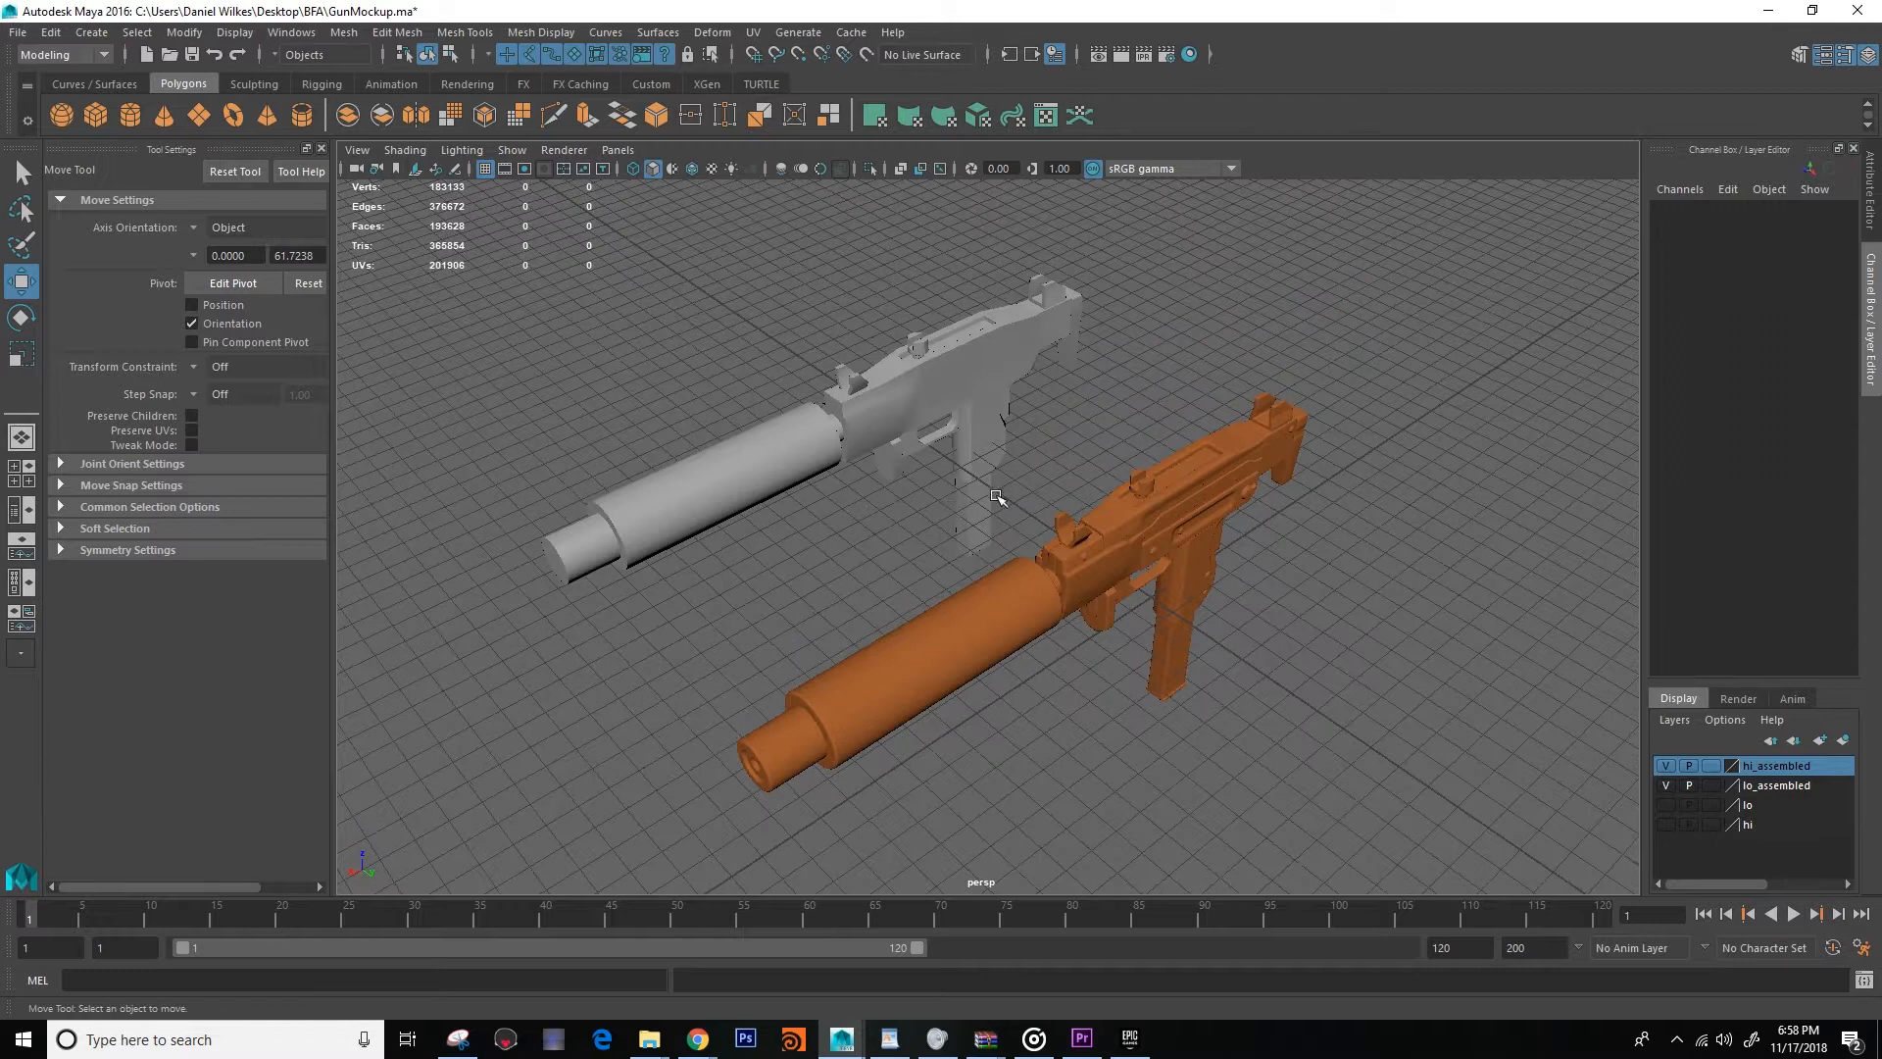
Compare the grey low-poly gun and the orange high-poly gun side by side.
mouse_move(1002, 493)
left_mouse_down("alt")
mouse_move(987, 450)
mouse_move(1004, 469)
left_mouse_up("alt")
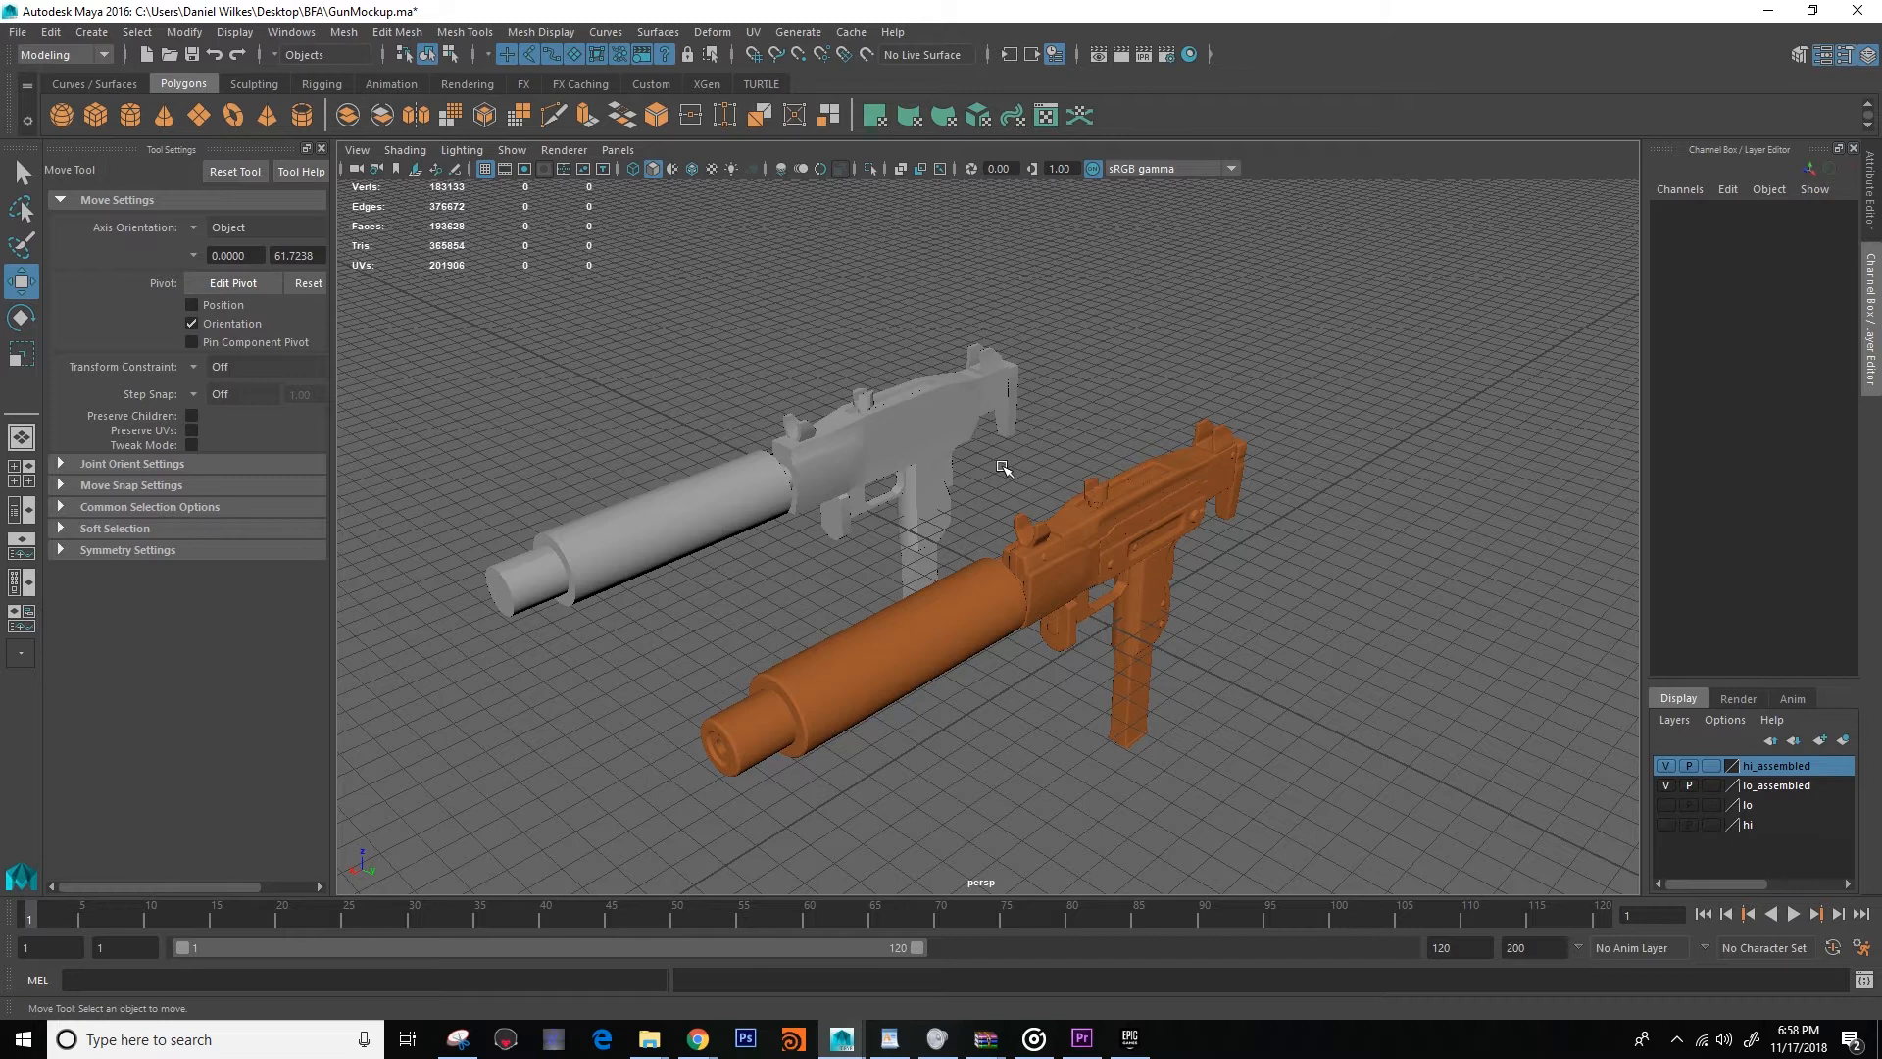
left_click_drag(1088, 500, 1022, 479, "alt")
scroll(1206, 411, "up", 5)
left_click_drag(1206, 412, 1027, 591, "alt")
scroll(896, 453, "up", 4)
left_click(896, 453)
scroll(994, 551, "up", 4)
scroll(994, 551, "down", 6)
scroll(647, 623, "up", 3)
left_click(647, 625)
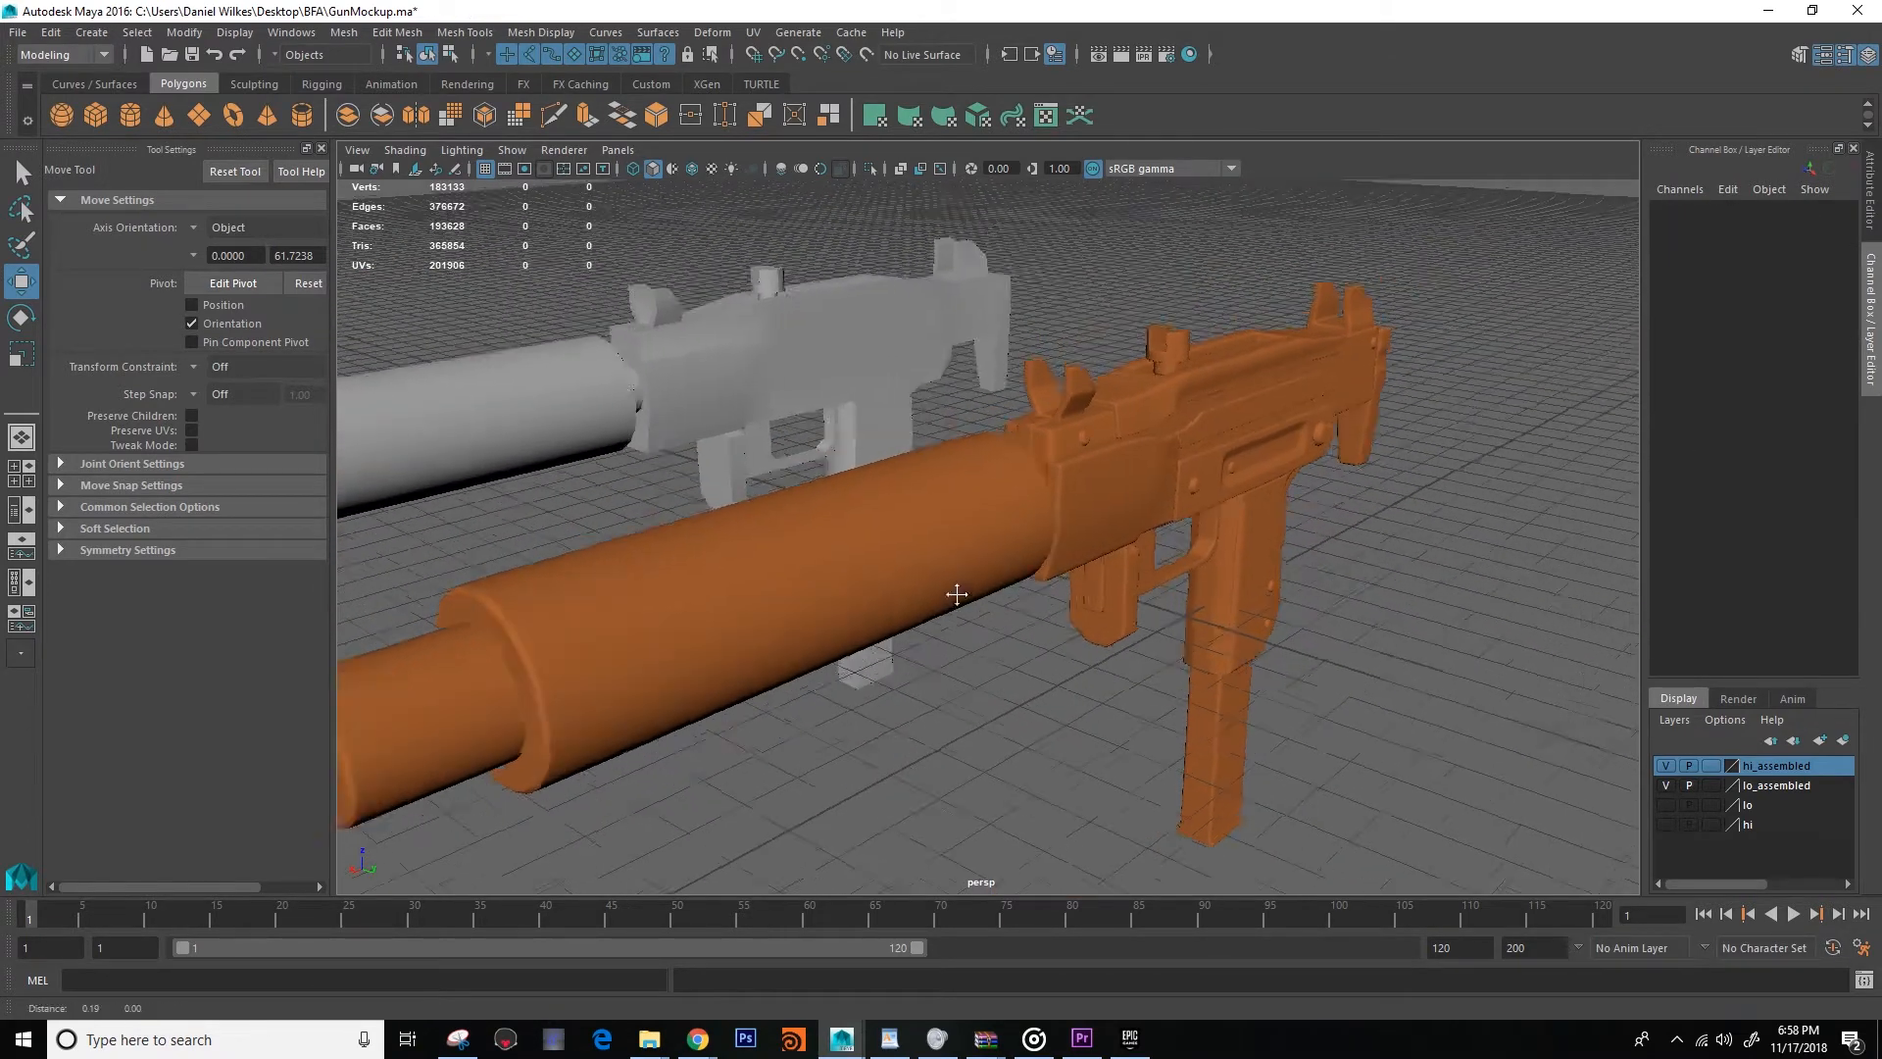
Inspect the high-poly gun's receiver, sights and bevelled edges up close, including from above.
scroll(957, 594, "up", 10)
middle_click_drag(961, 603, 976, 569, "alt")
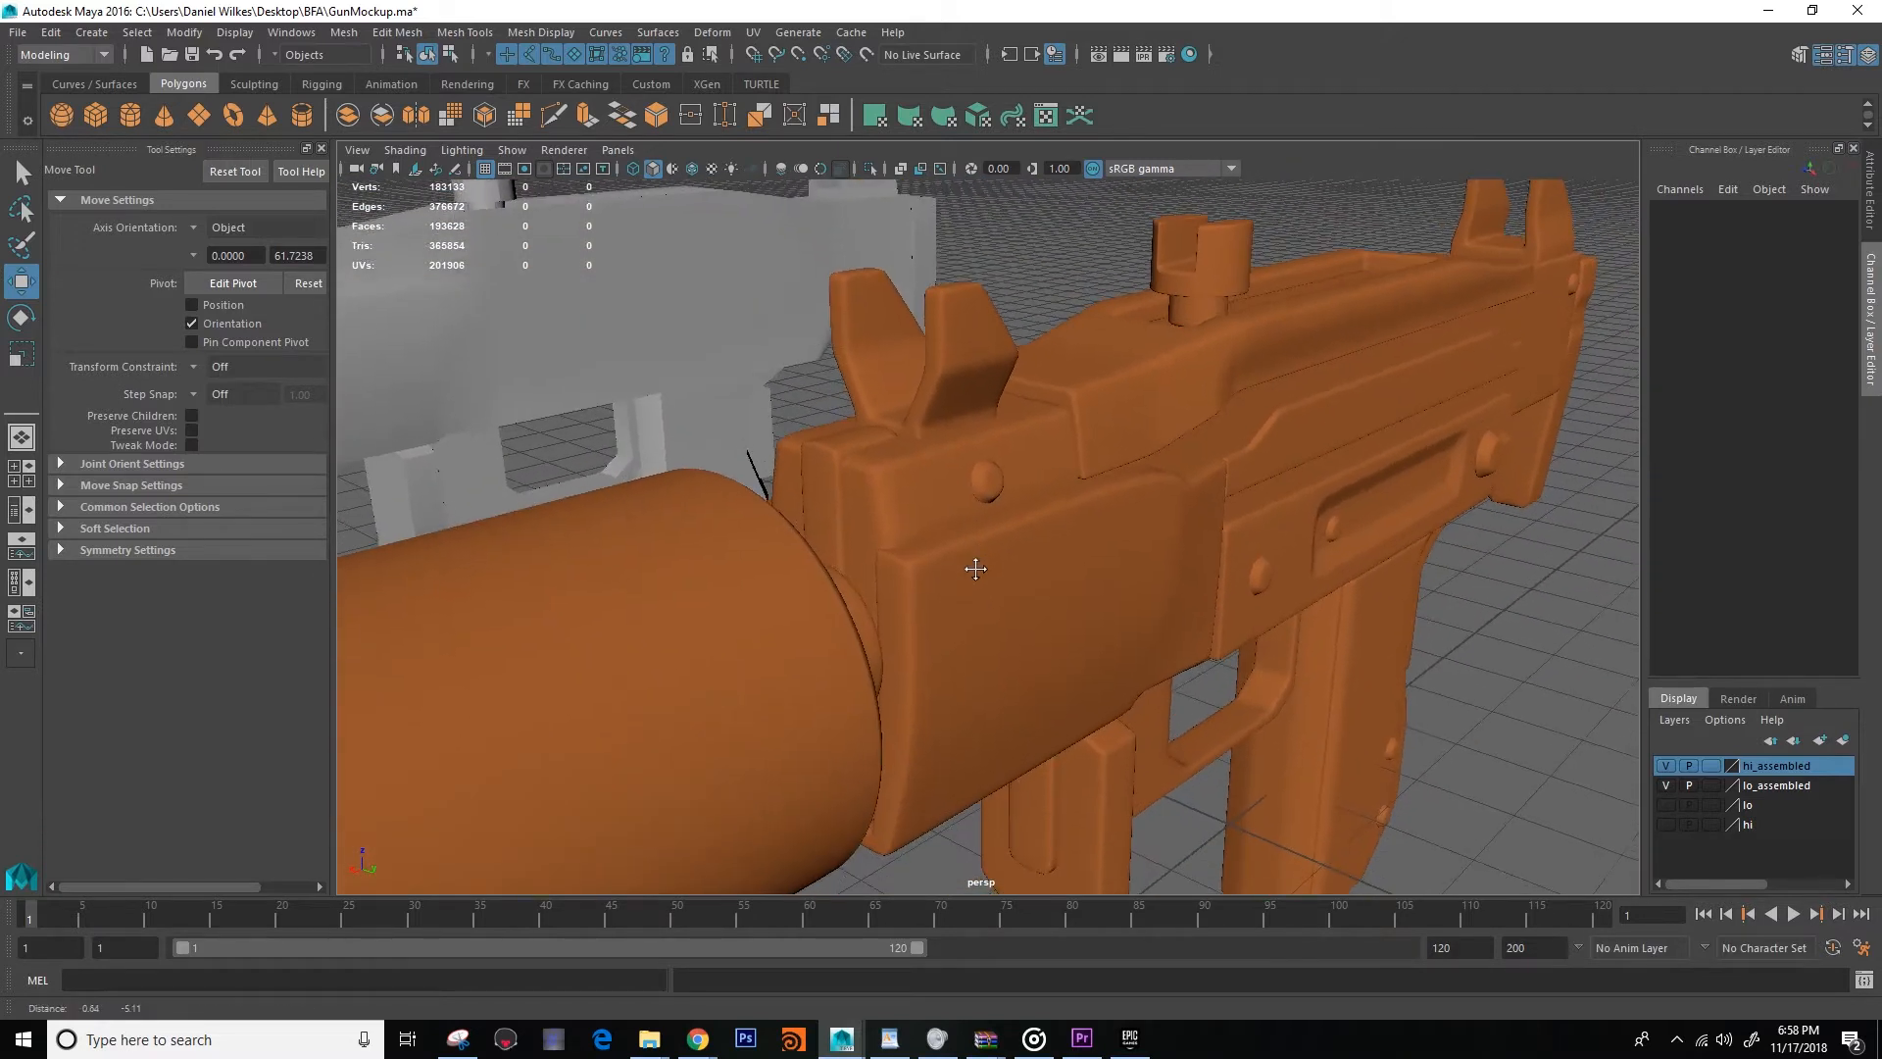
mouse_move(980, 567)
left_mouse_down("alt")
mouse_move(996, 588)
mouse_move(1000, 539)
mouse_move(980, 533)
mouse_move(1001, 558)
mouse_move(957, 550)
mouse_move(981, 559)
left_mouse_up("alt")
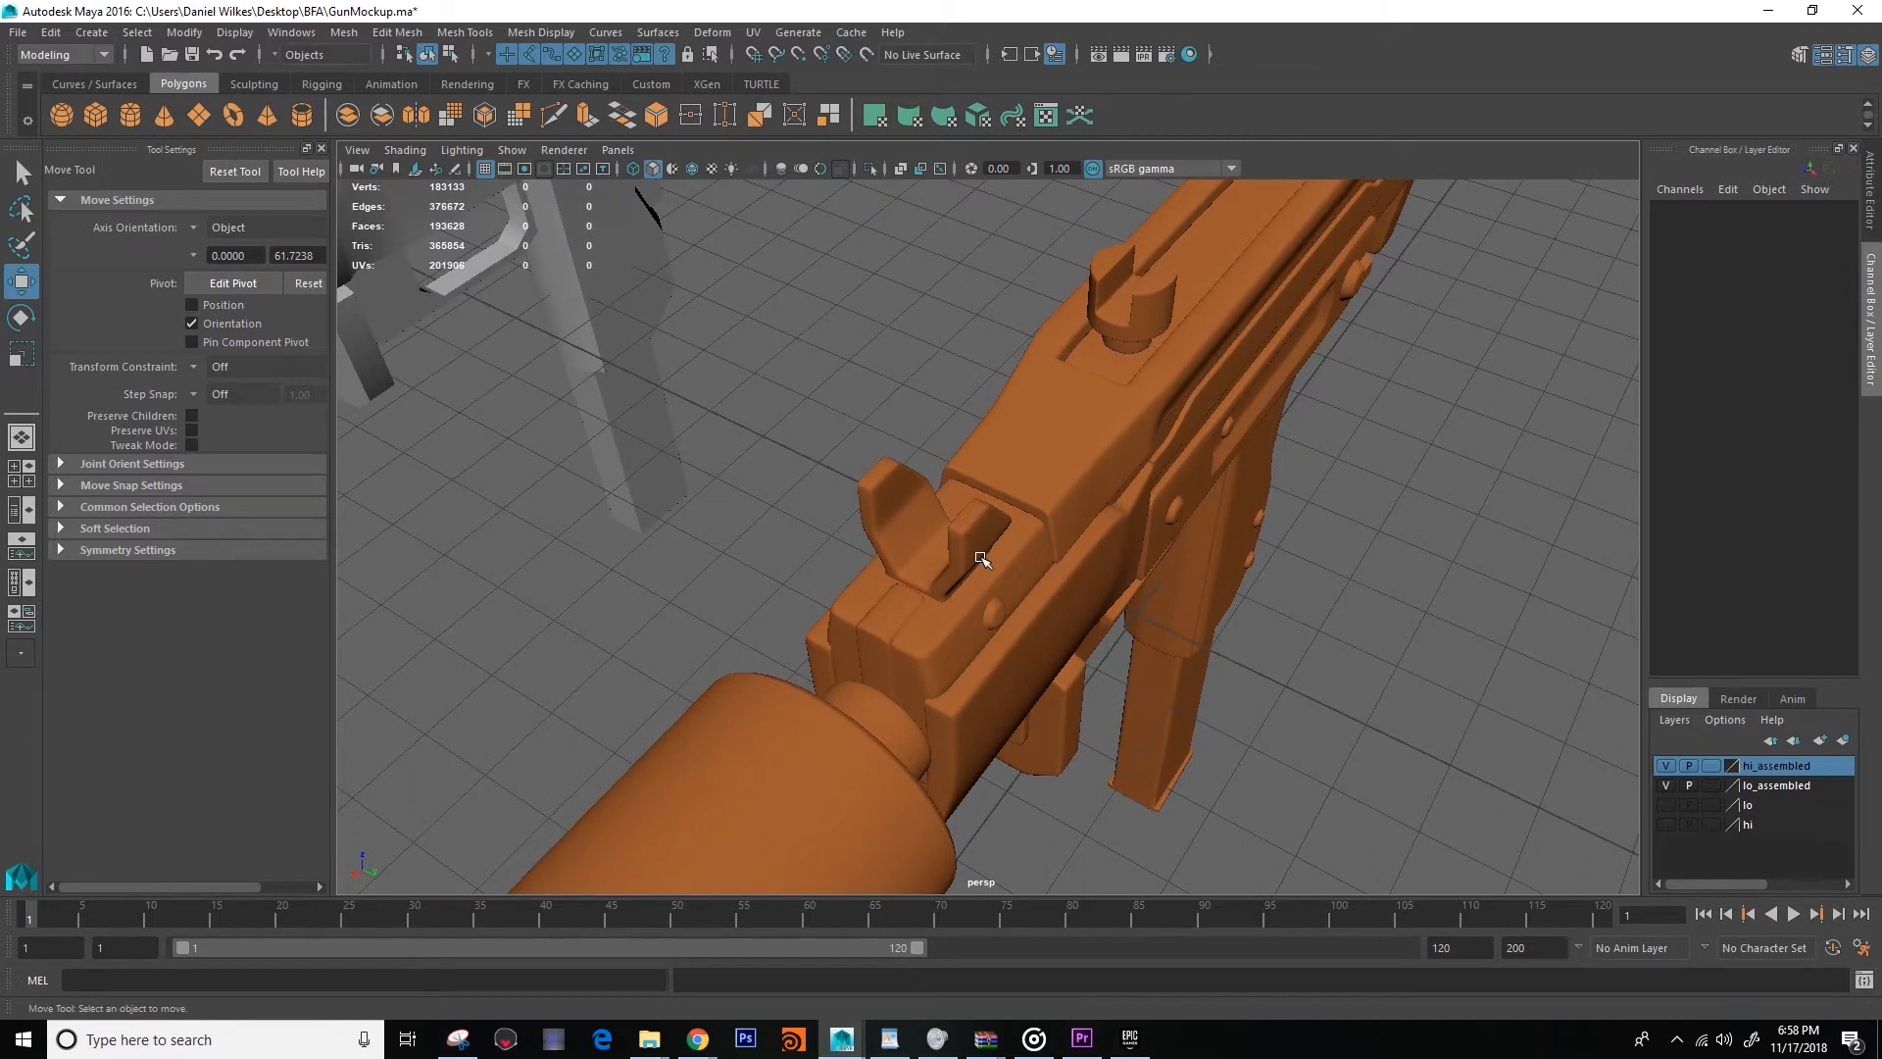
left_click_drag(982, 554, 957, 504, "alt")
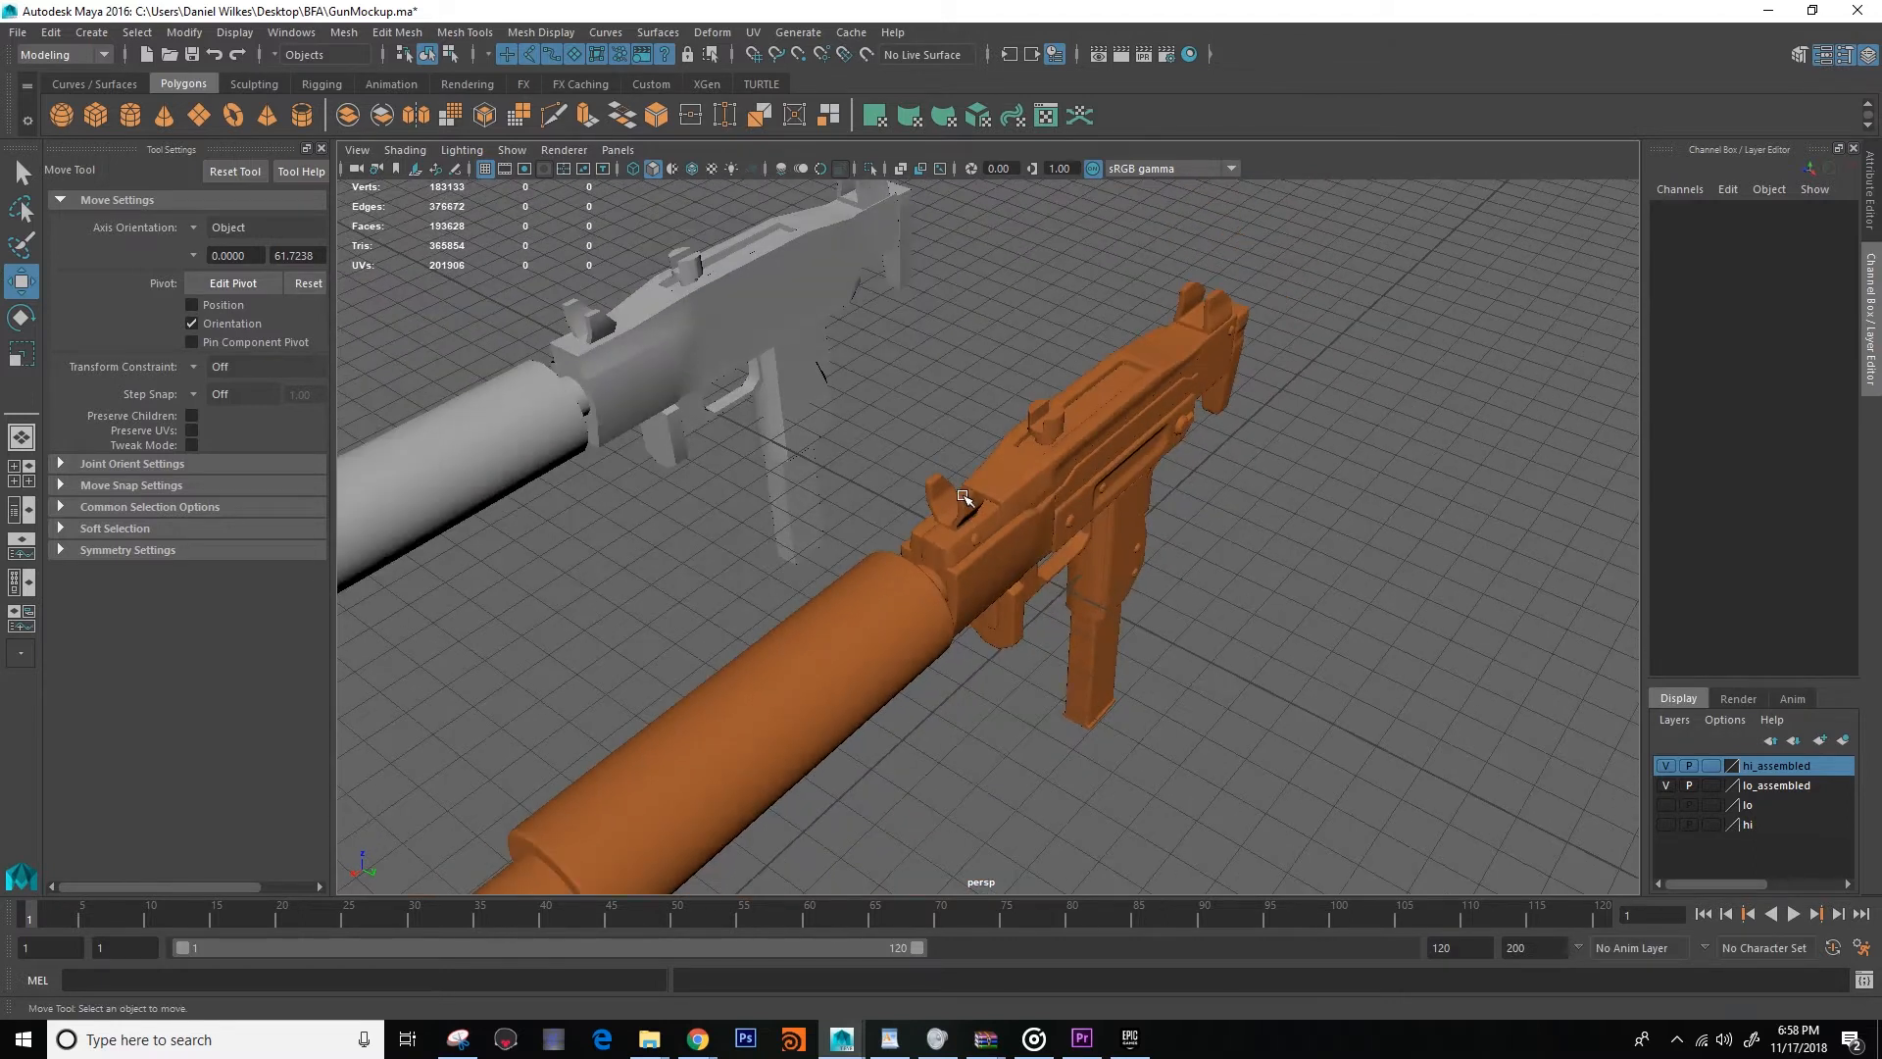
middle_click_drag(968, 497, 1007, 486, "alt")
scroll(1010, 490, "down", 6)
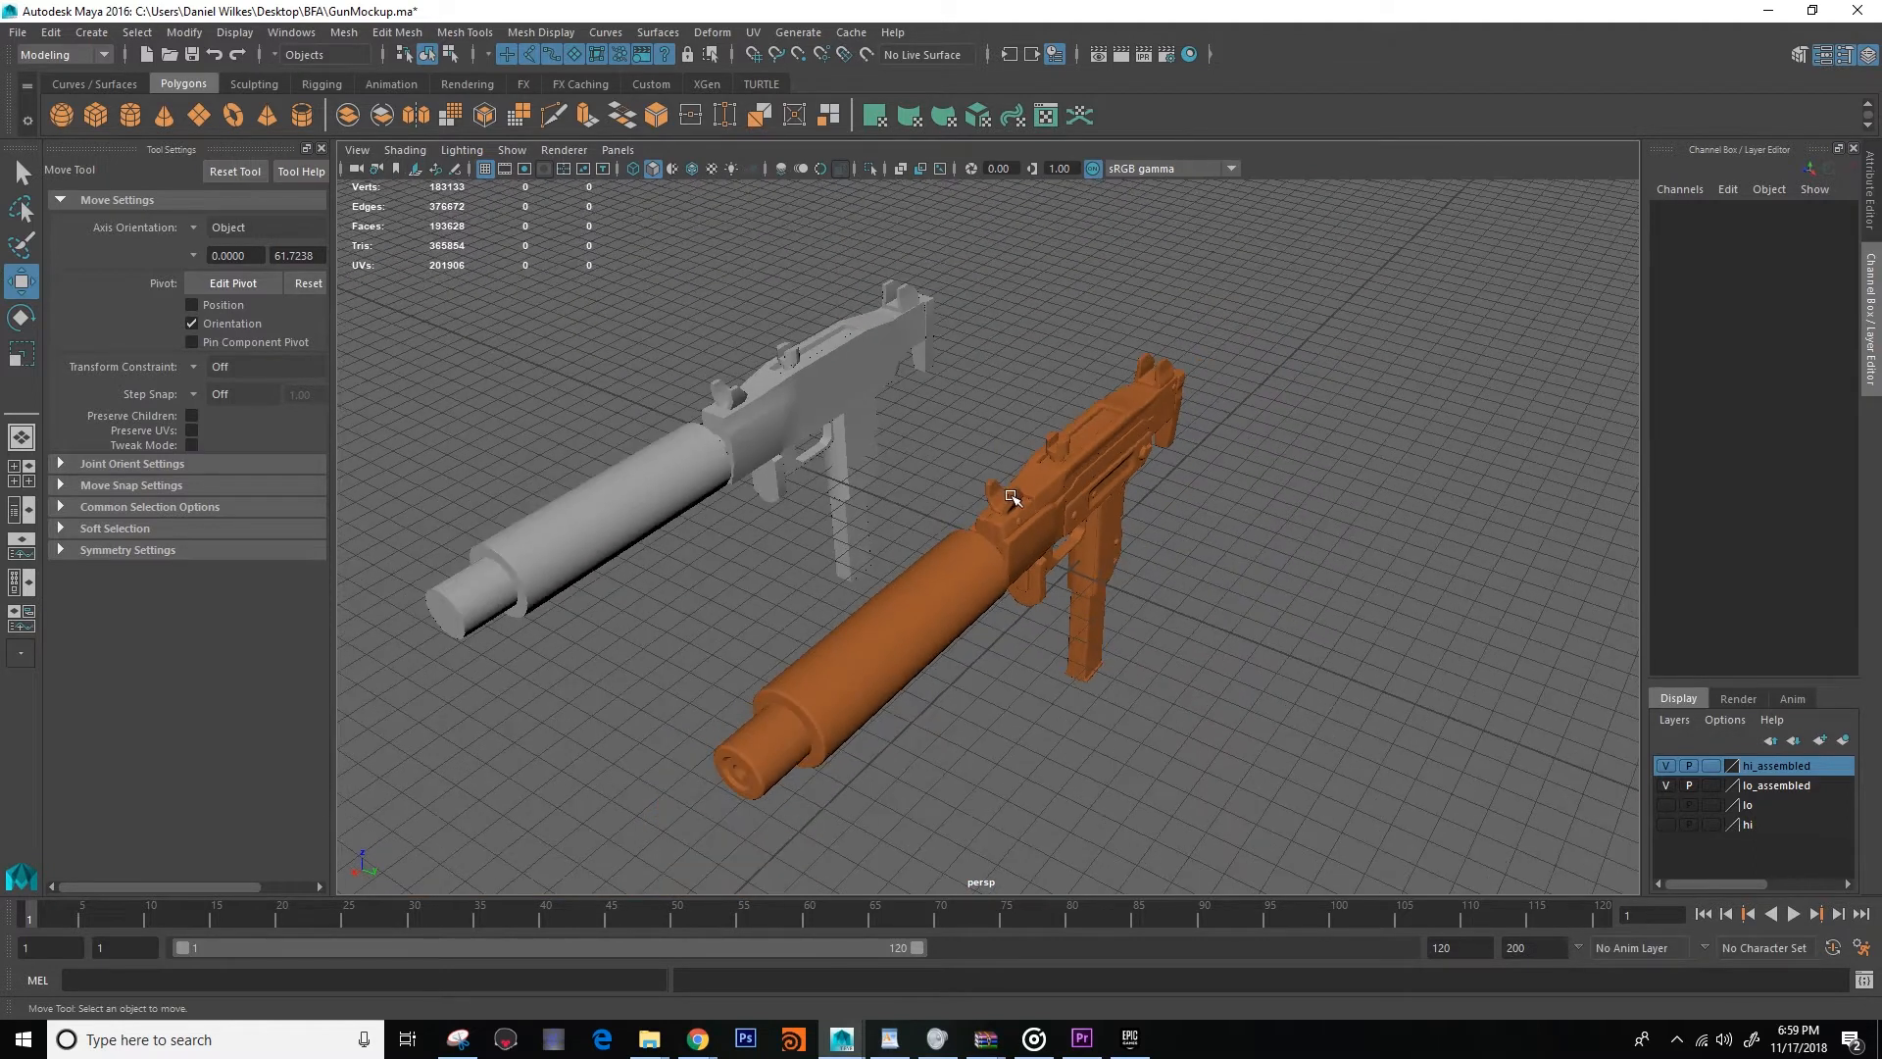
scroll(1010, 507, "down", 4)
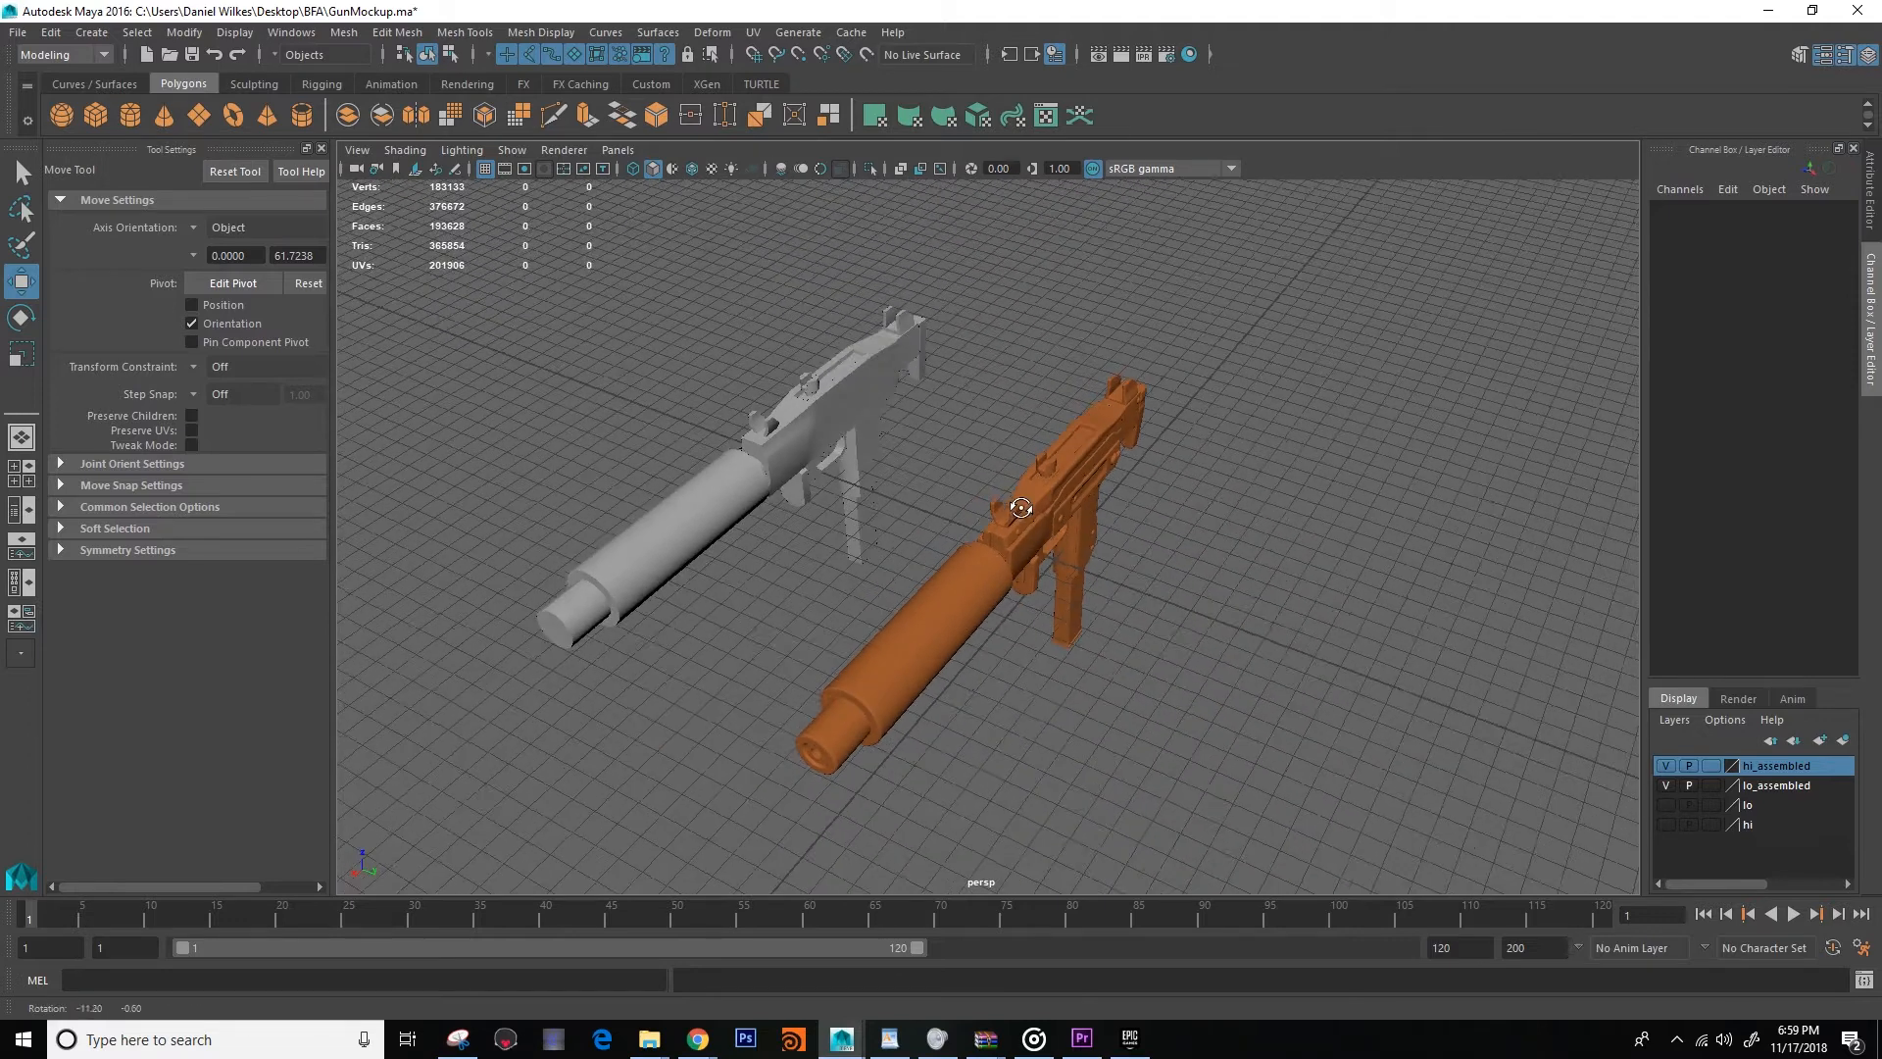
Move the low-poly gun onto the high-poly gun so the two overlap, at Translate Y 110.
left_click_drag(1007, 523, 1253, 493, "alt")
scroll(971, 490, "up", 4)
left_click_drag(1118, 498, 1002, 503, "alt")
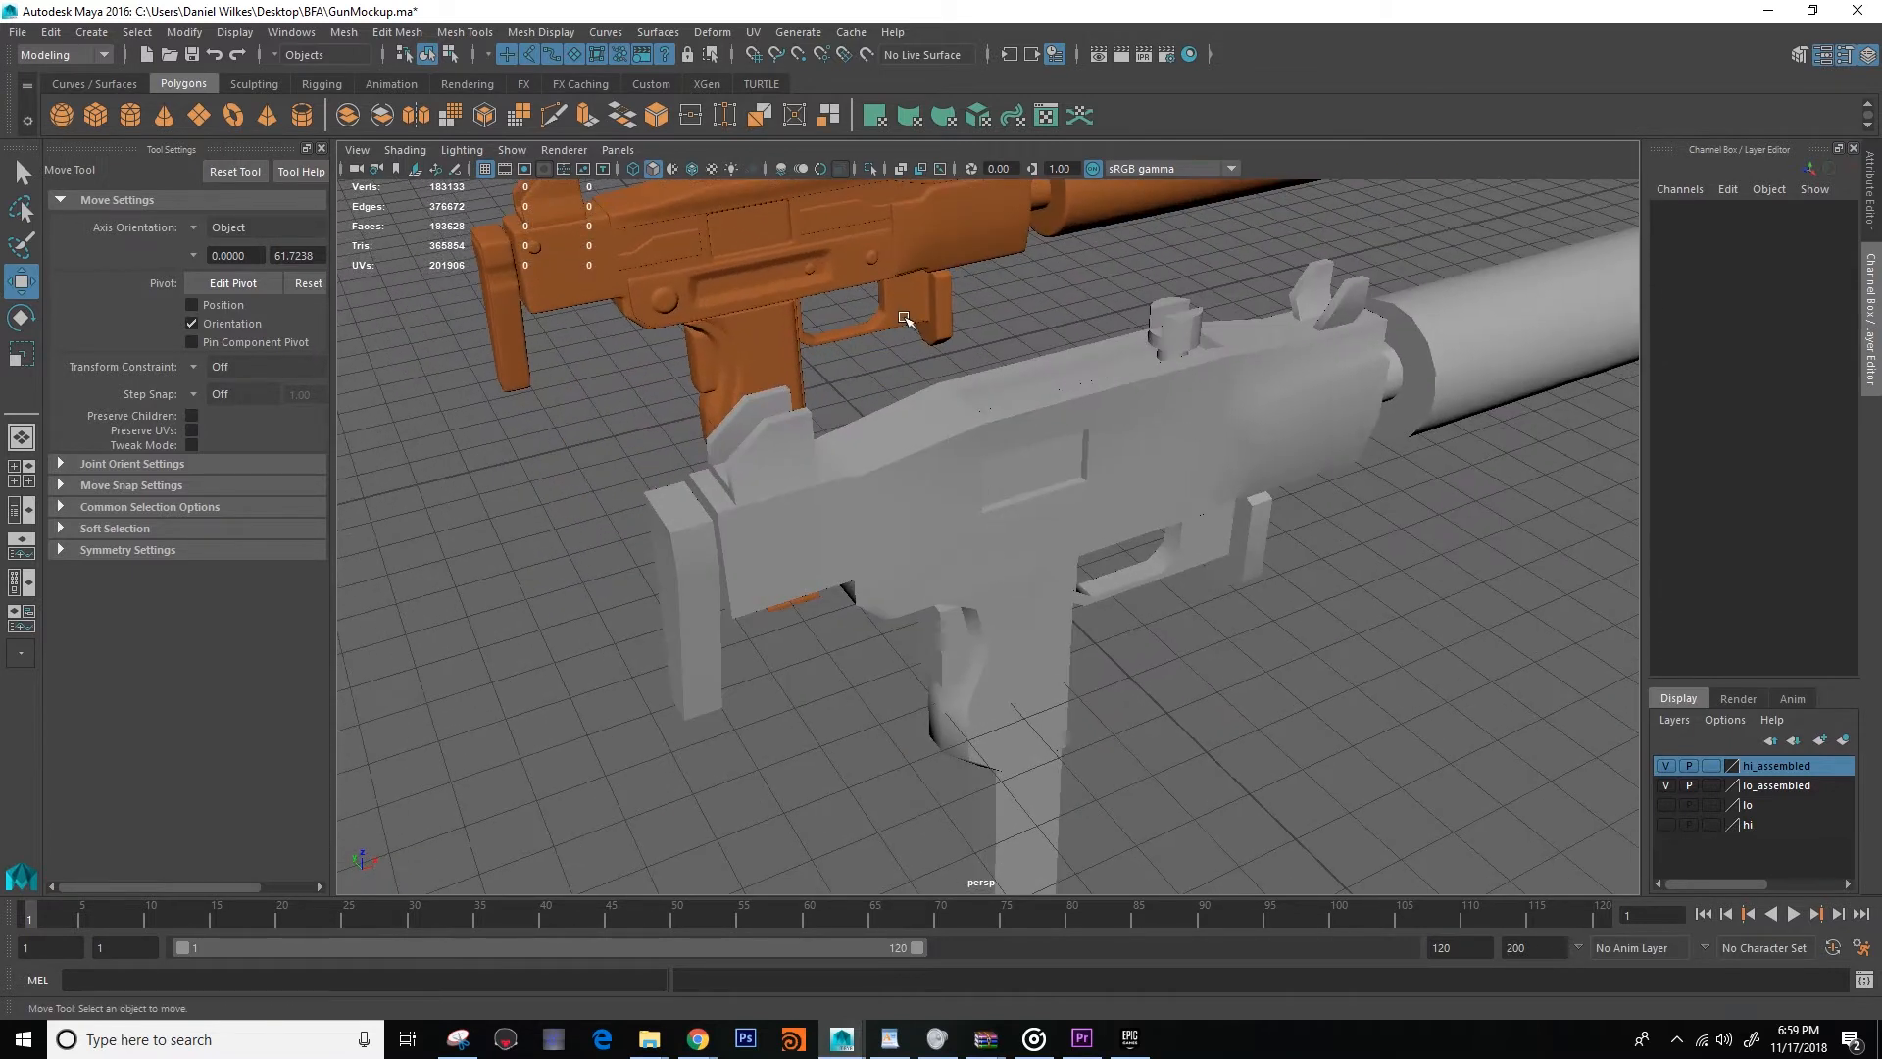
middle_click_drag(903, 320, 870, 345, "alt")
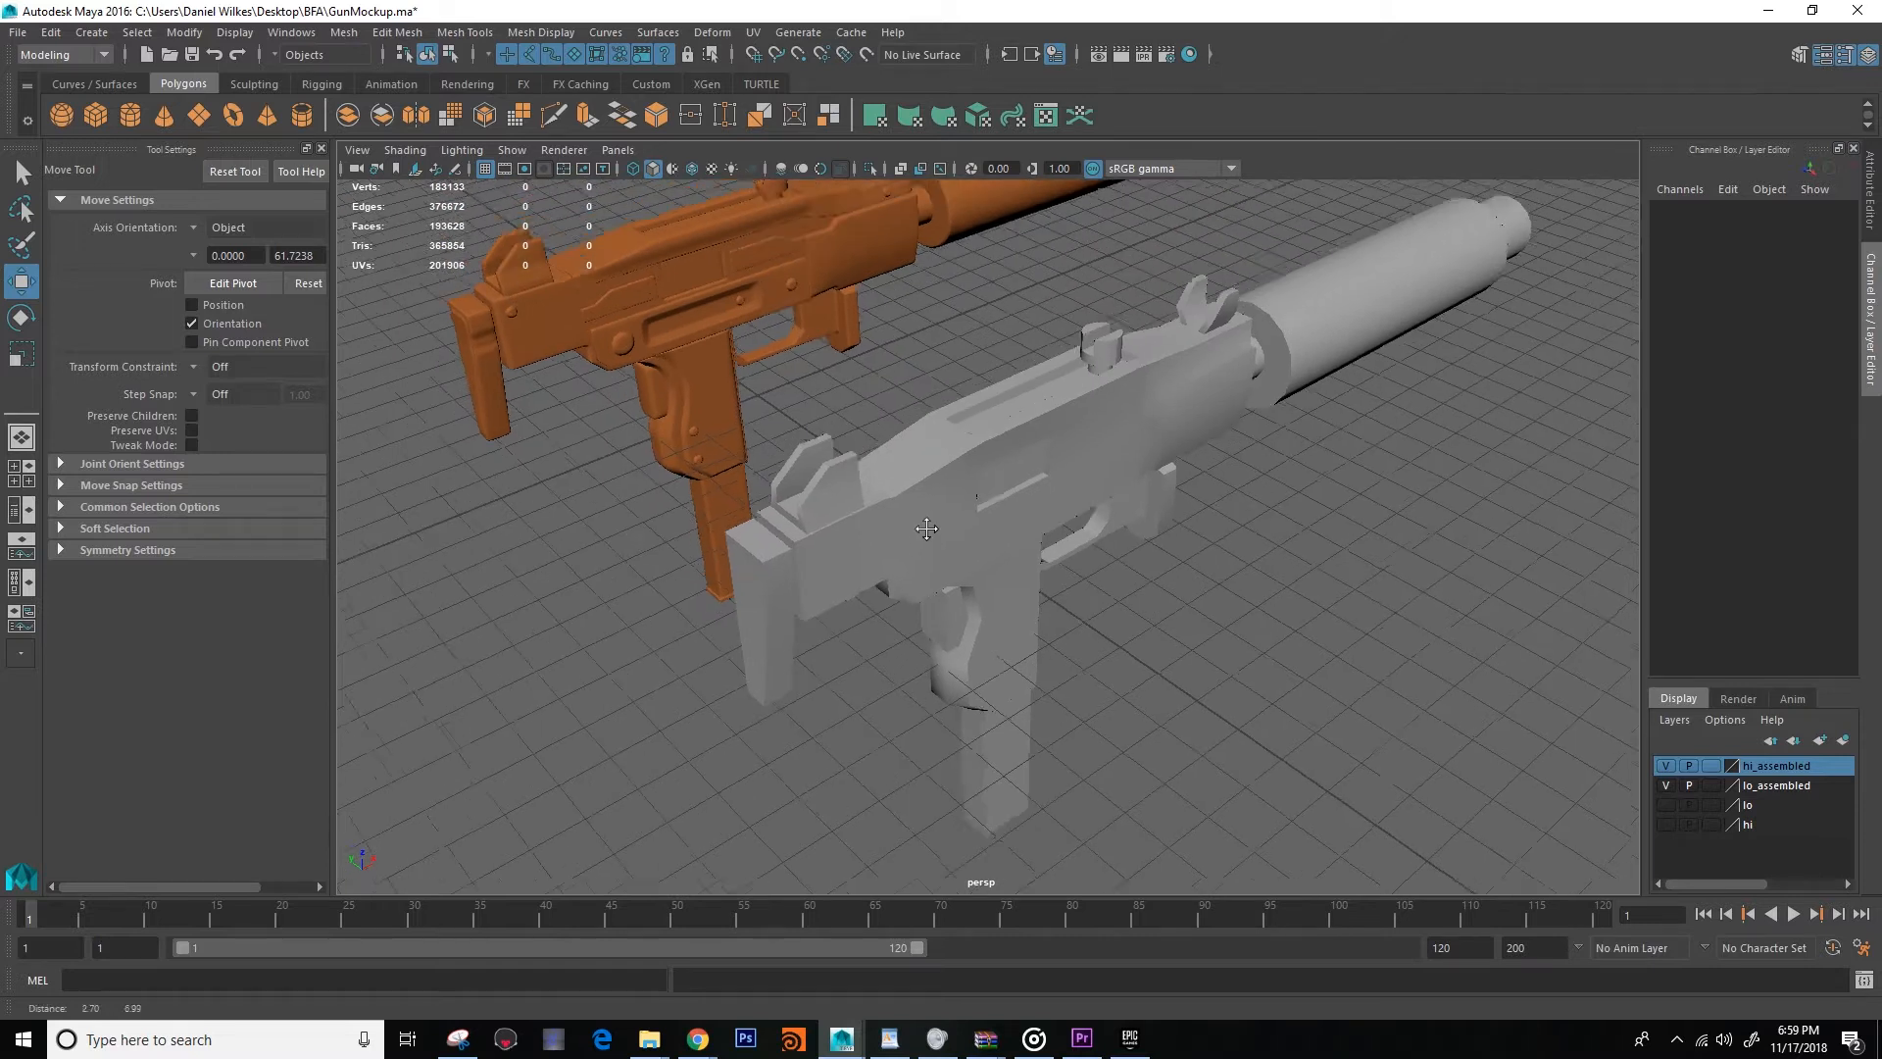
left_click(1045, 605)
left_click_drag(1068, 586, 946, 529, "alt")
right_click_drag(946, 529, 1112, 533, "alt")
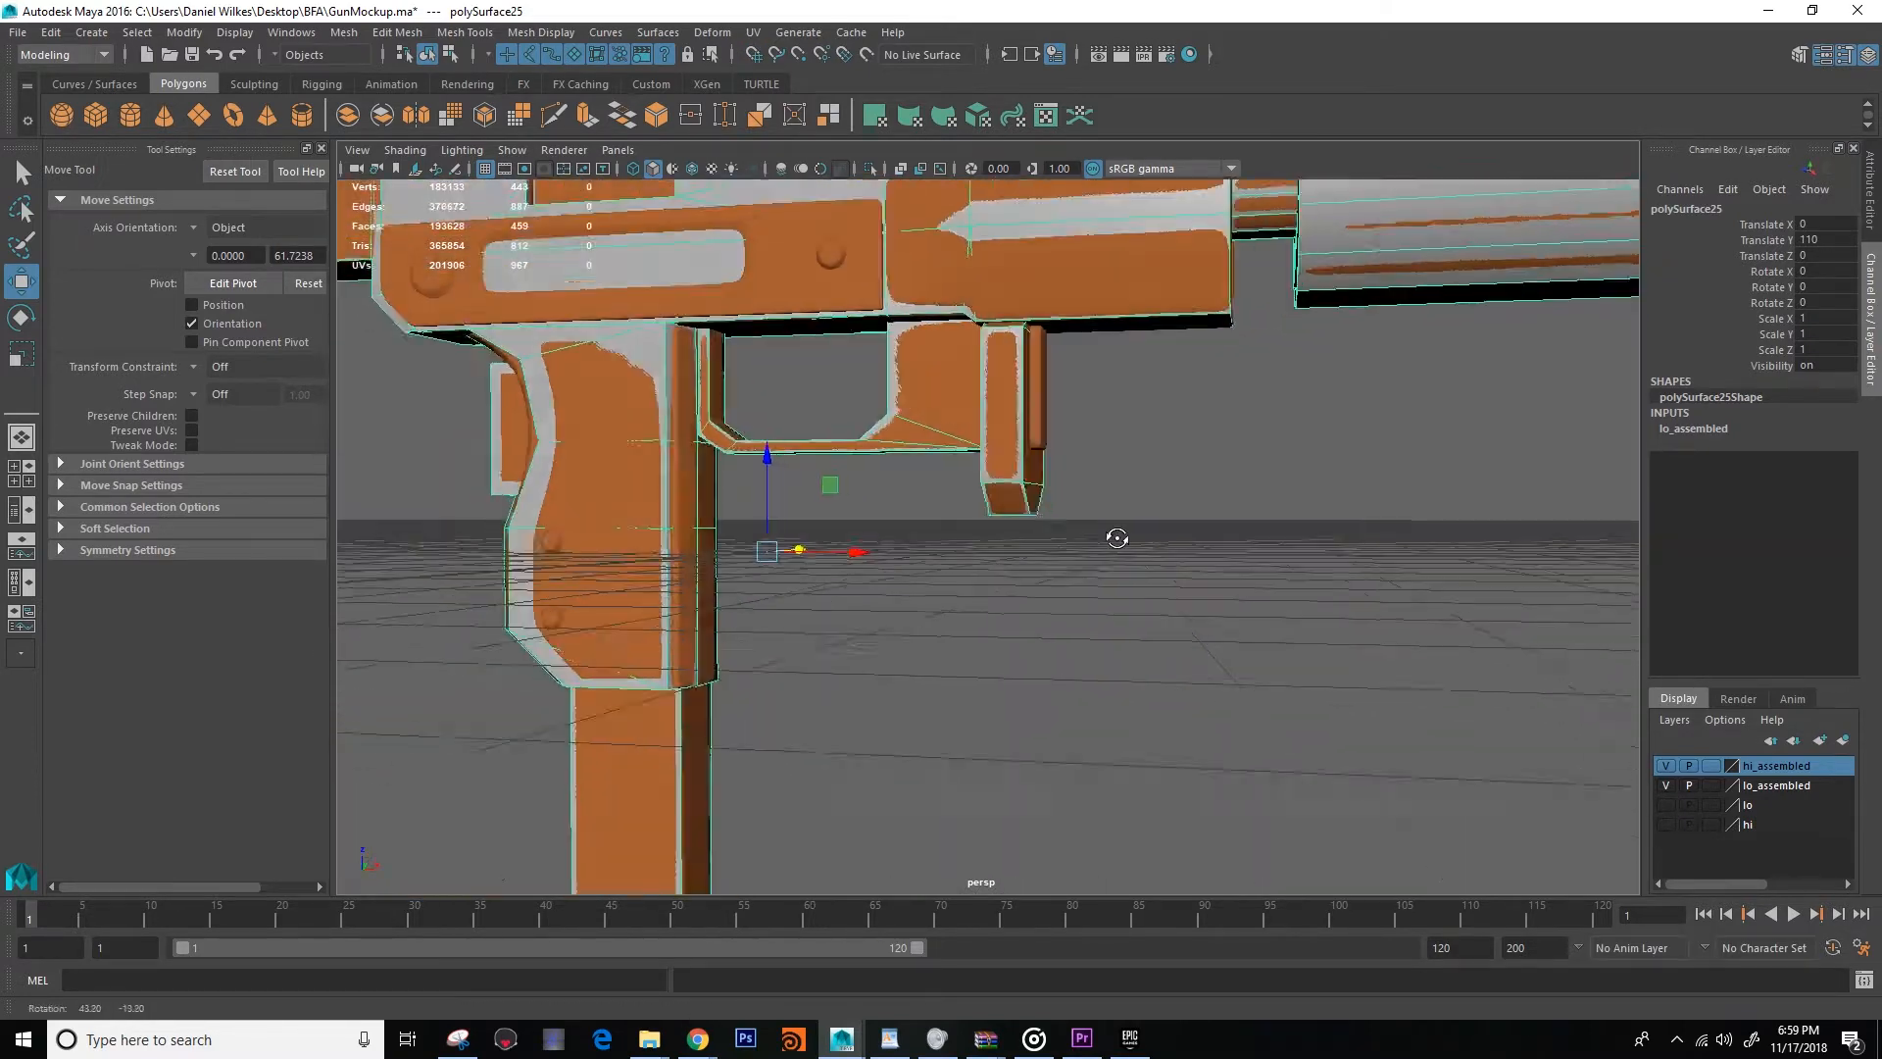
Examine how the low-poly mesh matches the high-poly trigger guard, sights and upper receiver.
left_click_drag(1113, 533, 1088, 533, "alt")
right_click_drag(1088, 534, 1125, 688, "alt")
left_click_drag(1159, 632, 1000, 627, "alt")
right_click_drag(1000, 627, 1058, 628, "alt")
left_click_drag(1058, 628, 1126, 624, "alt")
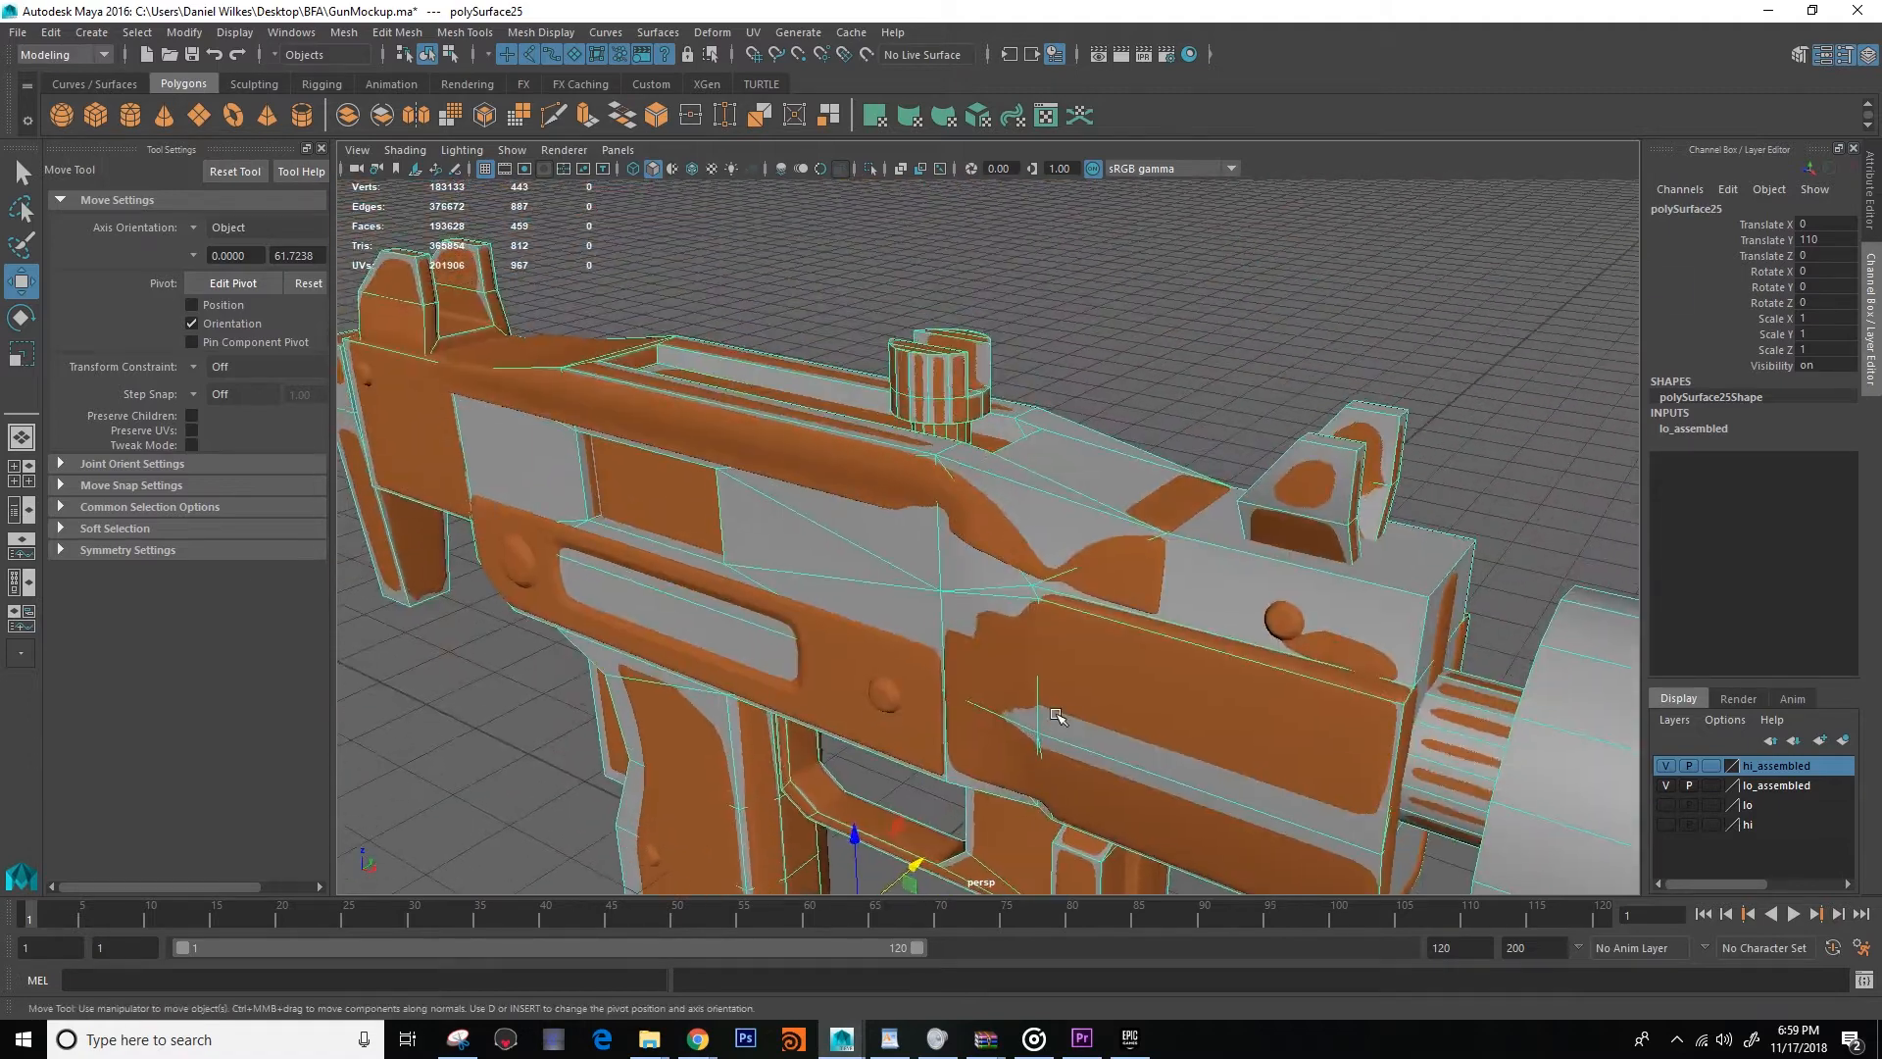
left_click_drag(895, 565, 943, 583, "alt")
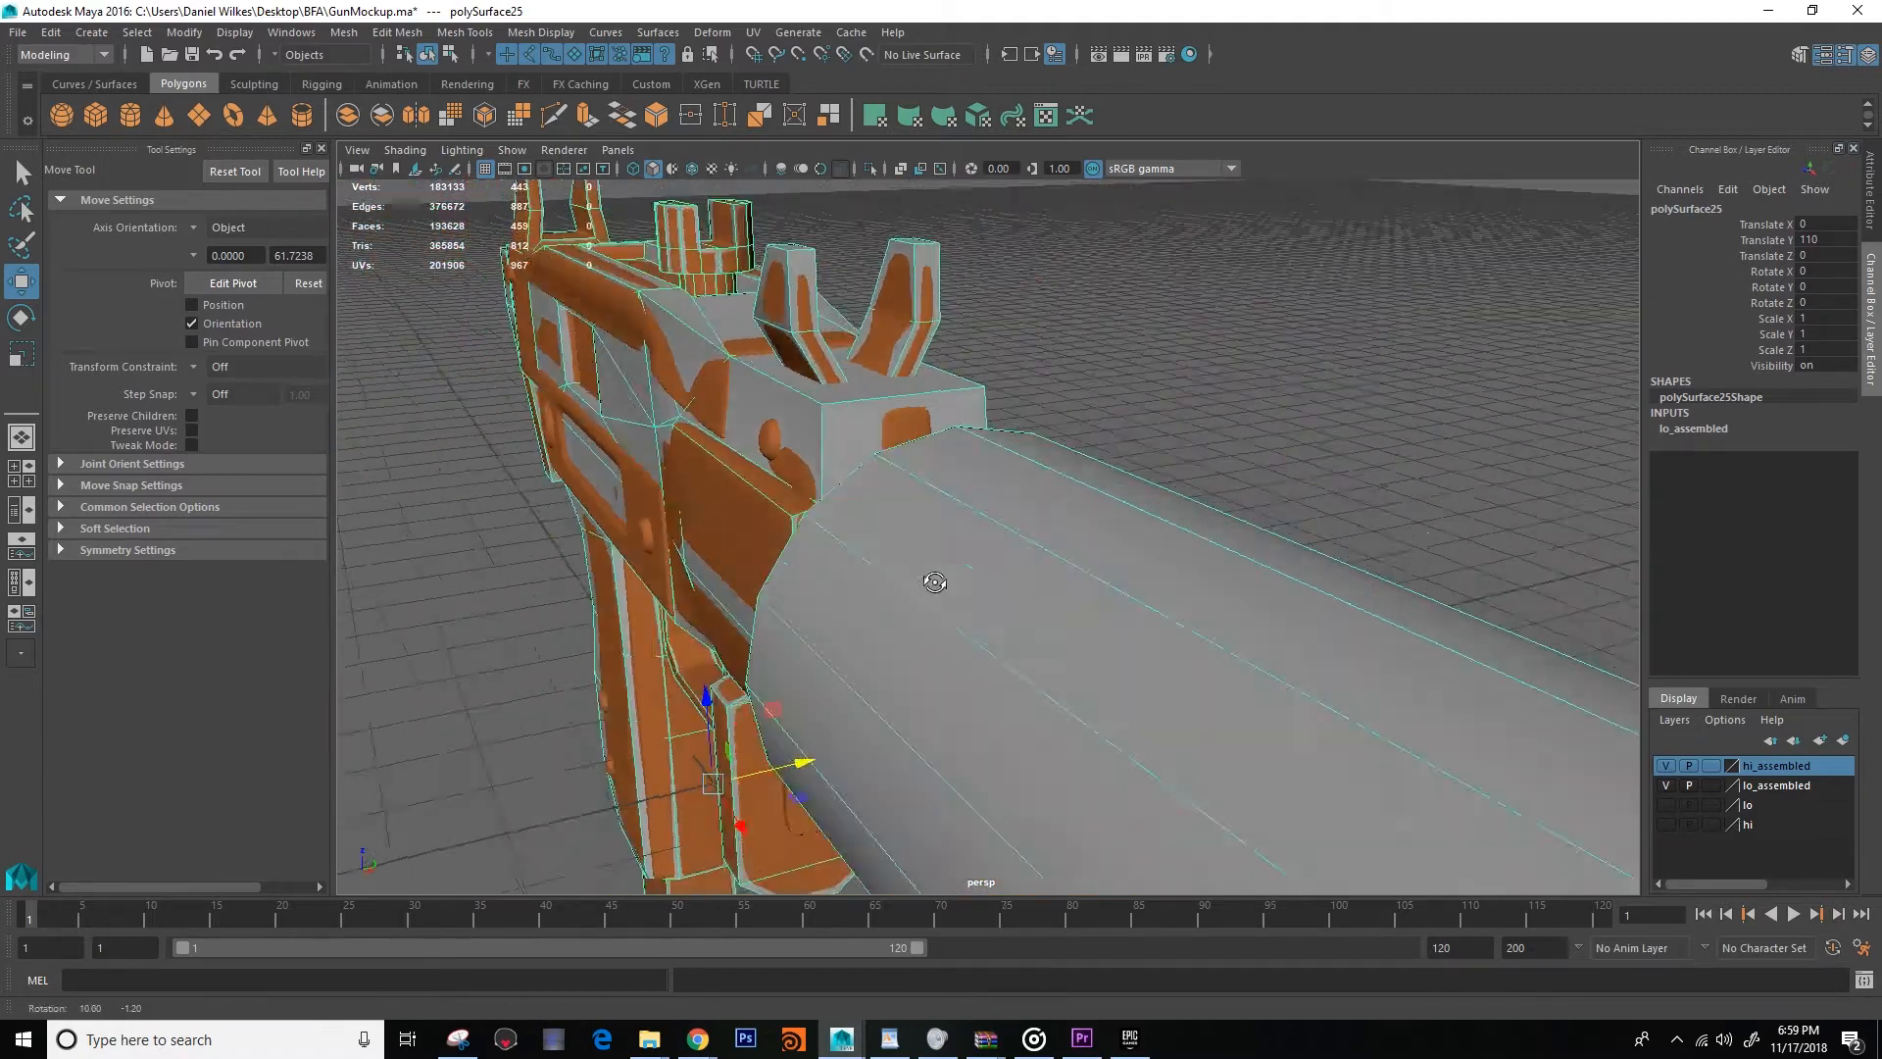
left_click_drag(797, 582, 981, 526, "alt")
scroll(1104, 482, "up", 5)
left_click_drag(806, 517, 857, 543, "alt")
scroll(1089, 585, "down", 5)
scroll(857, 542, "up", 7)
middle_click_drag(857, 544, 1078, 609, "alt")
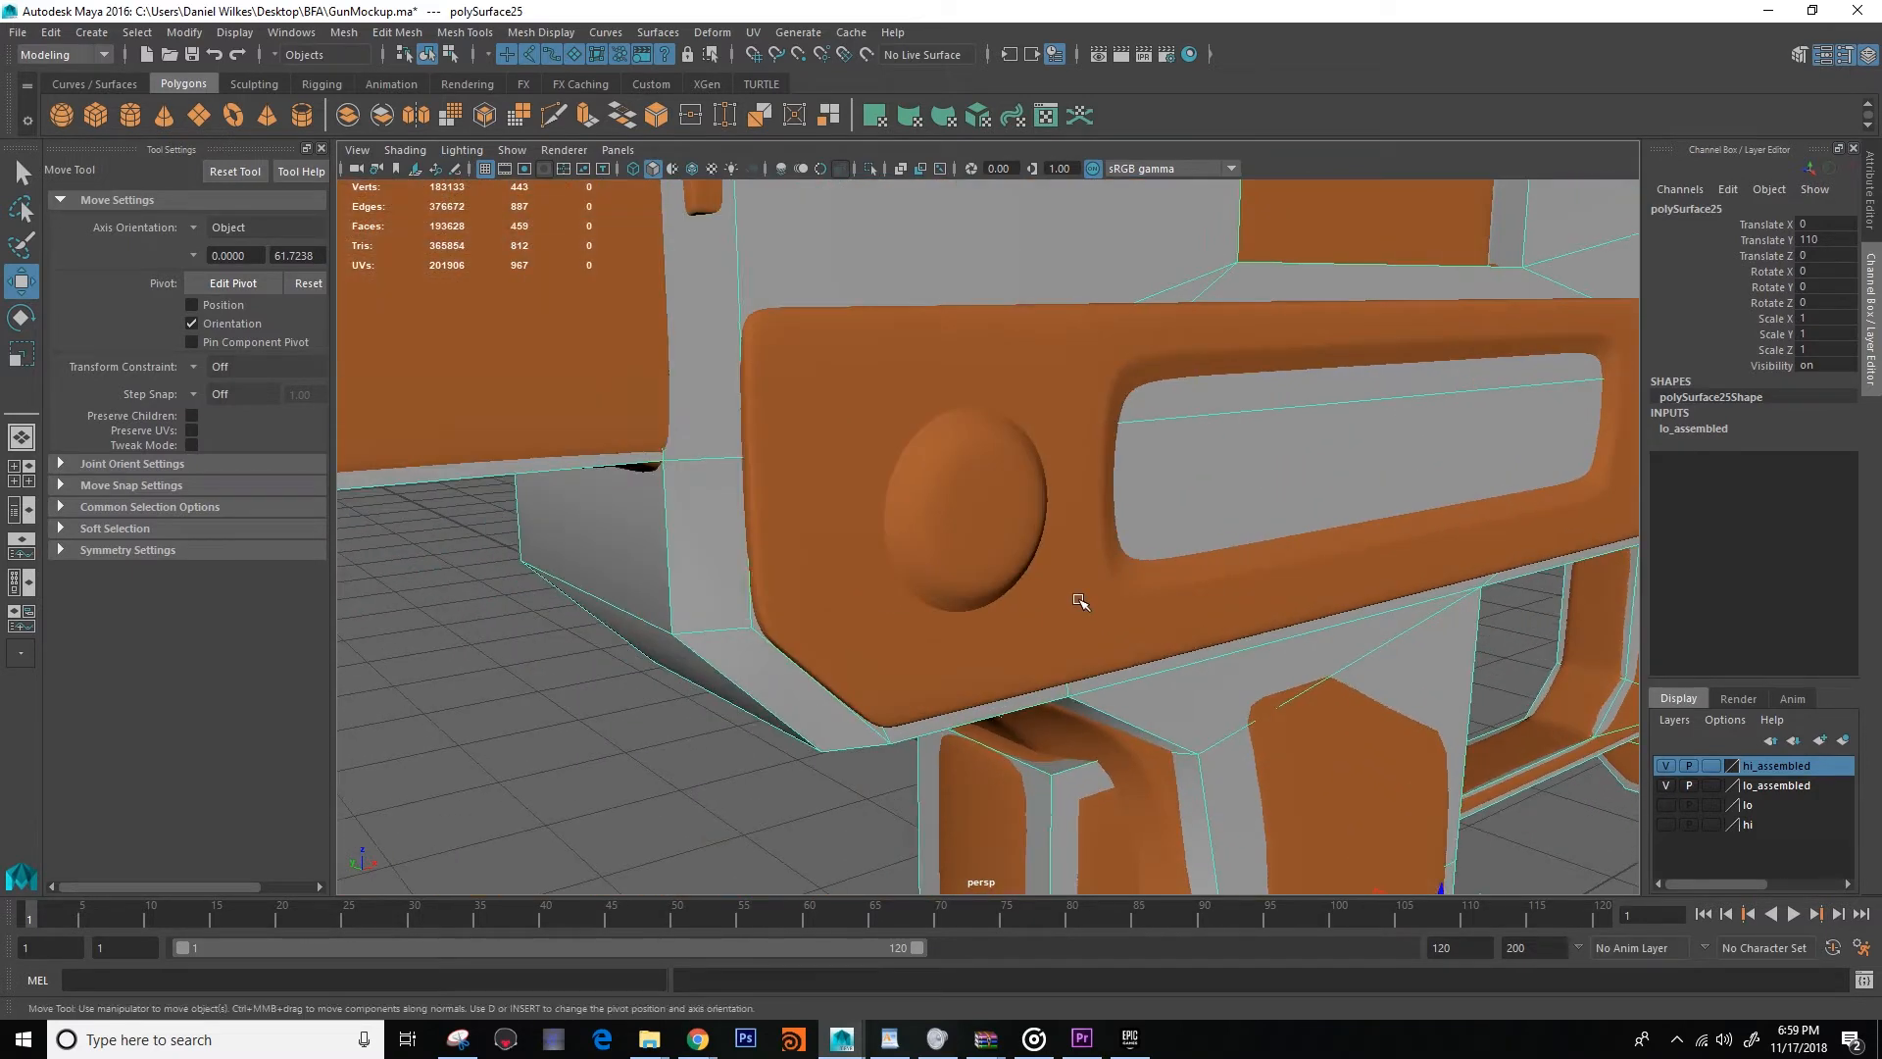
Examine the overlap of both meshes around the side rail, rivets, stock and grip.
left_click_drag(1009, 554, 998, 593, "alt")
scroll(1108, 579, "down", 4)
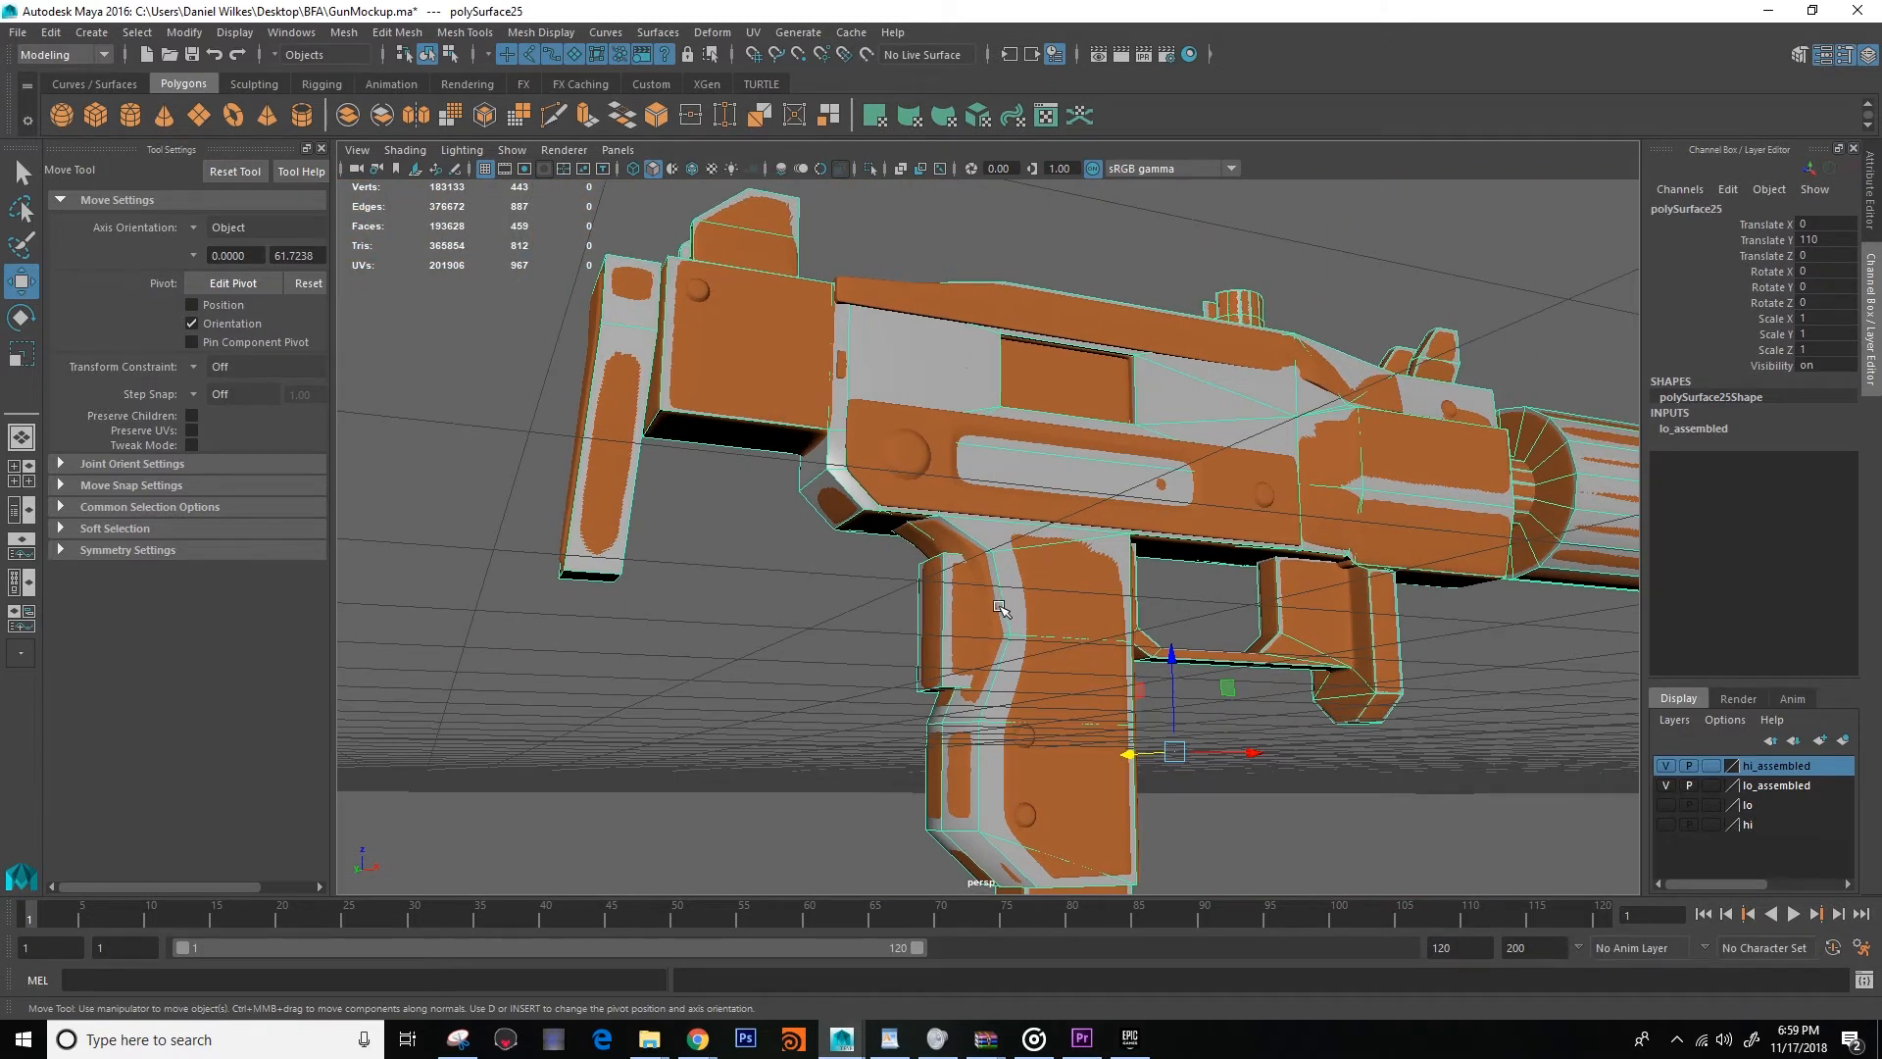
left_click_drag(998, 600, 895, 554, "alt")
left_click_drag(842, 435, 1303, 370, "alt")
scroll(857, 483, "up", 5)
left_click_drag(919, 524, 909, 659, "alt")
scroll(888, 660, "down", 3)
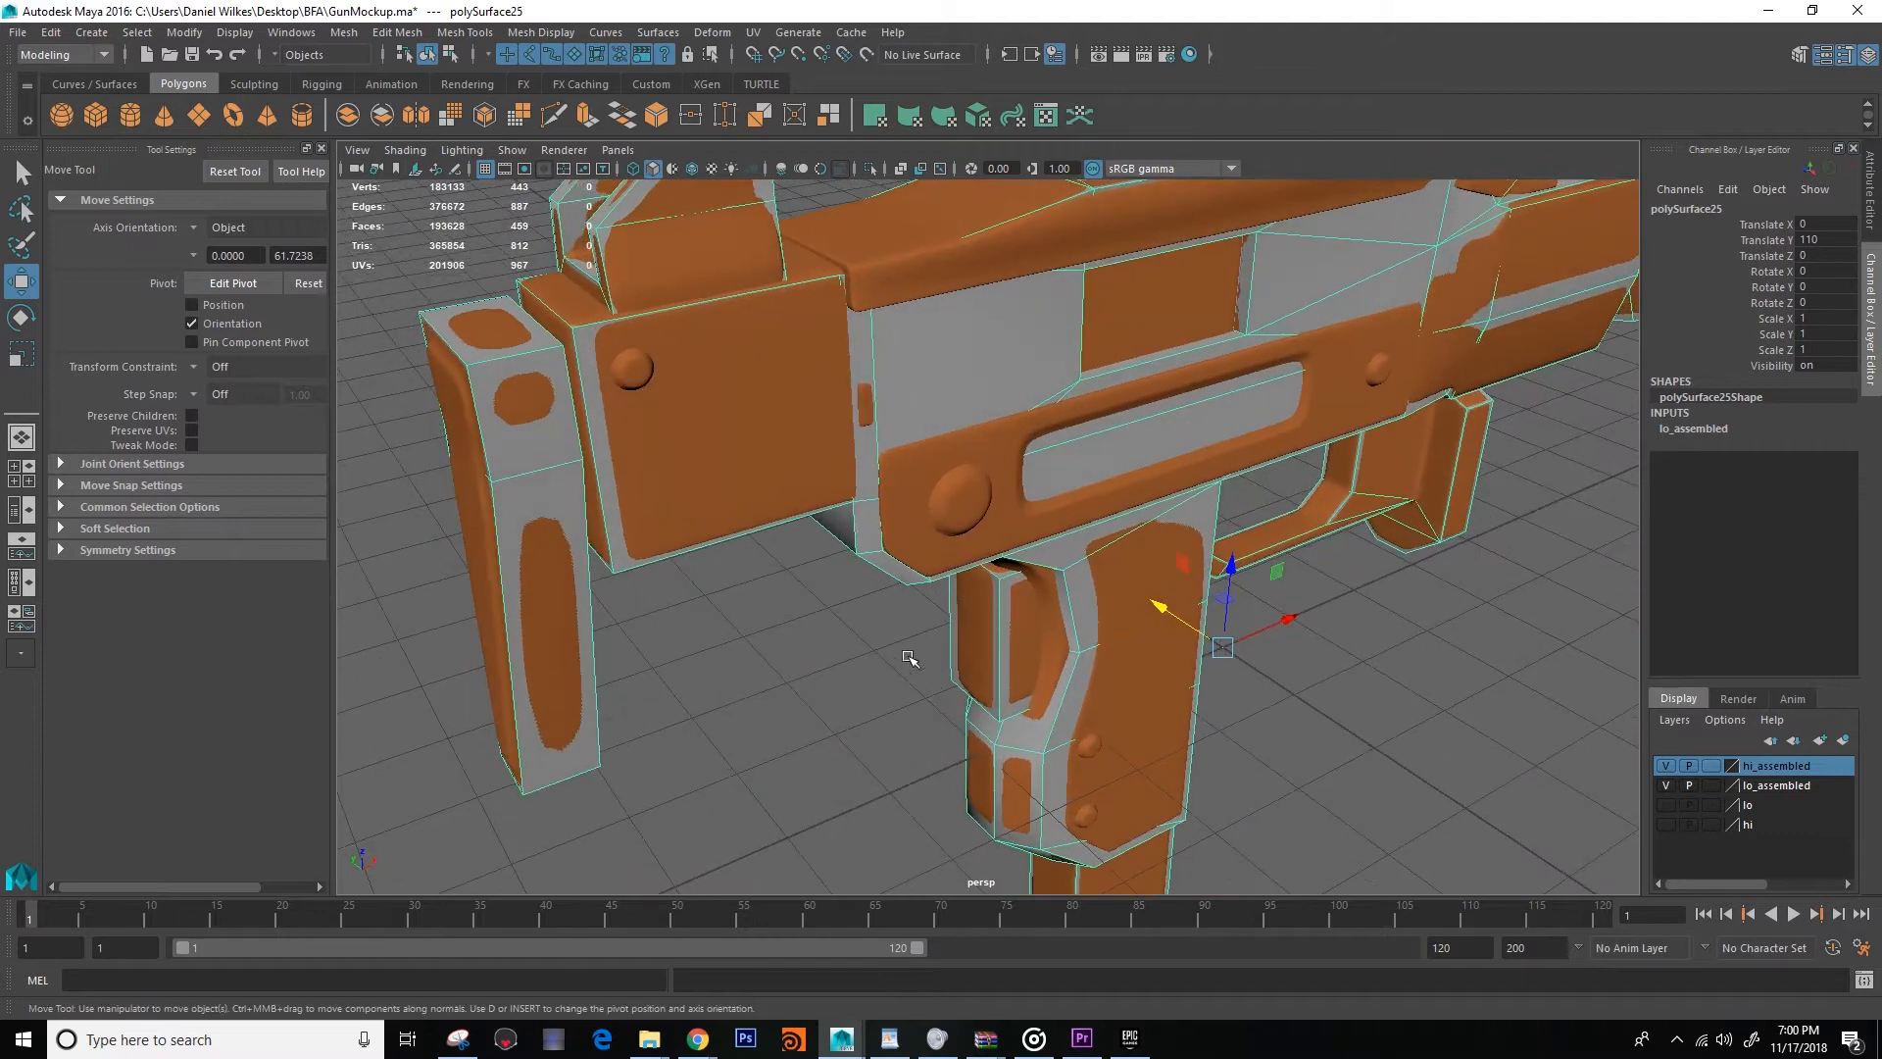
left_click_drag(943, 520, 933, 604, "alt")
scroll(932, 605, "down", 5)
Examine the overlap of both meshes at the front receiver, barrel joint and suppressor.
middle_click_drag(1412, 604, 965, 609, "alt")
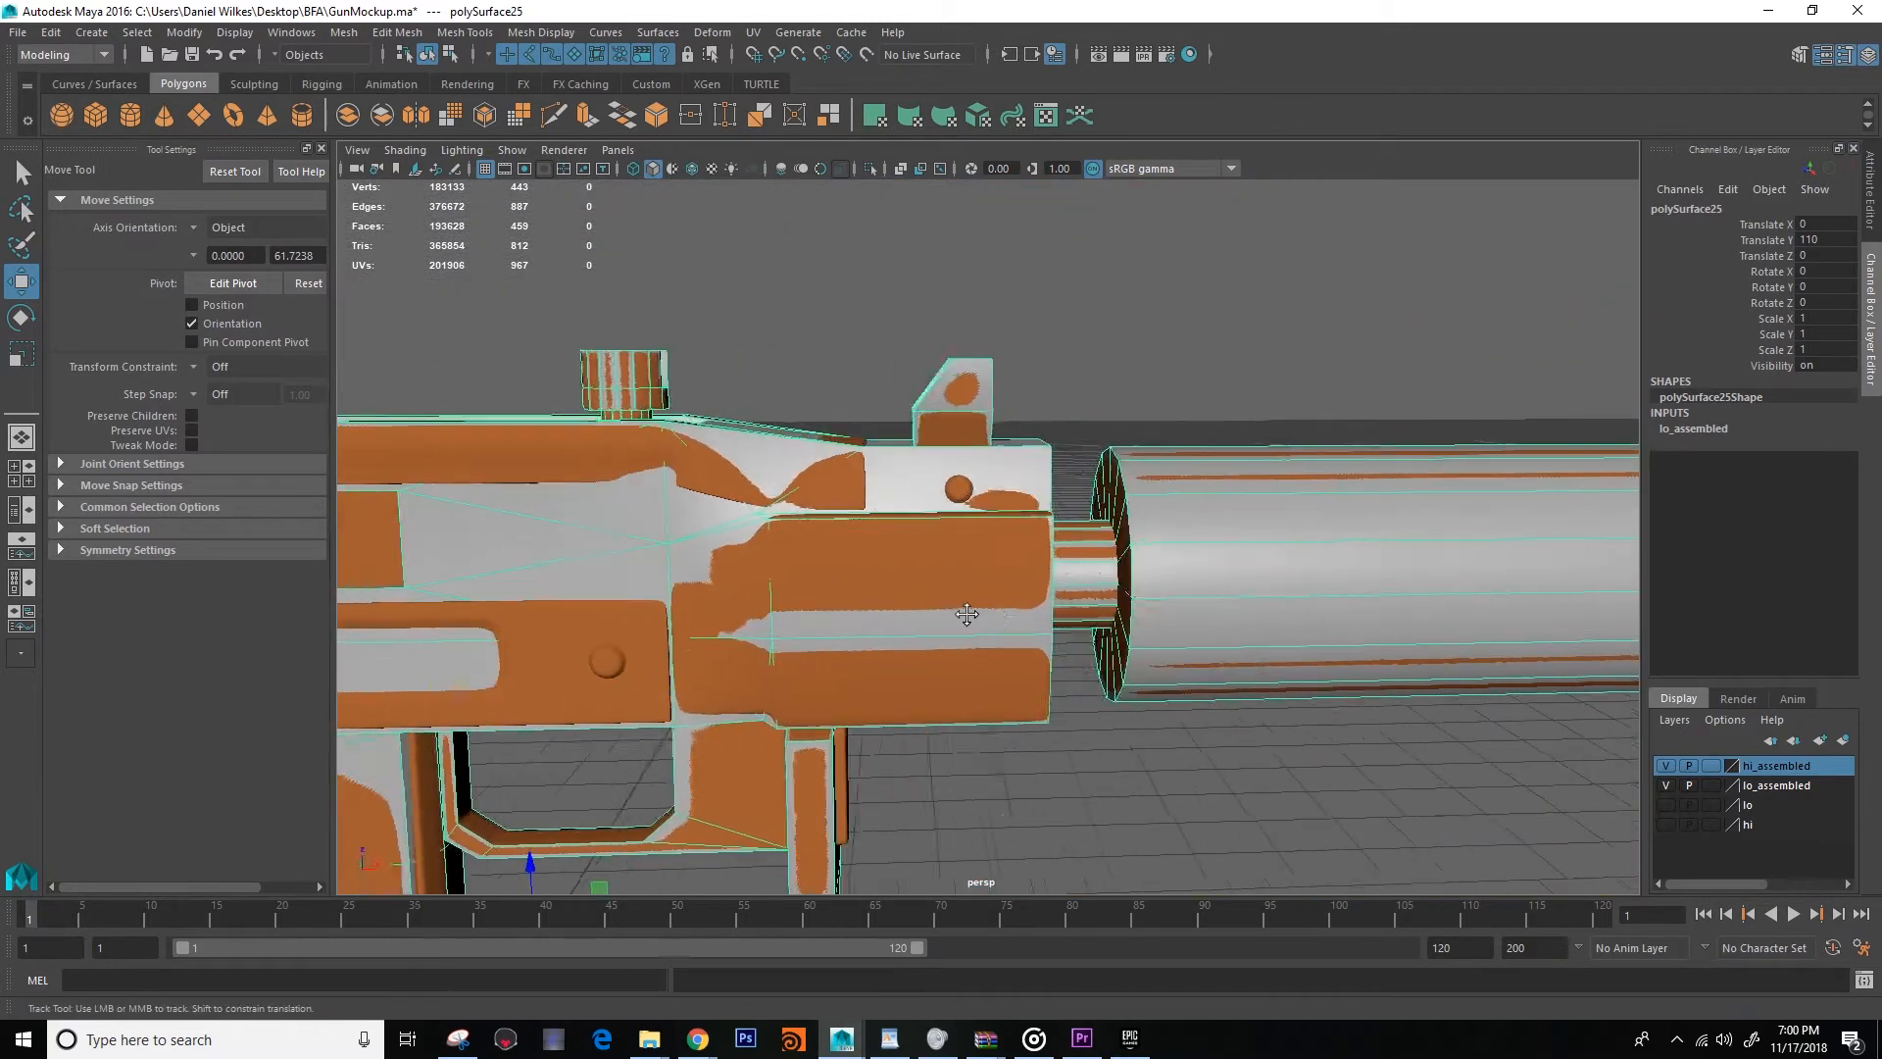
scroll(966, 609, "up", 4)
left_click_drag(970, 618, 941, 537, "alt")
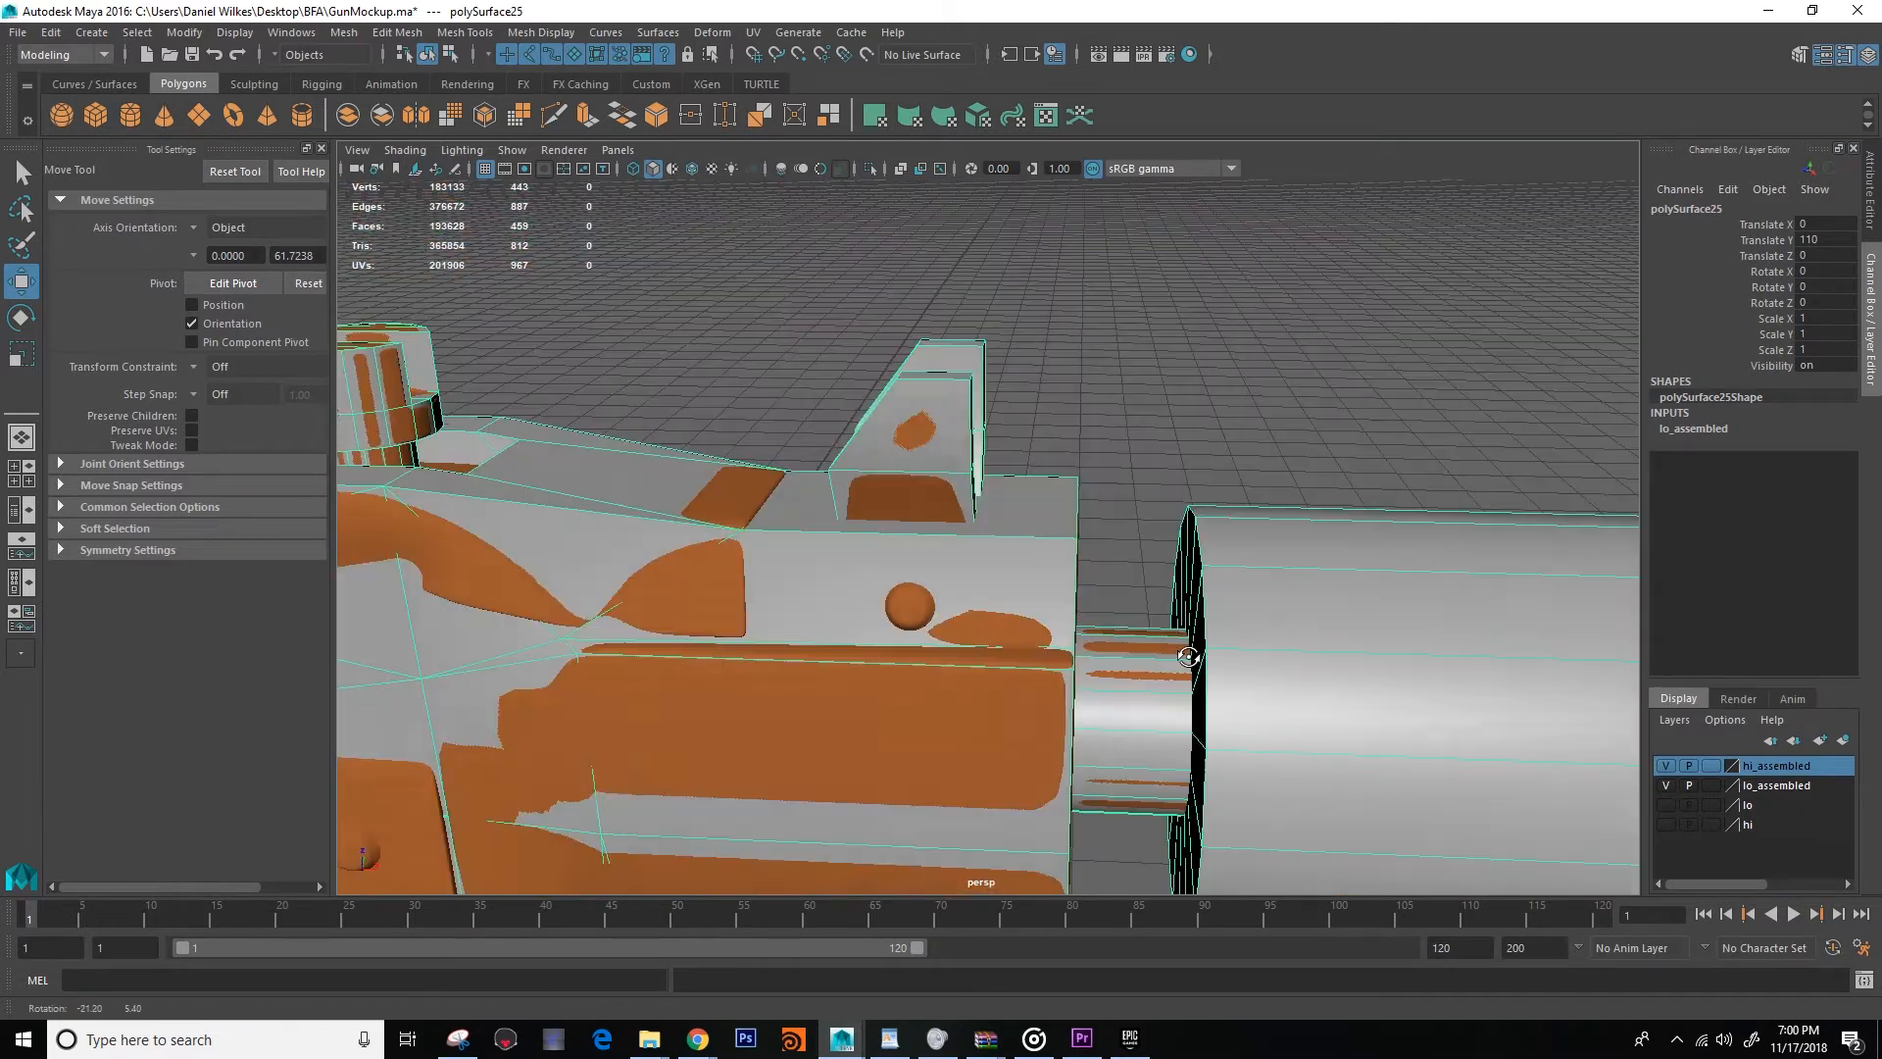
scroll(941, 537, "up", 5)
scroll(941, 537, "down", 10)
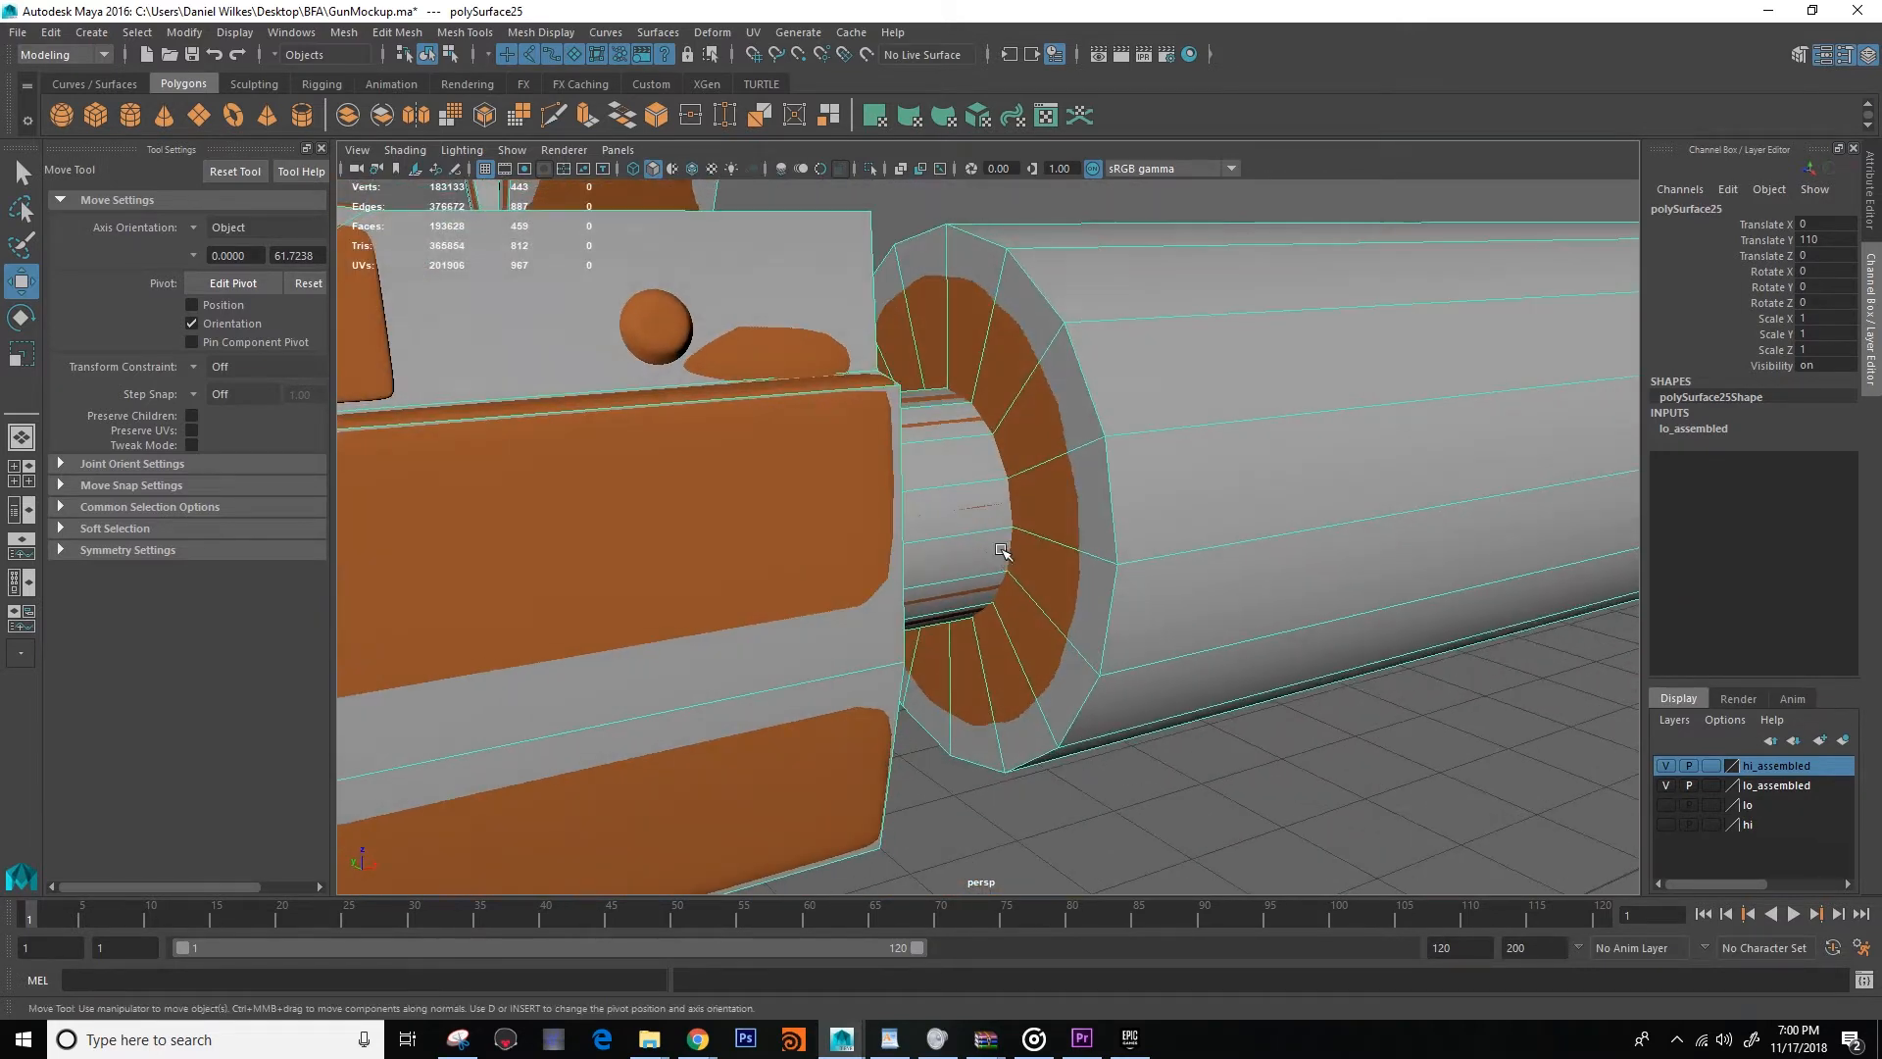
middle_click_drag(1029, 589, 1077, 601, "alt")
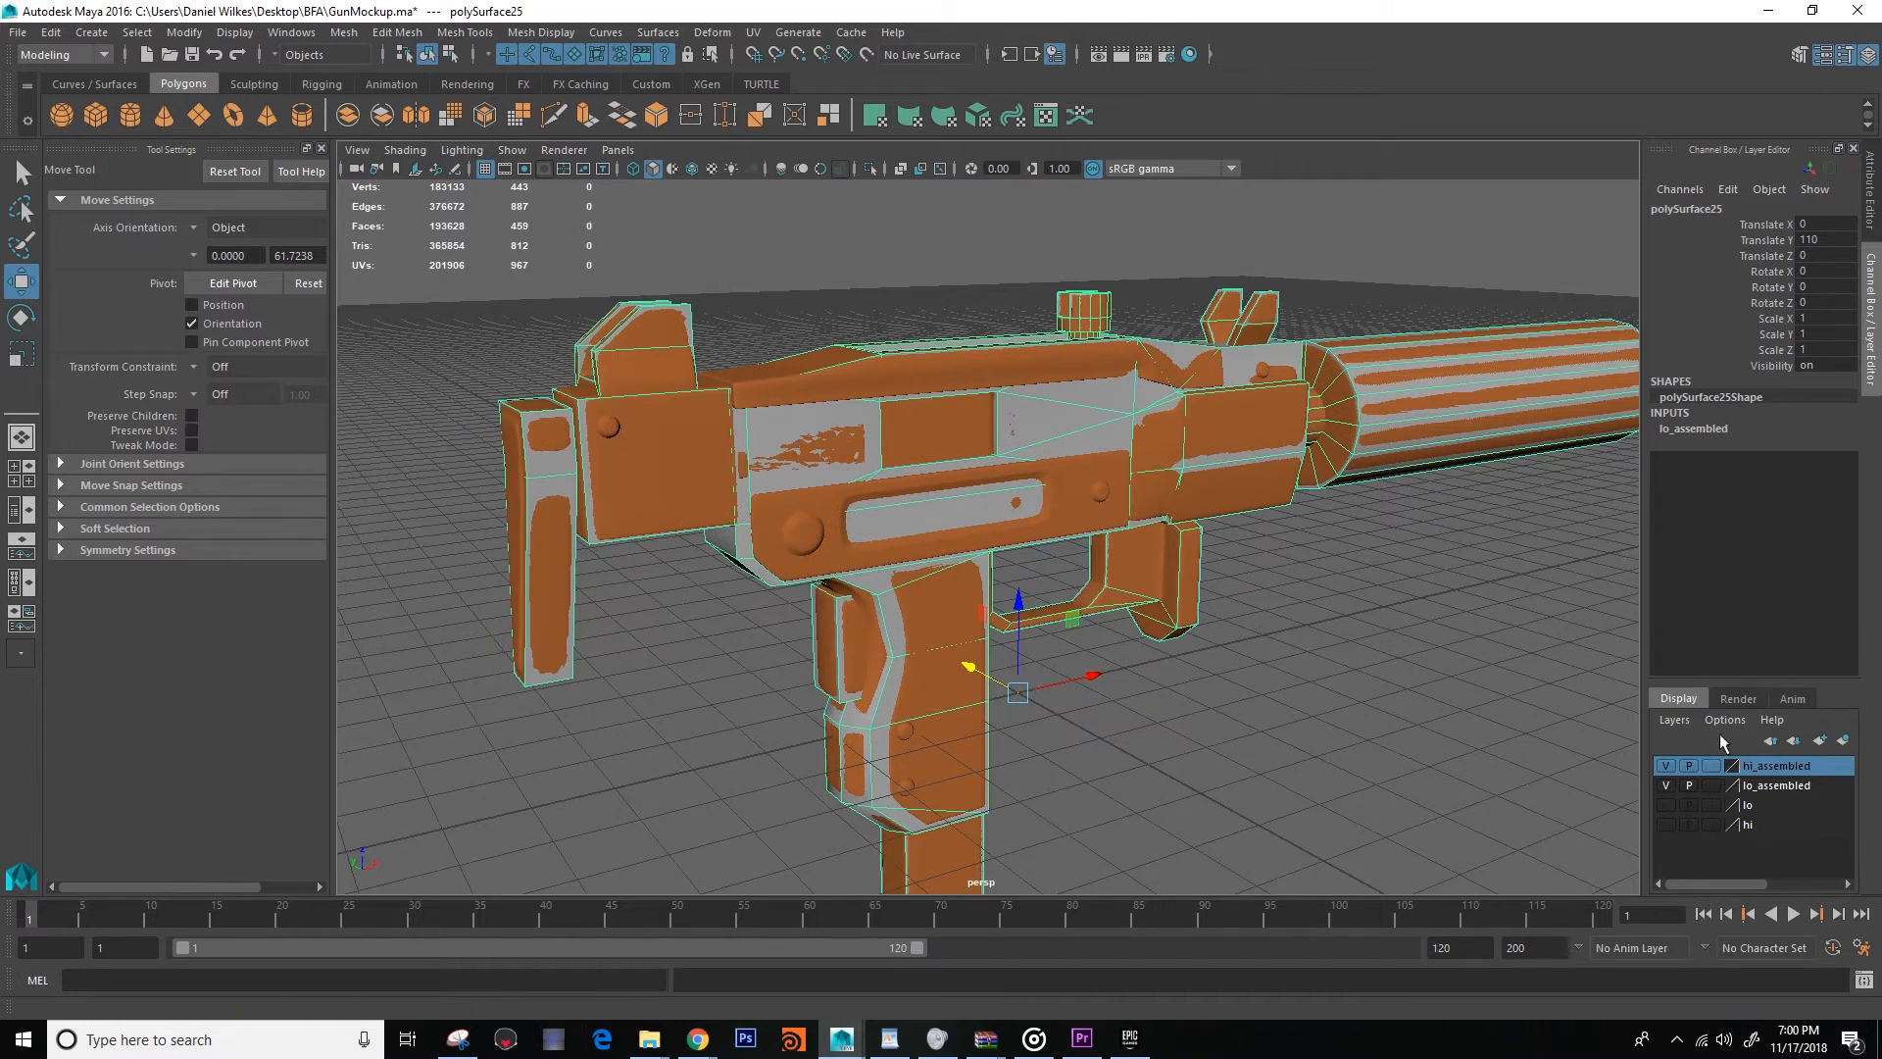
Deselect the gun, hide the hi_assembled and lo_assembled layers, and show the lo and hi layers.
left_click_drag(1117, 588, 1353, 618, "alt")
left_click(1352, 618)
scroll(1275, 637, "down", 4)
left_click_drag(1117, 627, 1221, 623, "alt")
middle_click_drag(1221, 623, 1215, 622, "alt")
left_click_drag(1215, 622, 1225, 667, "alt")
left_click(1665, 804)
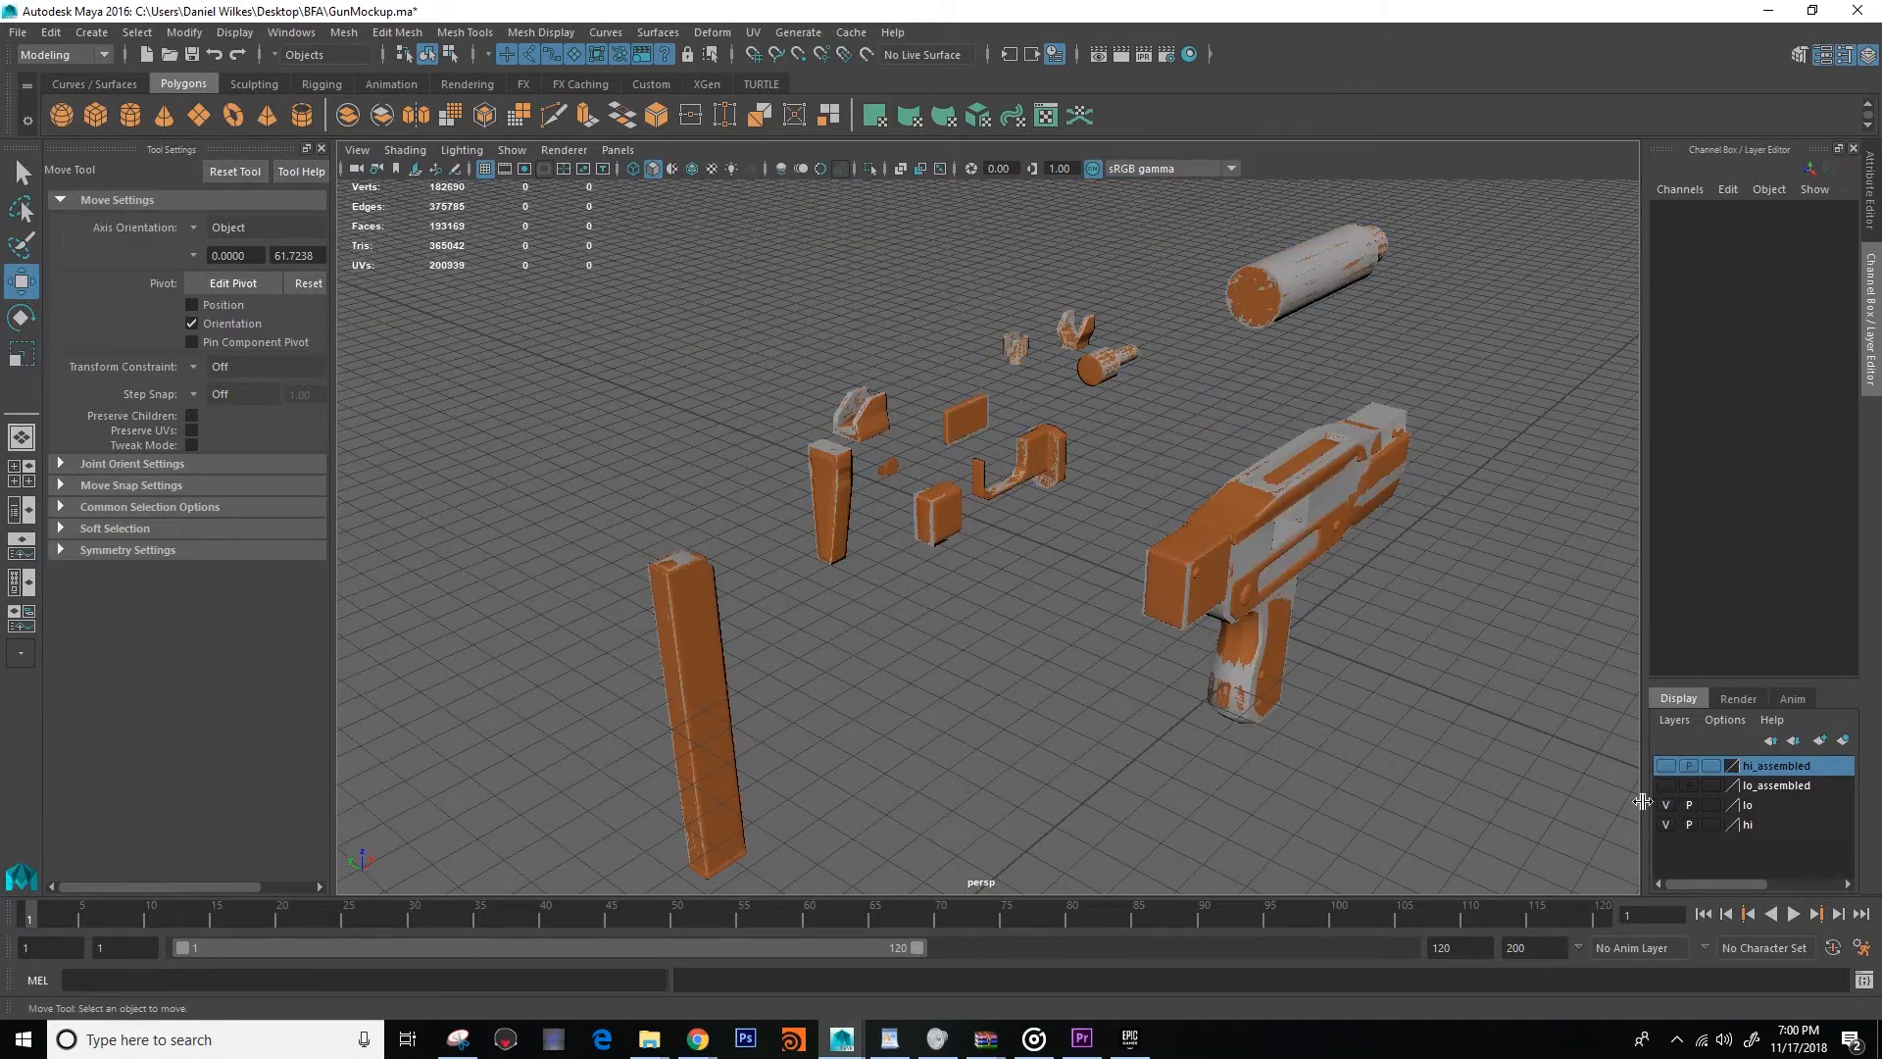
Hide the lo layer to isolate the exploded high-poly parts.
left_click_drag(1126, 621, 1634, 824, "alt")
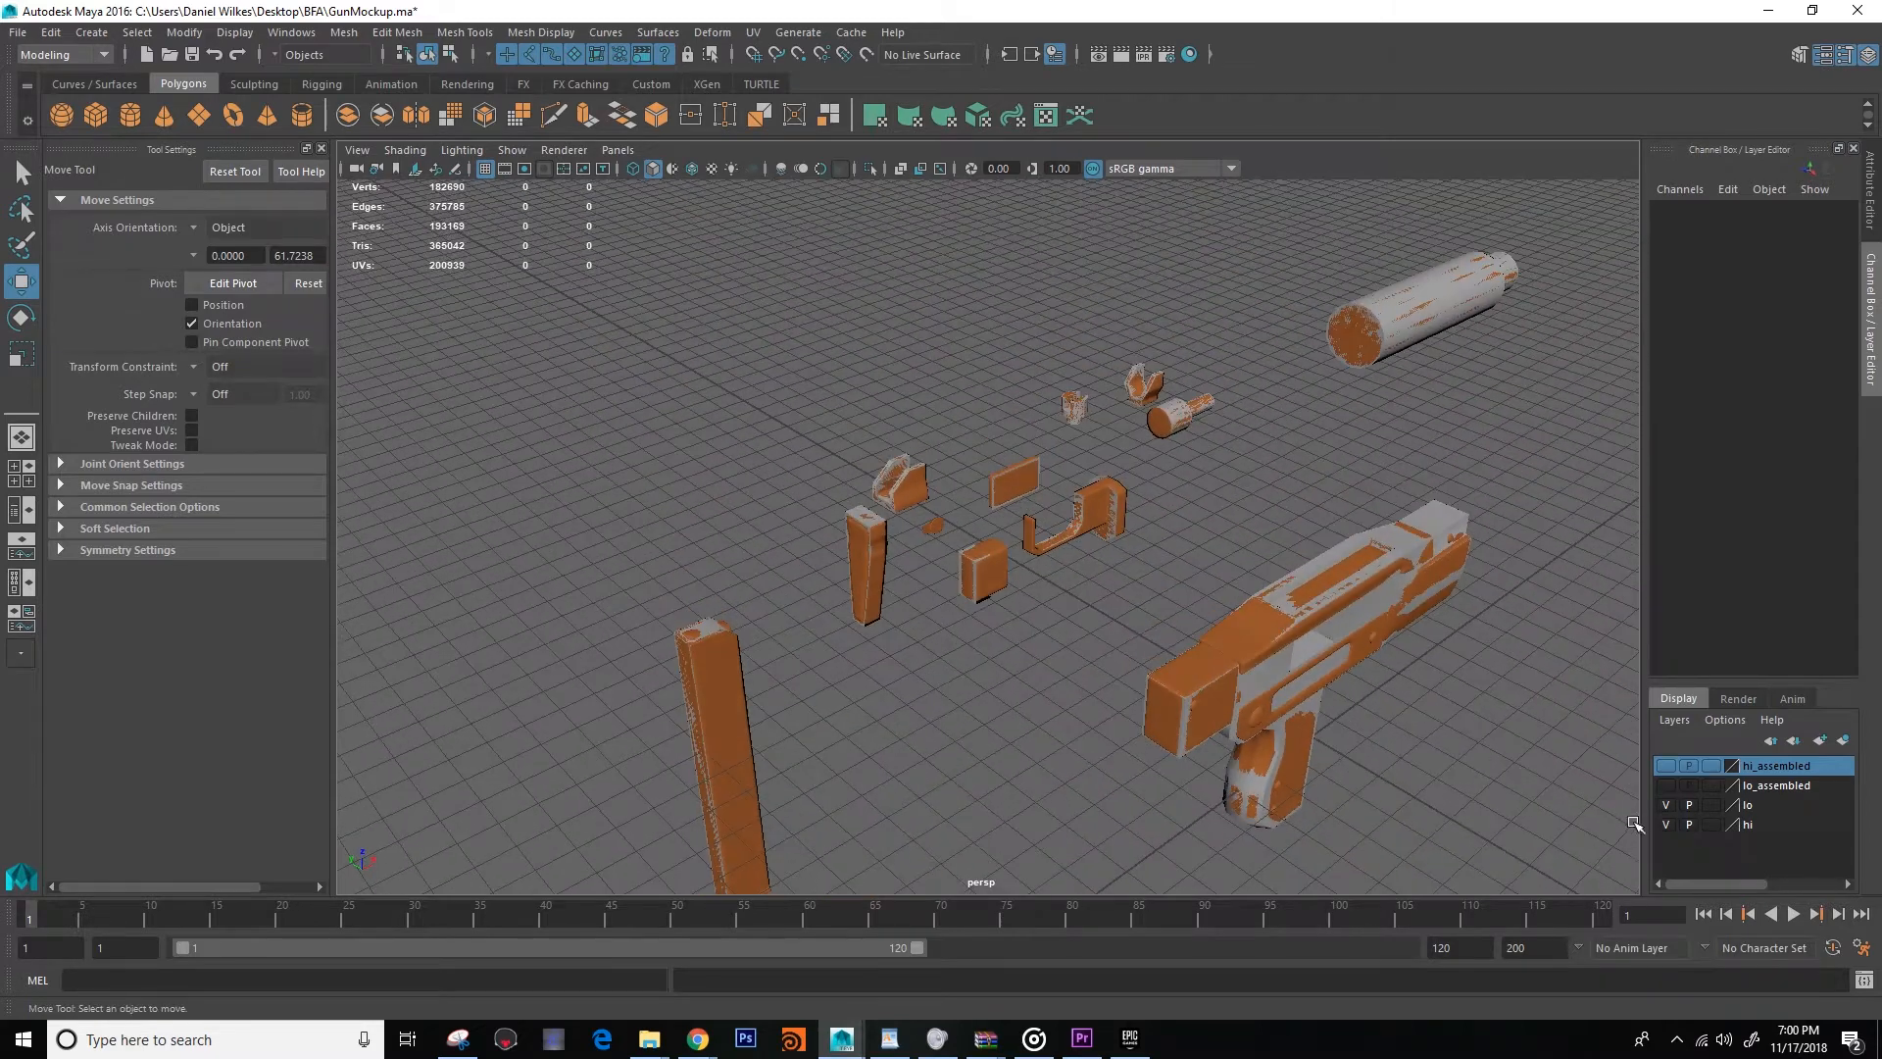
left_click(1665, 804)
left_click_drag(1167, 622, 885, 522, "alt")
Try moving the group of small high-poly parts along Y, and undo the move.
left_click_drag(985, 557, 835, 513, "alt")
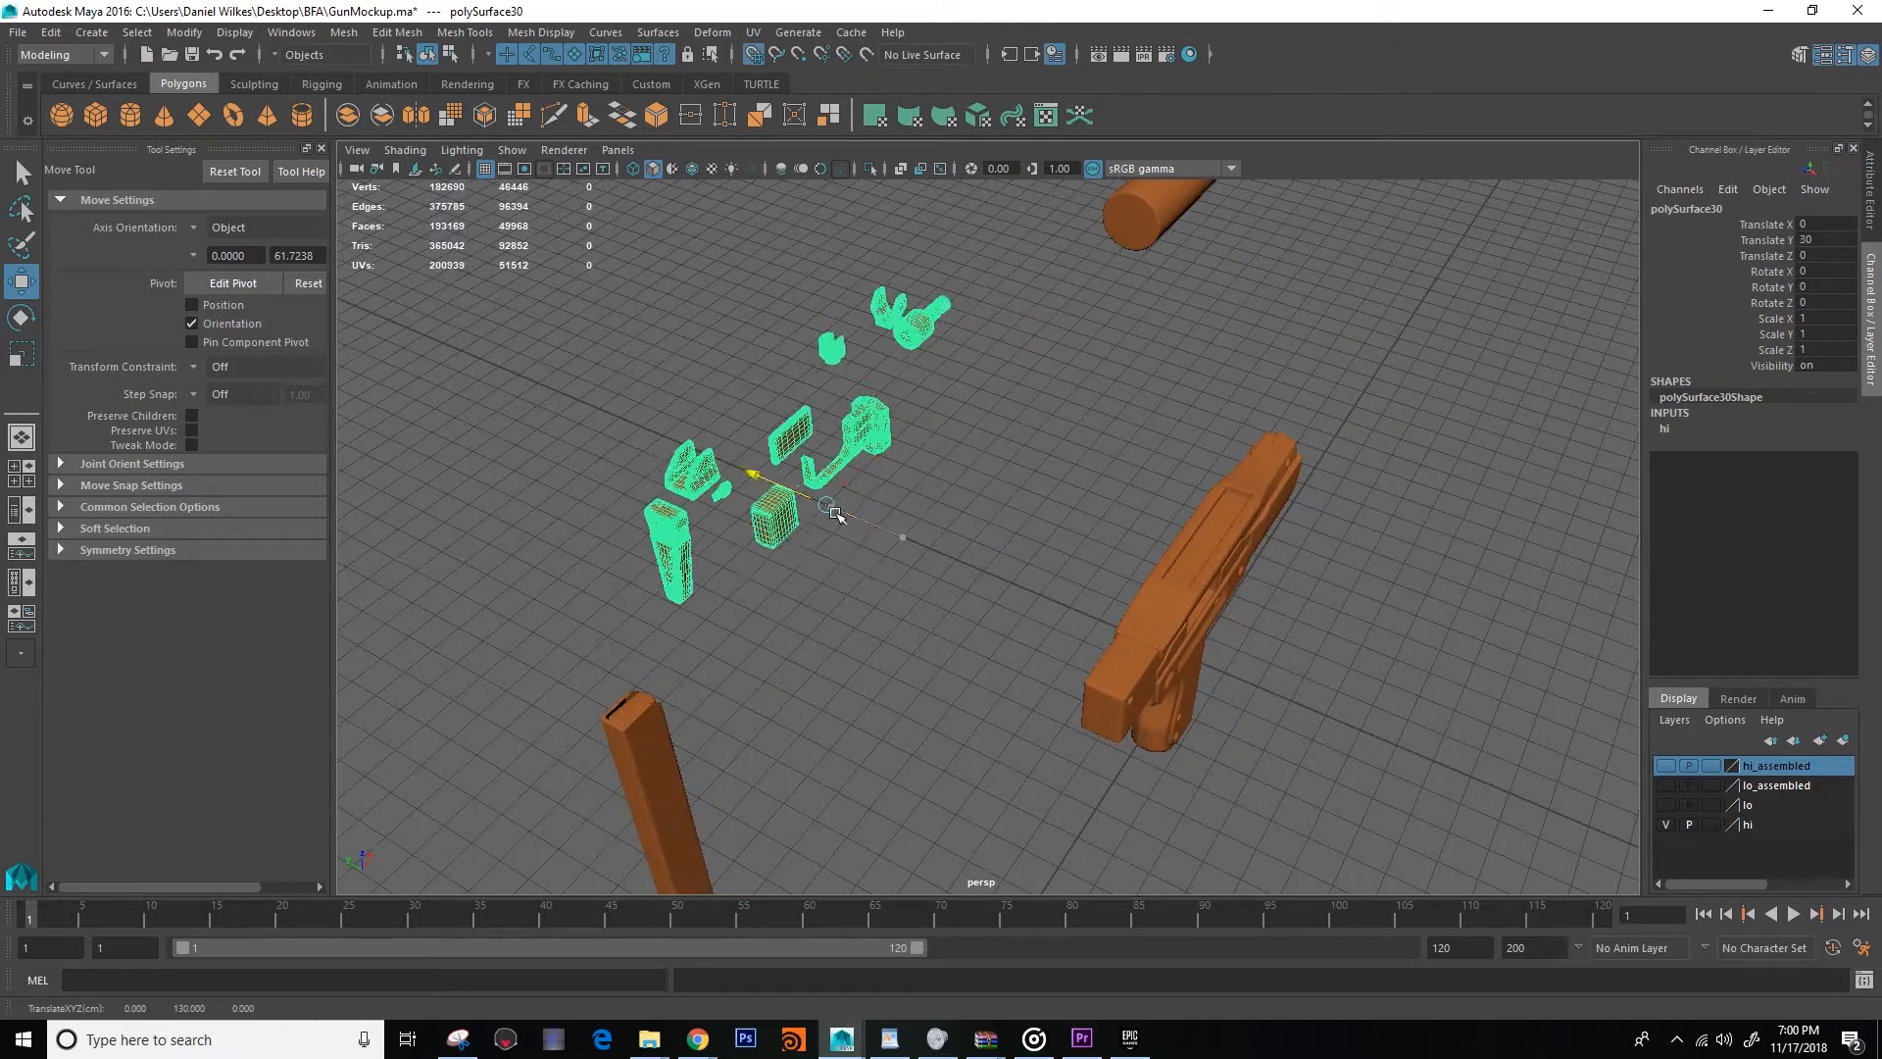
left_click(1105, 568)
mouse_move(1105, 568)
left_mouse_down("alt")
mouse_move(991, 525)
mouse_move(1126, 538)
left_mouse_up("alt")
key("ctrl+z")
key("ctrl+z")
Clear the selection, hide the hi layer and show the lo layer.
left_click(903, 671)
left_click_drag(903, 671, 1045, 625, "alt")
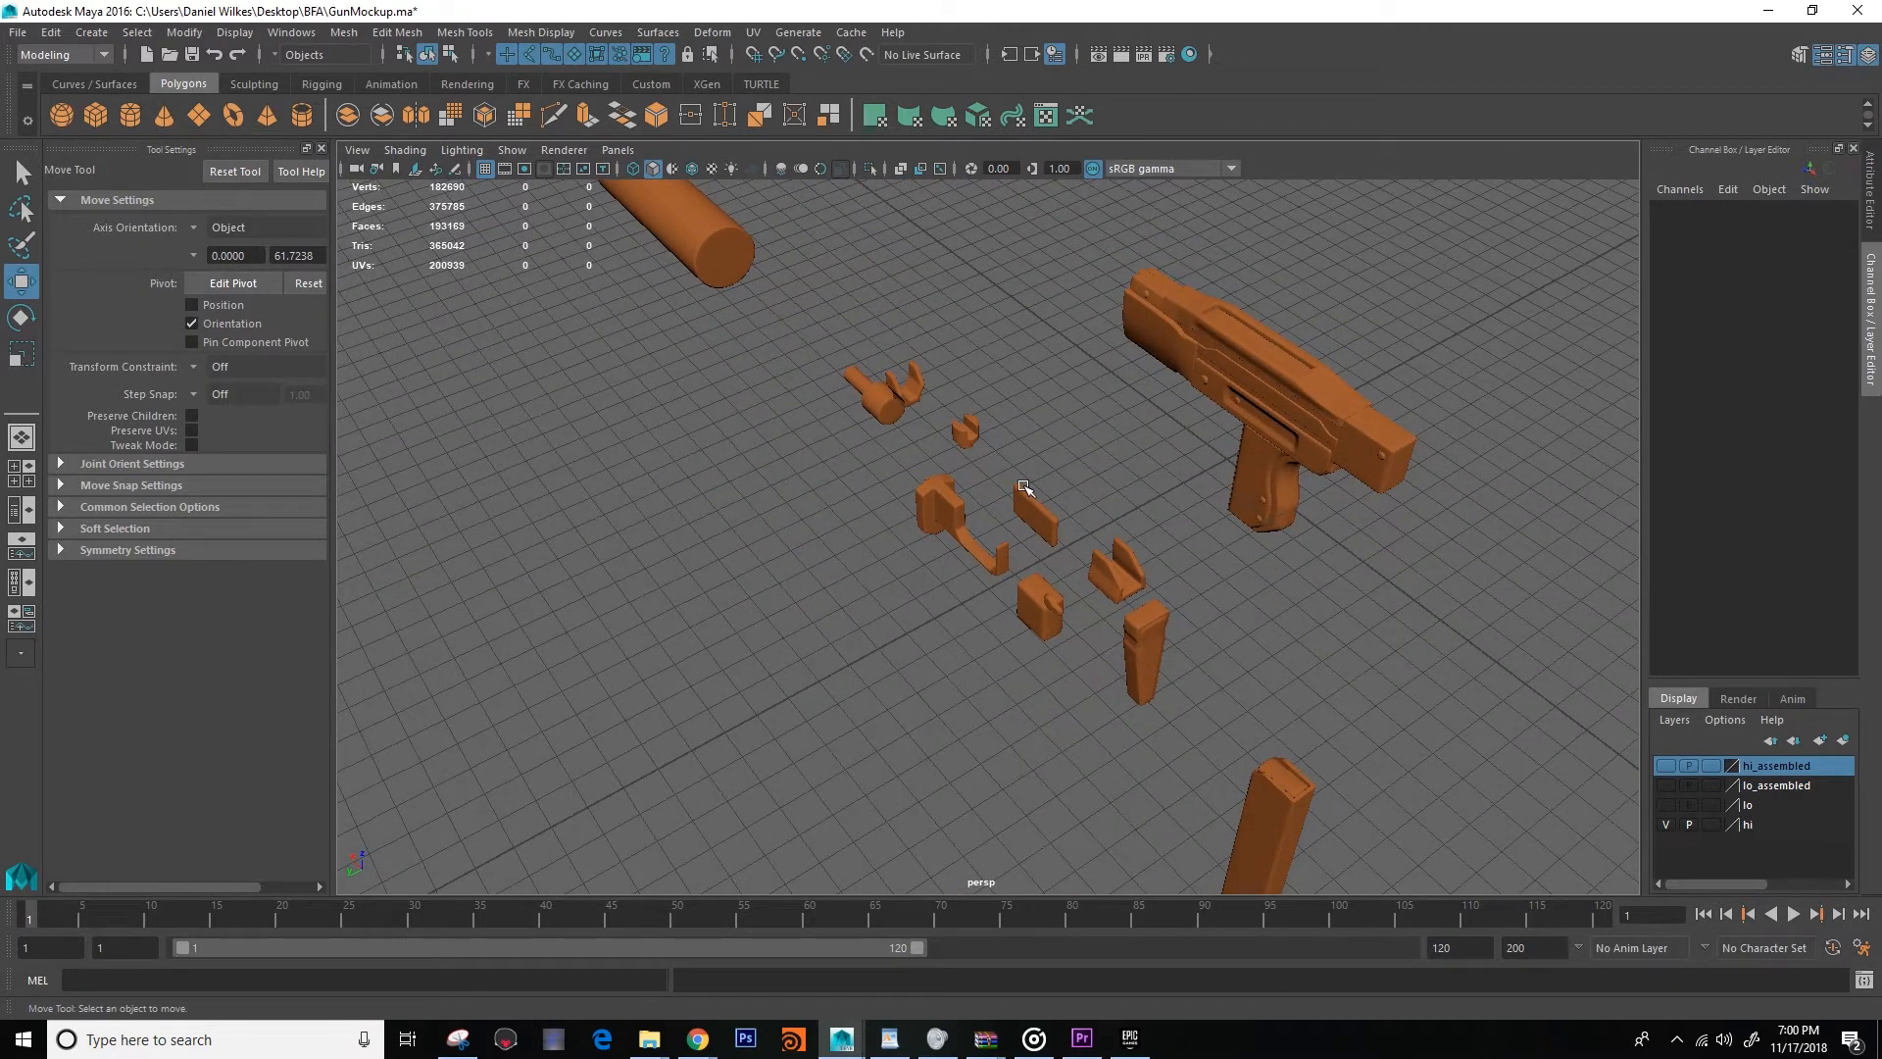
left_click_drag(1023, 594, 878, 529, "alt")
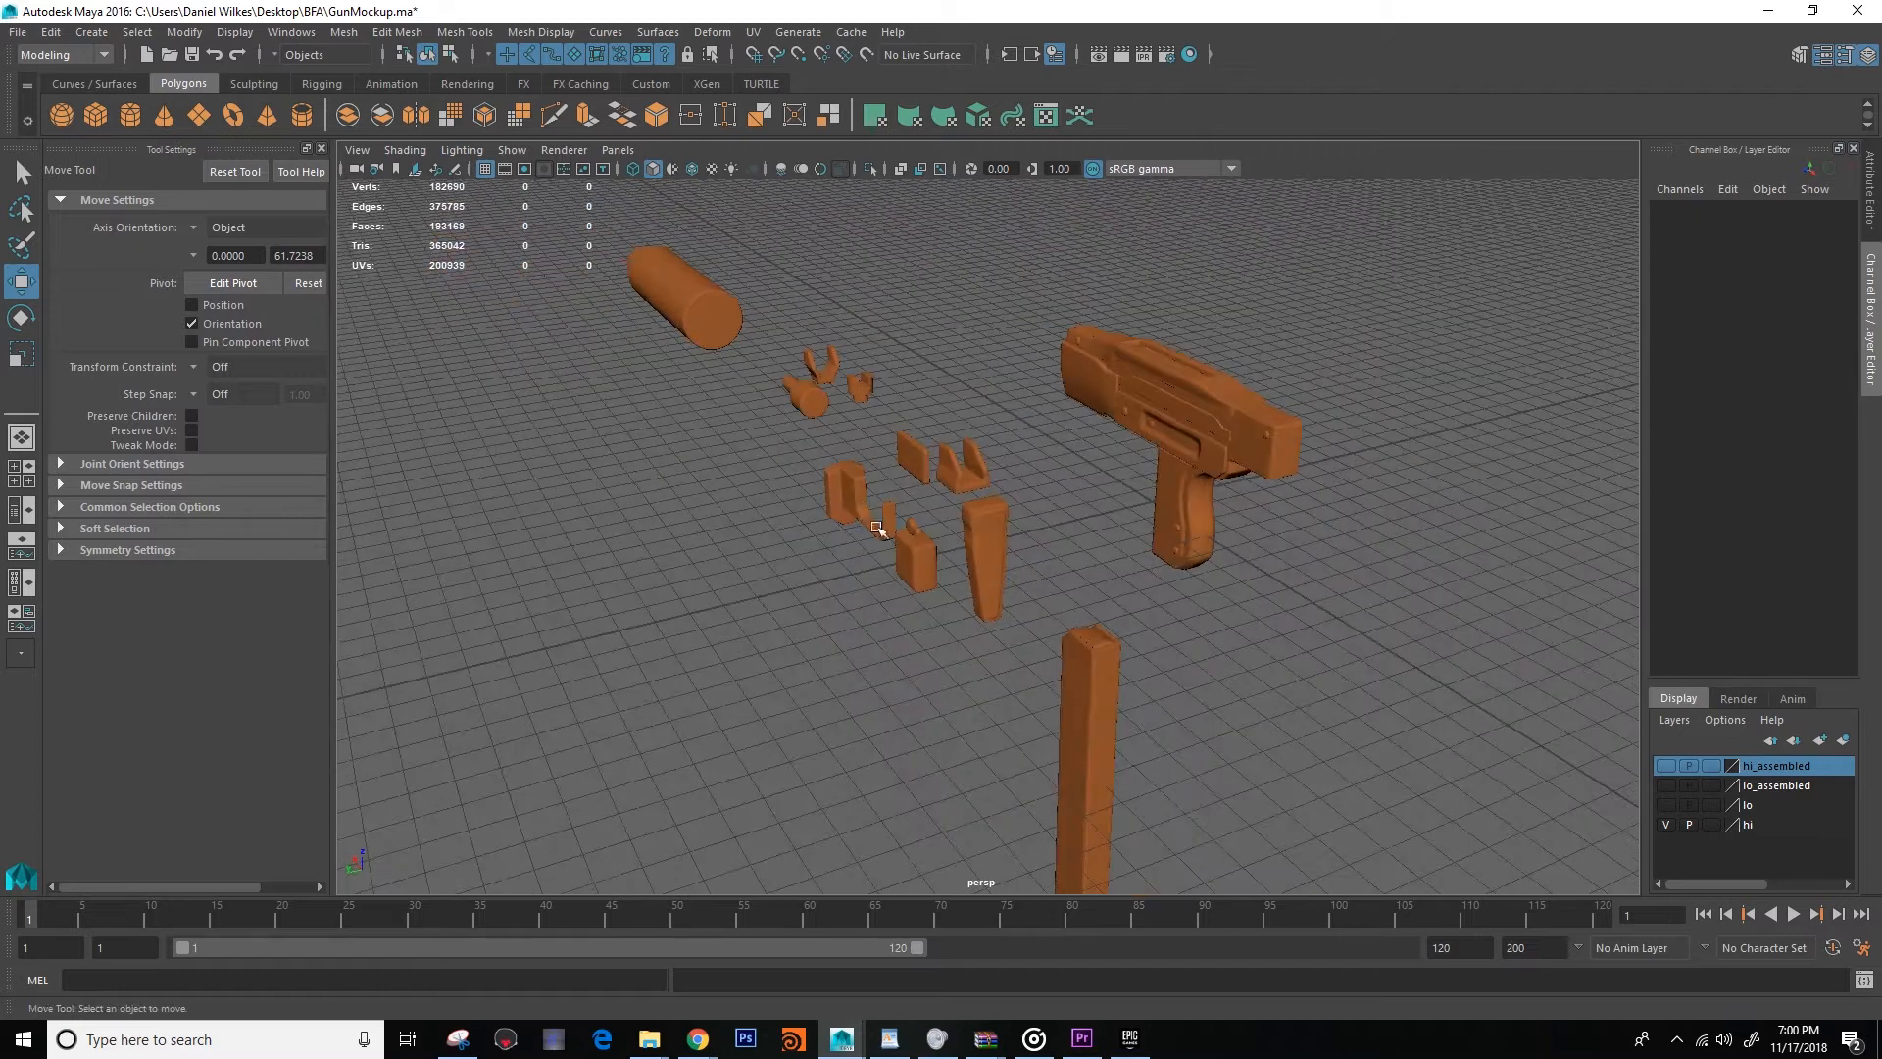
left_click(1665, 824)
left_click(1665, 805)
Select all the exploded low-poly parts and inspect the wireframe of the magazine.
left_click_drag(1190, 638, 894, 576, "alt")
middle_click_drag(894, 576, 1037, 614, "alt")
left_click_drag(1014, 616, 941, 731, "alt")
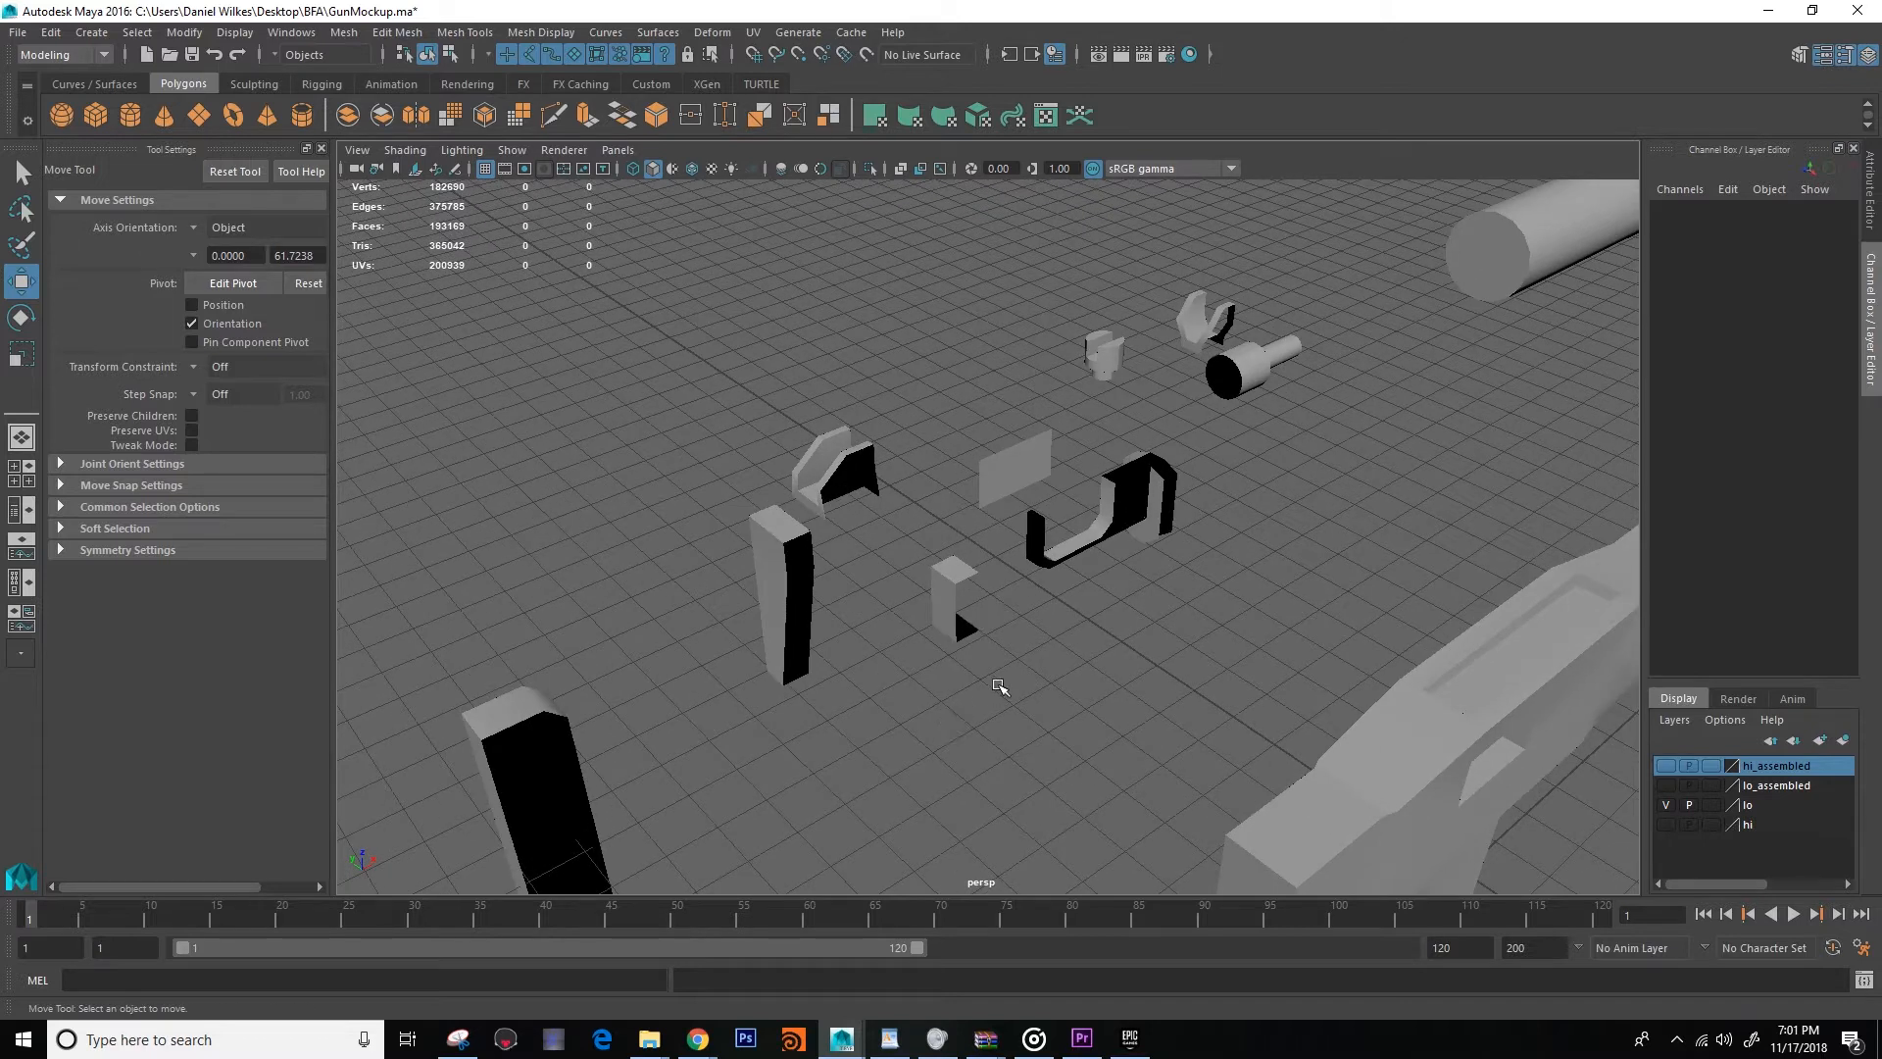
left_click_drag(1084, 537, 1268, 441, "alt")
left_click(1273, 516)
left_click_drag(1273, 516, 1157, 557, "alt")
left_click_drag(1203, 692, 996, 643, "alt")
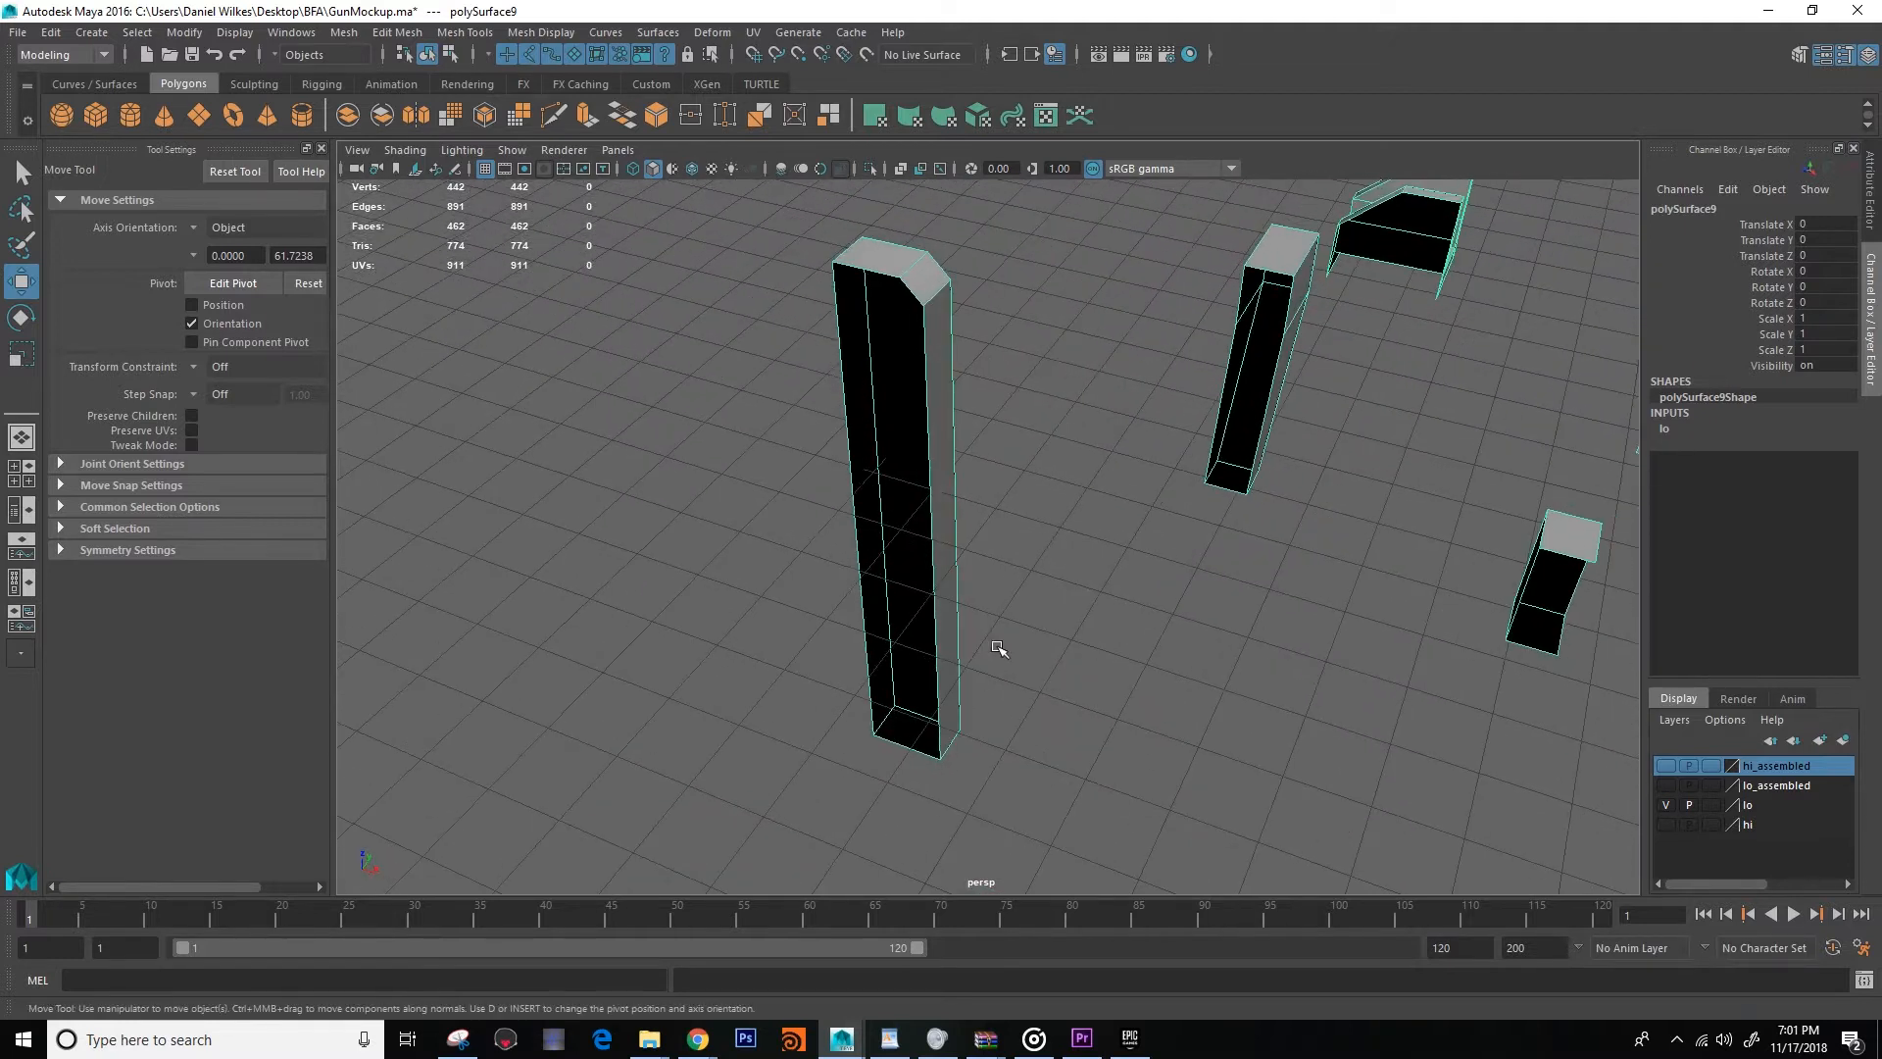
Inspect the wireframe of the low-poly gun body and grip from the side.
left_click_drag(996, 647, 1096, 625, "alt")
right_click_drag(1027, 627, 1163, 617, "alt")
left_click(1163, 617)
middle_click_drag(1164, 618, 912, 686, "alt")
right_click_drag(912, 687, 798, 643, "alt")
middle_click_drag(798, 643, 695, 675, "alt")
left_click(945, 579)
left_click_drag(985, 730, 1037, 609, "alt")
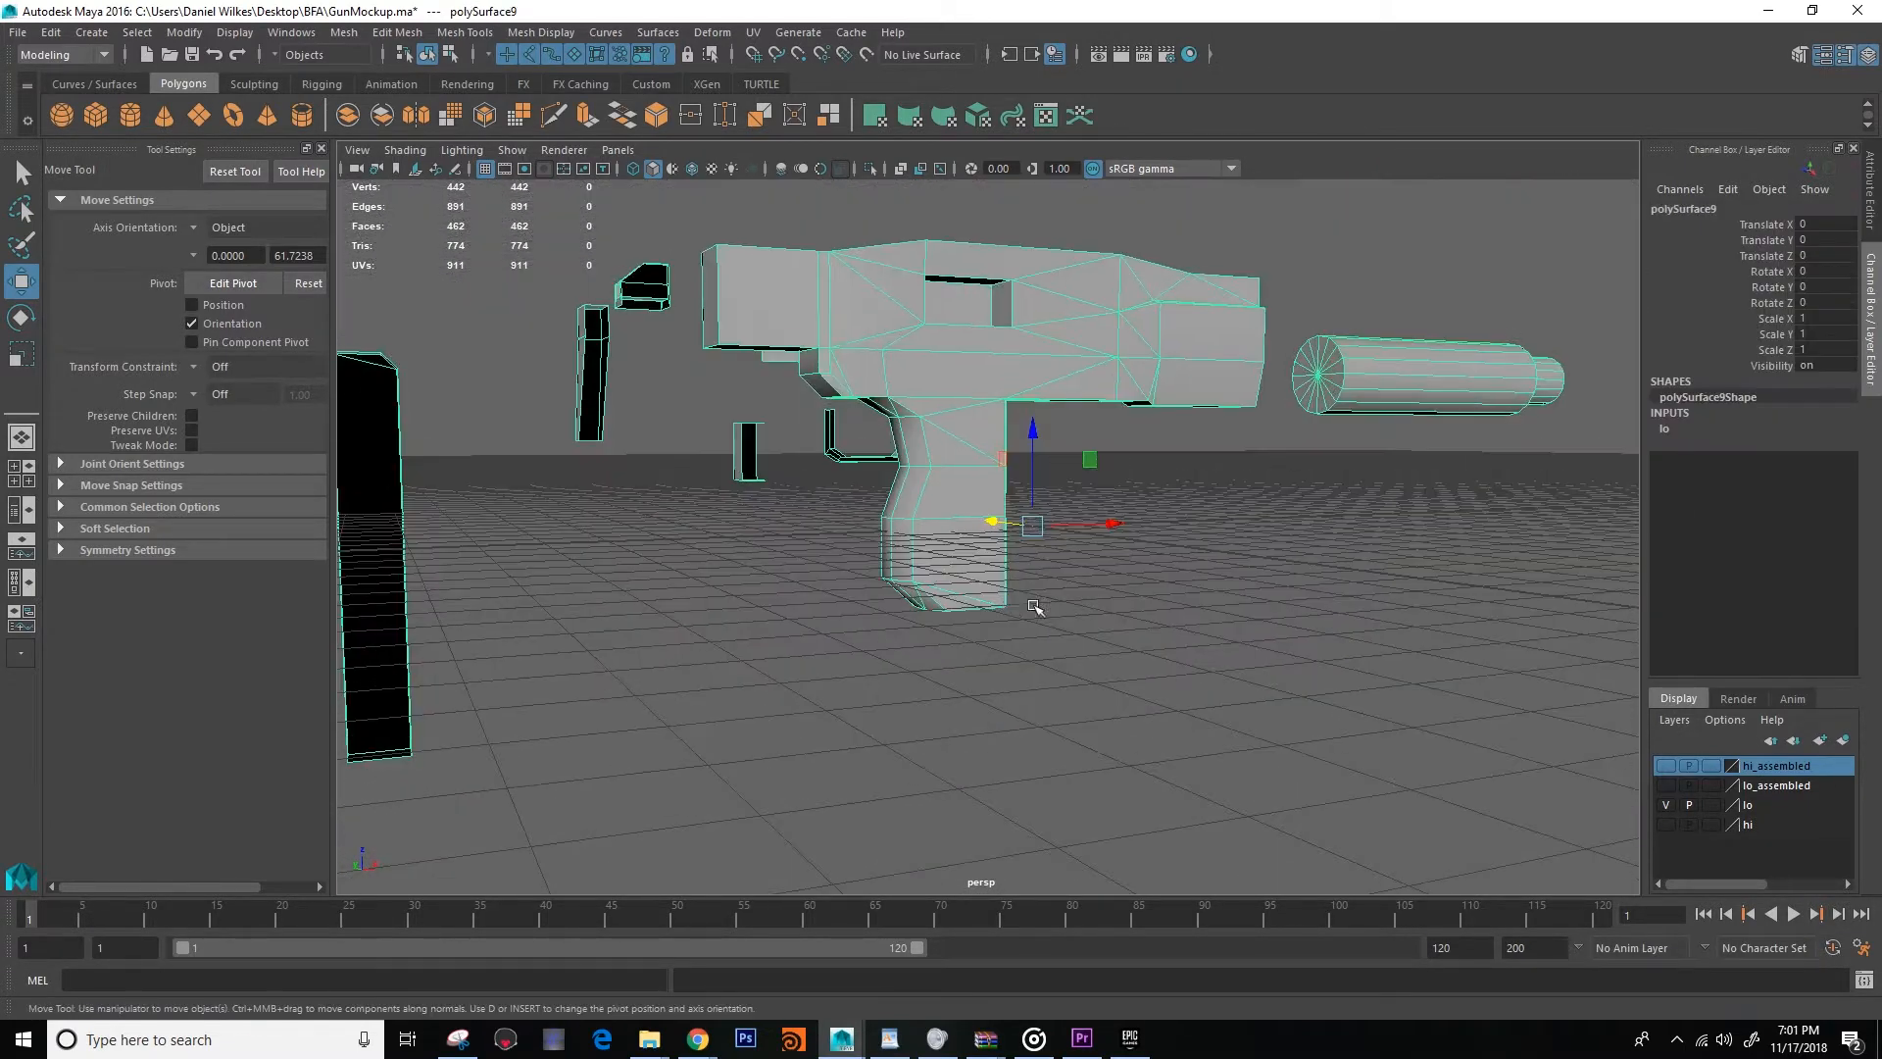
Inspect the triangulated topology on the opposite side of the low-poly receiver.
right_click_drag(887, 549, 966, 526, "alt")
left_click_drag(967, 526, 991, 697, "alt")
middle_click_drag(991, 697, 961, 477, "alt")
left_click_drag(960, 478, 1232, 475, "alt")
middle_click_drag(1232, 475, 978, 689, "alt")
left_click_drag(978, 689, 1054, 632, "alt")
right_click_drag(1054, 632, 1171, 647, "alt")
left_click_drag(1172, 647, 1120, 606, "alt")
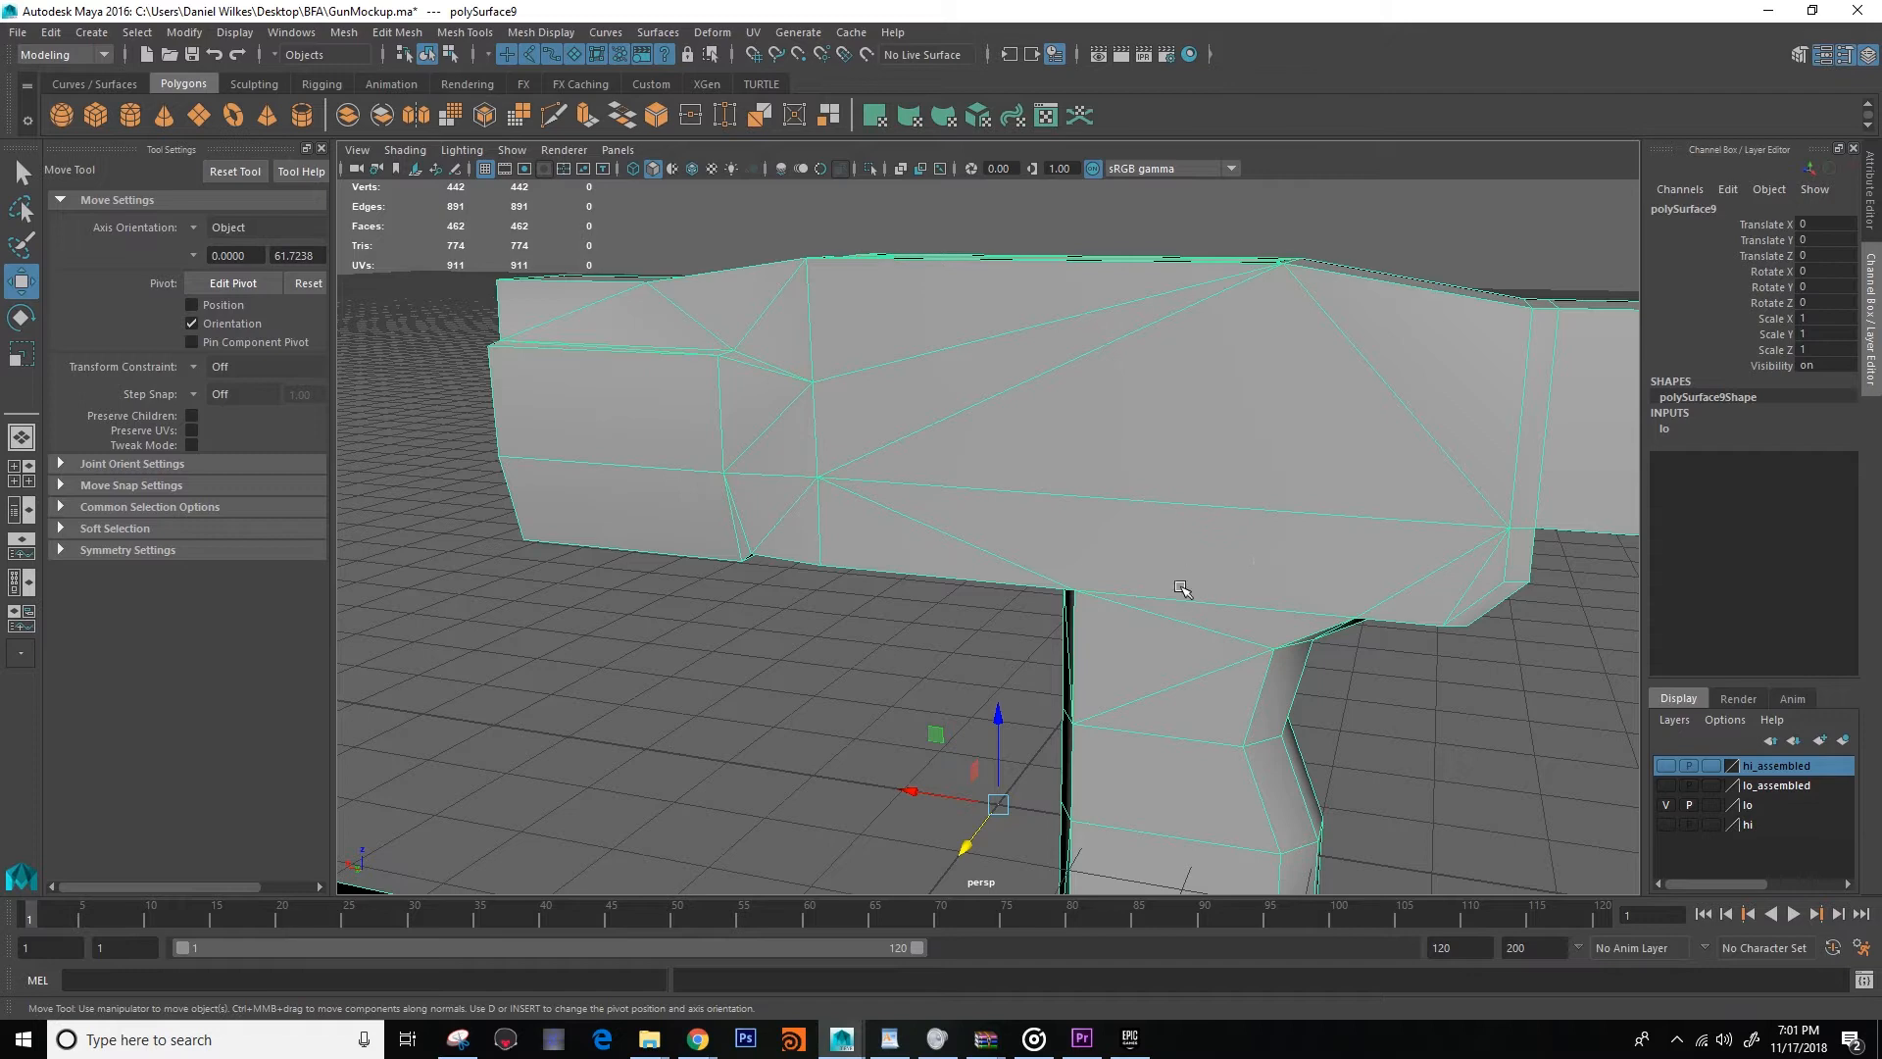
Deselect the low-poly parts and inspect the smooth shading on the grip's rear.
right_click_drag(1187, 585, 957, 617, "alt")
left_click_drag(957, 617, 902, 651, "alt")
right_click_drag(902, 650, 1114, 680, "alt")
left_click(1114, 680)
left_click_drag(1113, 680, 1145, 522, "alt")
left_click_drag(750, 549, 1114, 542, "alt")
right_click_drag(784, 456, 887, 441, "alt")
left_click_drag(887, 441, 899, 580, "alt")
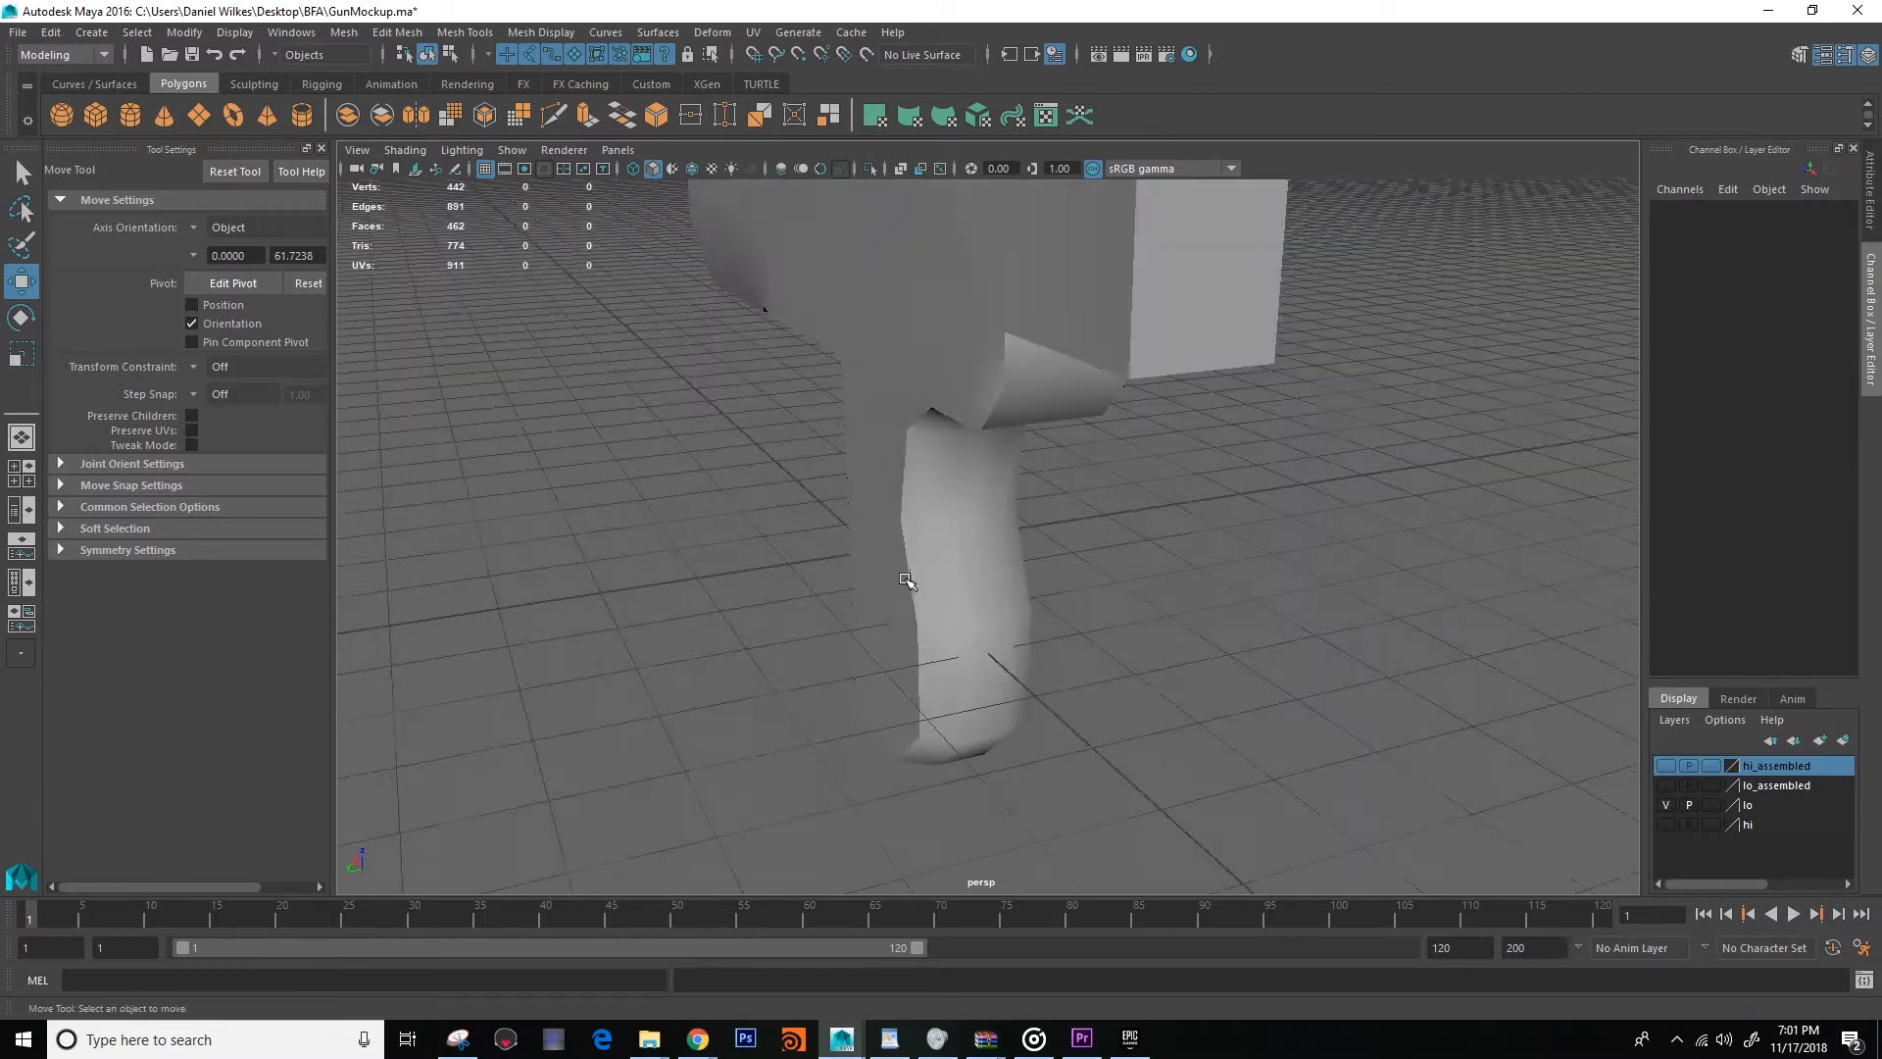
Examine the separated low-poly parts and their spacing from the main gun body.
right_click_drag(899, 580, 785, 579, "alt")
middle_click_drag(785, 579, 932, 623, "alt")
mouse_move(931, 622)
left_mouse_down("alt")
mouse_move(1049, 596)
mouse_move(932, 603)
left_mouse_up("alt")
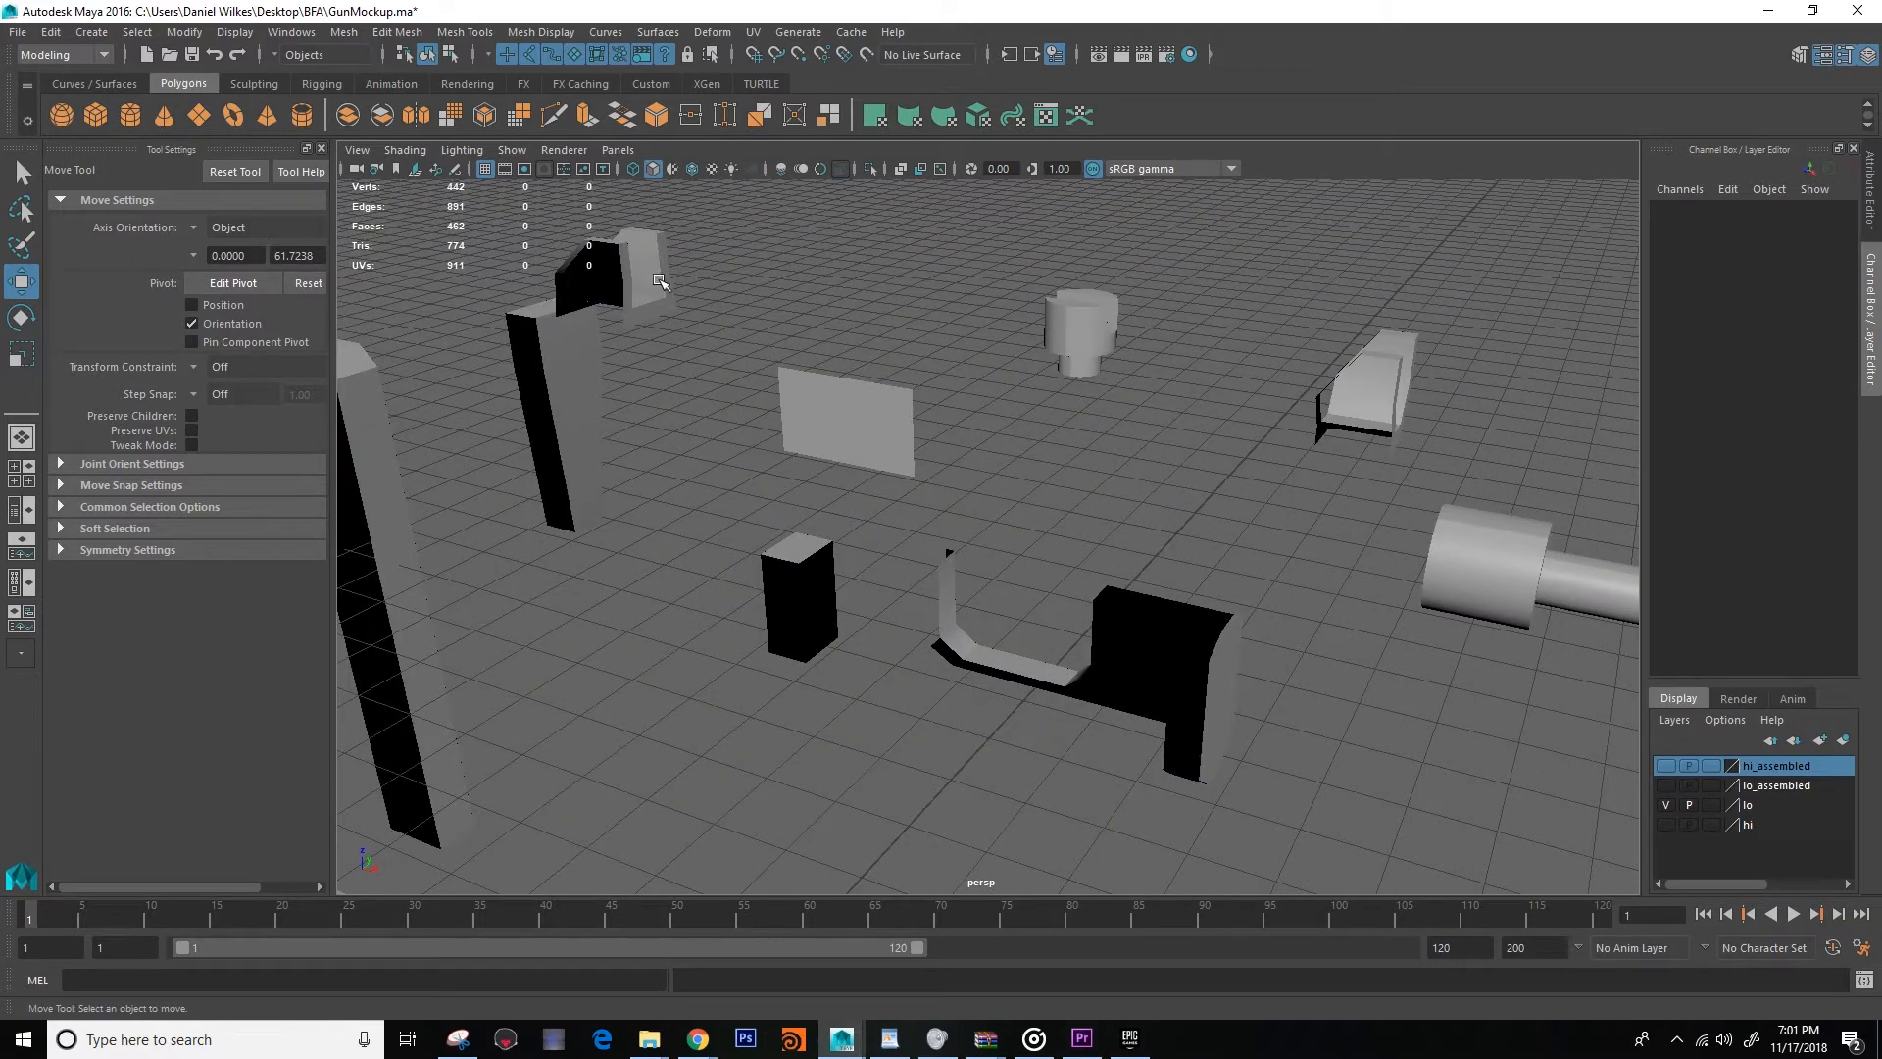
left_click_drag(631, 315, 933, 512, "alt")
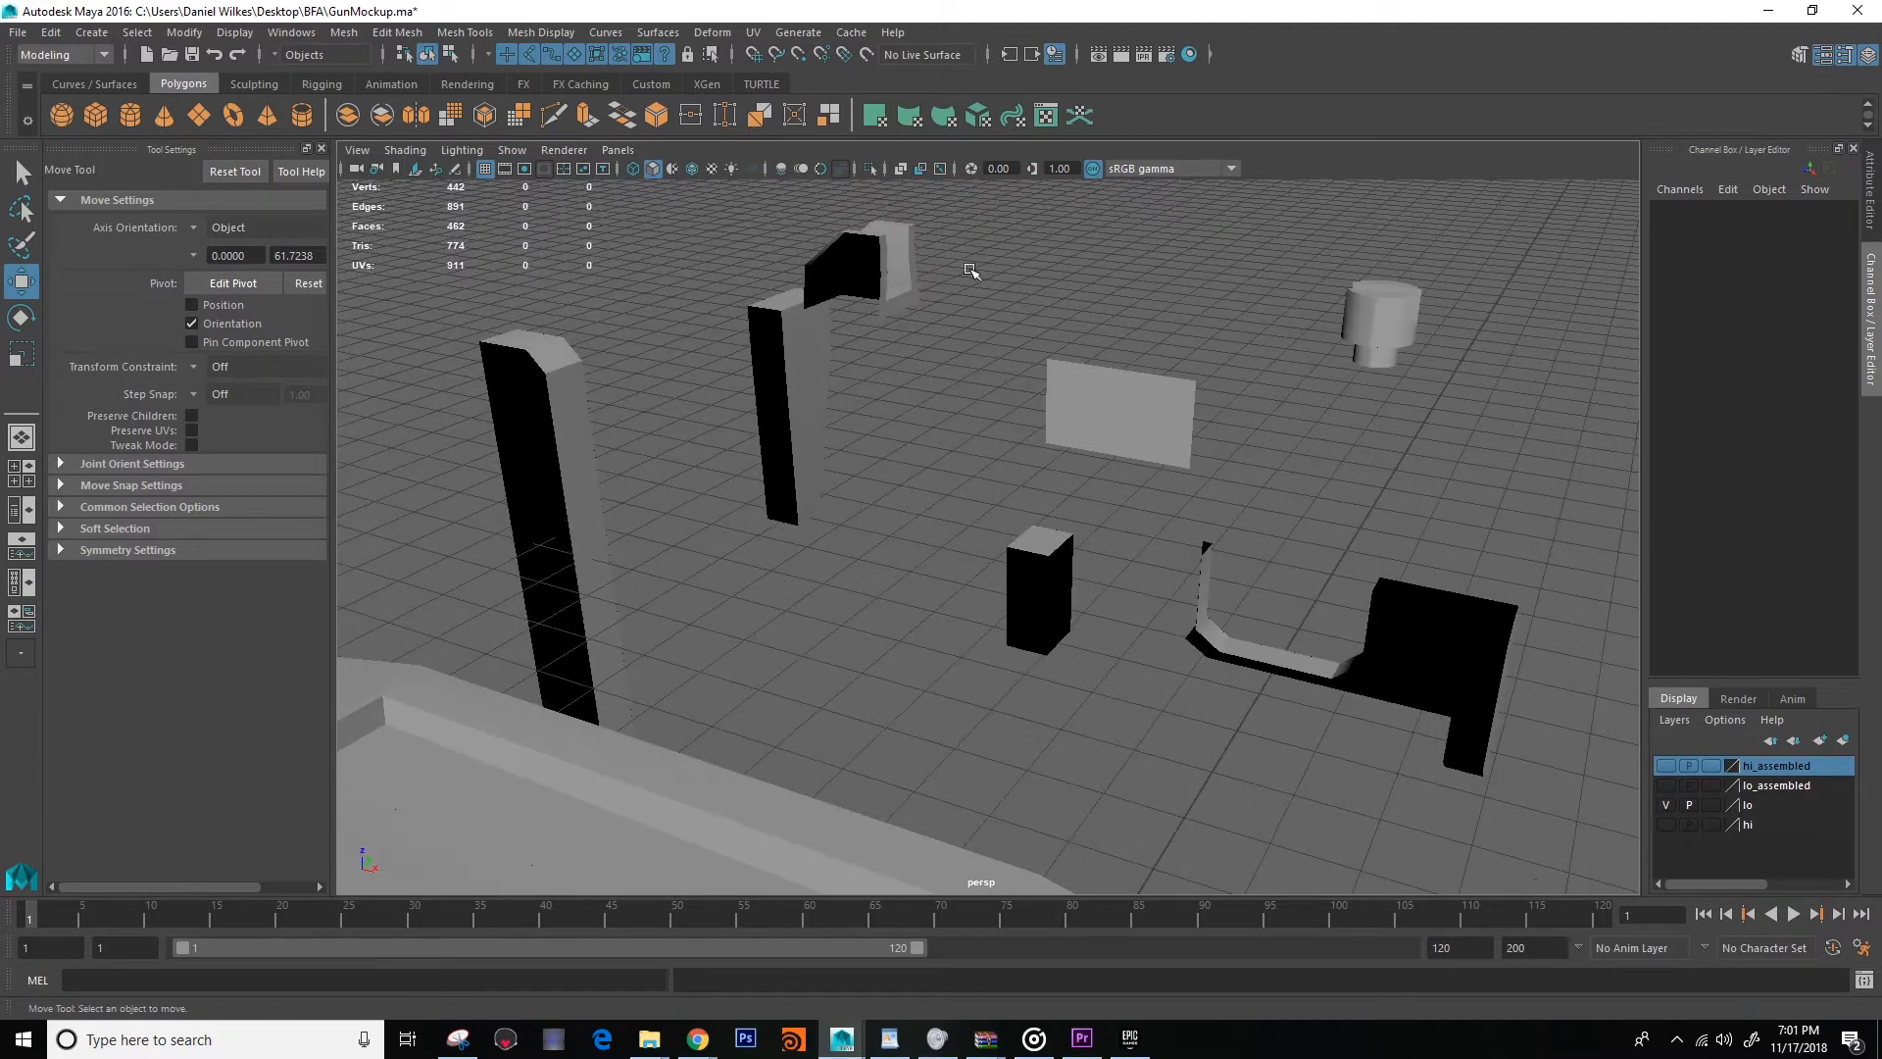
left_click_drag(612, 549, 843, 527, "alt")
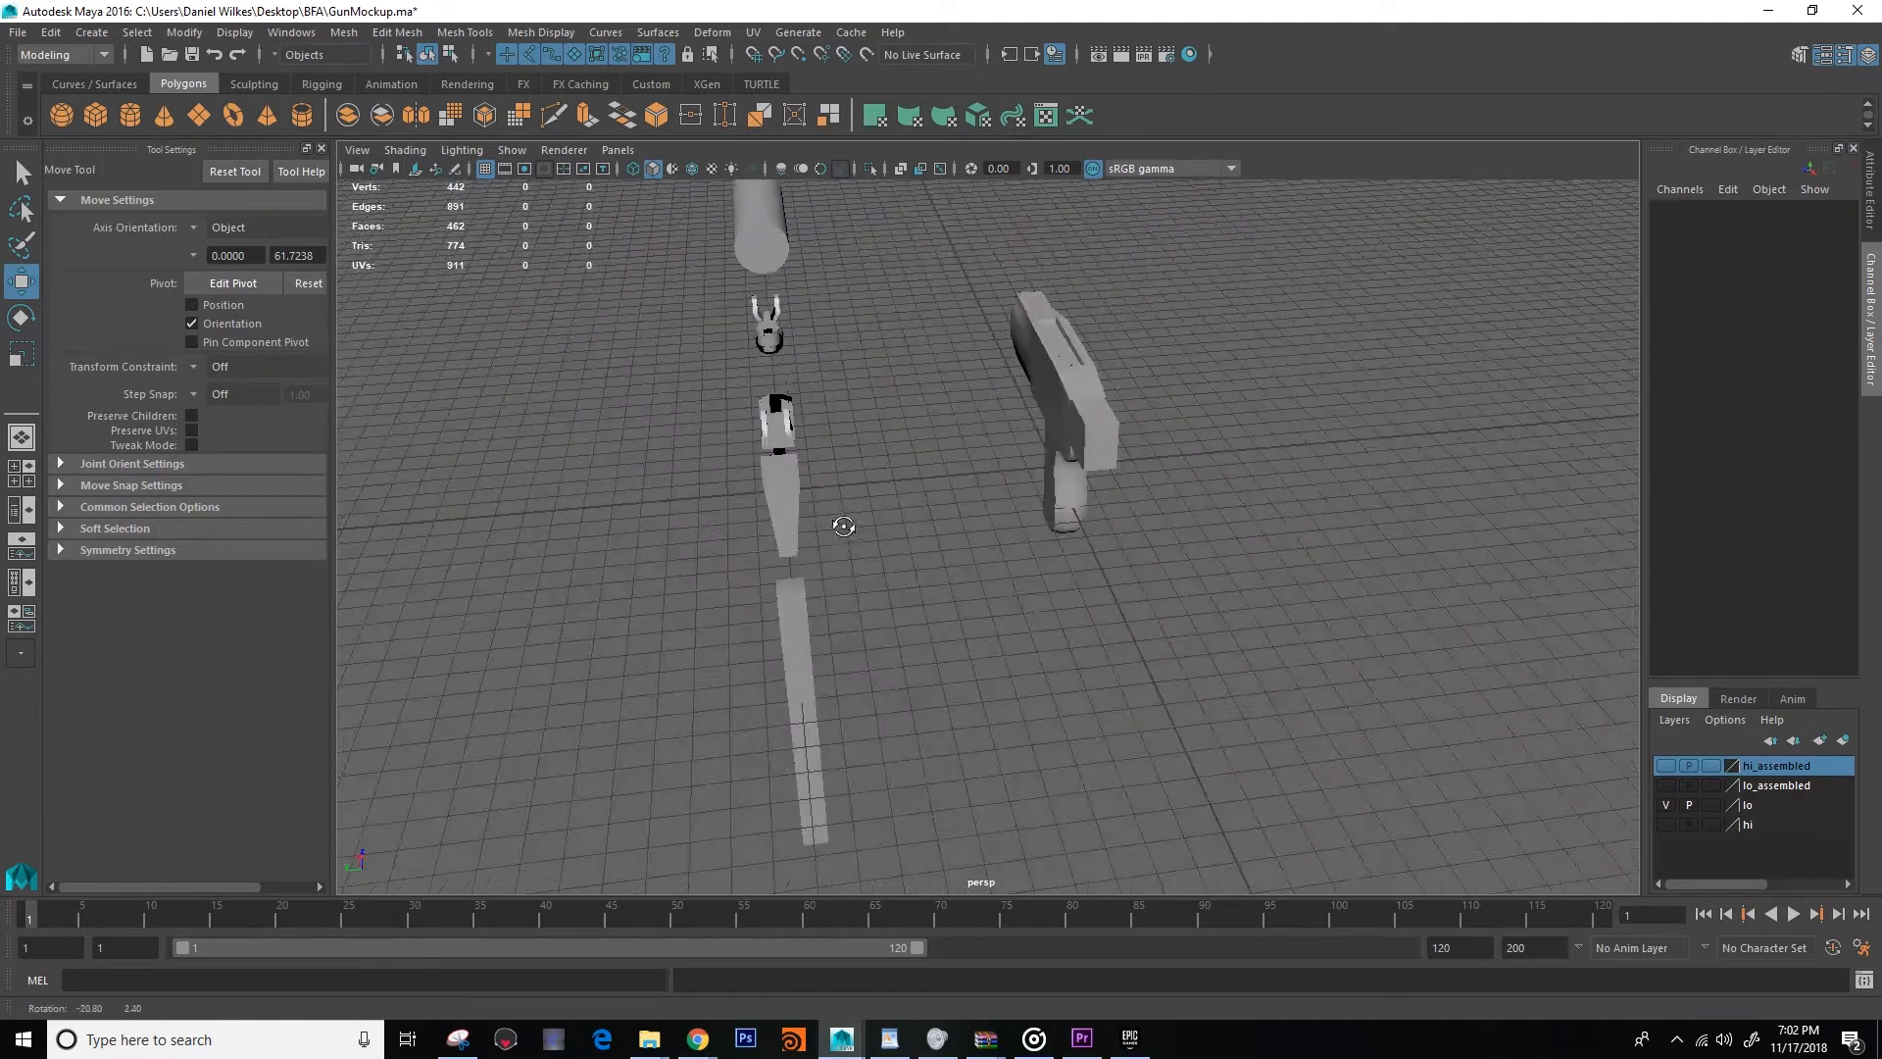
key("alt+Tab")
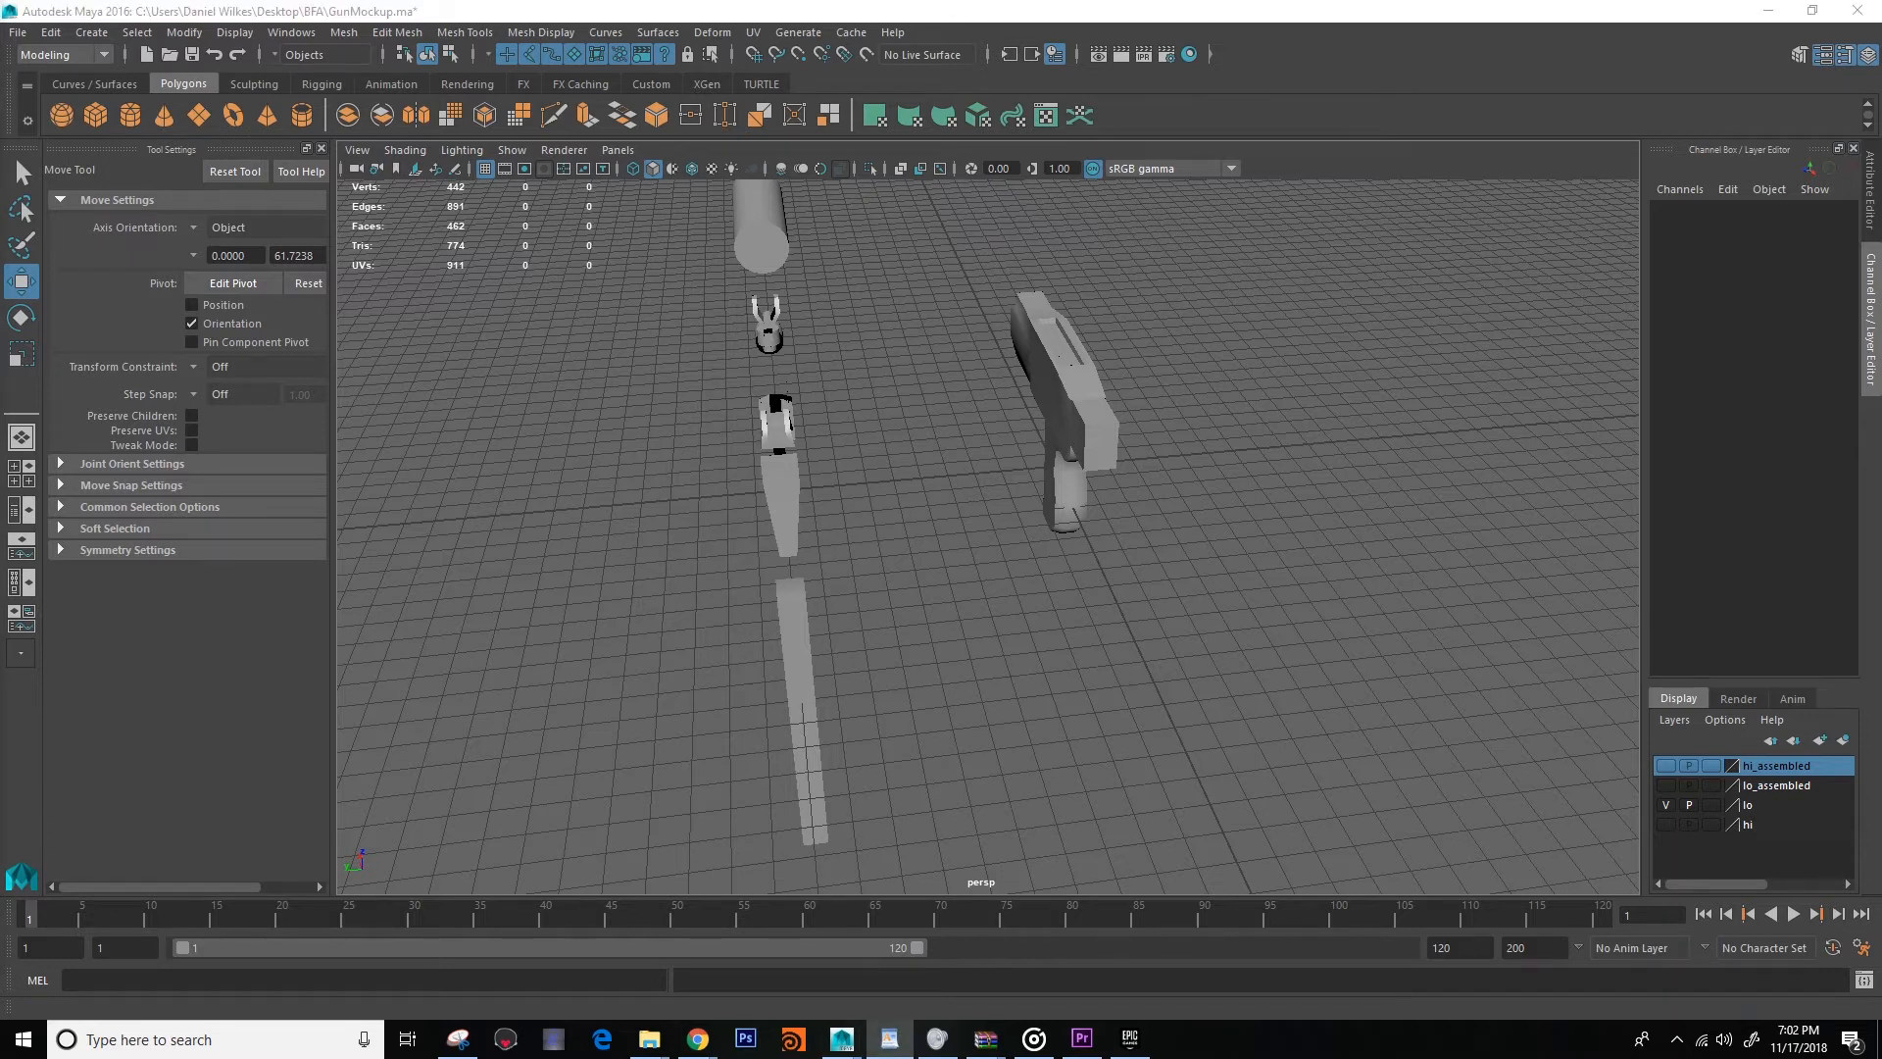
Hide the exploded lo layer and show the lo_assembled layer.
left_click_drag(362, 676, 753, 616, "alt")
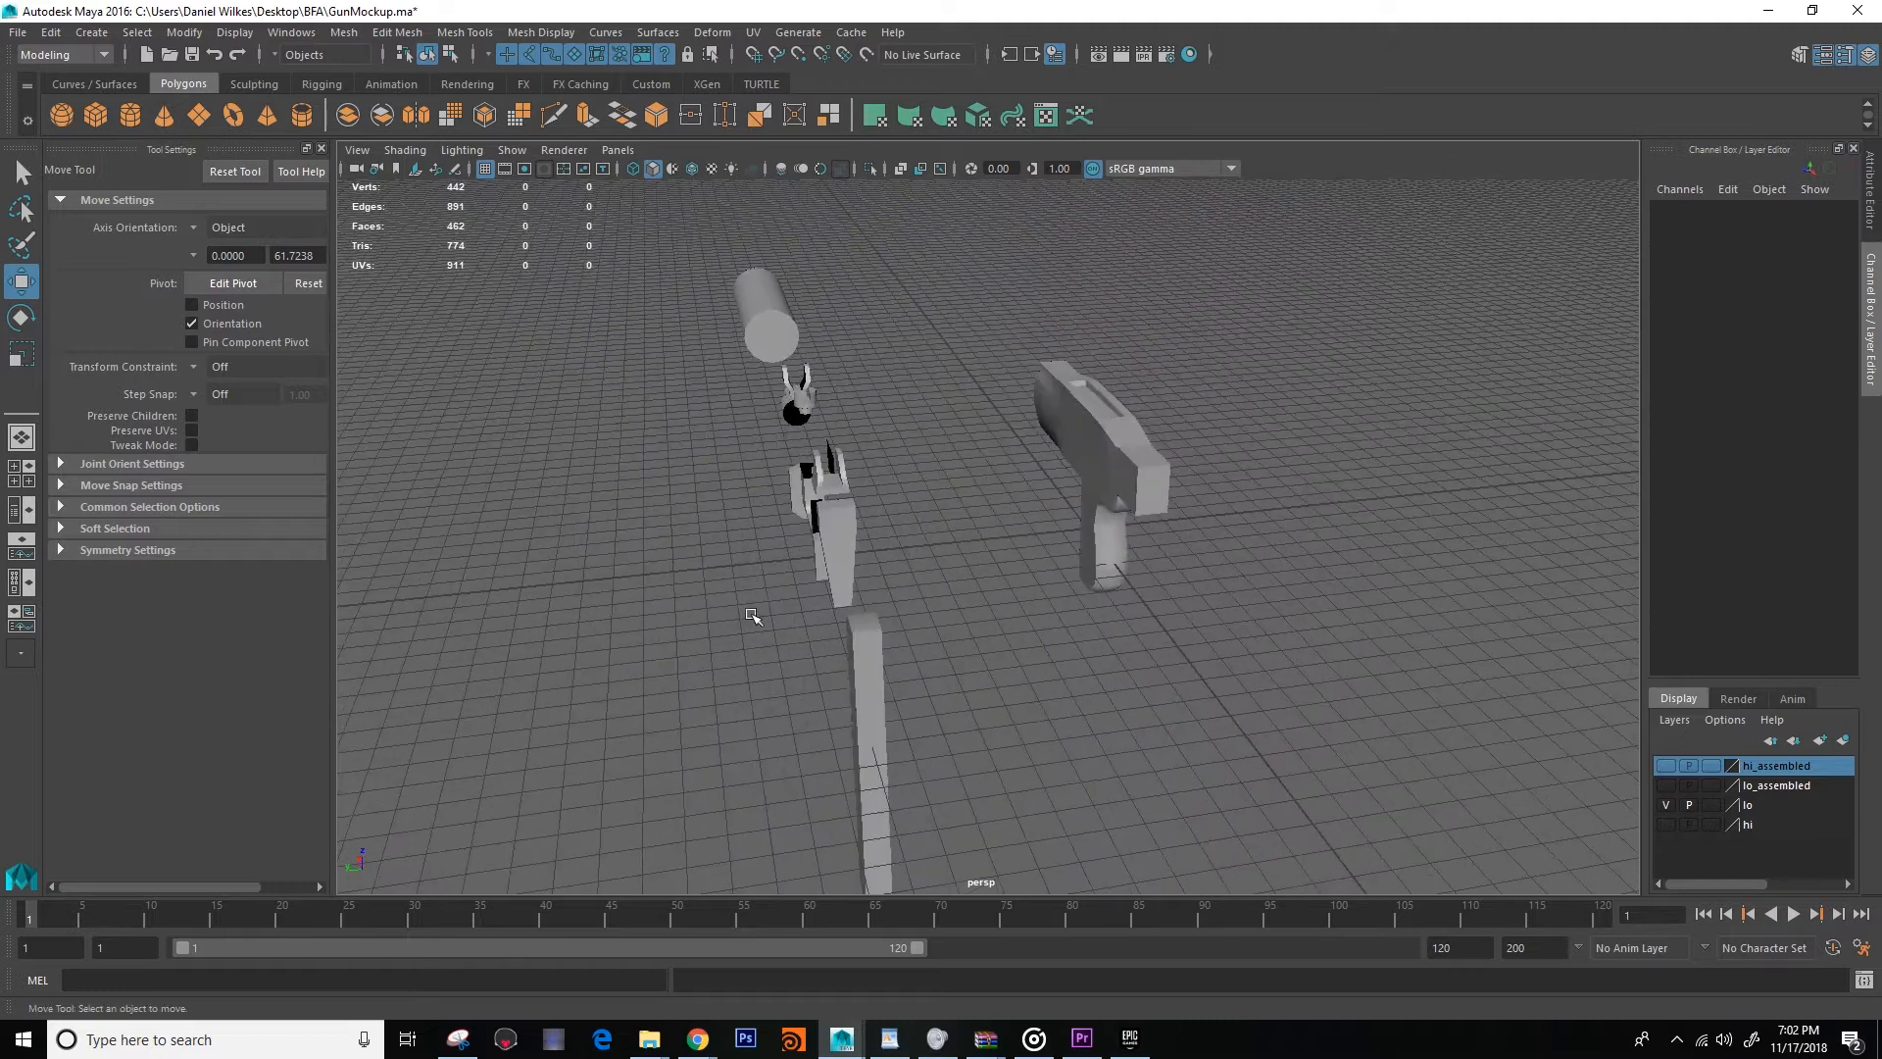
left_click(1665, 805)
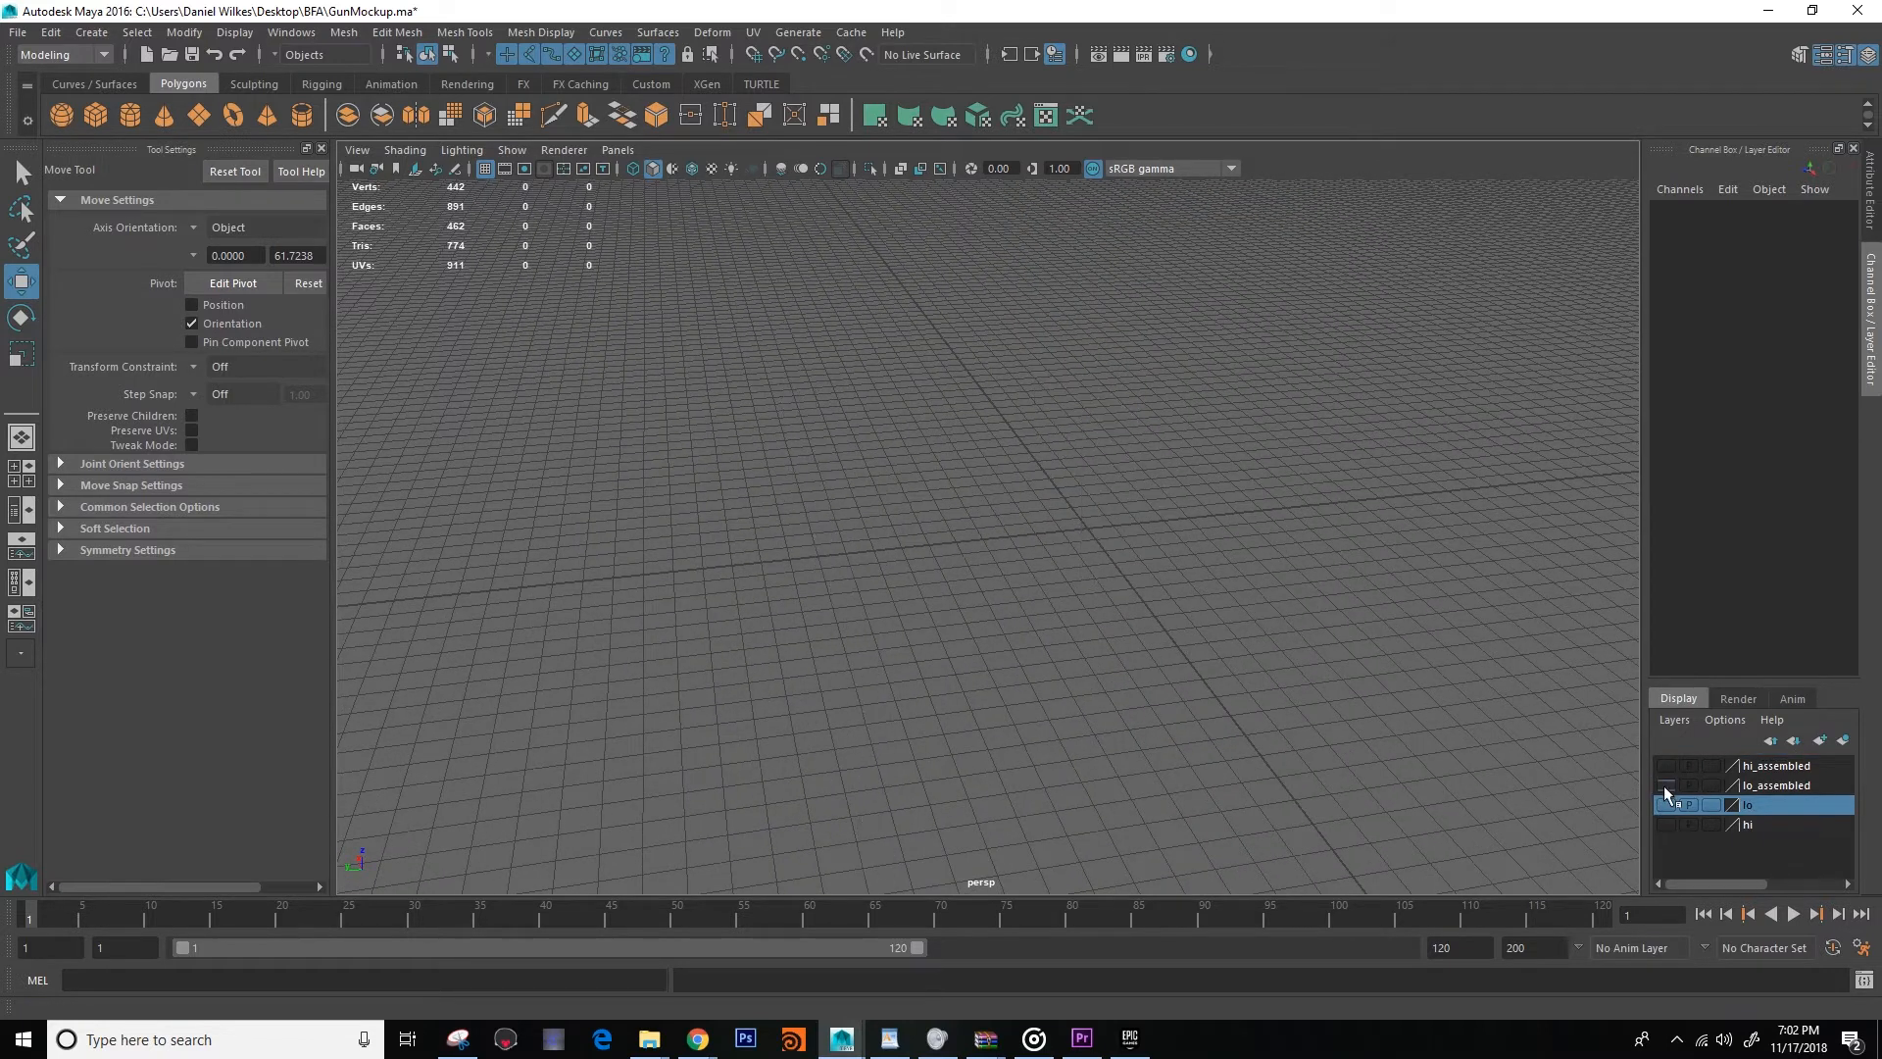
left_click_drag(980, 627, 1357, 633, "alt")
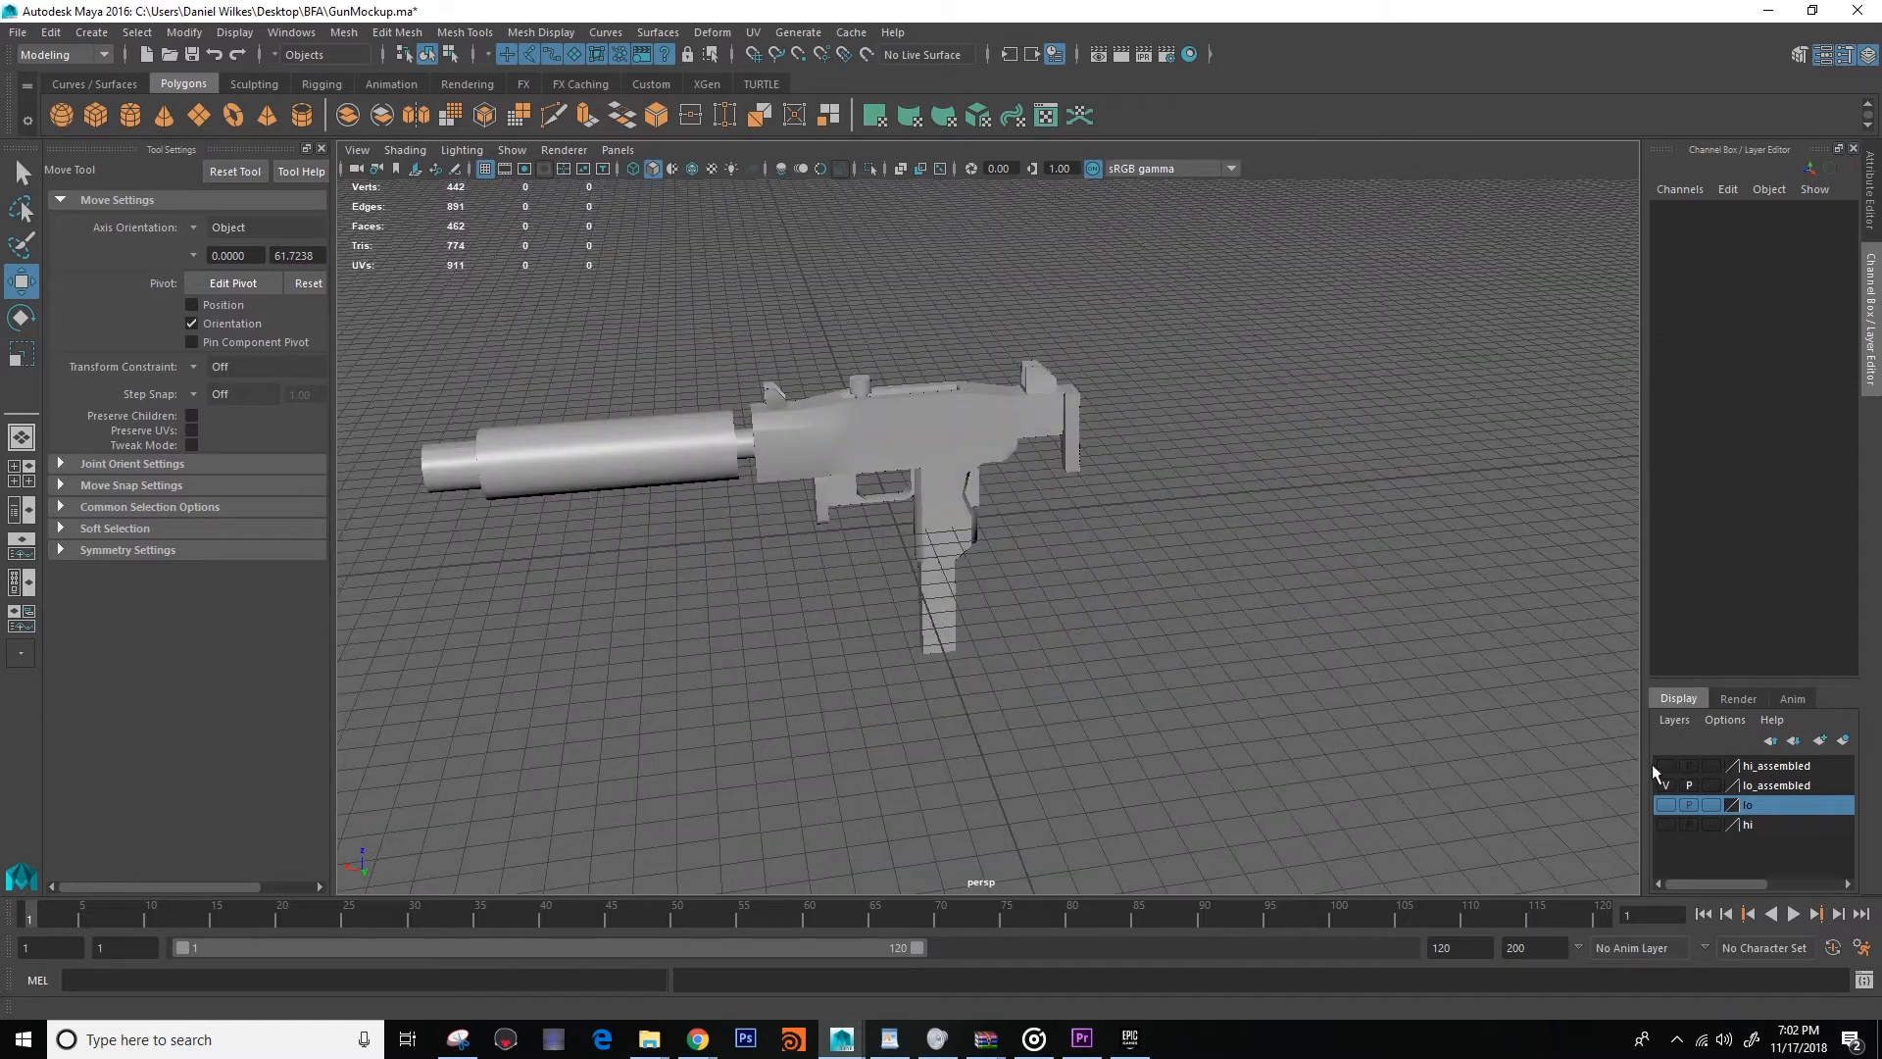
Show the hi_assembled layer and move the assembled low-poly gun beside the orange high-poly gun.
left_click_drag(1138, 657, 831, 534, "alt")
left_click(823, 535)
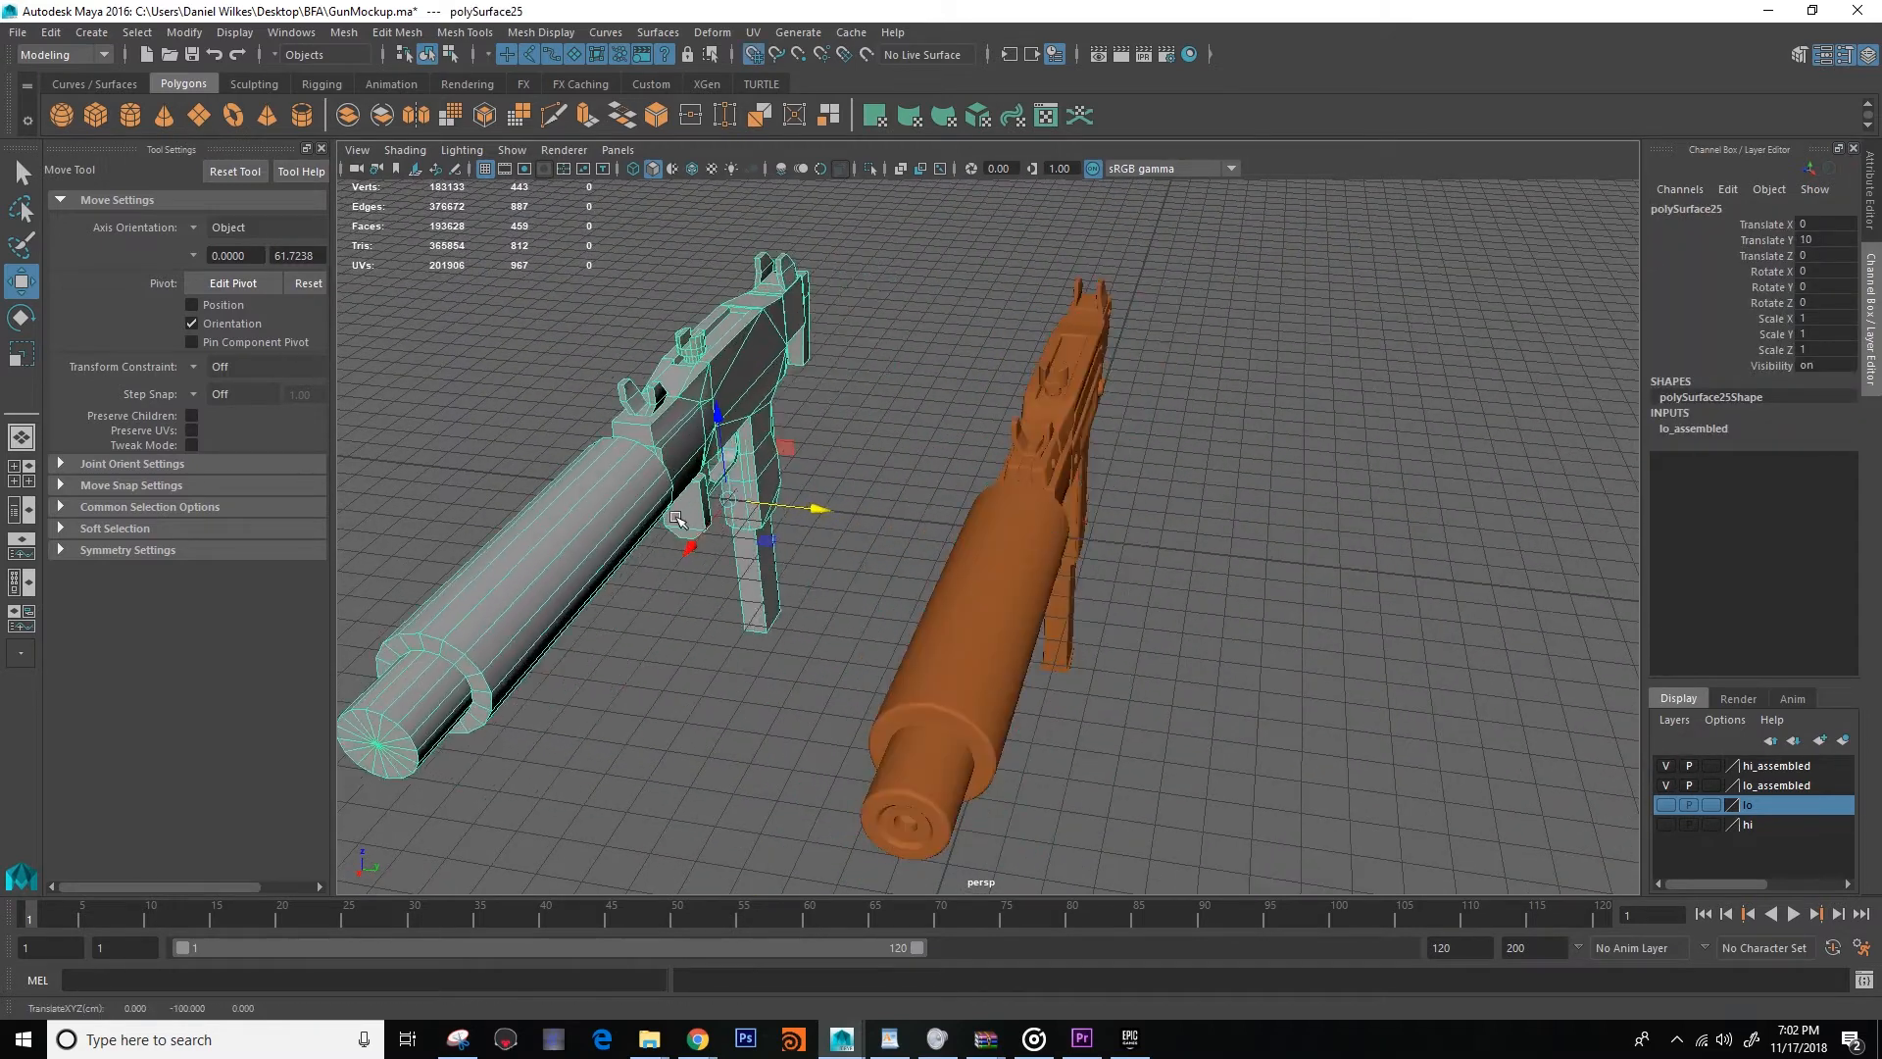
left_click(665, 718)
Compare the assembled low-poly and high-poly guns side by side from the front and the side.
left_click_drag(829, 662, 823, 727, "alt")
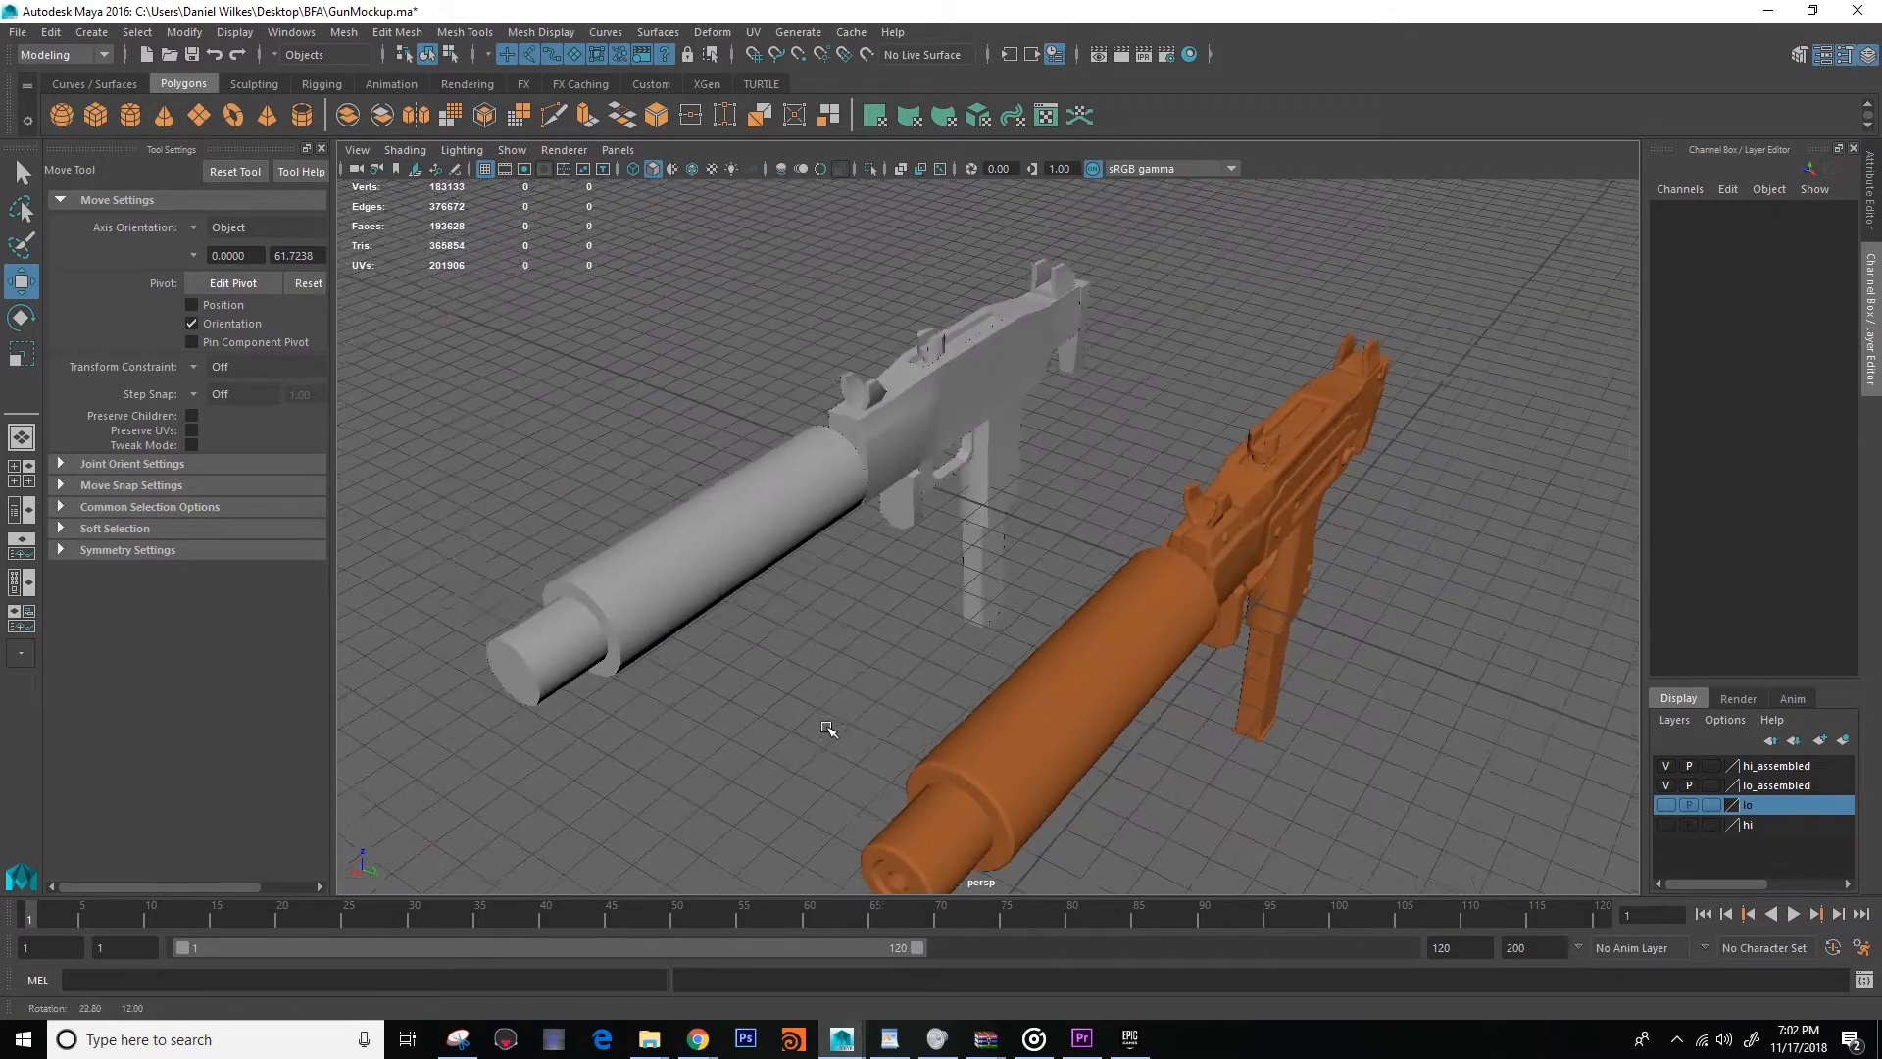
left_click(807, 603)
left_click(956, 671)
left_click_drag(956, 672, 1099, 696, "alt")
scroll(777, 447, "down", 6)
scroll(795, 536, "up", 5)
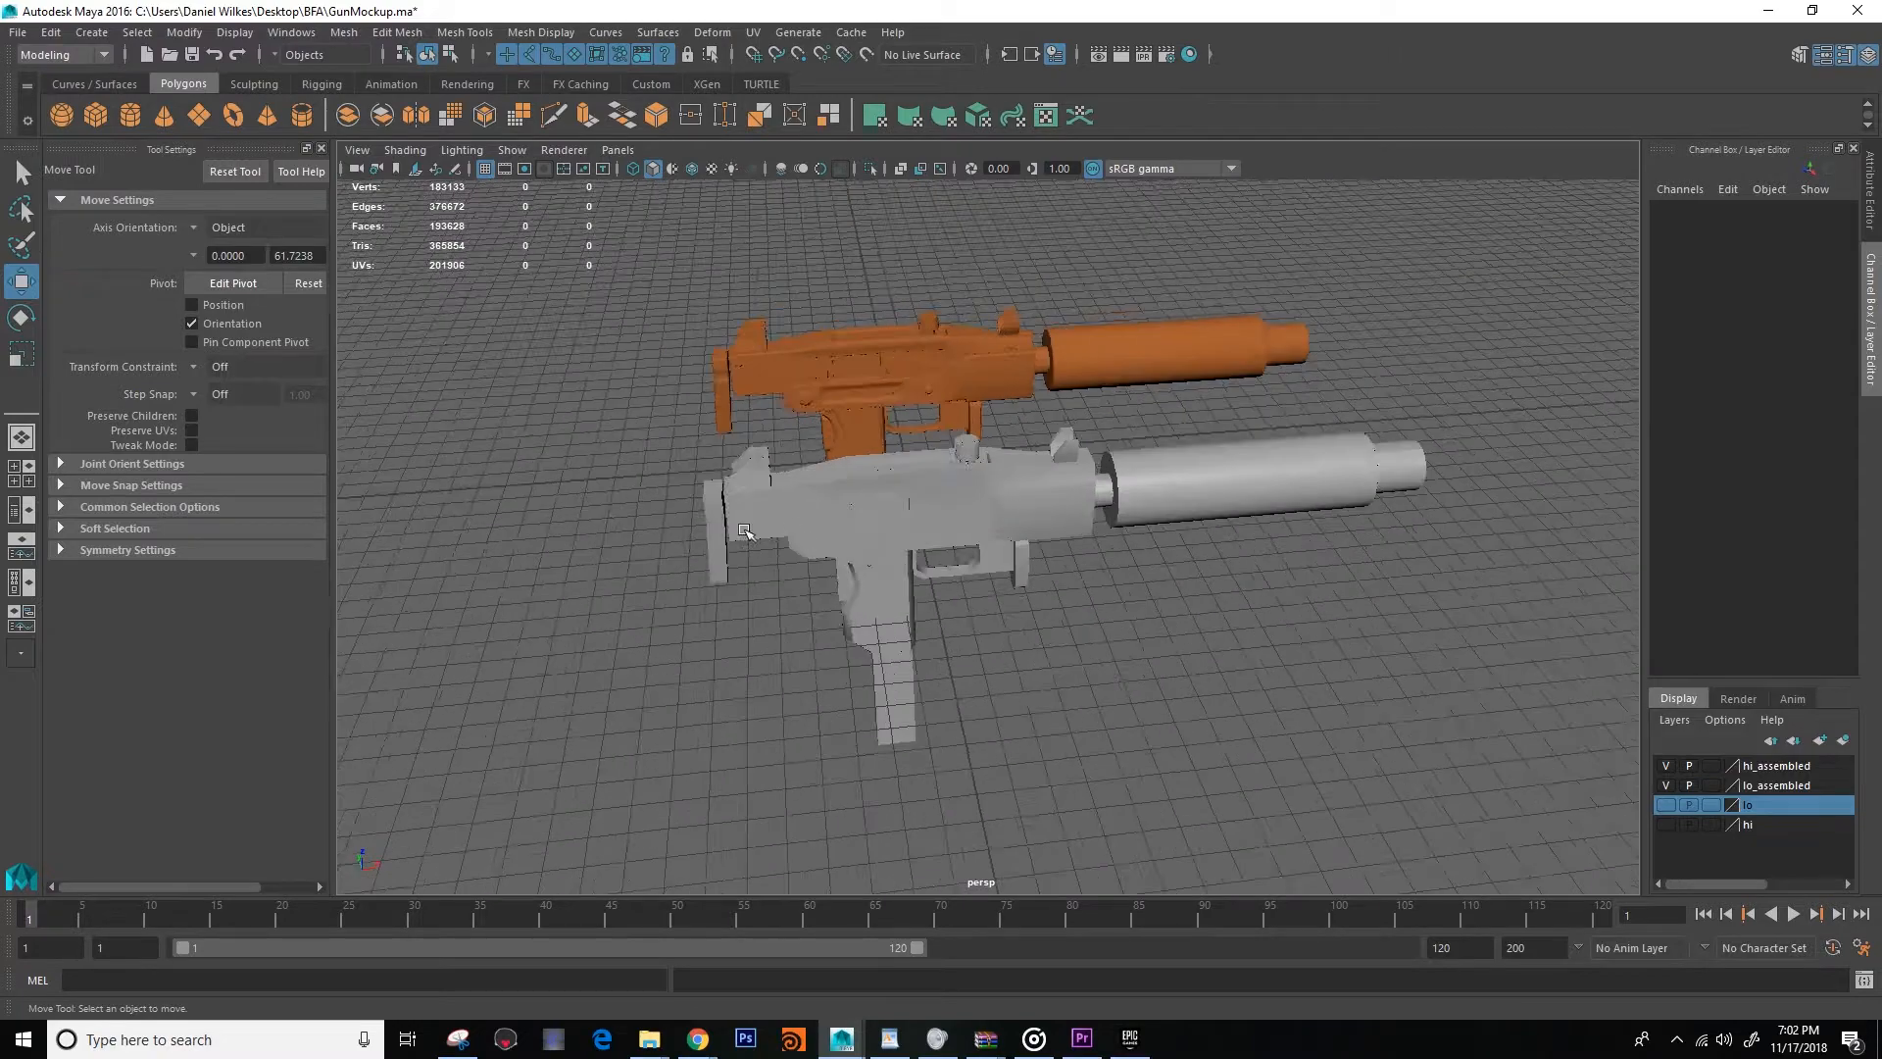
Inspect the high-poly receiver and grip details up close and compare both guns' silencers and silhouettes.
middle_click_drag(803, 569, 895, 585, "alt")
scroll(895, 585, "down", 6)
scroll(895, 584, "up", 10)
left_click_drag(895, 584, 924, 575, "alt")
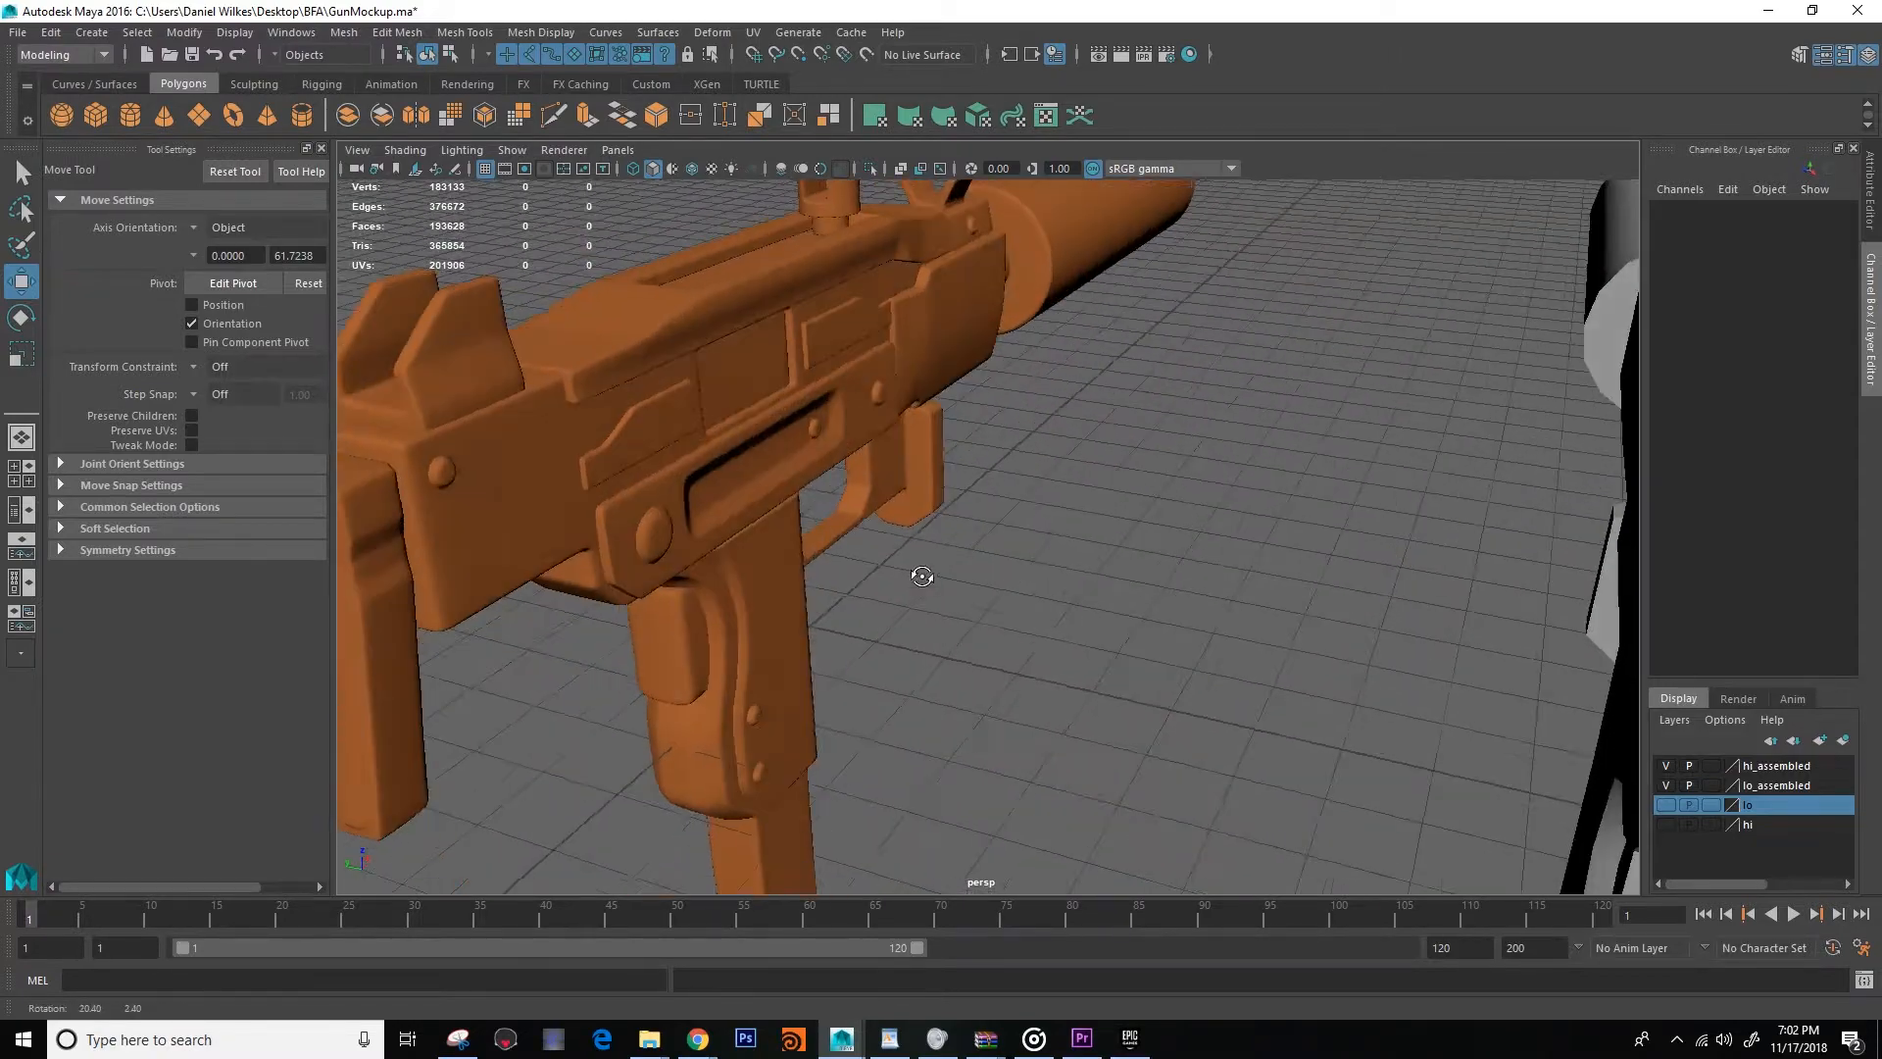
middle_click_drag(925, 576, 970, 683, "alt")
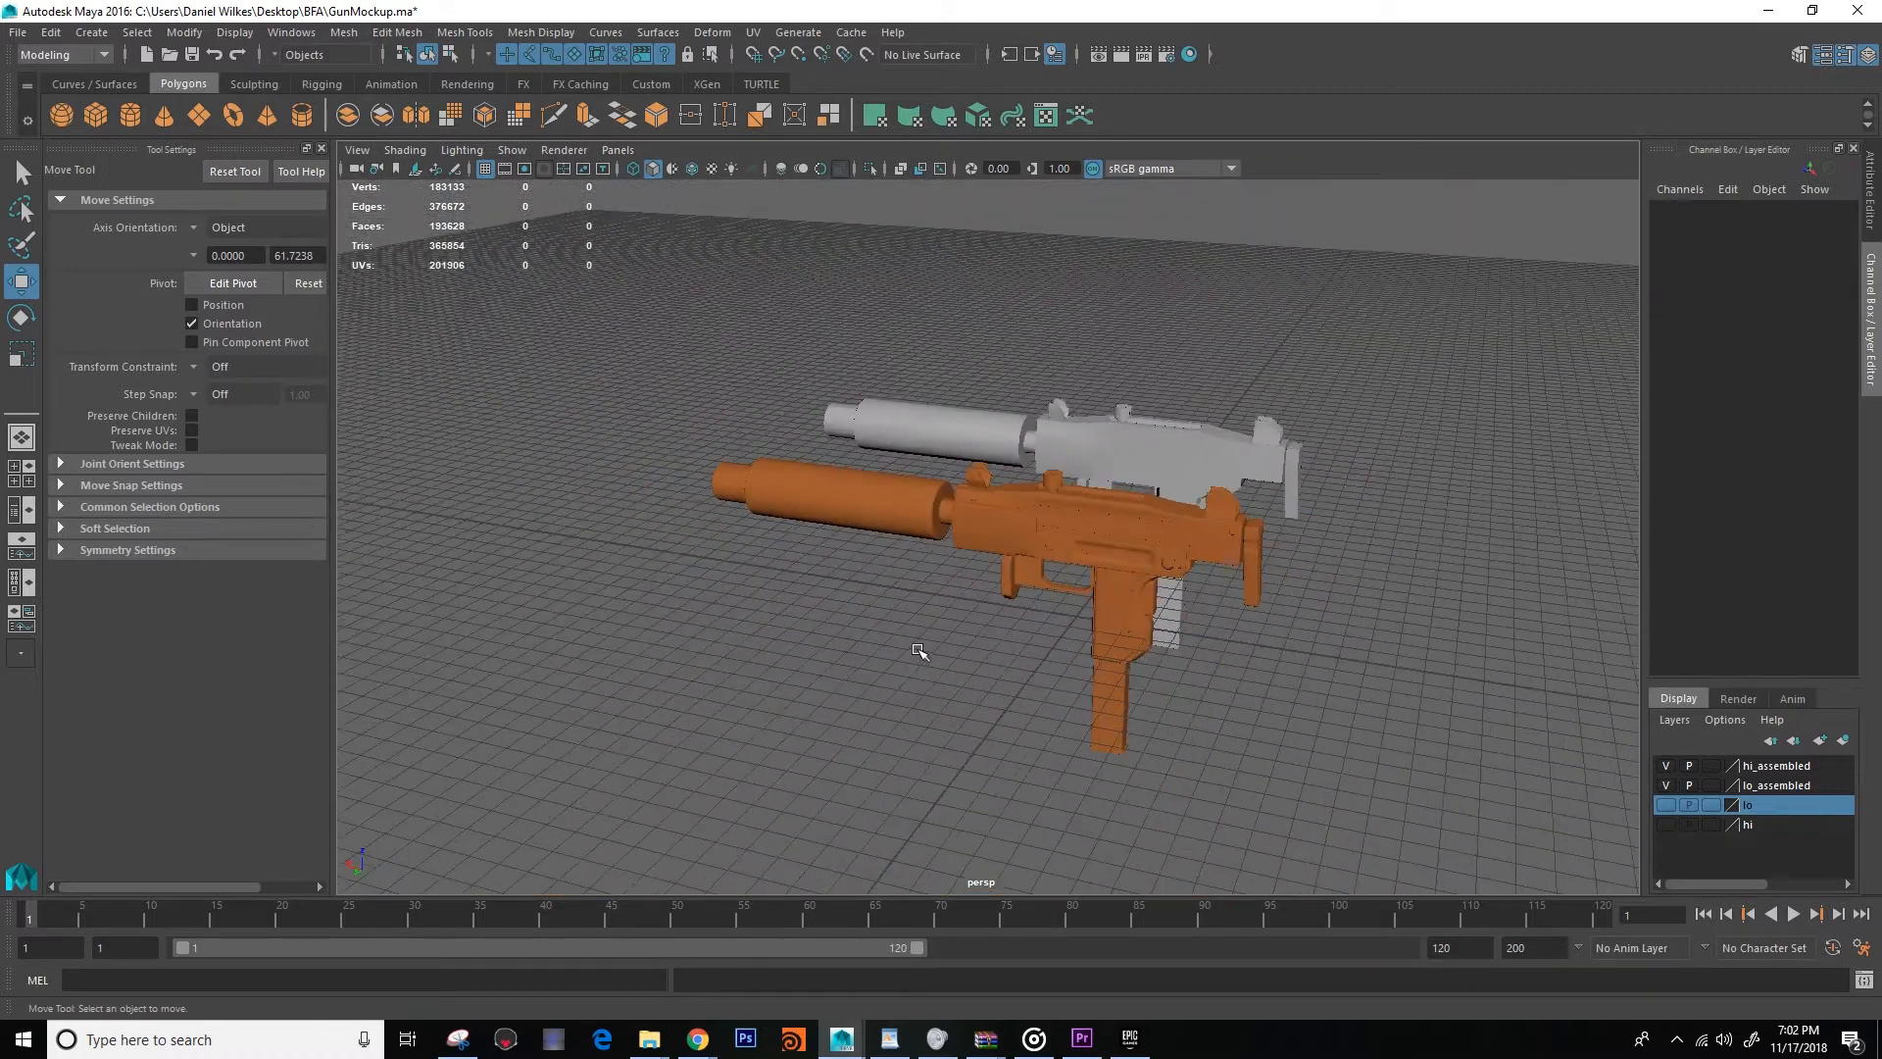
left_click_drag(895, 679, 1007, 599, "alt")
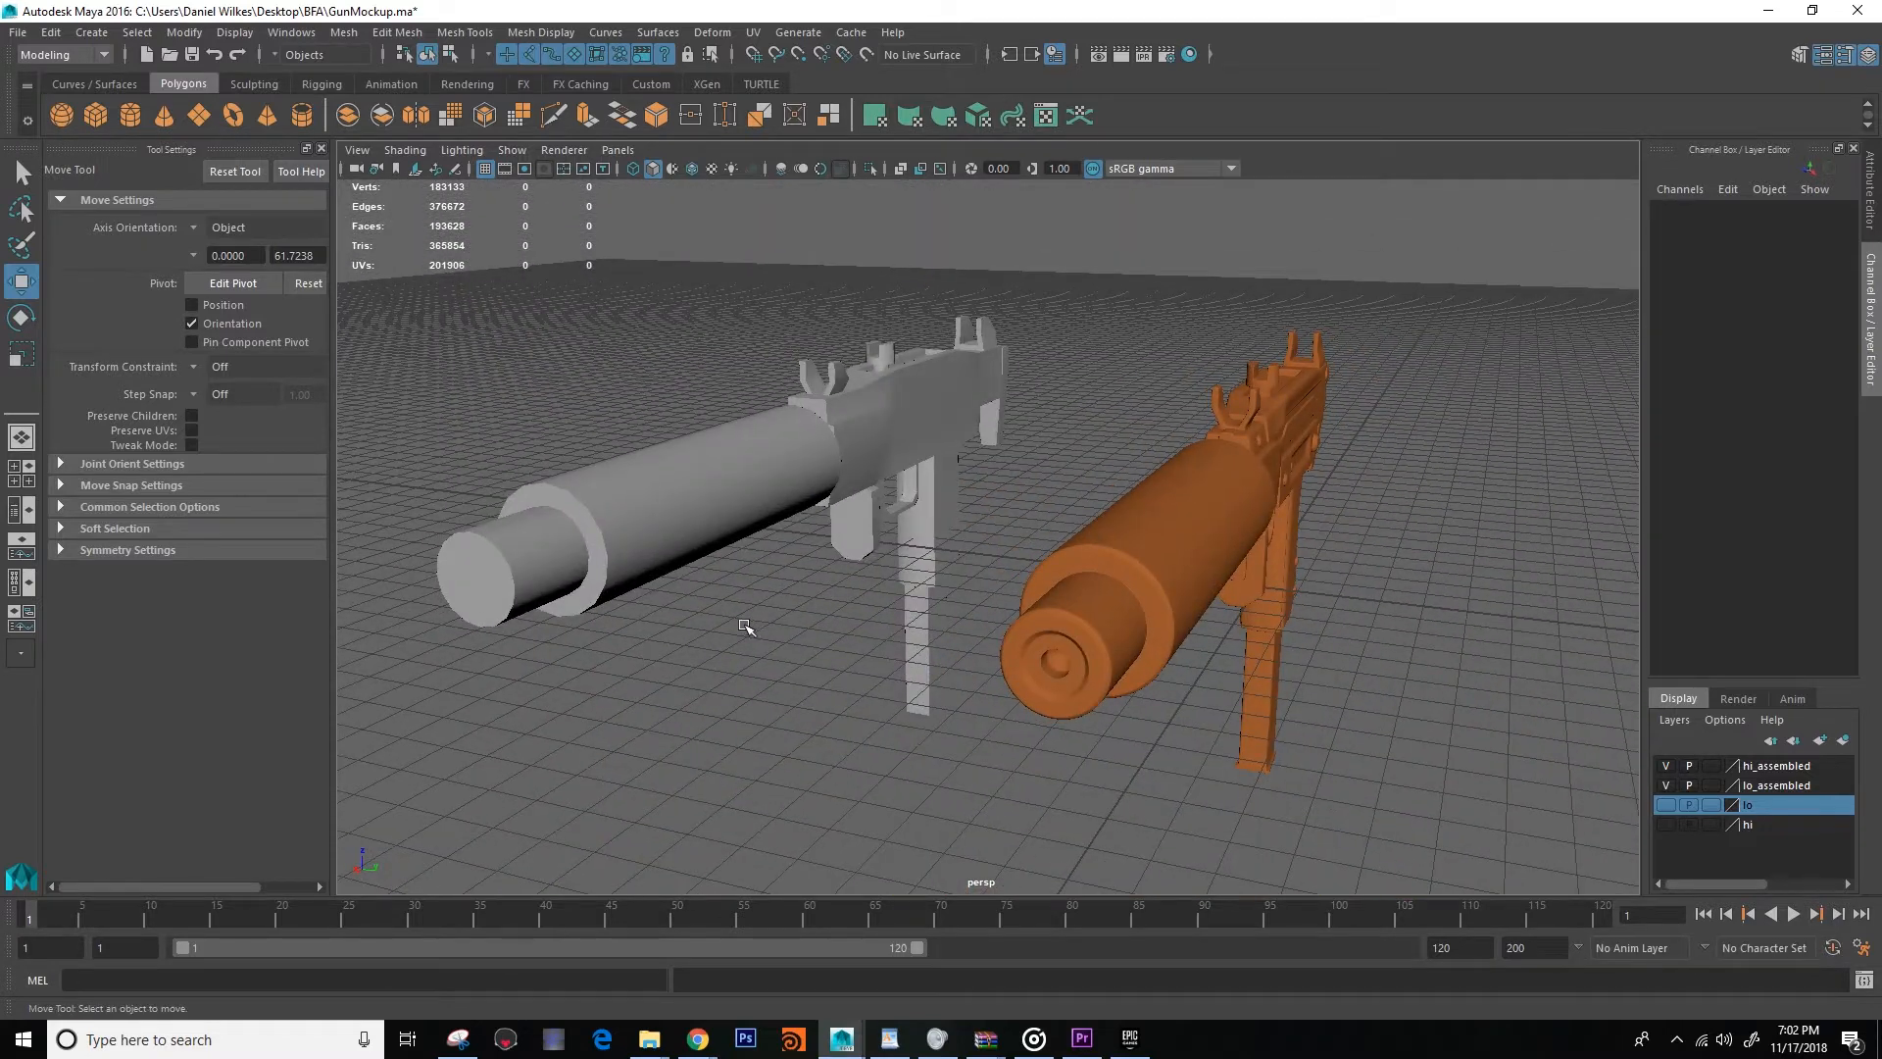
left_click_drag(745, 628, 799, 622, "alt")
left_click_drag(1115, 661, 1083, 552, "alt")
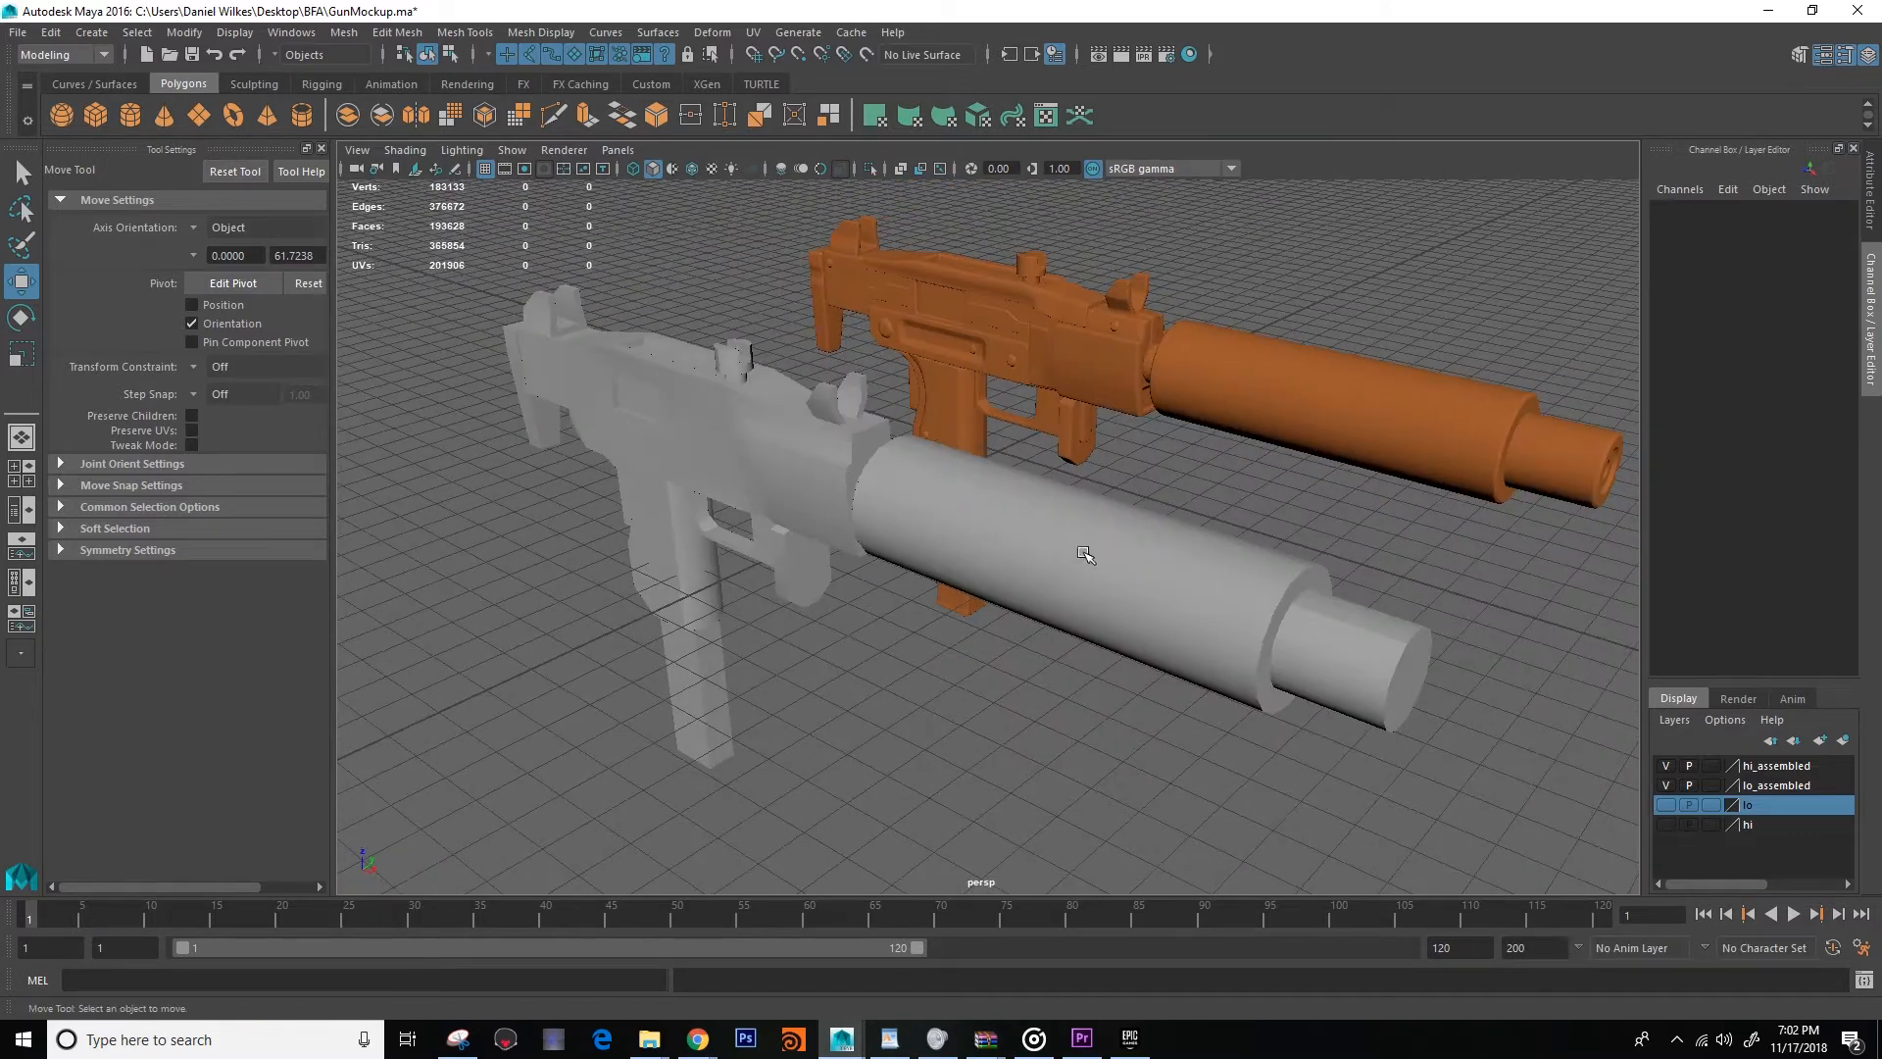
Stop and save the screen recording in the GeForce Experience overlay.
key("alt+z")
left_click(954, 326)
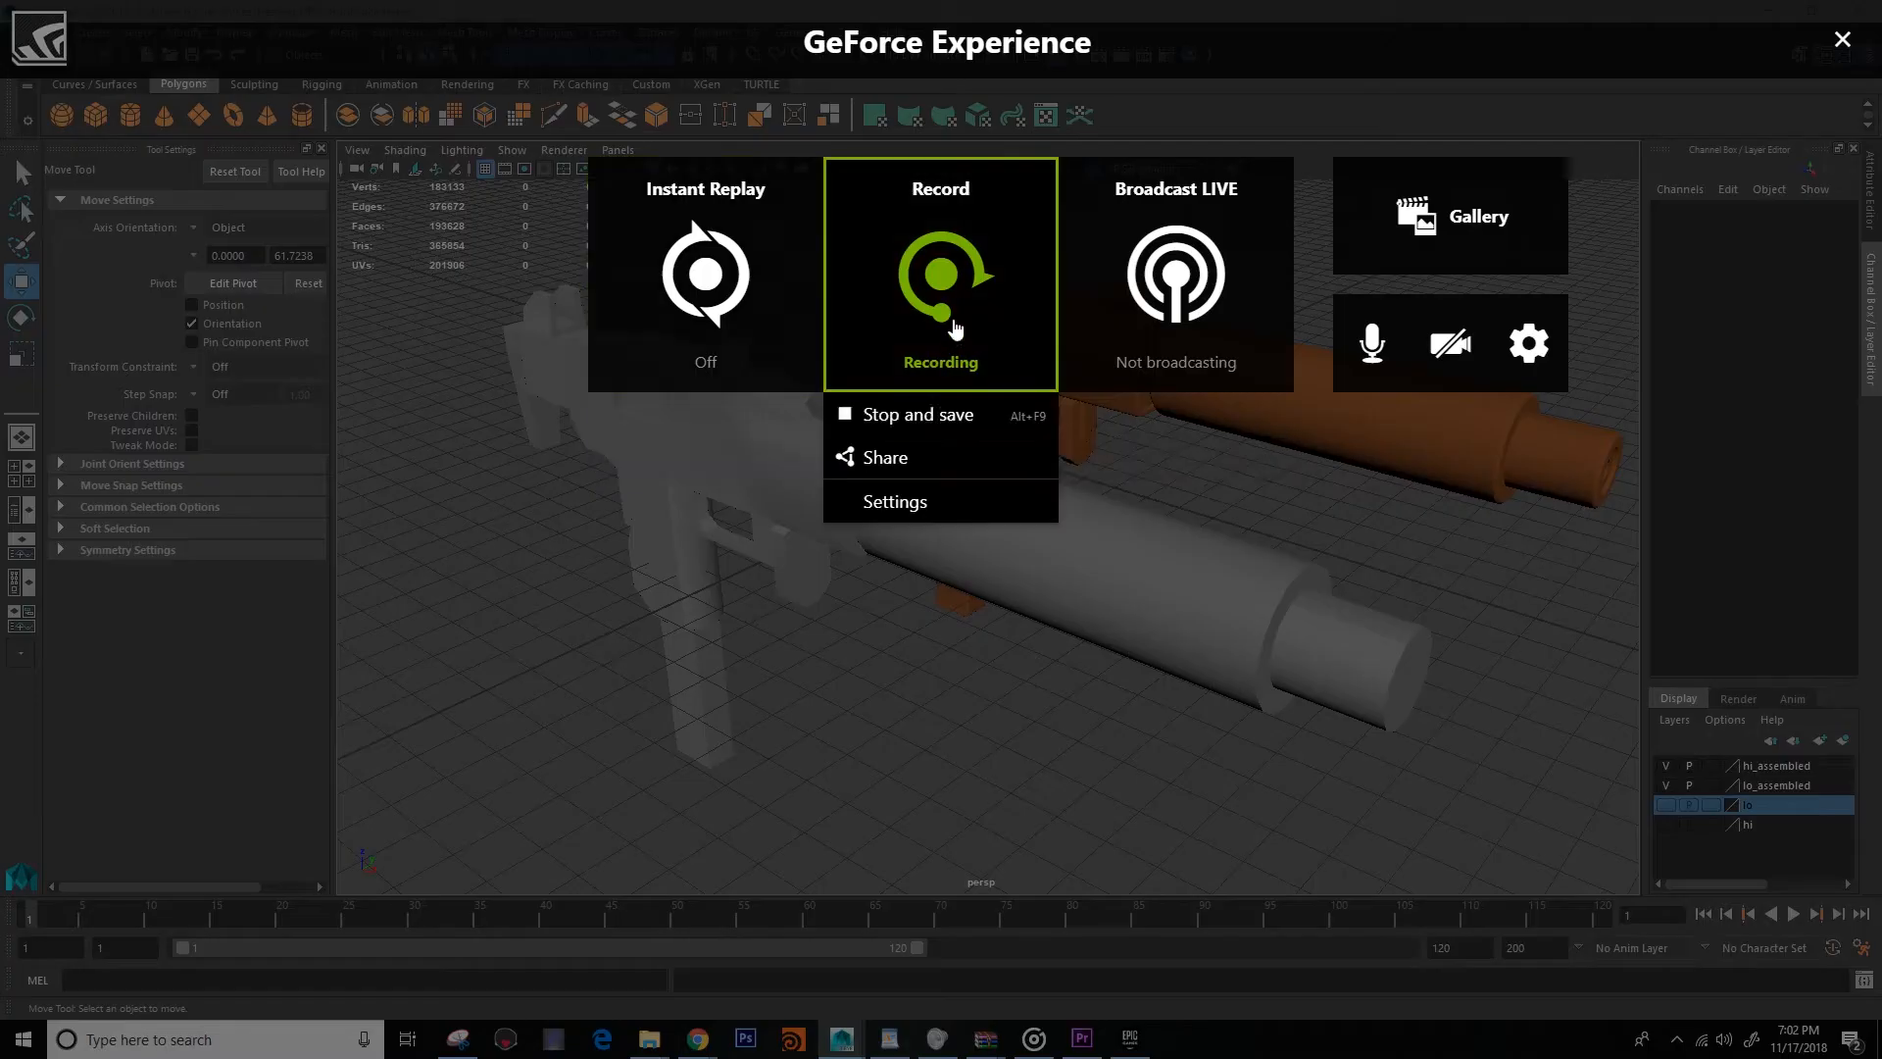
left_click(929, 416)
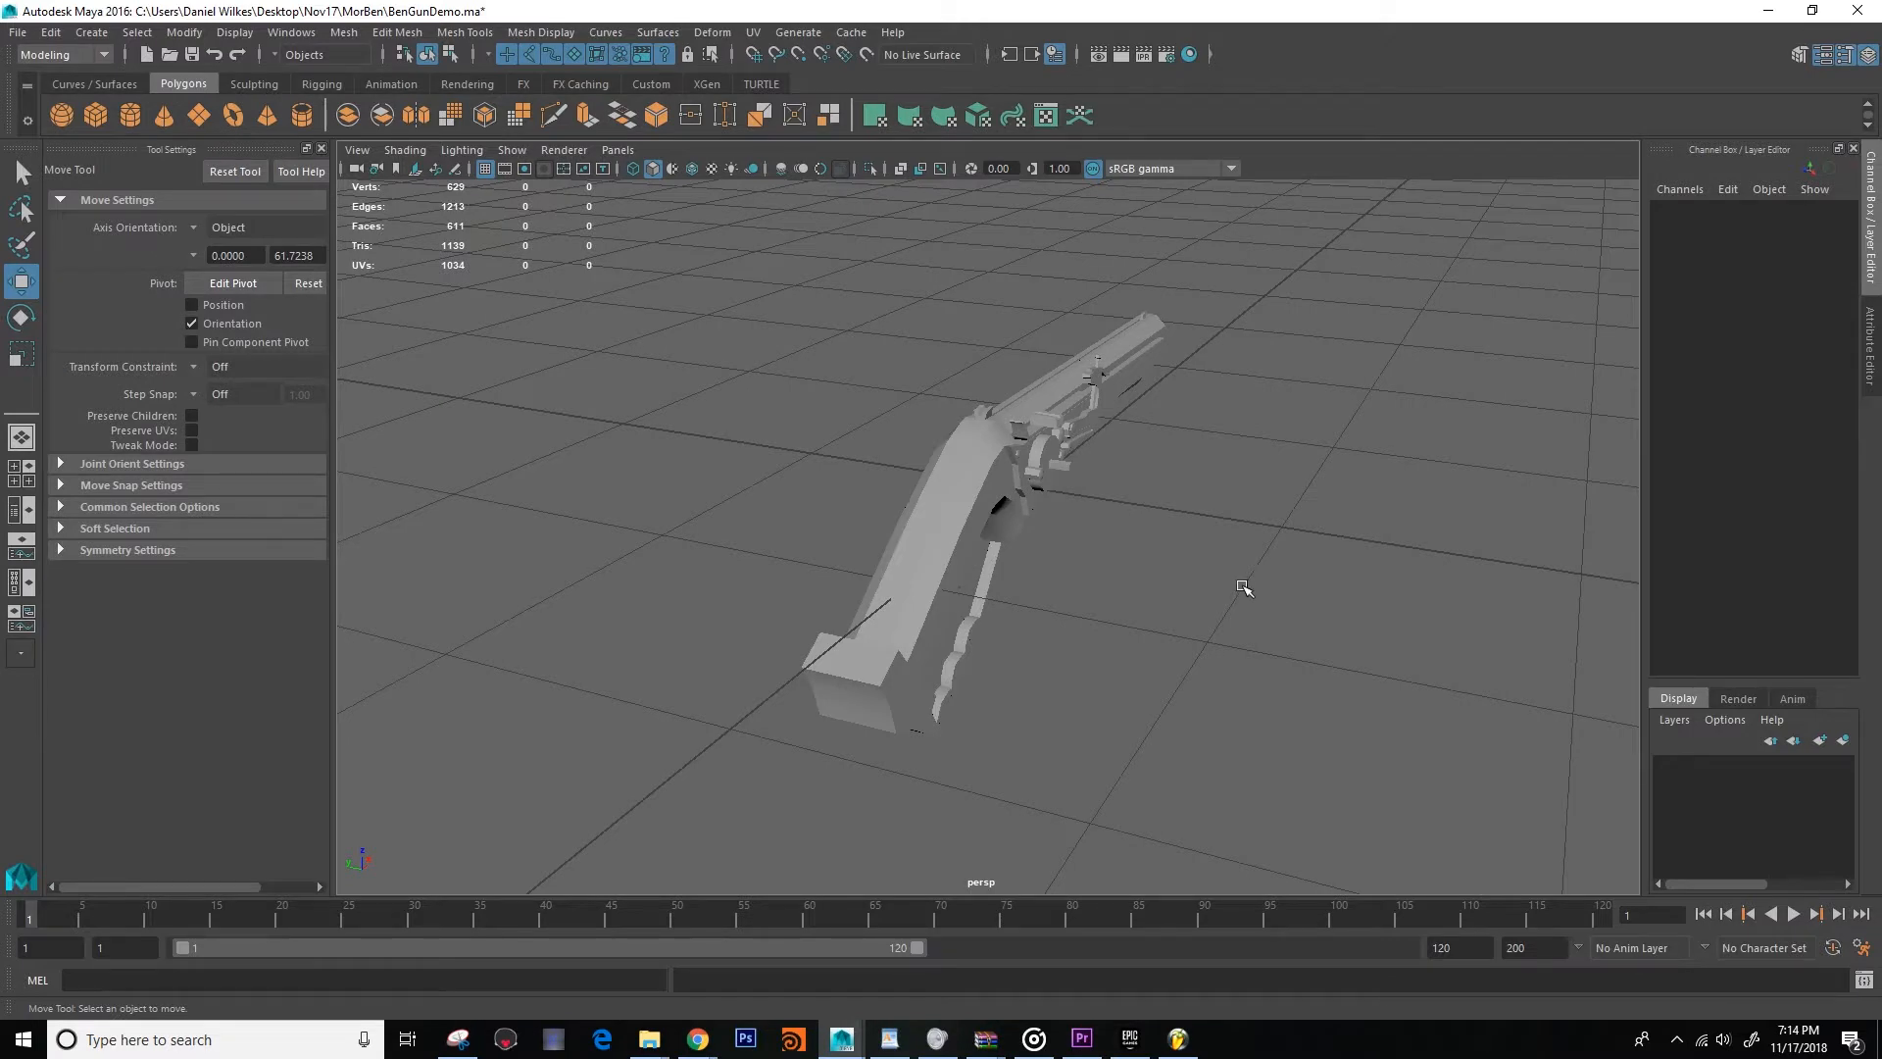
Duplicate all parts of the blocked-out gun and move the copy to -30 on the Z axis.
left_click_drag(1191, 516, 991, 445, "alt")
scroll(988, 533, "up", 5)
scroll(929, 534, "down", 5)
scroll(1072, 554, "up", 5)
left_click_drag(822, 473, 1036, 491, "alt")
left_click_drag(1137, 535, 1206, 621, "alt")
left_click_drag(1340, 745, 932, 420)
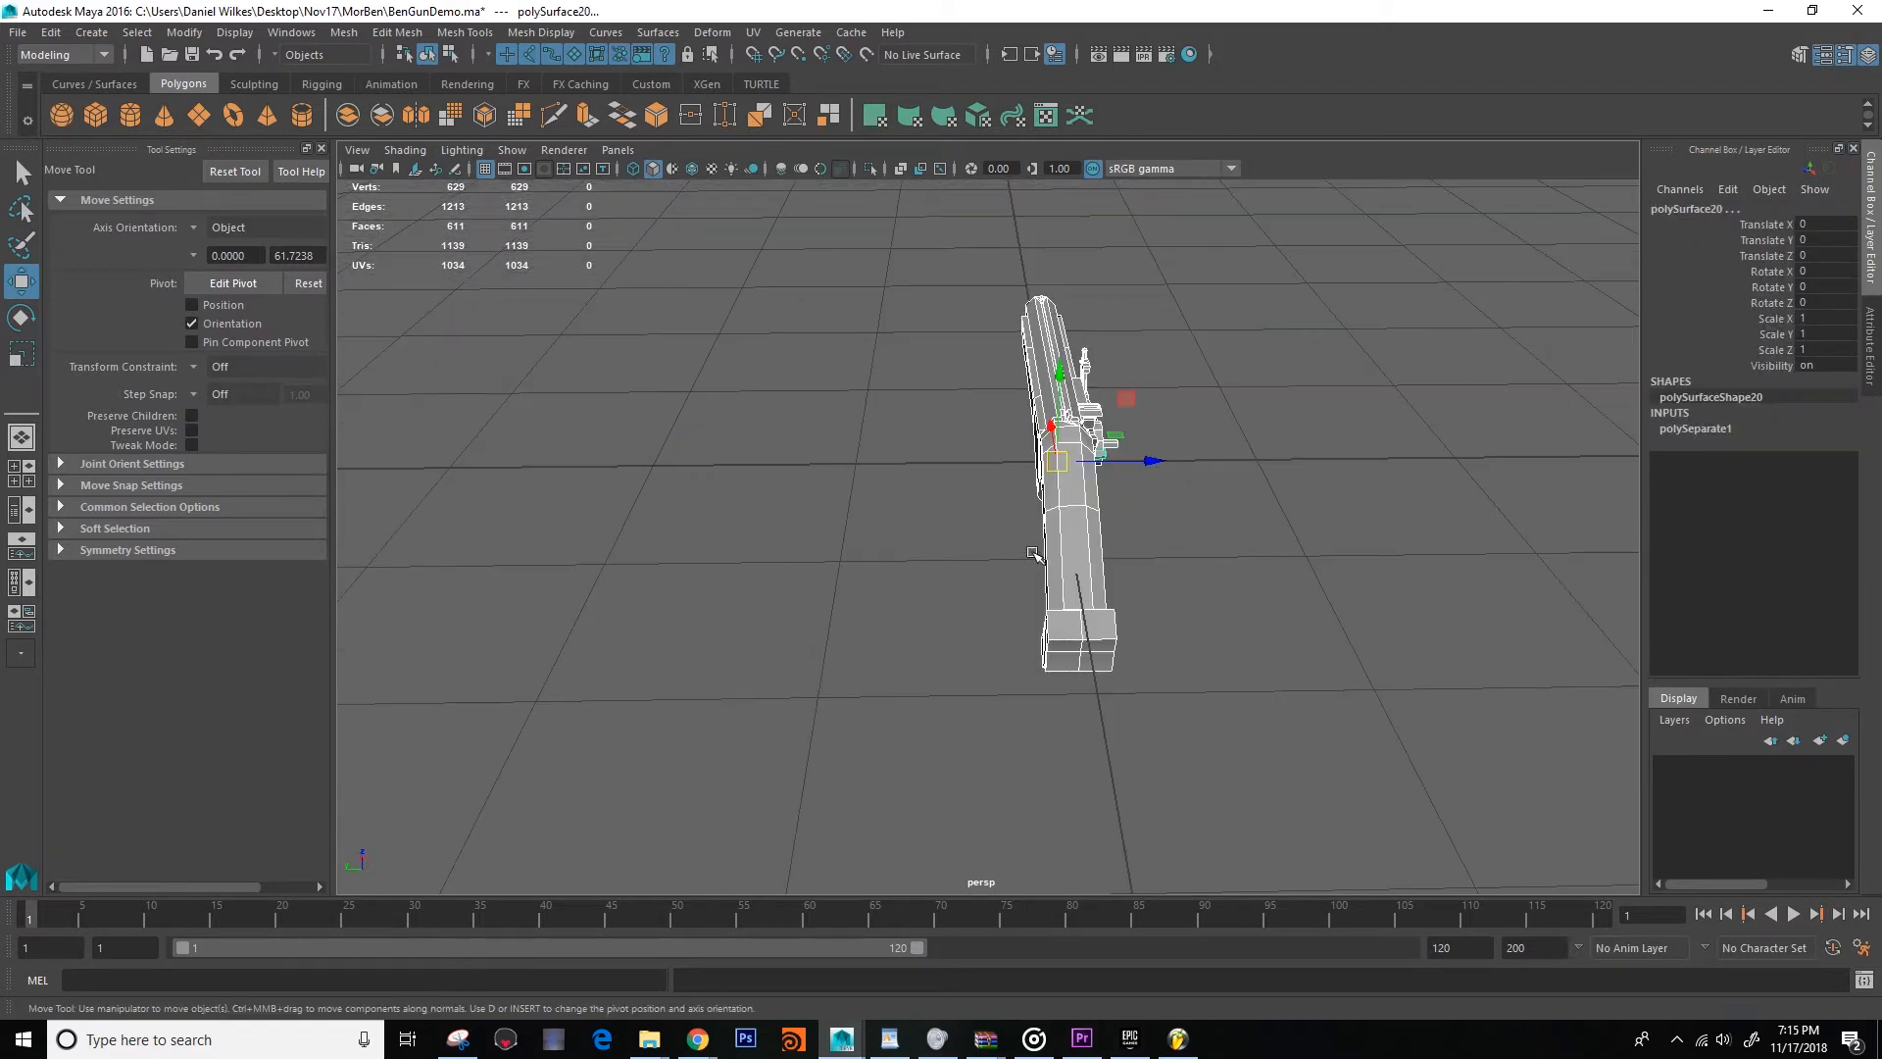
key("ctrl+d")
left_click_drag(1153, 457, 589, 464)
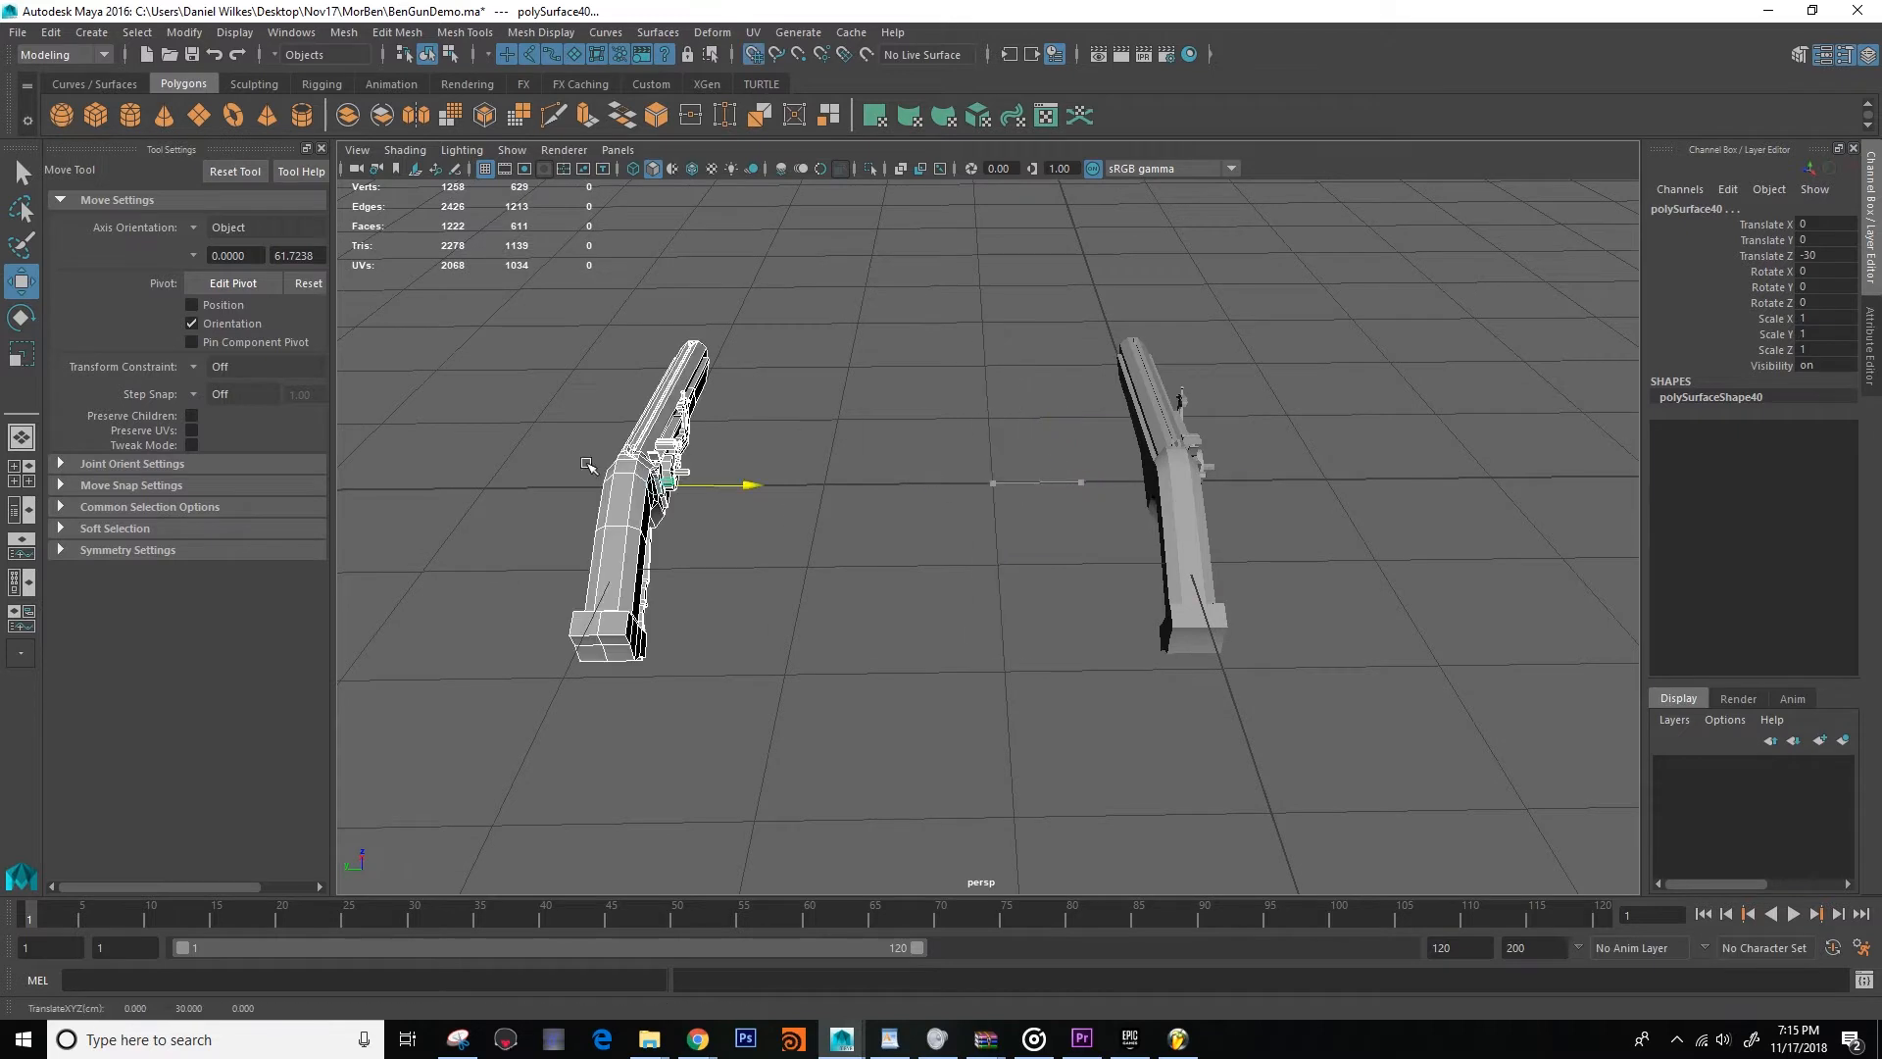
Put the duplicated gun on a new display layer named blockout and hide that layer.
left_click(1844, 741)
double_click(1755, 766)
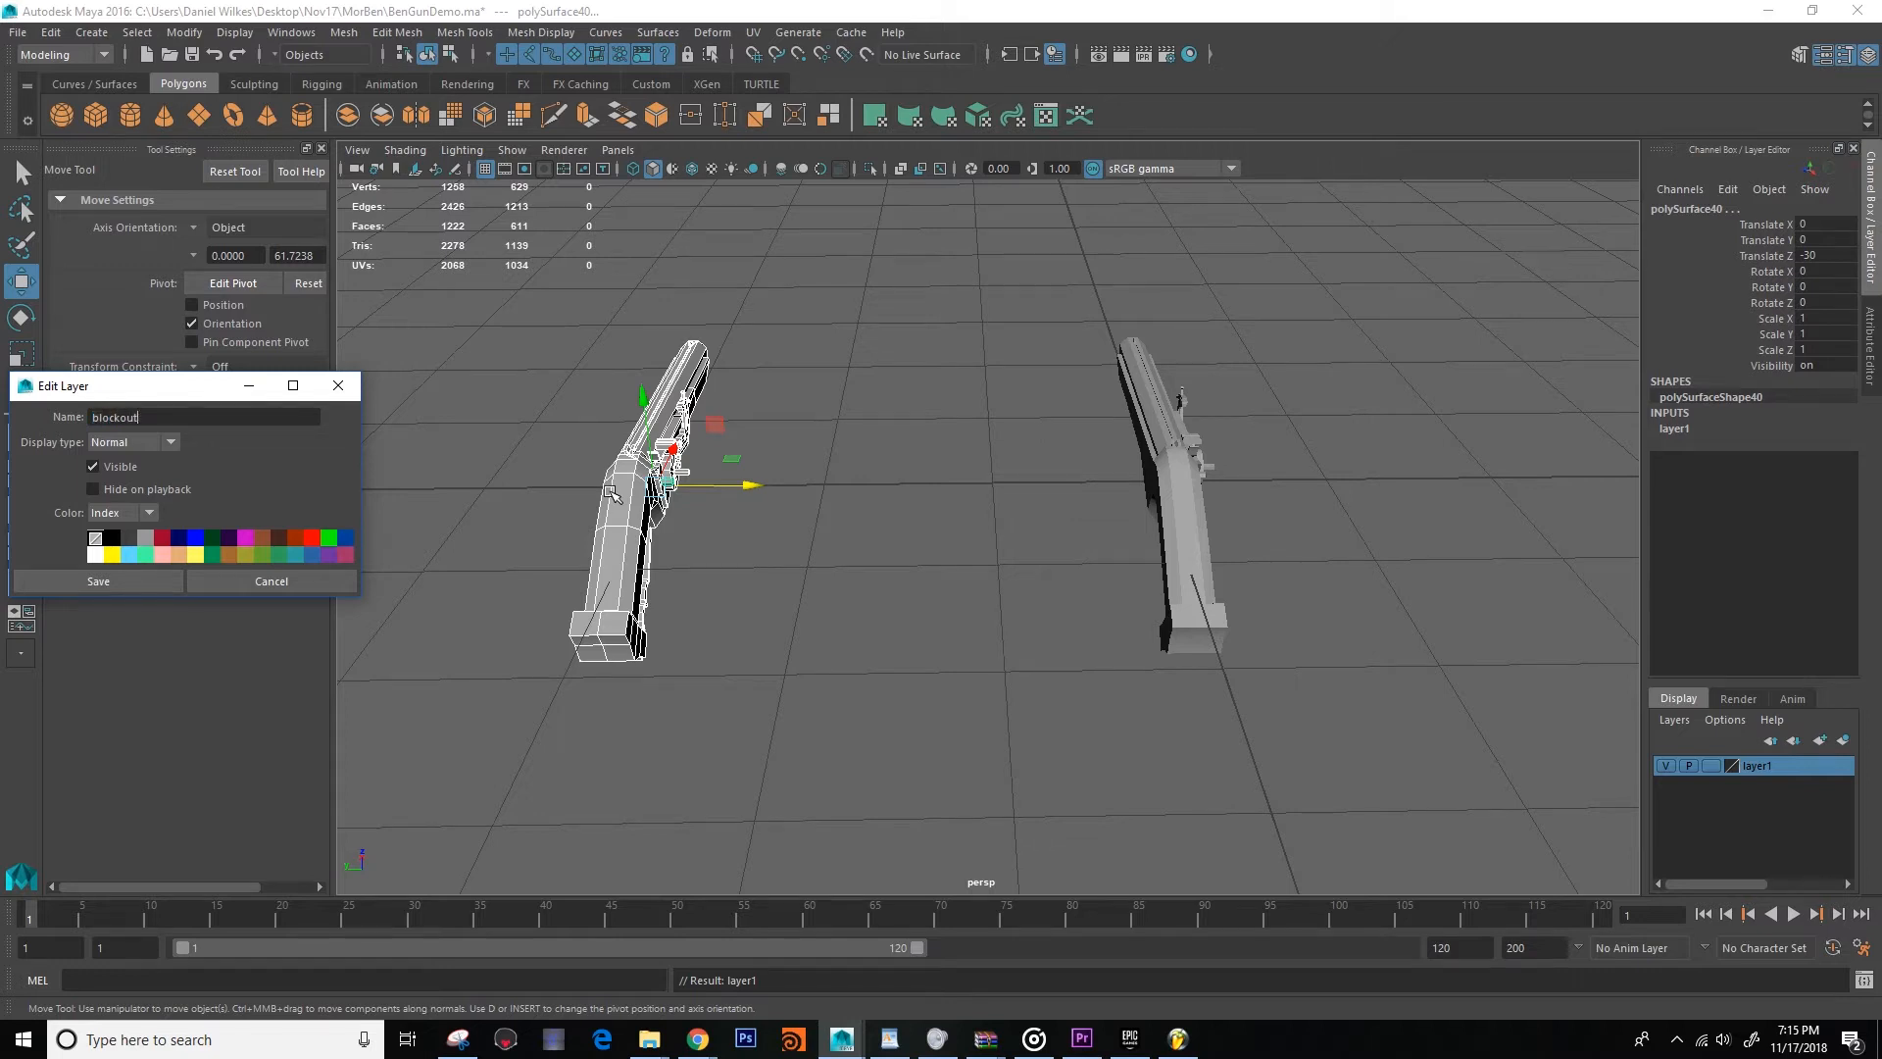
left_click(145, 576)
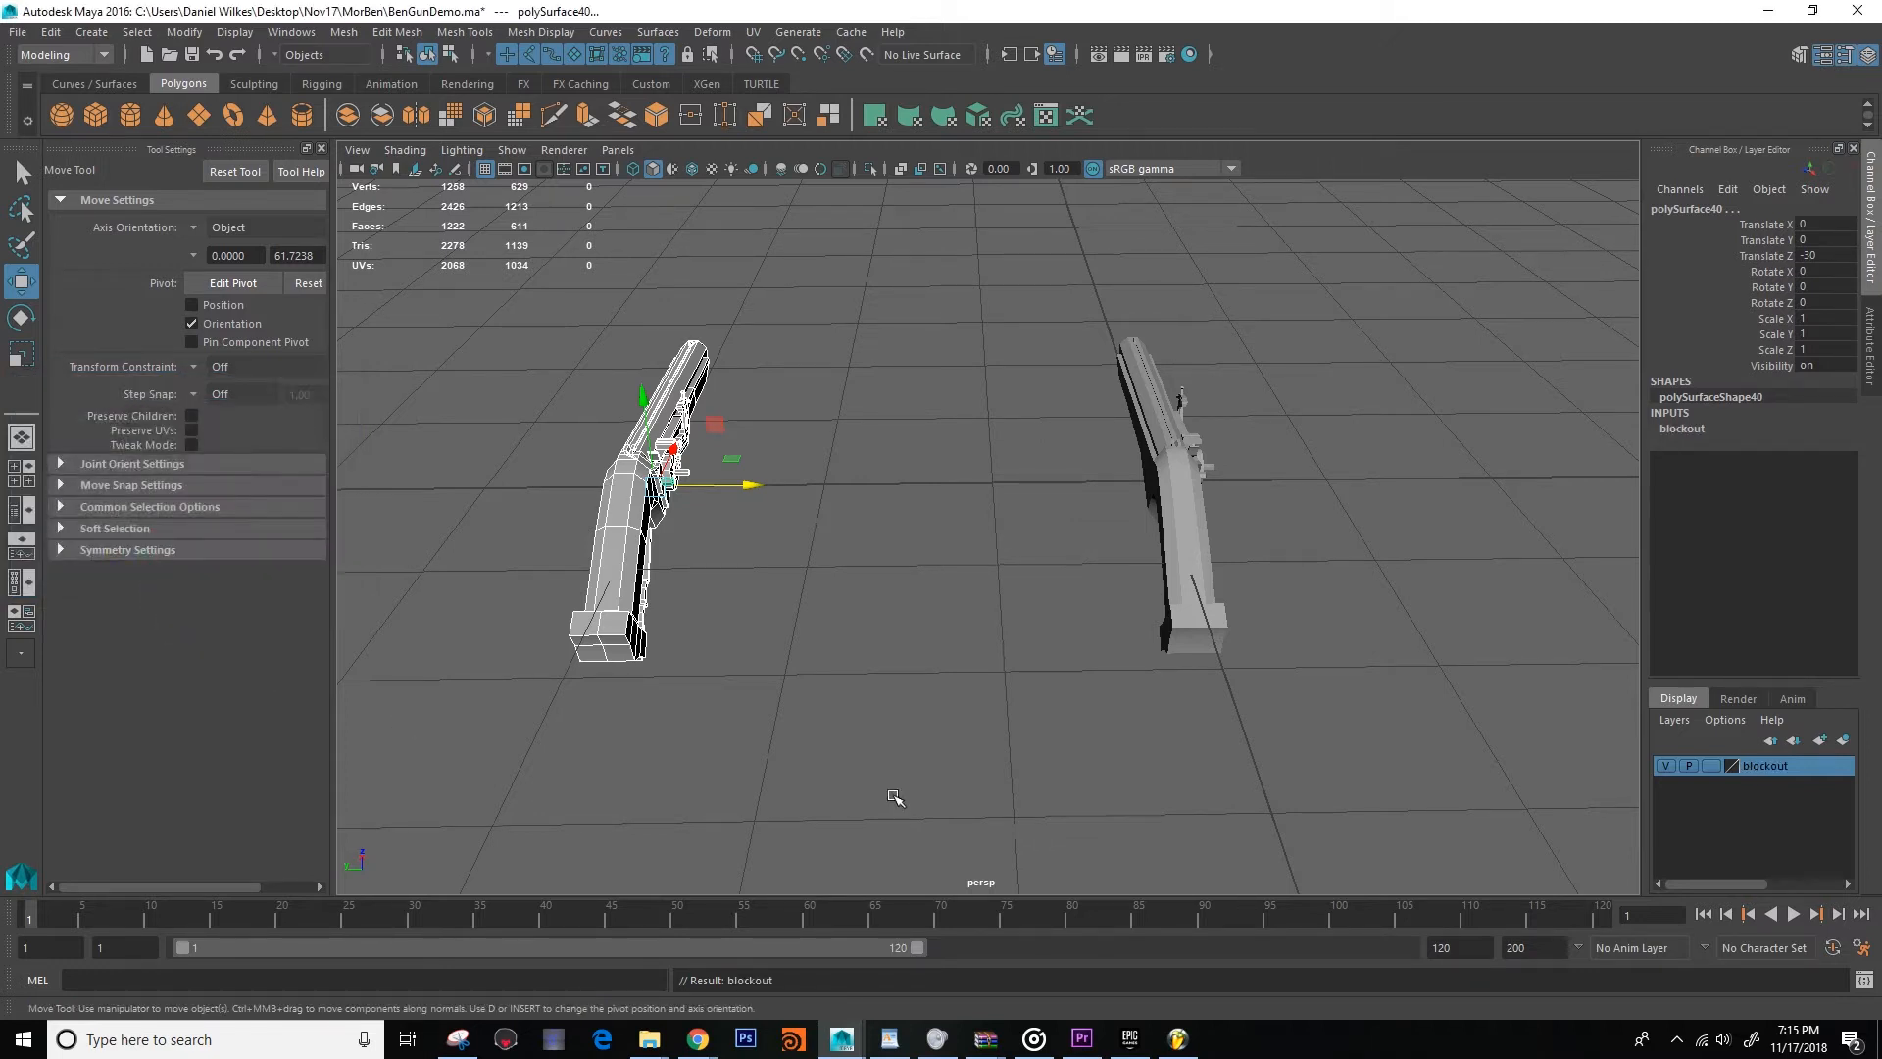
left_click(1668, 768)
left_click(821, 537)
Select all parts of the original gun and inspect their wireframe topology.
left_click_drag(1037, 537, 929, 523, "alt")
middle_click_drag(1022, 483, 988, 484, "alt")
left_click_drag(988, 485, 762, 591, "alt")
left_click_drag(684, 700, 1149, 457)
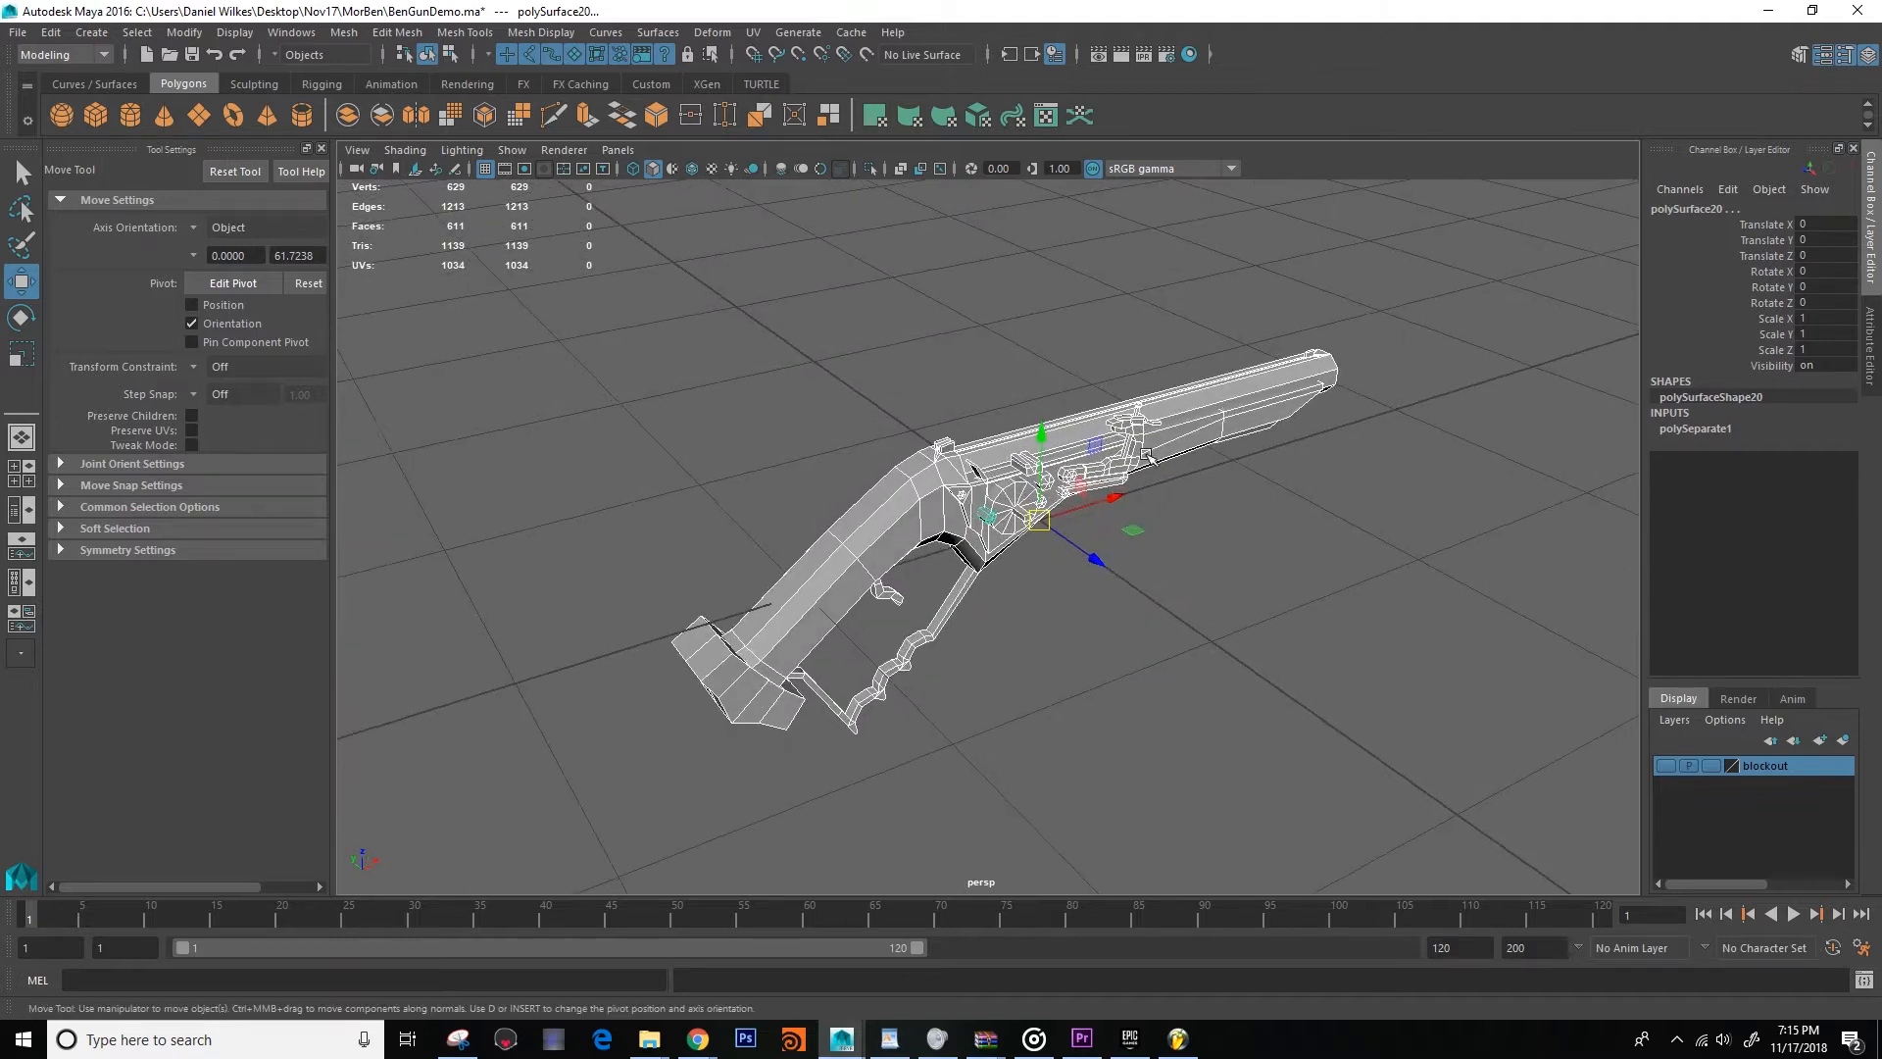
left_click_drag(1177, 520, 1213, 531, "alt")
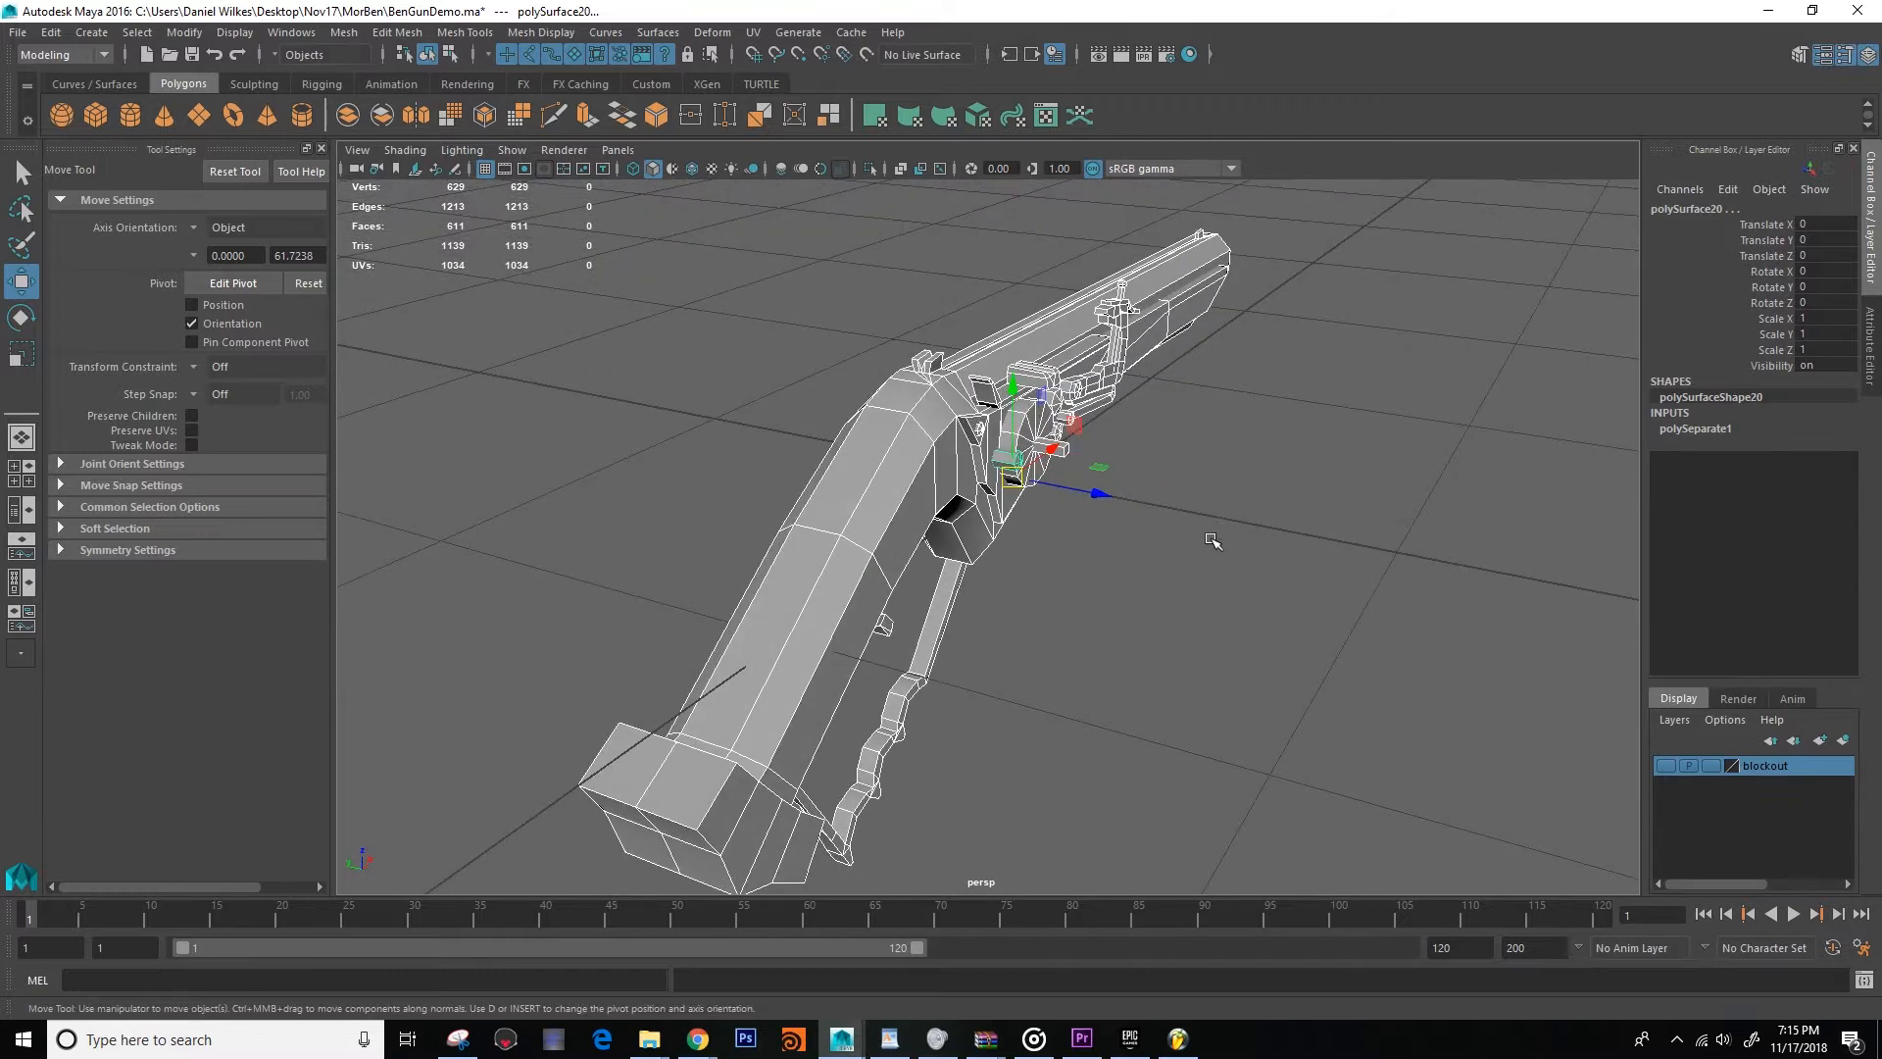
scroll(1213, 542, "up", 2)
Select the inner-side vertices of the round wheel on the gun's side and move them along the wheel's axis.
left_click(1032, 390)
key("f")
mouse_move(1009, 509)
left_mouse_down("alt")
mouse_move(1028, 531)
mouse_move(976, 453)
mouse_move(992, 455)
left_mouse_up("alt")
key("4")
key("5")
right_click_drag(992, 455, 908, 448)
mouse_move(907, 447)
left_mouse_down("alt")
mouse_move(963, 470)
mouse_move(862, 315)
left_mouse_up("alt")
key("4")
left_click_drag(982, 739, 981, 739)
key("5")
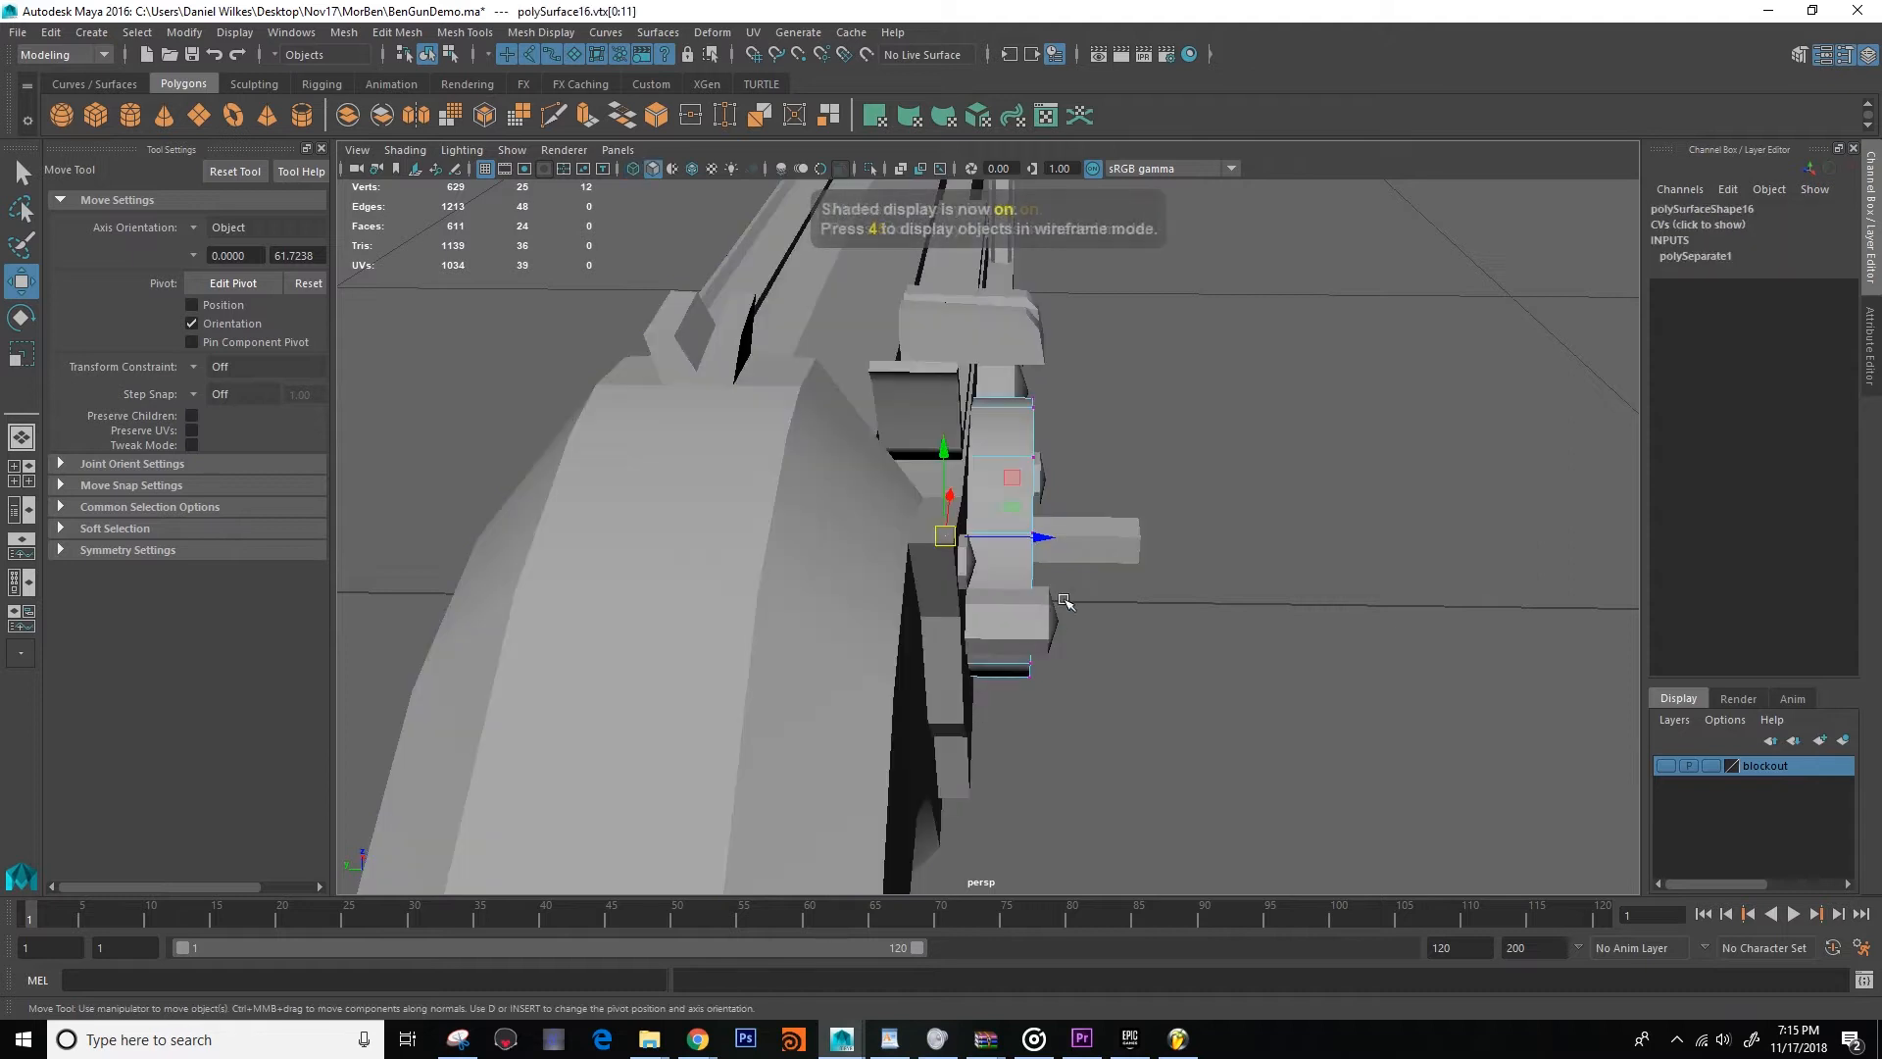
left_click_drag(1050, 622, 938, 579, "alt")
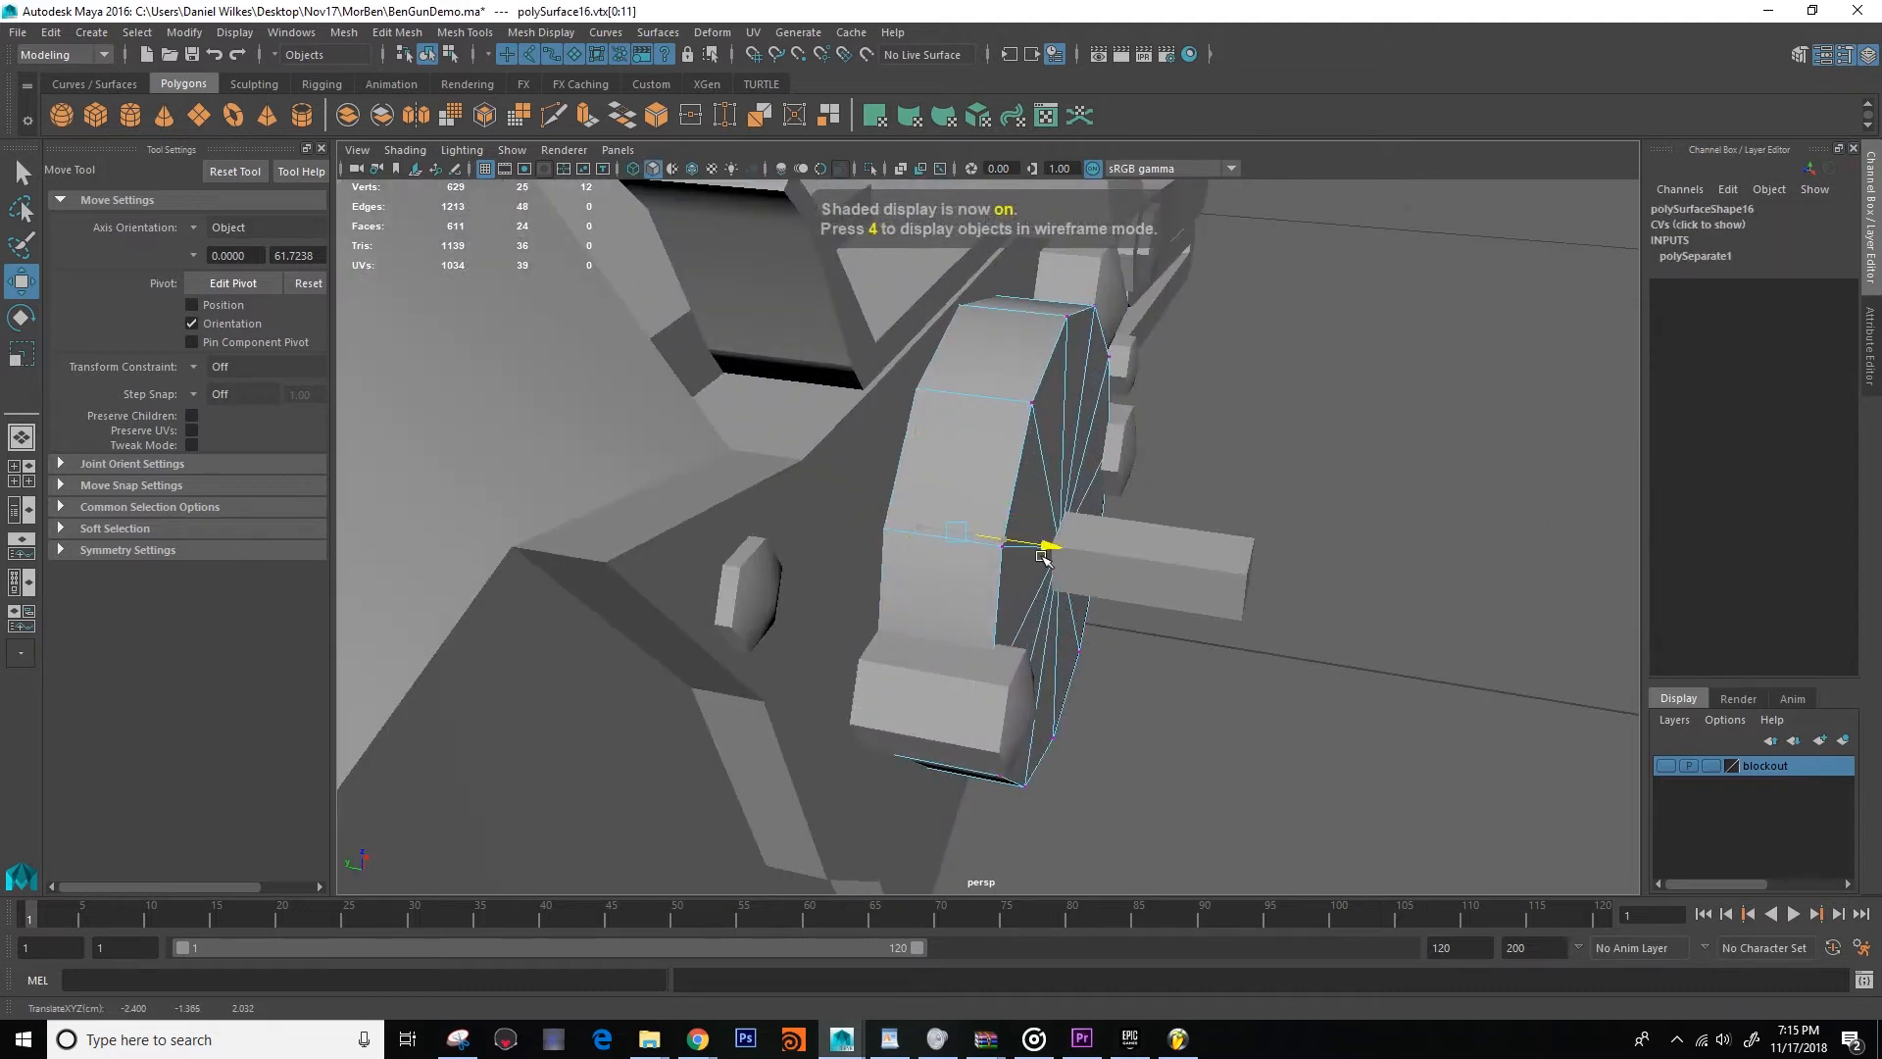
left_click(1349, 815)
left_click_drag(1349, 815, 1252, 722, "alt")
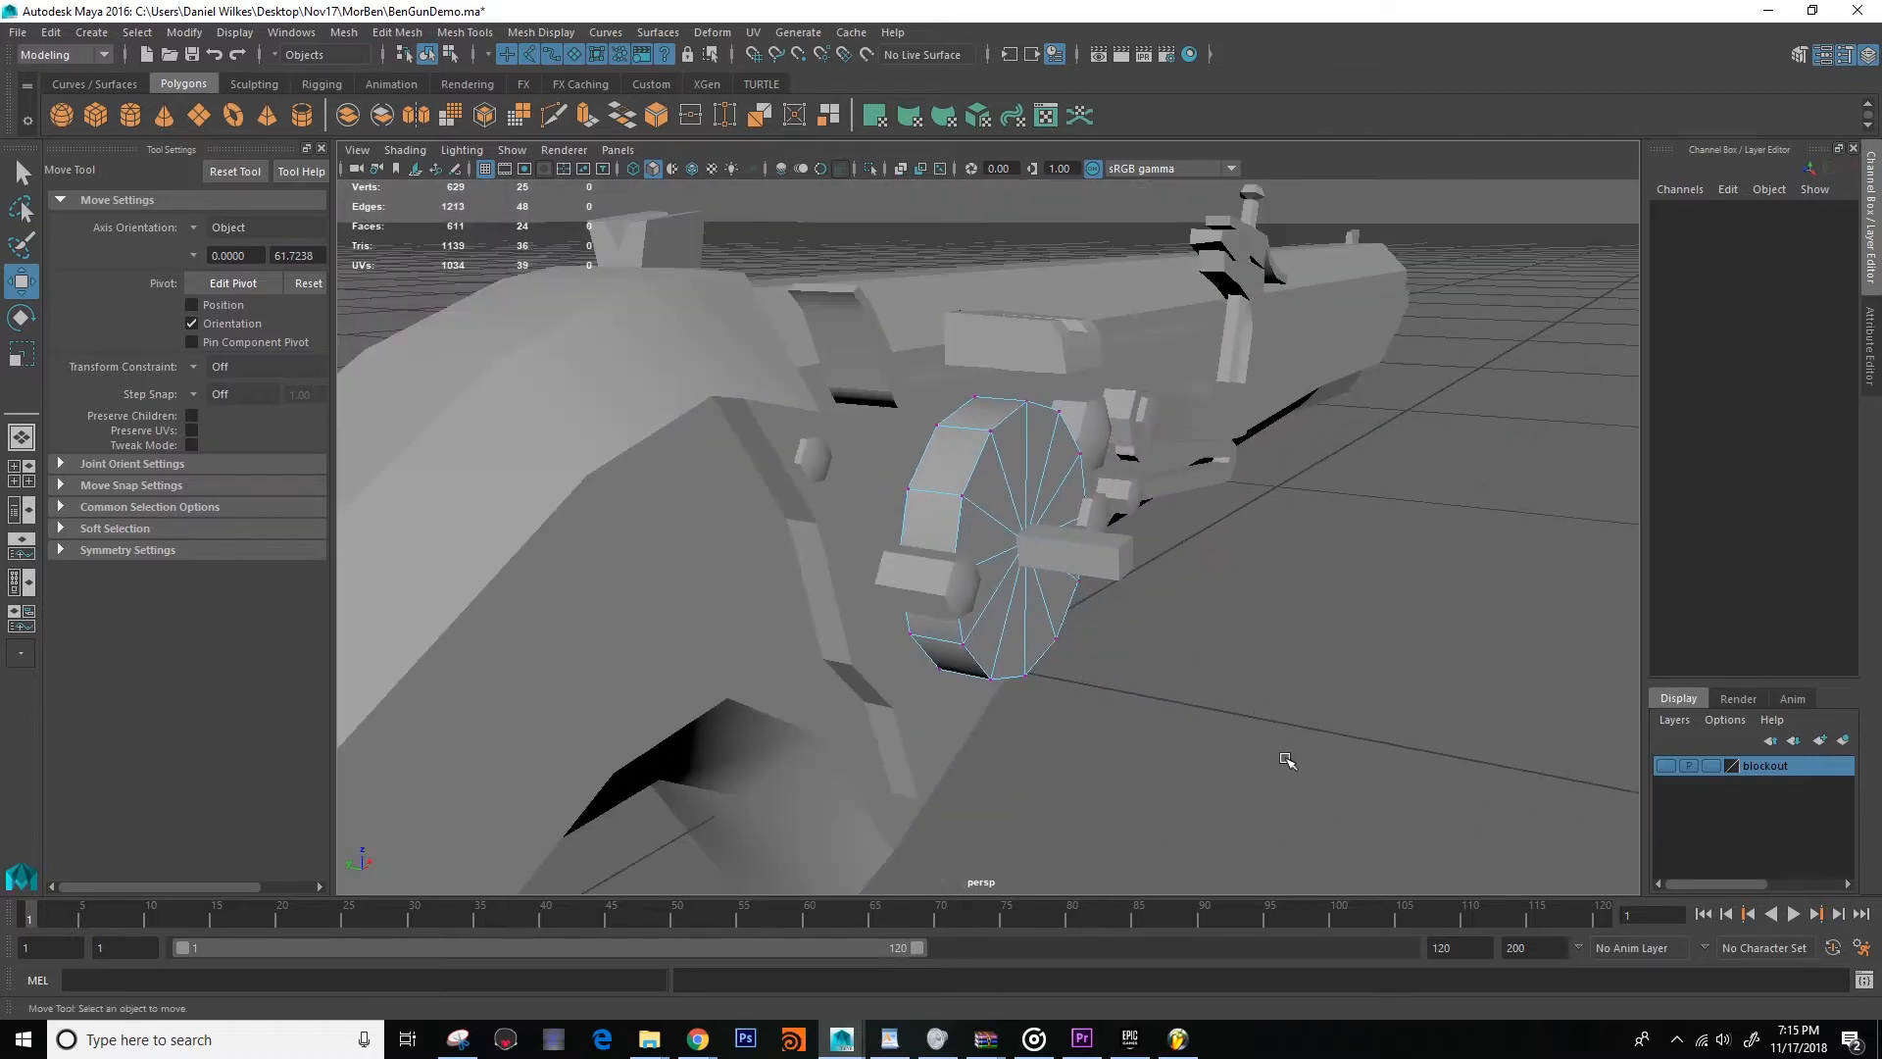
Return to object mode and select the scalloped finger guard beneath the trigger.
key("f")
right_click_drag(962, 475, 1035, 450)
scroll(1000, 525, "down", 4)
mouse_move(1000, 525)
left_mouse_down("alt")
mouse_move(895, 529)
mouse_move(1067, 544)
mouse_move(967, 529)
mouse_move(1025, 521)
left_mouse_up("alt")
middle_click_drag(1026, 520, 992, 551, "alt")
left_click_drag(993, 551, 995, 471, "alt")
left_click(995, 471)
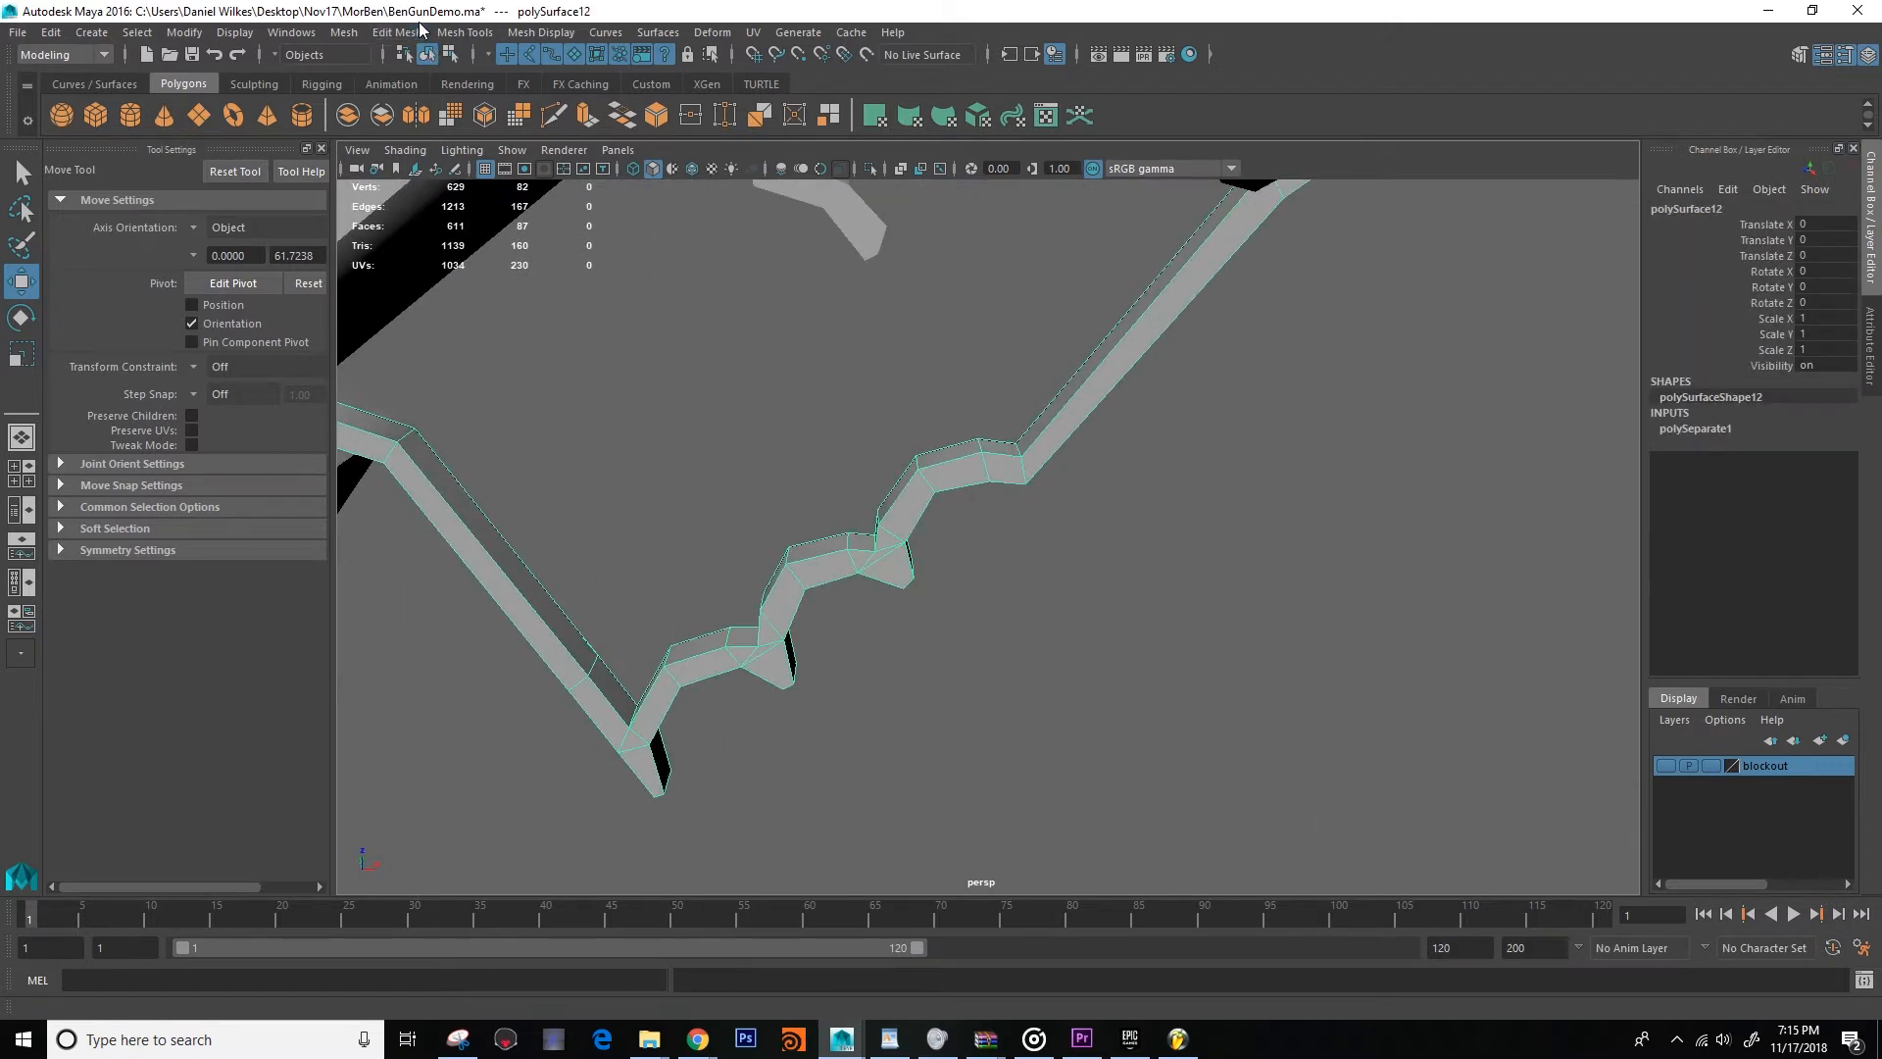
Insert edge loops with edge flow enabled to round the finger guard's upper scallop.
left_click(421, 29)
mouse_move(461, 36)
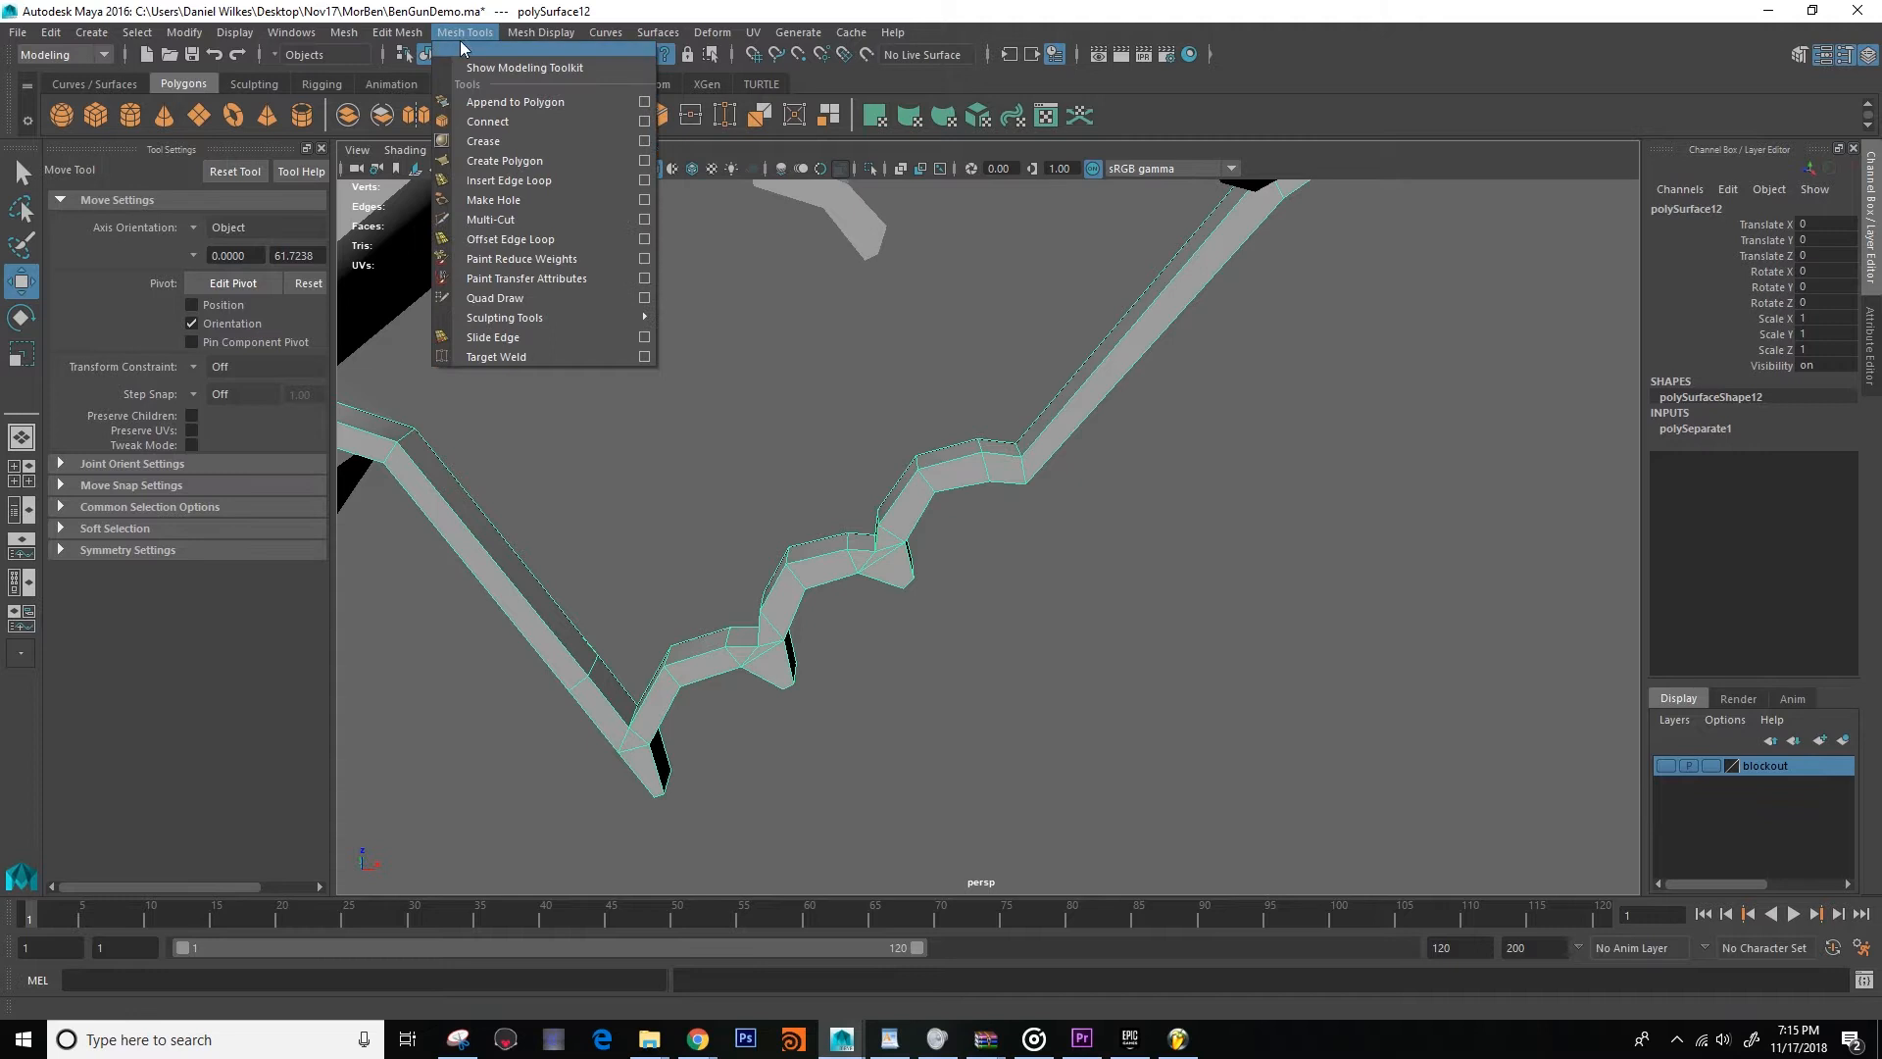
left_click(505, 181)
left_click(204, 409)
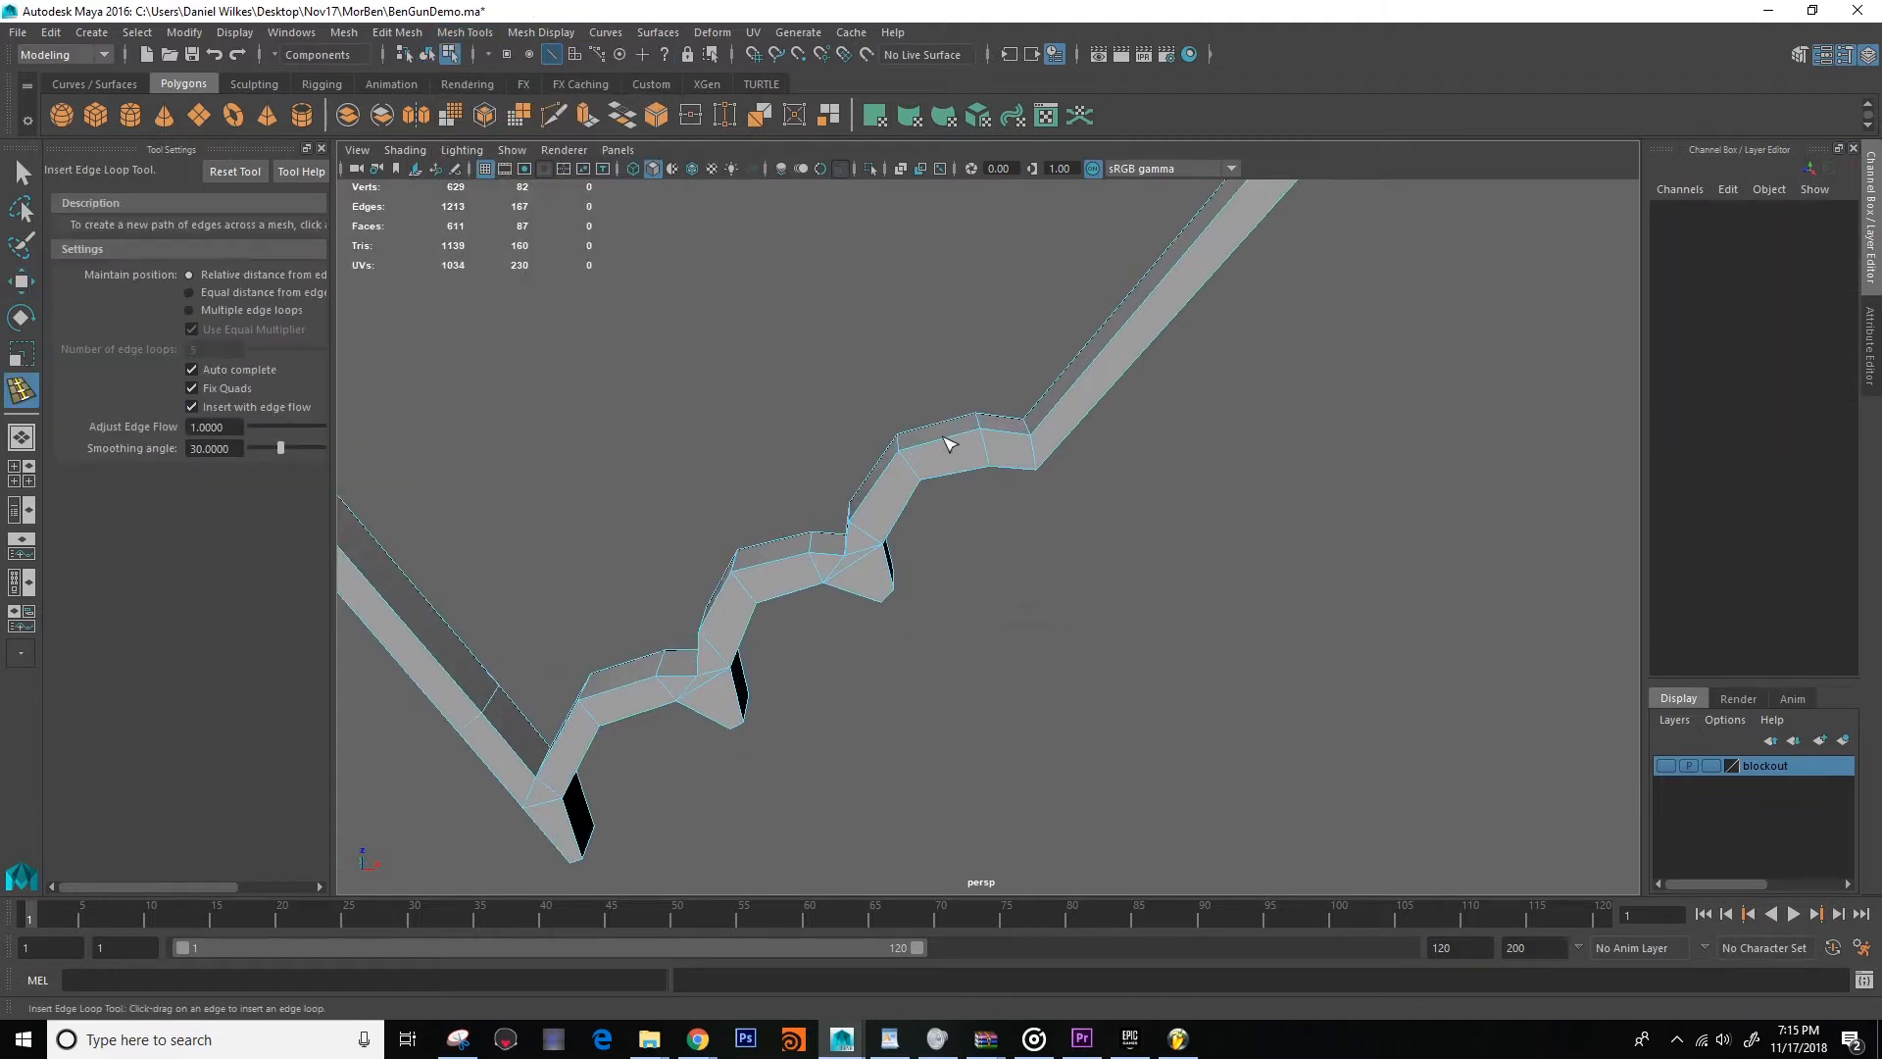
left_click_drag(948, 443, 952, 452)
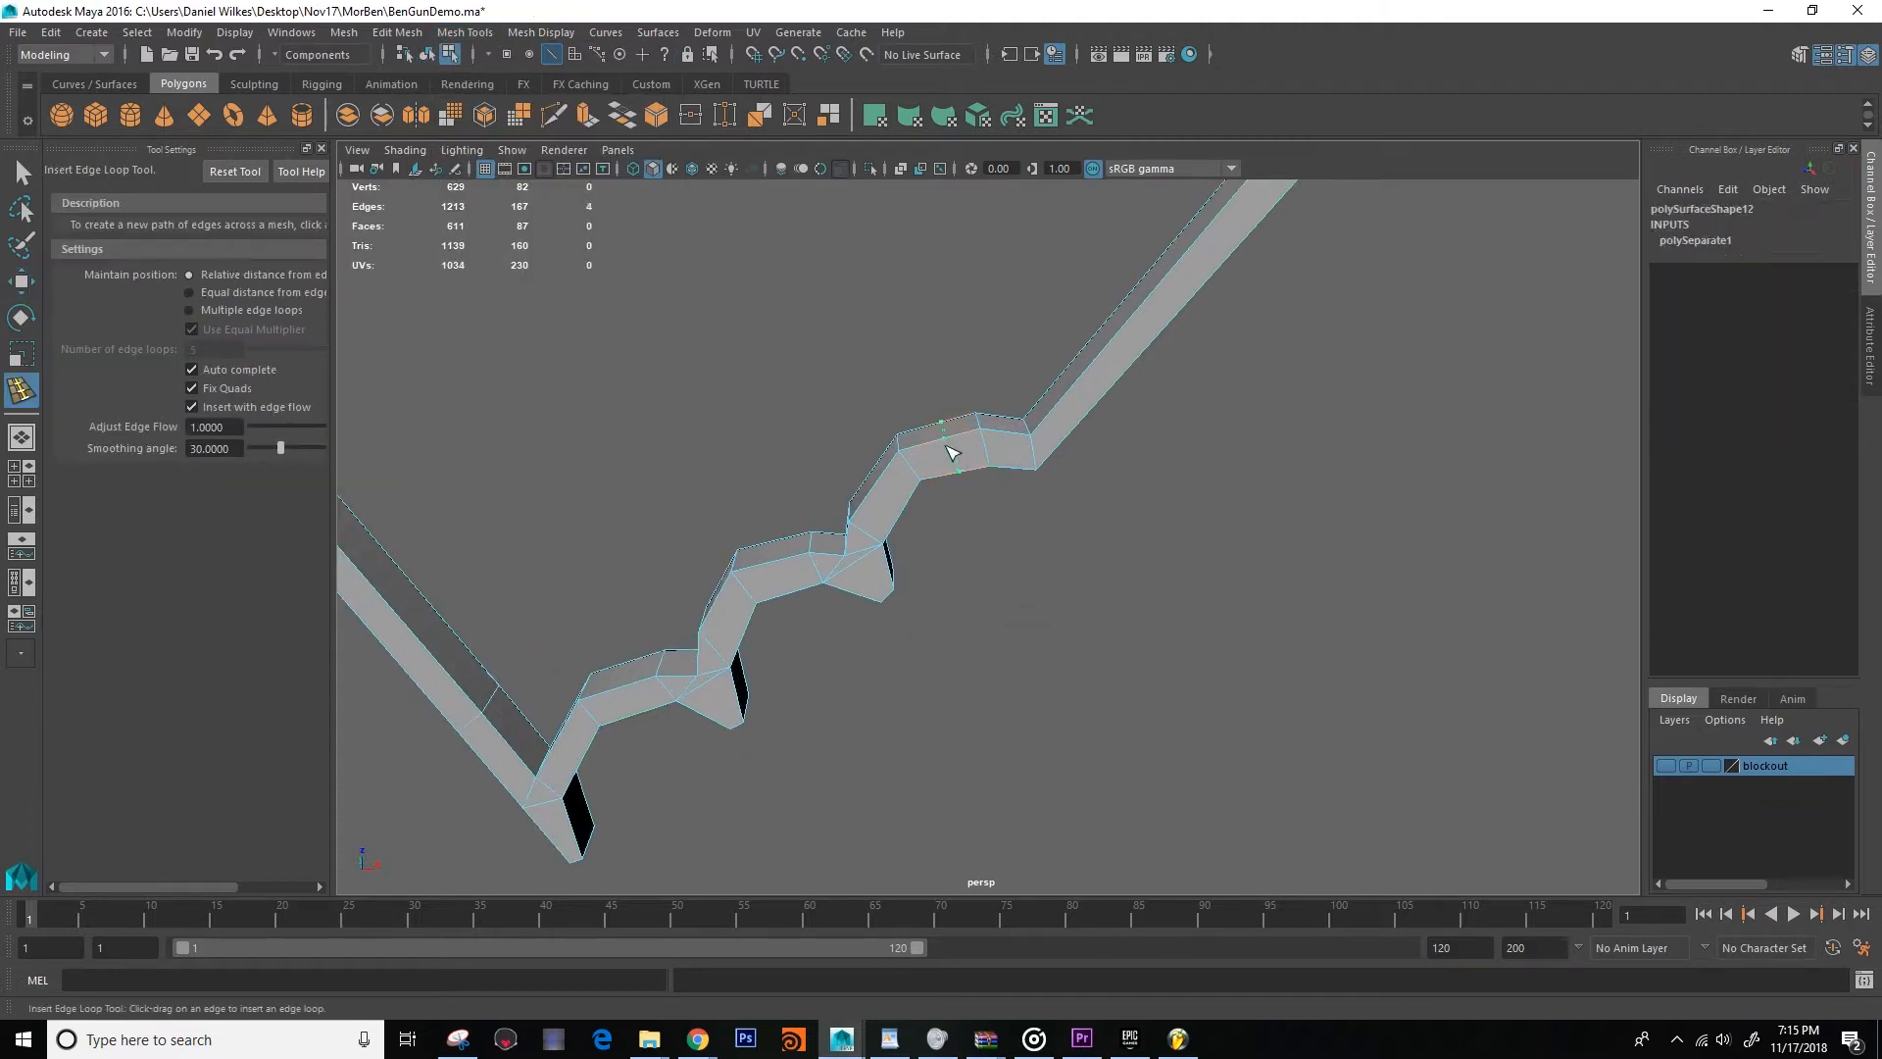
left_click(877, 492)
Insert edge loops with edge flow across the guard's middle and lower scallops and return to object mode.
left_click_drag(843, 534, 843, 639, "alt")
left_click(758, 685)
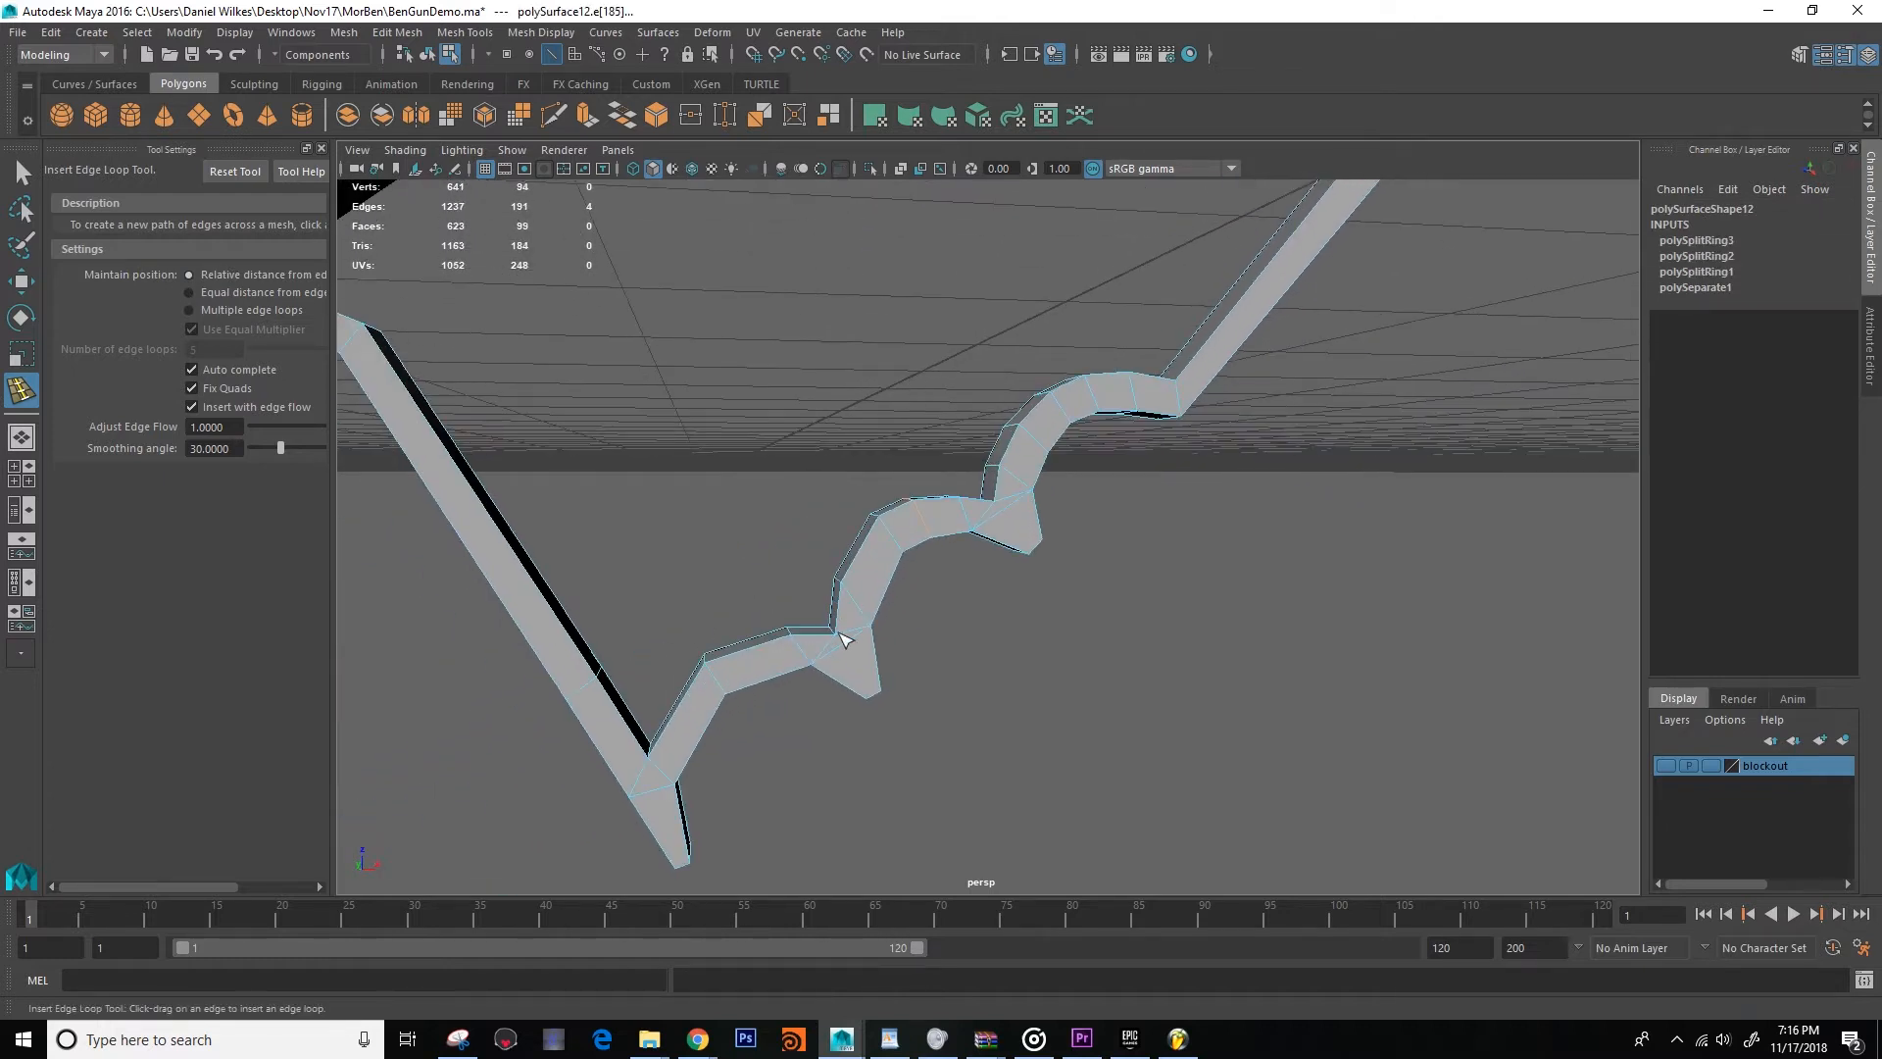
left_click(871, 556)
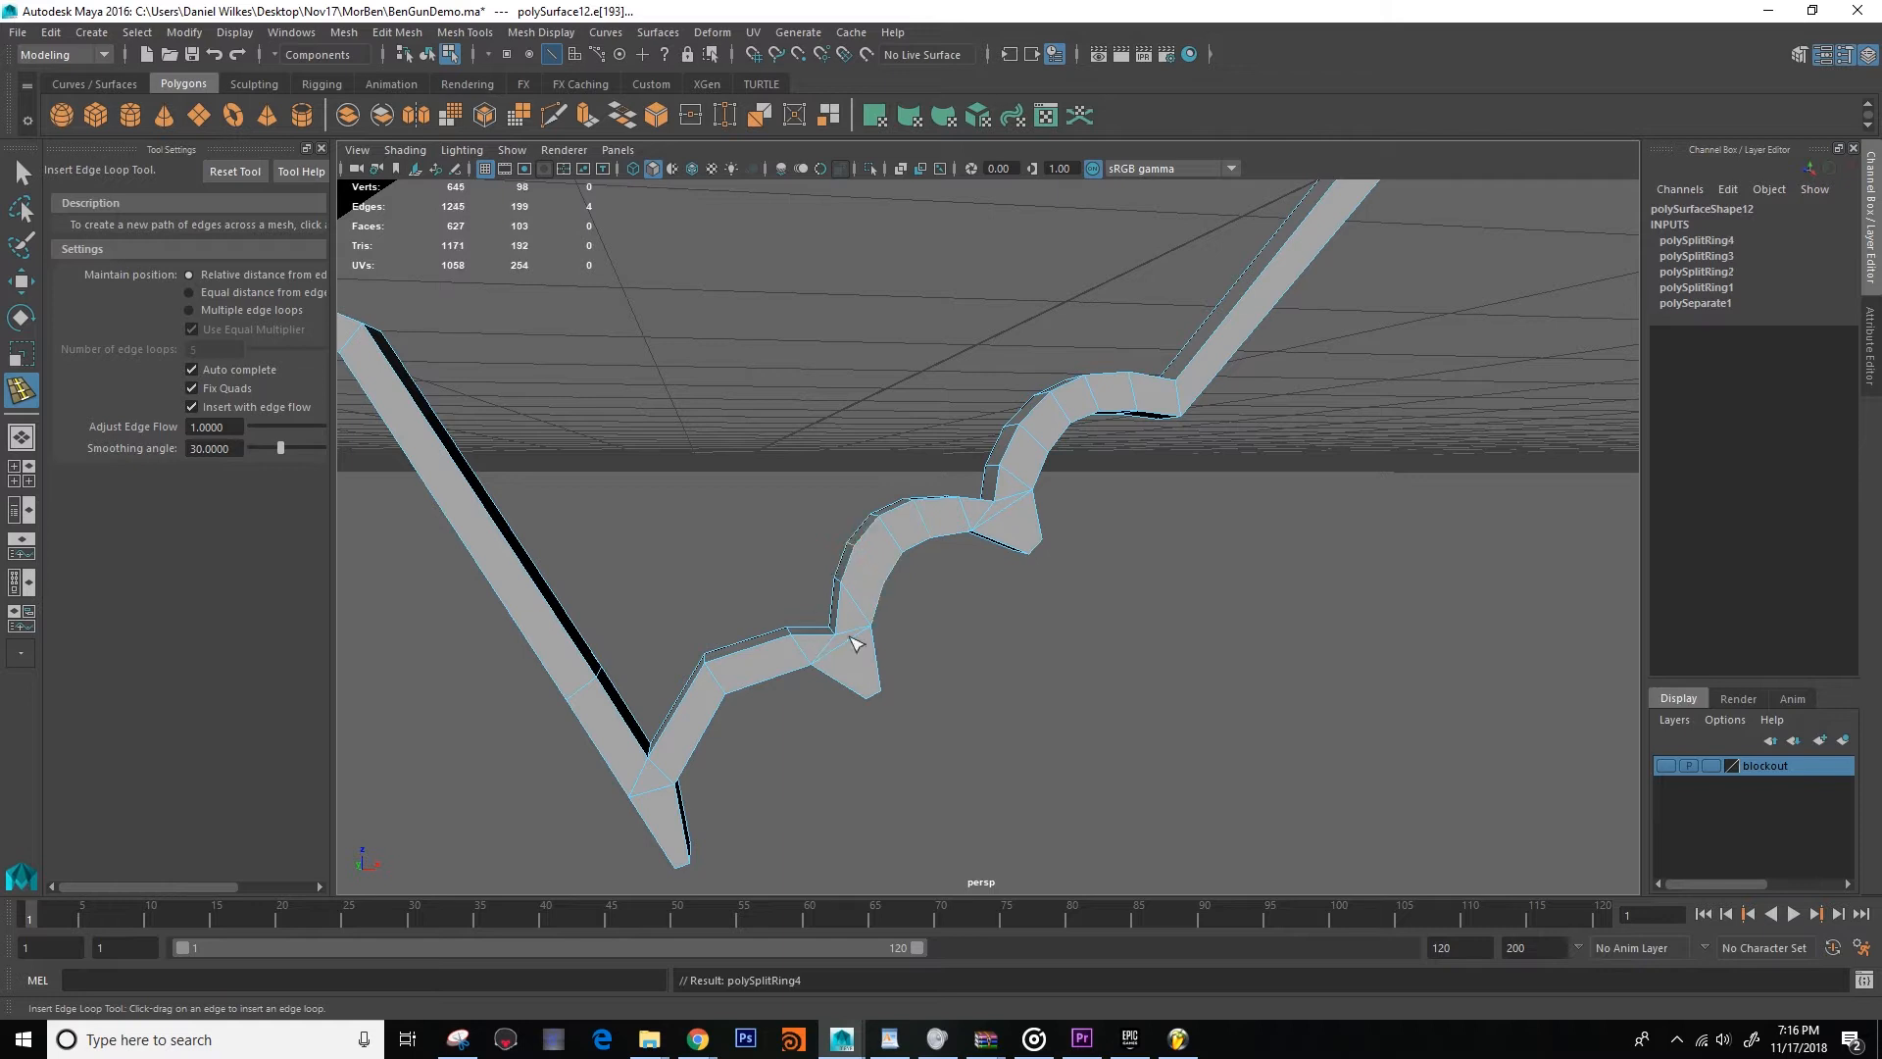
left_click(748, 655)
left_click(674, 713)
left_click_drag(718, 702, 1012, 611, "alt")
key("w")
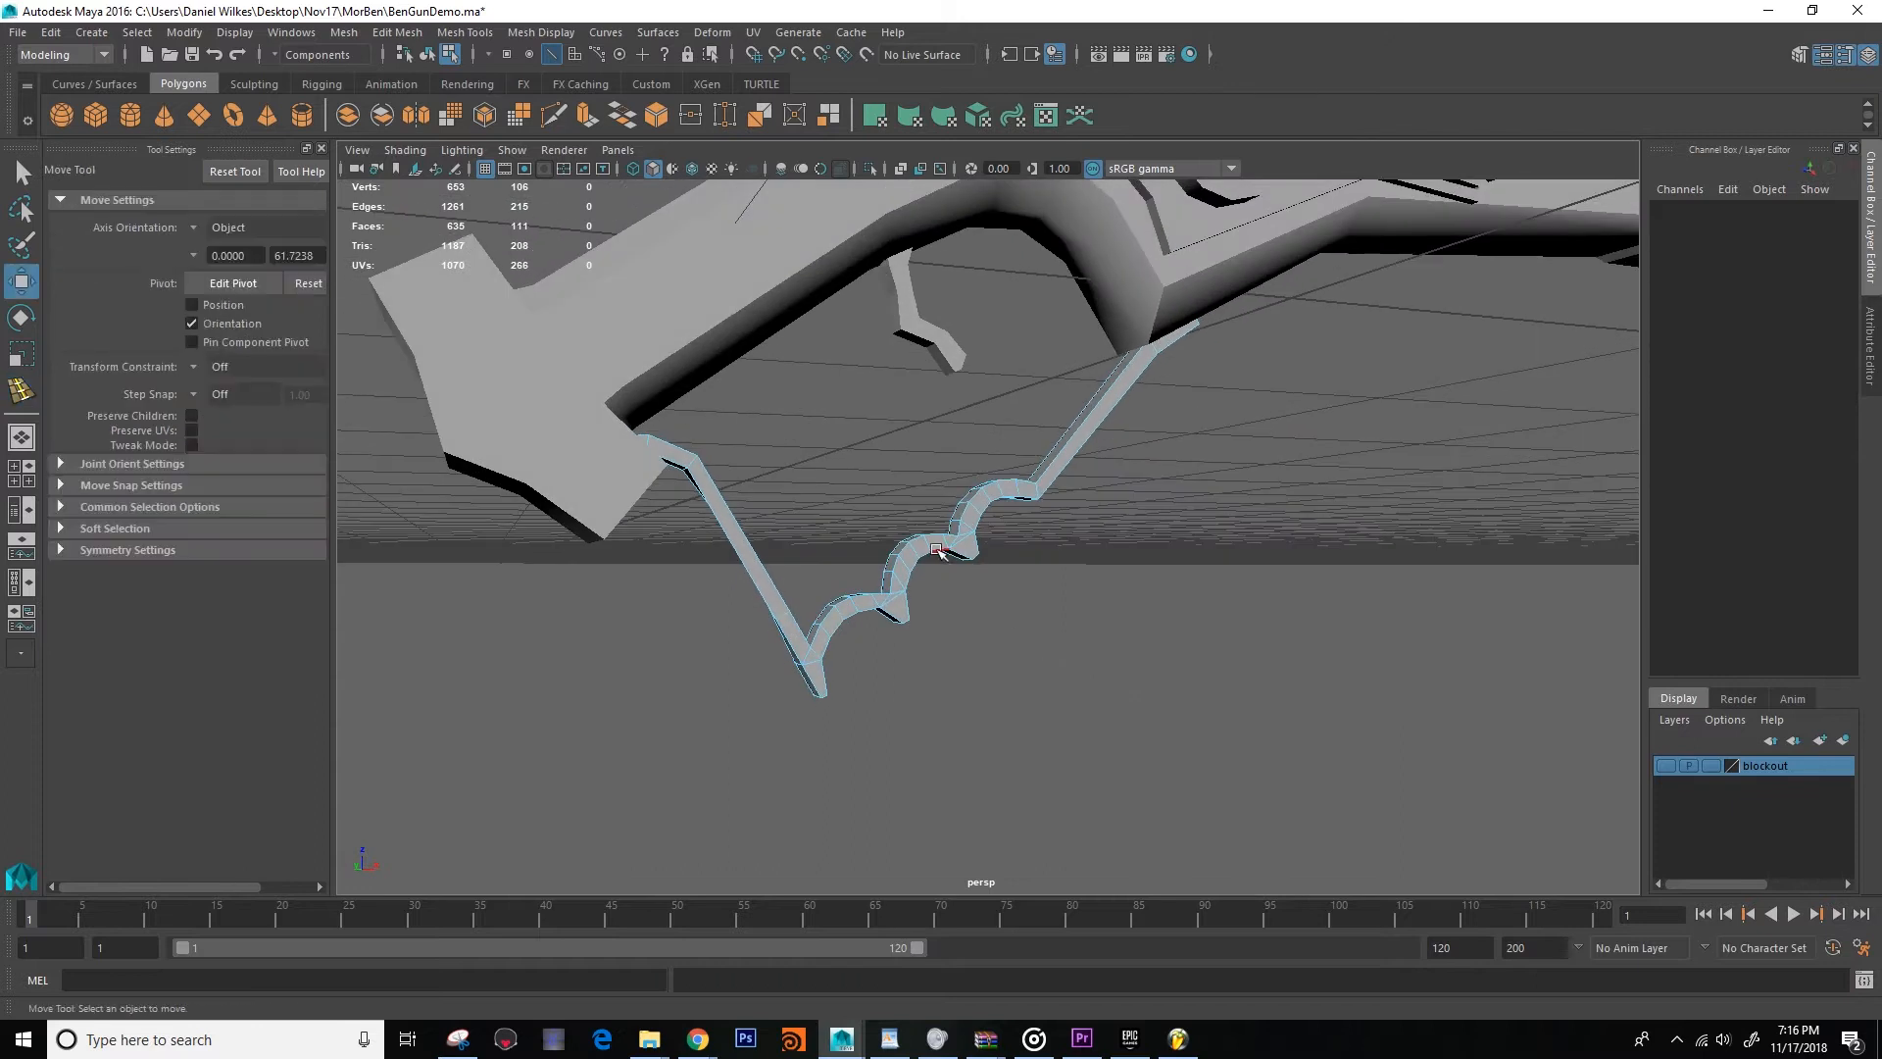
right_click_drag(936, 520, 1024, 490)
Inspect the finger guard's scallops and their fit with the whole gun from several angles.
left_click_drag(1024, 490, 1040, 615, "alt")
left_click_drag(866, 552, 798, 588, "alt")
middle_click_drag(798, 588, 673, 579, "alt")
left_click_drag(672, 580, 828, 554, "alt")
middle_click_drag(828, 555, 907, 621, "alt")
scroll(925, 610, "down", 5)
left_click_drag(1073, 635, 866, 638, "alt")
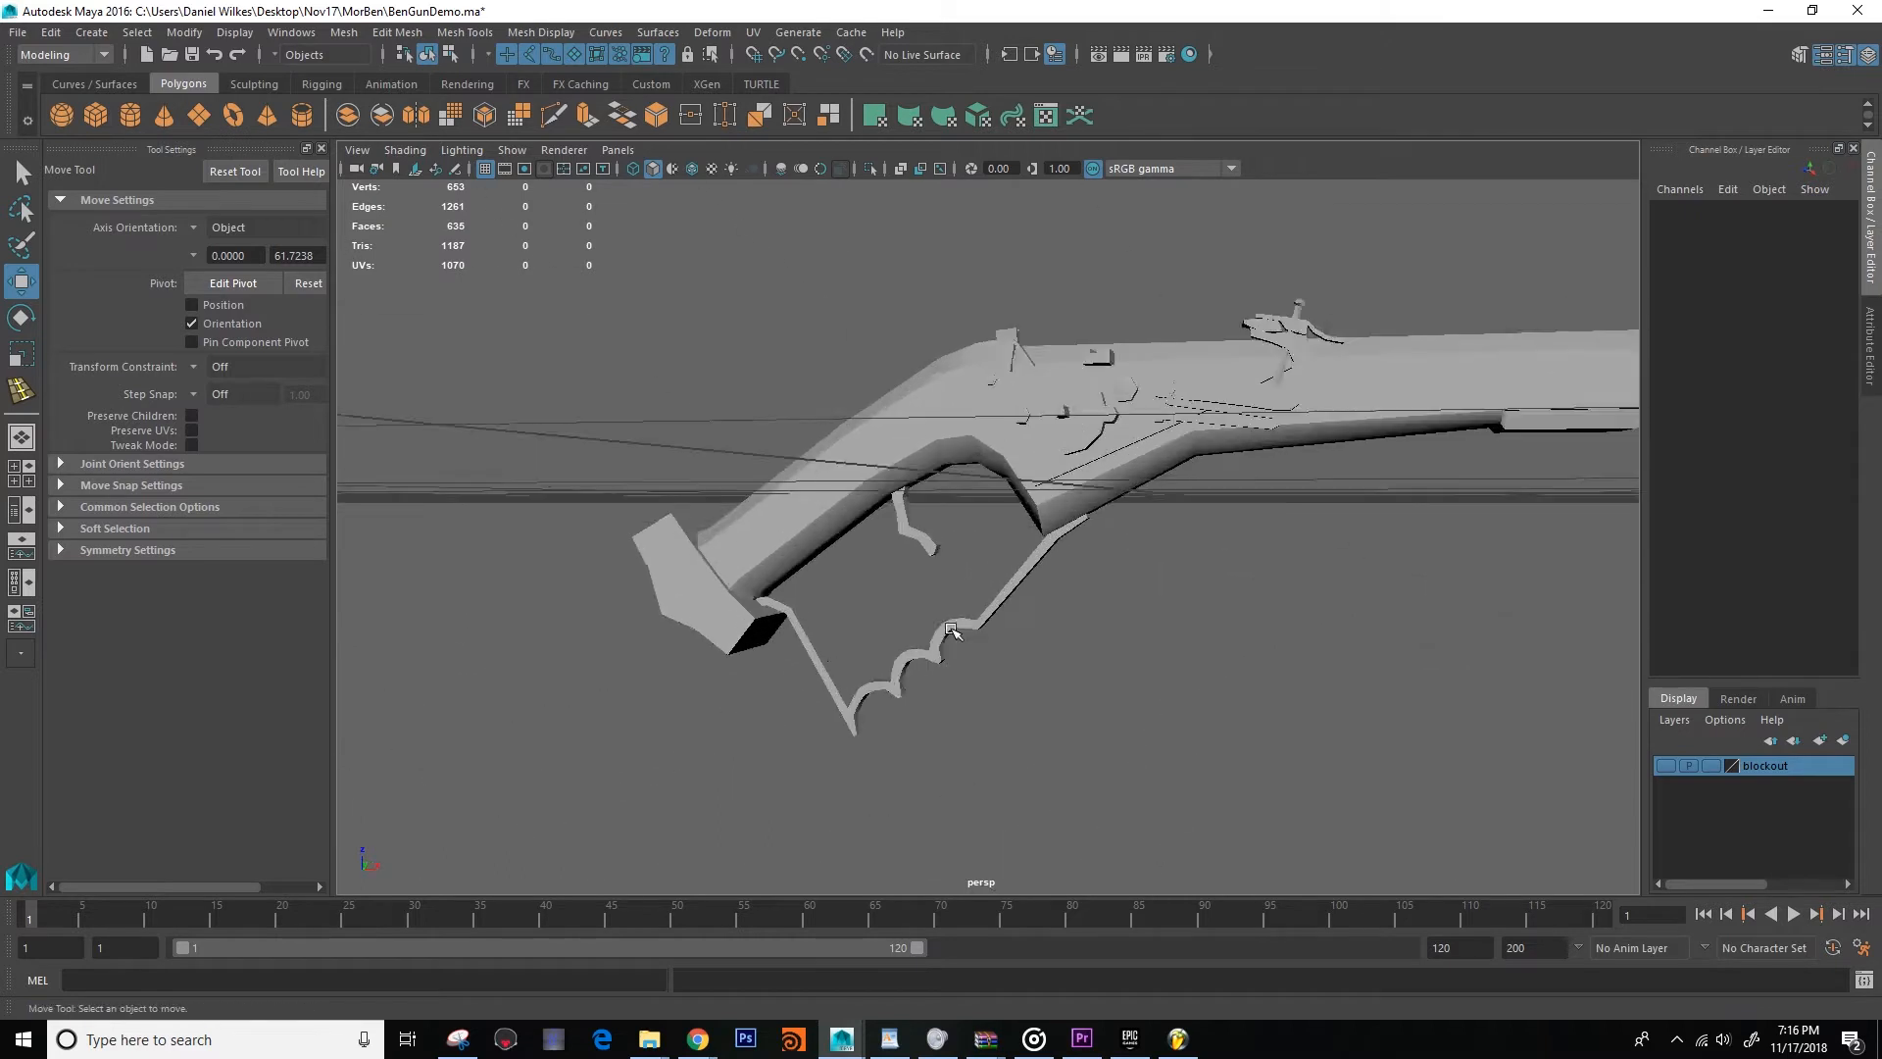
Examine the finger guard's profile and the trigger's shape up close.
scroll(930, 670, "up", 4)
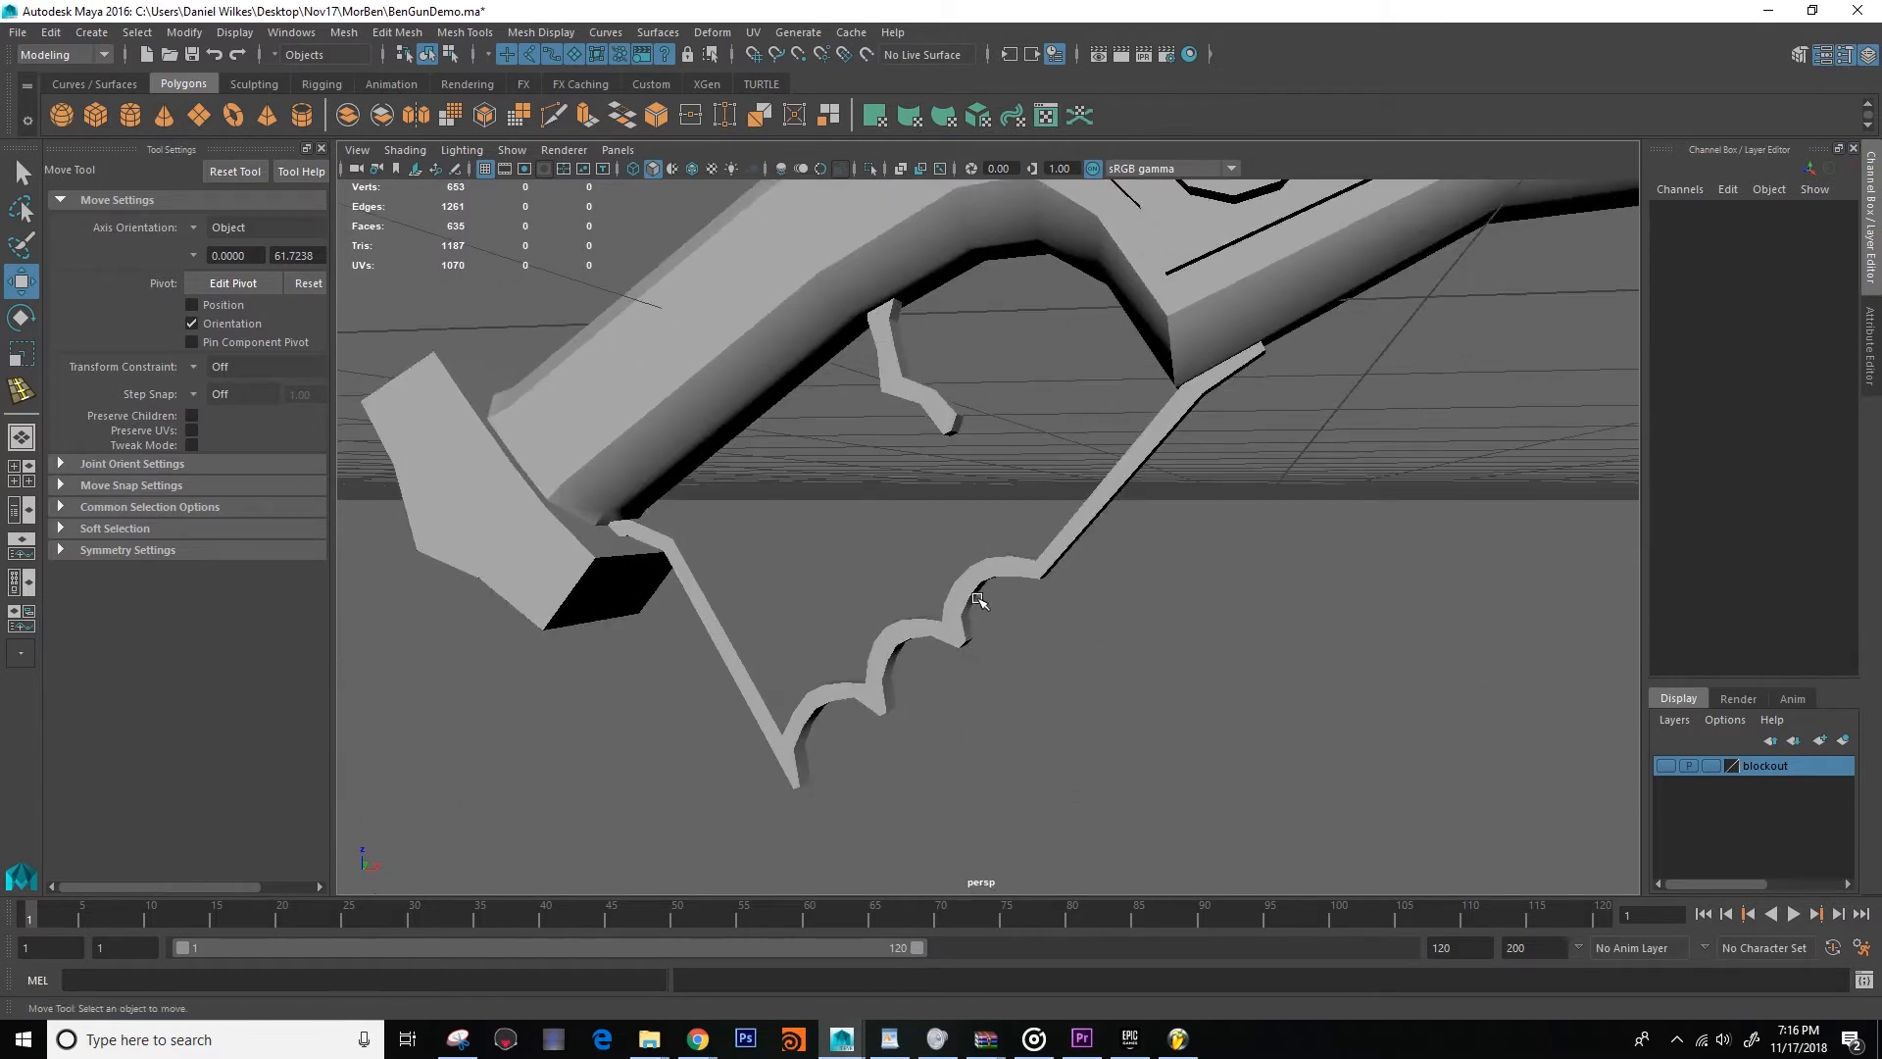
scroll(977, 601, "up", 3)
left_click_drag(976, 609, 1102, 575, "alt")
scroll(1076, 474, "down", 3)
scroll(1054, 559, "up", 3)
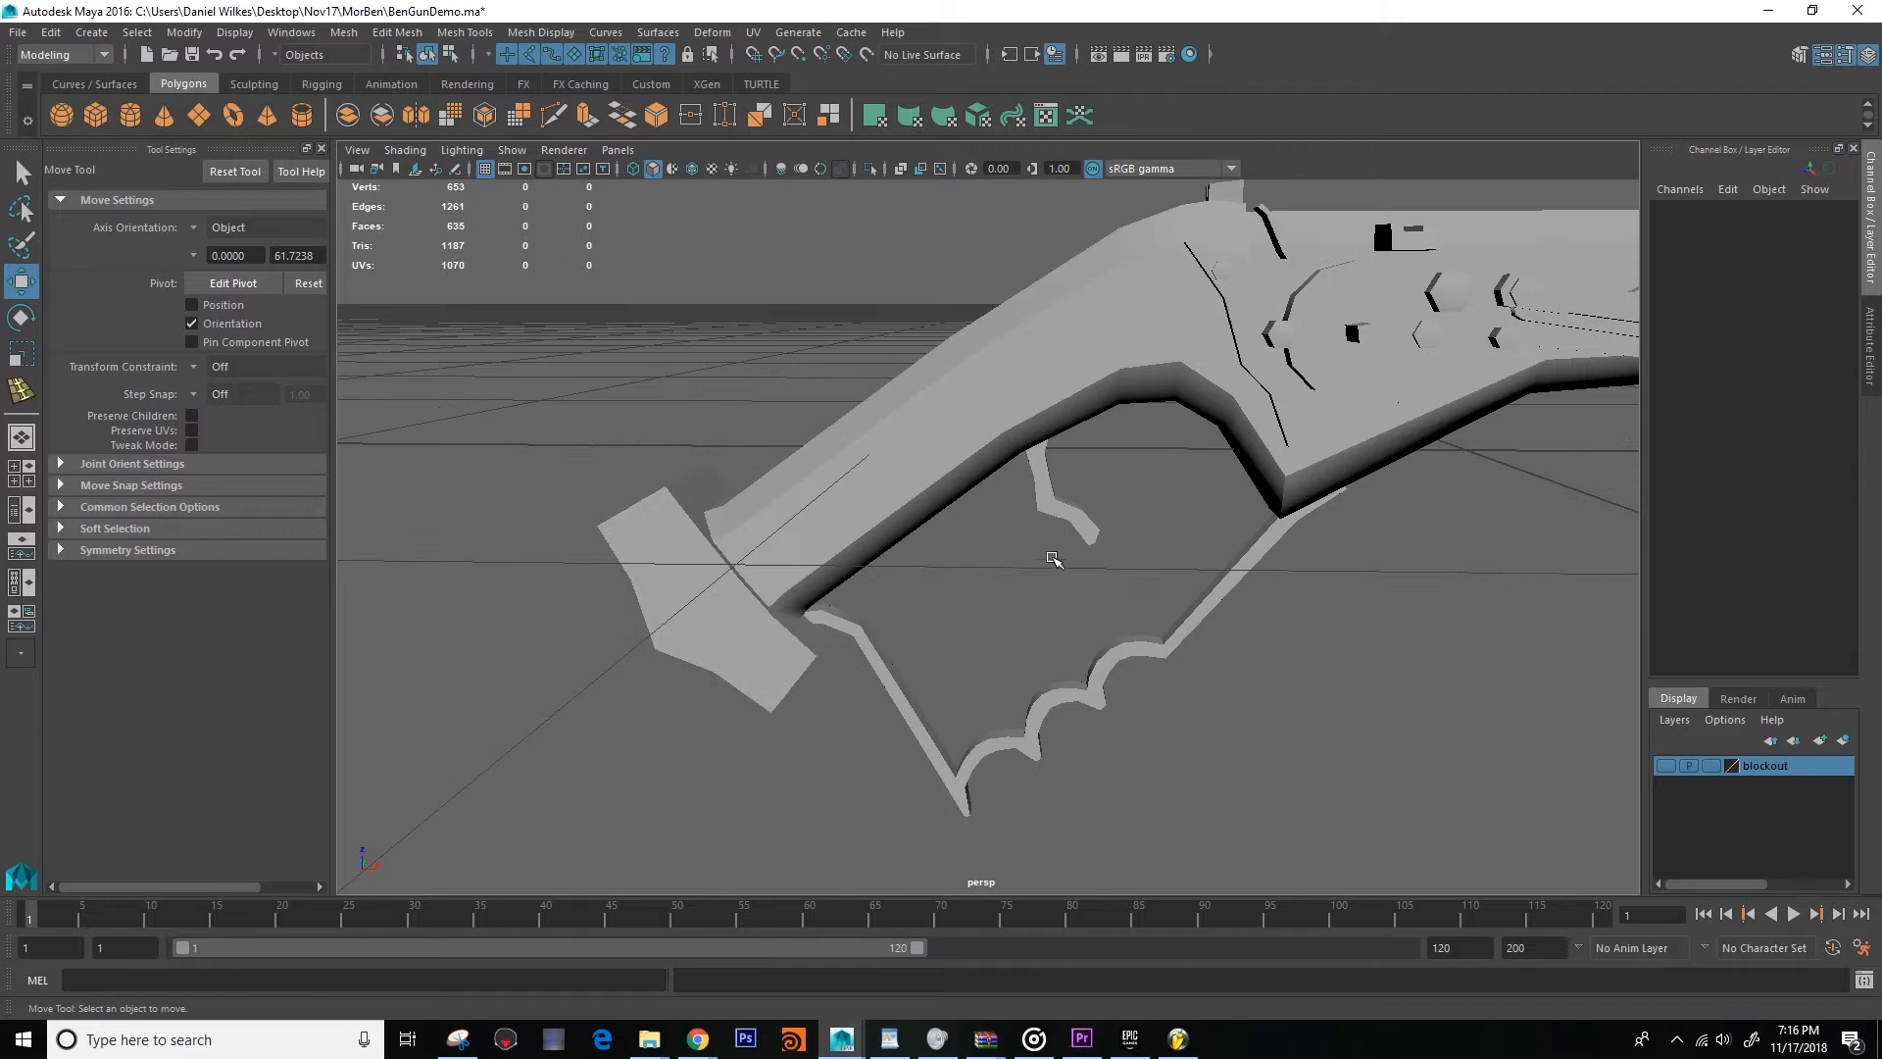
left_click(1061, 504)
scroll(1071, 527, "up", 5)
left_click_drag(1071, 529, 946, 592, "alt")
scroll(951, 574, "down", 5)
Insert edge loops with edge flow around the stock body's curved underside above the trigger.
left_click(1025, 432)
middle_click_drag(1026, 432, 958, 509, "alt")
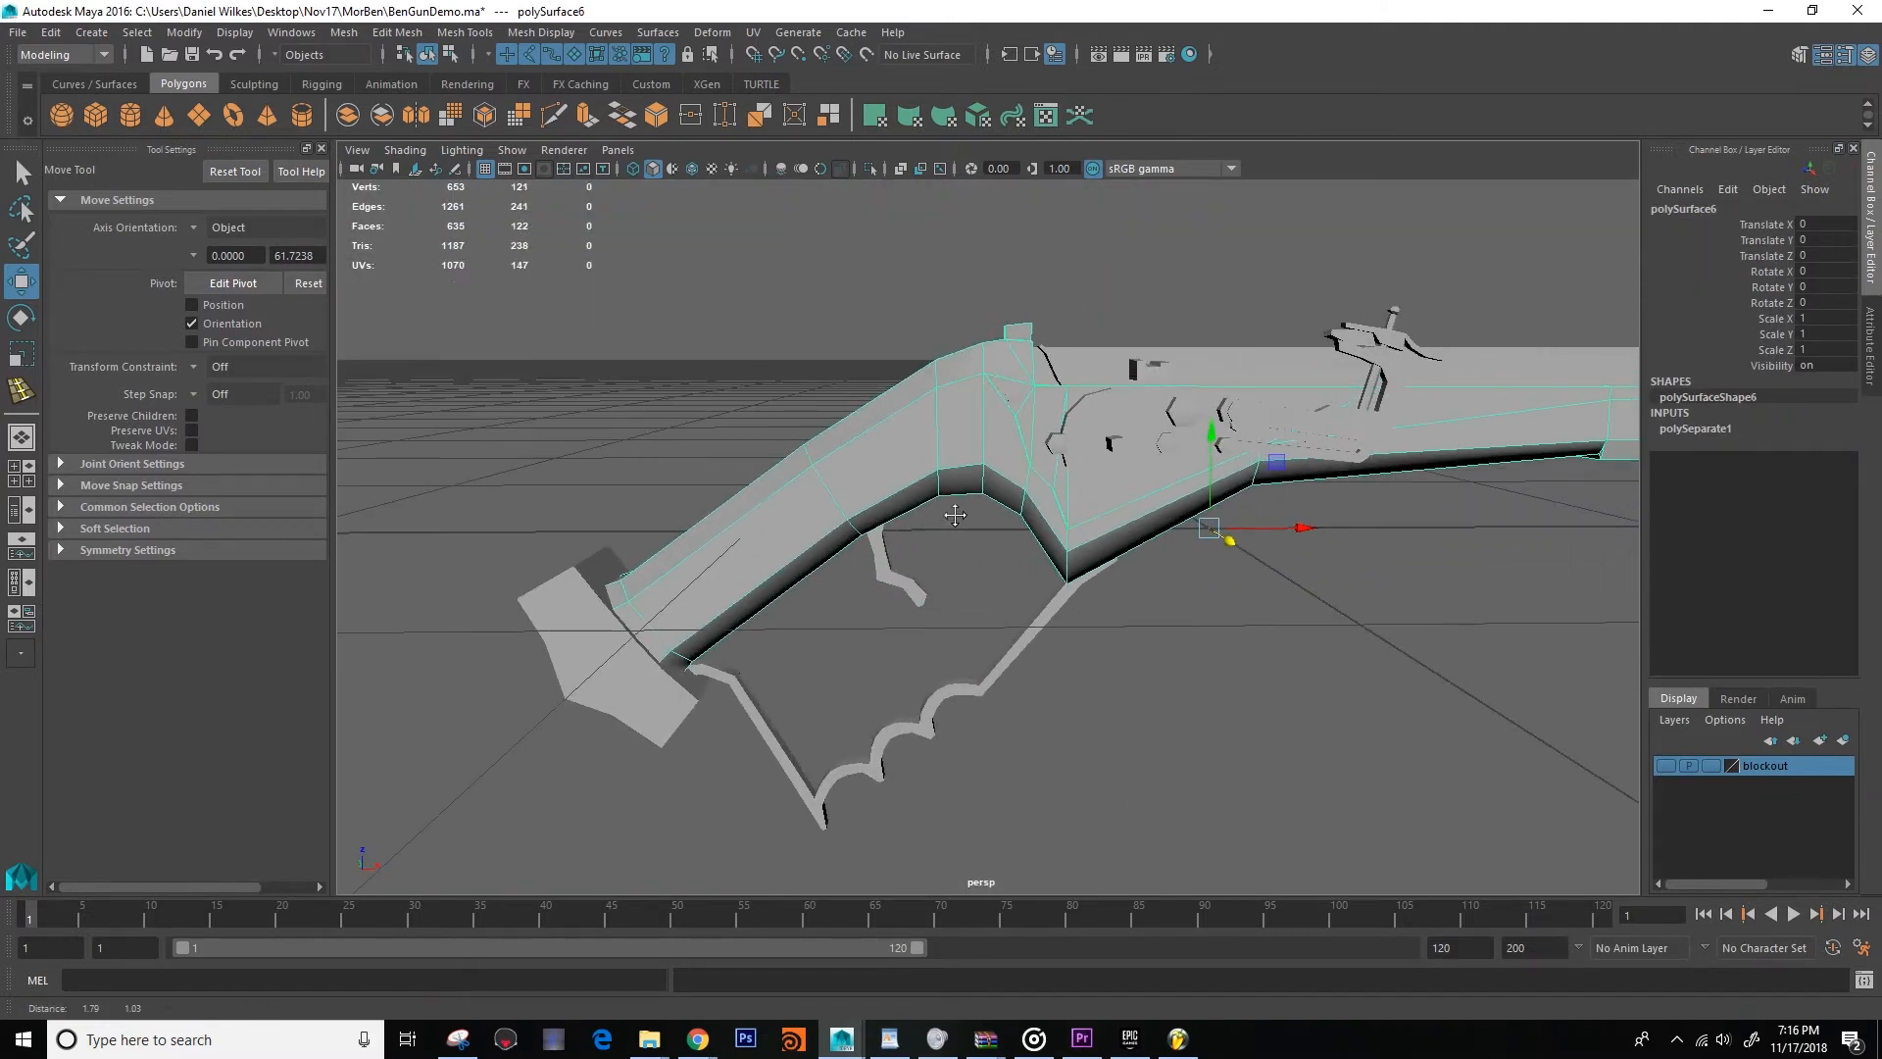
scroll(958, 509, "up", 5)
left_click(461, 32)
left_click(509, 180)
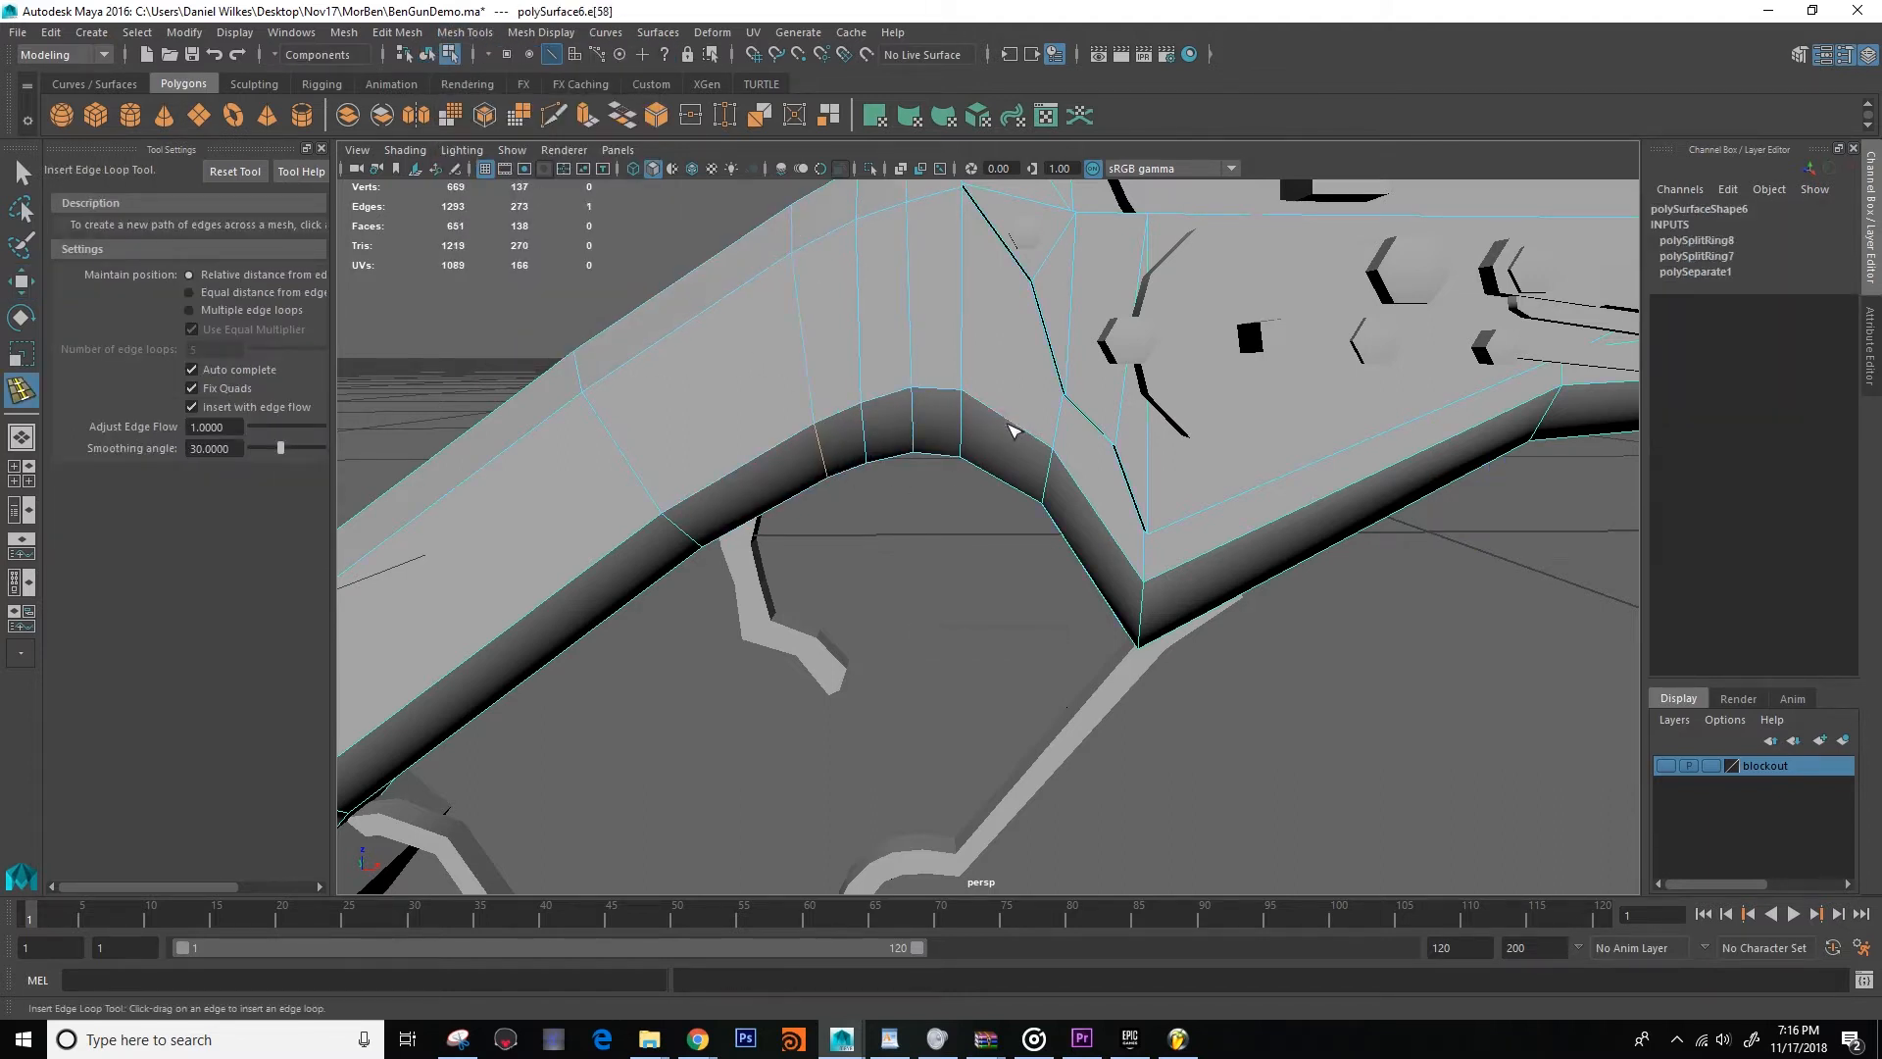
left_click_drag(1000, 477, 1059, 533, "alt")
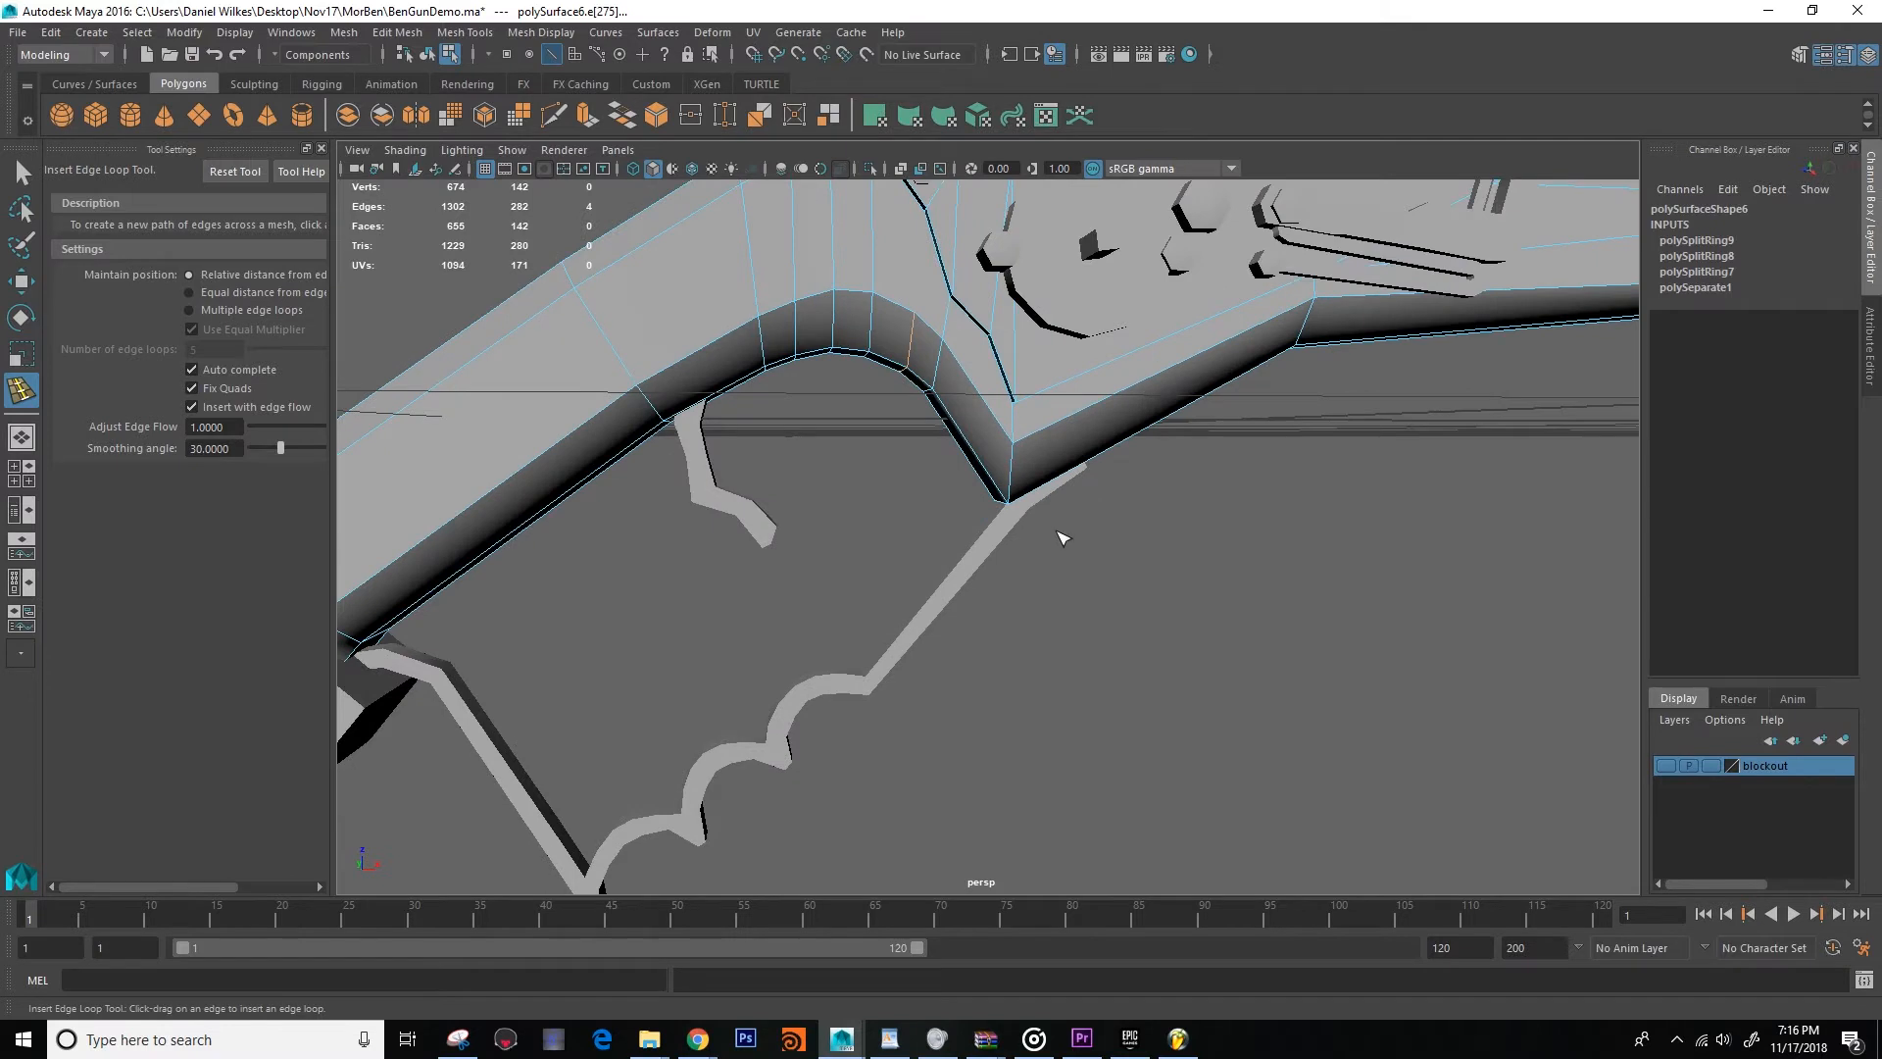
Leave edge loop insertion, return to object mode and reselect the stock body to check its curved section.
mouse_move(1058, 533)
middle_mouse_down("alt")
mouse_move(1016, 529)
mouse_move(1080, 537)
middle_mouse_up("alt")
left_click_drag(1080, 537, 991, 559, "alt")
left_click(946, 575)
key("w")
right_click_drag(801, 419, 893, 392)
left_click_drag(902, 410, 845, 419, "alt")
left_click(845, 420)
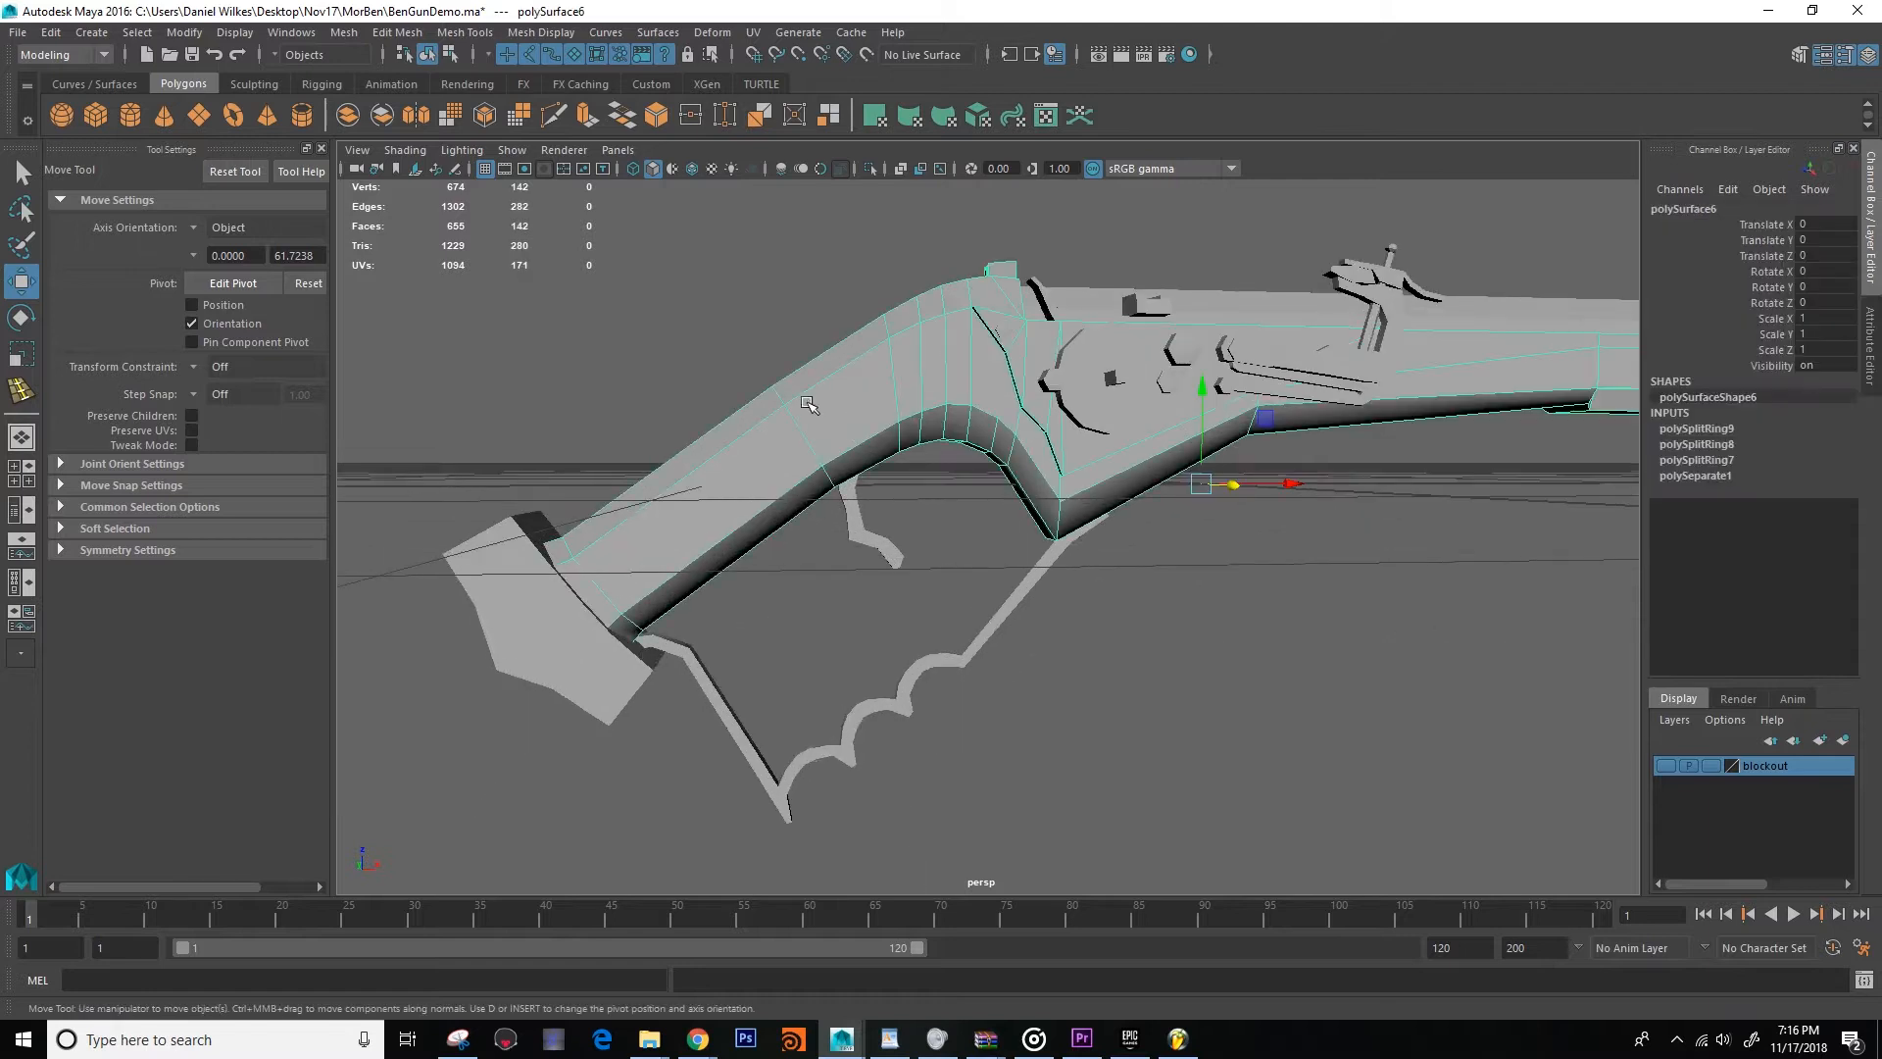
Insert another edge loop with edge flow across the stock behind the trigger, undo the surplus loop and return to object mode.
left_click(397, 34)
mouse_move(485, 35)
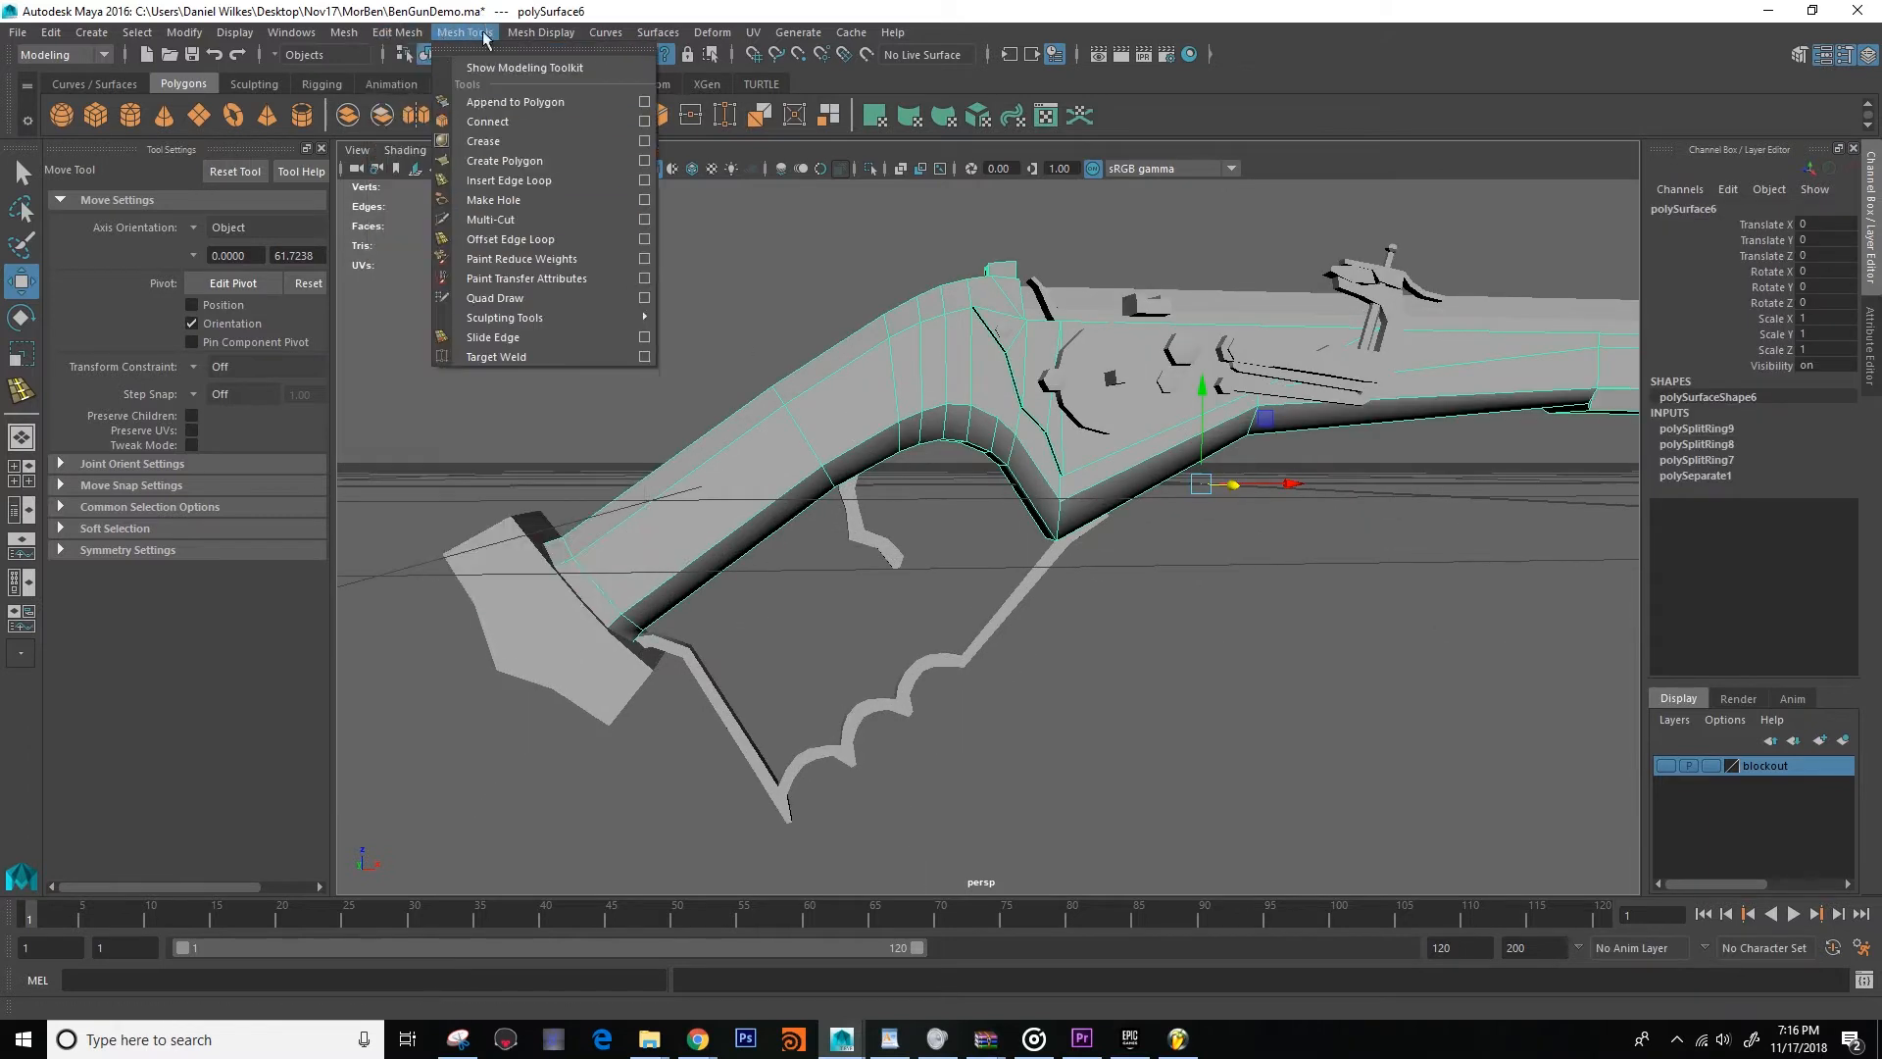
left_click(505, 182)
left_click_drag(705, 411, 840, 429, "alt")
left_click(831, 427)
middle_click_drag(831, 426, 784, 453, "alt")
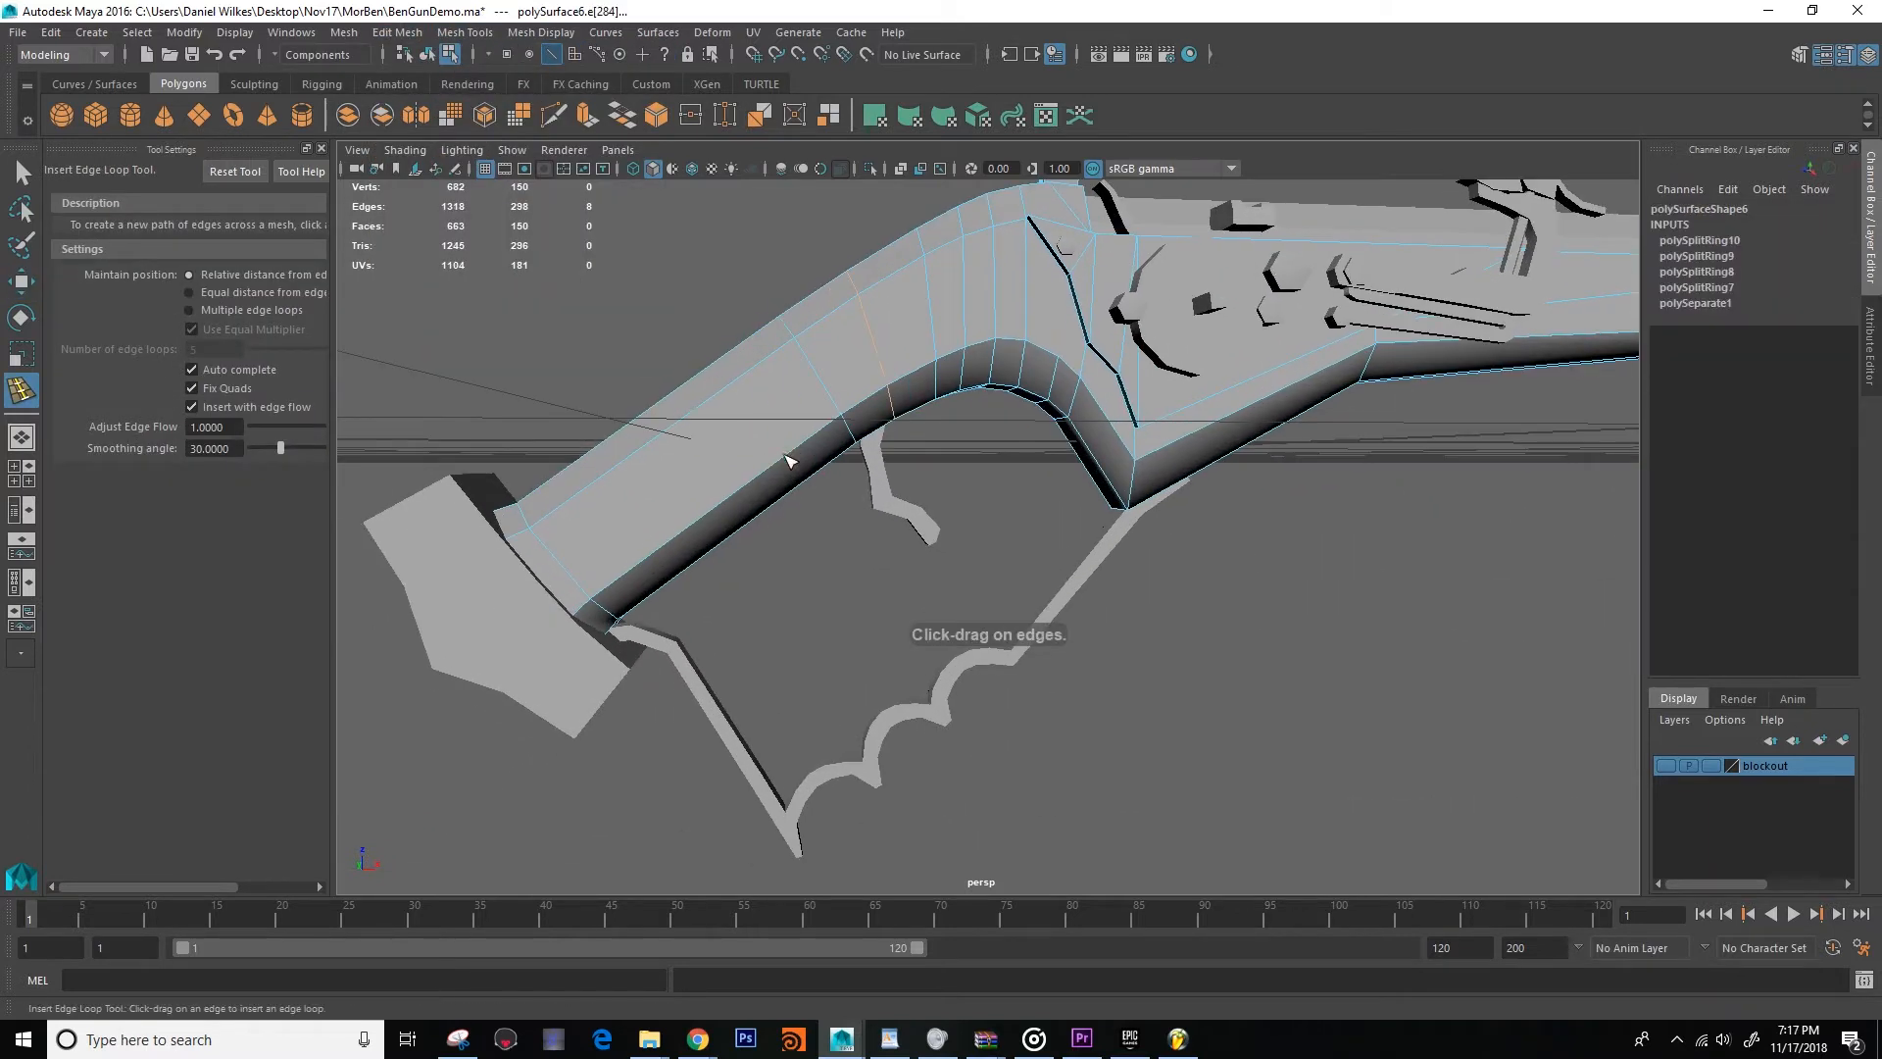
middle_click_drag(739, 531, 765, 530, "alt")
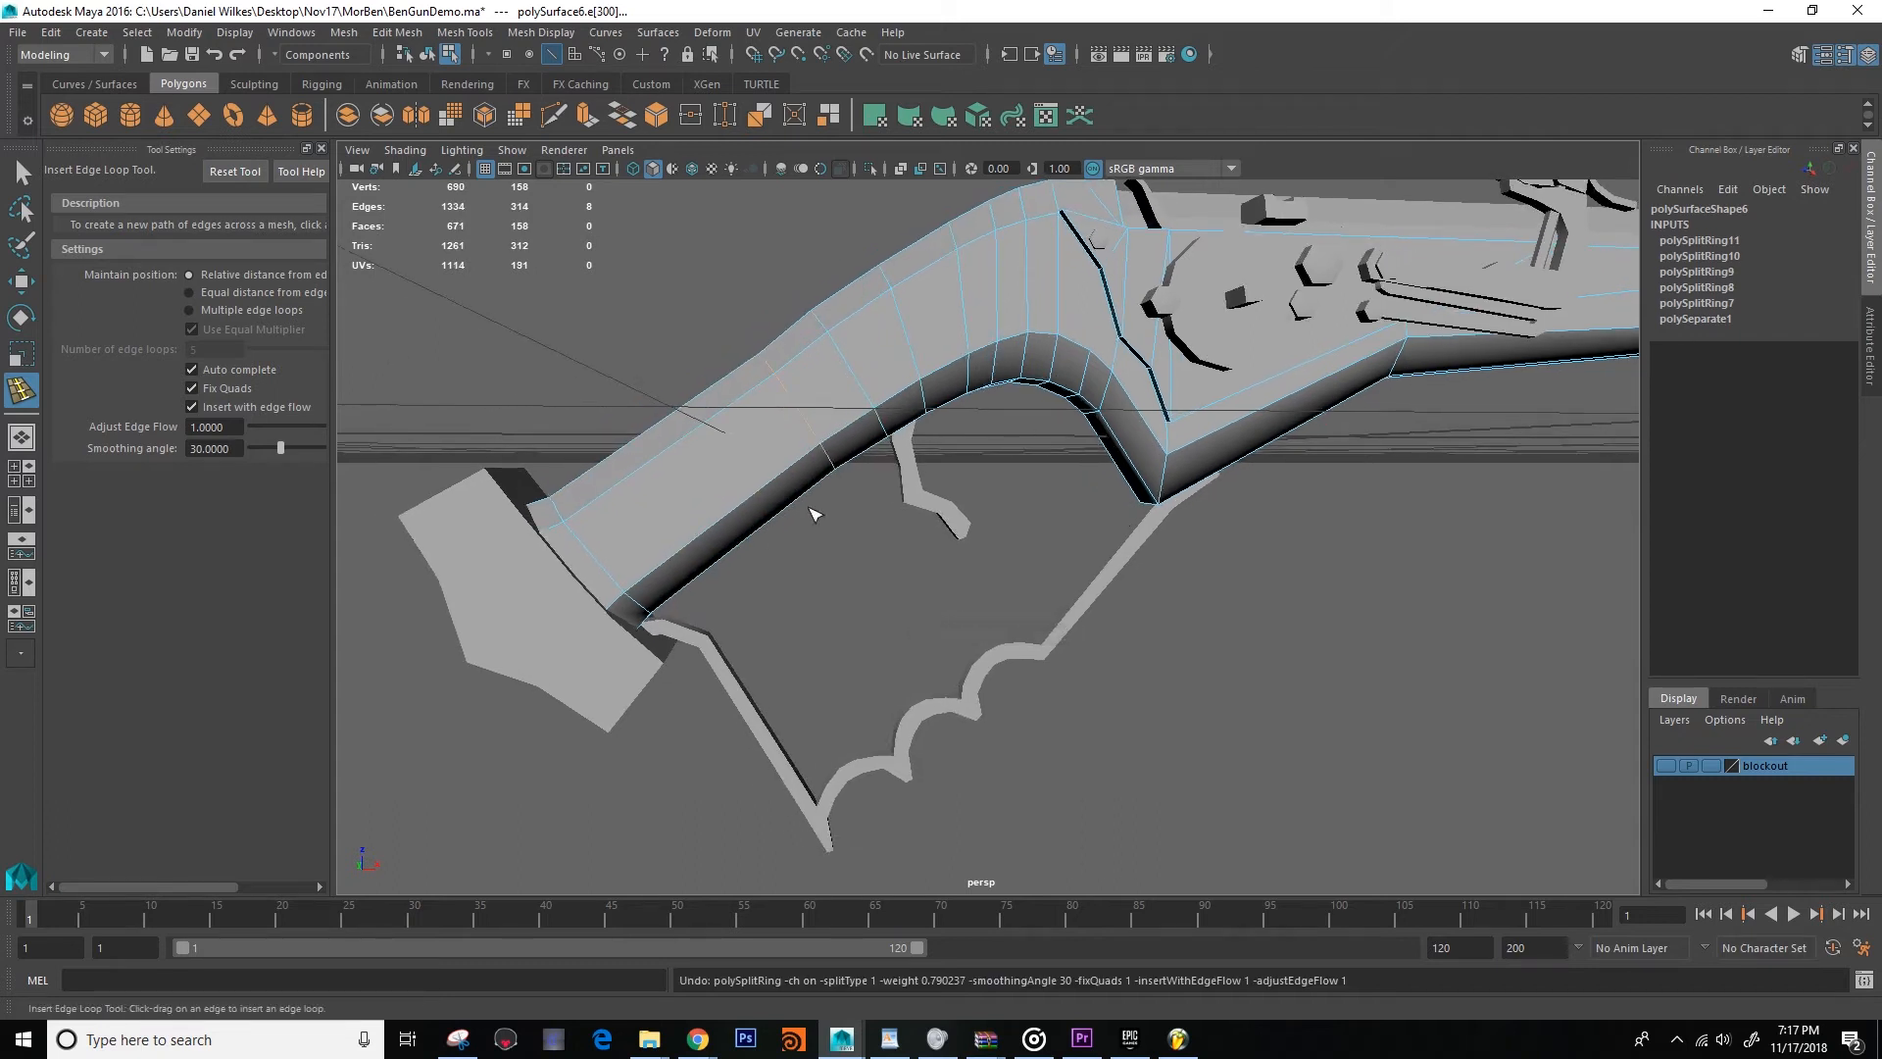
key("ctrl+z")
left_click(870, 664)
left_click_drag(870, 664, 800, 577, "alt")
key("w")
right_click_drag(825, 395, 902, 370)
Inspect the refined stock curve up close and the whole gun from the side and from behind.
scroll(906, 392, "down", 5)
middle_click_drag(931, 417, 823, 450, "alt")
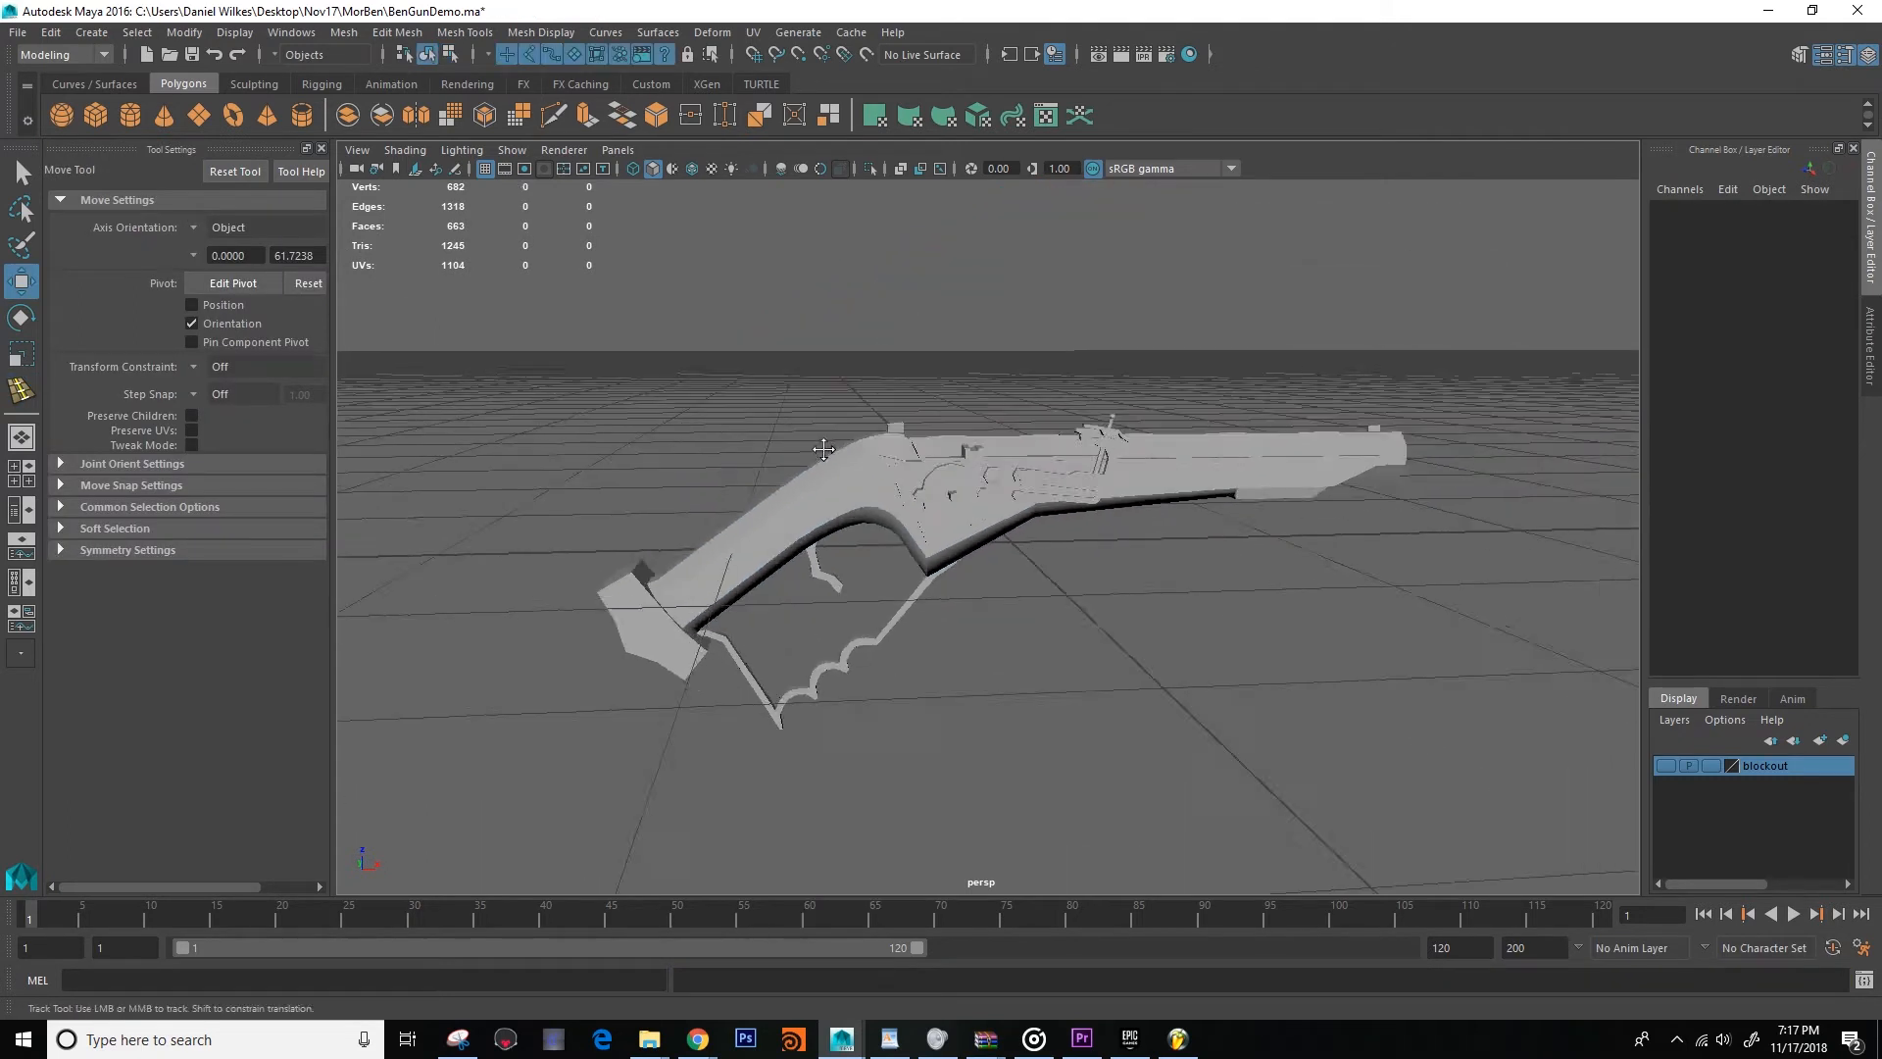
left_click_drag(824, 450, 725, 460, "alt")
scroll(721, 476, "up", 4)
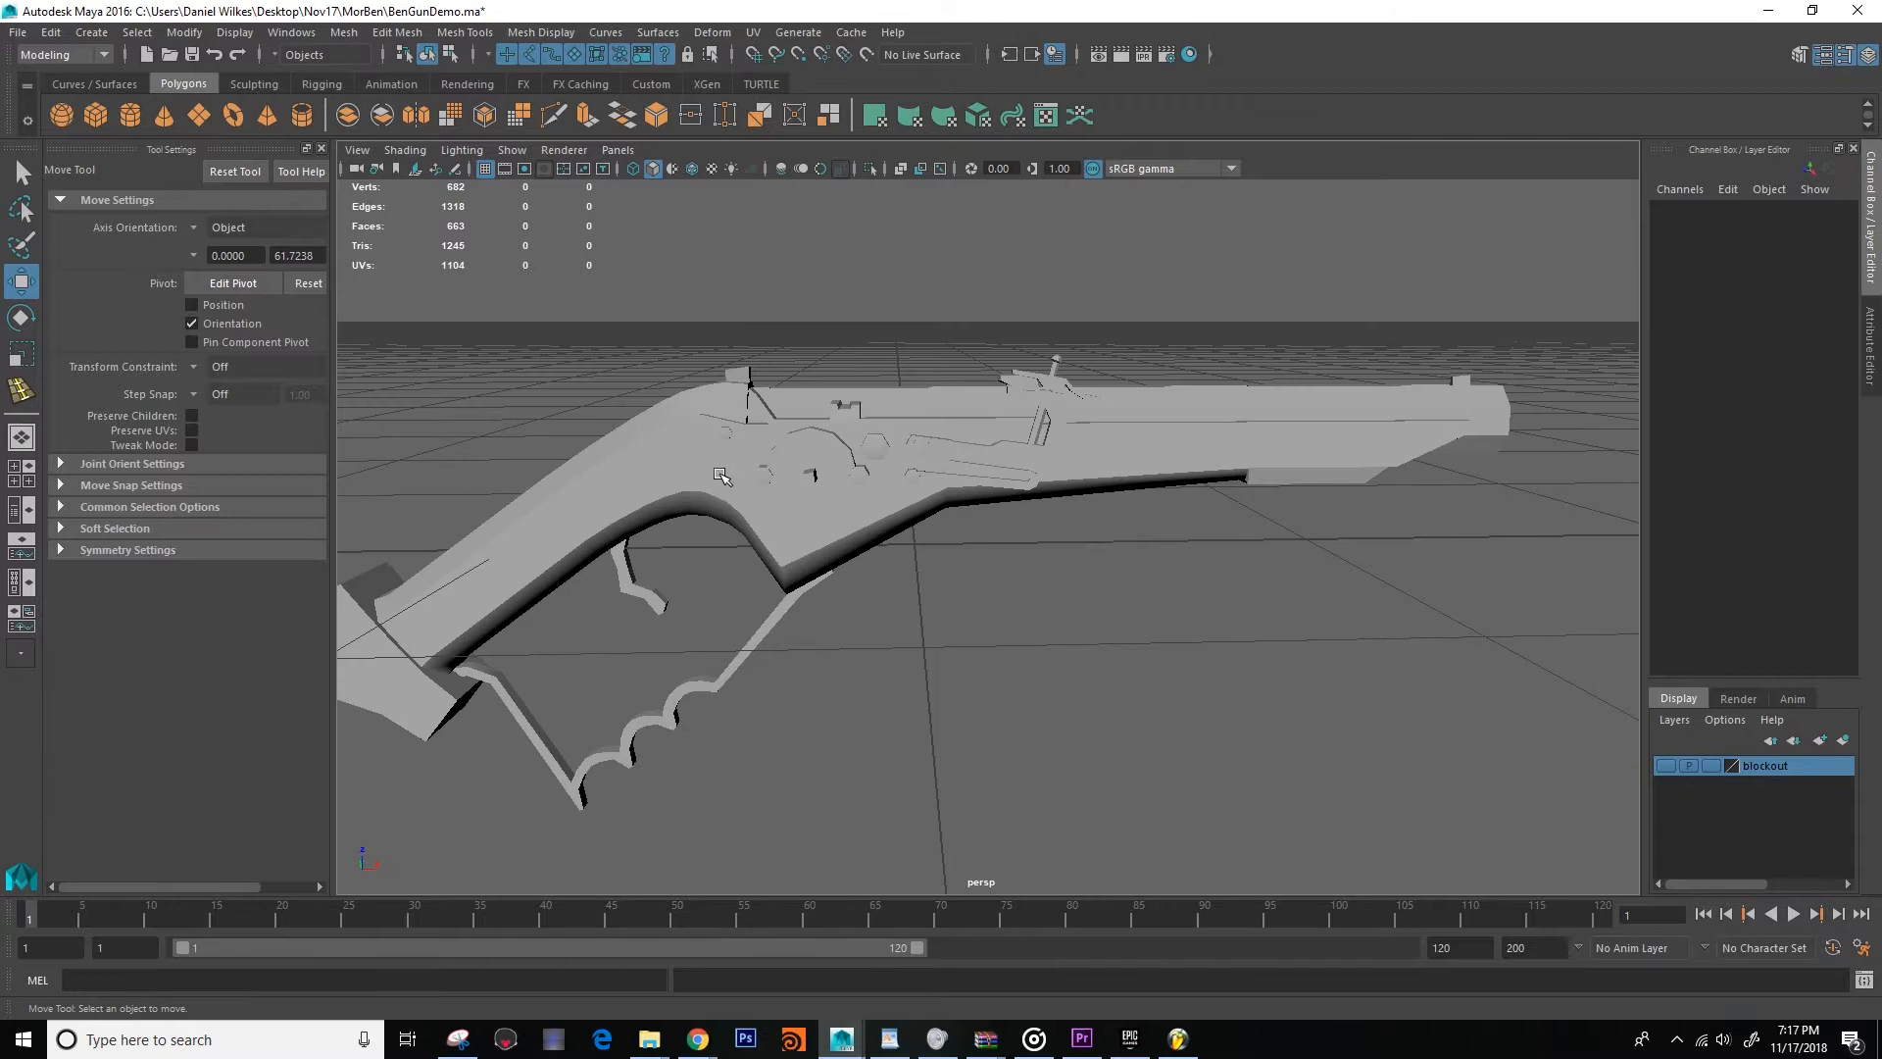
scroll(721, 476, "up", 5)
left_click(833, 463)
scroll(834, 463, "up", 3)
scroll(835, 462, "up", 2)
scroll(817, 453, "down", 2)
left_click_drag(782, 447, 1356, 819, "alt")
left_click(1125, 597)
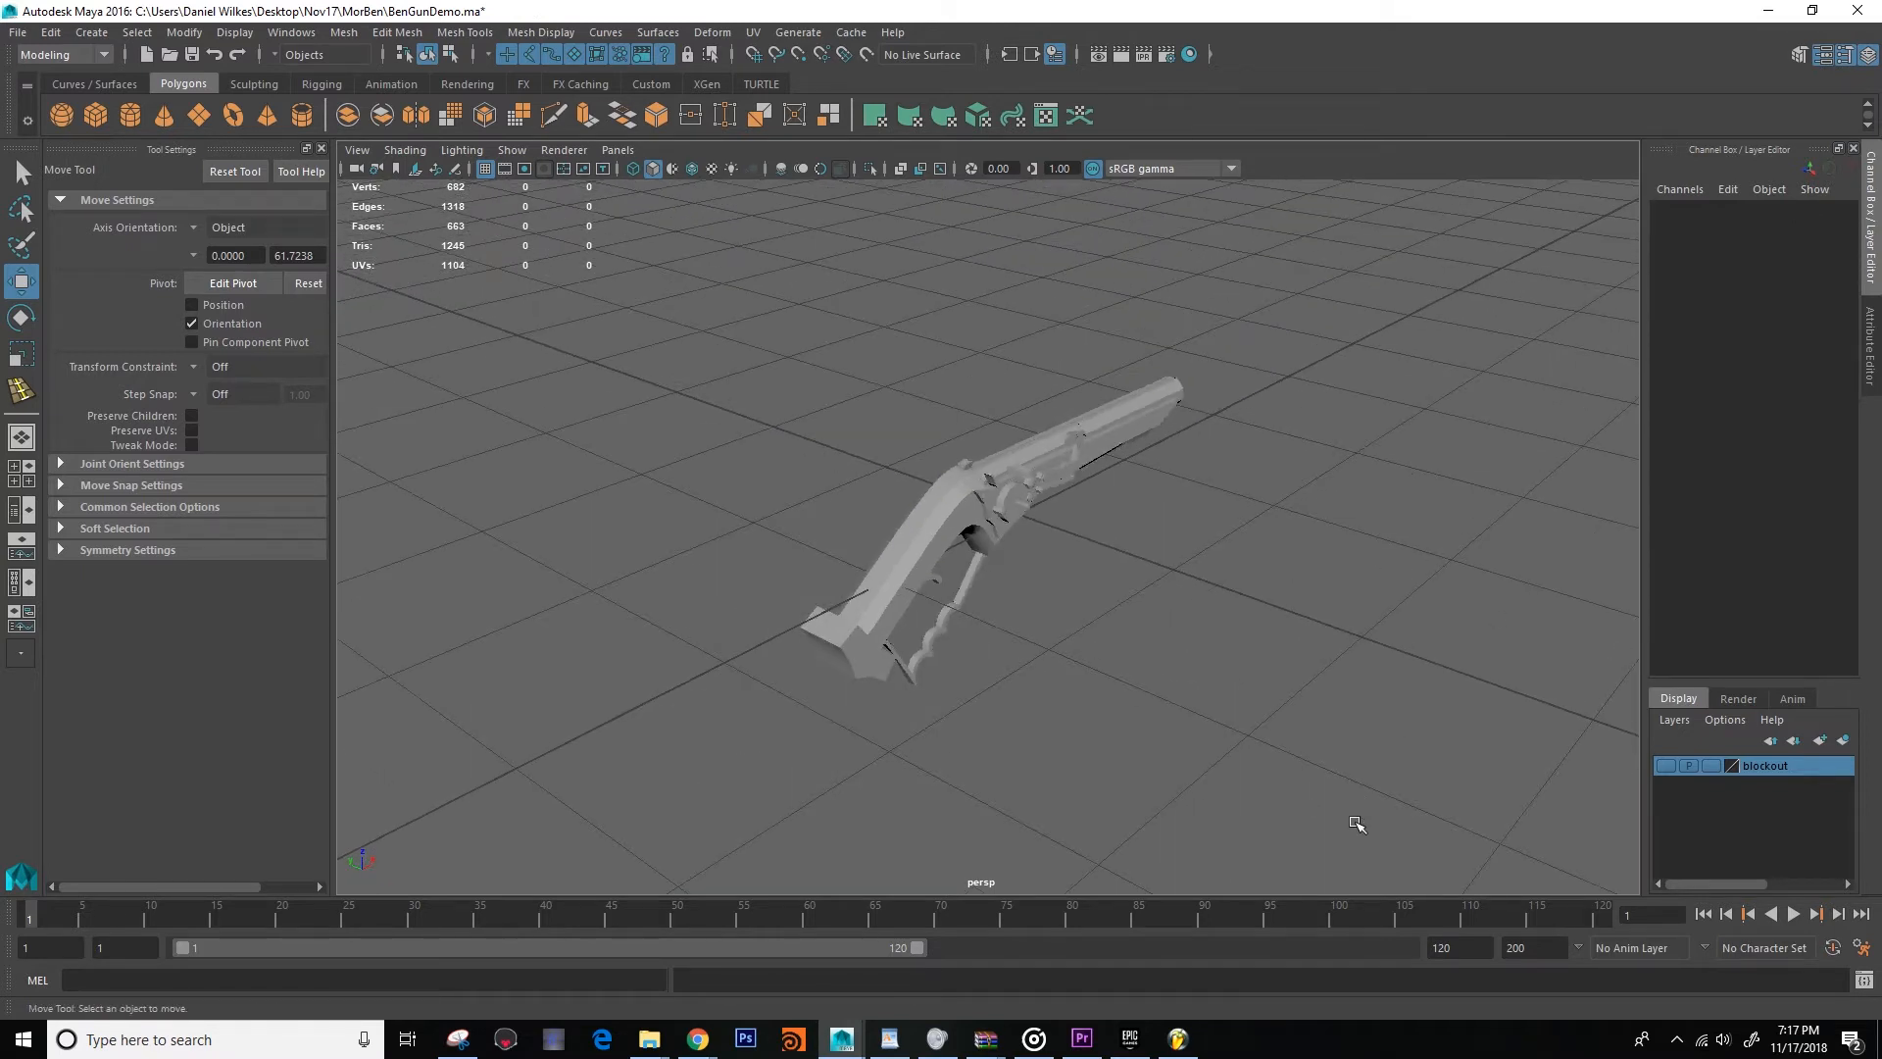
Duplicate the whole gun into a new display layer named lo and hide that layer.
left_click(992, 501)
key("f")
left_click_drag(968, 667, 1612, 792, "alt")
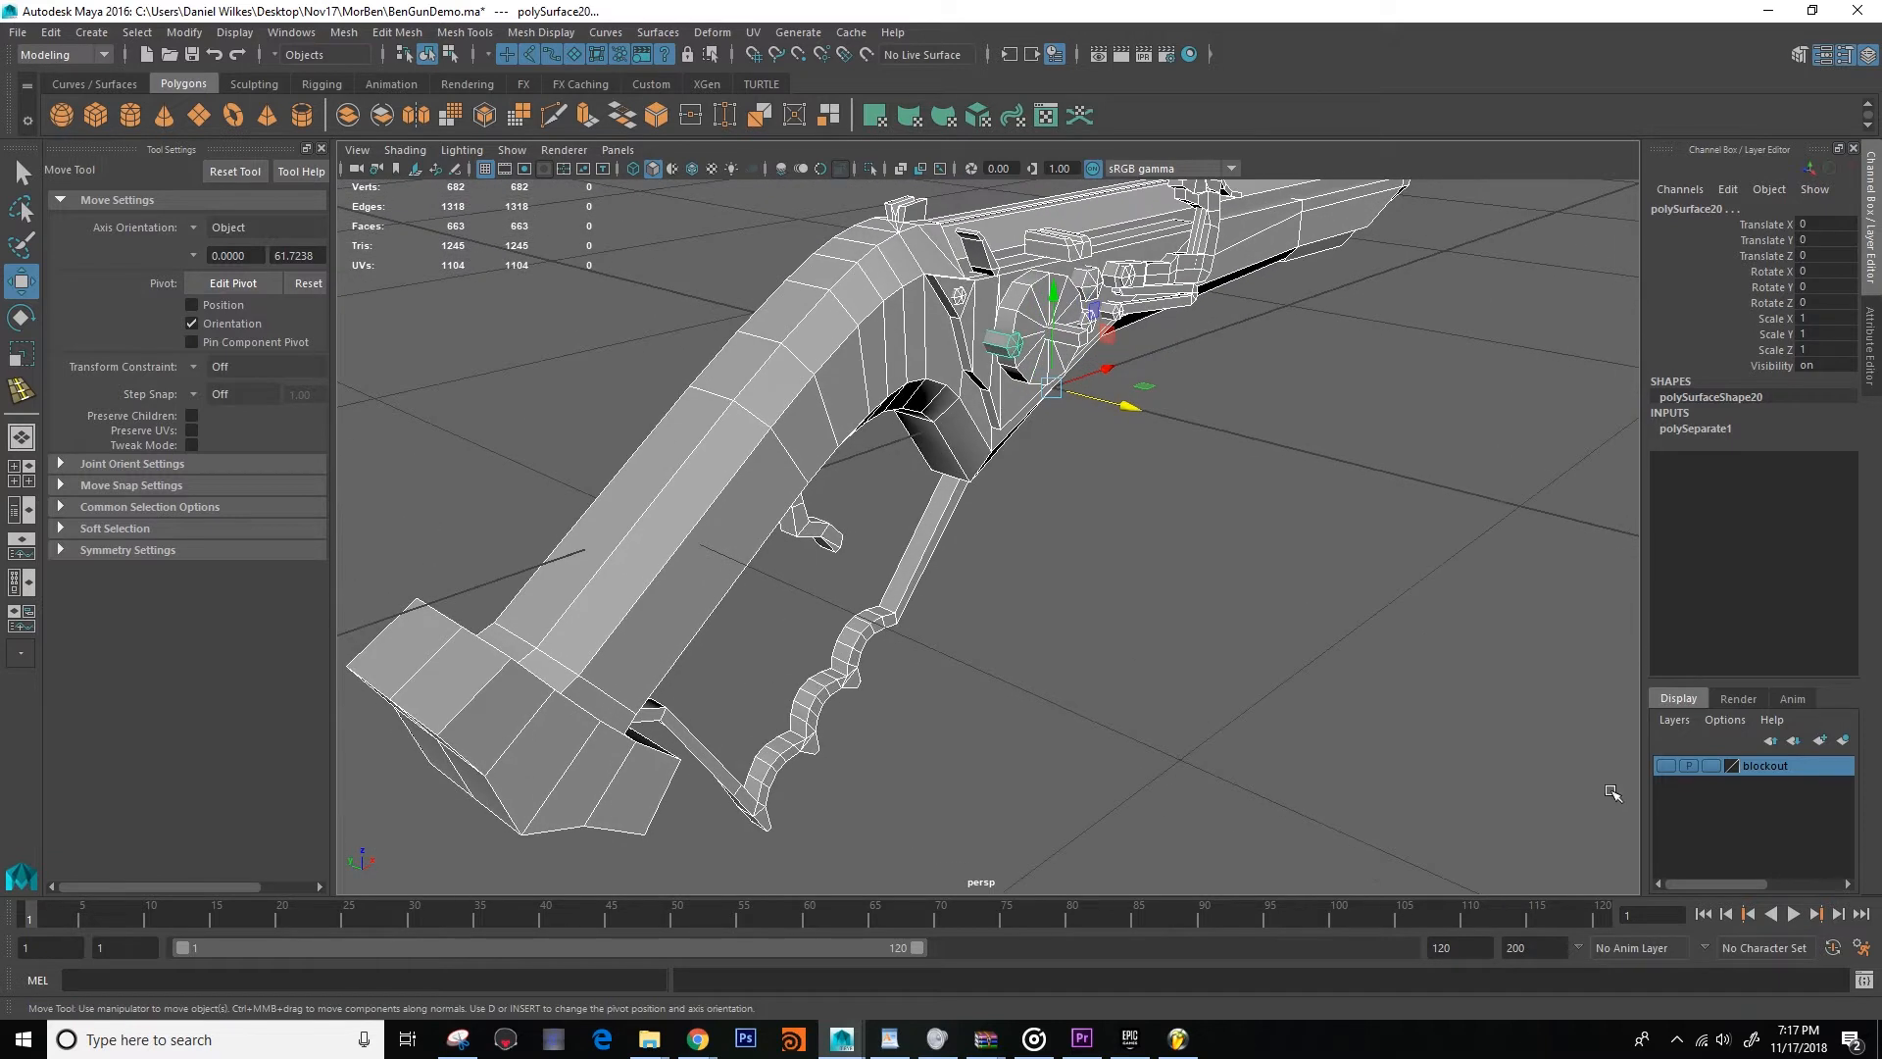
left_click(1836, 741)
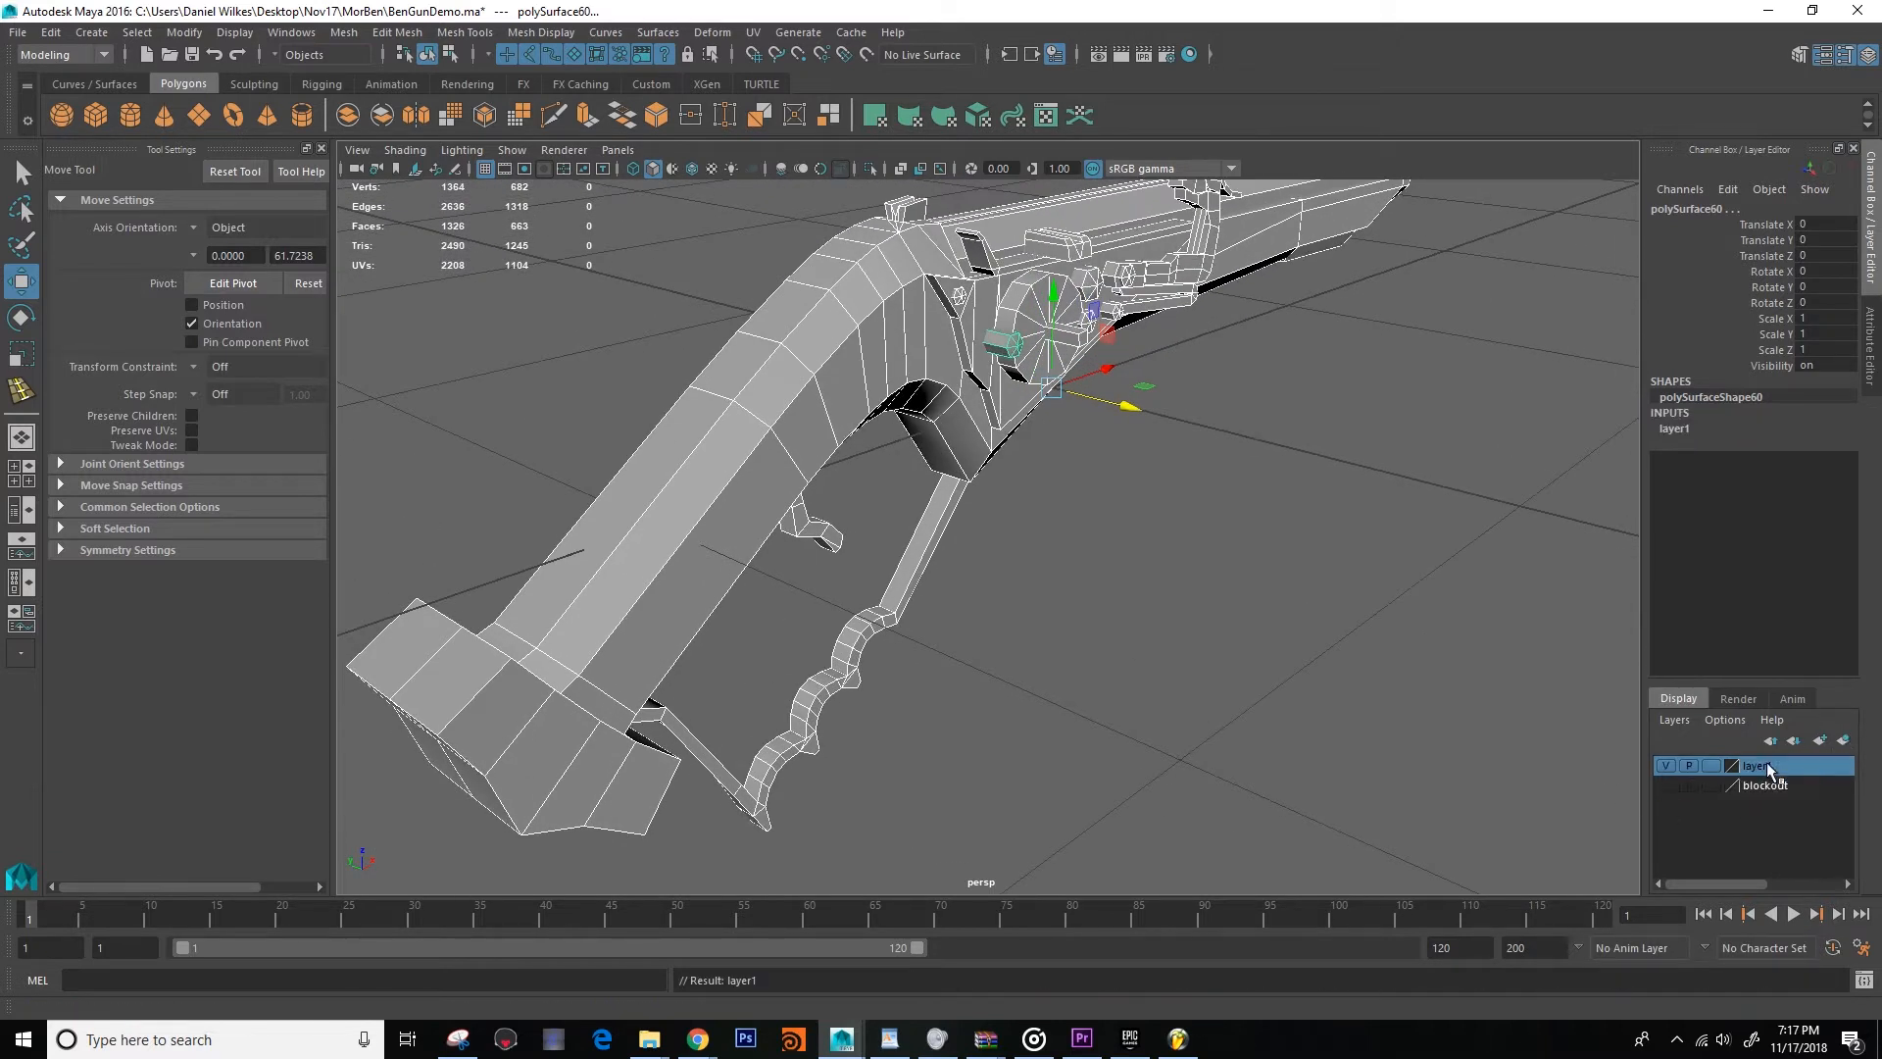
double_click(1765, 766)
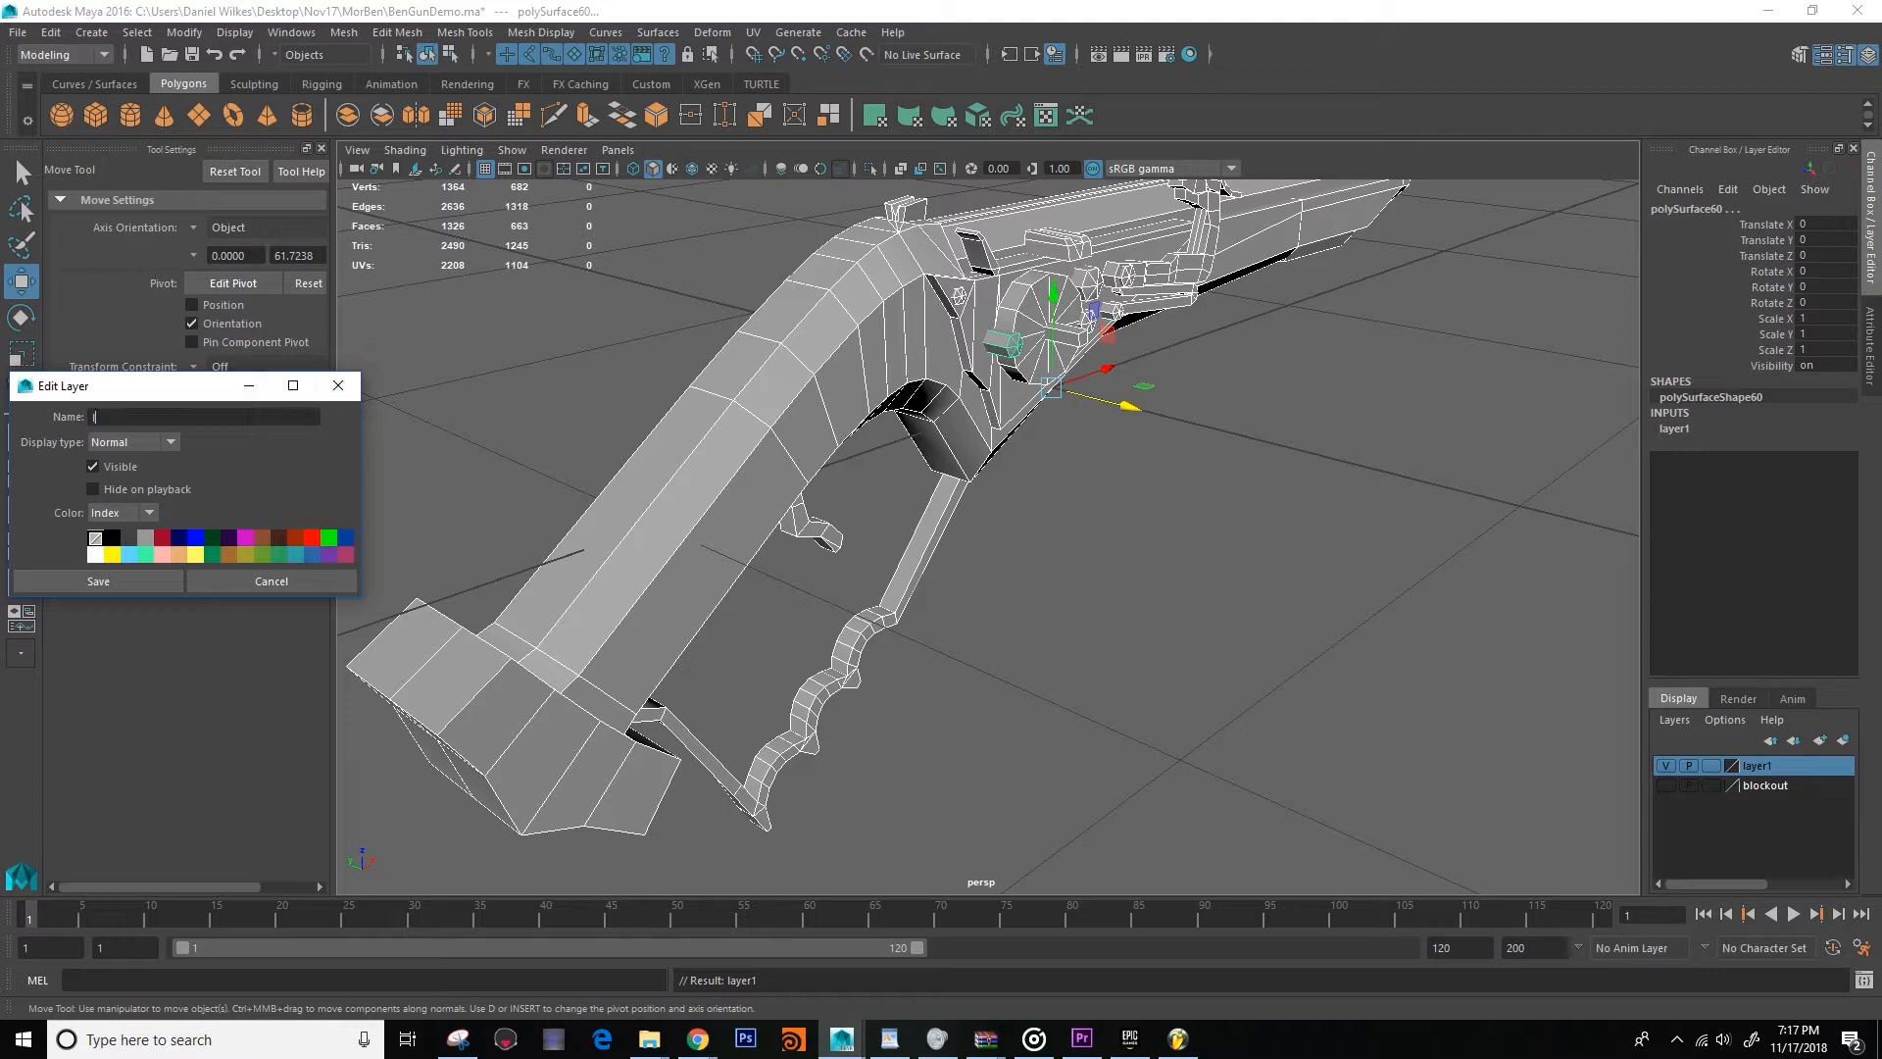
left_click(104, 581)
left_click(1672, 768)
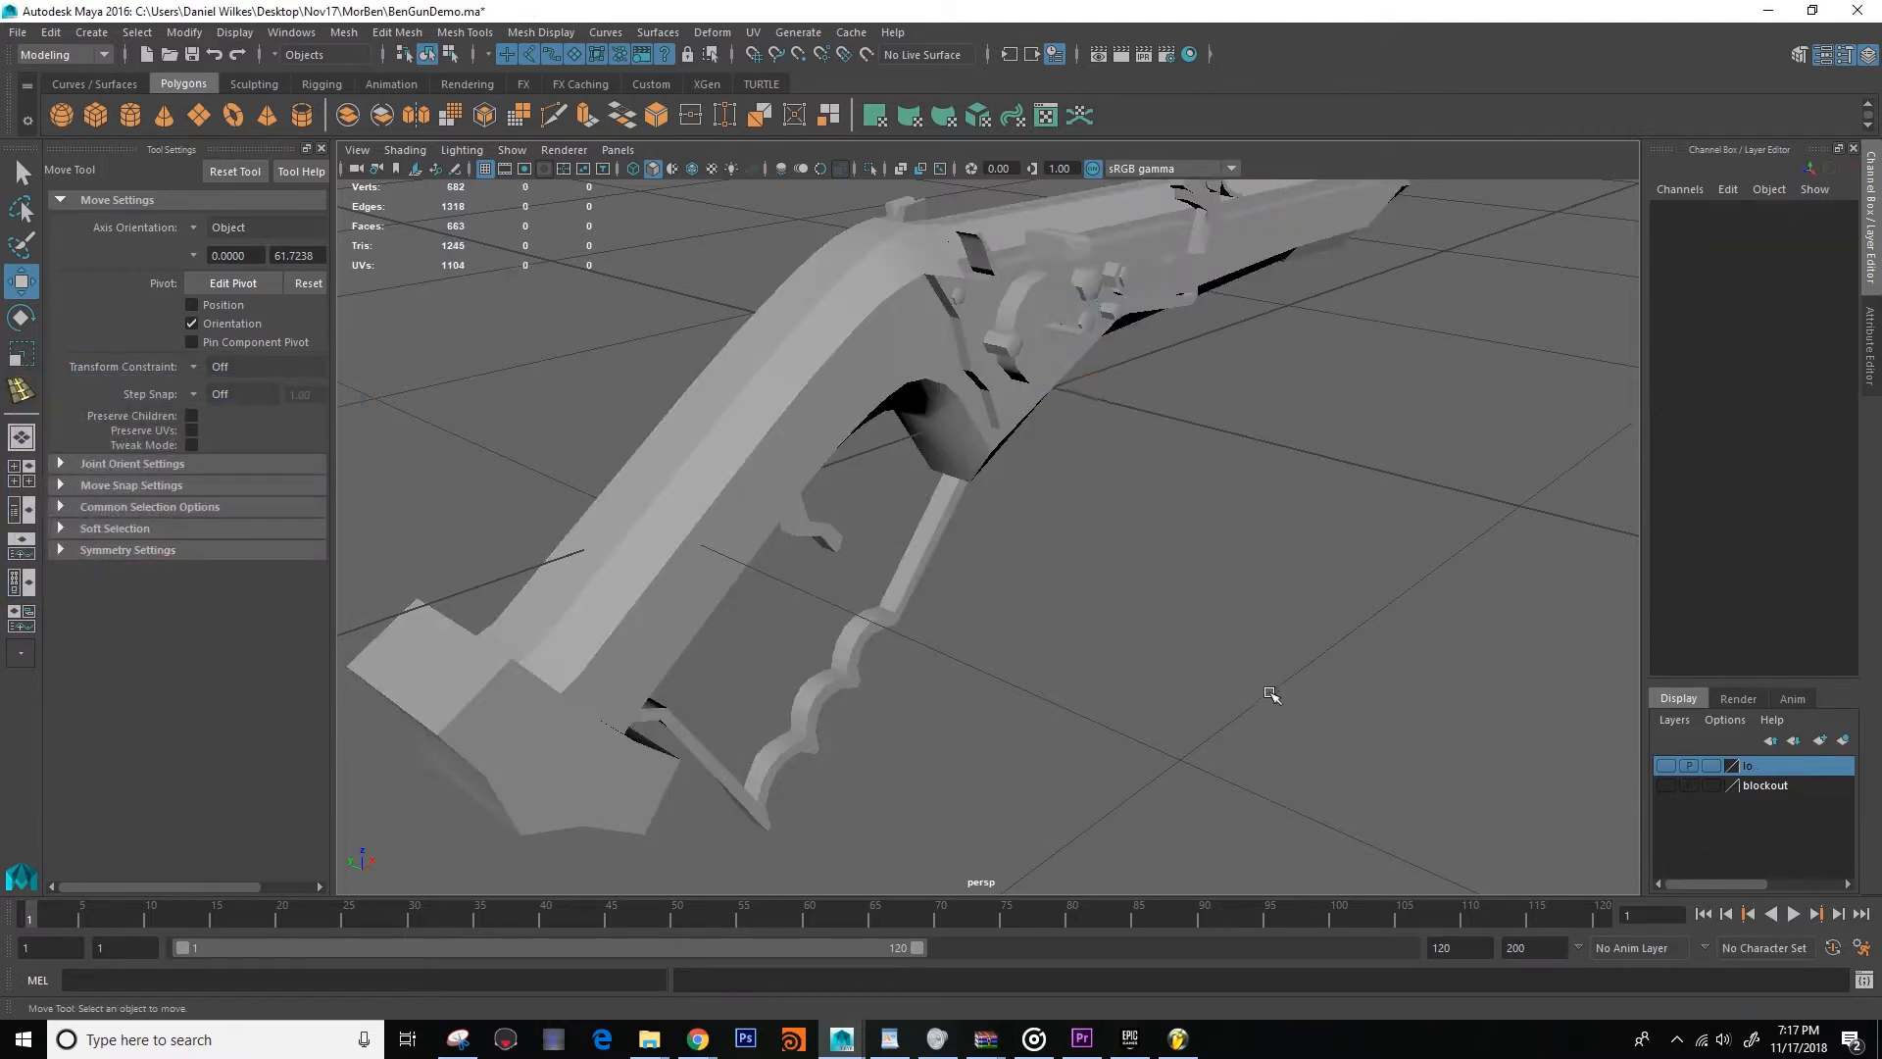
Put the remaining original gun pieces into a new display layer named hi.
scroll(1424, 760, "down", 5)
left_click(1845, 742)
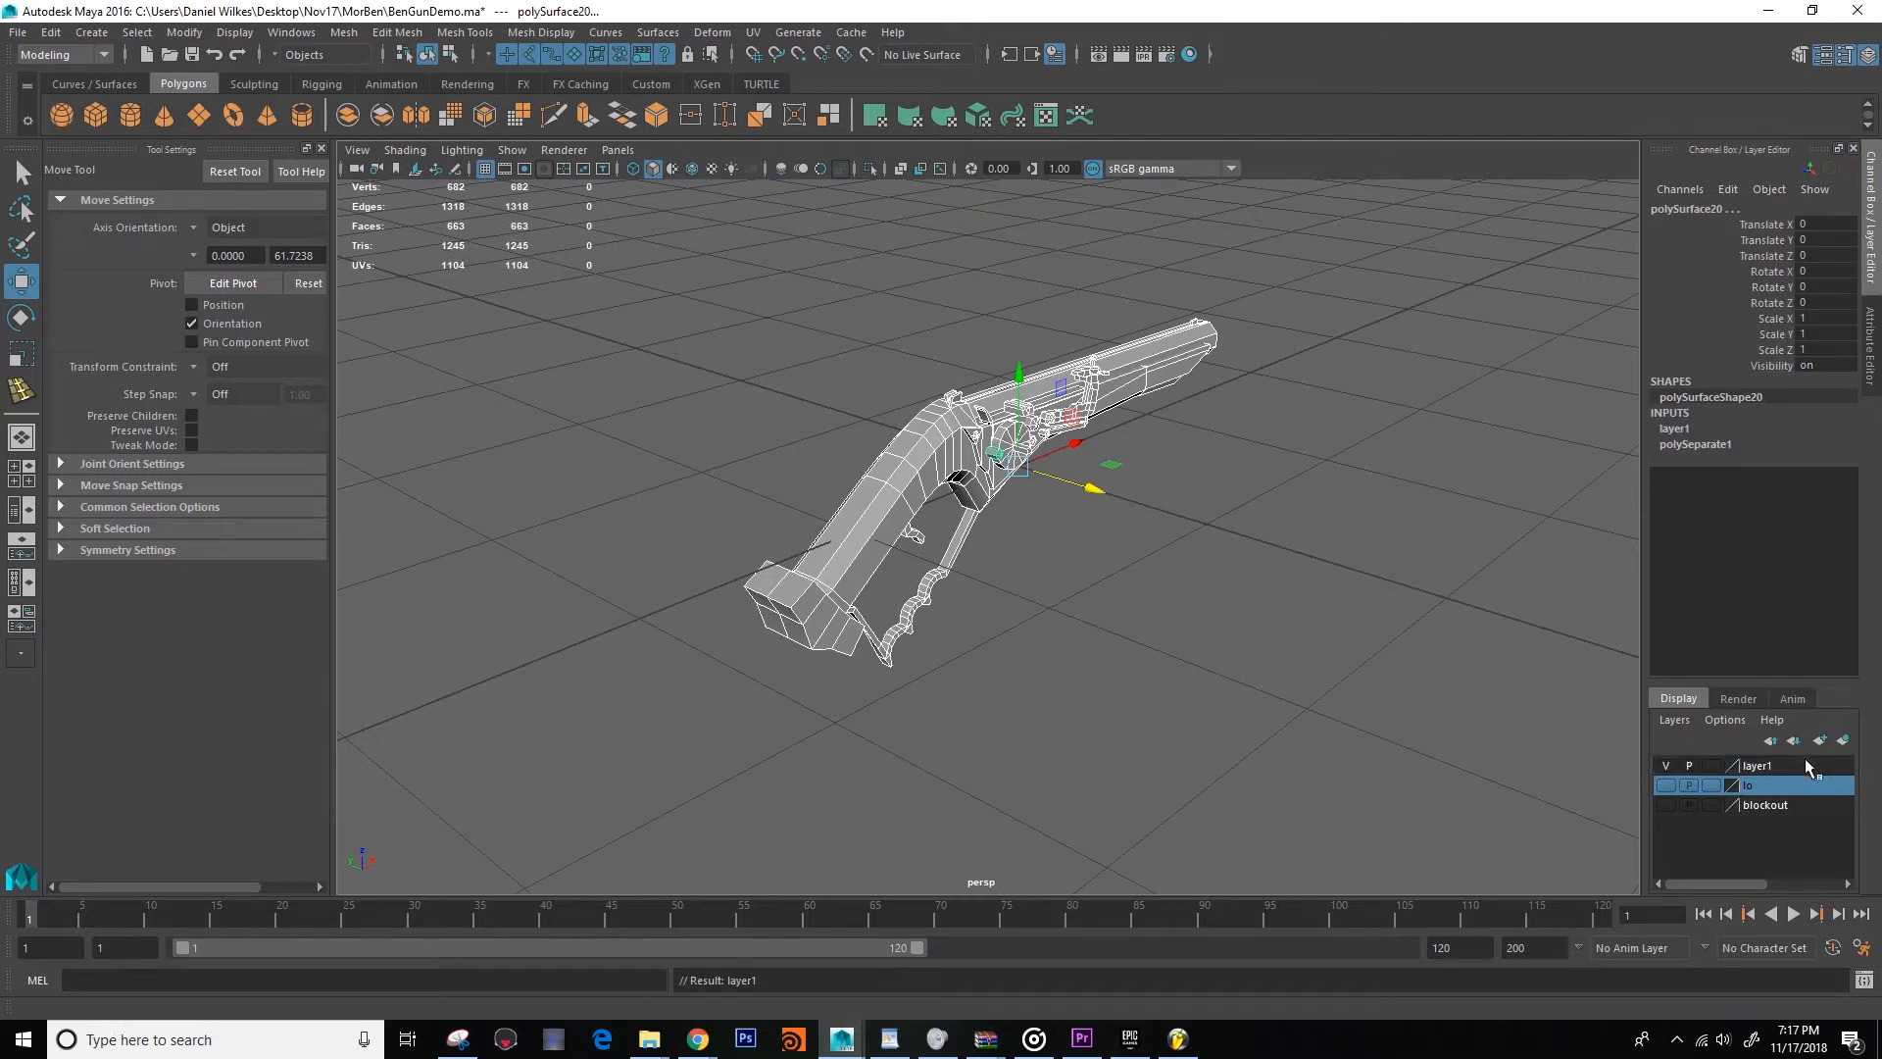
double_click(1804, 768)
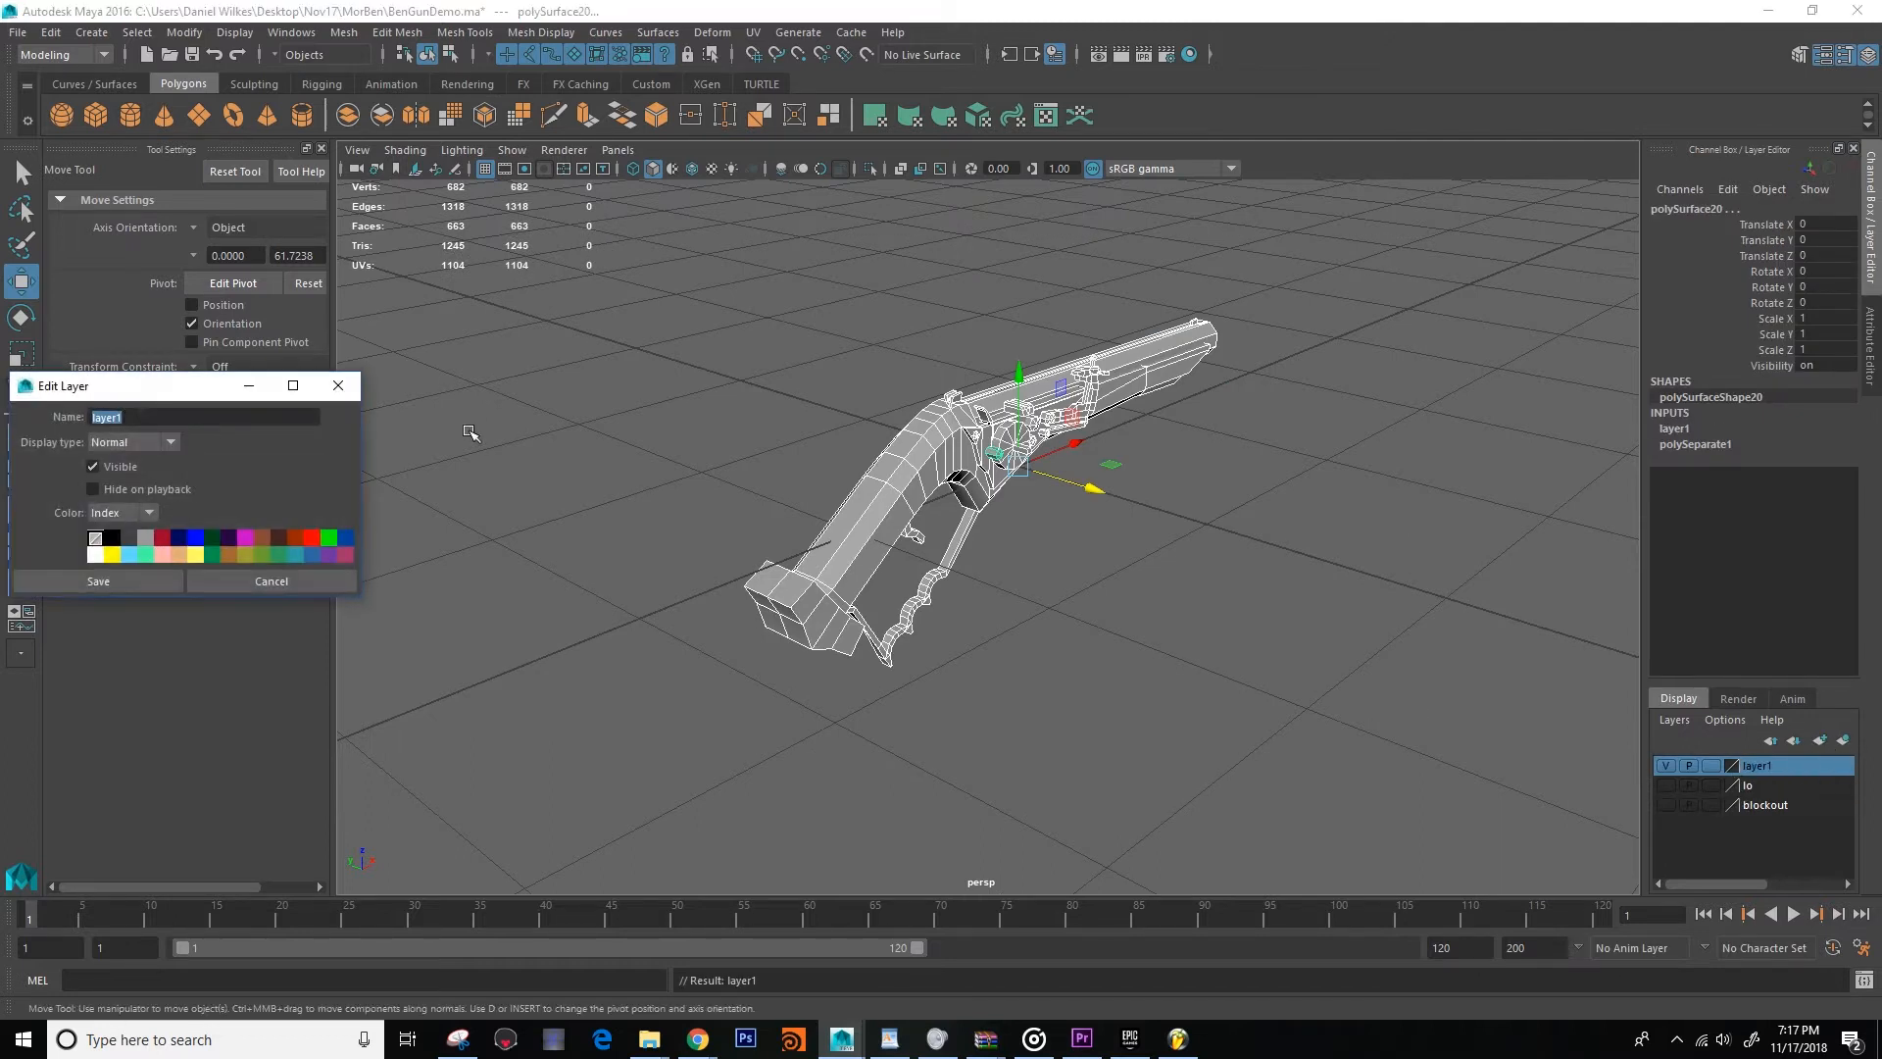
left_click(105, 585)
Assign a new Lambert material to the selected gun and set its color to a saturated orange.
left_click_drag(1274, 637, 1639, 748, "alt")
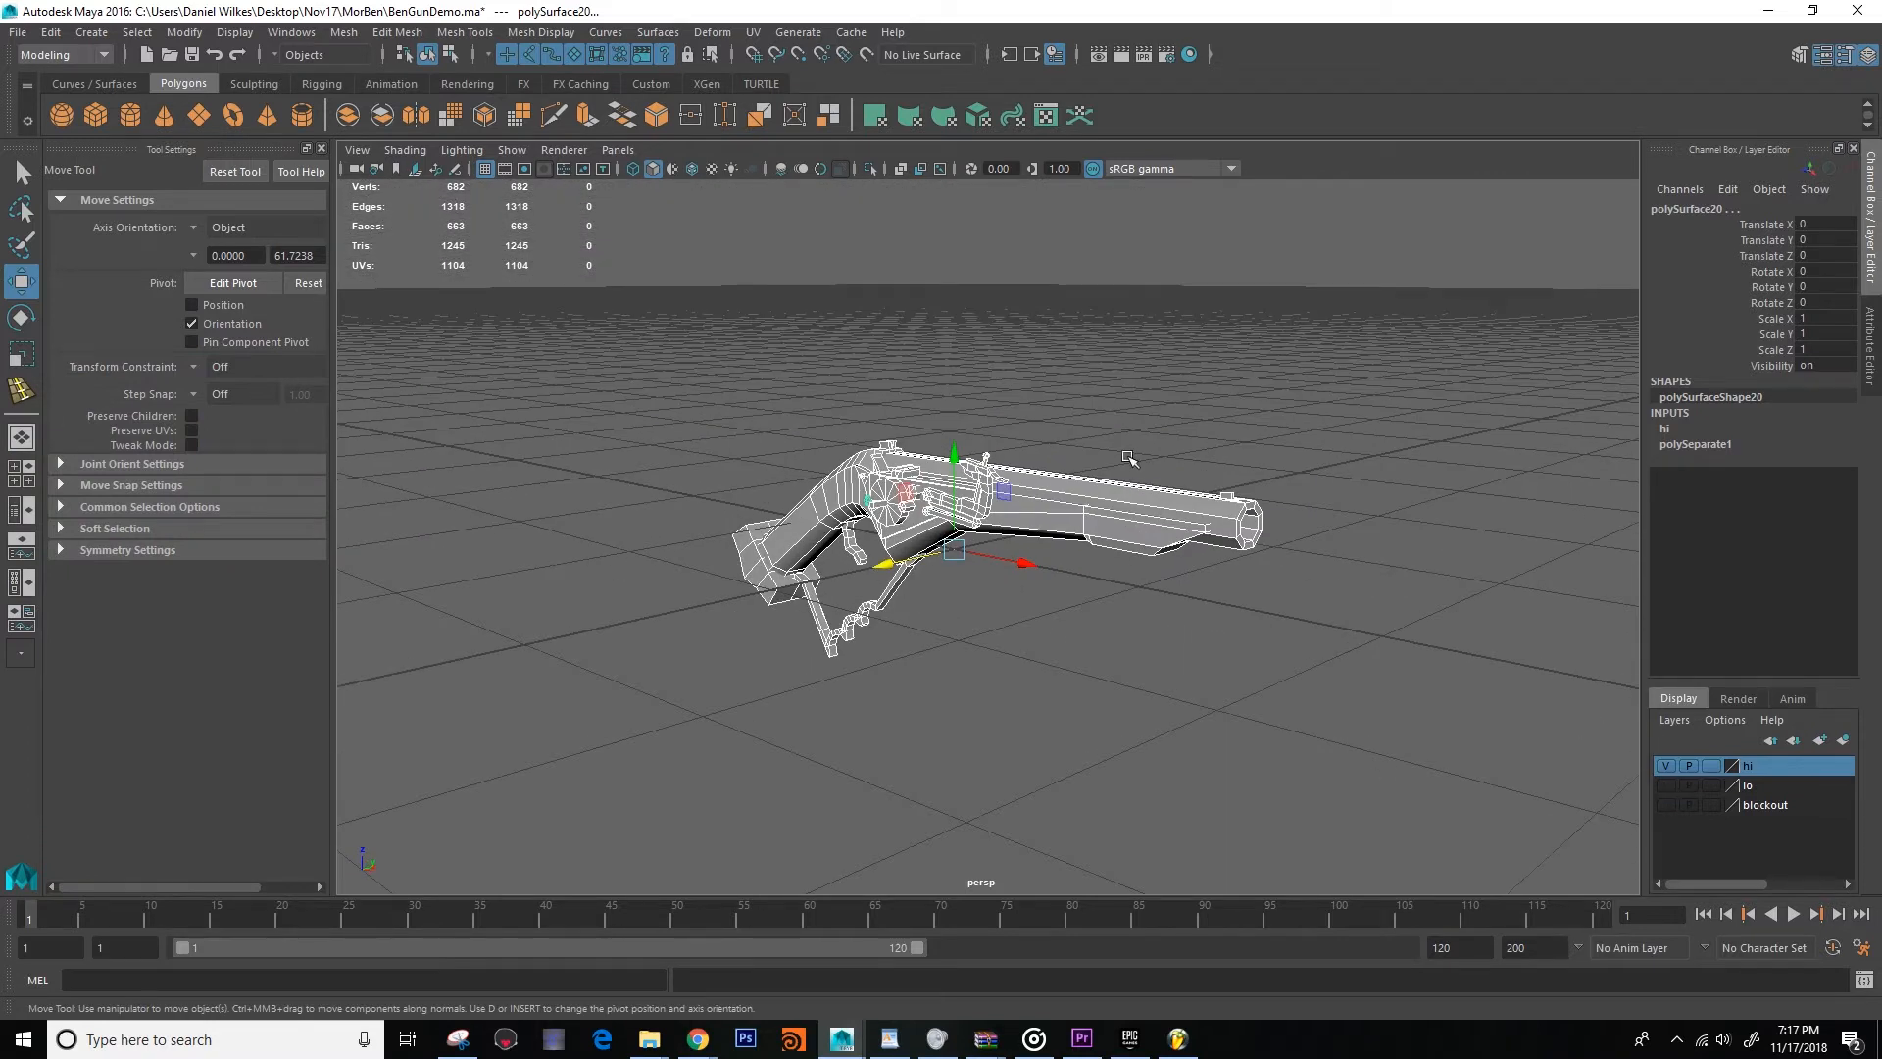
right_click_drag(1086, 512, 1078, 946)
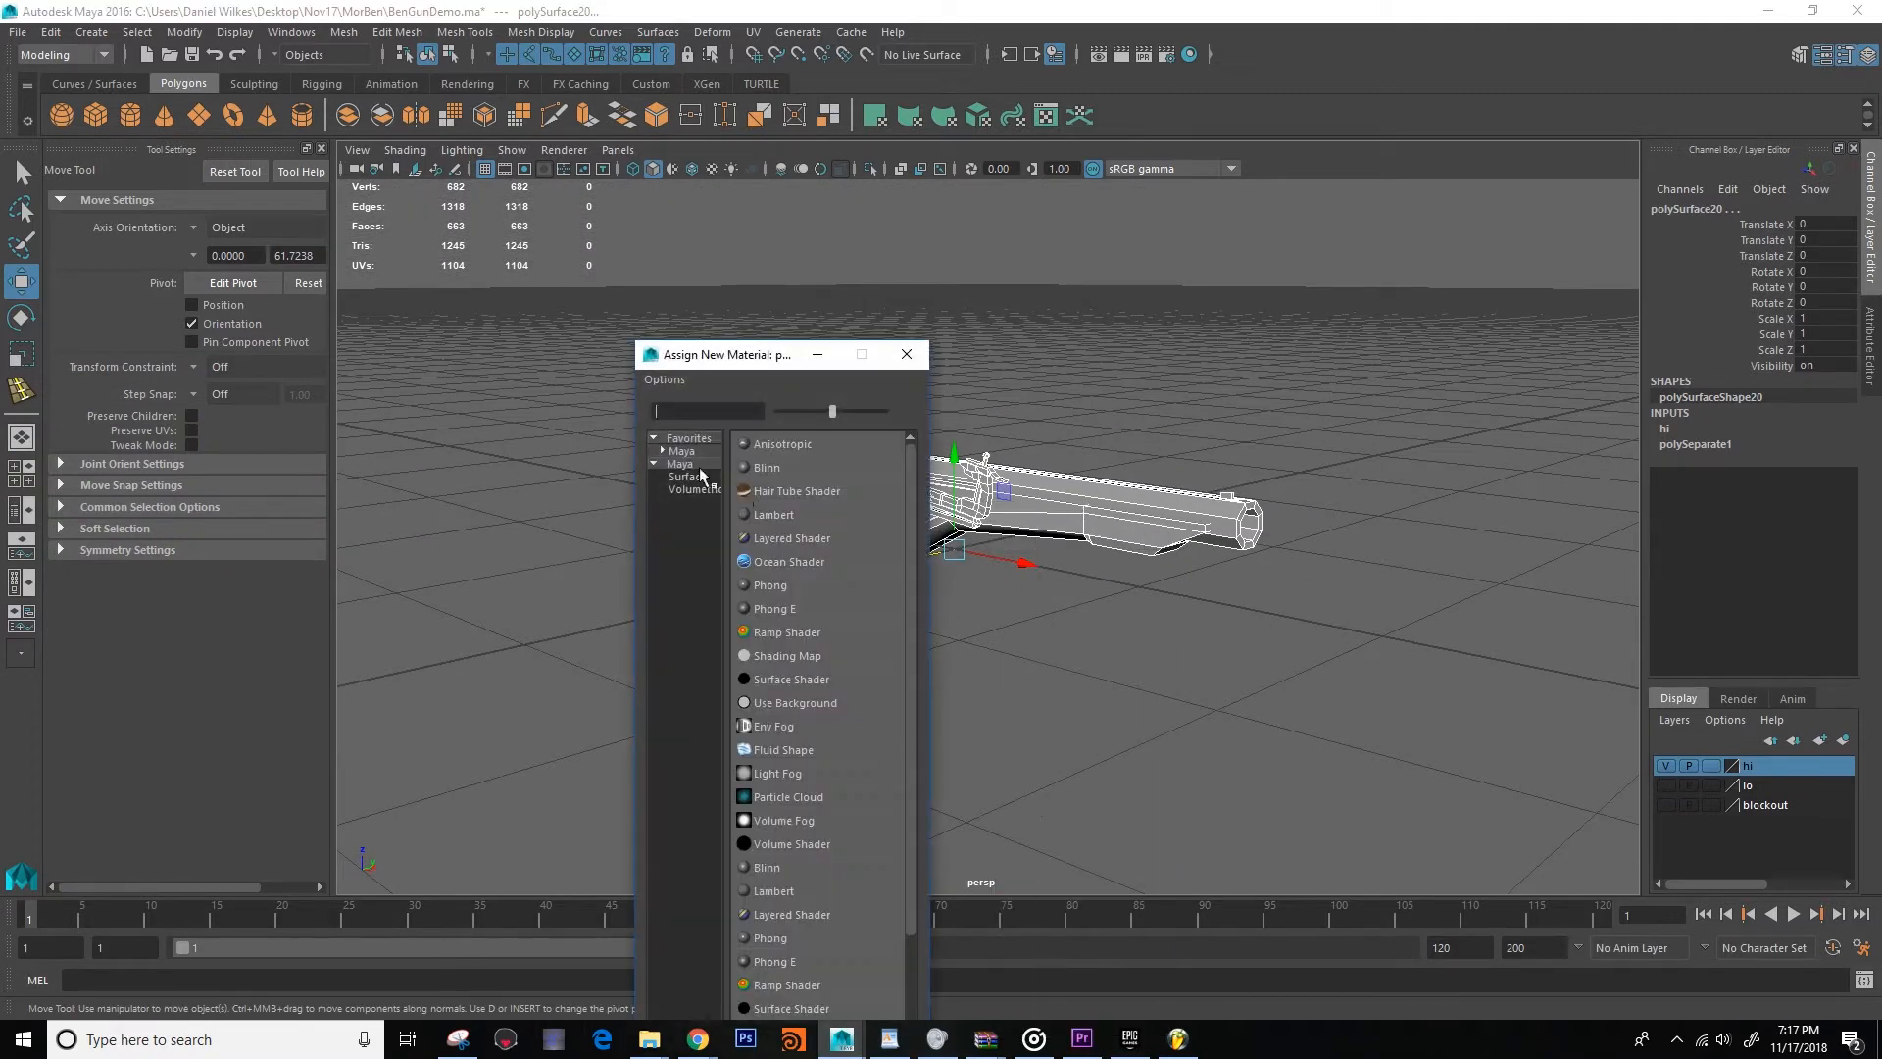
left_click(773, 516)
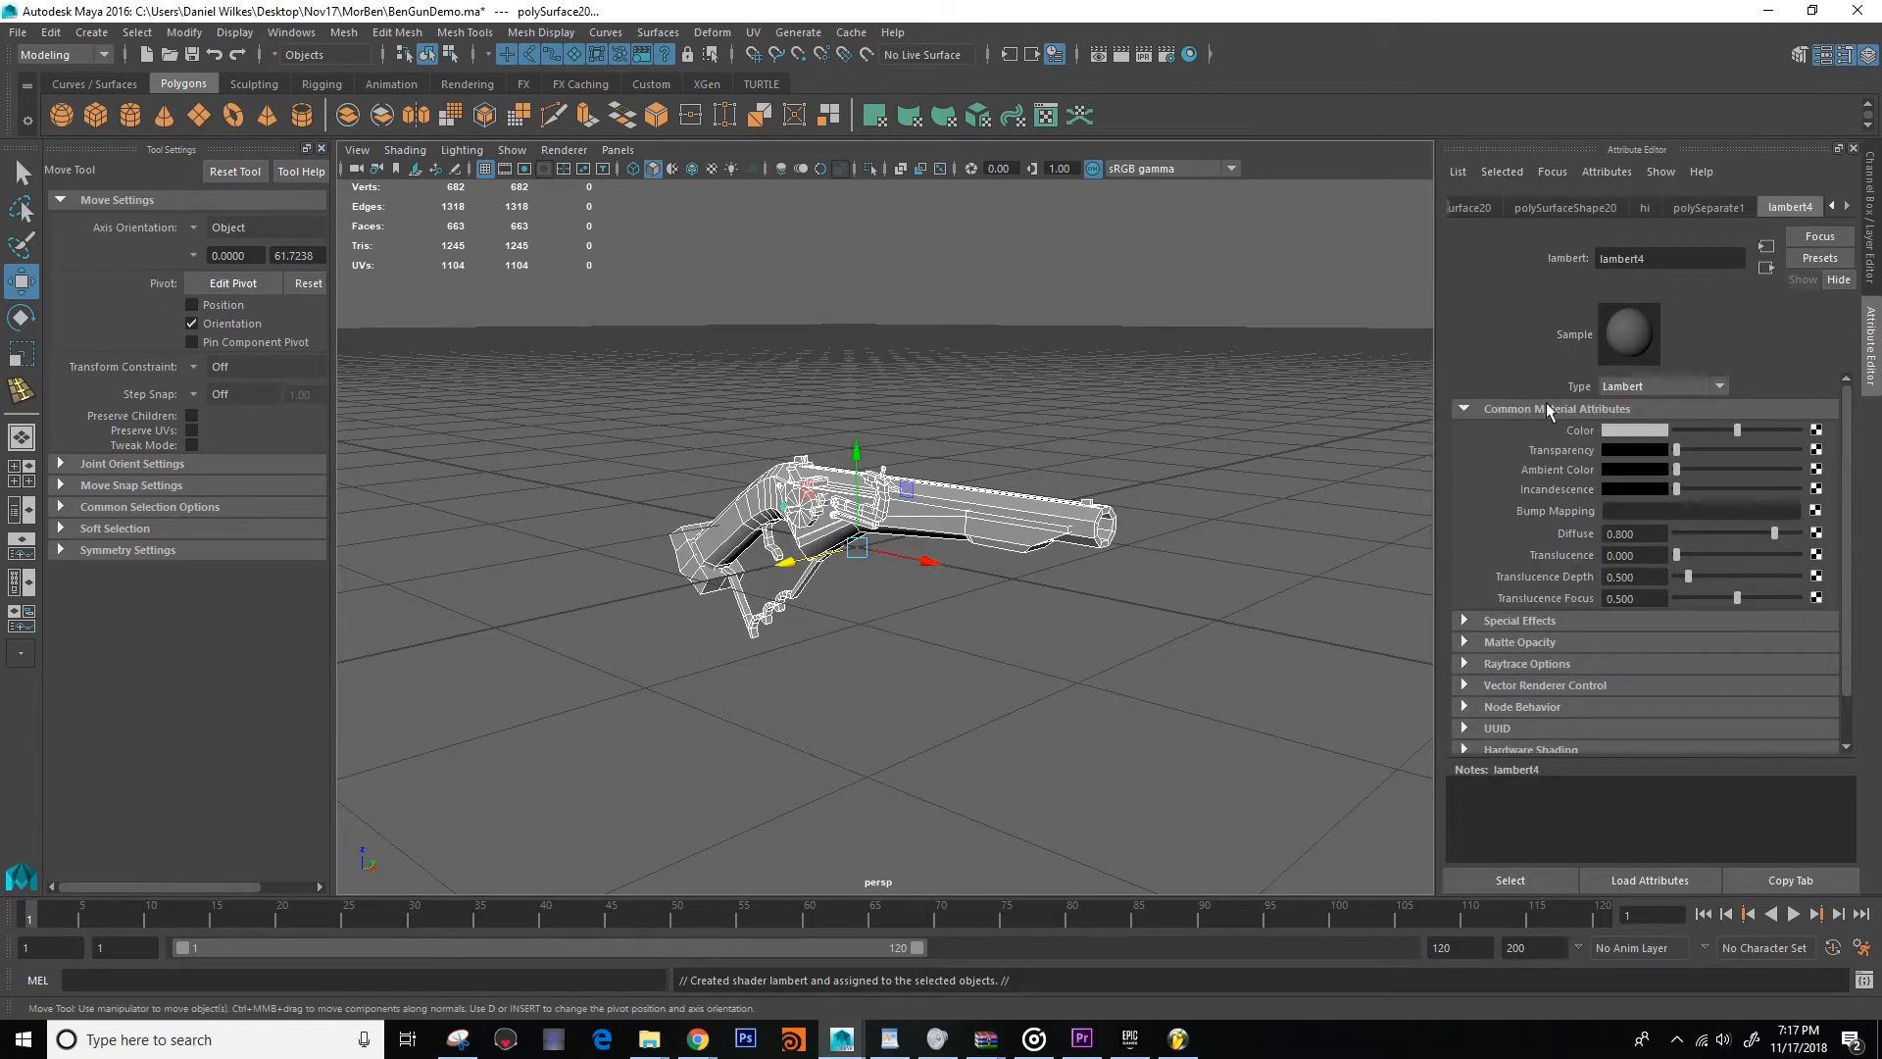
left_click(1638, 433)
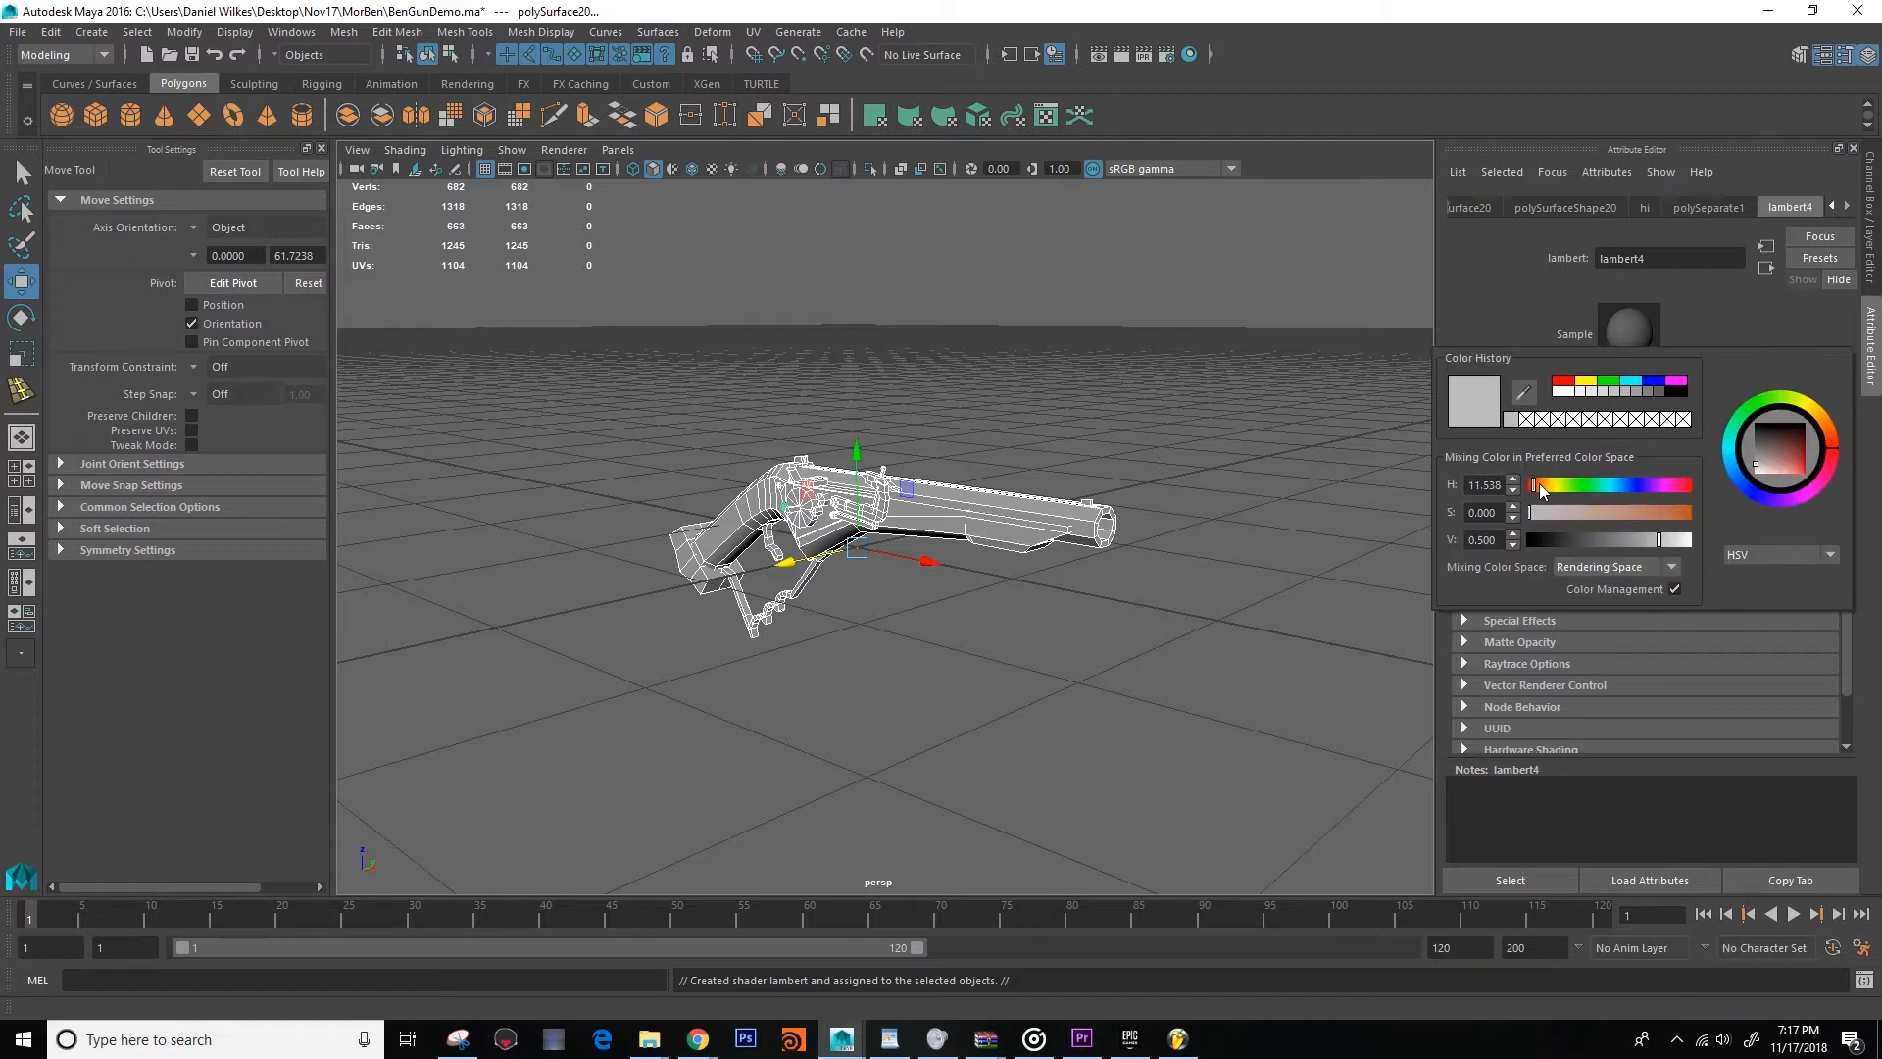
left_click_drag(1598, 511, 1677, 511)
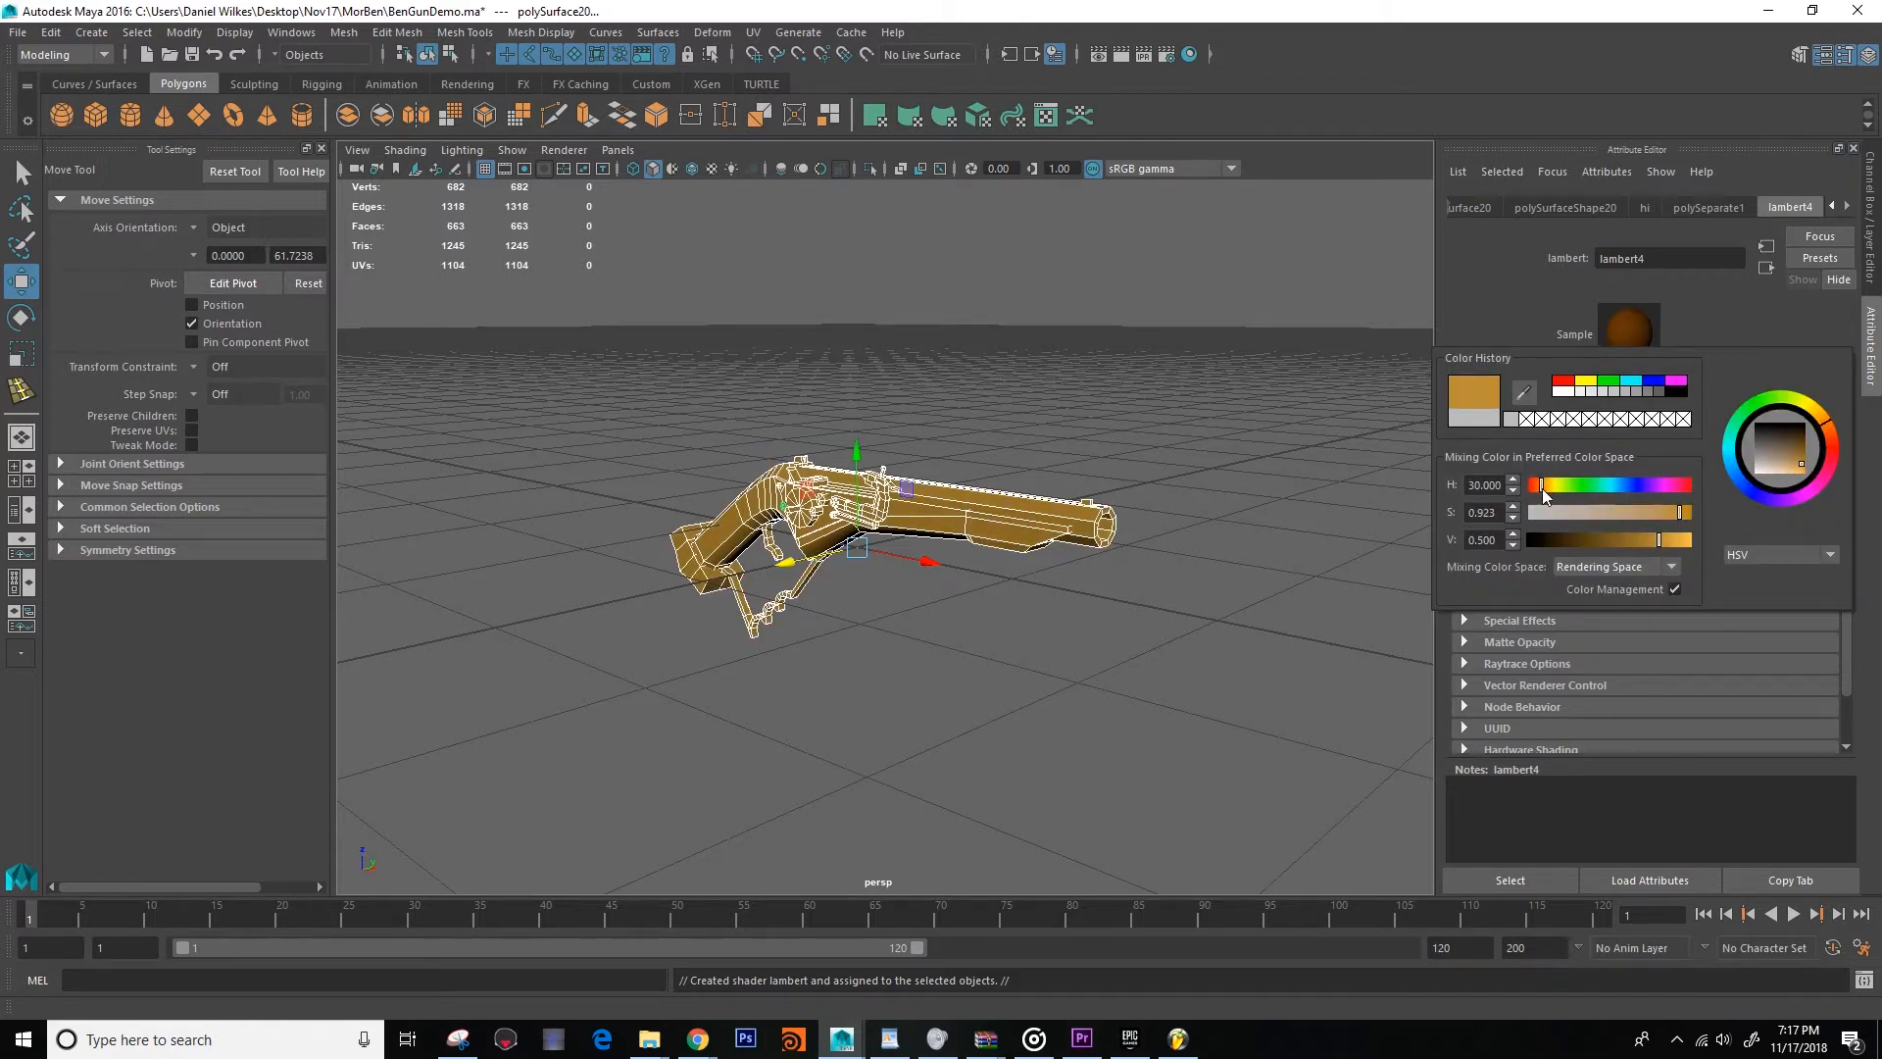
left_click(899, 617)
Inspect the orange gun from above and behind, then close in on the finger guard.
left_click_drag(899, 618, 1004, 491, "alt")
scroll(1033, 606, "up", 5)
scroll(1034, 606, "down", 6)
scroll(924, 437, "up", 5)
scroll(925, 437, "down", 3)
left_click_drag(924, 437, 985, 499, "alt")
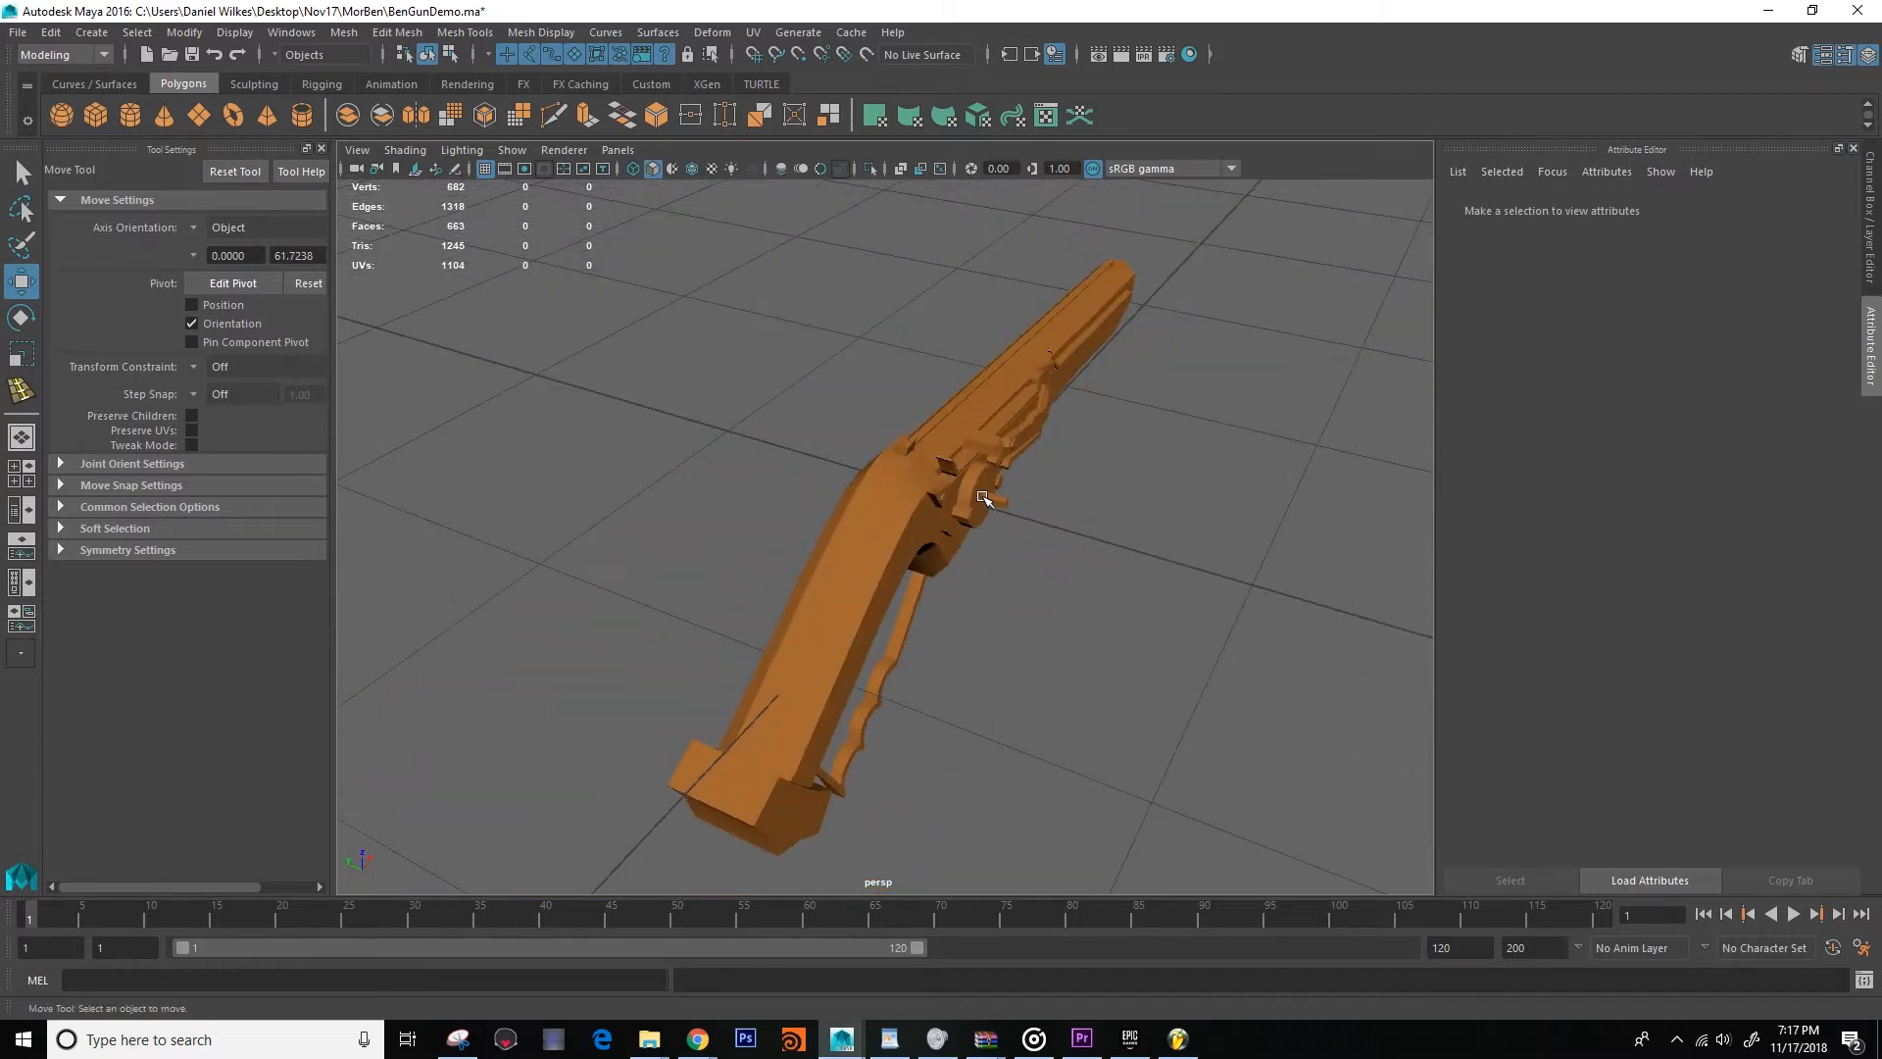
scroll(1037, 538, "up", 5)
left_click_drag(1037, 538, 895, 445, "alt")
Switch the finger guard to vertex editing and examine where its two ends meet the gun body.
left_click(932, 491)
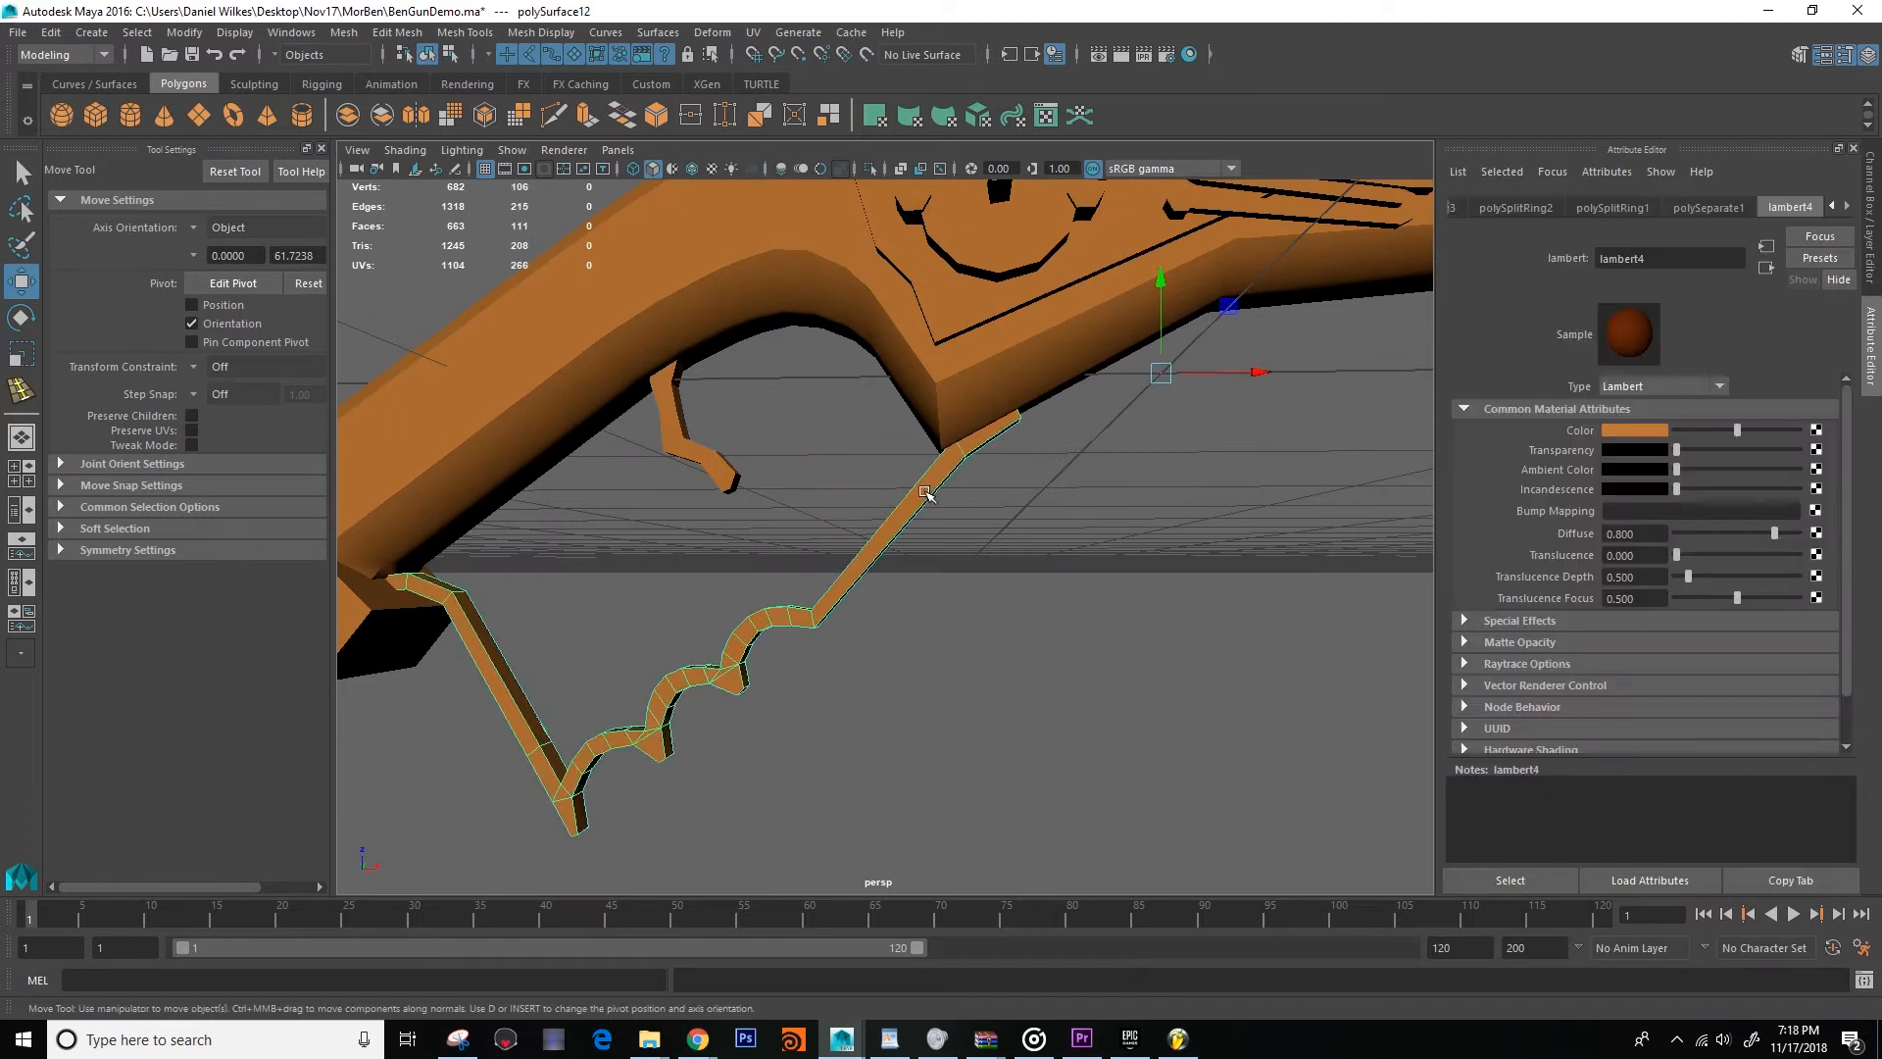
scroll(912, 538, "up", 6)
right_click_drag(923, 527, 707, 439)
left_click_drag(756, 373, 920, 496, "alt")
middle_click_drag(920, 496, 1064, 616, "alt")
scroll(950, 613, "down", 5)
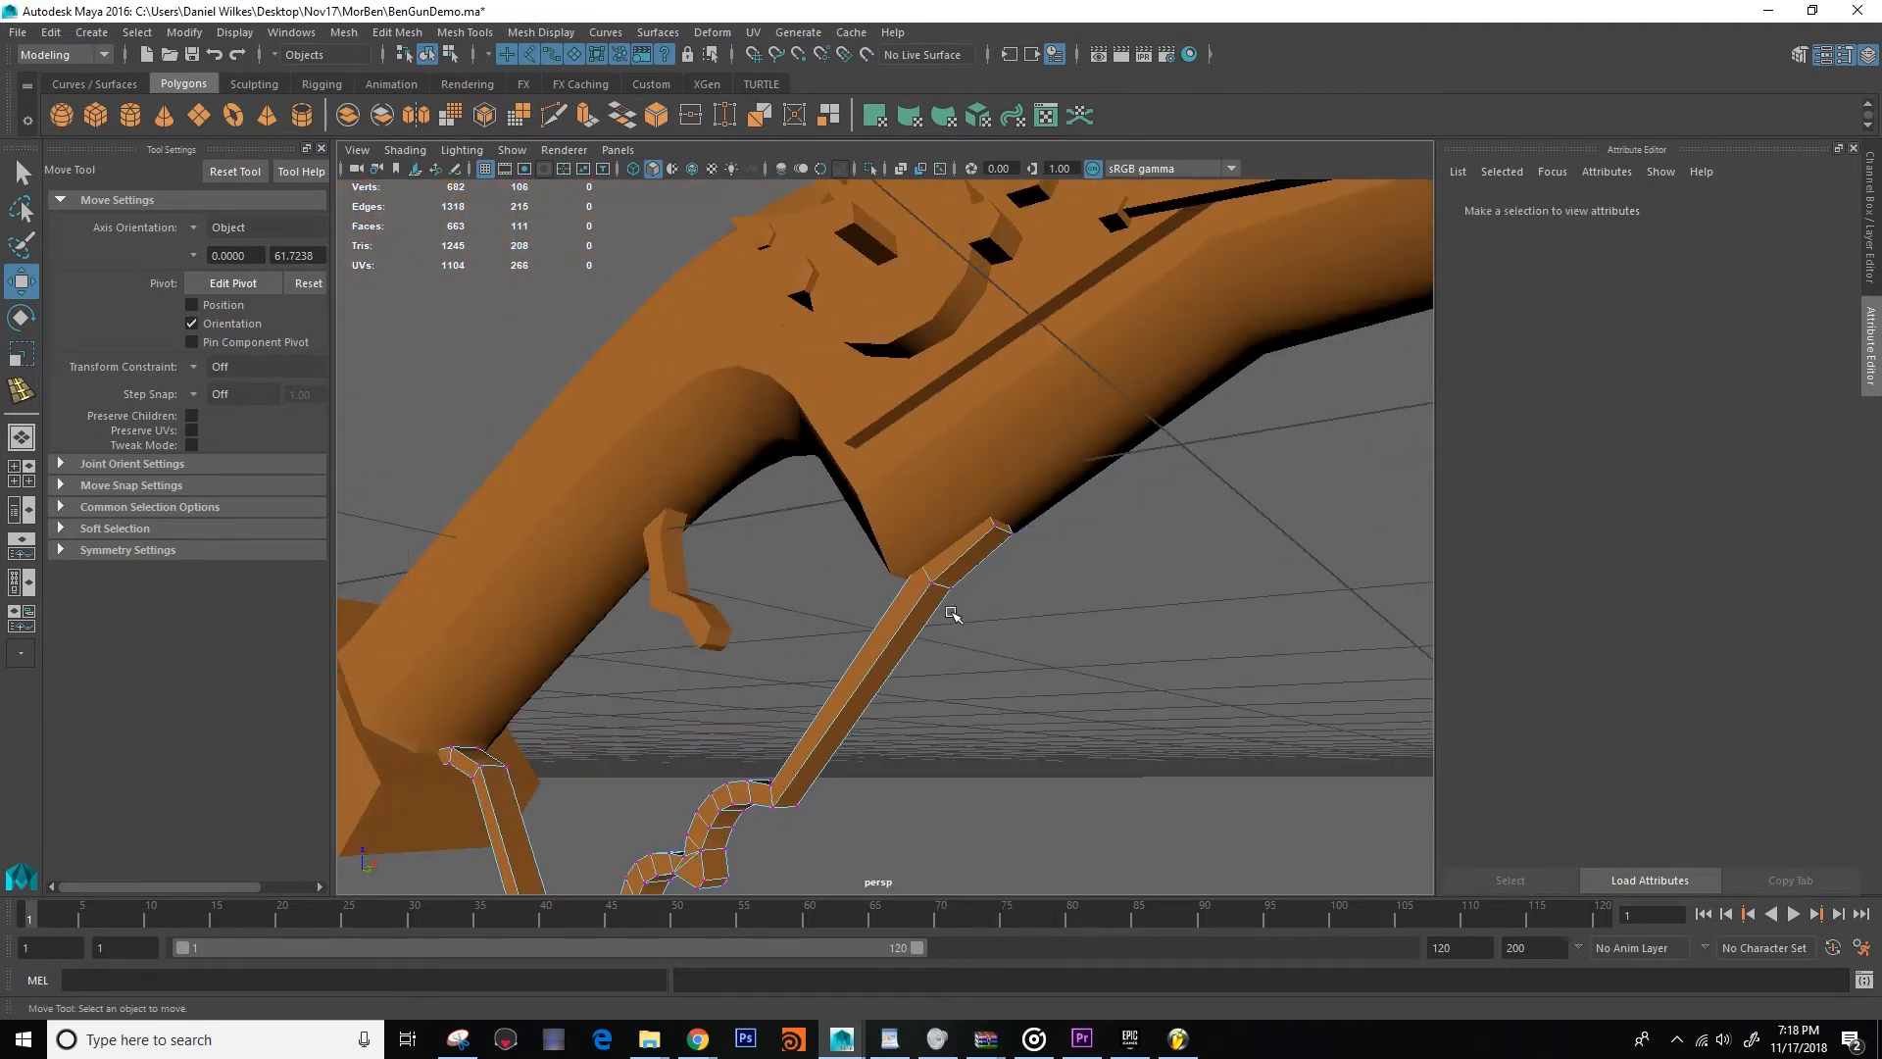
middle_click_drag(811, 693, 1085, 474, "alt")
left_click_drag(1084, 474, 1049, 521, "alt")
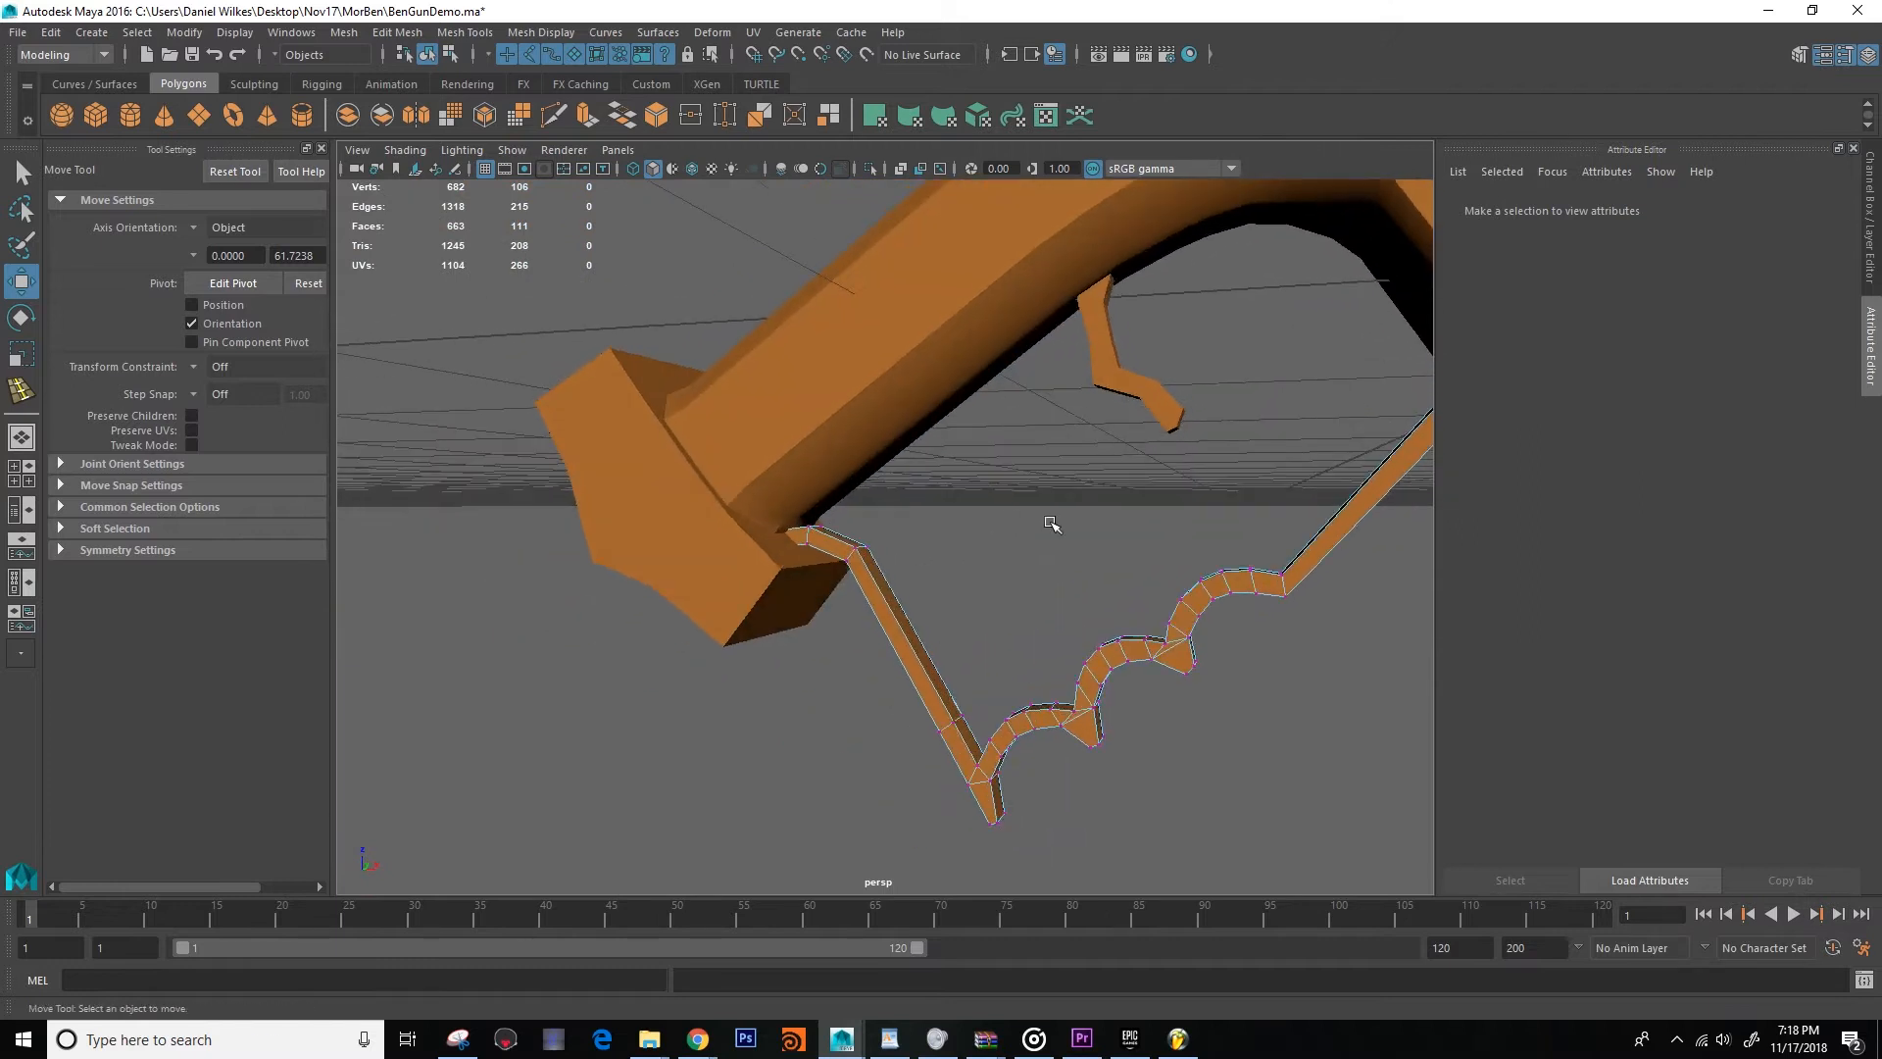
middle_click_drag(1050, 520, 627, 603, "alt")
scroll(987, 437, "up", 7)
scroll(1079, 392, "down", 5)
left_click_drag(939, 493, 895, 513, "alt")
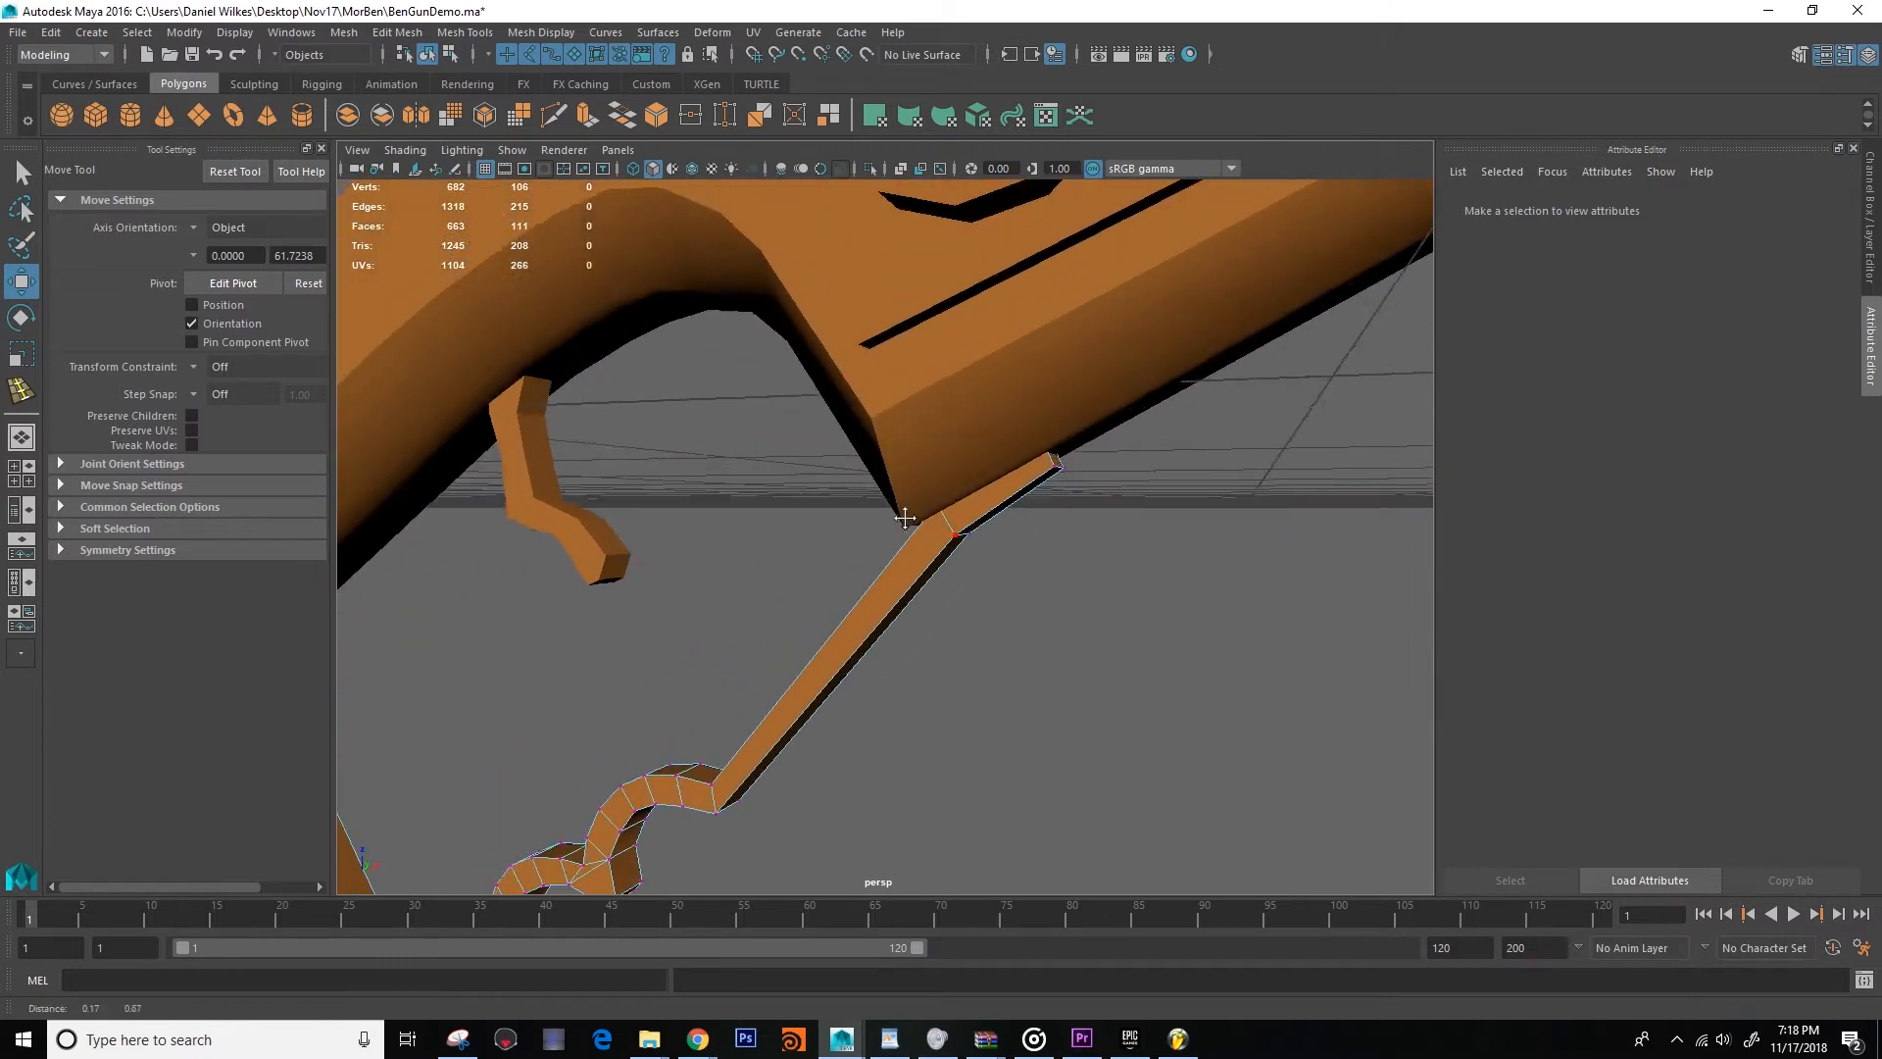
scroll(891, 475, "up", 5)
scroll(768, 509, "down", 6)
Move the four lower vertices of the finger guard's front end slightly upward to thin that section.
left_click_drag(769, 508, 568, 522, "alt")
left_click_drag(1032, 490, 846, 454, "alt")
left_click(948, 479)
left_click_drag(1159, 546, 979, 471, "alt")
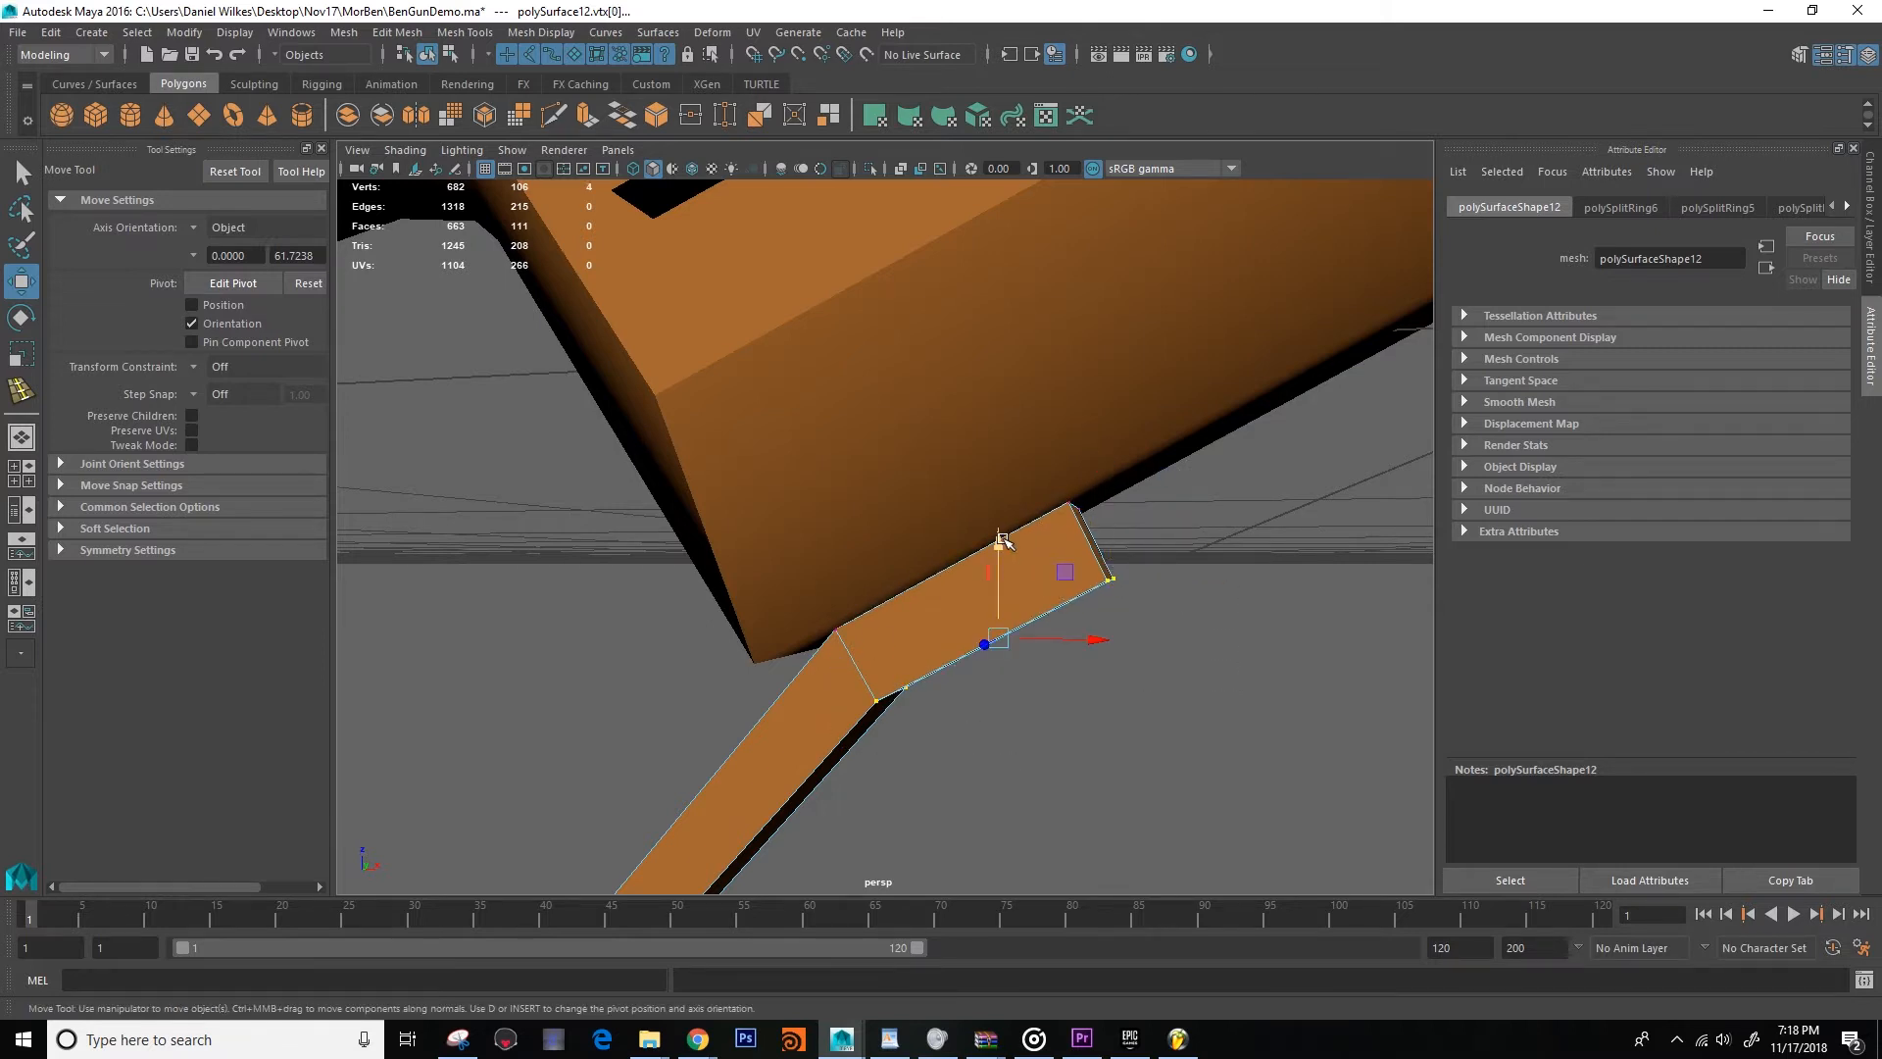
left_click_drag(1001, 539, 998, 522)
left_click_drag(806, 496, 892, 608, "alt")
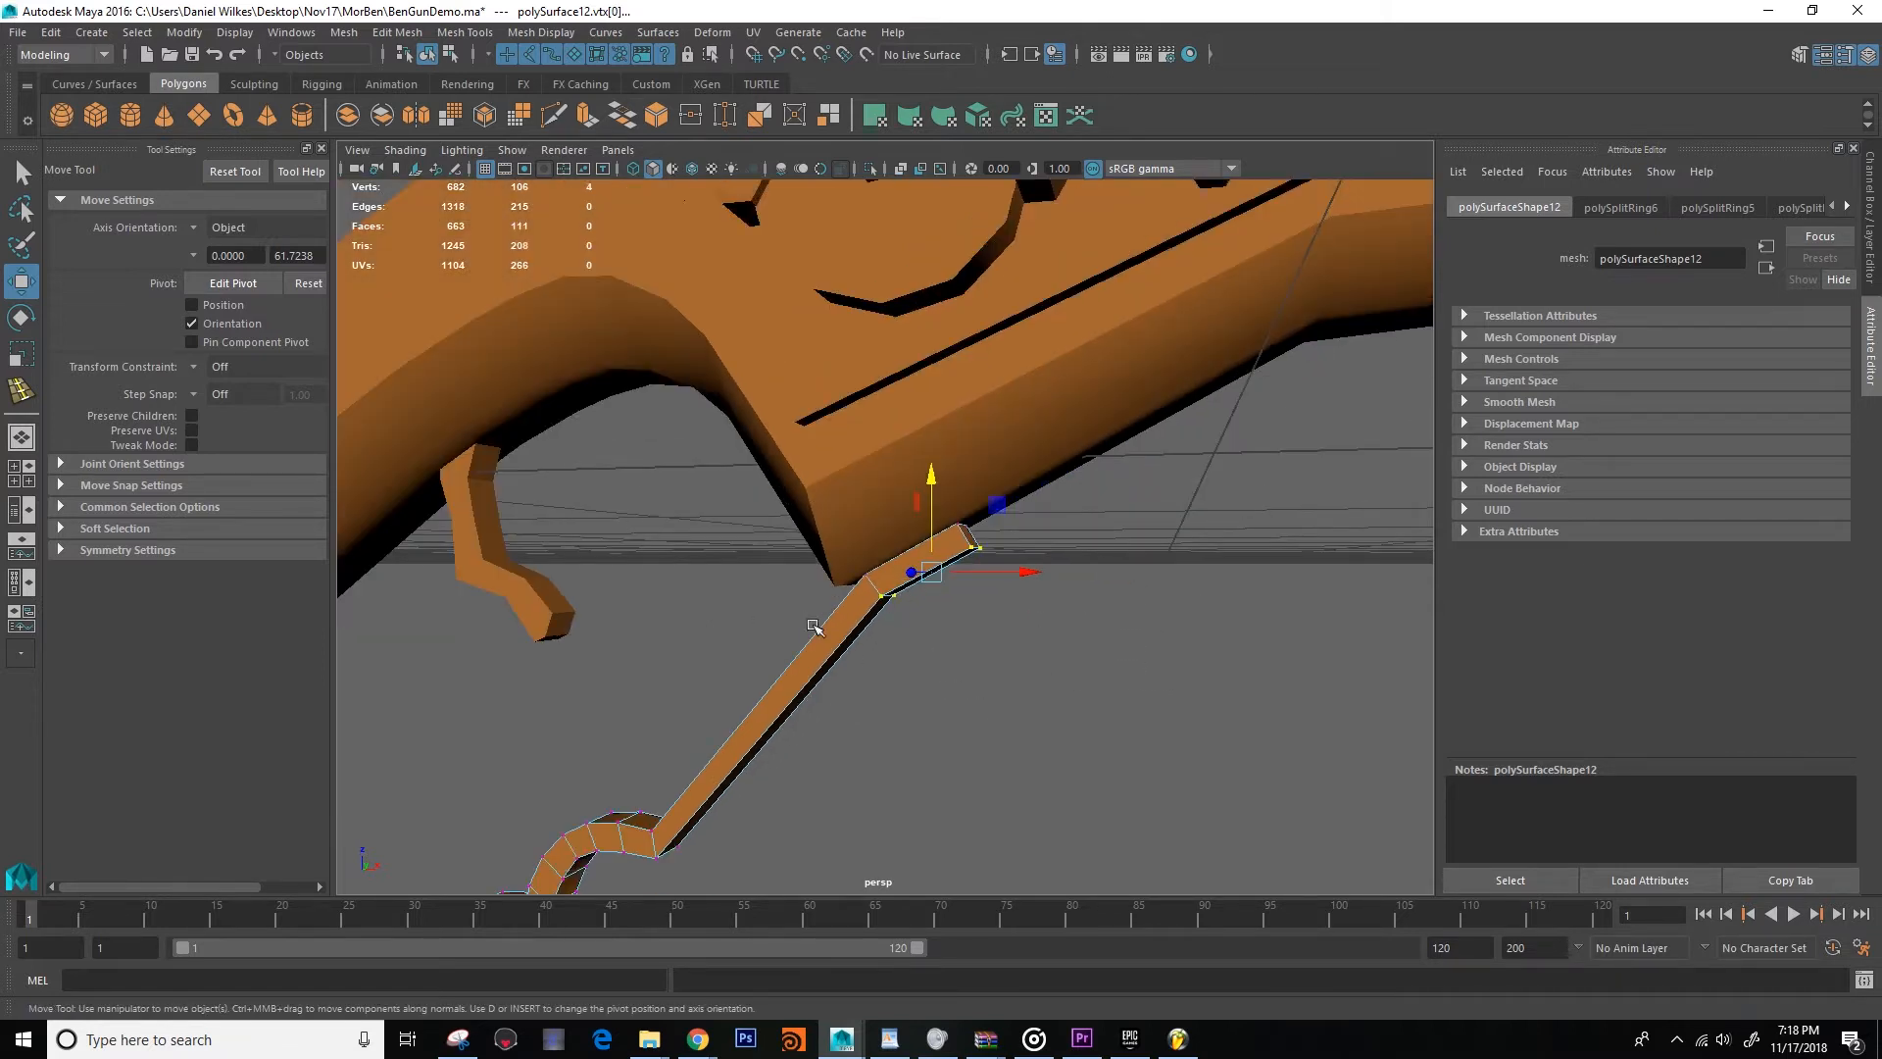
Return the finger guard to object mode and check its adjusted front end and fit against the gun.
scroll(818, 632, "down", 5)
left_click(974, 748)
middle_click_drag(975, 748, 1045, 677, "alt")
scroll(1042, 613, "up", 7)
right_click_drag(1031, 481, 1071, 460)
scroll(1052, 498, "down", 7)
left_click_drag(1052, 510, 861, 580, "alt")
middle_click_drag(608, 583, 811, 538, "alt")
scroll(811, 538, "up", 6)
left_click_drag(816, 541, 864, 582, "alt")
scroll(882, 586, "down", 5)
middle_click_drag(1008, 618, 706, 546, "alt")
left_click_drag(736, 550, 760, 533, "alt")
Move the whole finger guard sideways, clear of the gun body, and check its separation.
left_click(818, 580)
scroll(882, 627, "down", 6)
left_click_drag(919, 655, 845, 375, "alt")
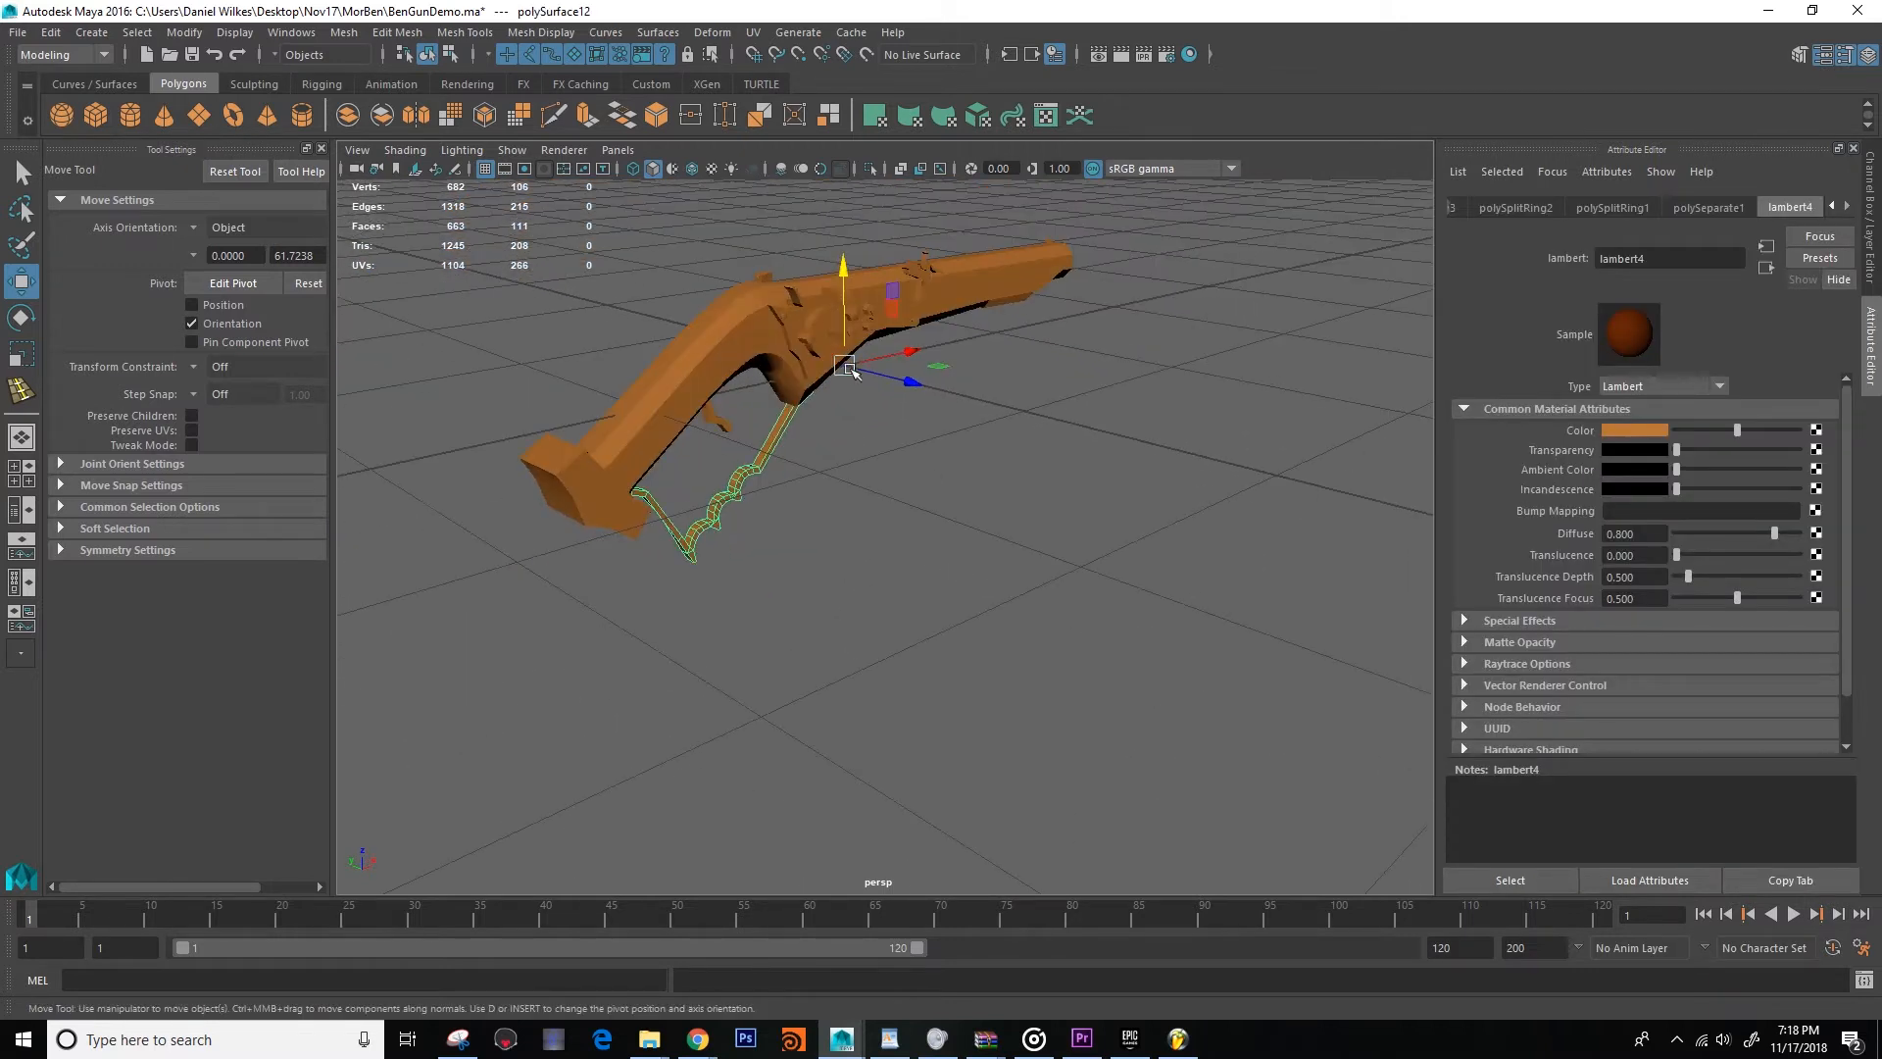
left_click(927, 390)
left_click(769, 452)
key("x")
left_click_drag(911, 383, 976, 397)
left_click(947, 641)
left_click_drag(947, 641, 987, 621, "alt")
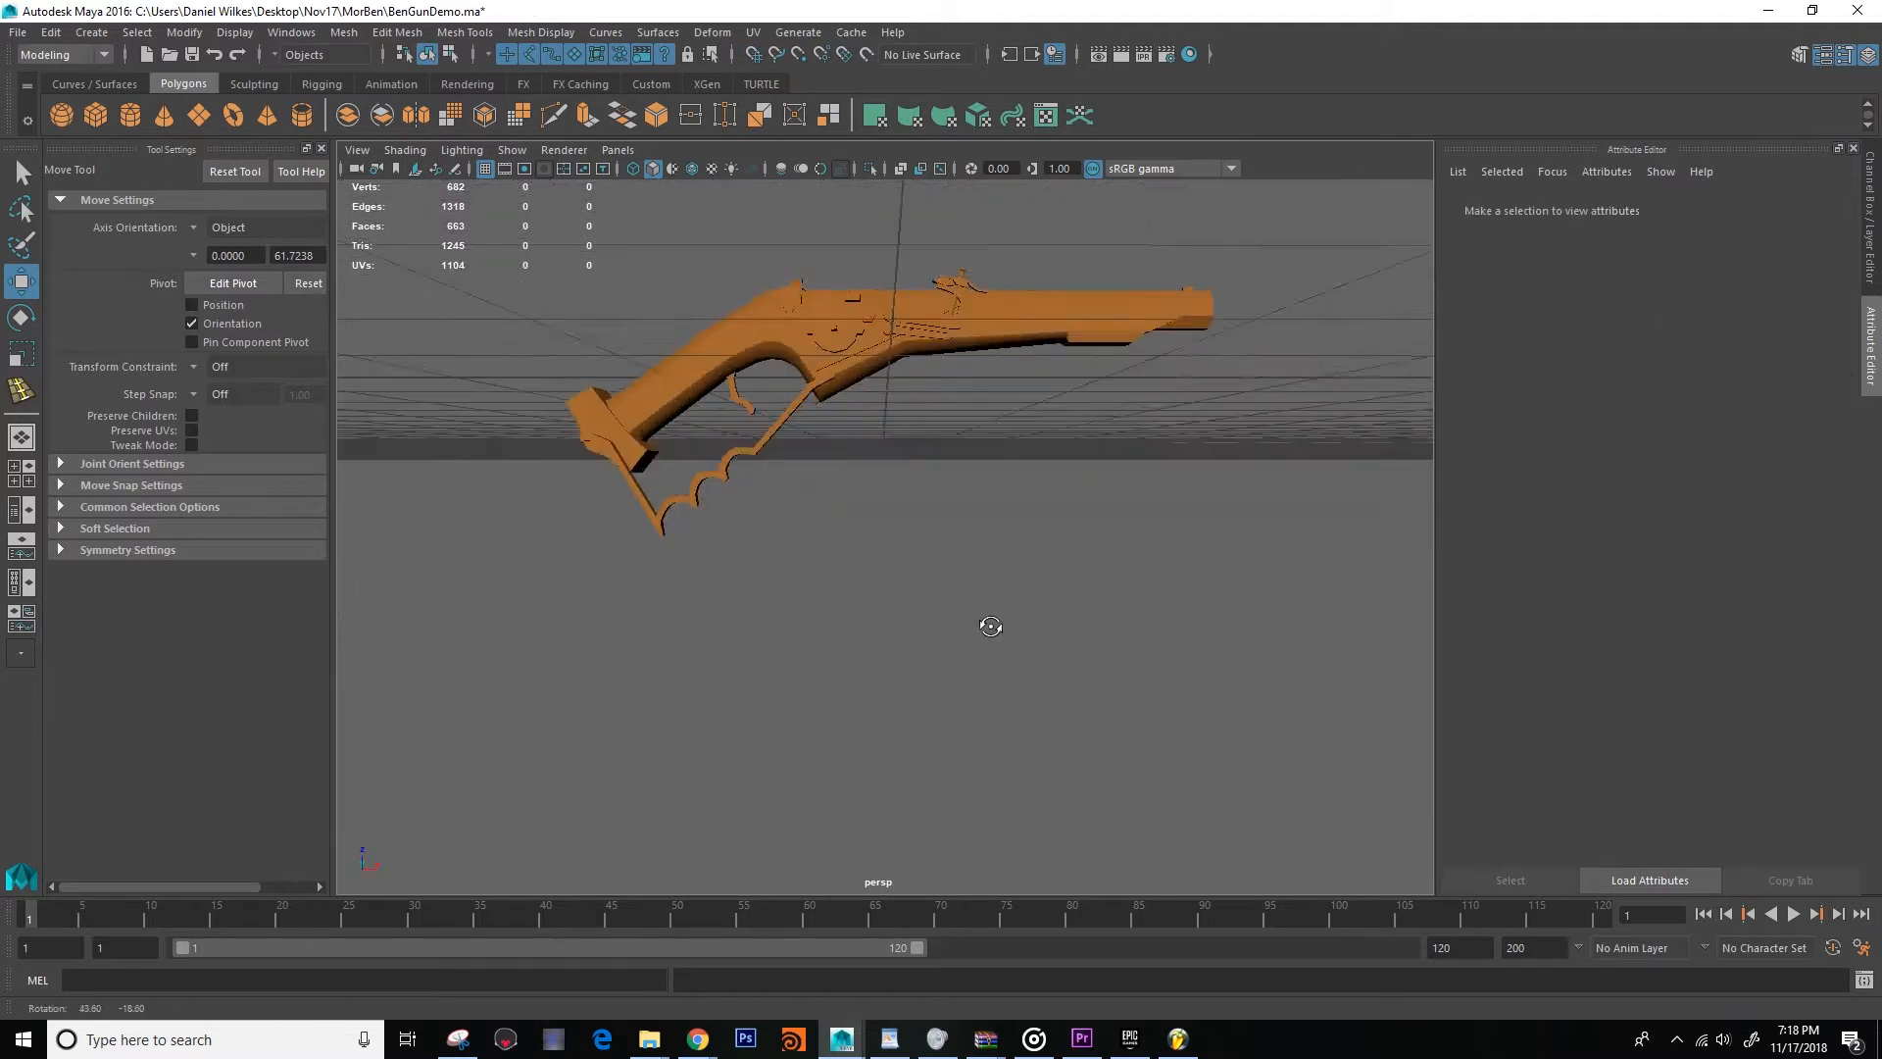
scroll(786, 410, "up", 5)
scroll(849, 270, "down", 5)
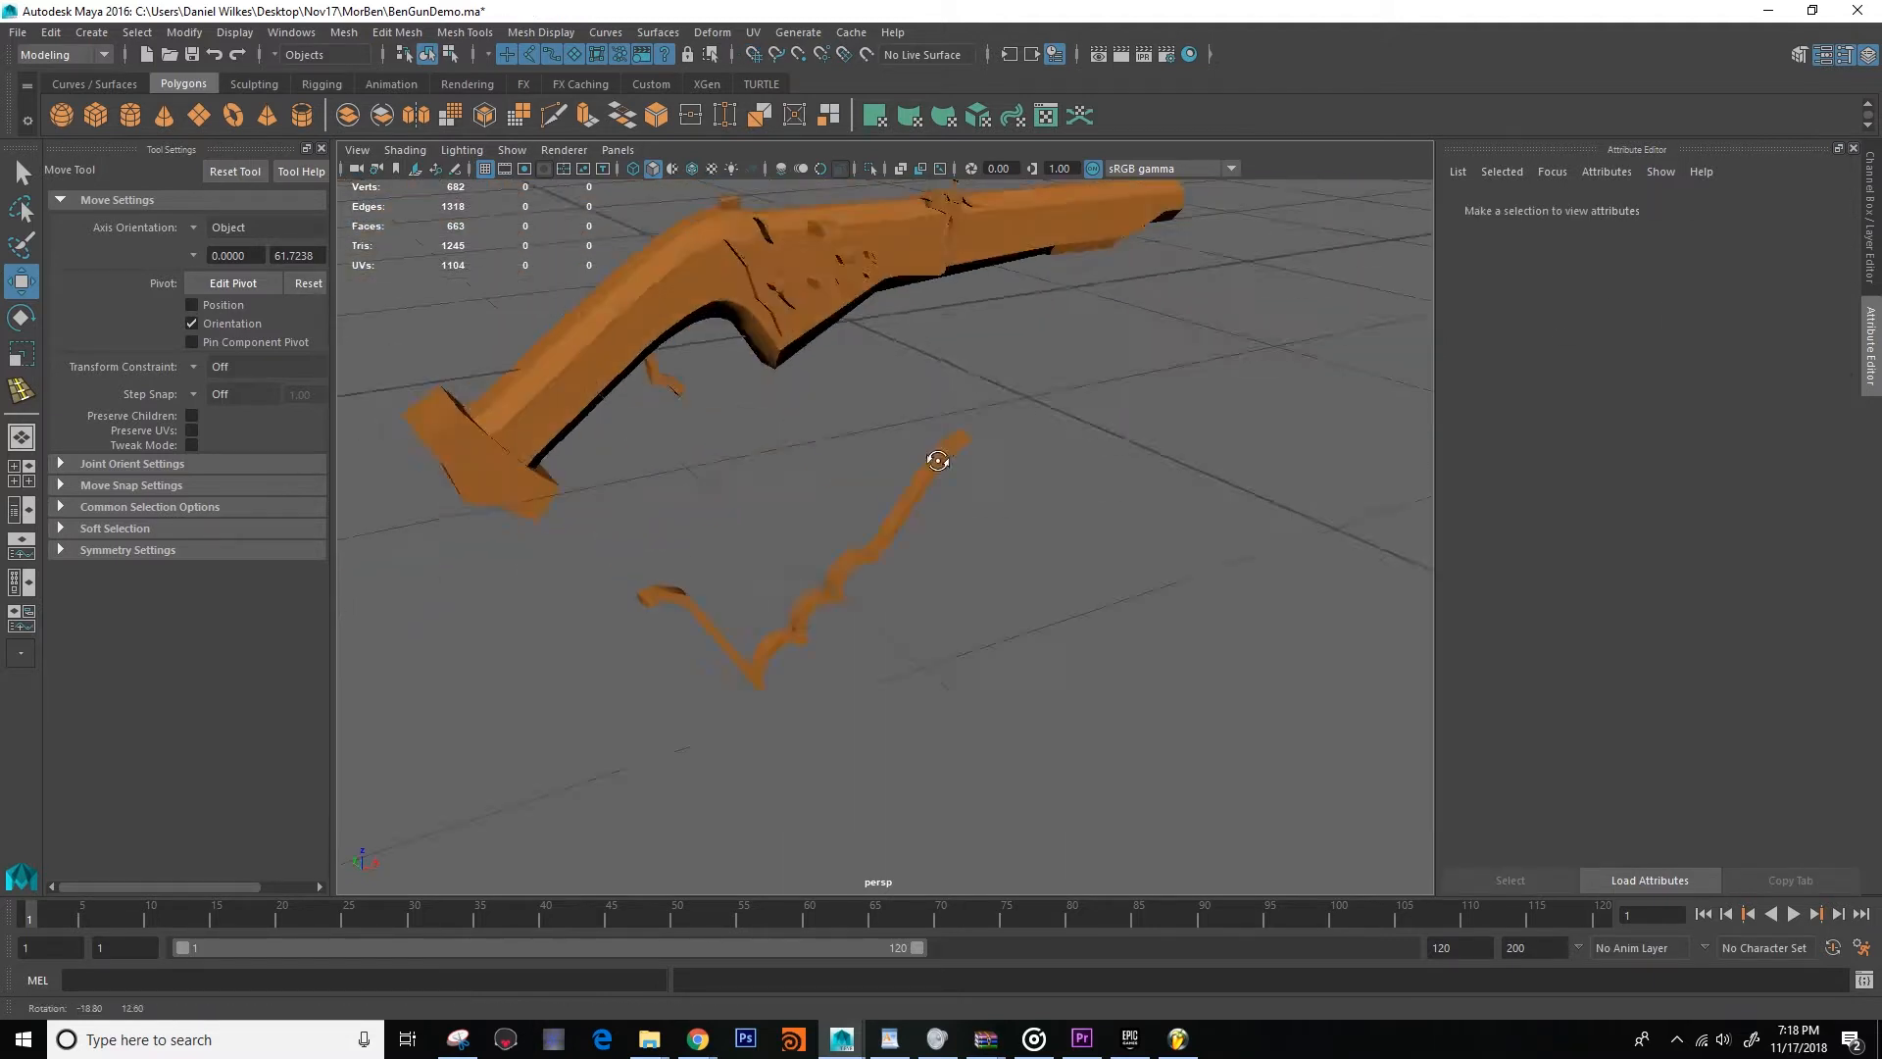
left_click_drag(932, 462, 1101, 571, "alt")
Insert edge loops at the finger guard's front tip and both sides of its bend, undoing the first one and turning off edge flow.
left_click(1028, 495)
left_click_drag(1188, 424, 1007, 504, "alt")
scroll(941, 547, "up", 6)
mouse_move(837, 545)
left_mouse_down("alt")
mouse_move(809, 532)
mouse_move(826, 555)
mouse_move(841, 527)
left_mouse_up("alt")
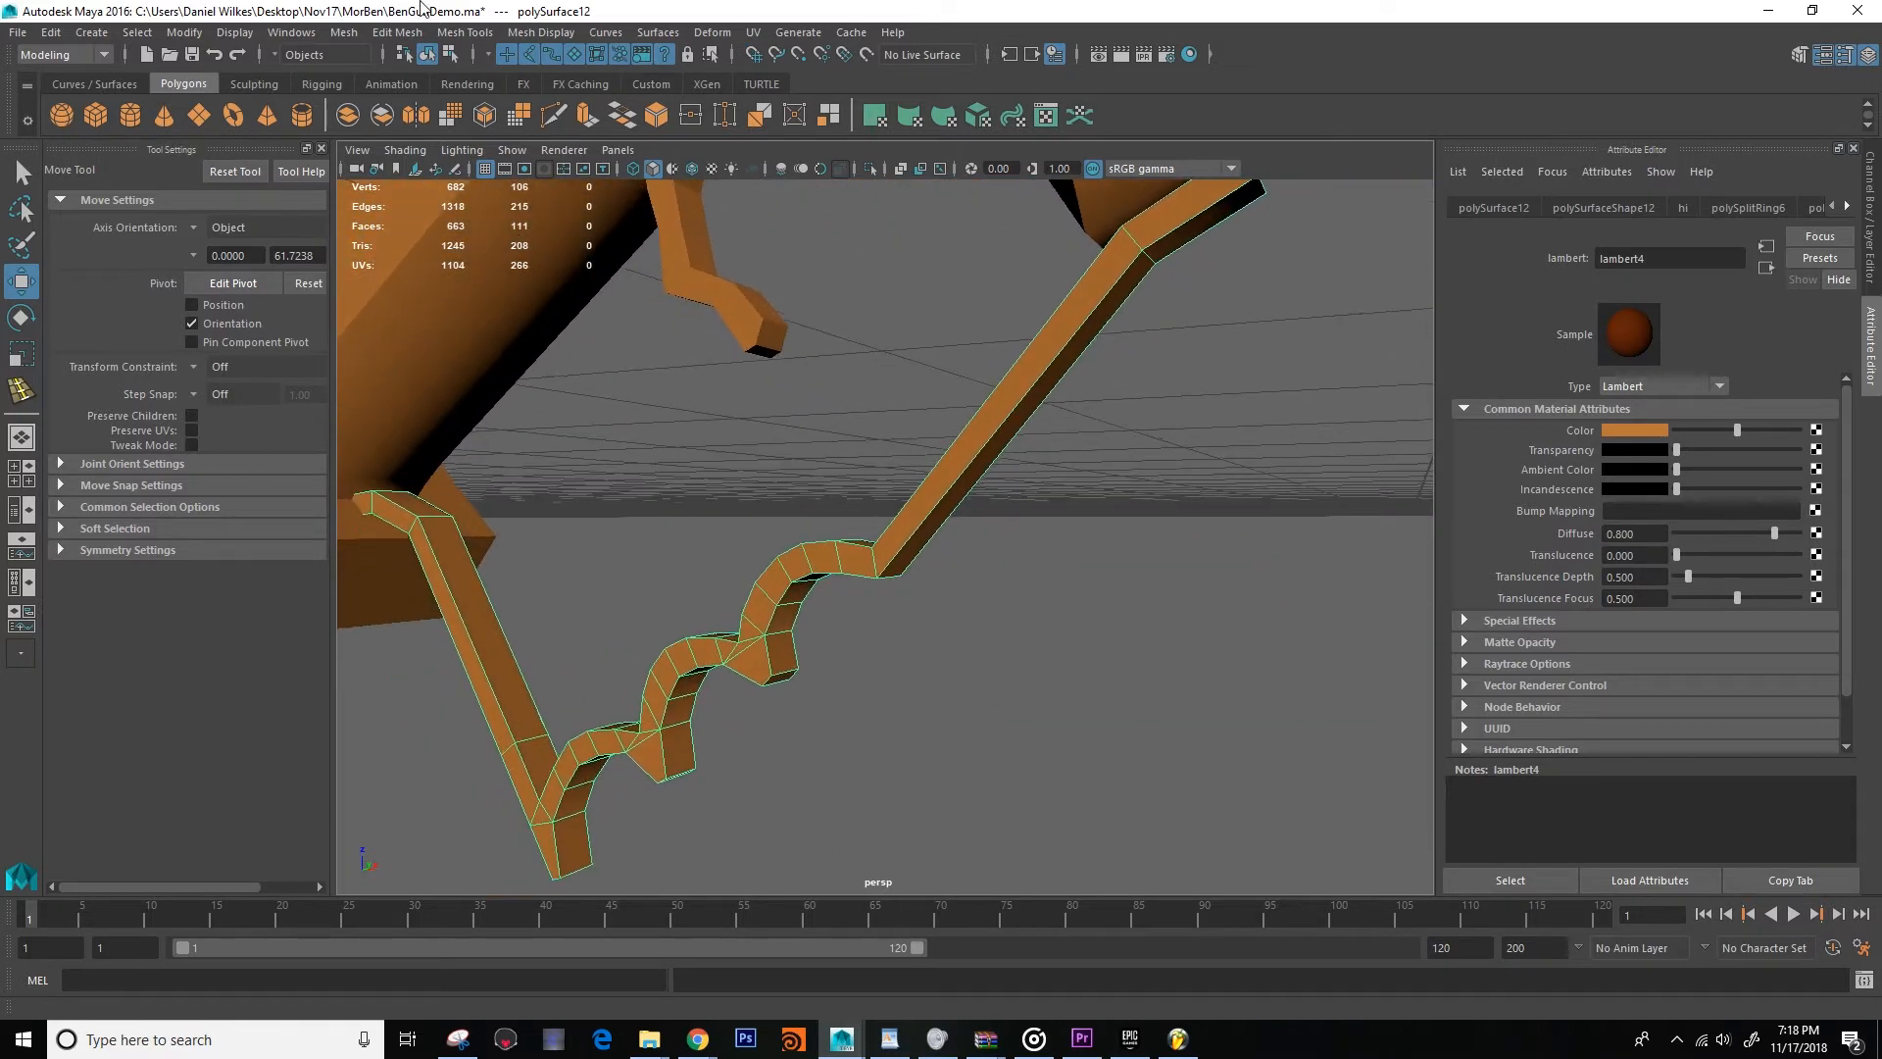
left_click(397, 32)
mouse_move(464, 32)
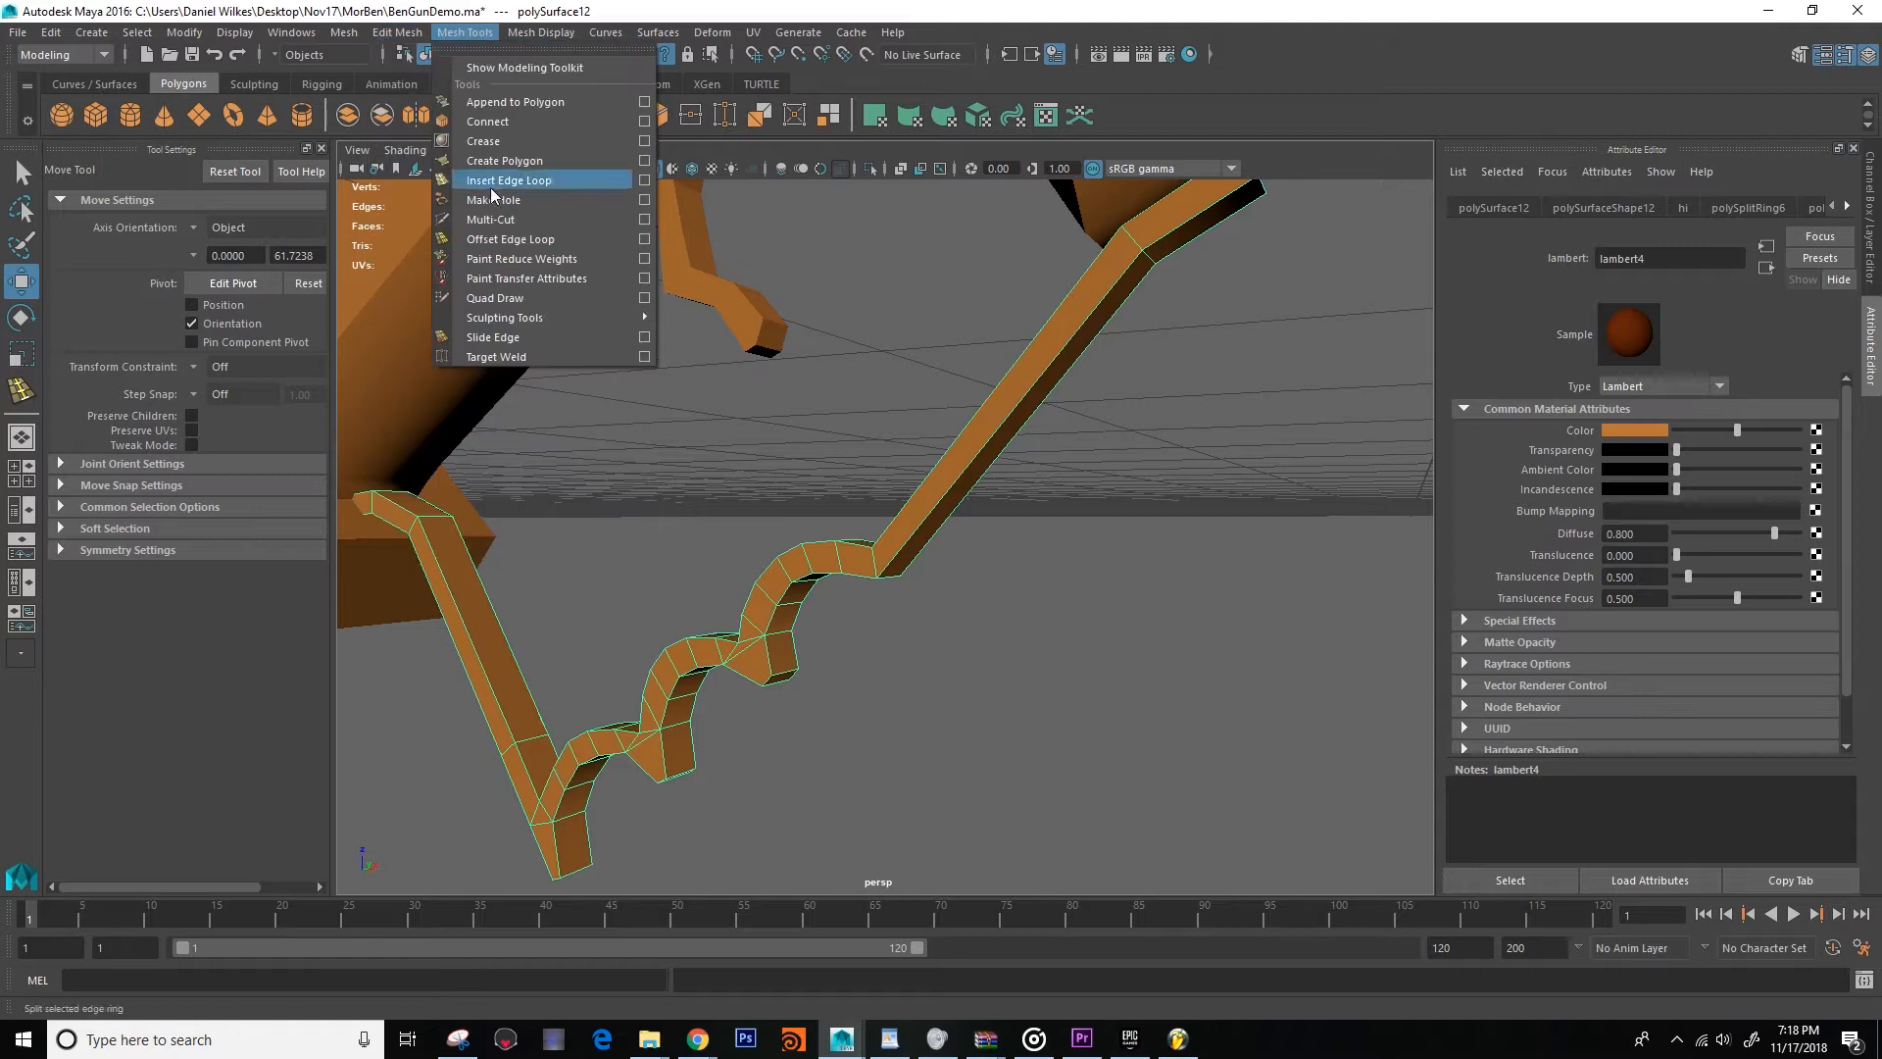
left_click(490, 181)
middle_click_drag(941, 589, 1017, 462, "alt")
scroll(1017, 462, "up", 2)
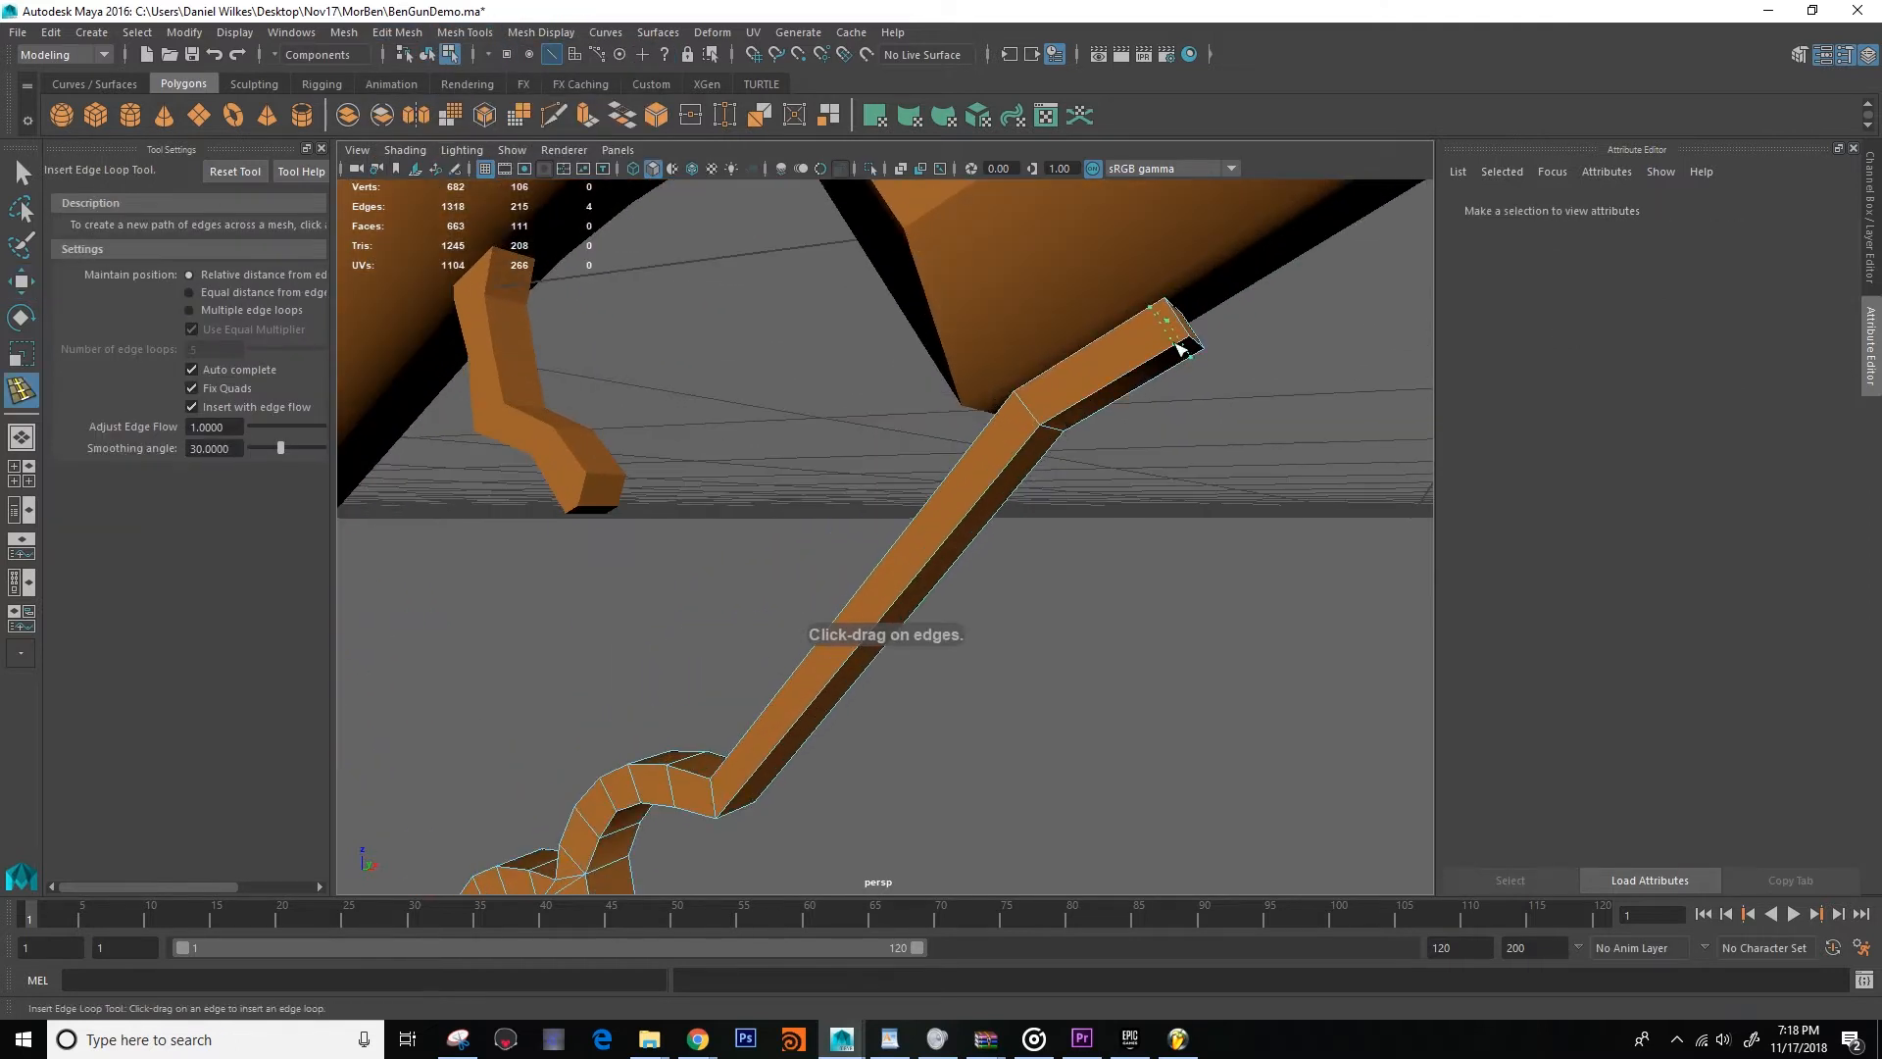
left_click(1180, 348)
key("ctrl+z")
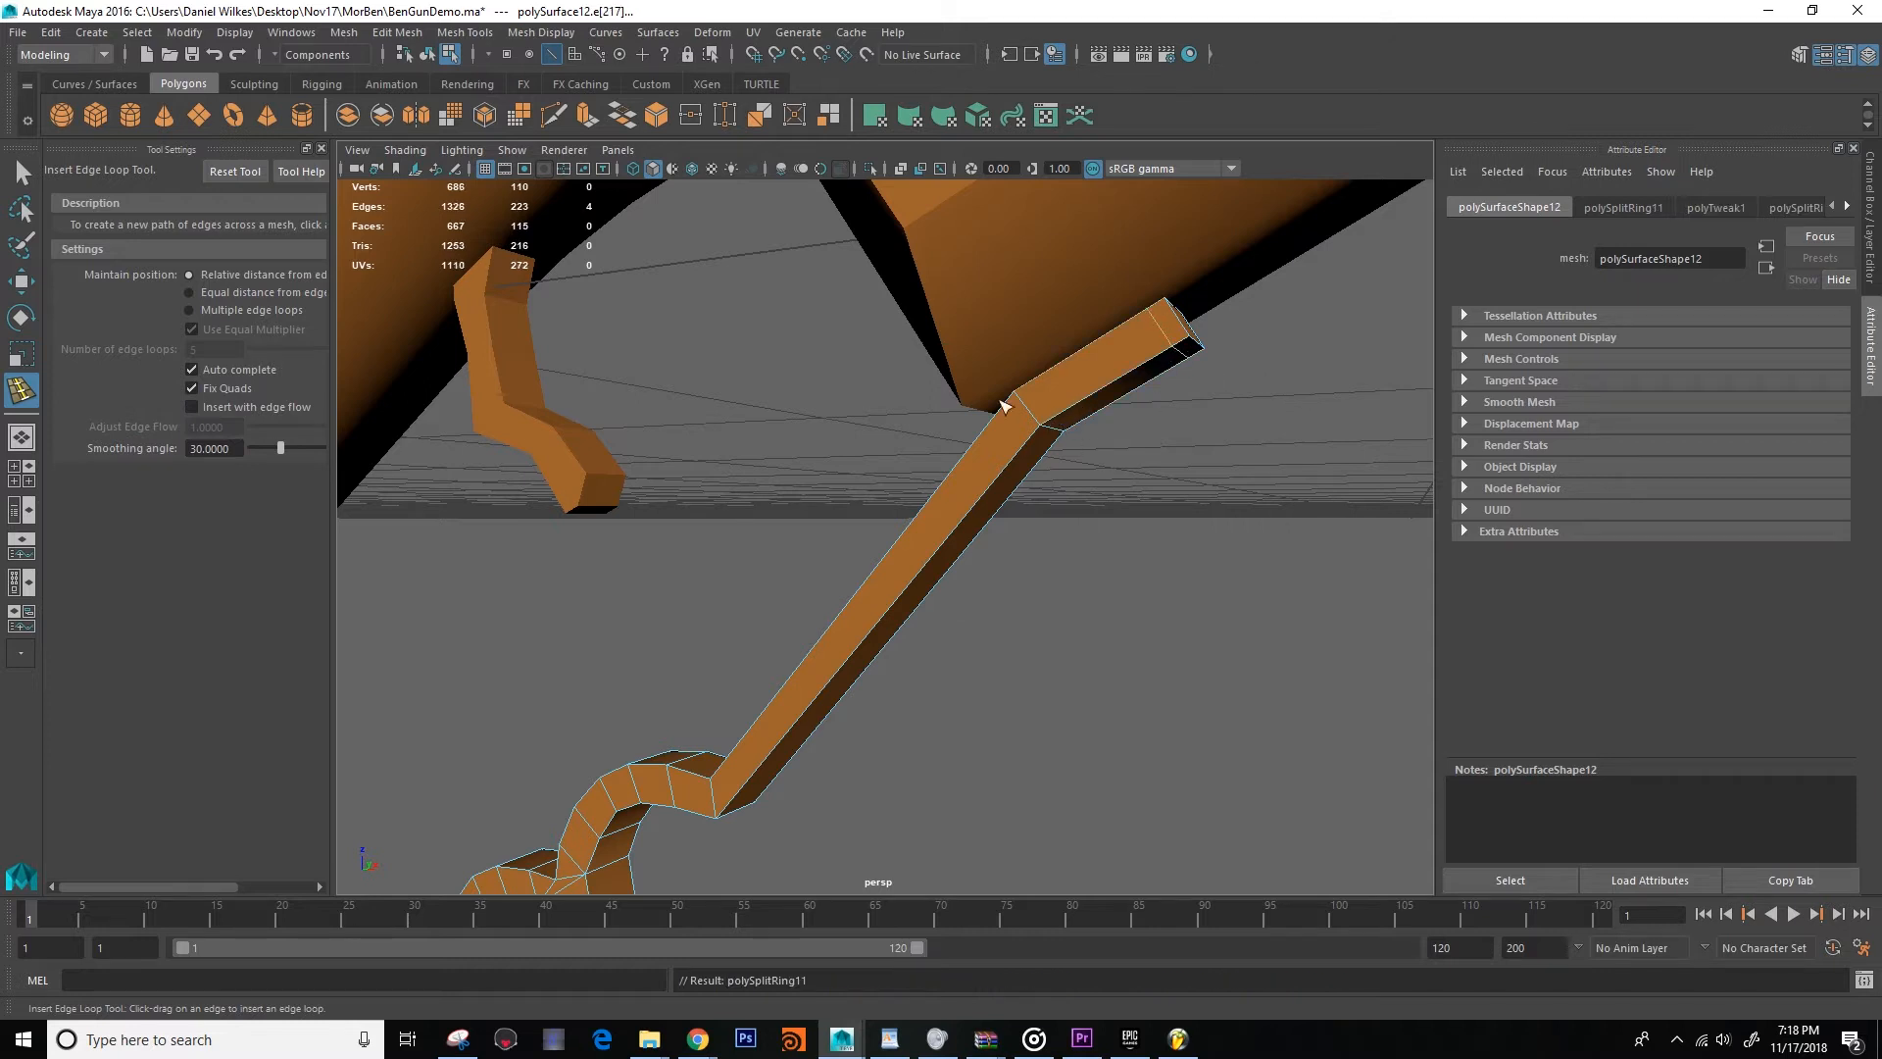
mouse_move(957, 524)
left_mouse_down("alt")
mouse_move(974, 559)
mouse_move(941, 533)
mouse_move(985, 515)
left_mouse_up("alt")
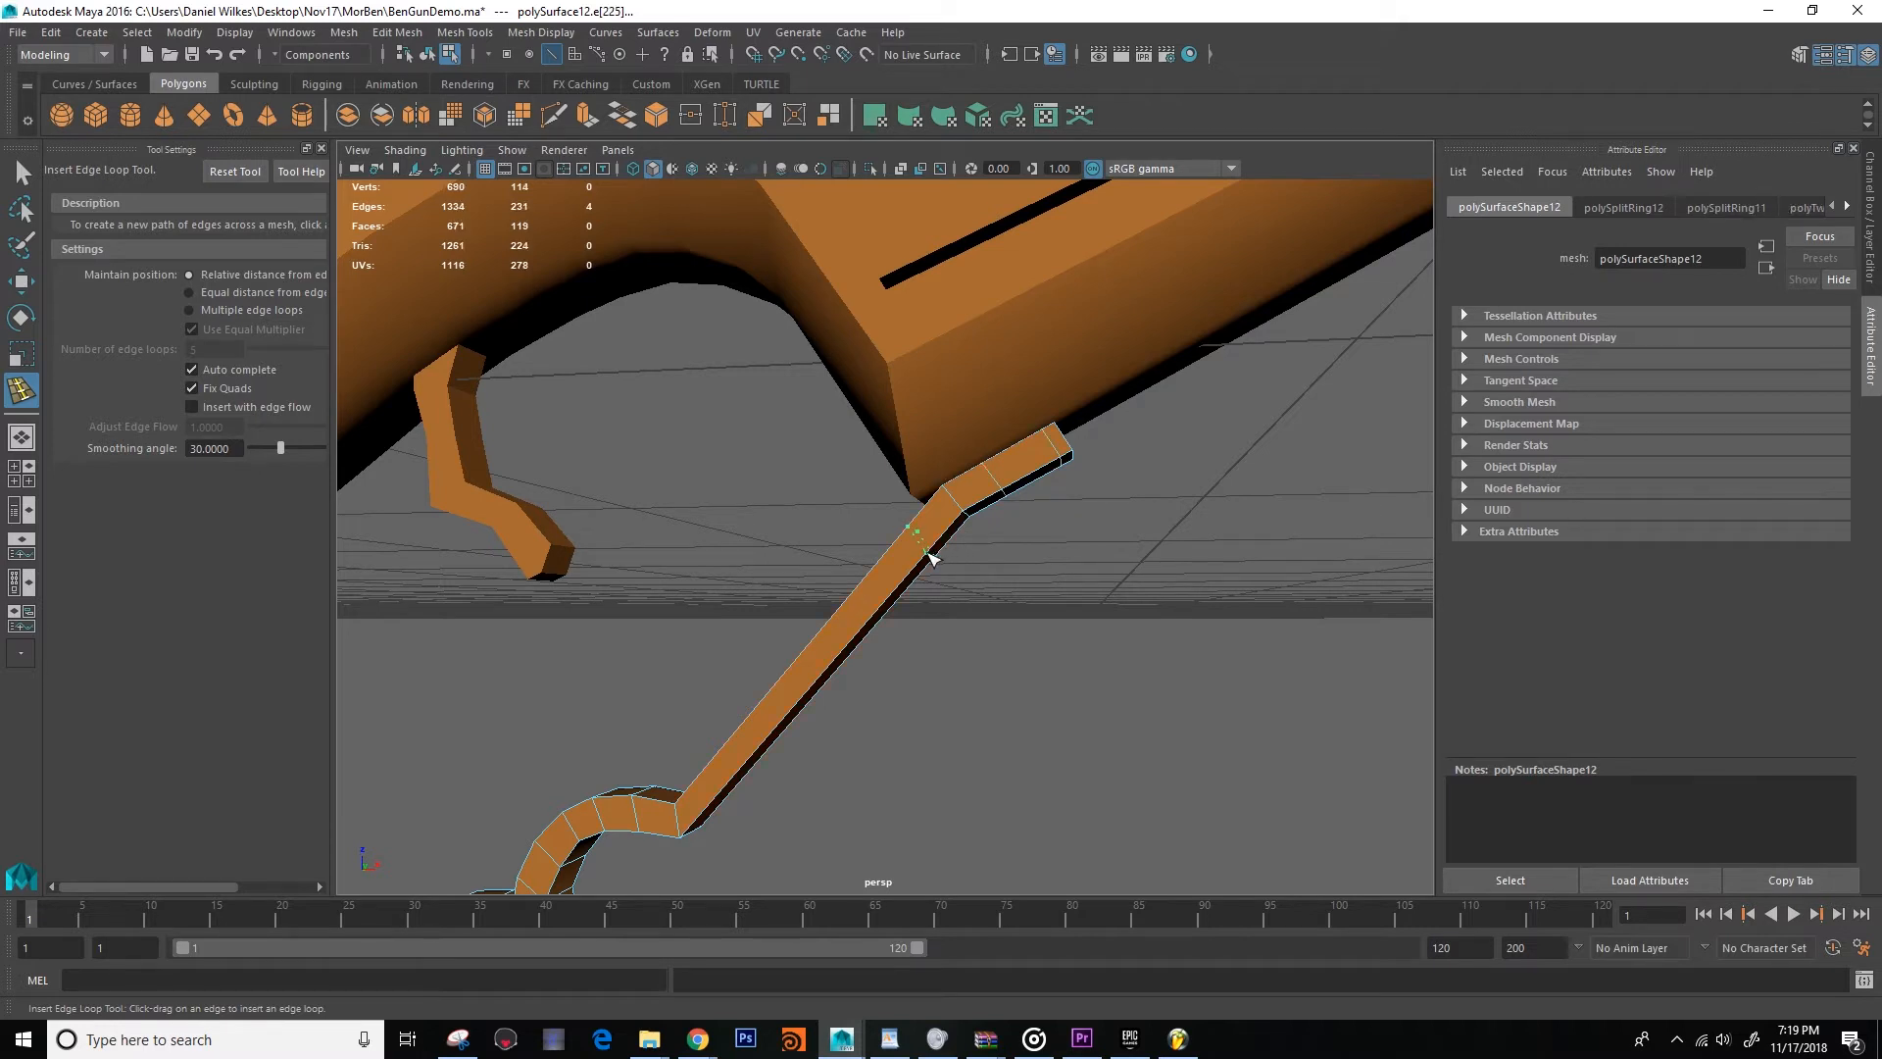
left_click(929, 557)
Turn on smooth mesh preview for the finger guard, return to object mode and inspect its rounded front section unselected.
key("3")
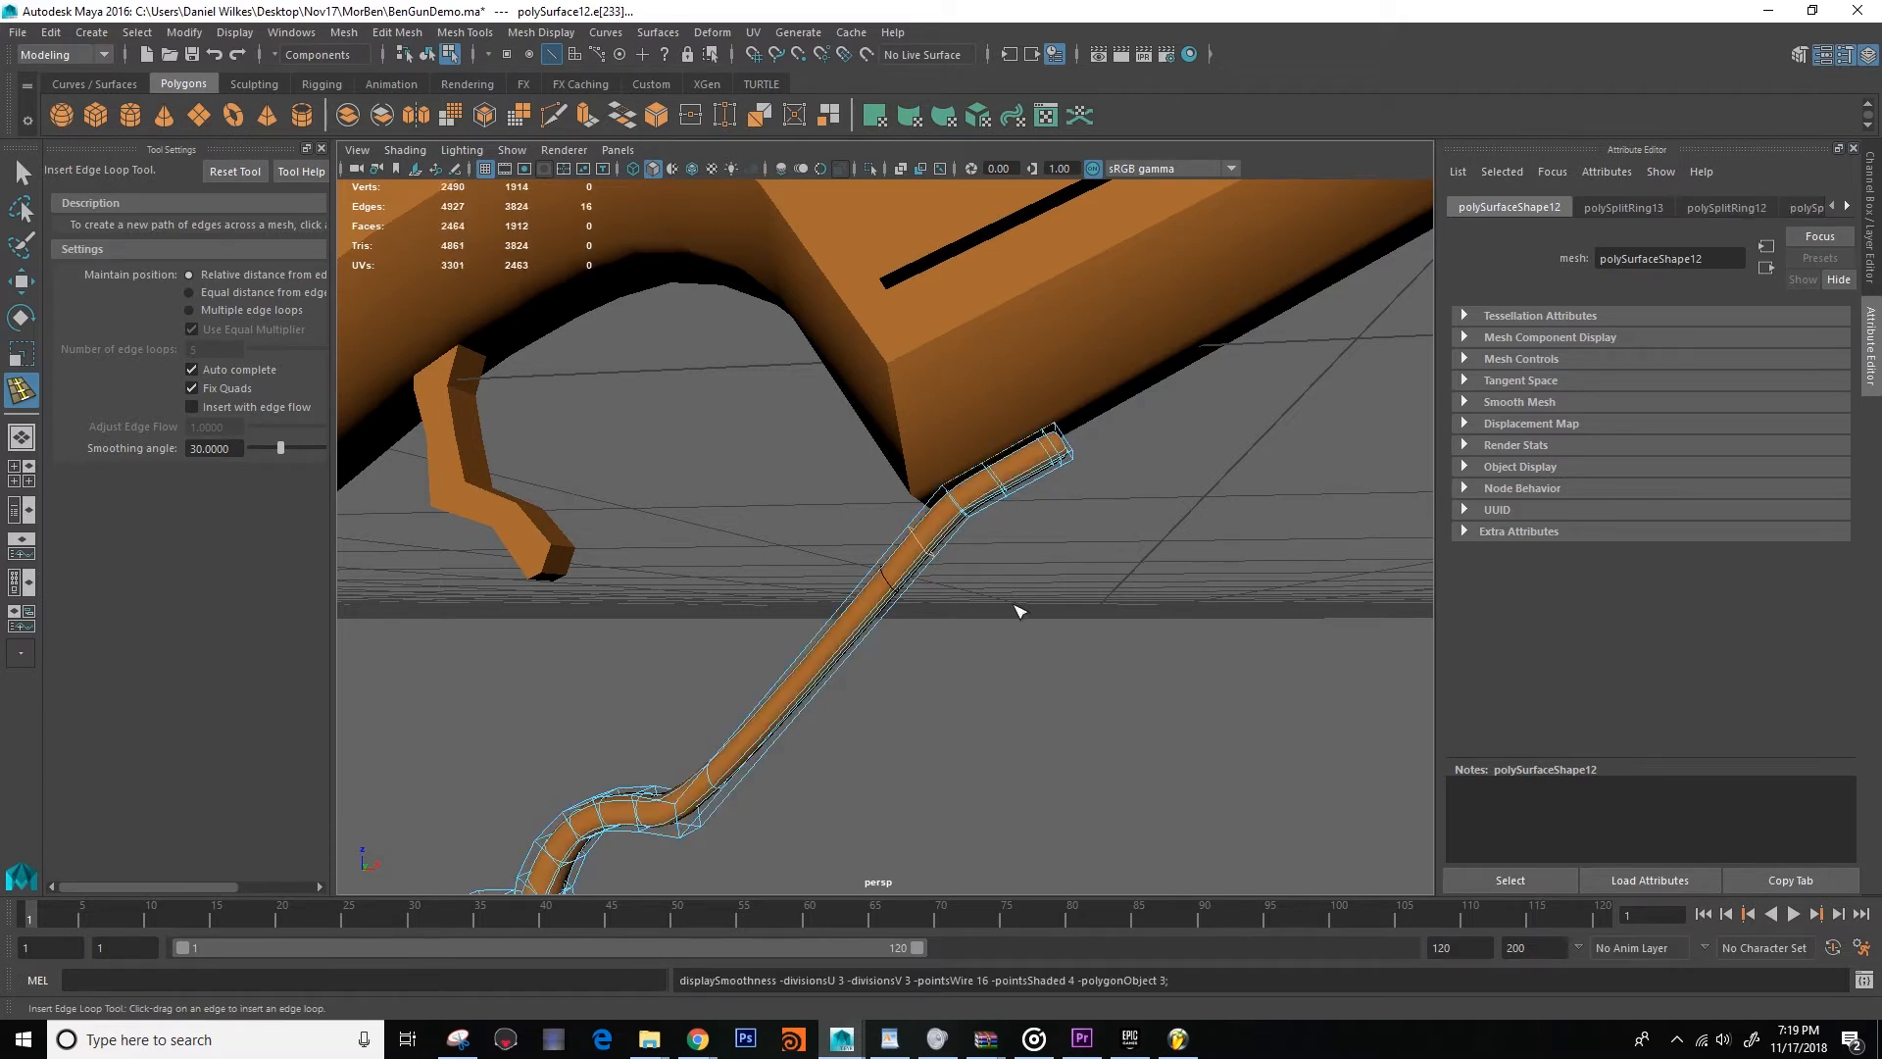
left_click(1019, 612)
key("w")
right_click_drag(940, 522, 1055, 509)
left_click(1079, 598)
scroll(1077, 609, "down", 5)
scroll(1076, 609, "up", 5)
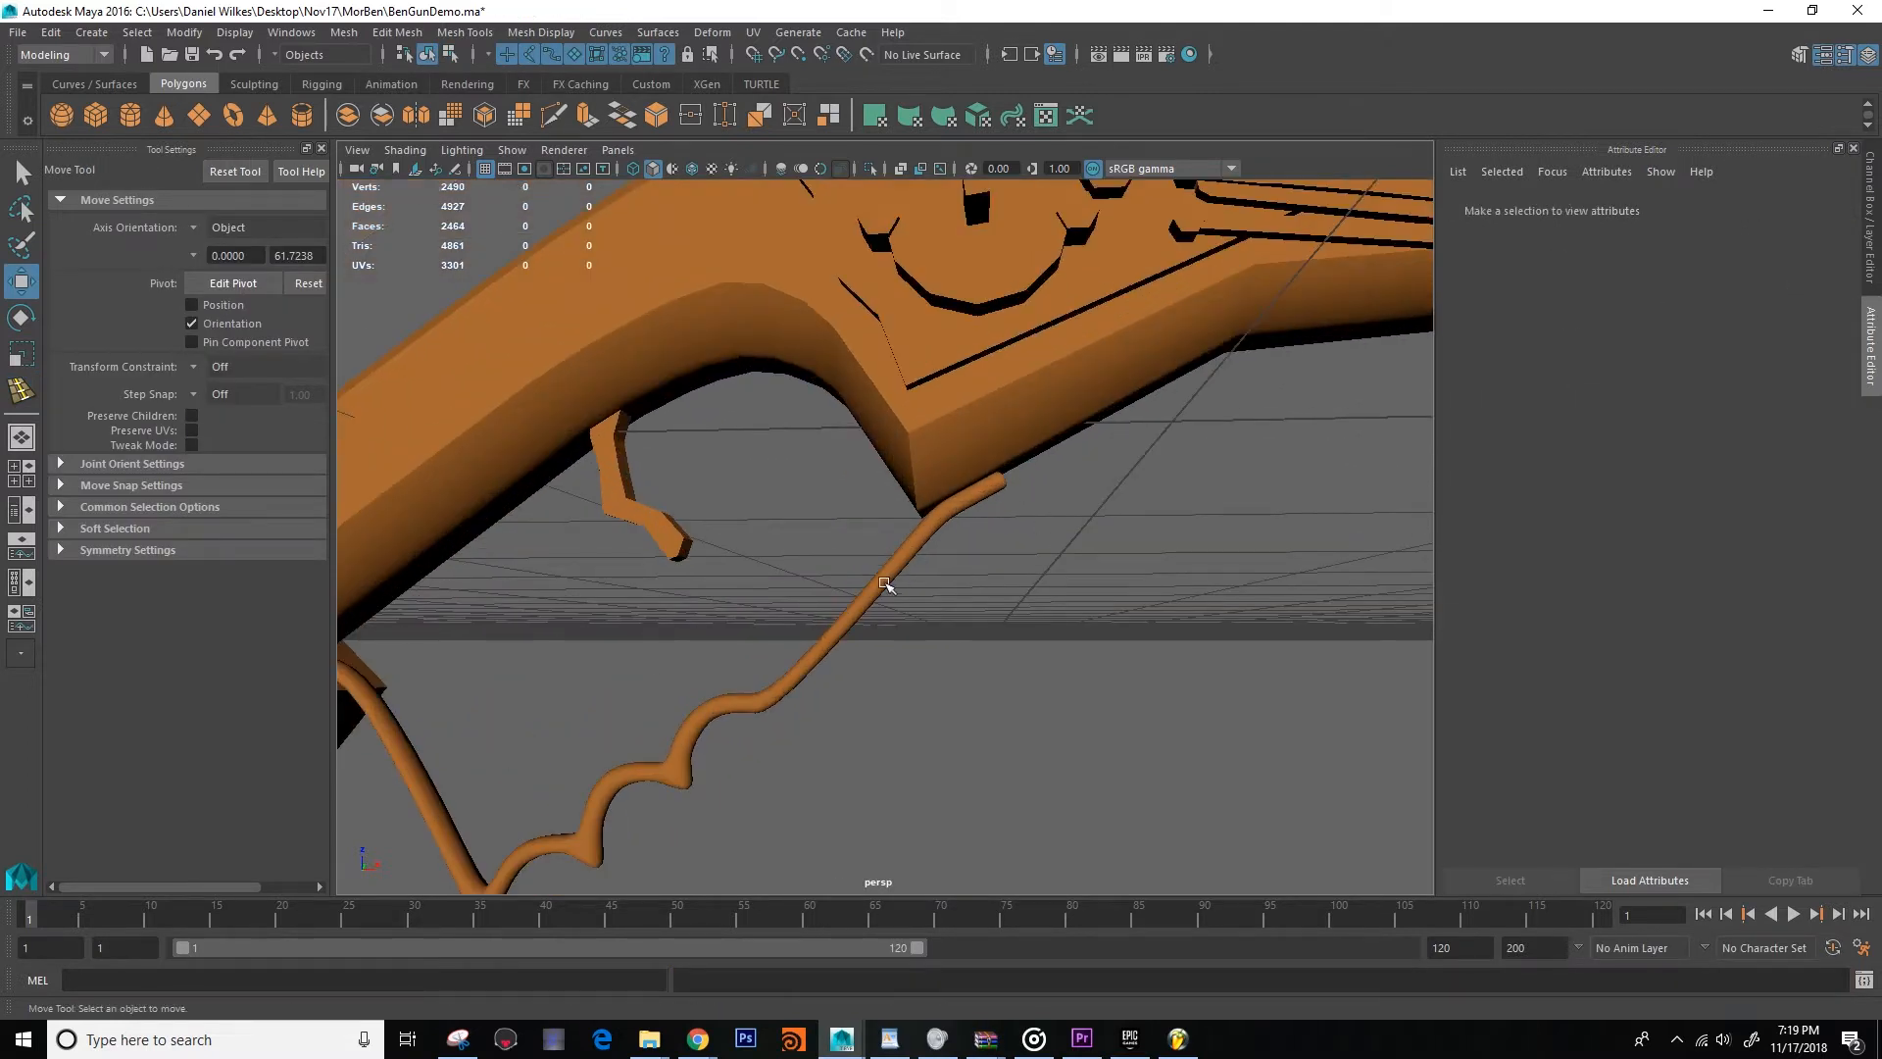
scroll(895, 589, "up", 1)
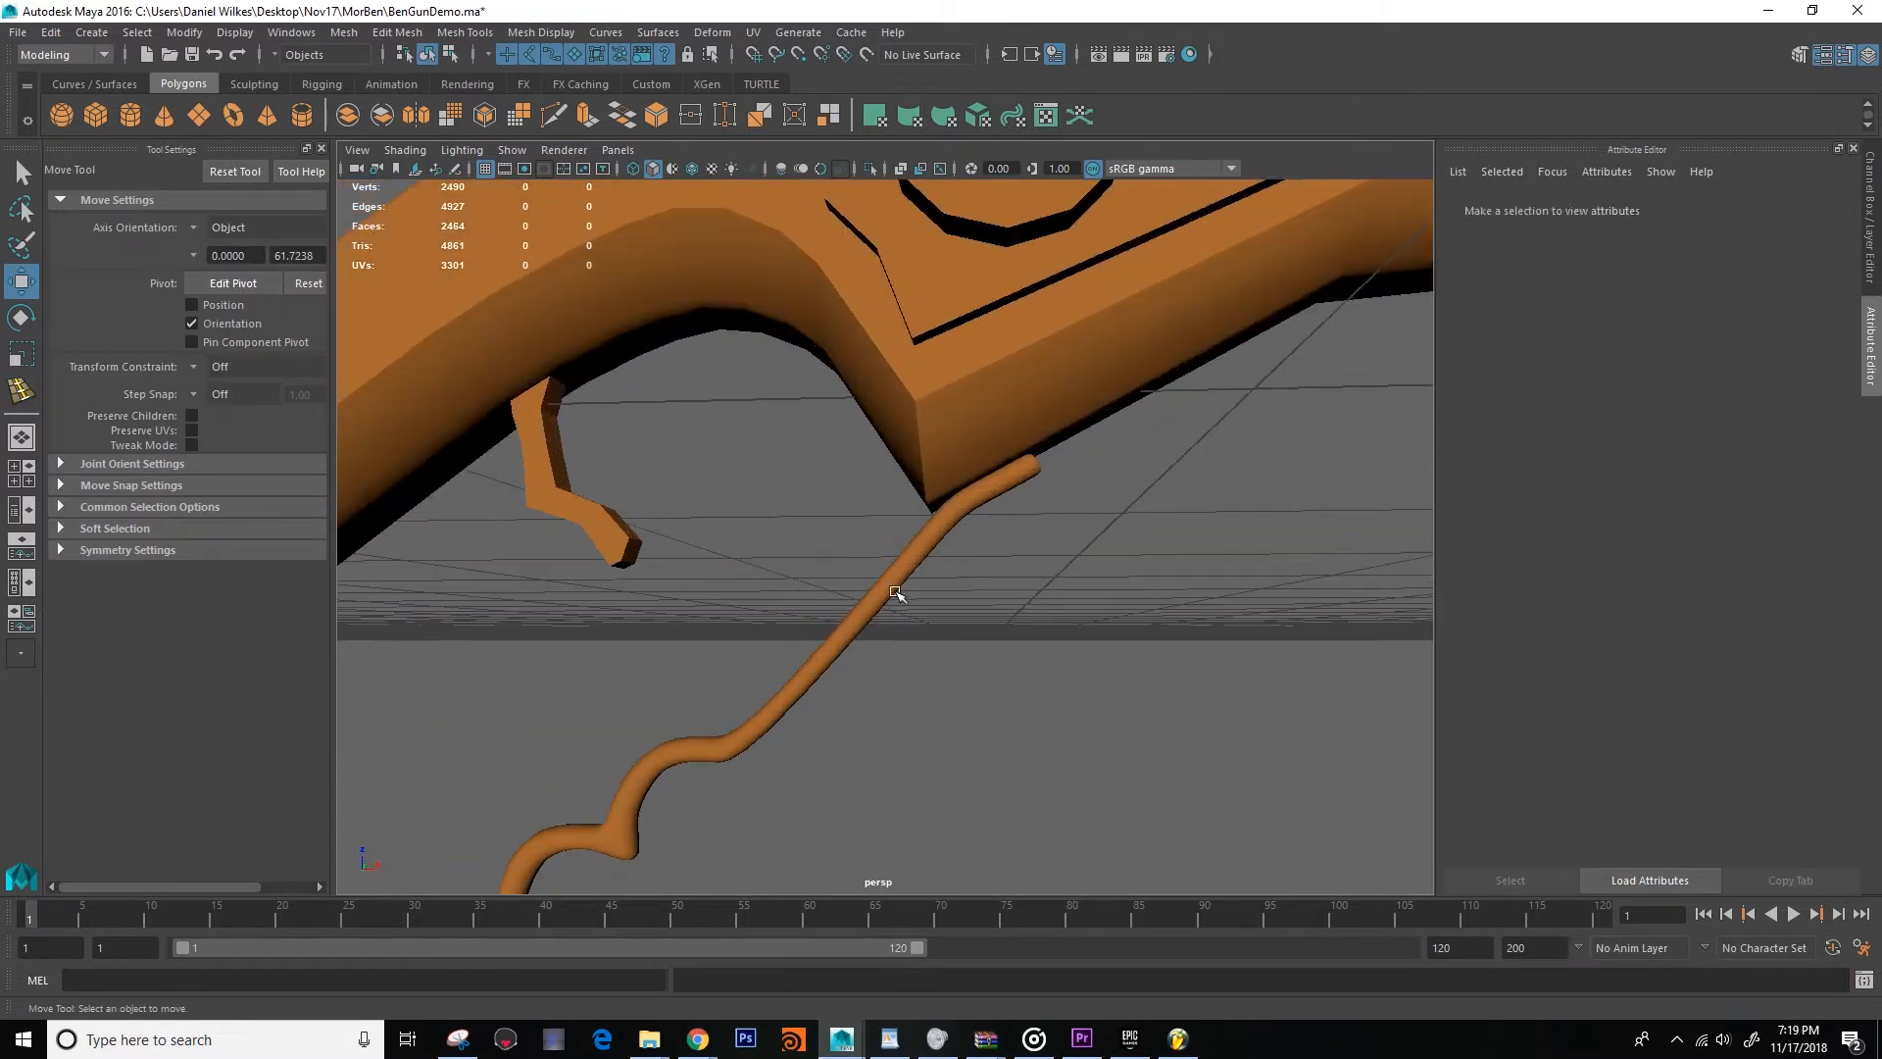
Insert supporting edge loops across the finger guard's rear end and its bend beside the grip butt.
left_click(990, 502)
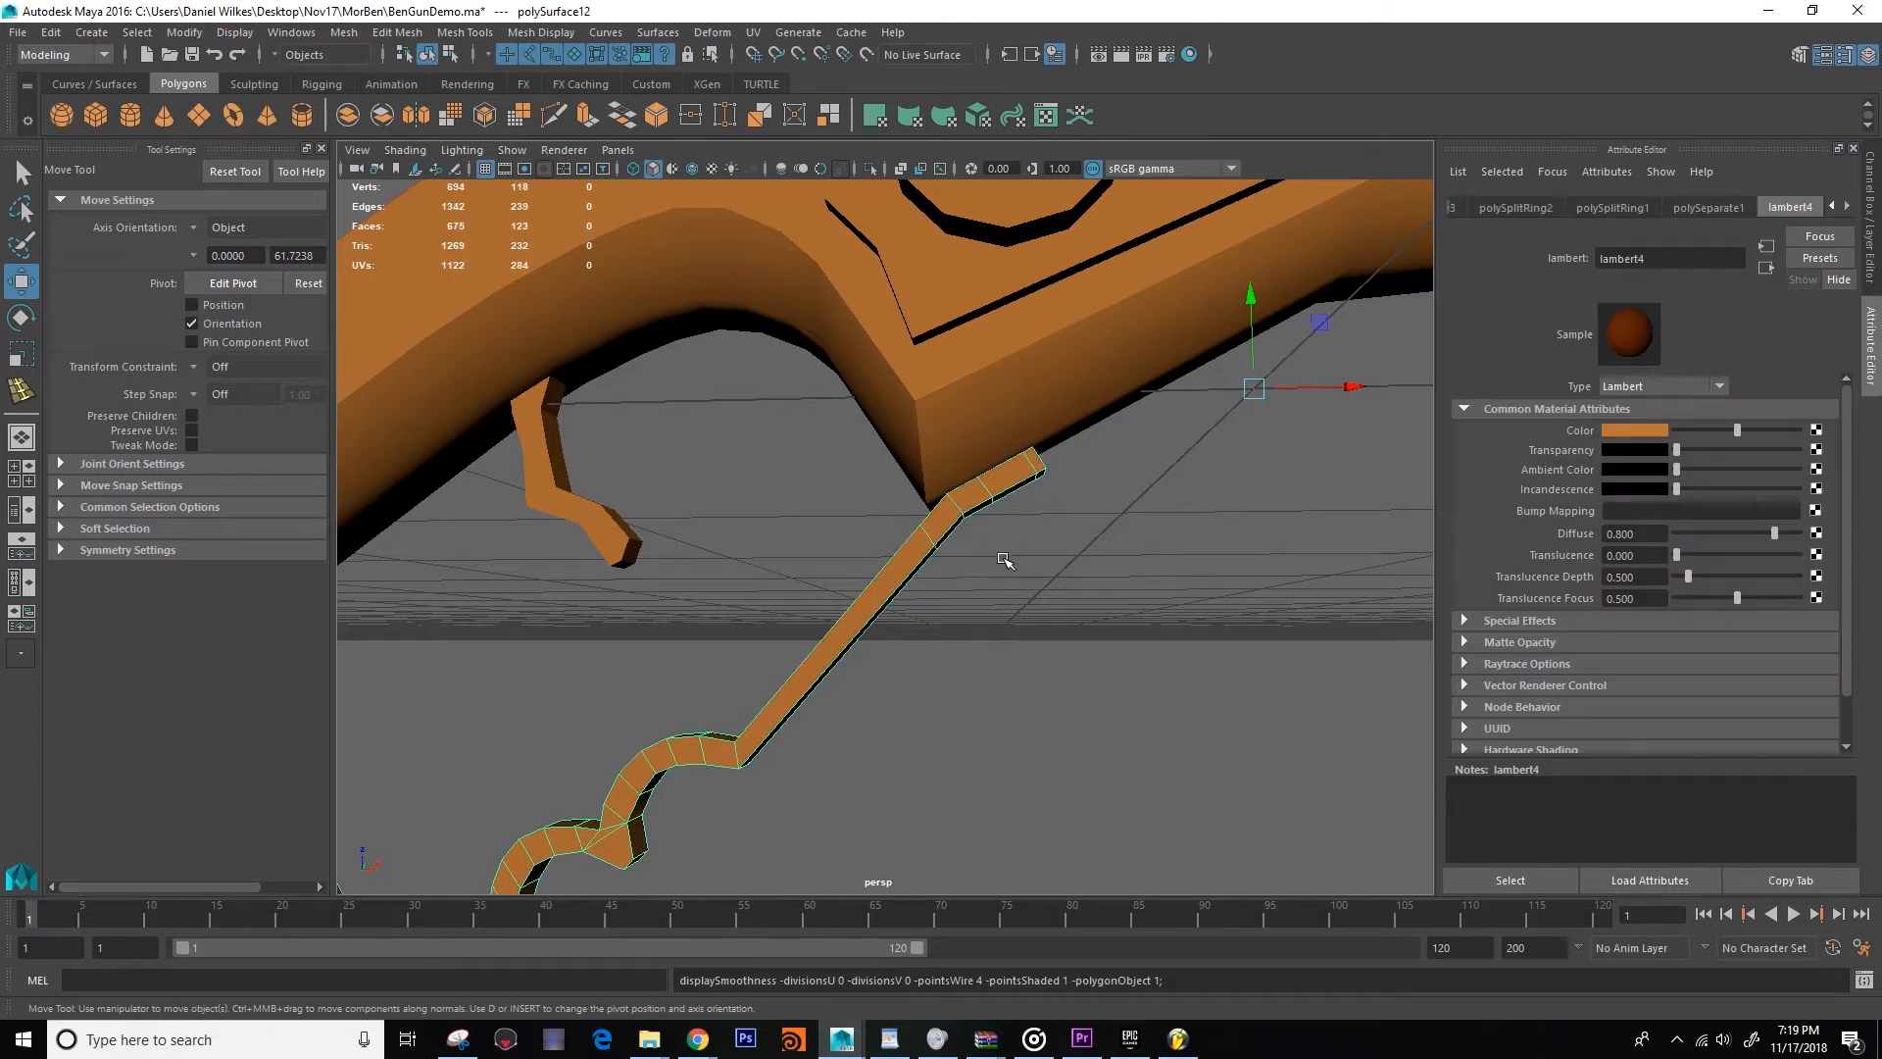
left_click_drag(1002, 525, 662, 212, "alt")
left_click(442, 34)
left_click(501, 180)
left_click_drag(1127, 471, 845, 644, "alt")
key("4")
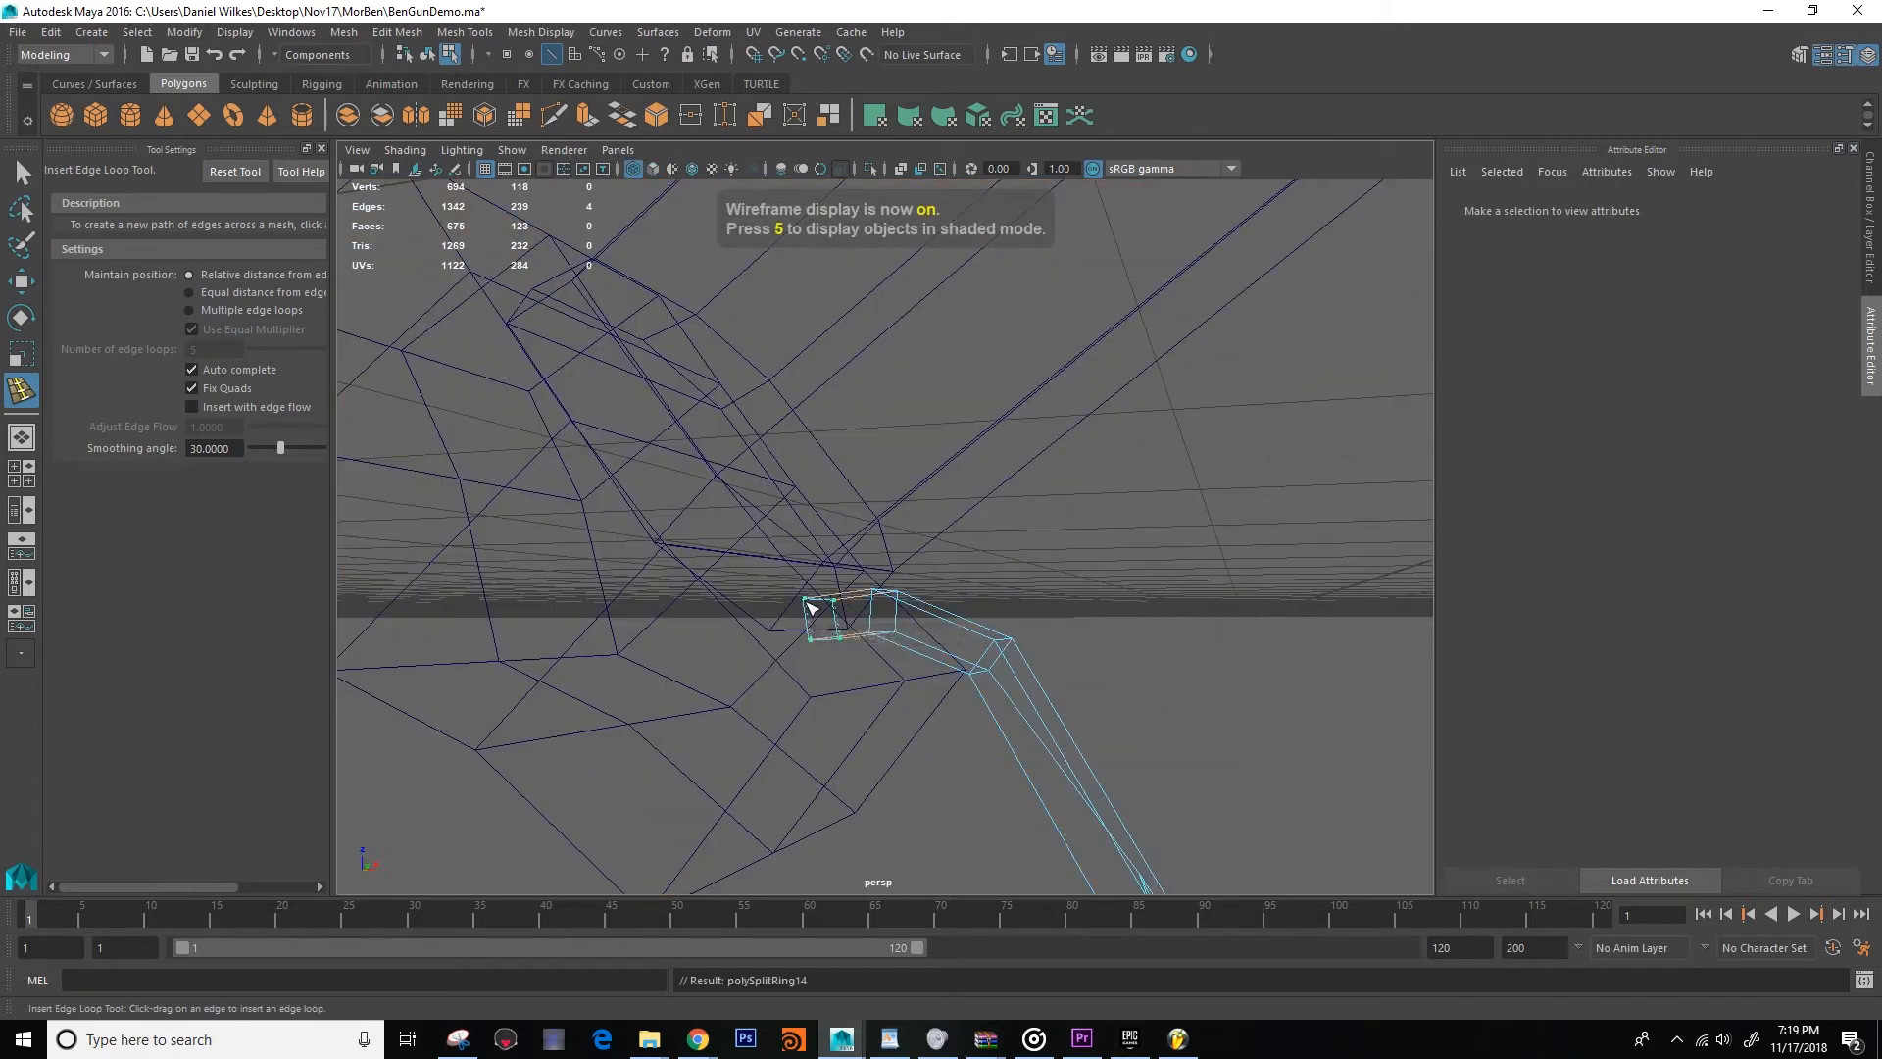
left_click(945, 661)
key("5")
scroll(931, 645, "down", 5)
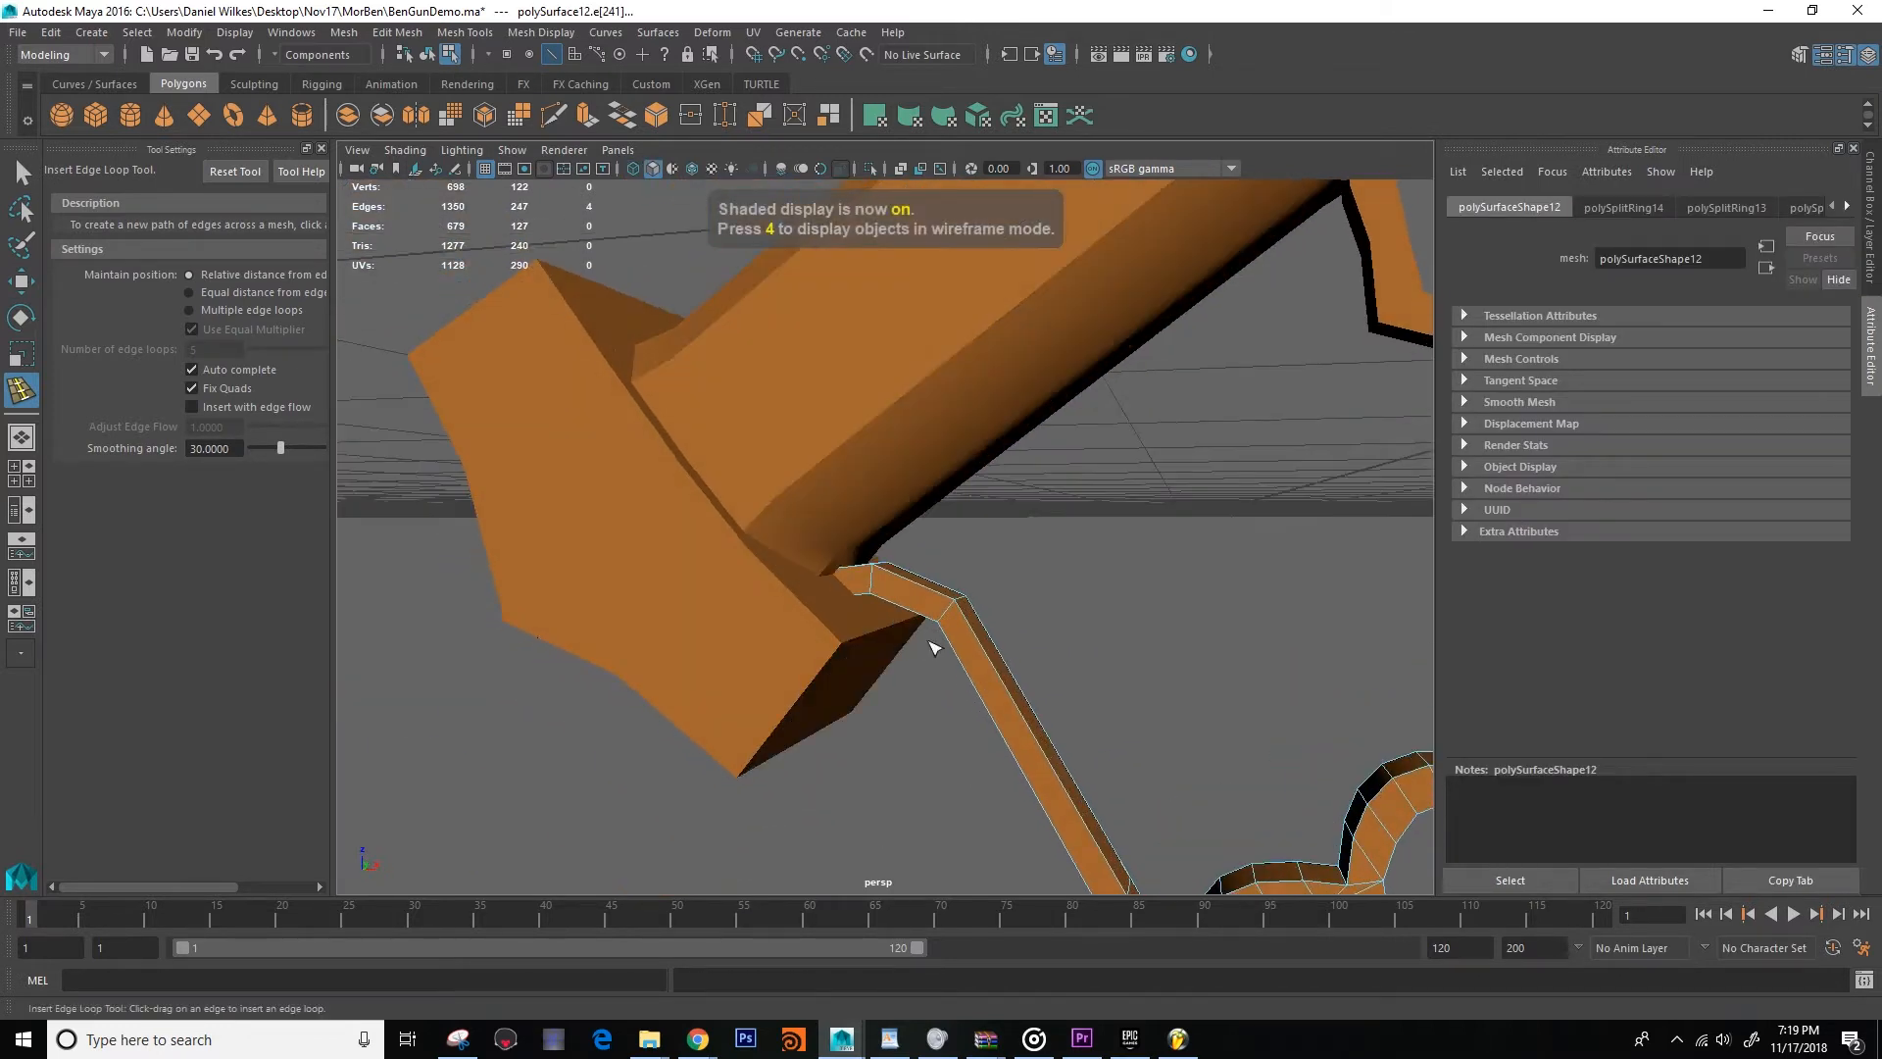
Insert lengthwise edge loops along the finger guard's faces to support its long edges.
mouse_move(936, 630)
left_mouse_down("alt")
mouse_move(962, 659)
mouse_move(1042, 663)
mouse_move(963, 676)
mouse_move(977, 537)
mouse_move(1100, 601)
mouse_move(1069, 667)
mouse_move(1160, 589)
mouse_move(839, 485)
left_mouse_up("alt")
scroll(839, 485, "up", 8)
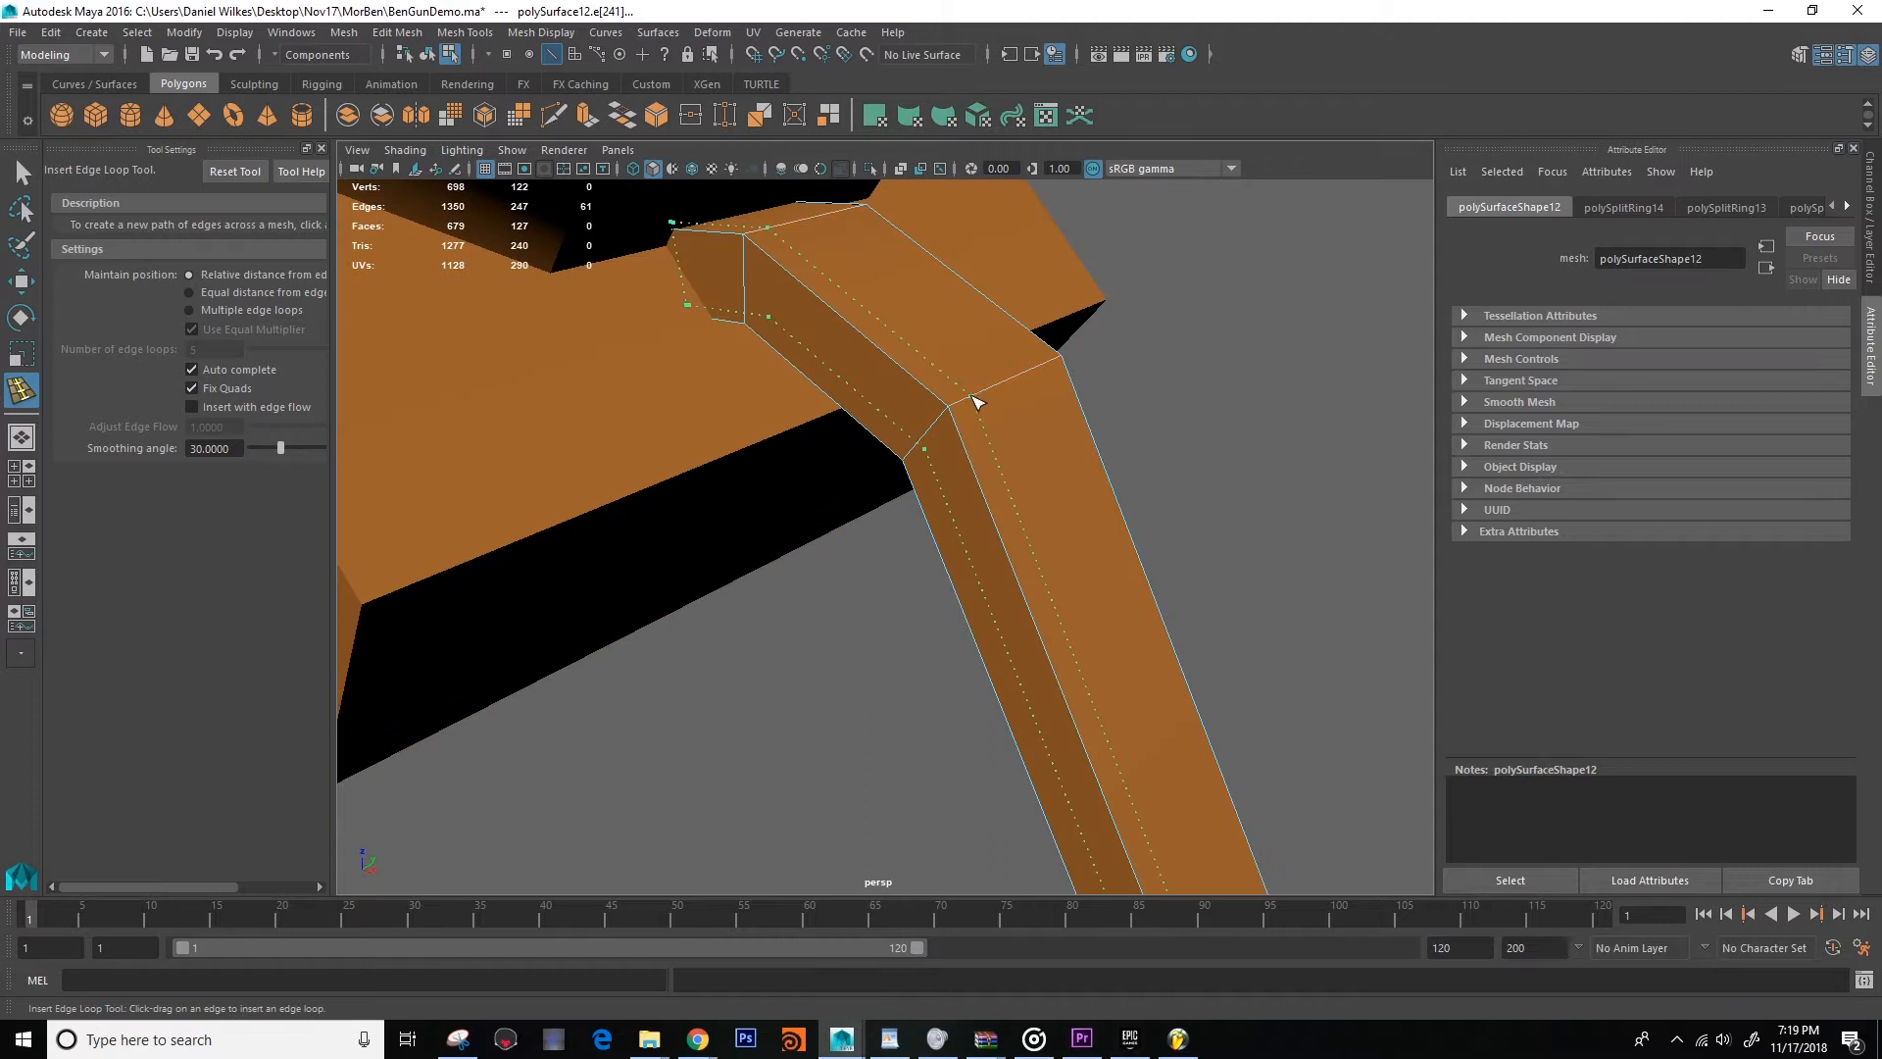
left_click_drag(1077, 434, 953, 380, "alt")
left_click(1077, 418)
left_click_drag(967, 453, 794, 277, "alt")
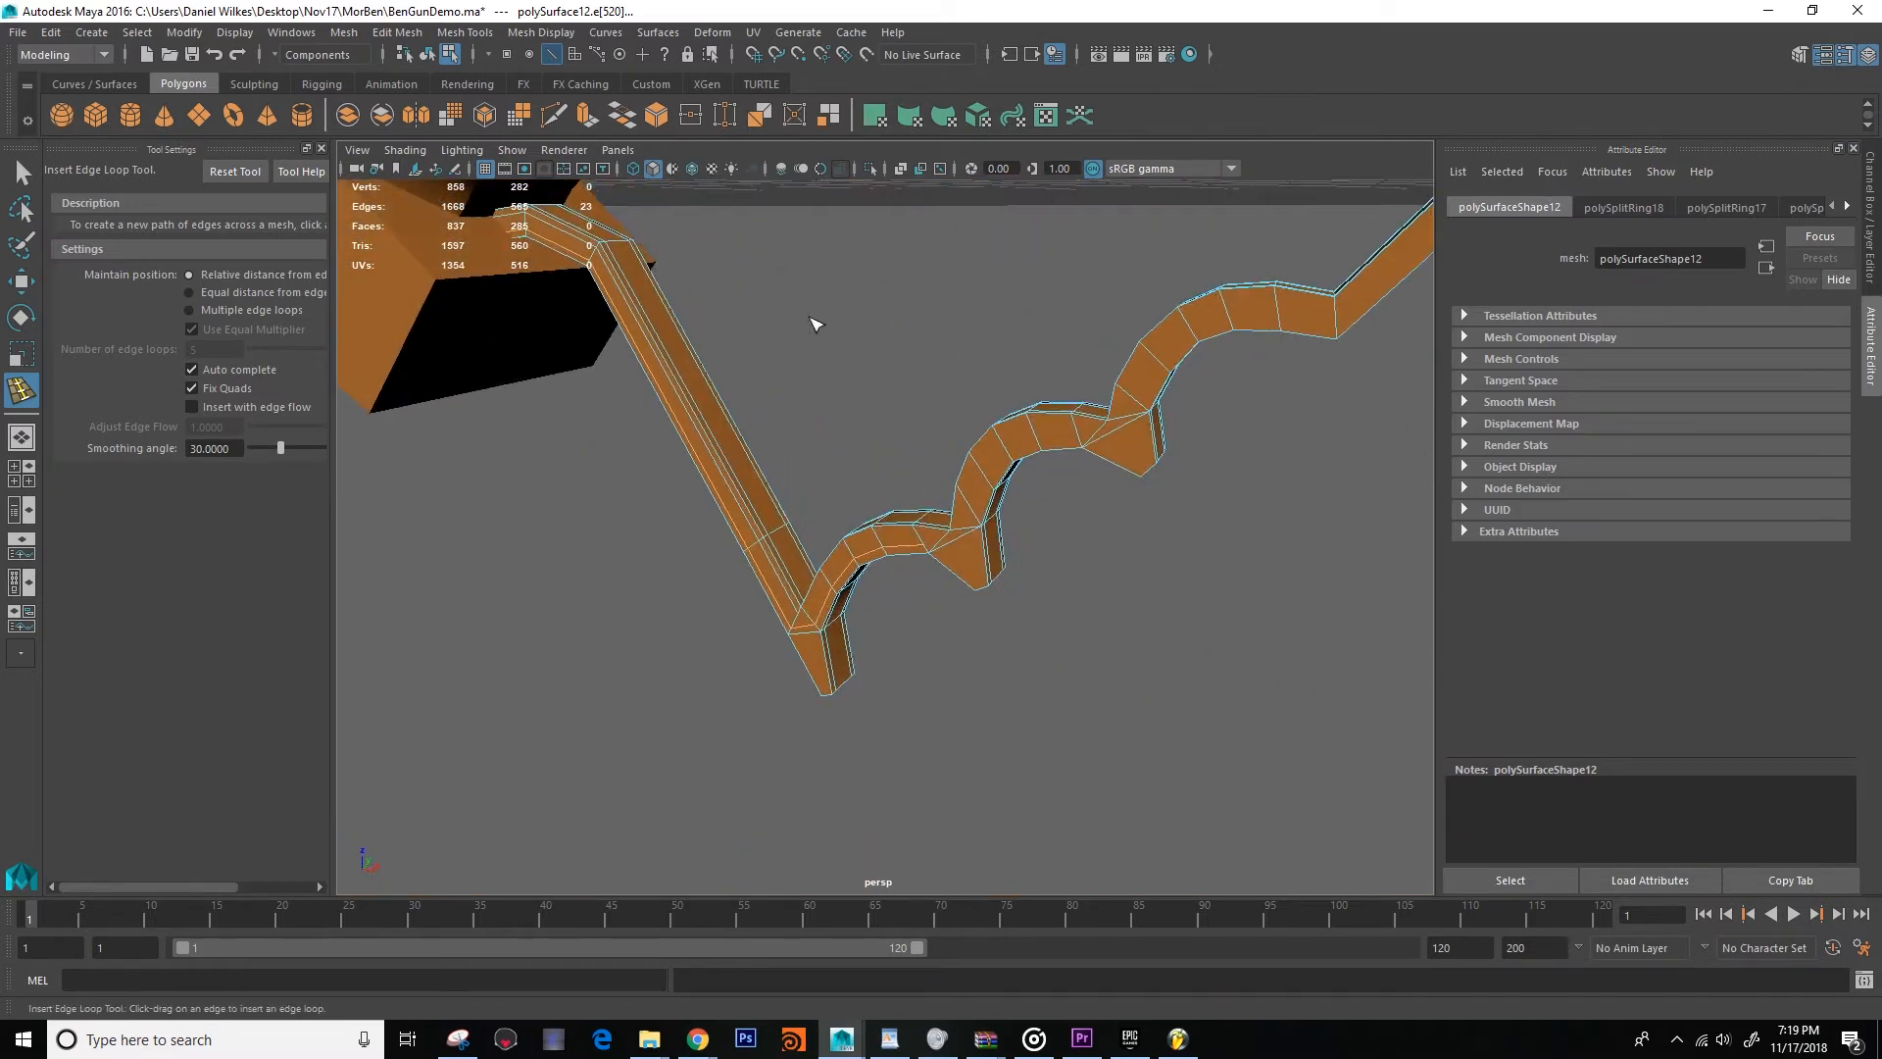
Return the finger guard to object mode and preview its smoothed shape around the finger ridges.
left_click(1078, 653)
key("w")
right_click_drag(973, 513, 1057, 477)
left_click_drag(1058, 476, 942, 609, "alt")
left_click(983, 605)
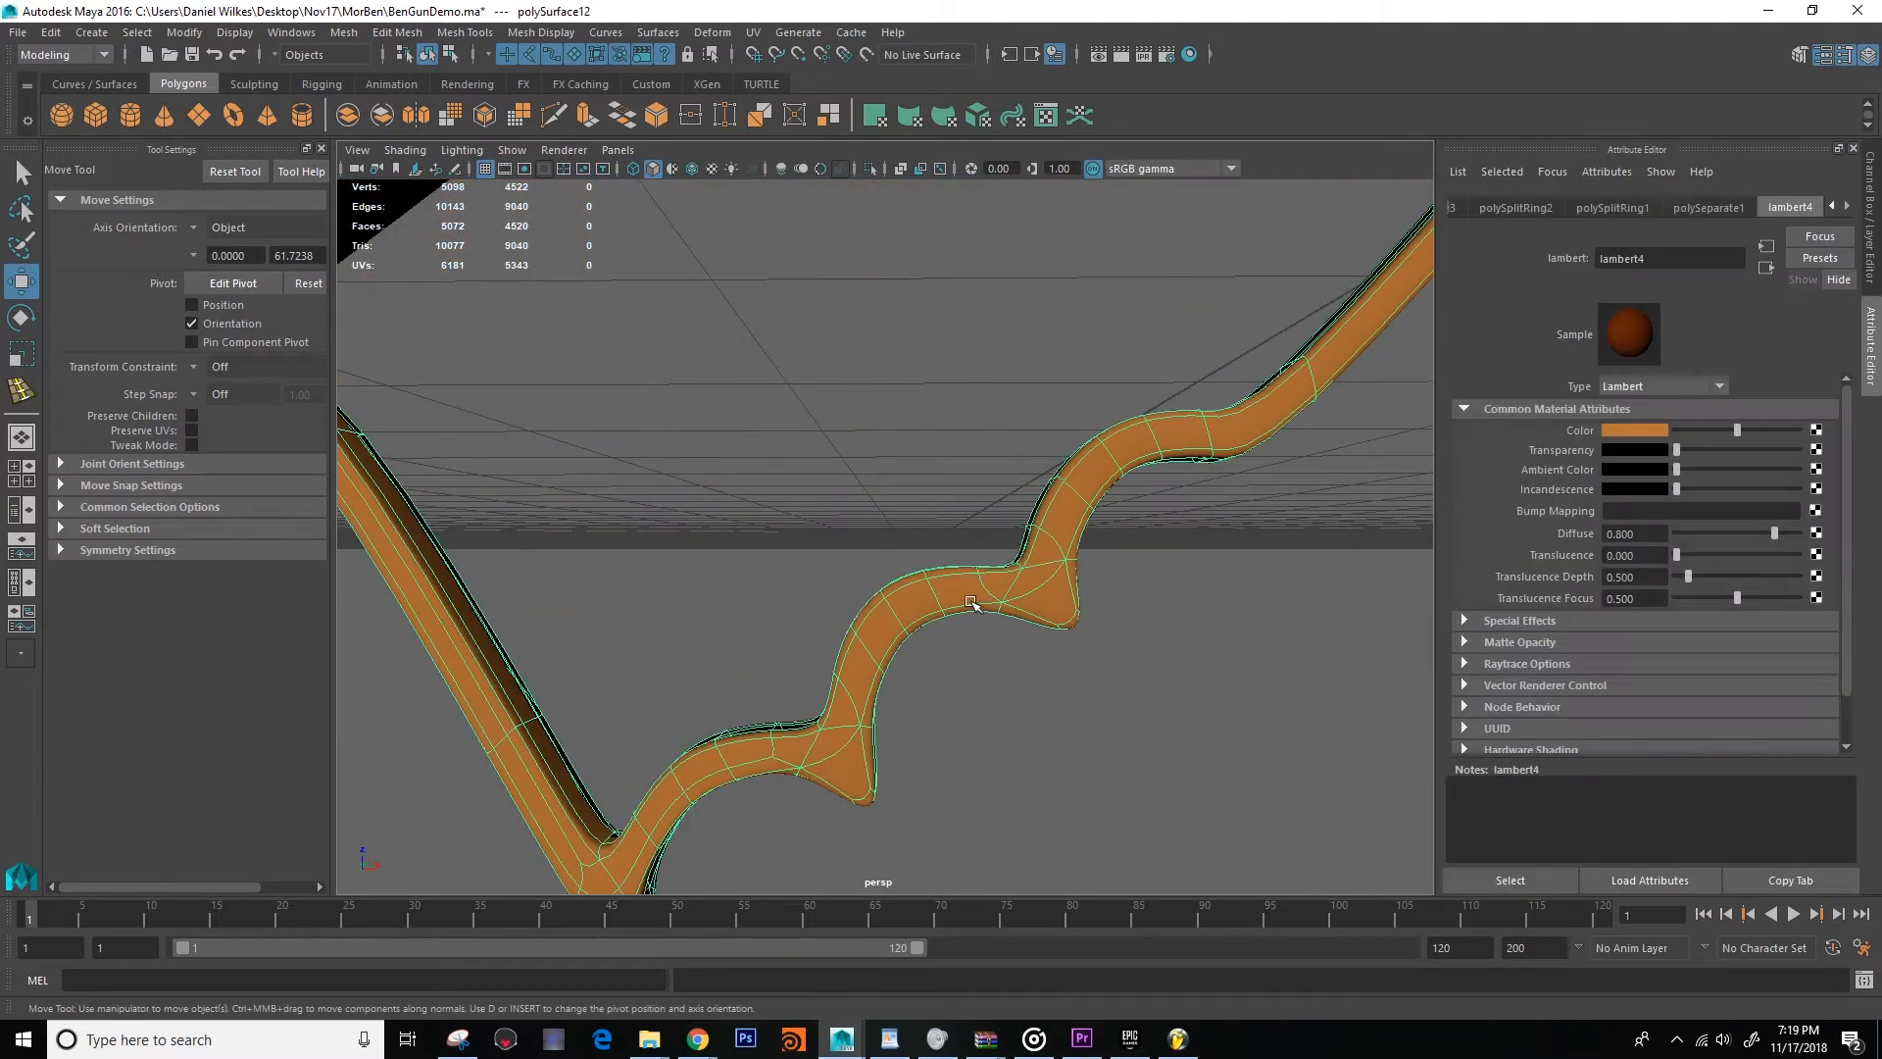
left_click_drag(1025, 678, 942, 461, "alt")
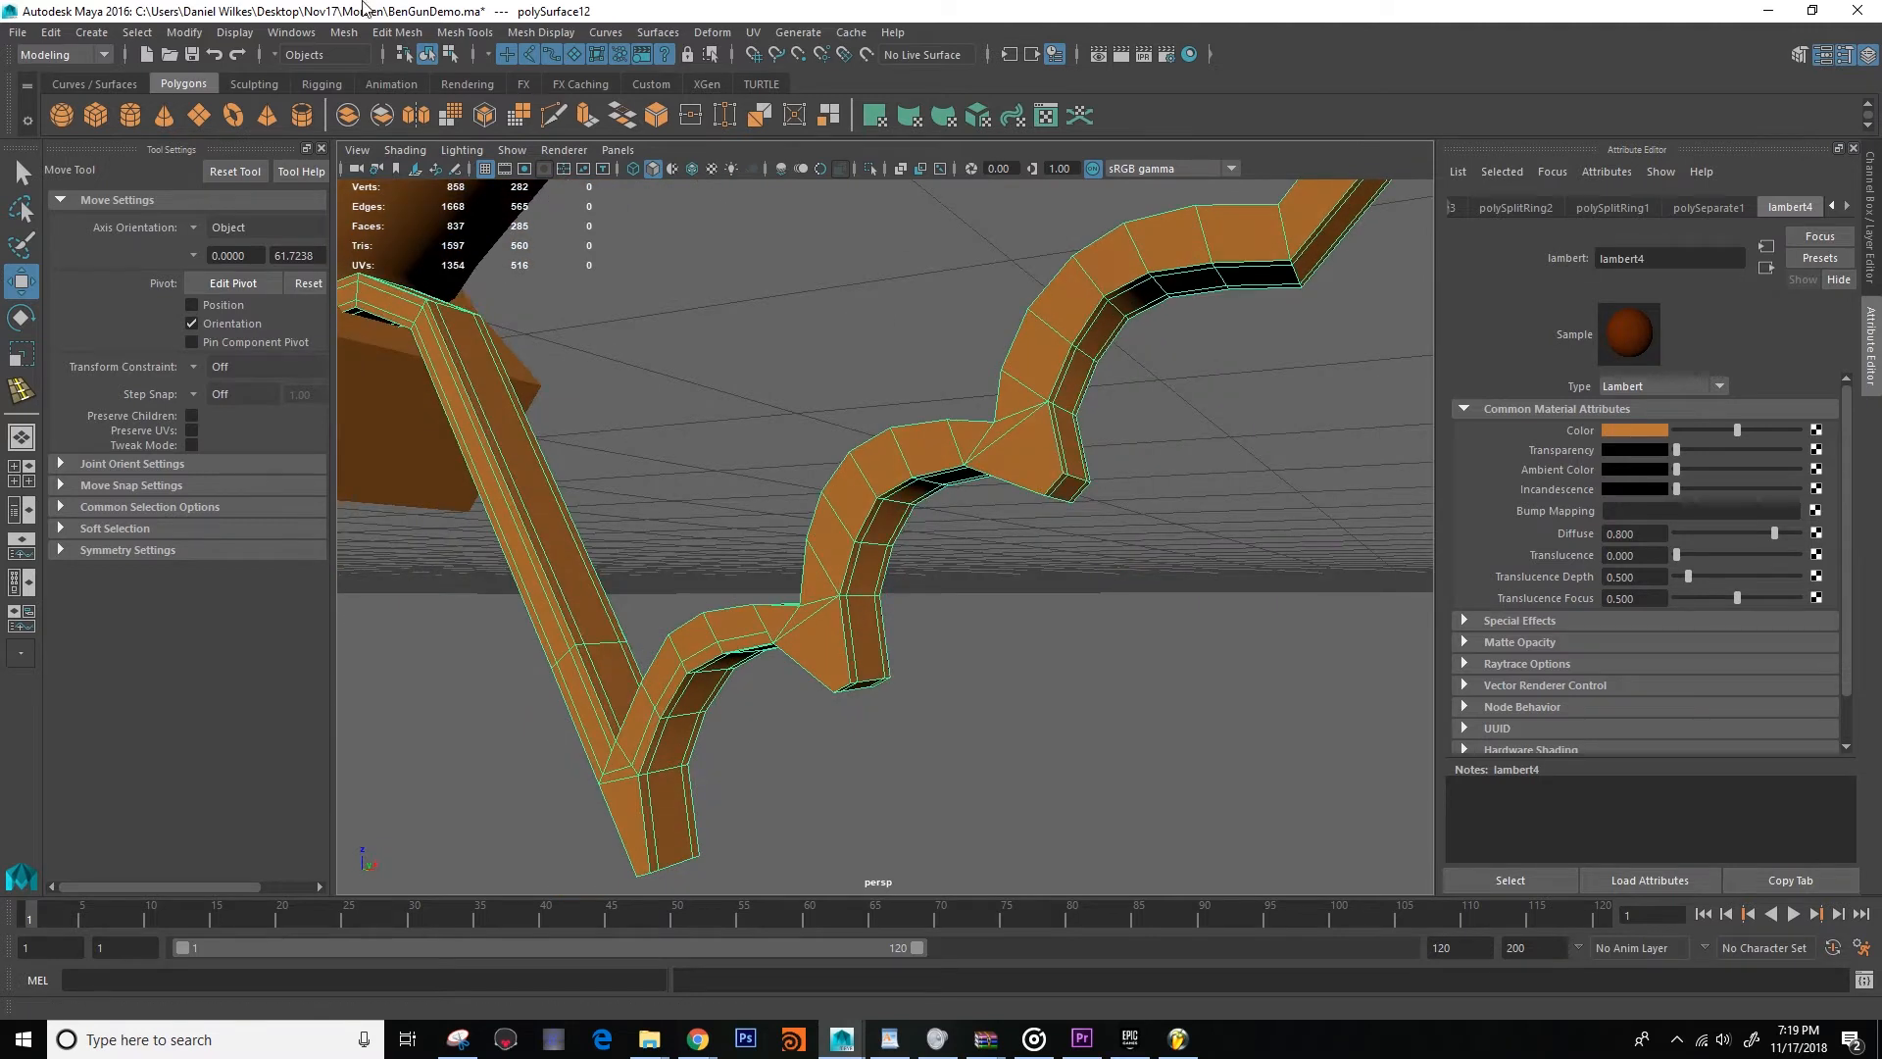
Insert supporting edge loops near the tips of the finger guard's pointed ridges.
left_click(384, 34)
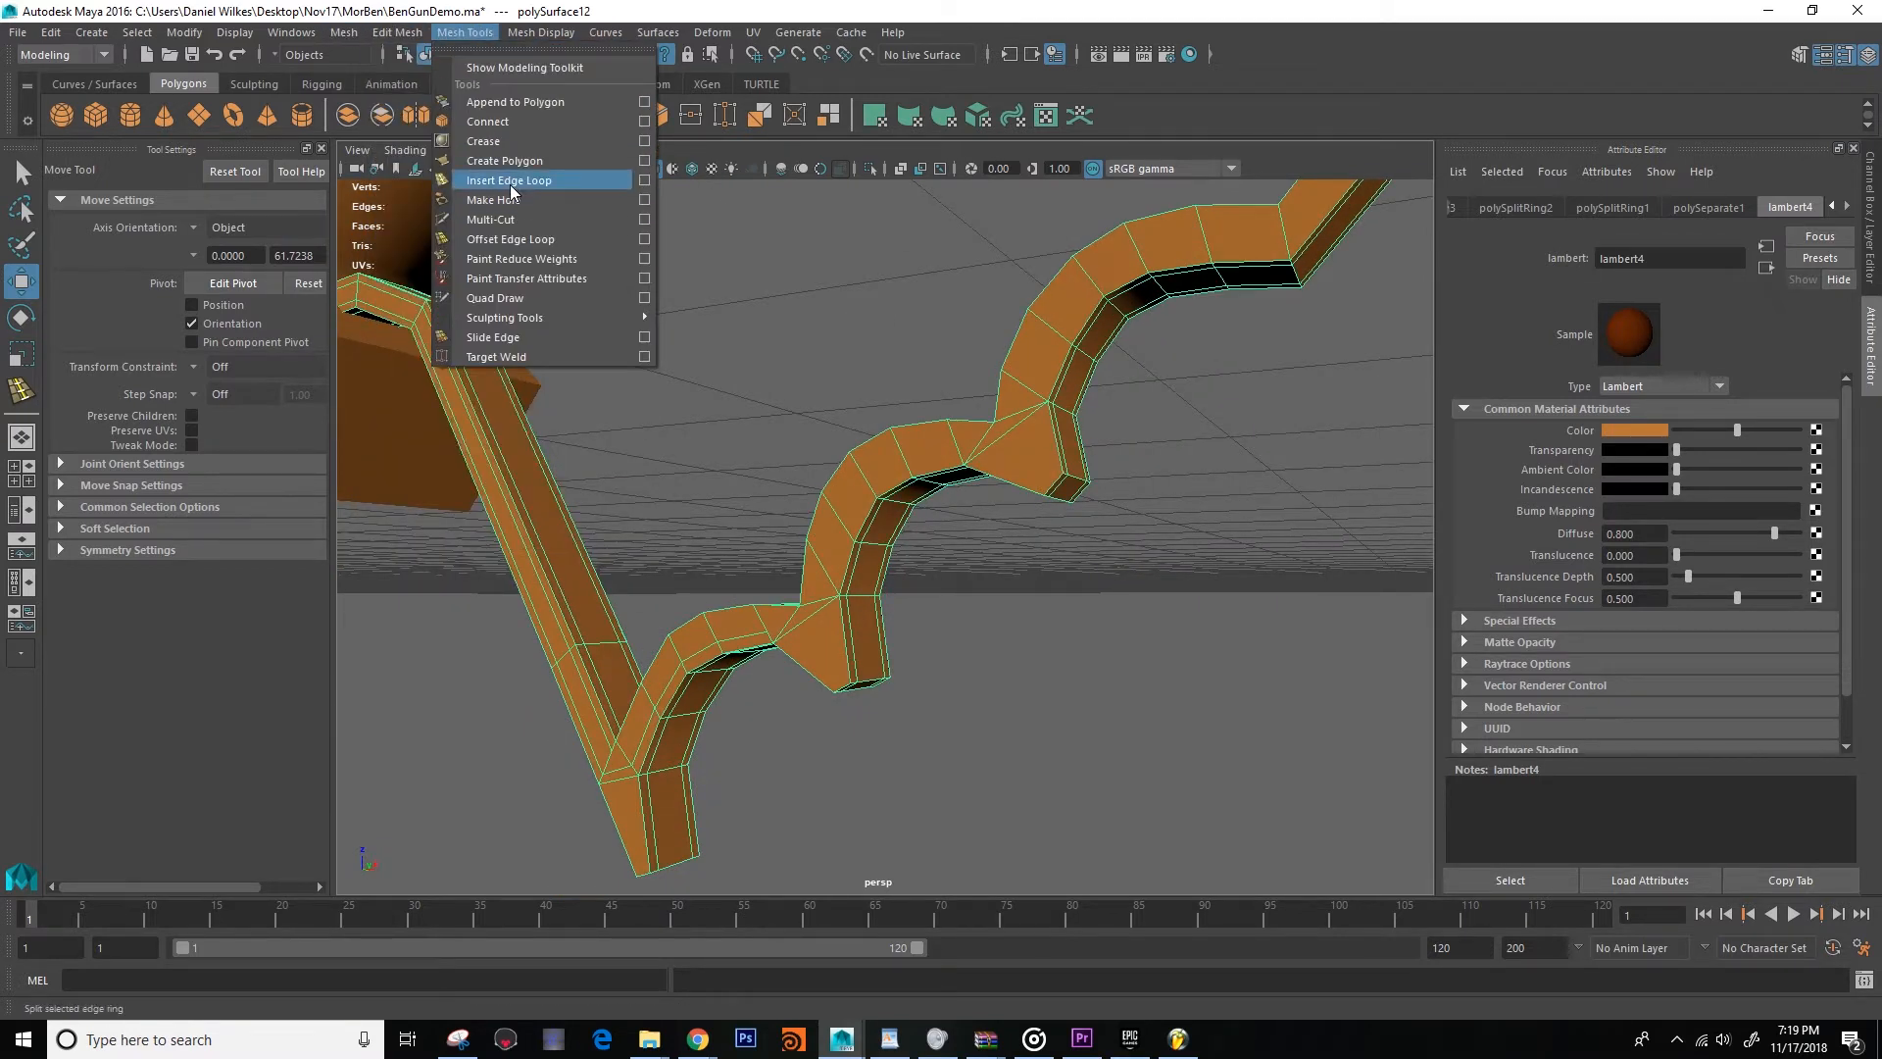
left_click(509, 181)
left_click(1063, 460)
left_click_drag(958, 563, 699, 640, "alt")
left_click(828, 669)
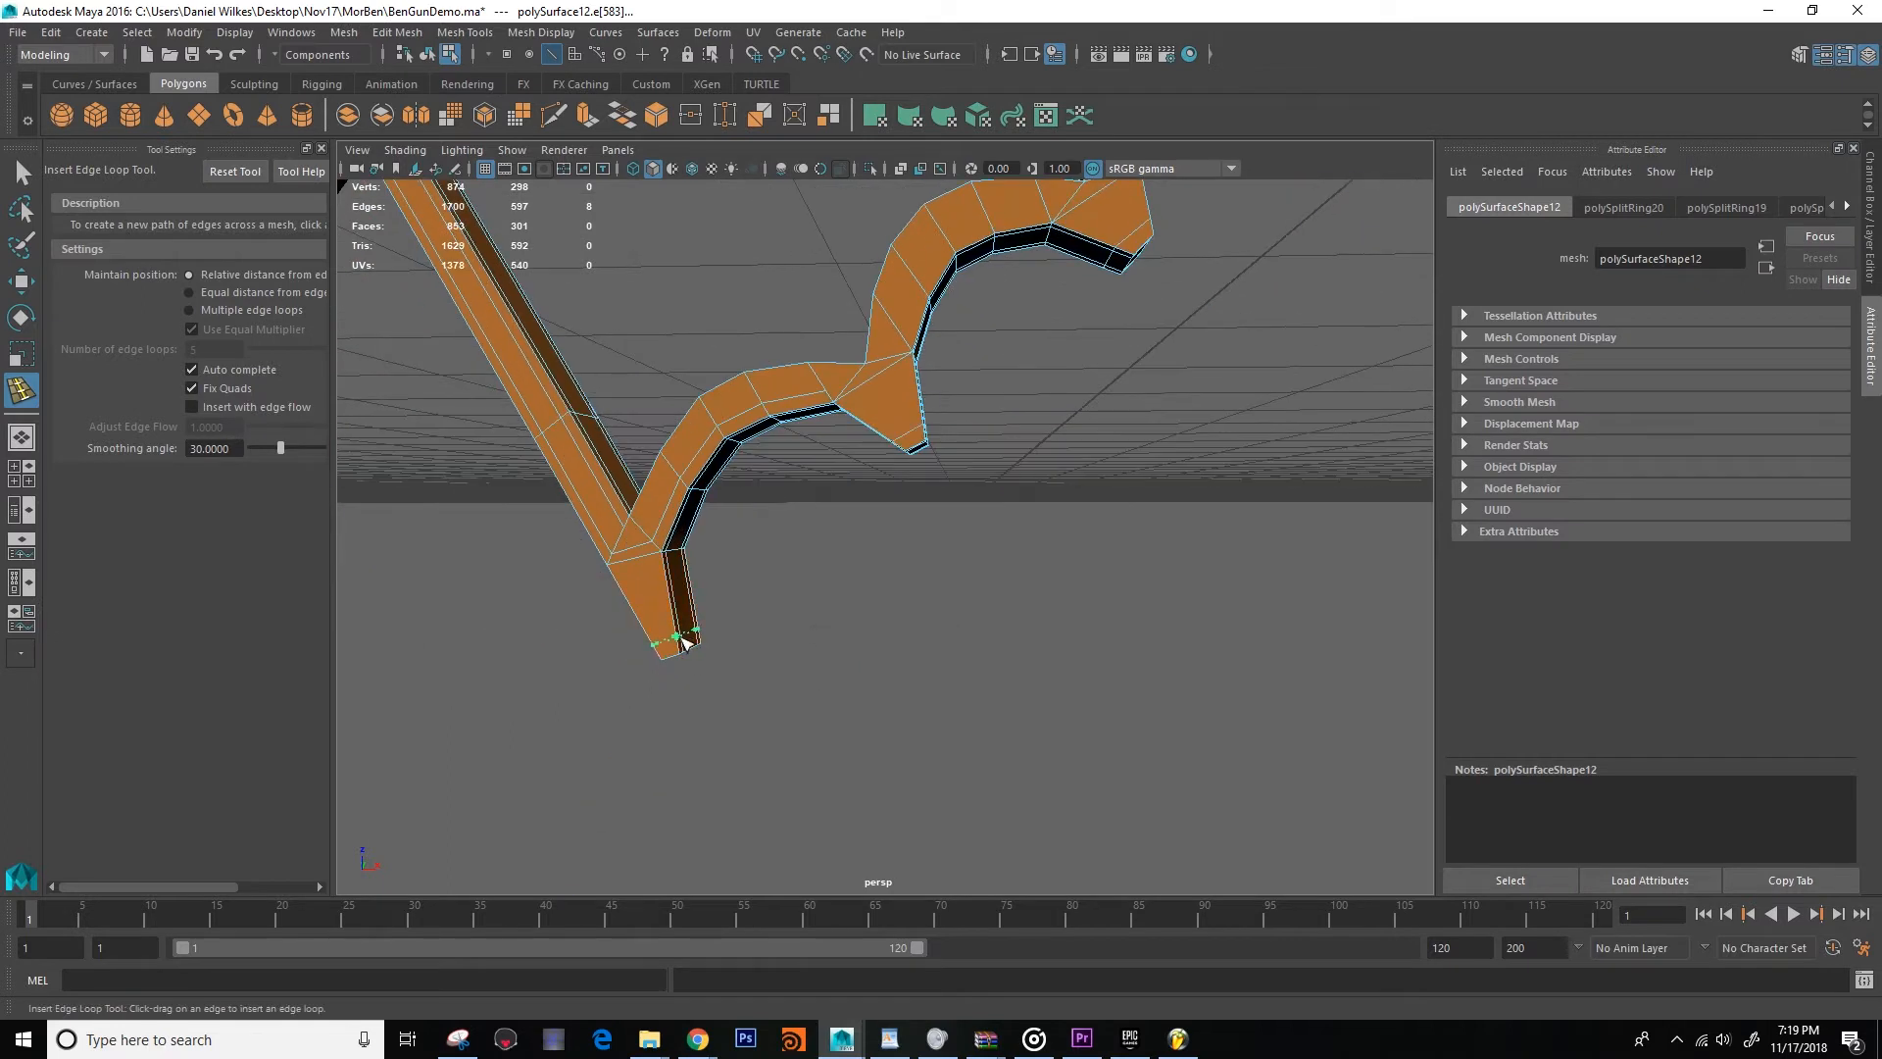
left_click(674, 585)
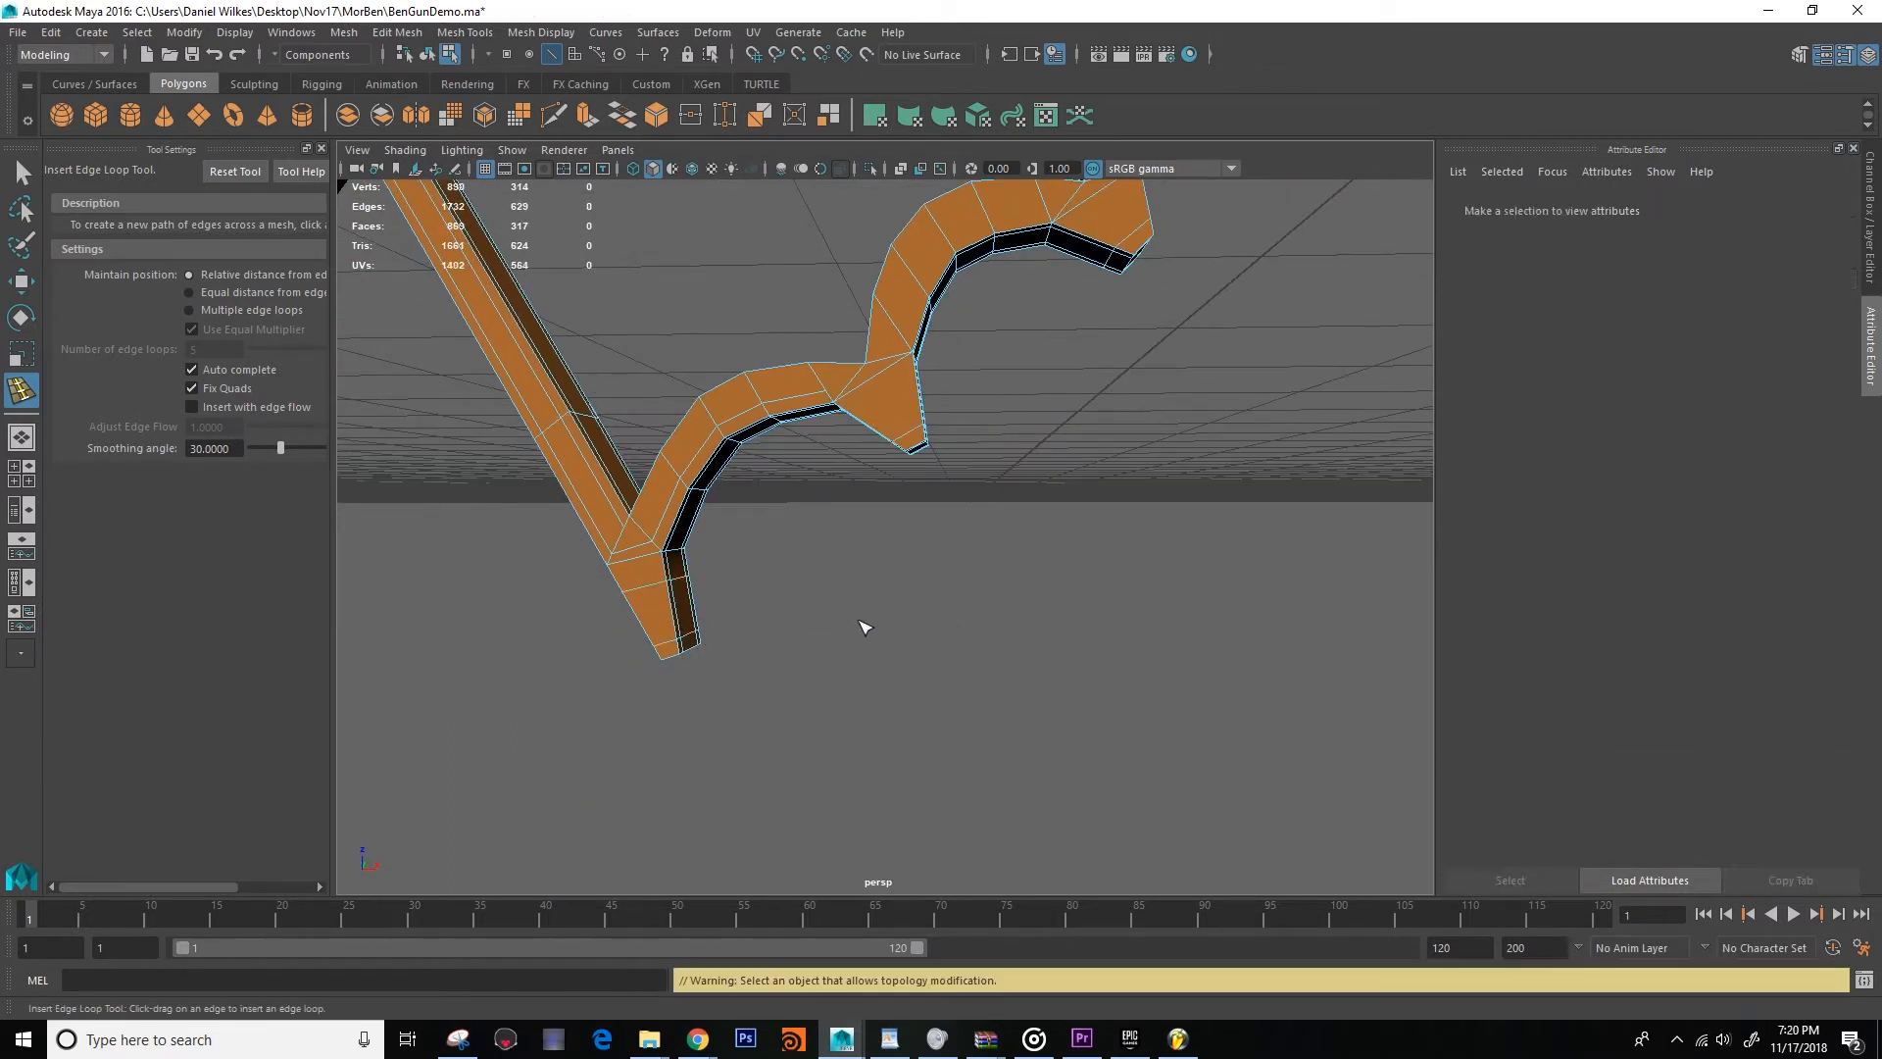
Return the finger guard to object mode, preview it smoothed and inspect its ridges and ends, and restore the unsmoothed display.
left_click_drag(862, 622, 882, 694, "alt")
key("w")
right_click(814, 517)
left_click(911, 461)
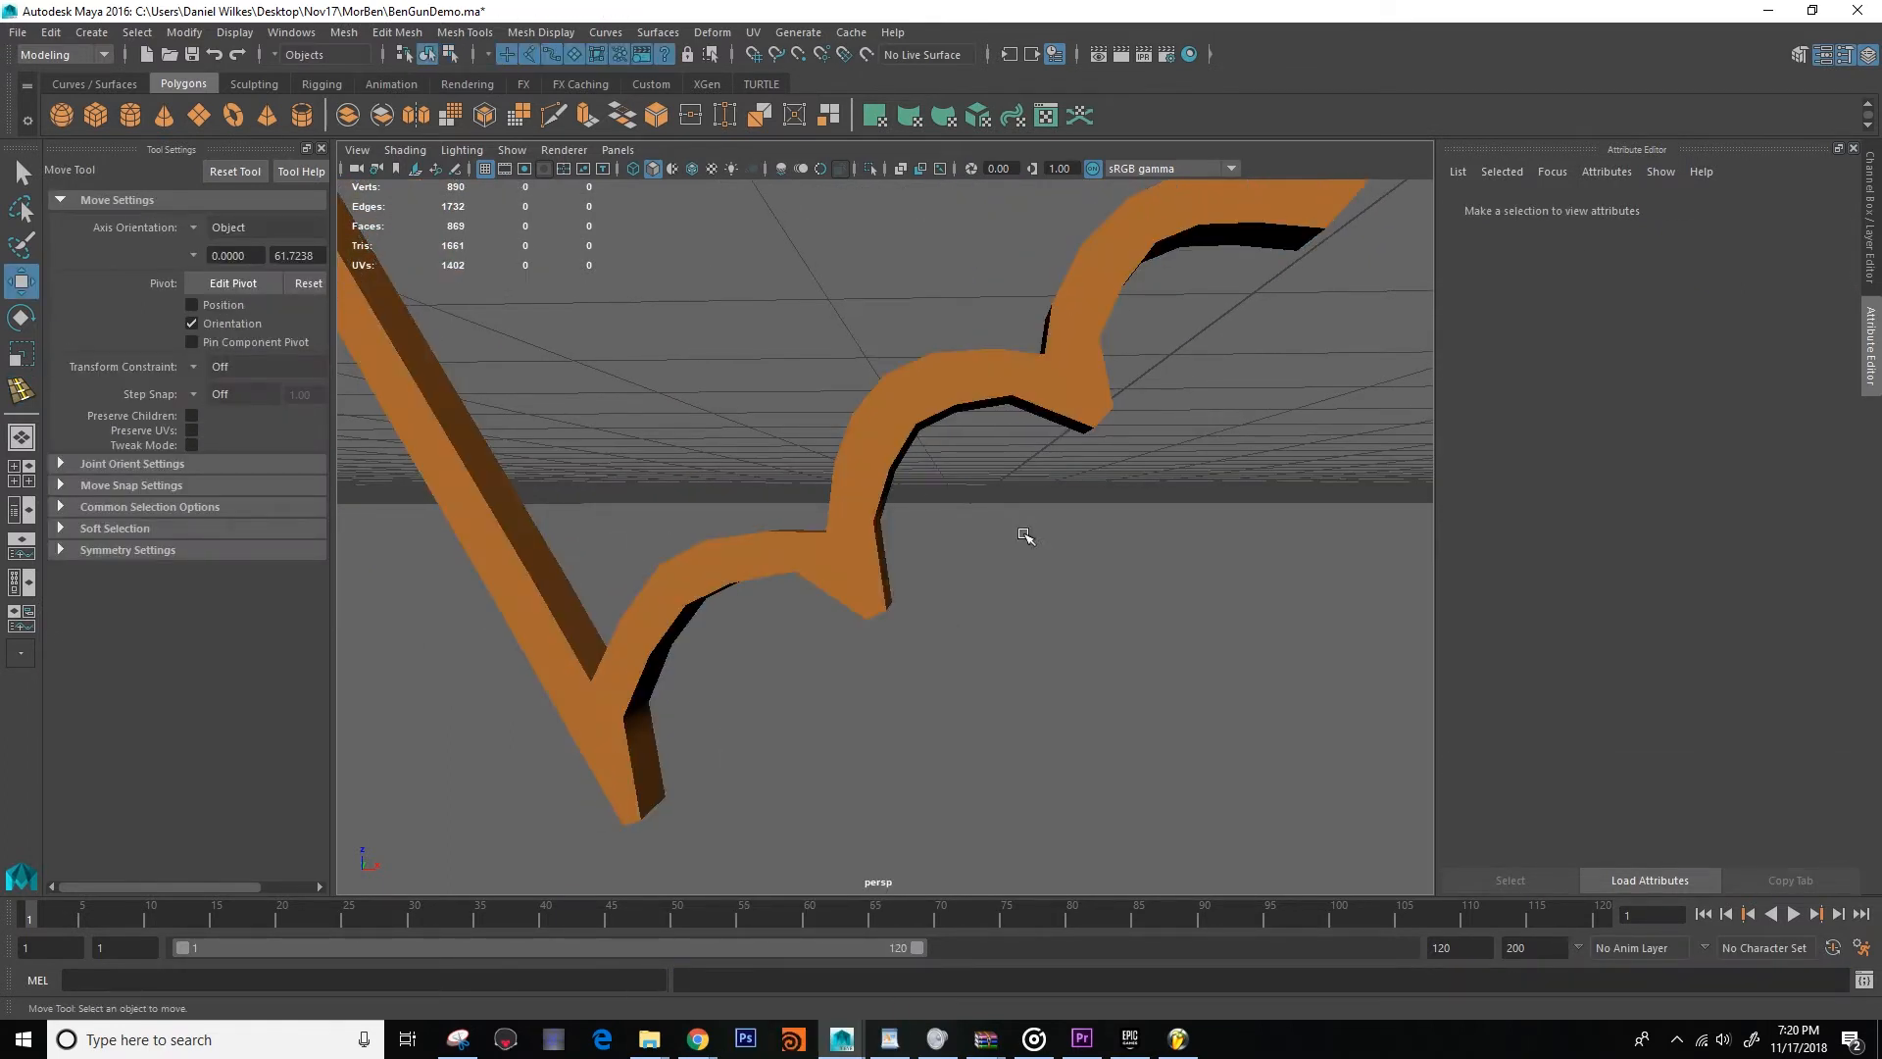
left_click_drag(1021, 529, 929, 454, "alt")
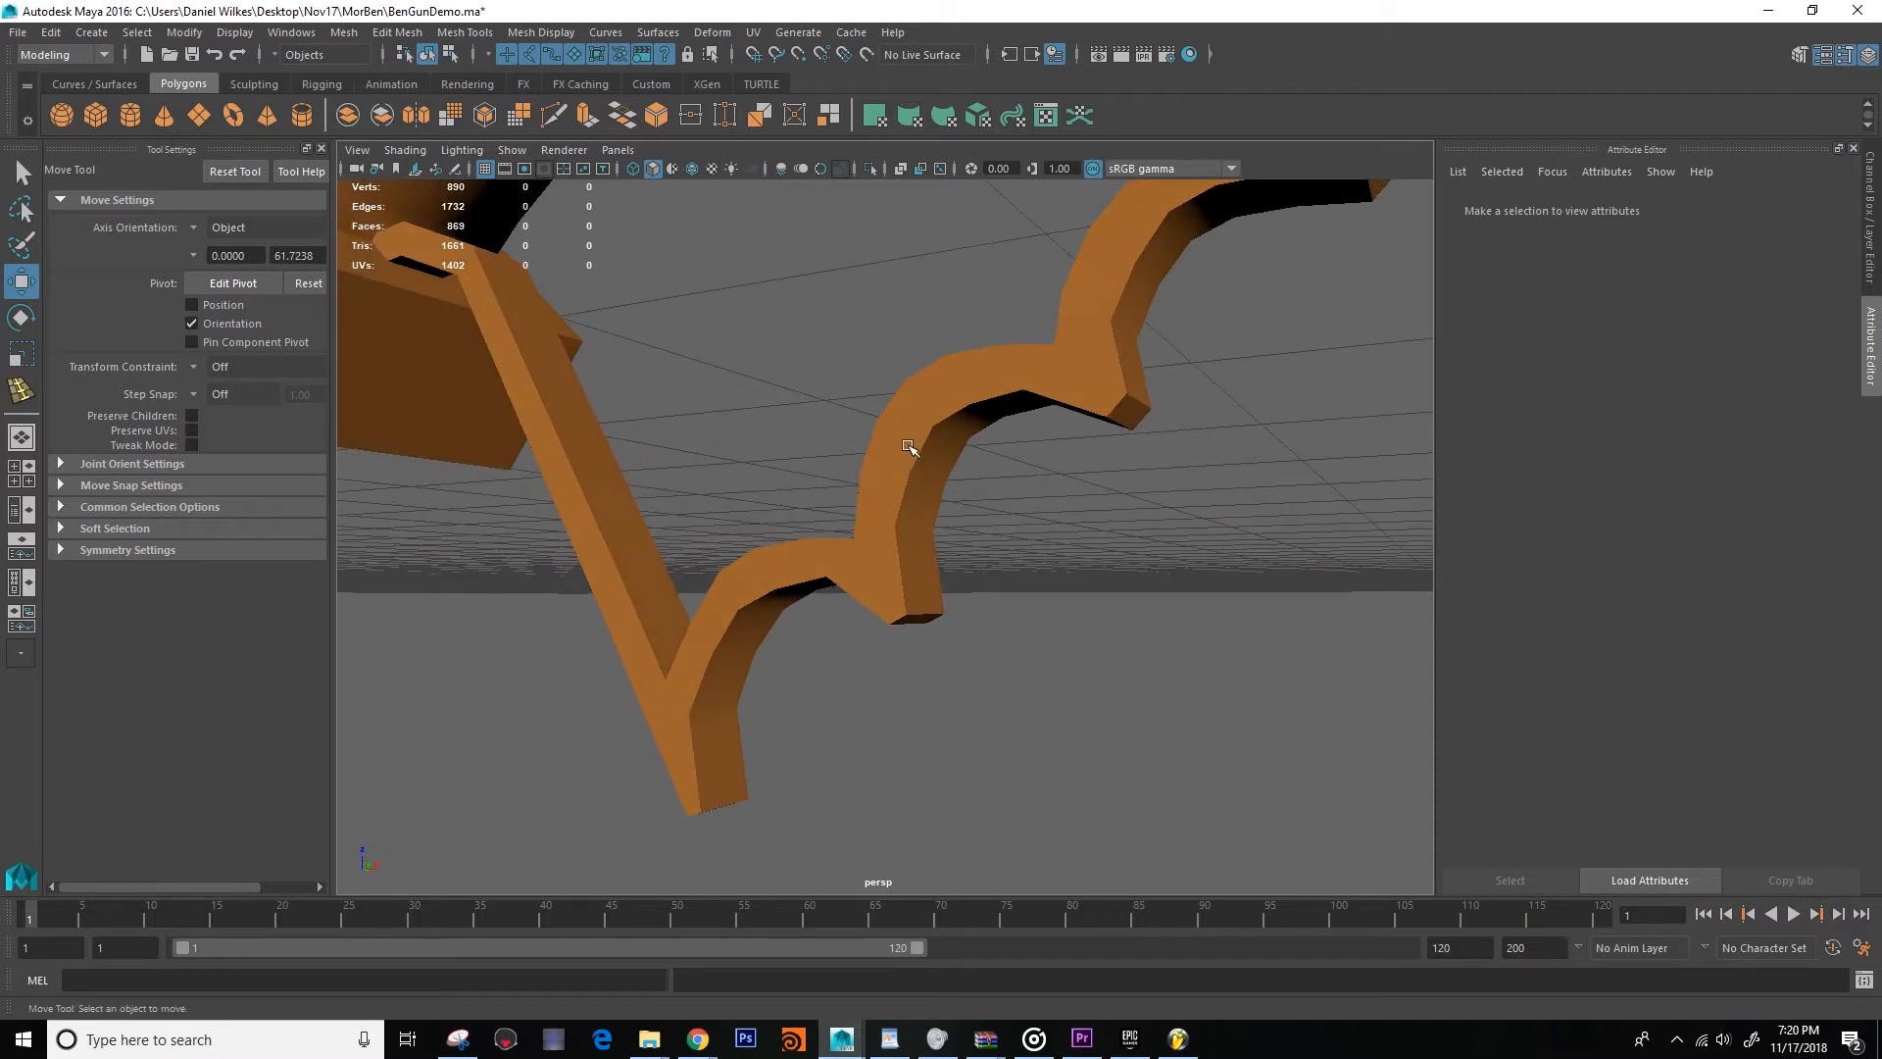
left_click(909, 447)
right_click(894, 481)
middle_click_drag(887, 490, 845, 570, "alt")
left_click_drag(845, 570, 1008, 607, "alt")
left_click(1137, 539)
left_click_drag(1197, 588, 988, 554, "alt")
left_click(980, 627)
scroll(911, 613, "up", 3)
left_click_drag(1105, 506, 1063, 573, "alt")
key("1")
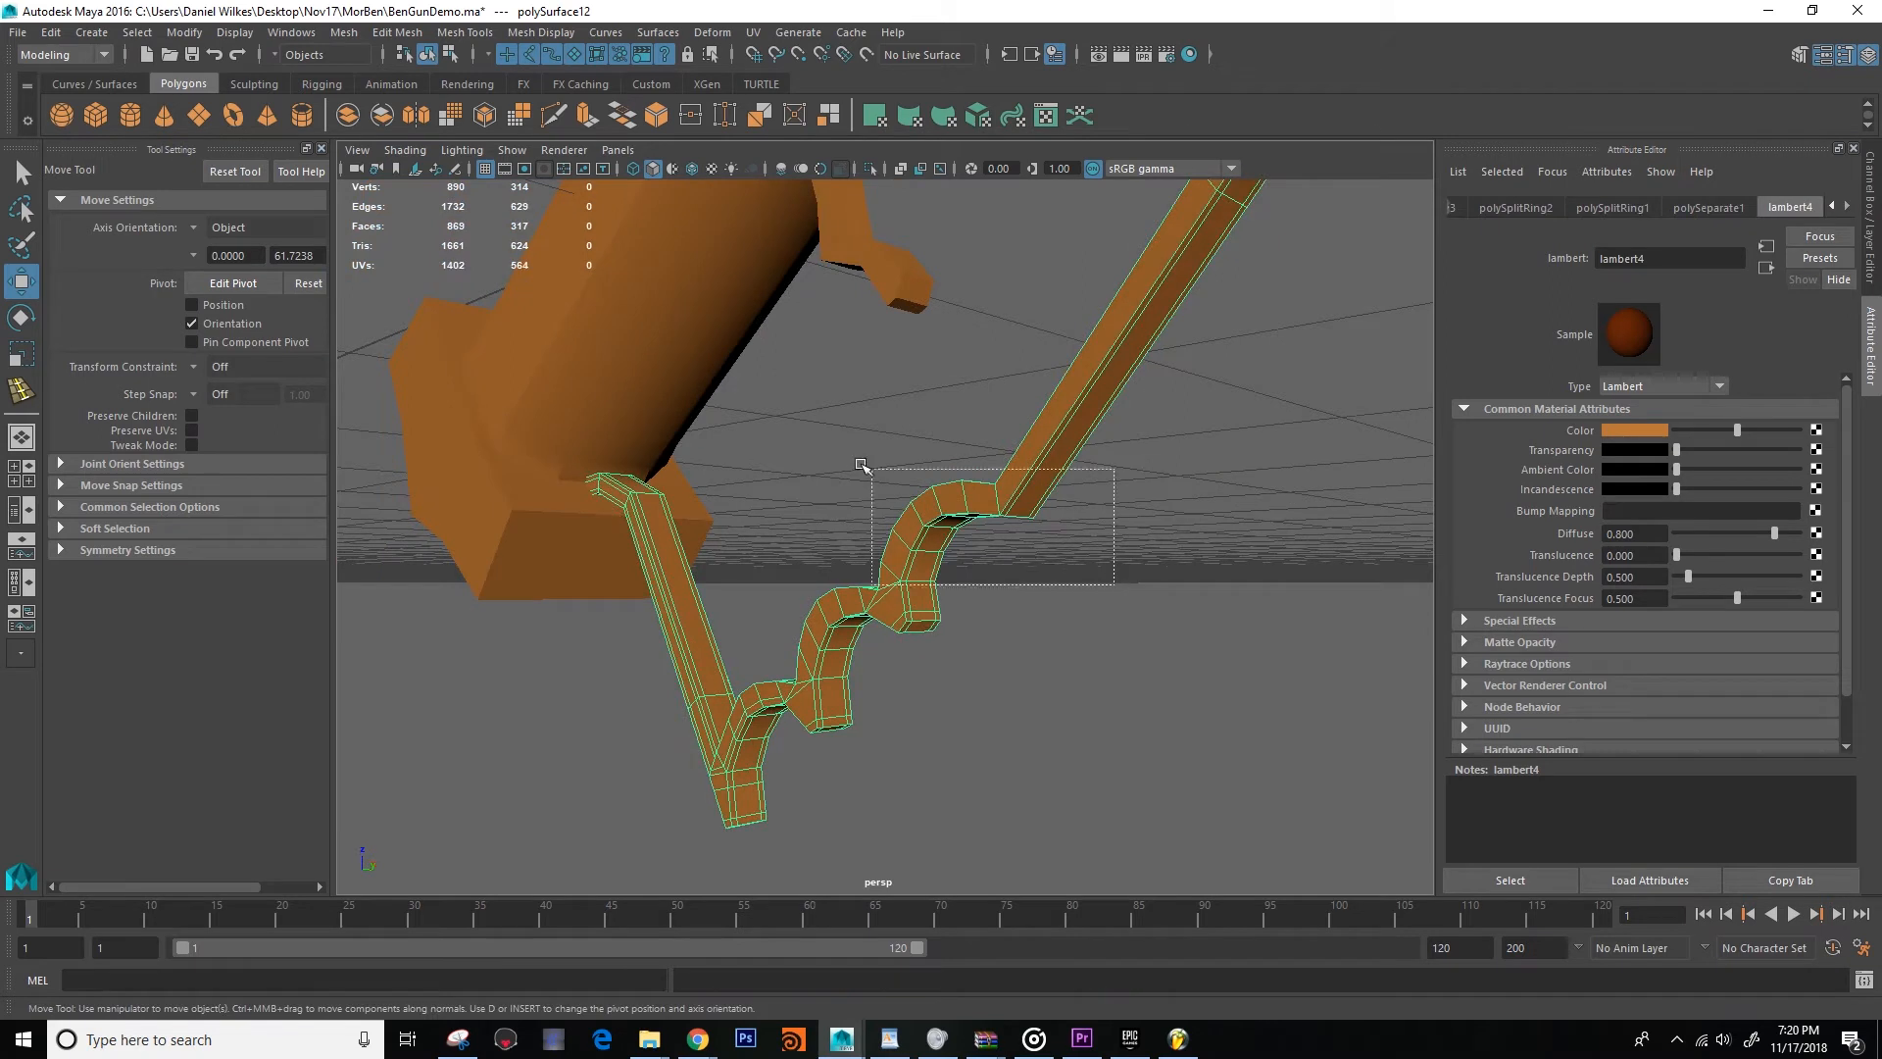
Apply a mesh Smooth to the finger guard and check it, deselected, against the whole gun.
left_click(344, 33)
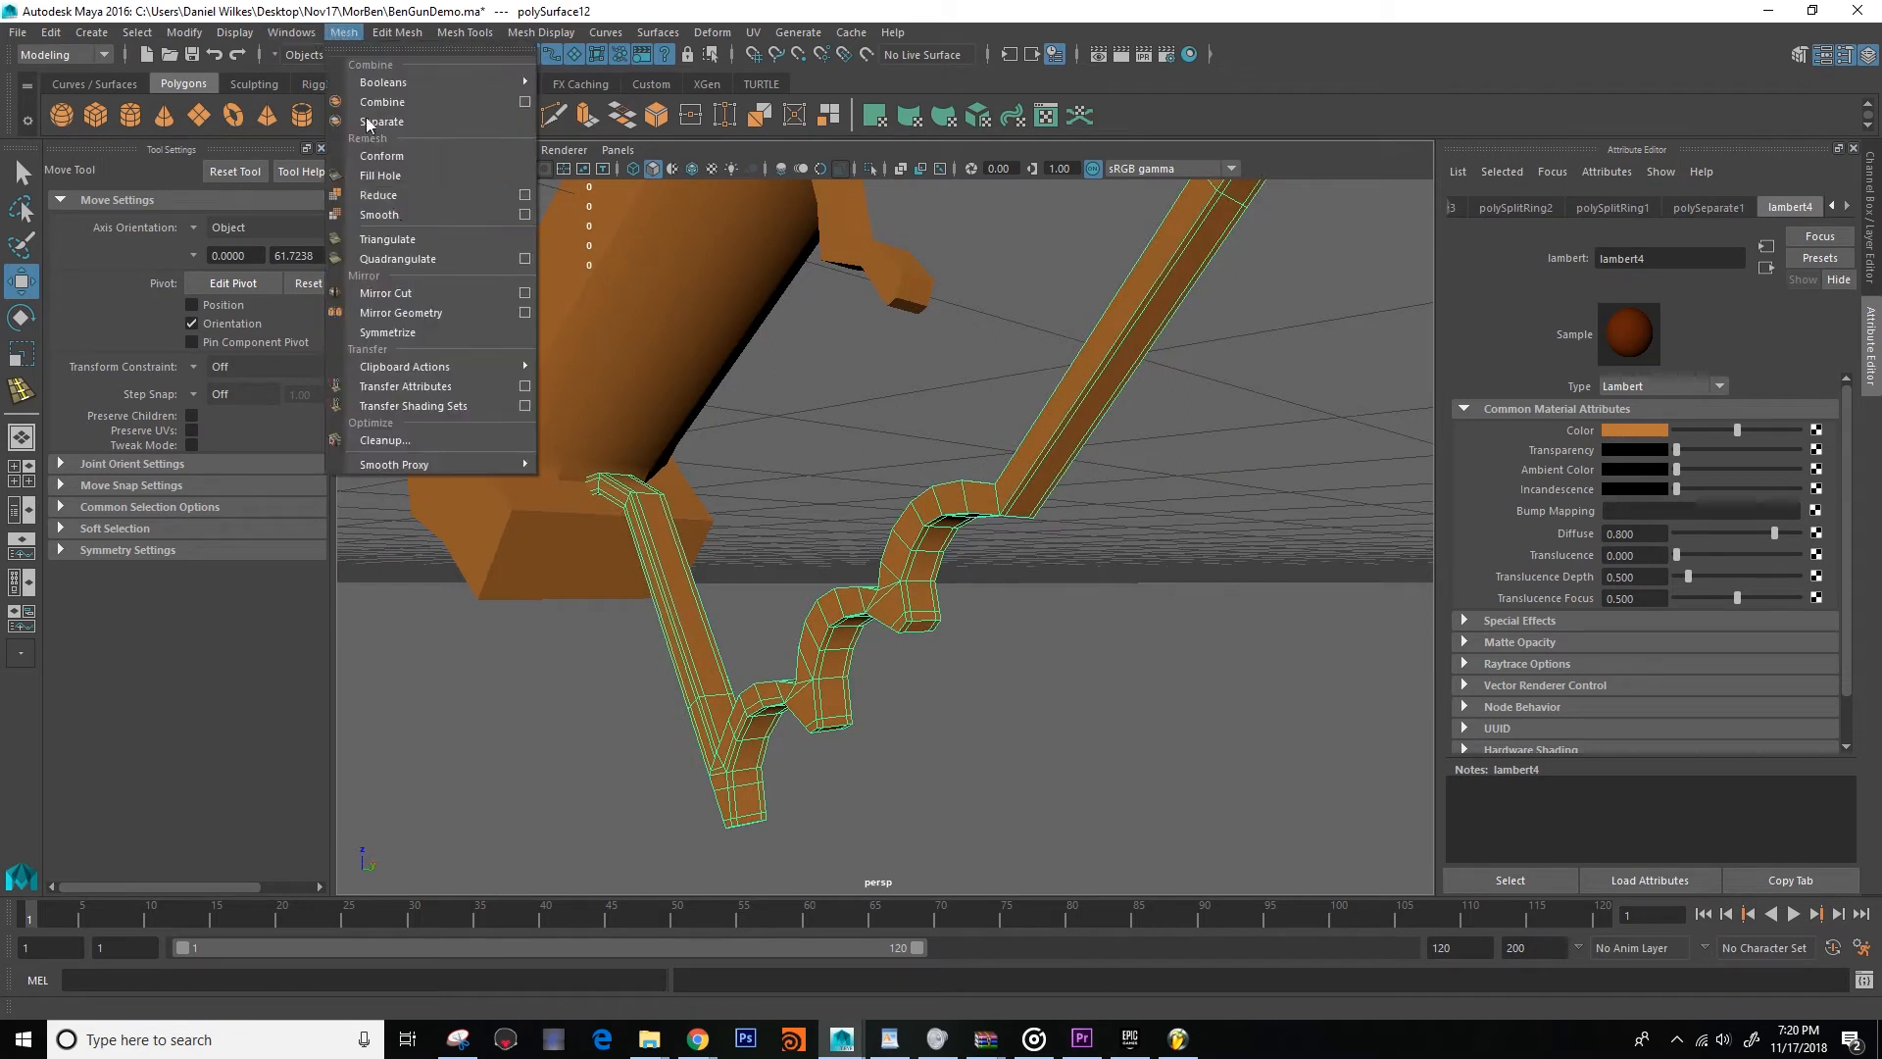
left_click(400, 240)
left_click(1126, 659)
left_click_drag(1125, 660, 1024, 617, "alt")
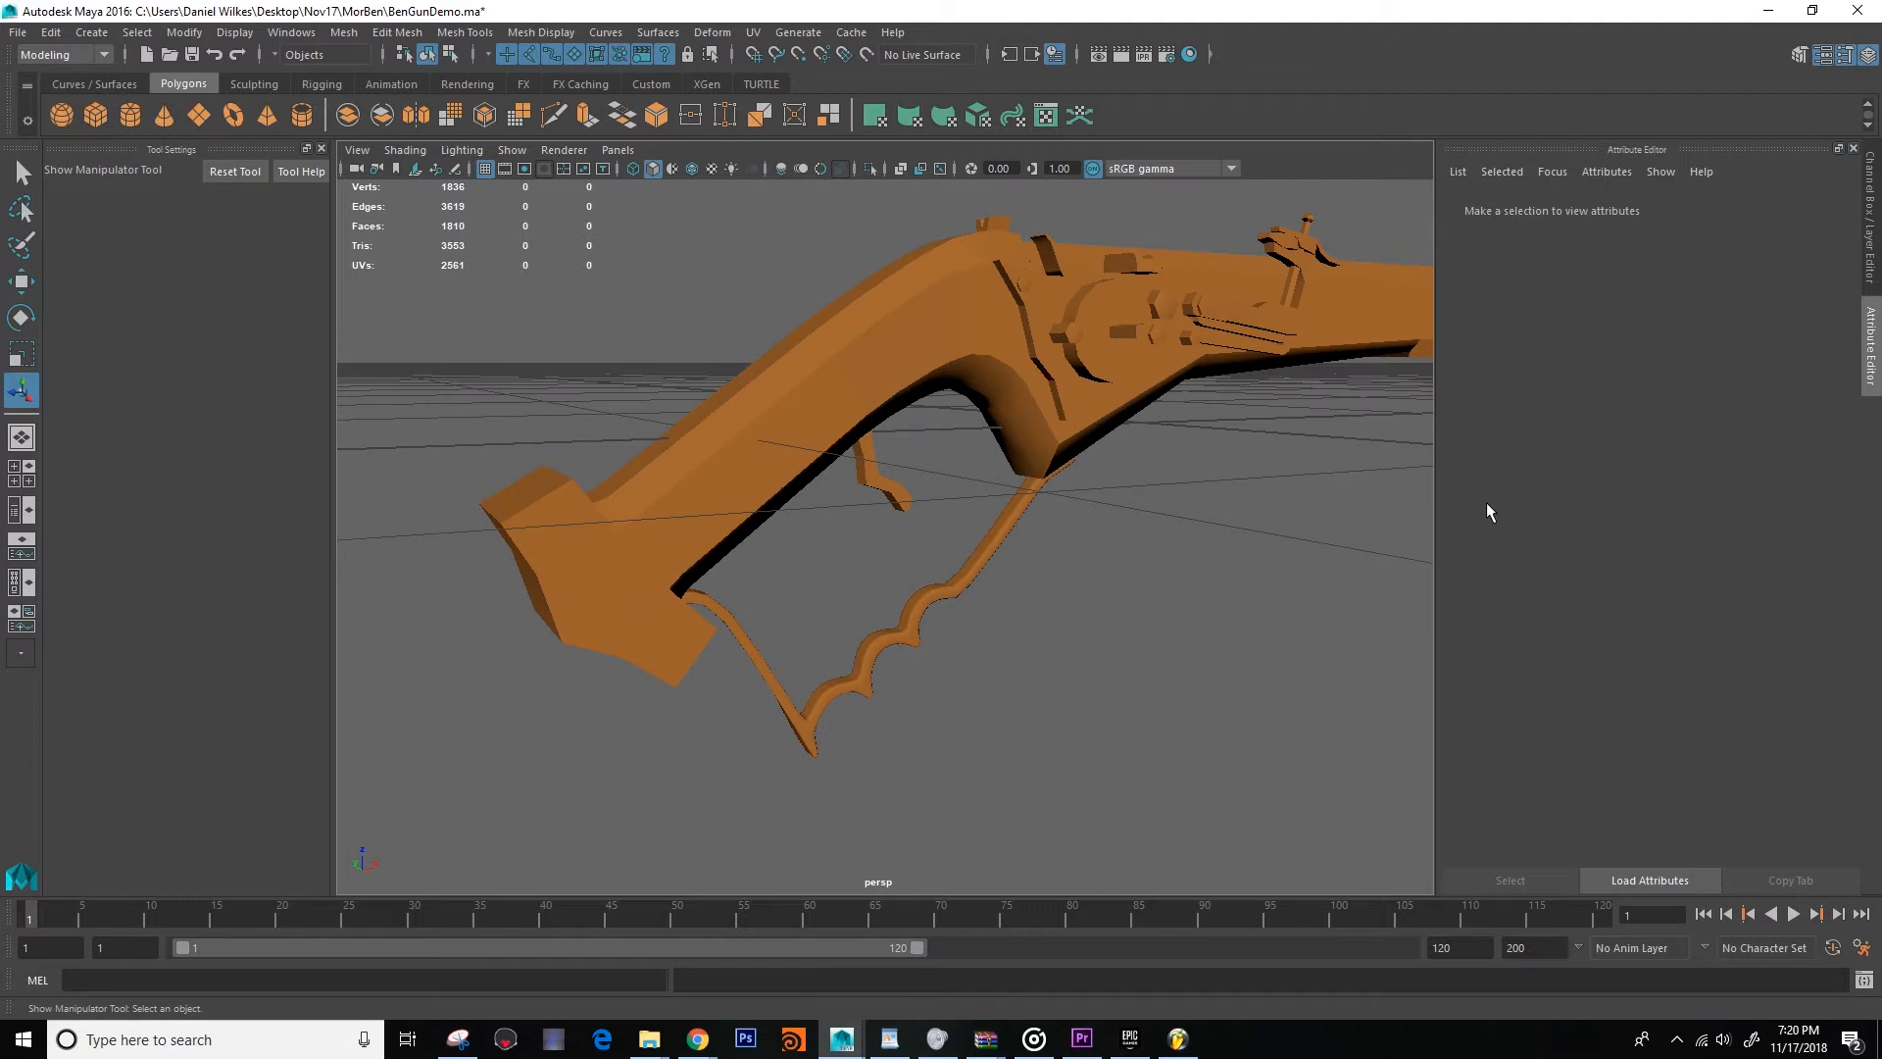
left_click_drag(1226, 516, 1126, 571, "alt")
right_click_drag(976, 656, 822, 603, "alt")
left_click_drag(822, 603, 723, 353, "alt")
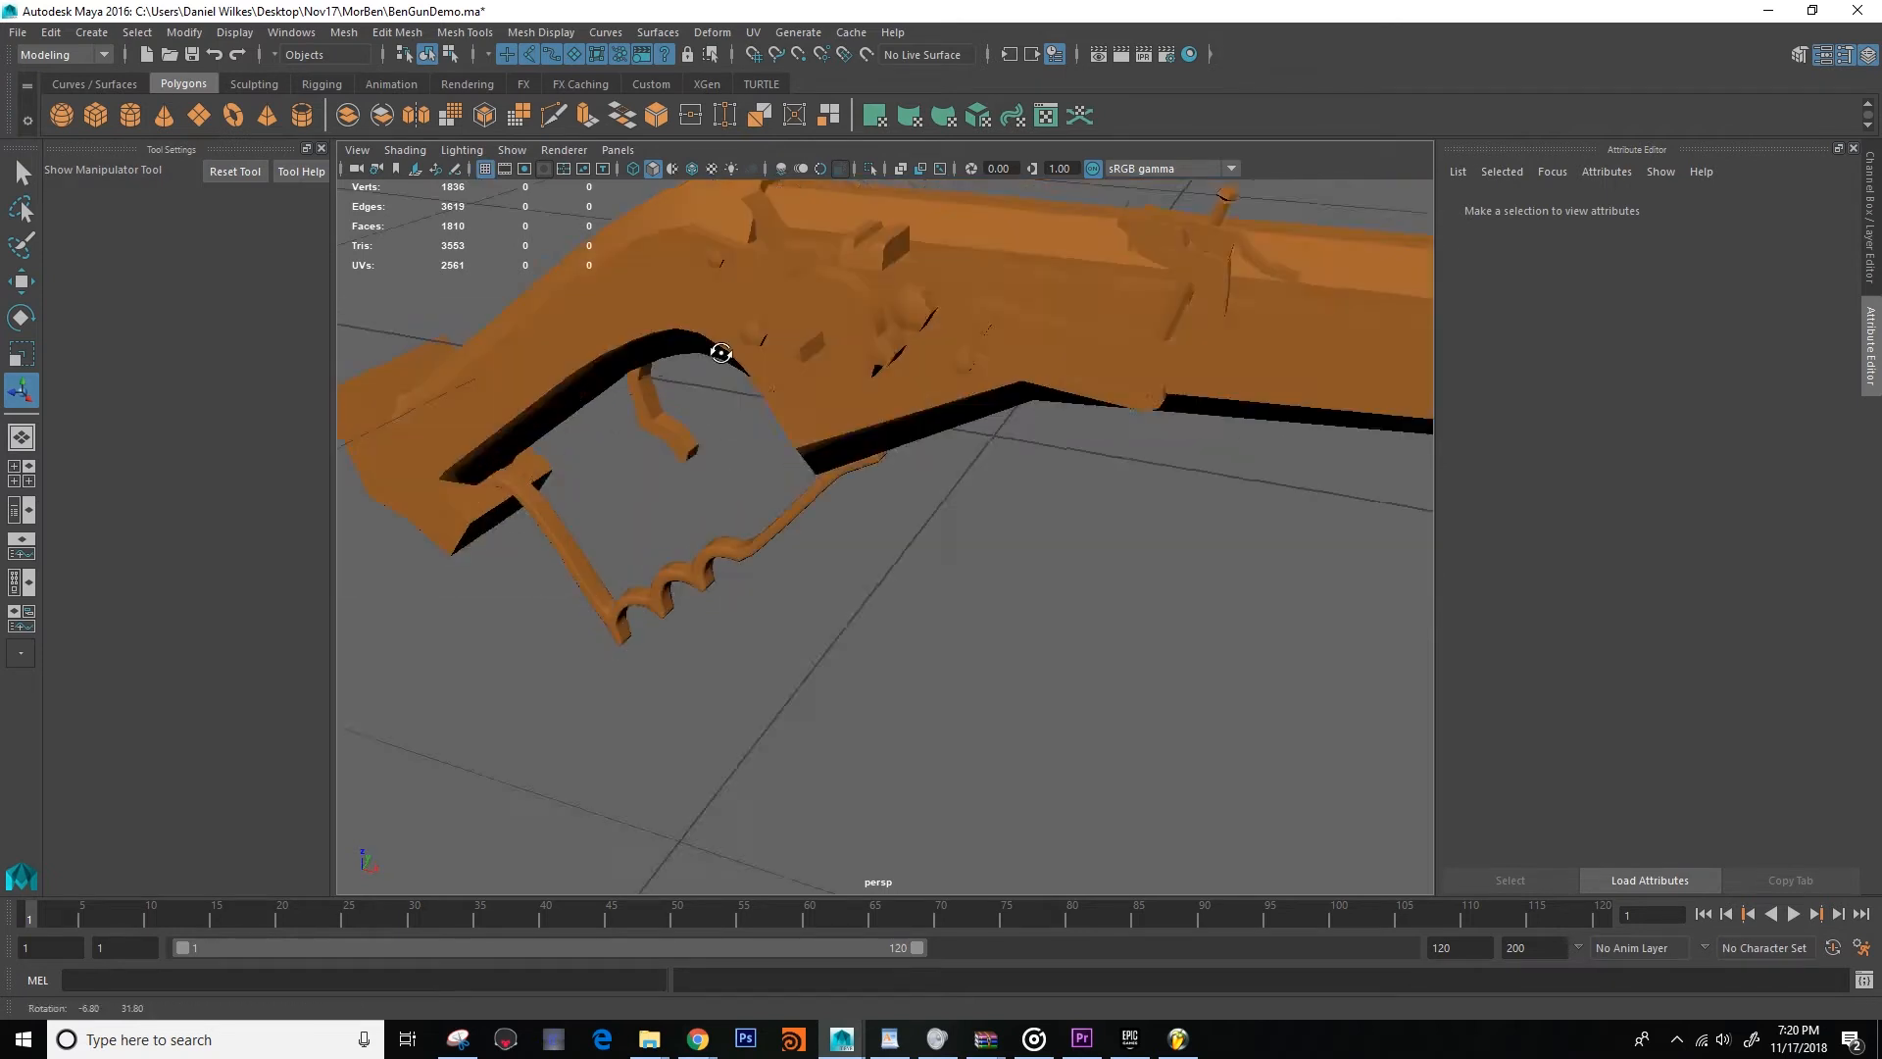
Create a polygon cylinder with 24 axis divisions and move it to the finger guard's front mounting tip.
left_click_drag(956, 547, 1001, 610)
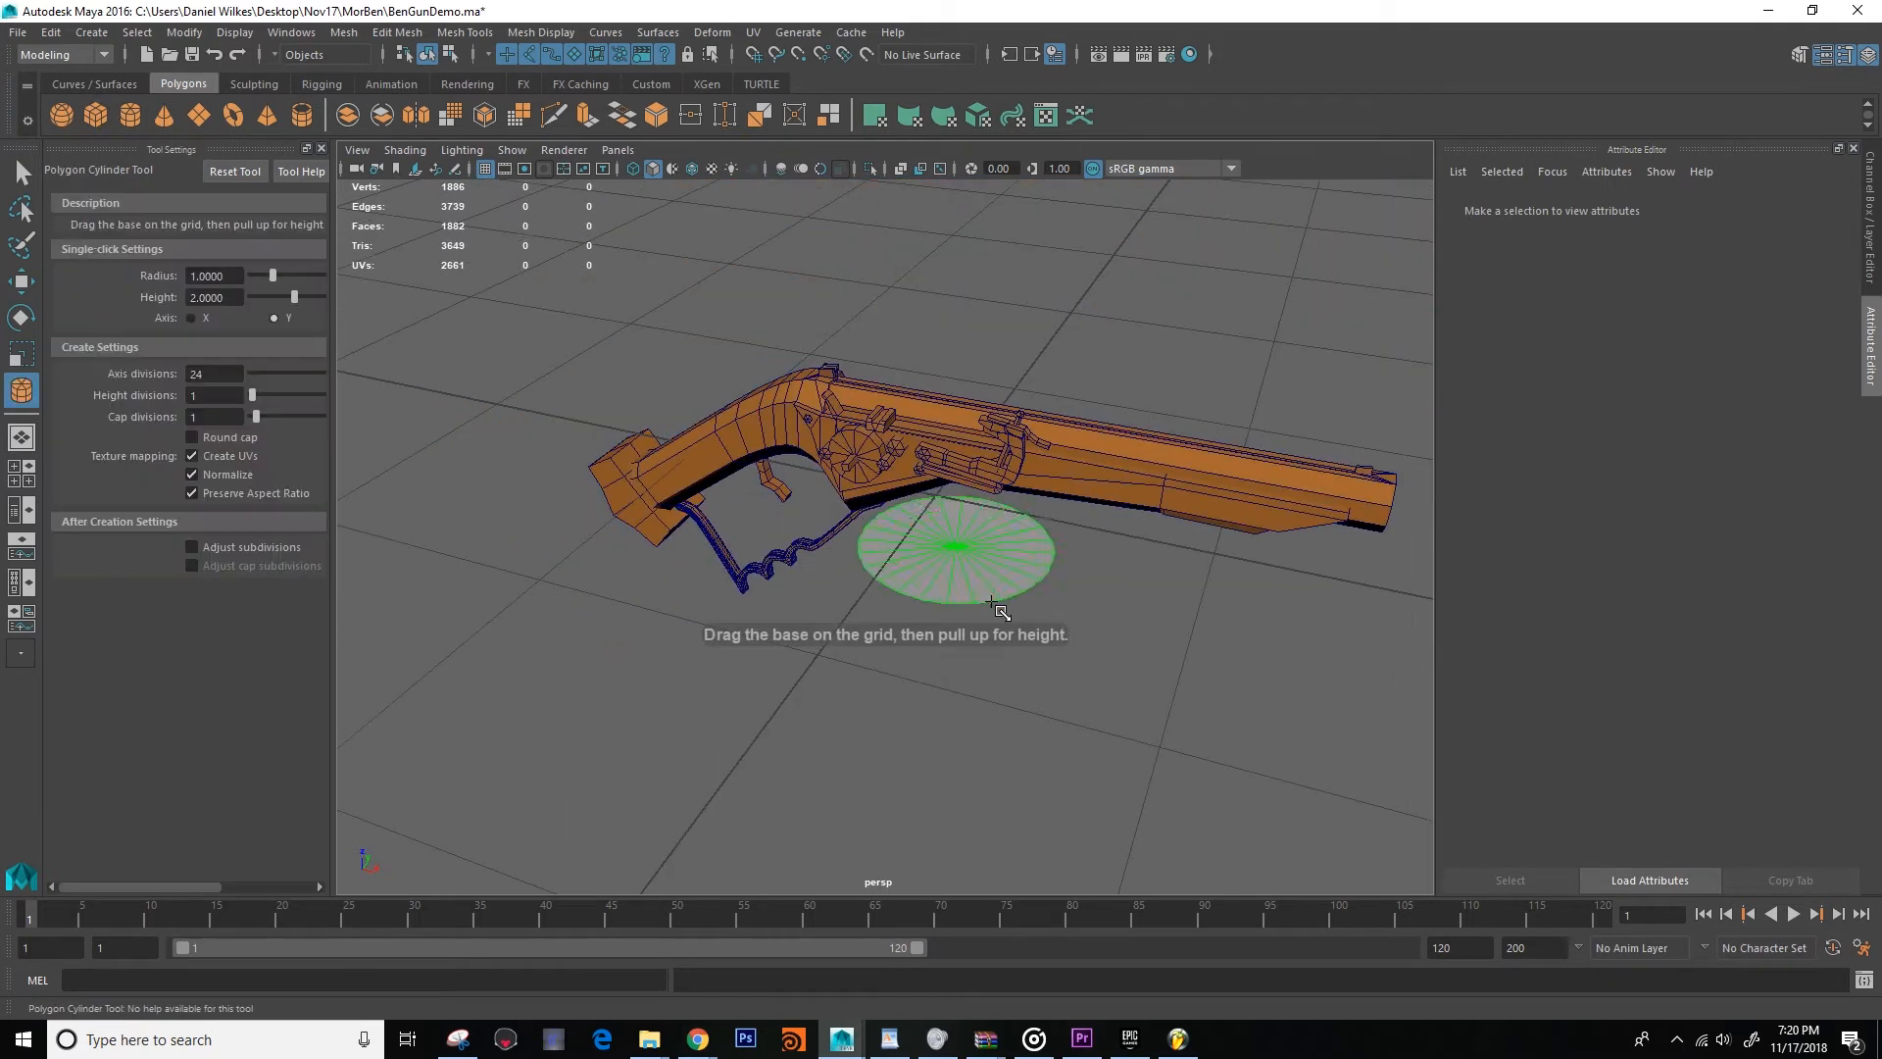
key("w")
scroll(958, 559, "up", 4)
left_click_drag(972, 544, 878, 353)
middle_click_drag(879, 353, 938, 500, "alt")
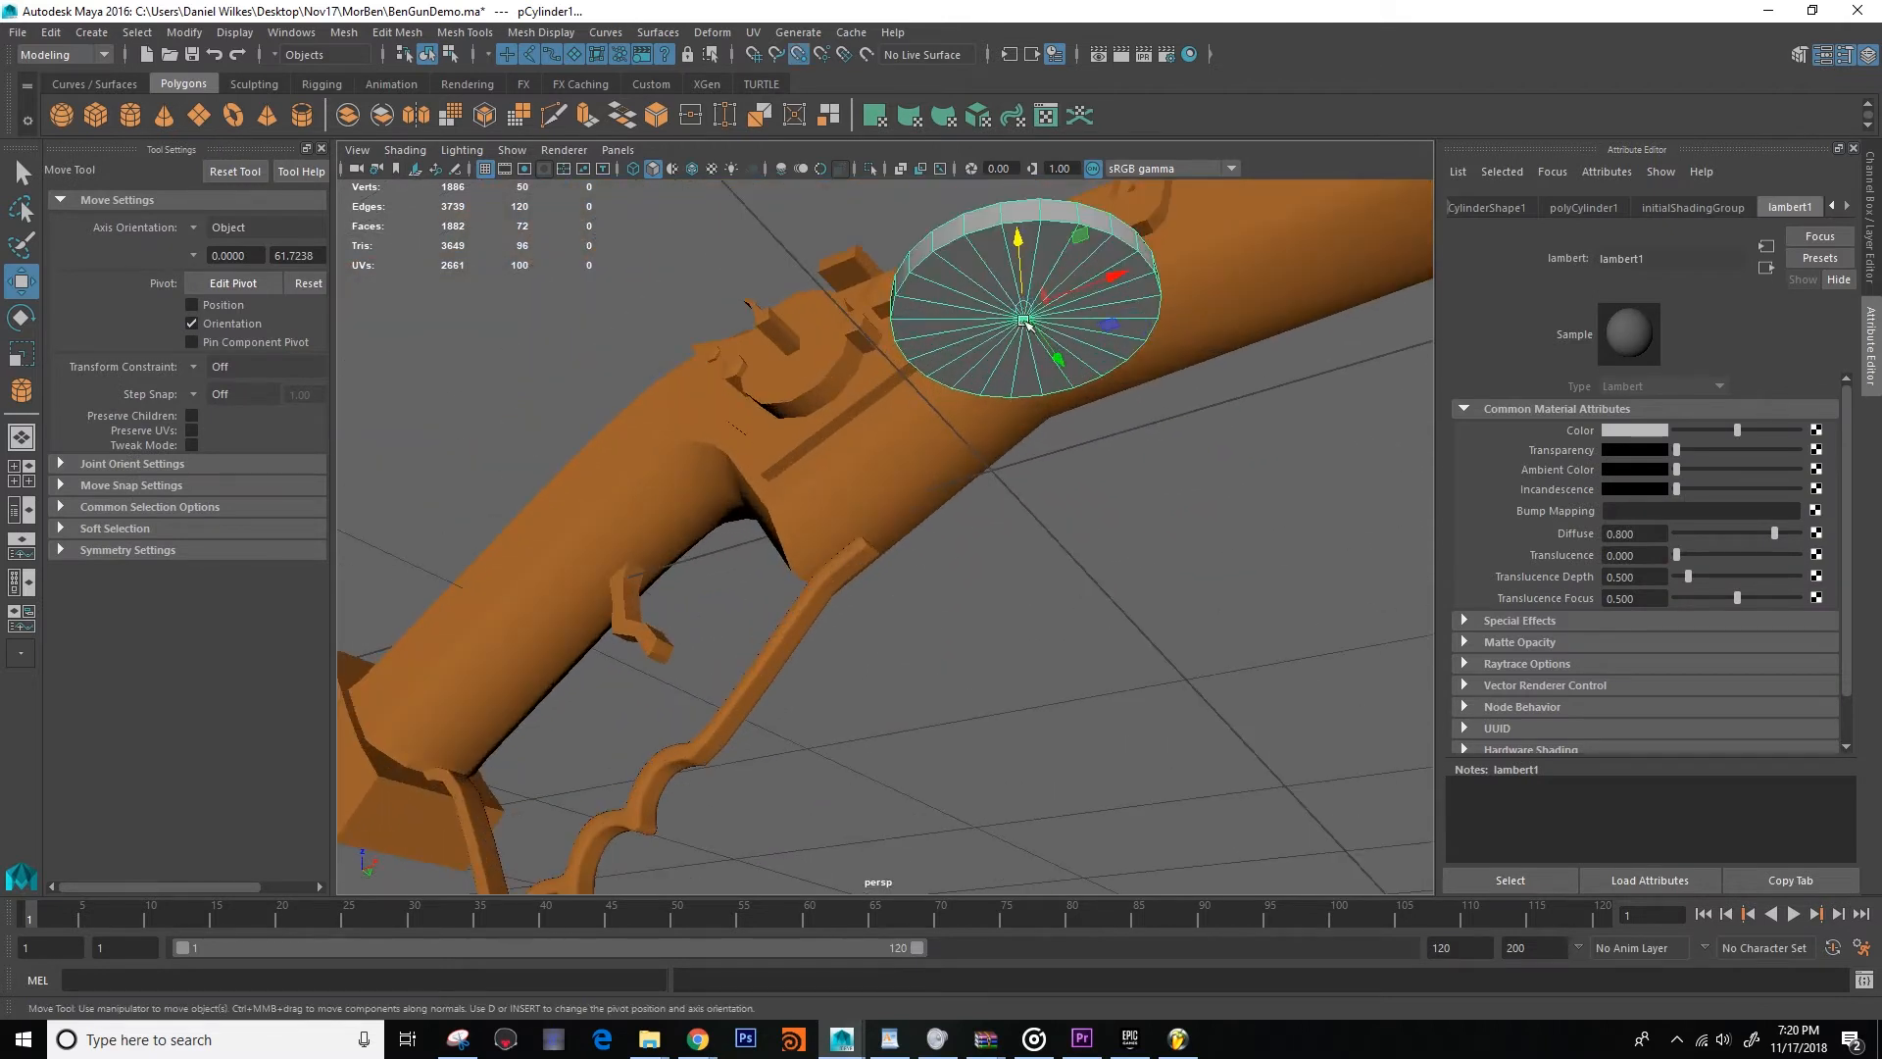
left_click_drag(1024, 322, 900, 536)
Shrink the cylinder to screw-head size on the finger guard's tip and set the scale axis orientation to Object.
key("f")
key("e")
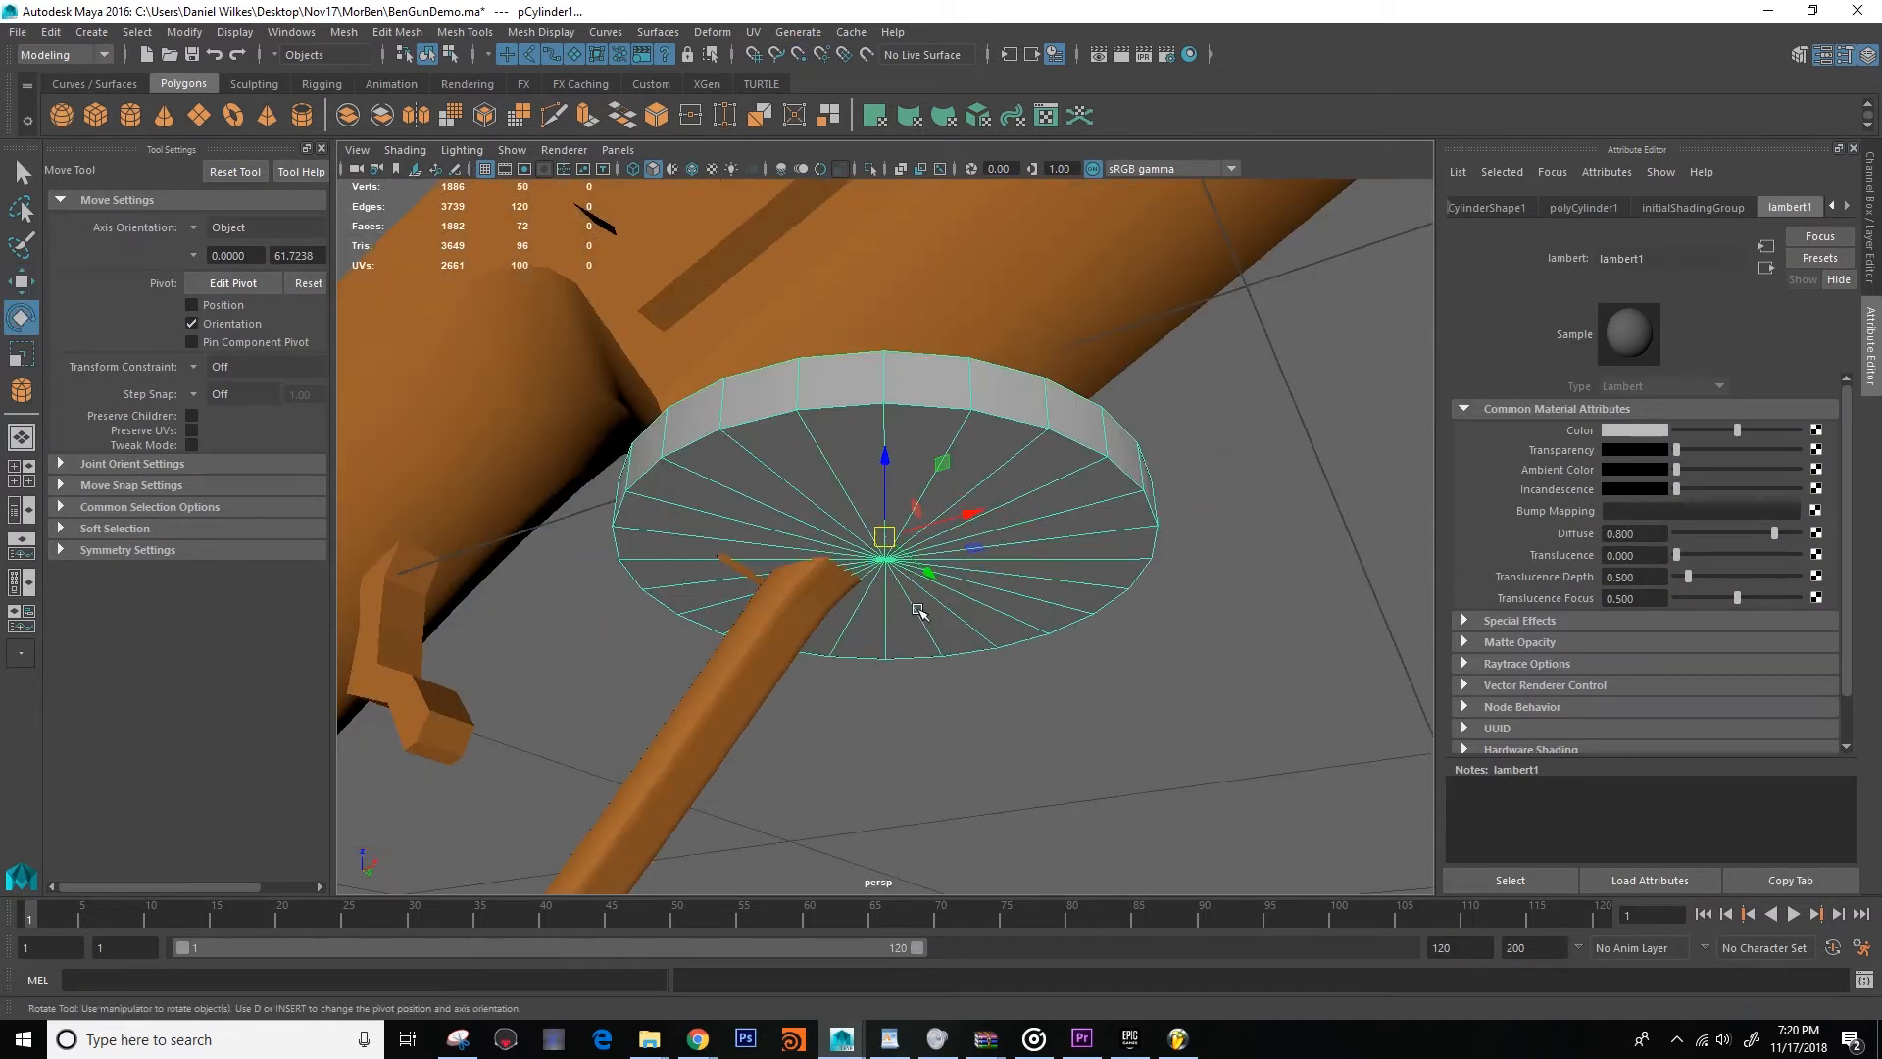
left_click_drag(953, 518, 742, 595)
key("r")
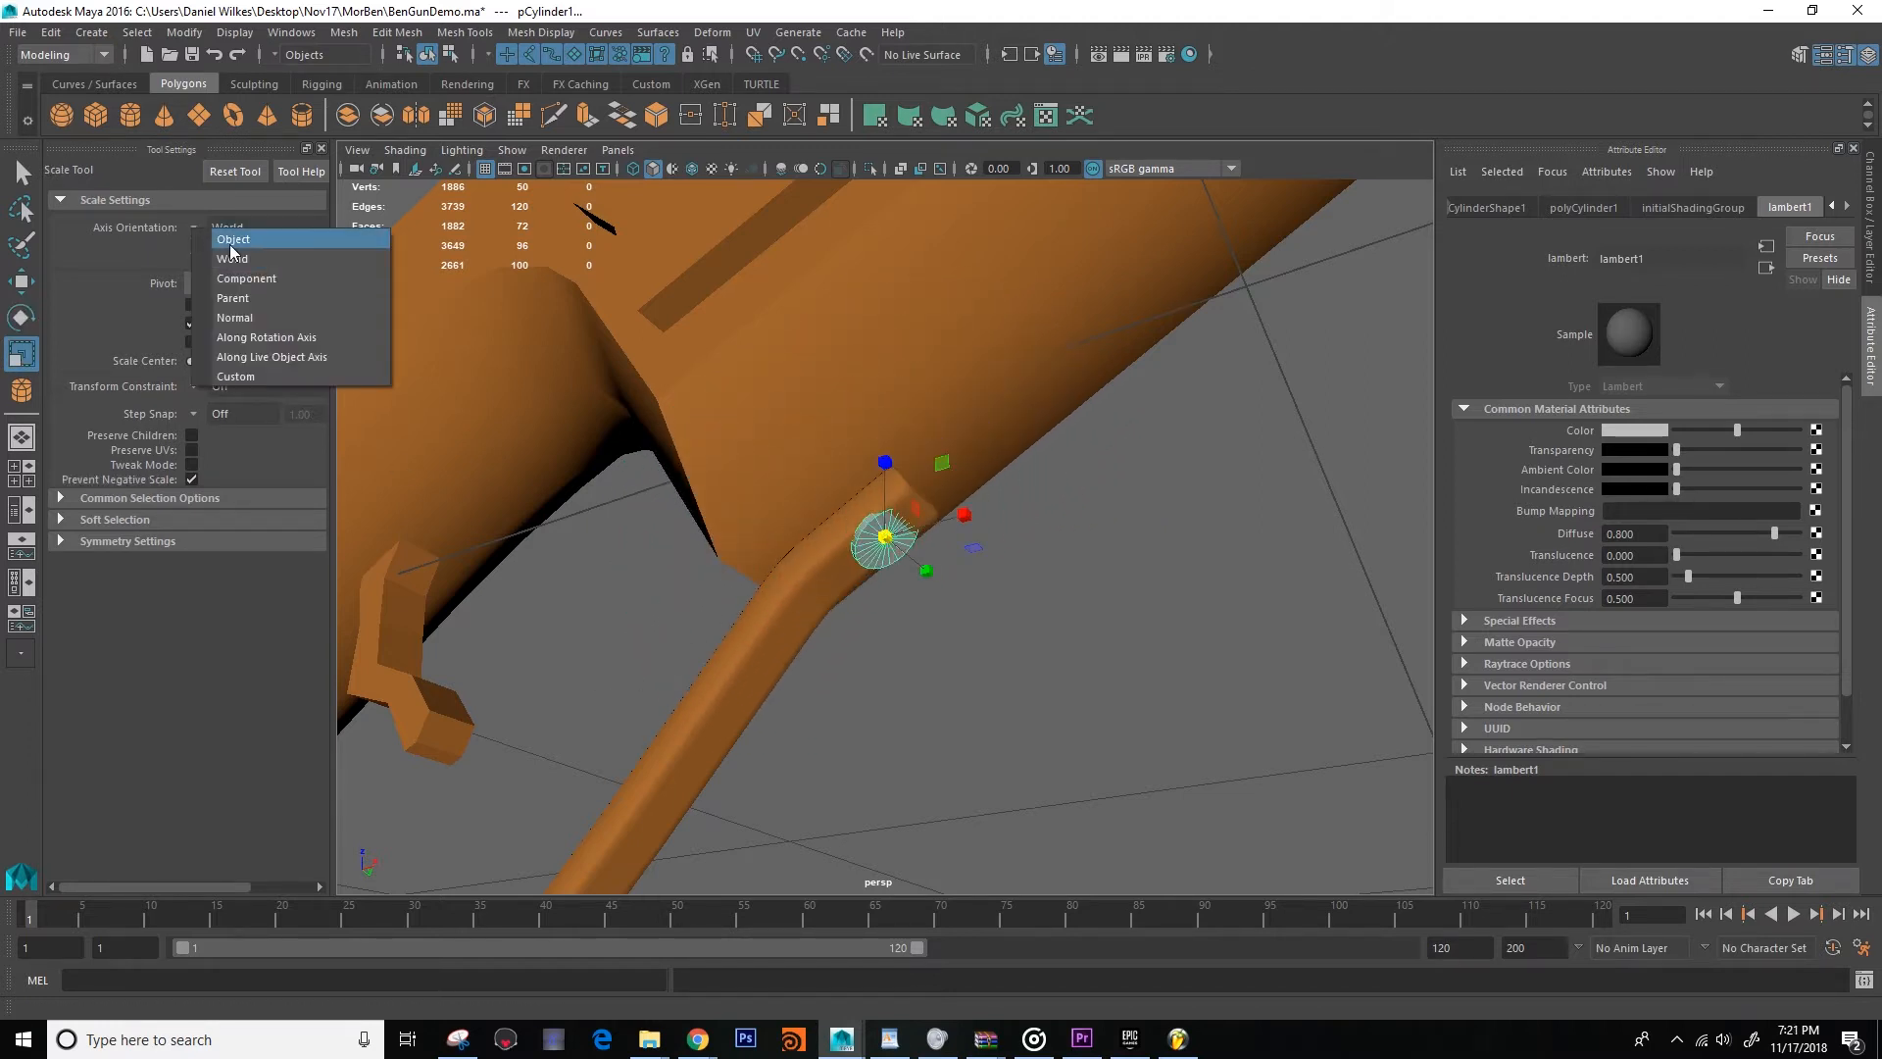
left_click(231, 246)
Rotate the cylinder parallel to the mounting tip's surface, refine its scale and sink it into the guard as a screw head.
right_click_drag(686, 470, 920, 550, "alt")
left_click_drag(920, 550, 925, 572, "alt")
key("e")
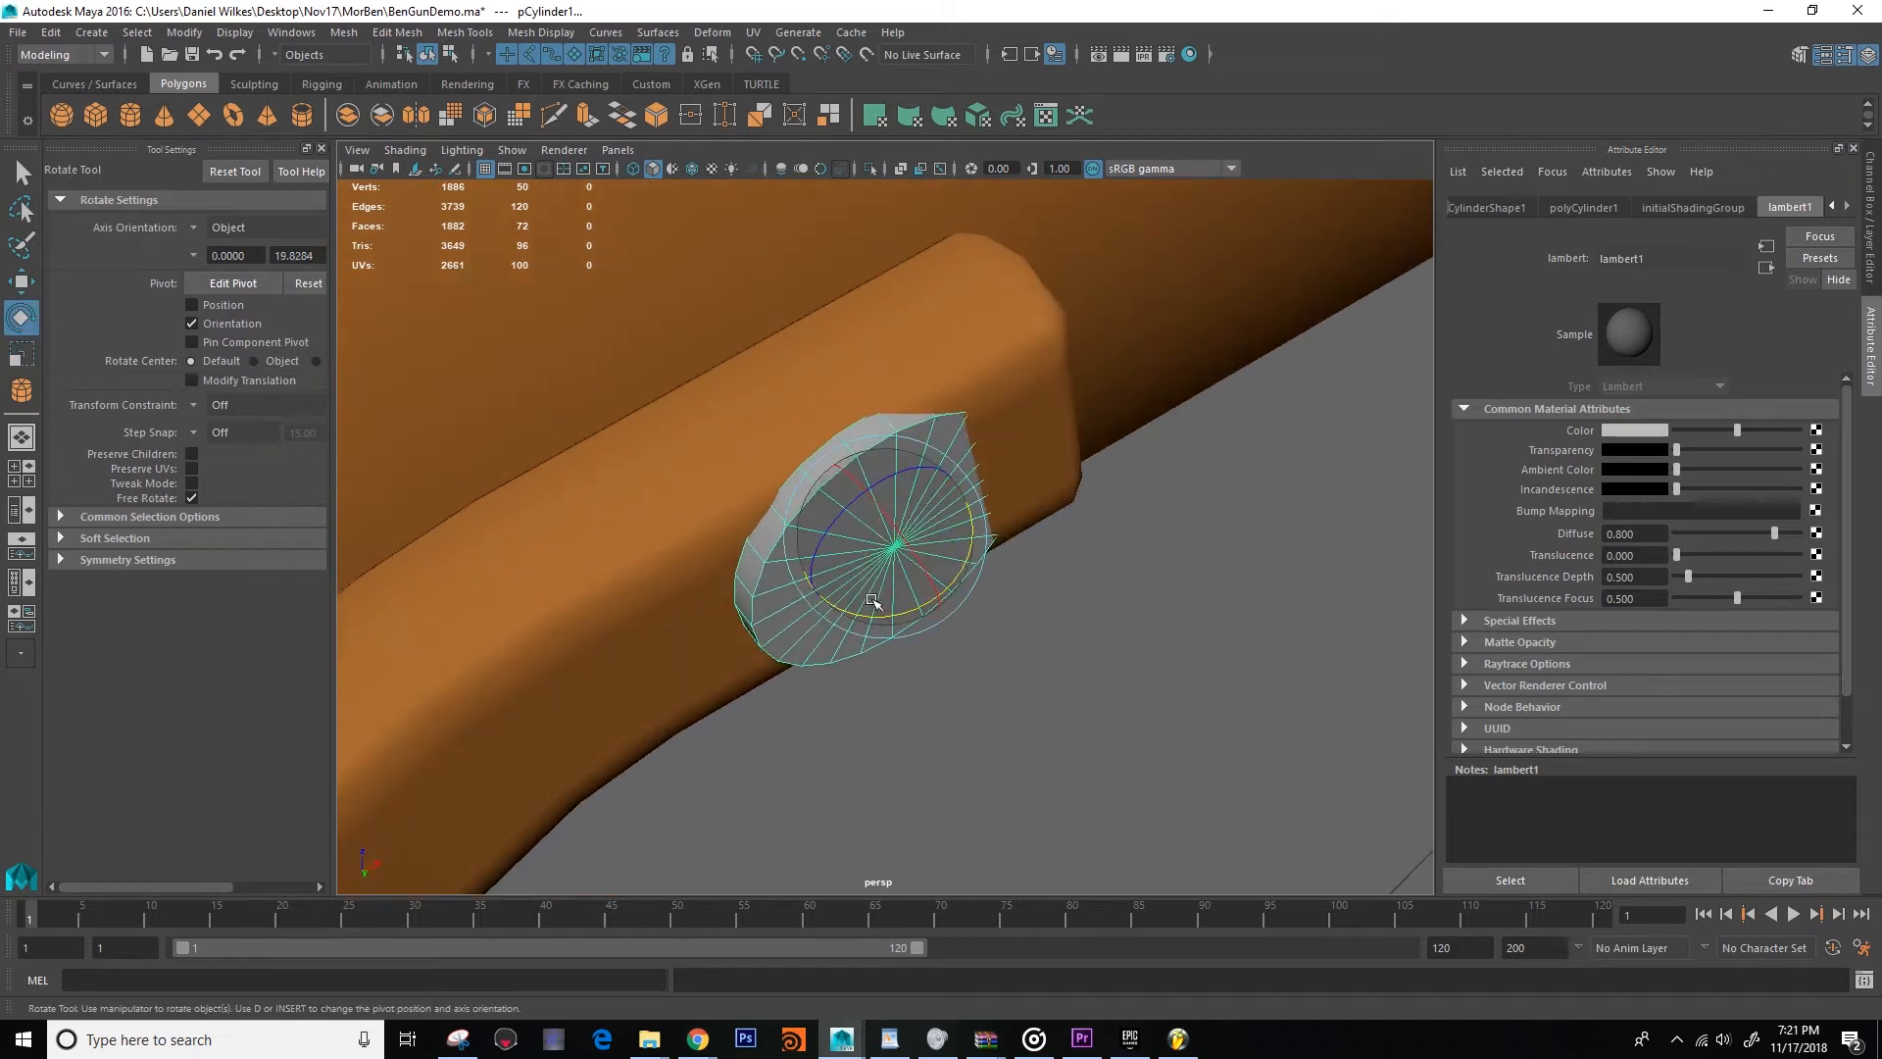
key("r")
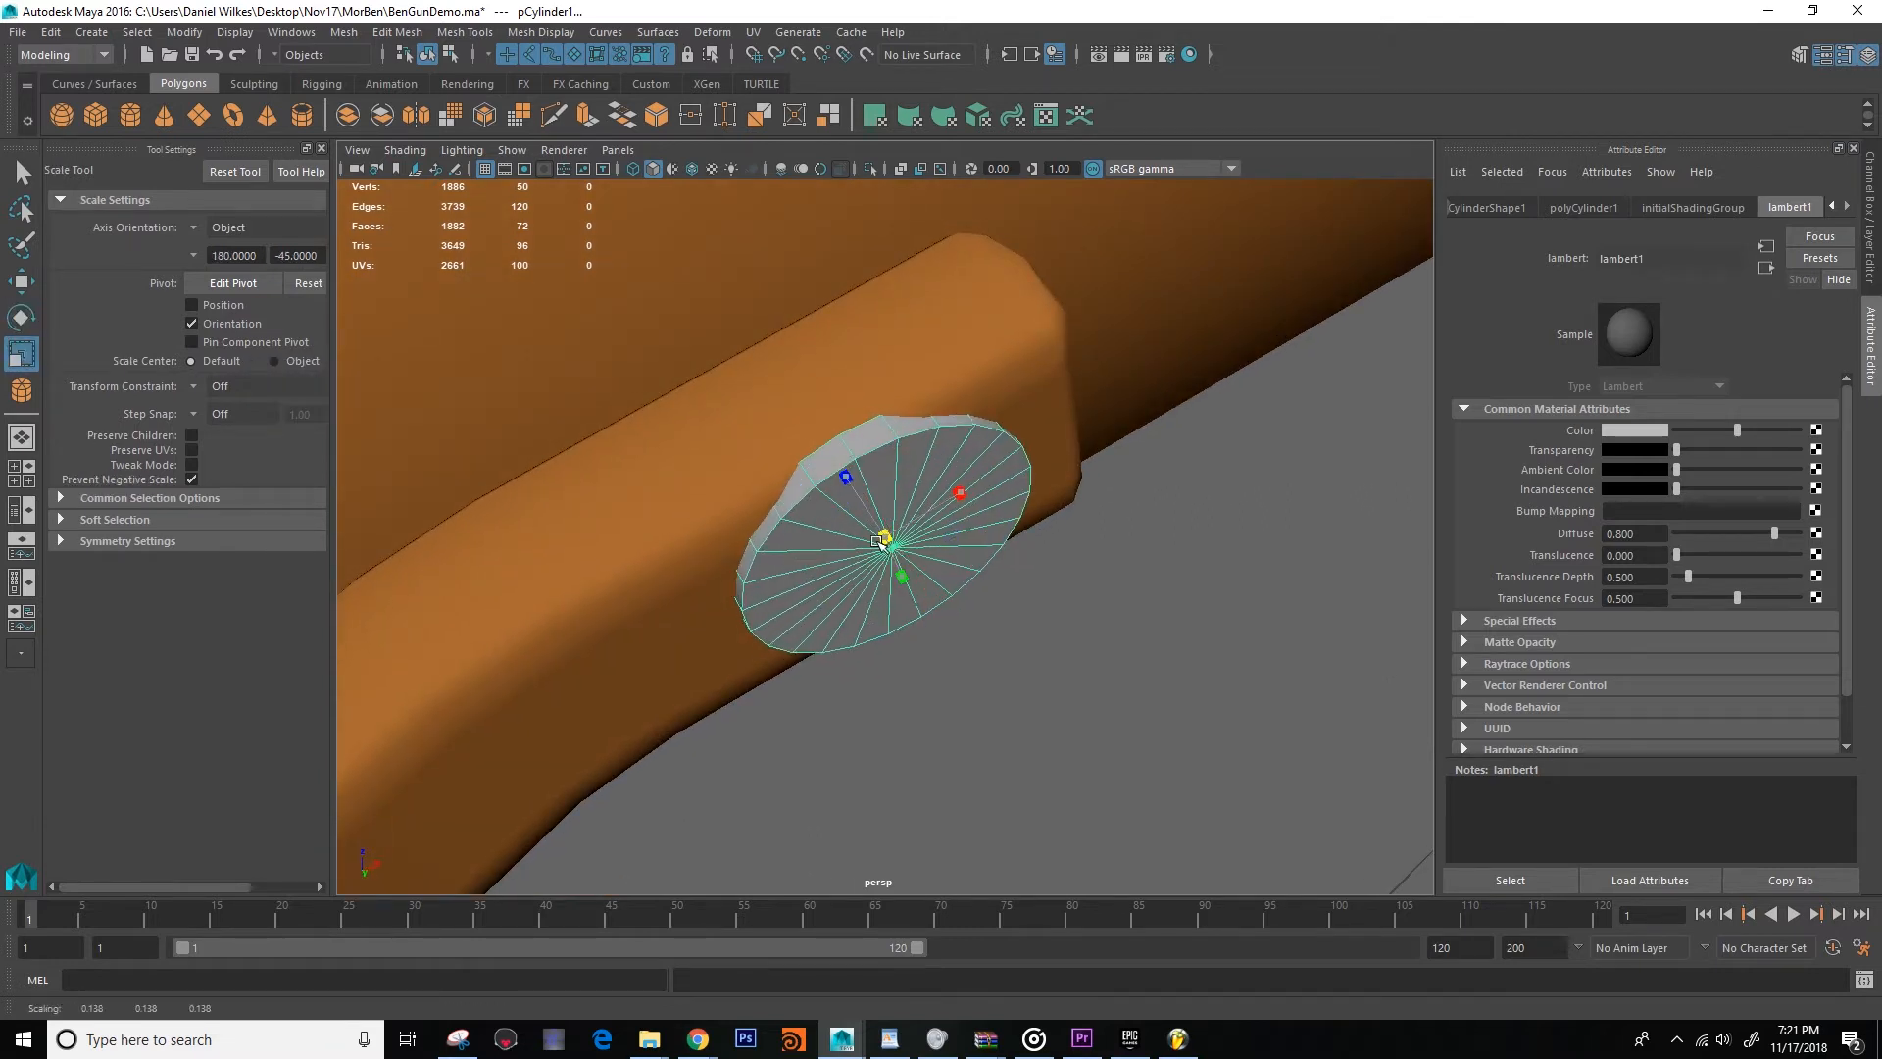
left_click_drag(813, 556, 841, 481, "alt")
key("w")
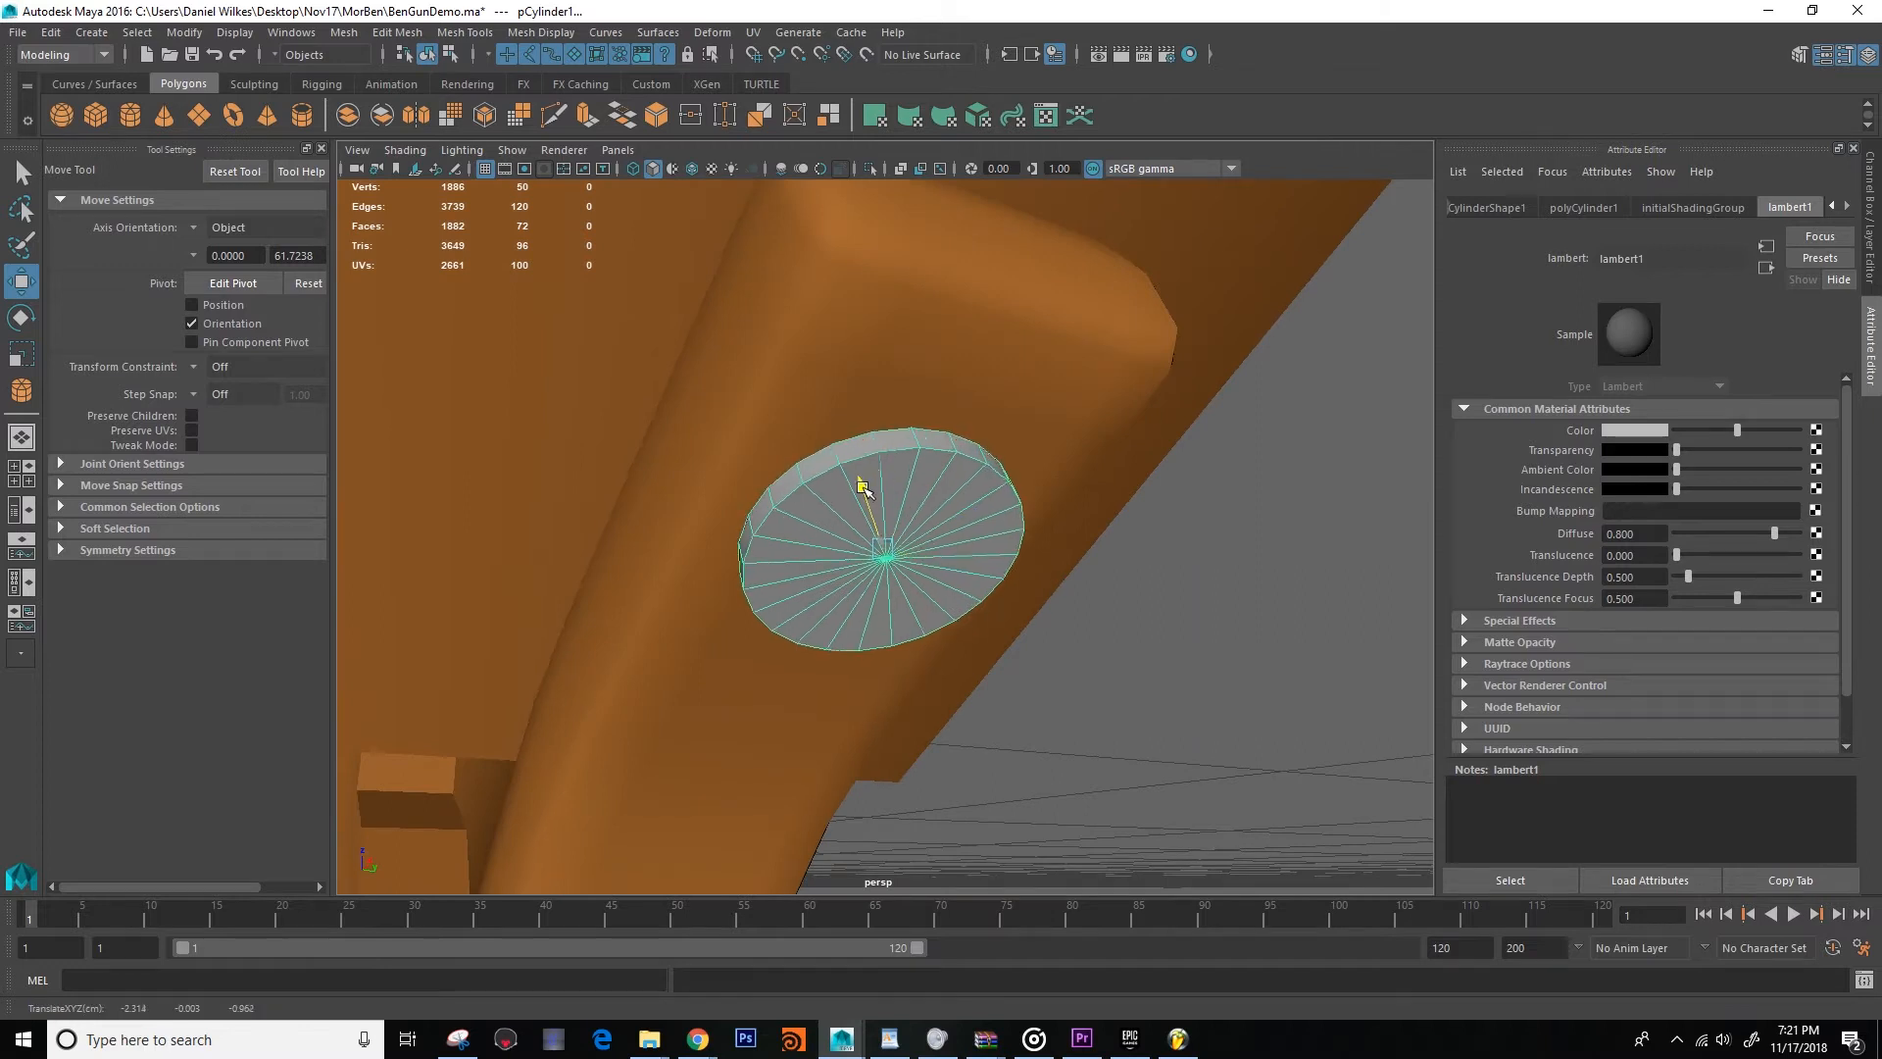
Select both rim edge loops of the screw-head cylinder and bevel them.
right_click(823, 513)
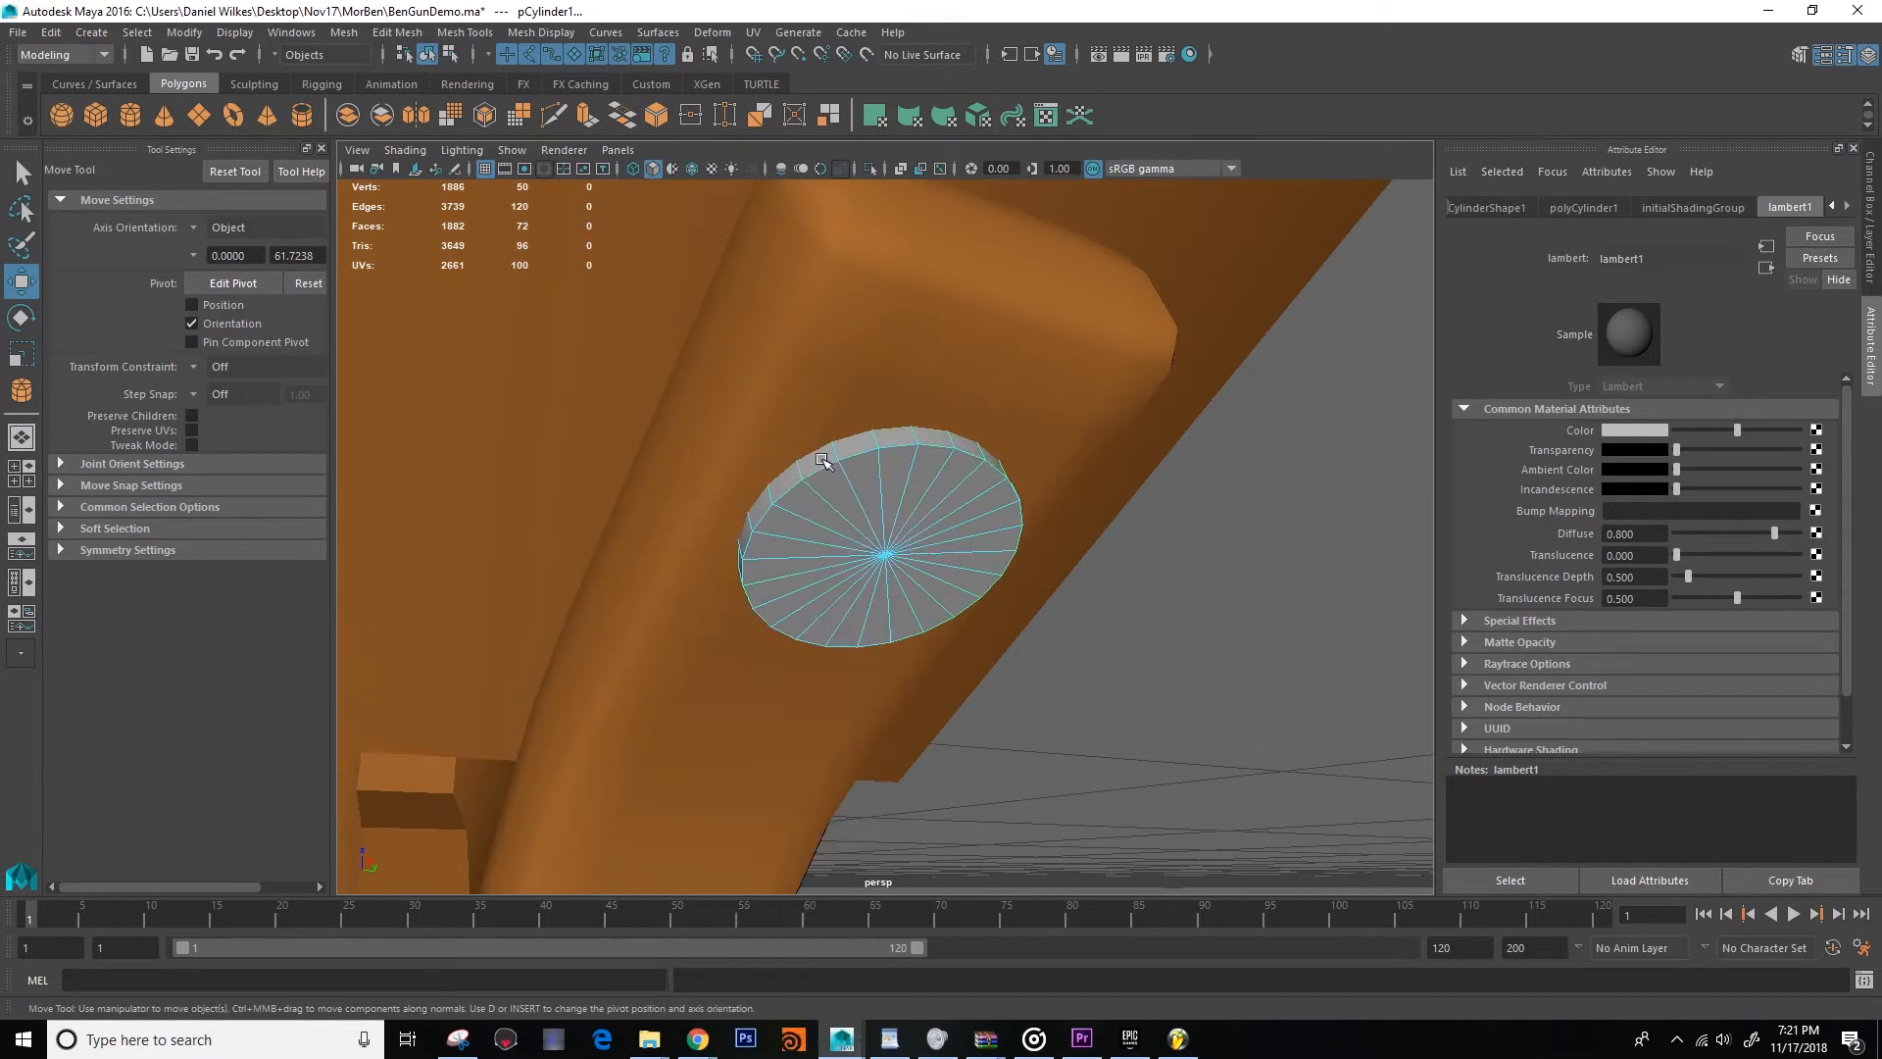
double_click(824, 456)
left_click_drag(826, 461, 859, 529, "alt")
key("4")
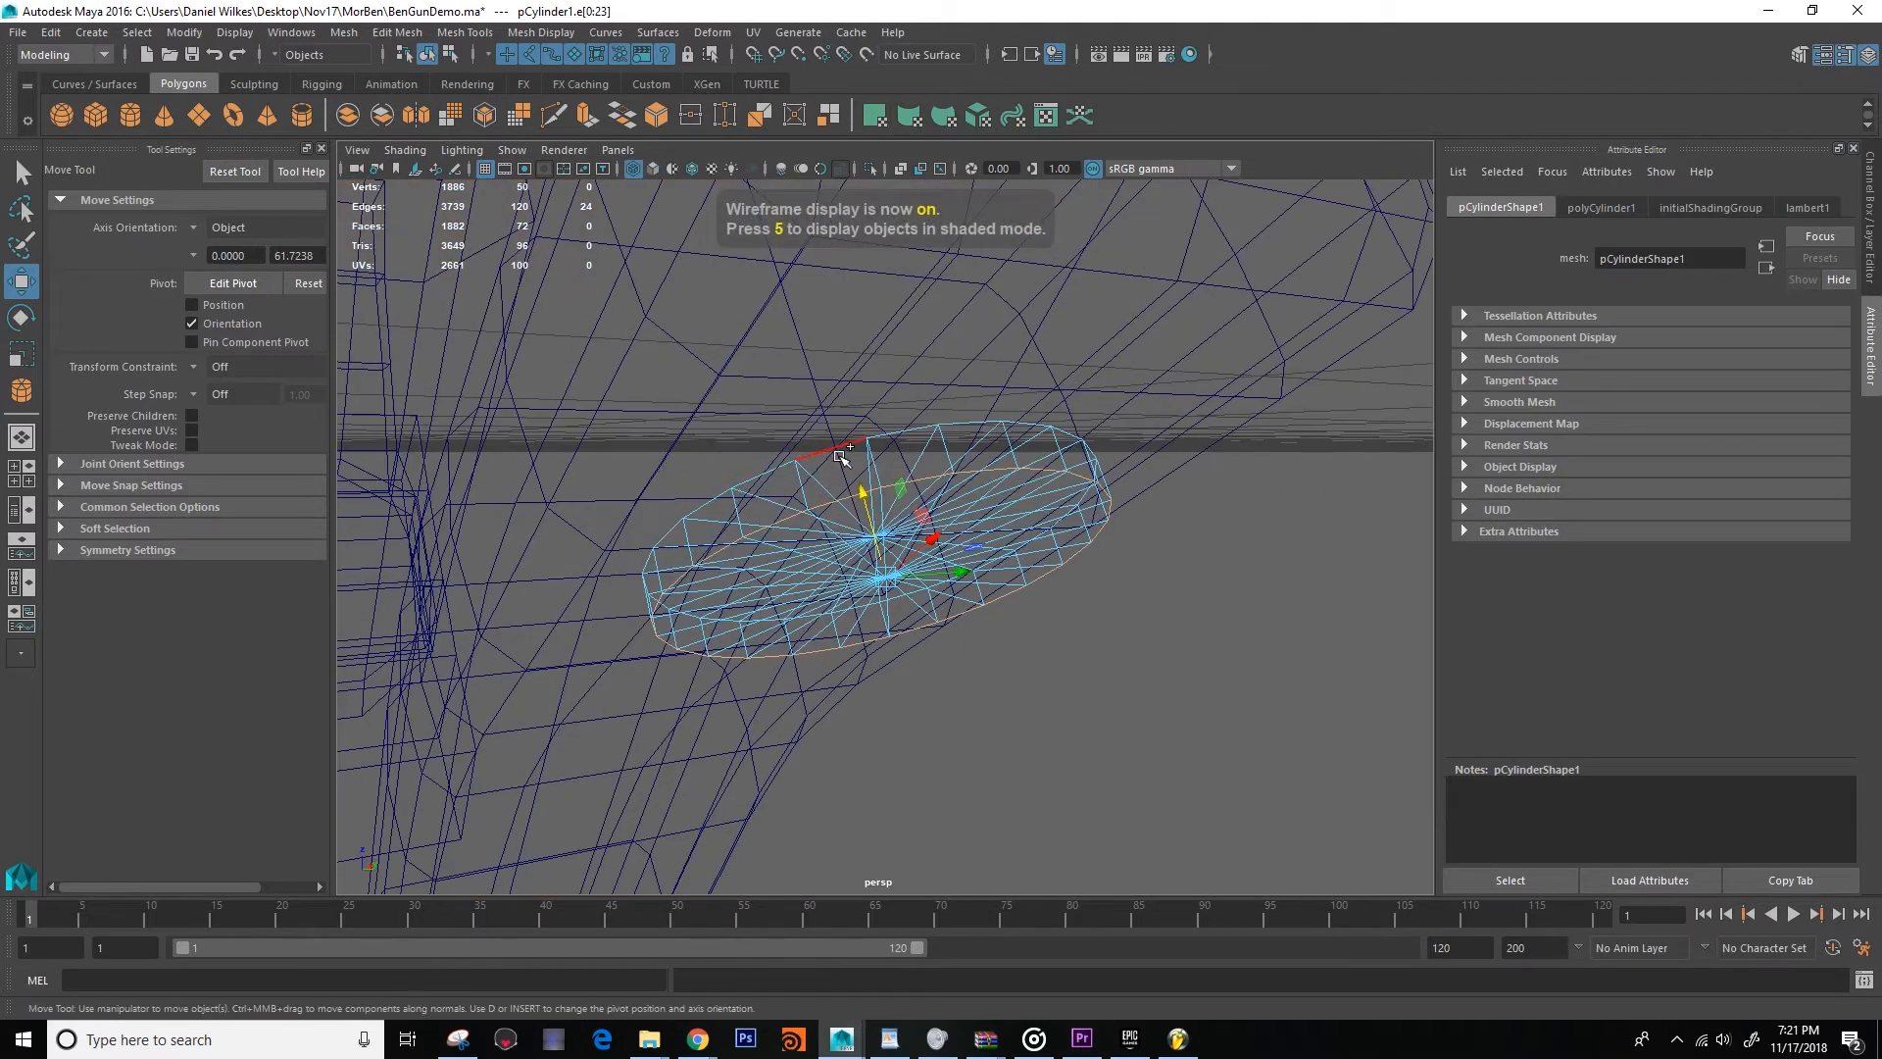
key("5")
left_click_drag(841, 456, 785, 529, "alt")
left_click(397, 32)
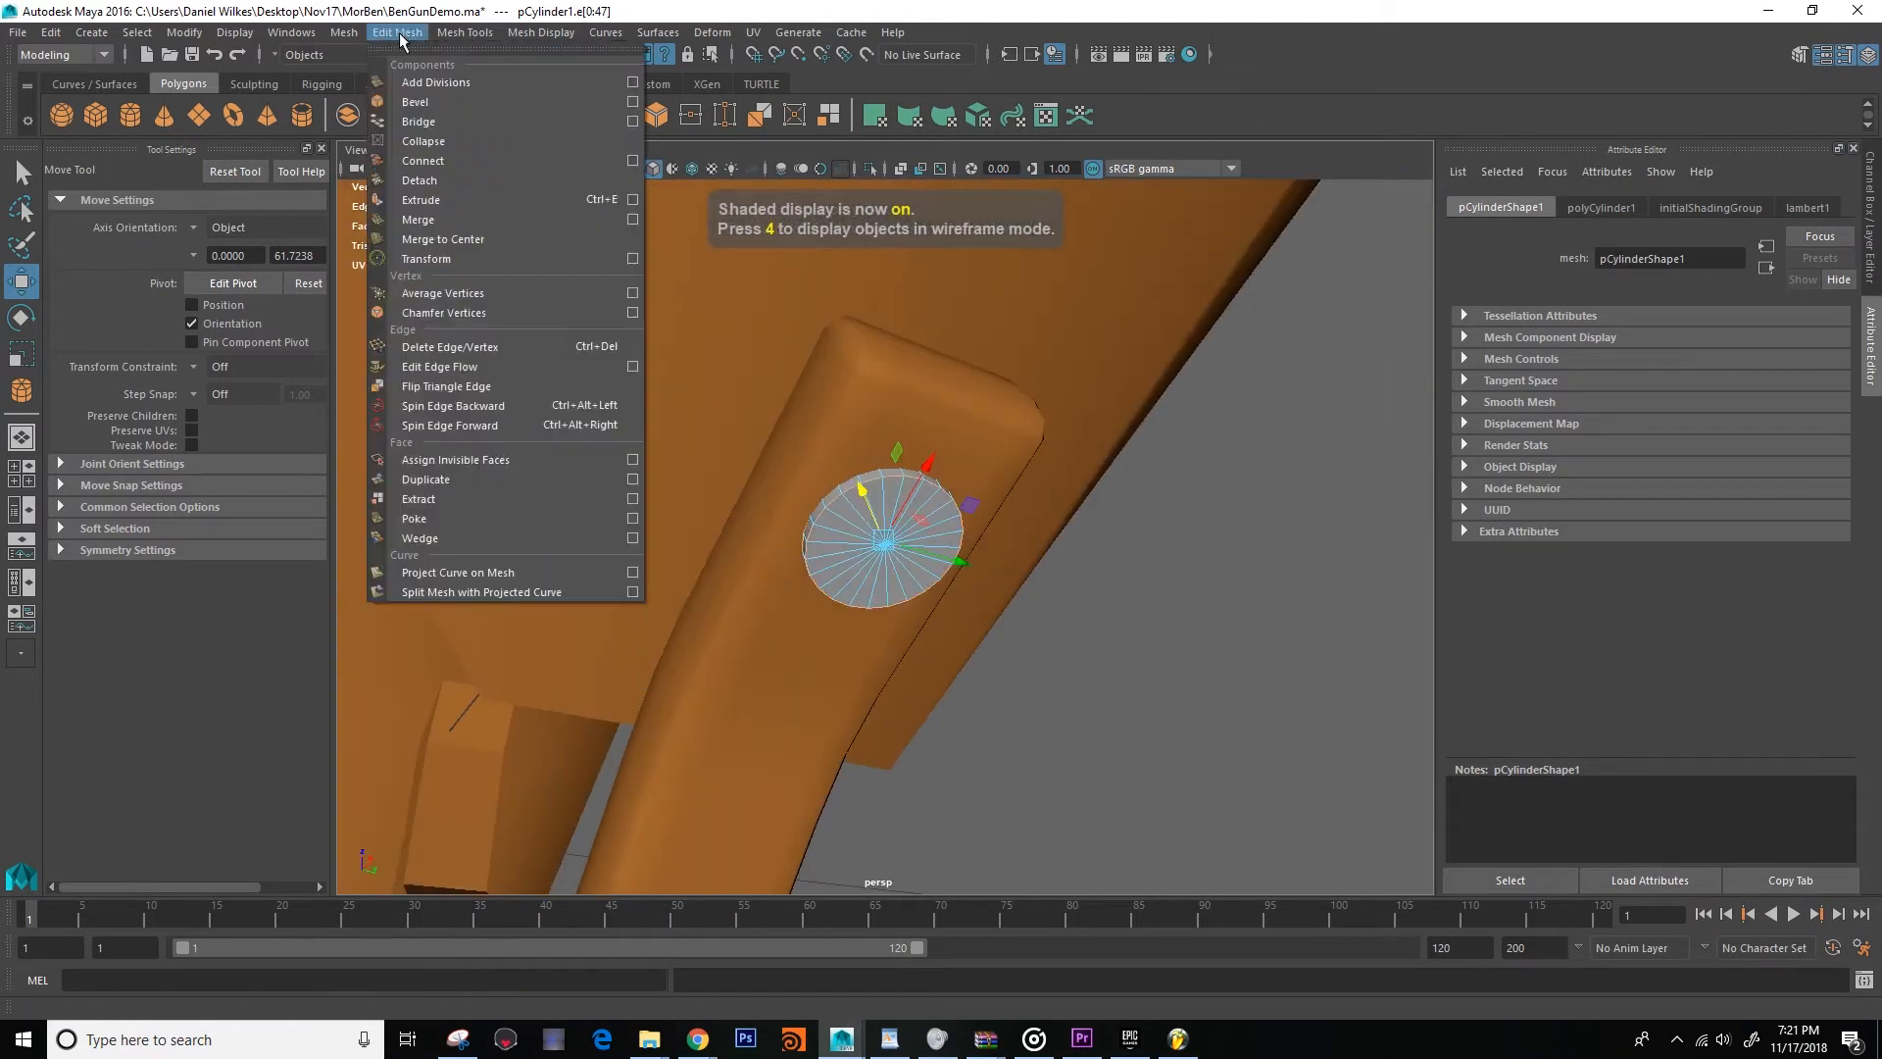
left_click(427, 106)
scroll(882, 539, "up", 3)
left_click(1301, 722)
Return the screw-head cylinder to object mode and assign the gun's existing lambert4 material to it.
right_click(903, 504)
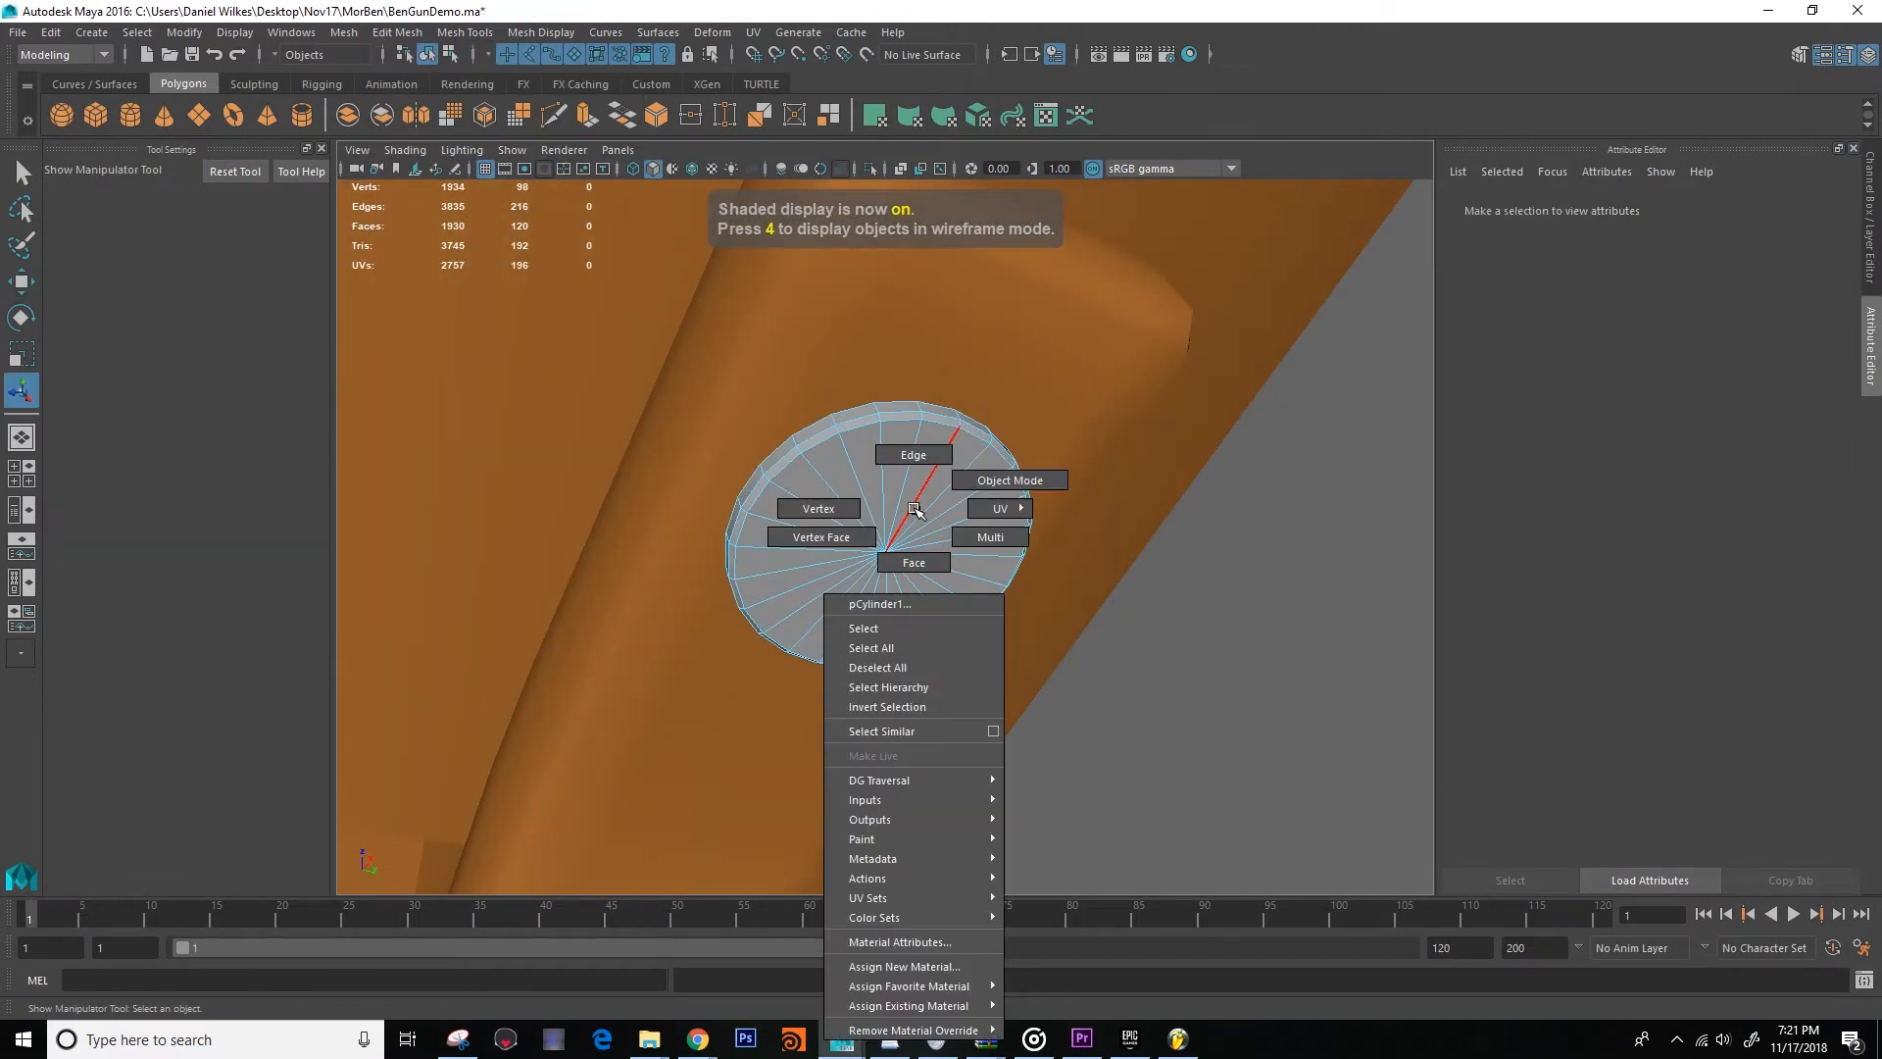
left_click(890, 477)
right_click(889, 478)
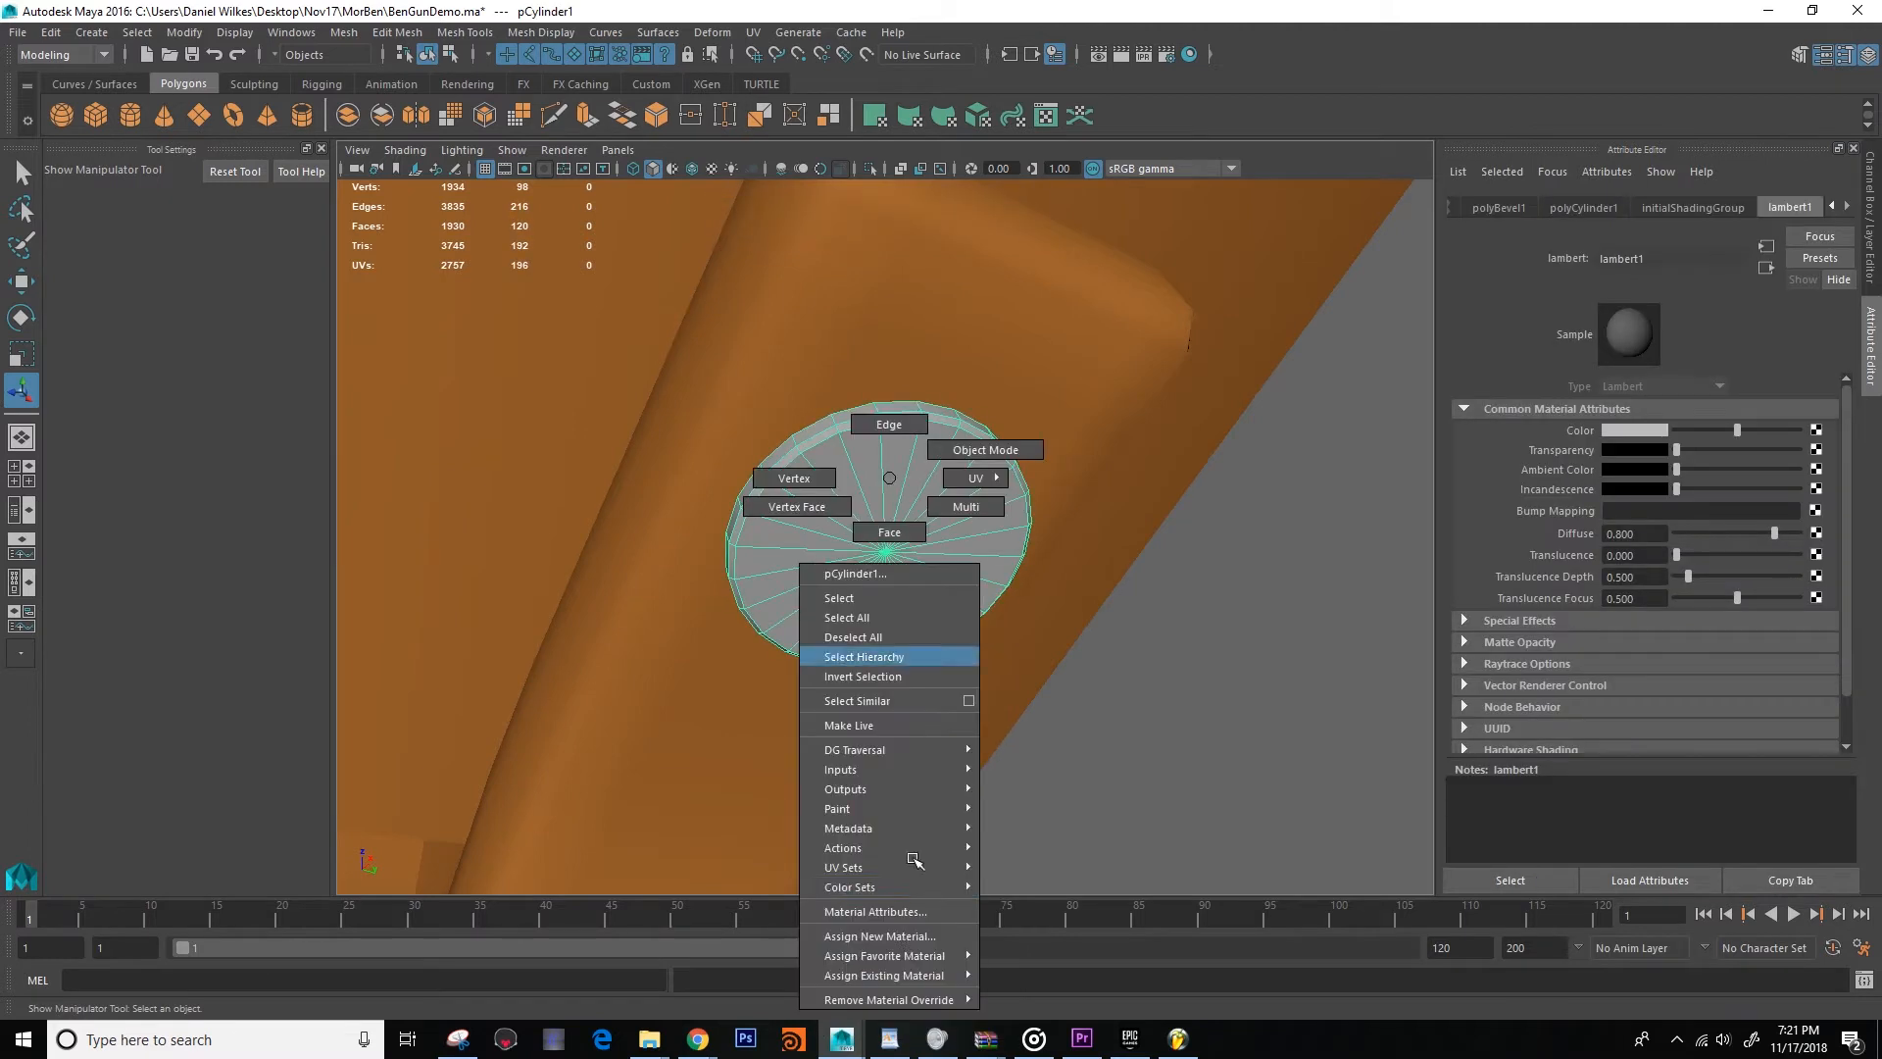
left_click(1041, 1015)
left_click(1217, 726)
Apply a mesh Smooth to the screw-head cylinder and deselect it.
scroll(1110, 708, "down", 4)
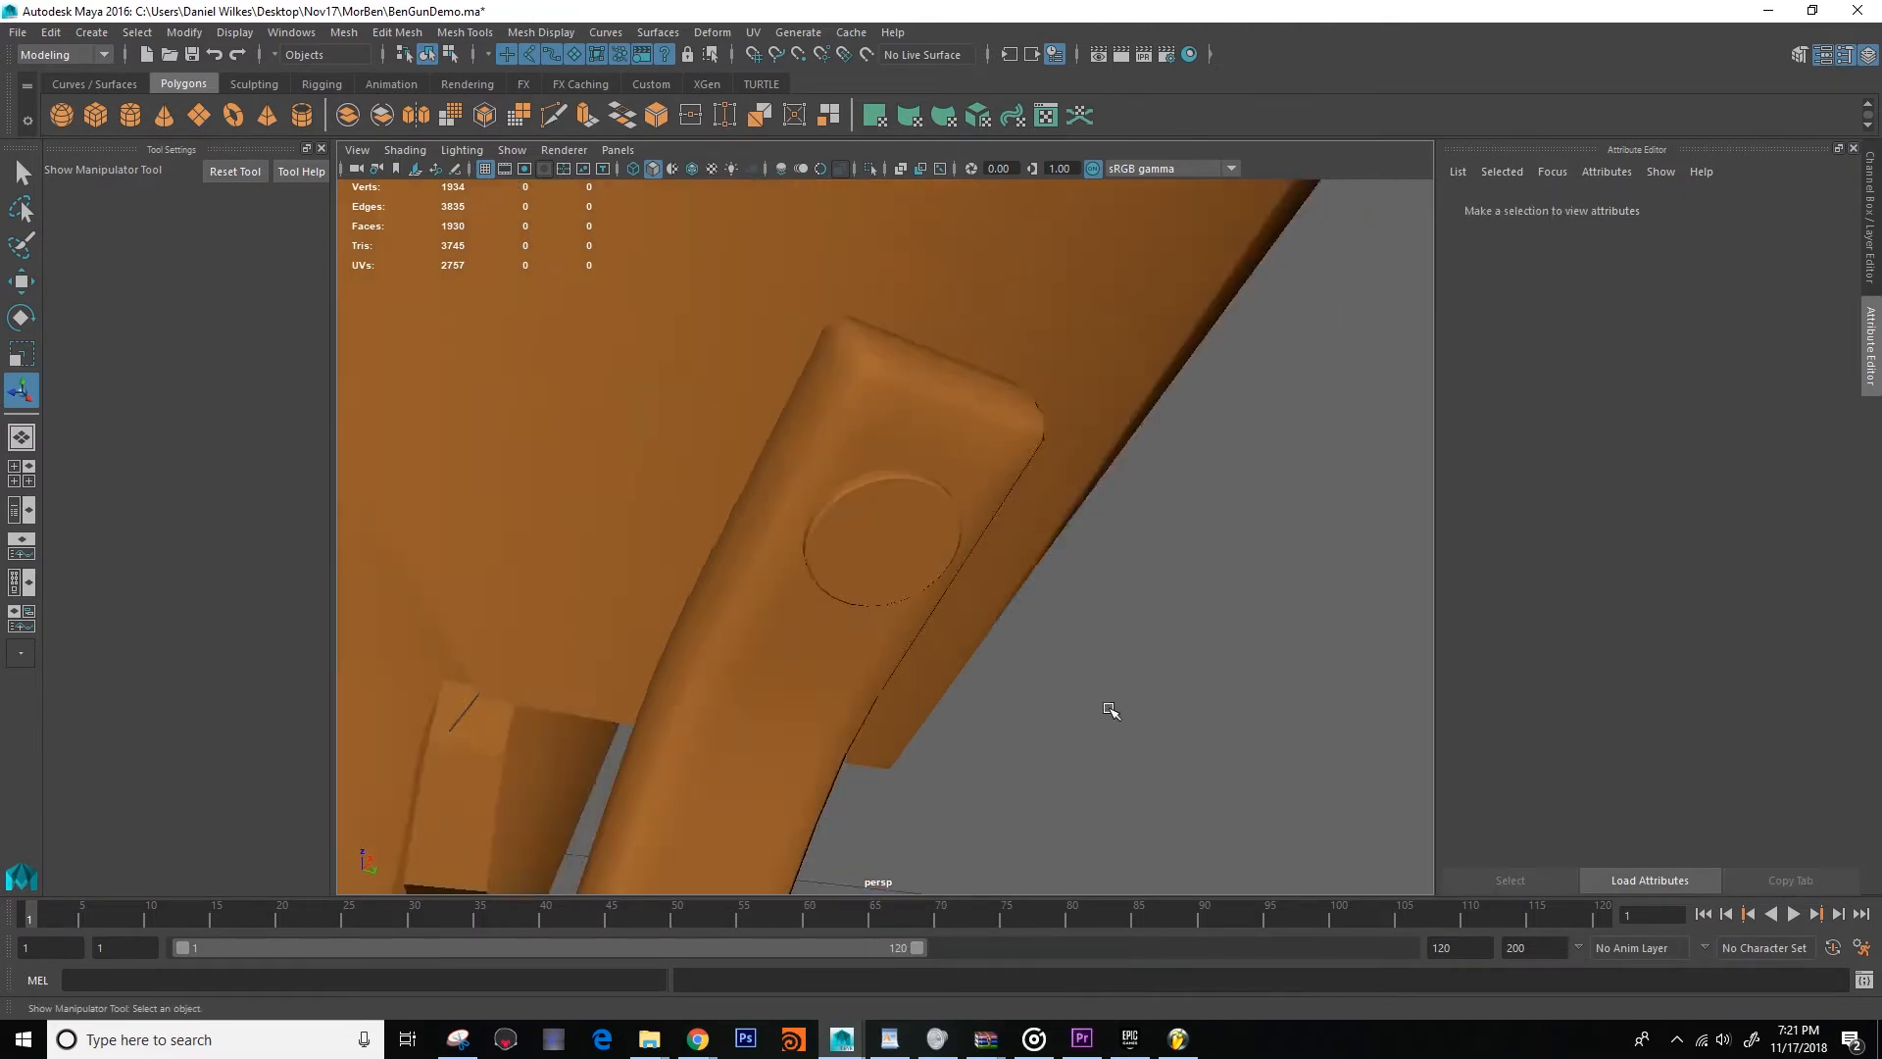
left_click_drag(1109, 708, 1047, 658, "alt")
left_click(878, 532)
left_click(356, 36)
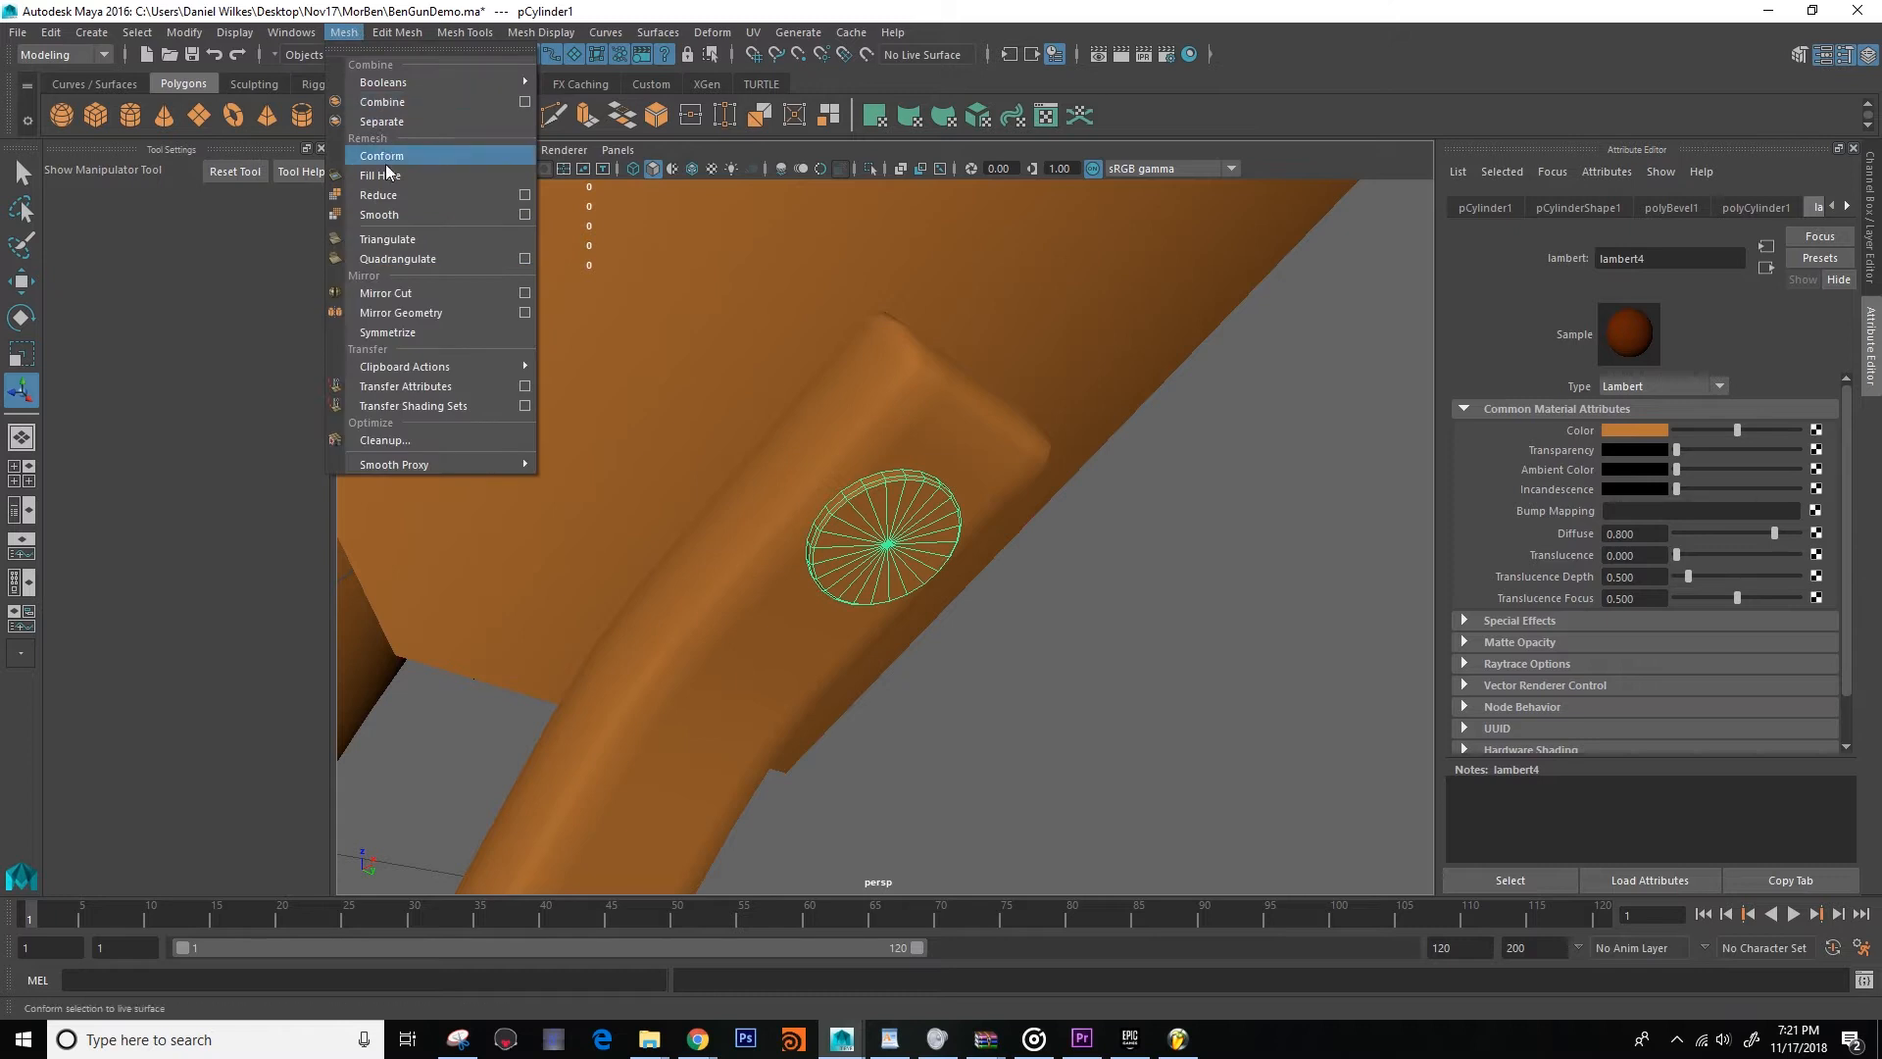
left_click(427, 215)
left_click(1031, 653)
Examine the barrel's top groove, side faces and muzzle from several angles, selecting the barrel to read its topology.
scroll(1031, 654, "down", 4)
left_click_drag(1032, 654, 803, 781, "alt")
scroll(803, 781, "down", 5)
mouse_move(1016, 572)
left_mouse_down("alt")
mouse_move(1063, 534)
mouse_move(983, 575)
left_mouse_up("alt")
scroll(1081, 466, "up", 4)
left_click_drag(1080, 465, 945, 437, "alt")
left_click(991, 468)
left_click_drag(950, 599, 1028, 532, "alt")
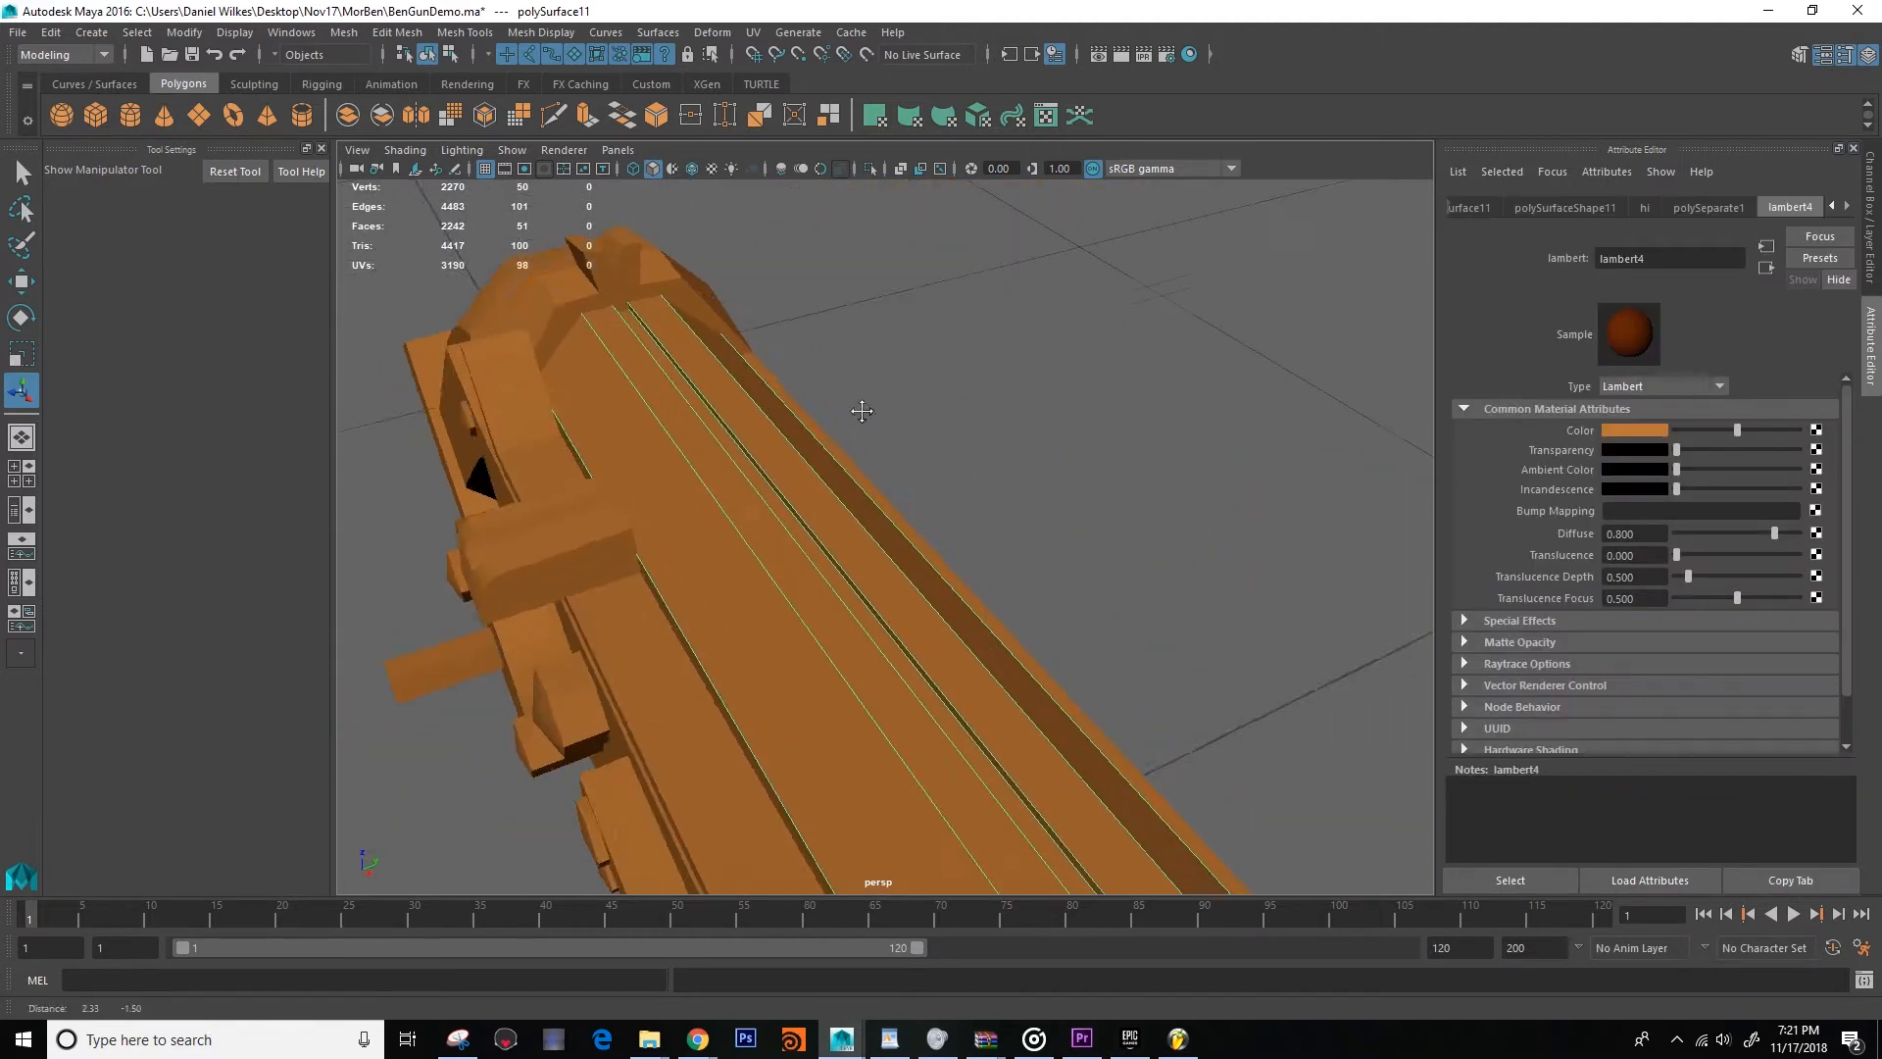
left_click_drag(834, 473, 883, 599, "alt")
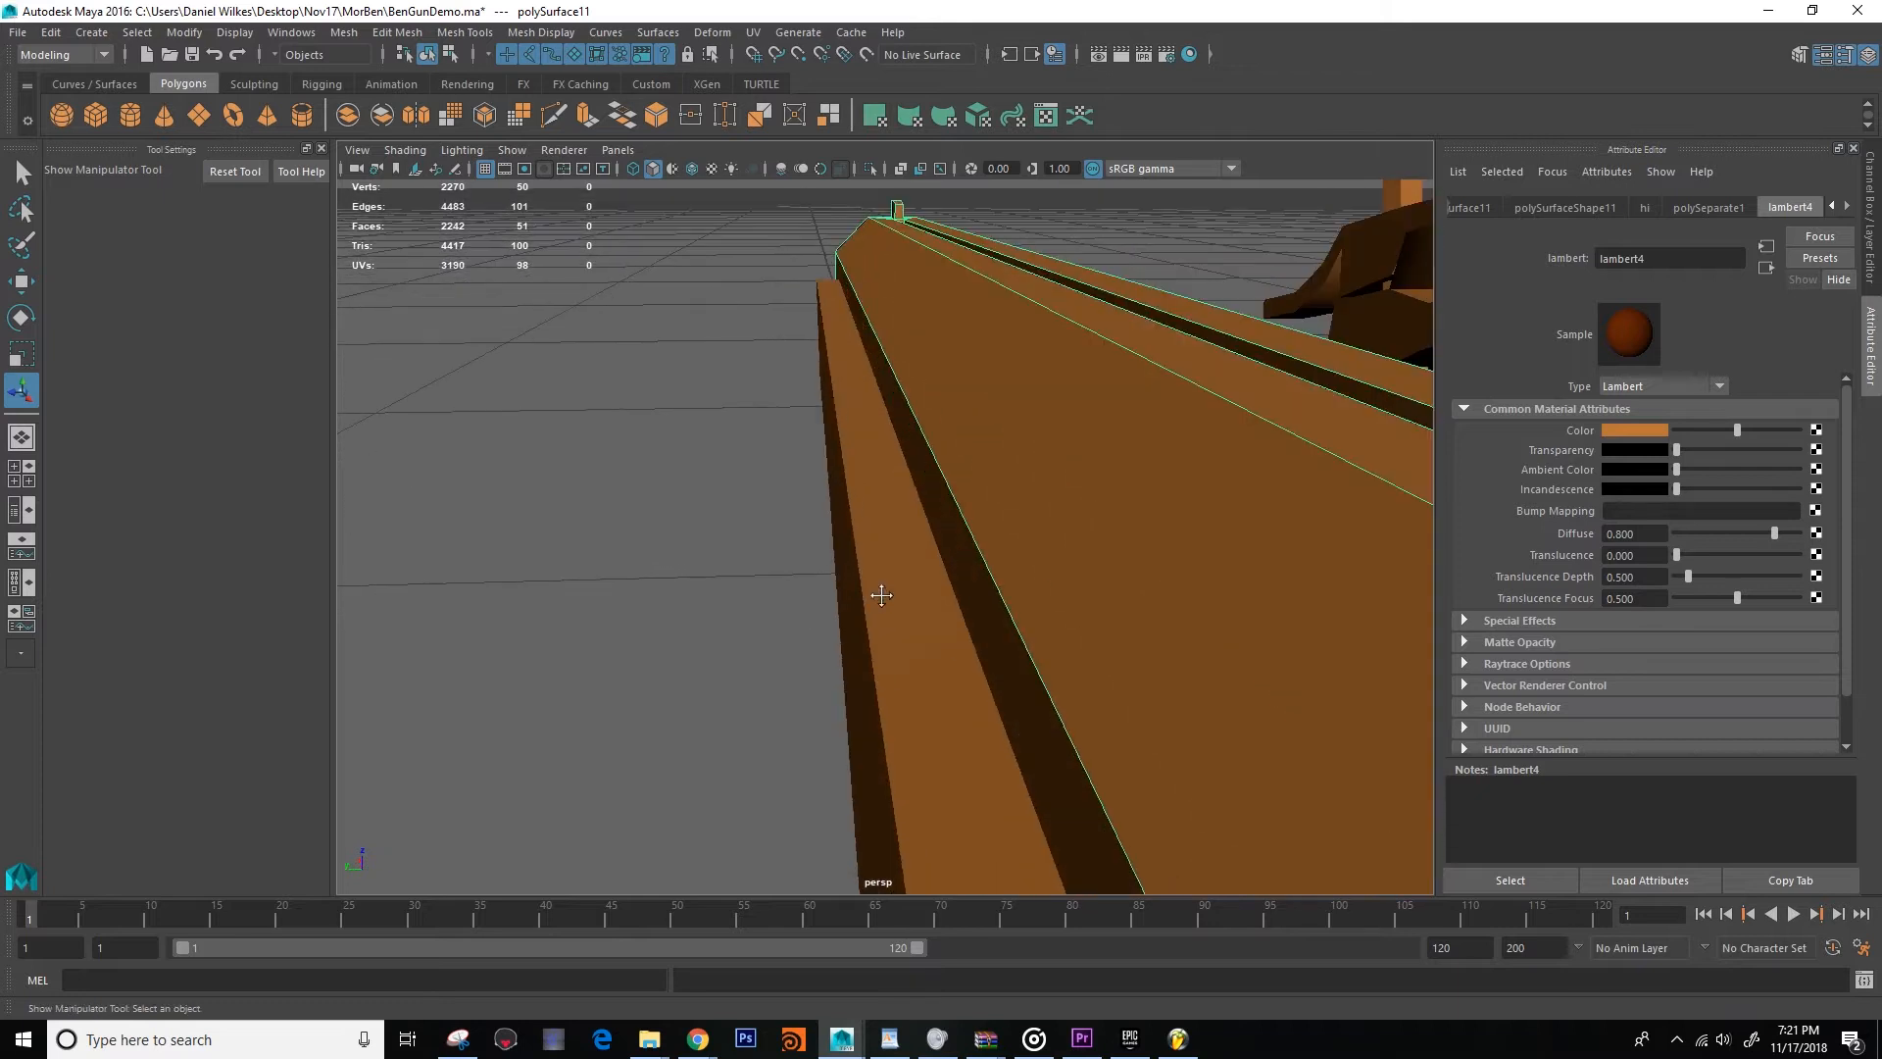
middle_click_drag(883, 599, 801, 630, "alt")
left_click_drag(834, 605, 1087, 719, "alt")
left_click(1087, 719)
left_click_drag(949, 726, 1034, 719, "alt")
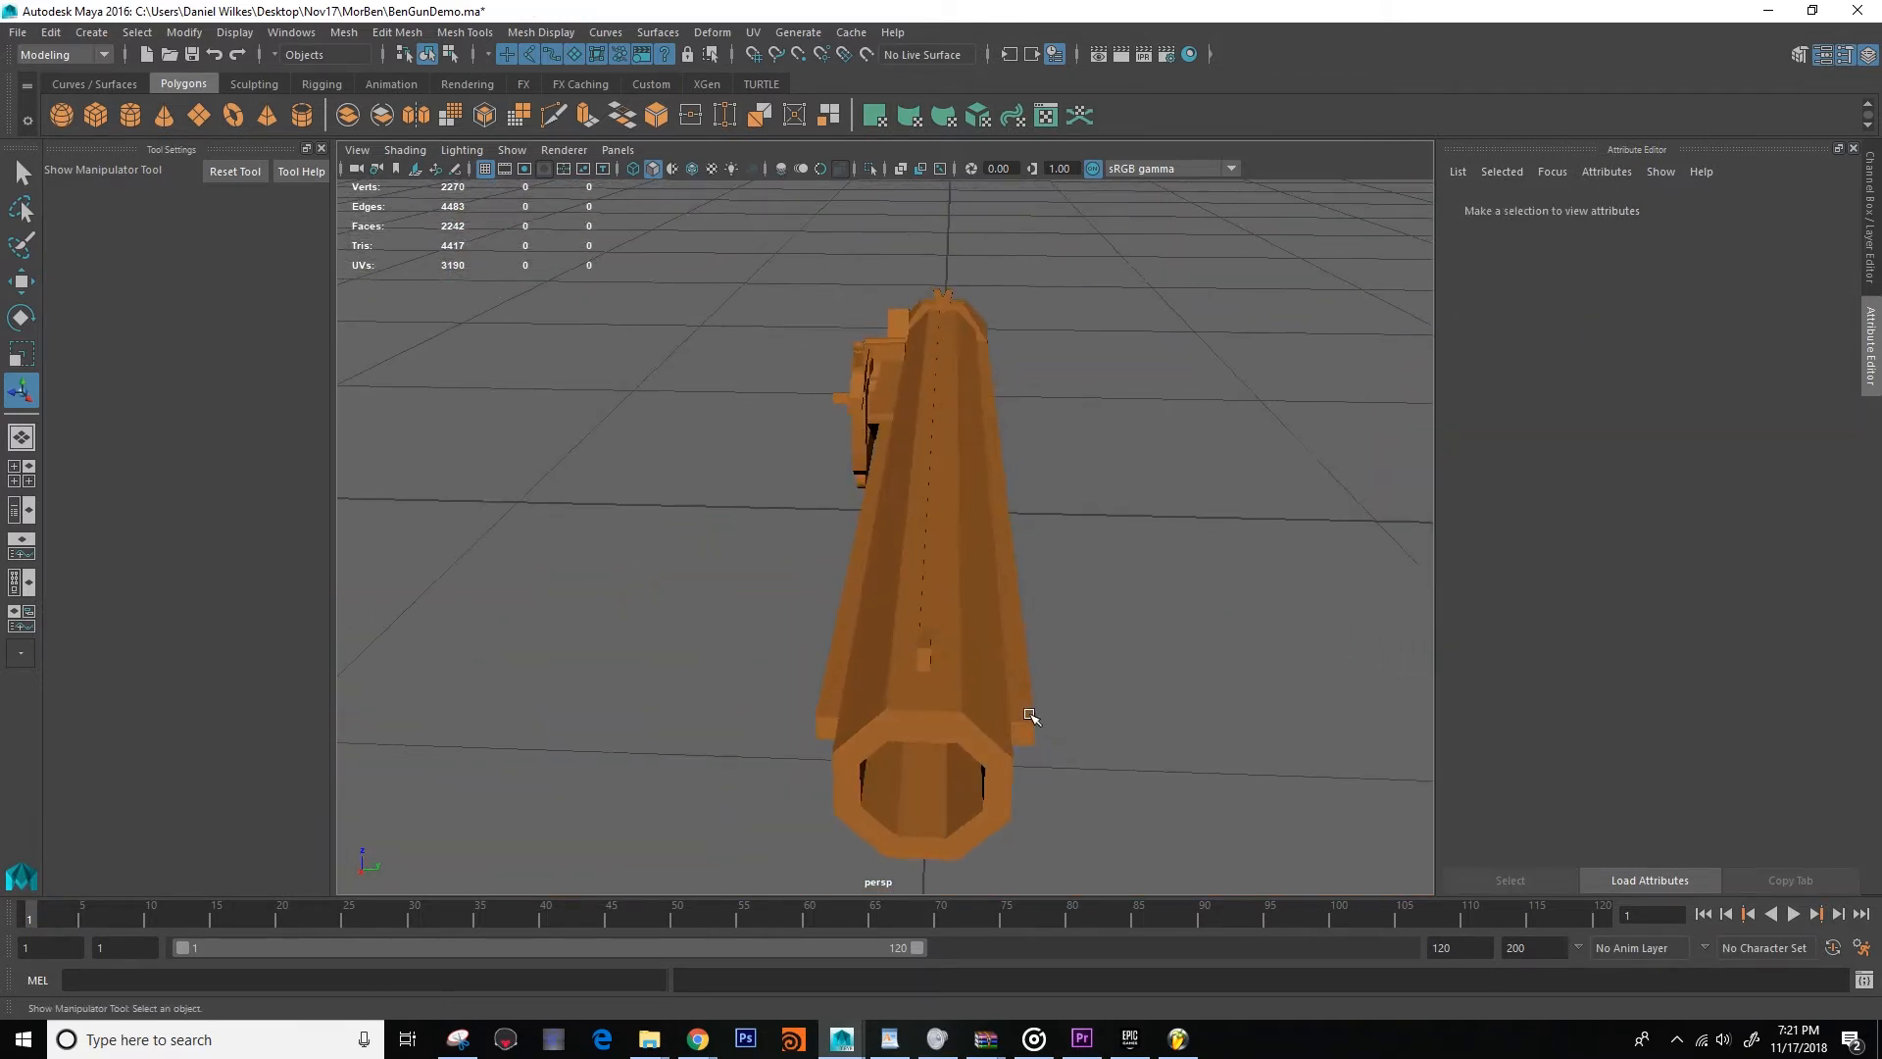
left_click(876, 600)
left_click_drag(888, 600, 946, 614, "alt")
scroll(963, 592, "up", 5)
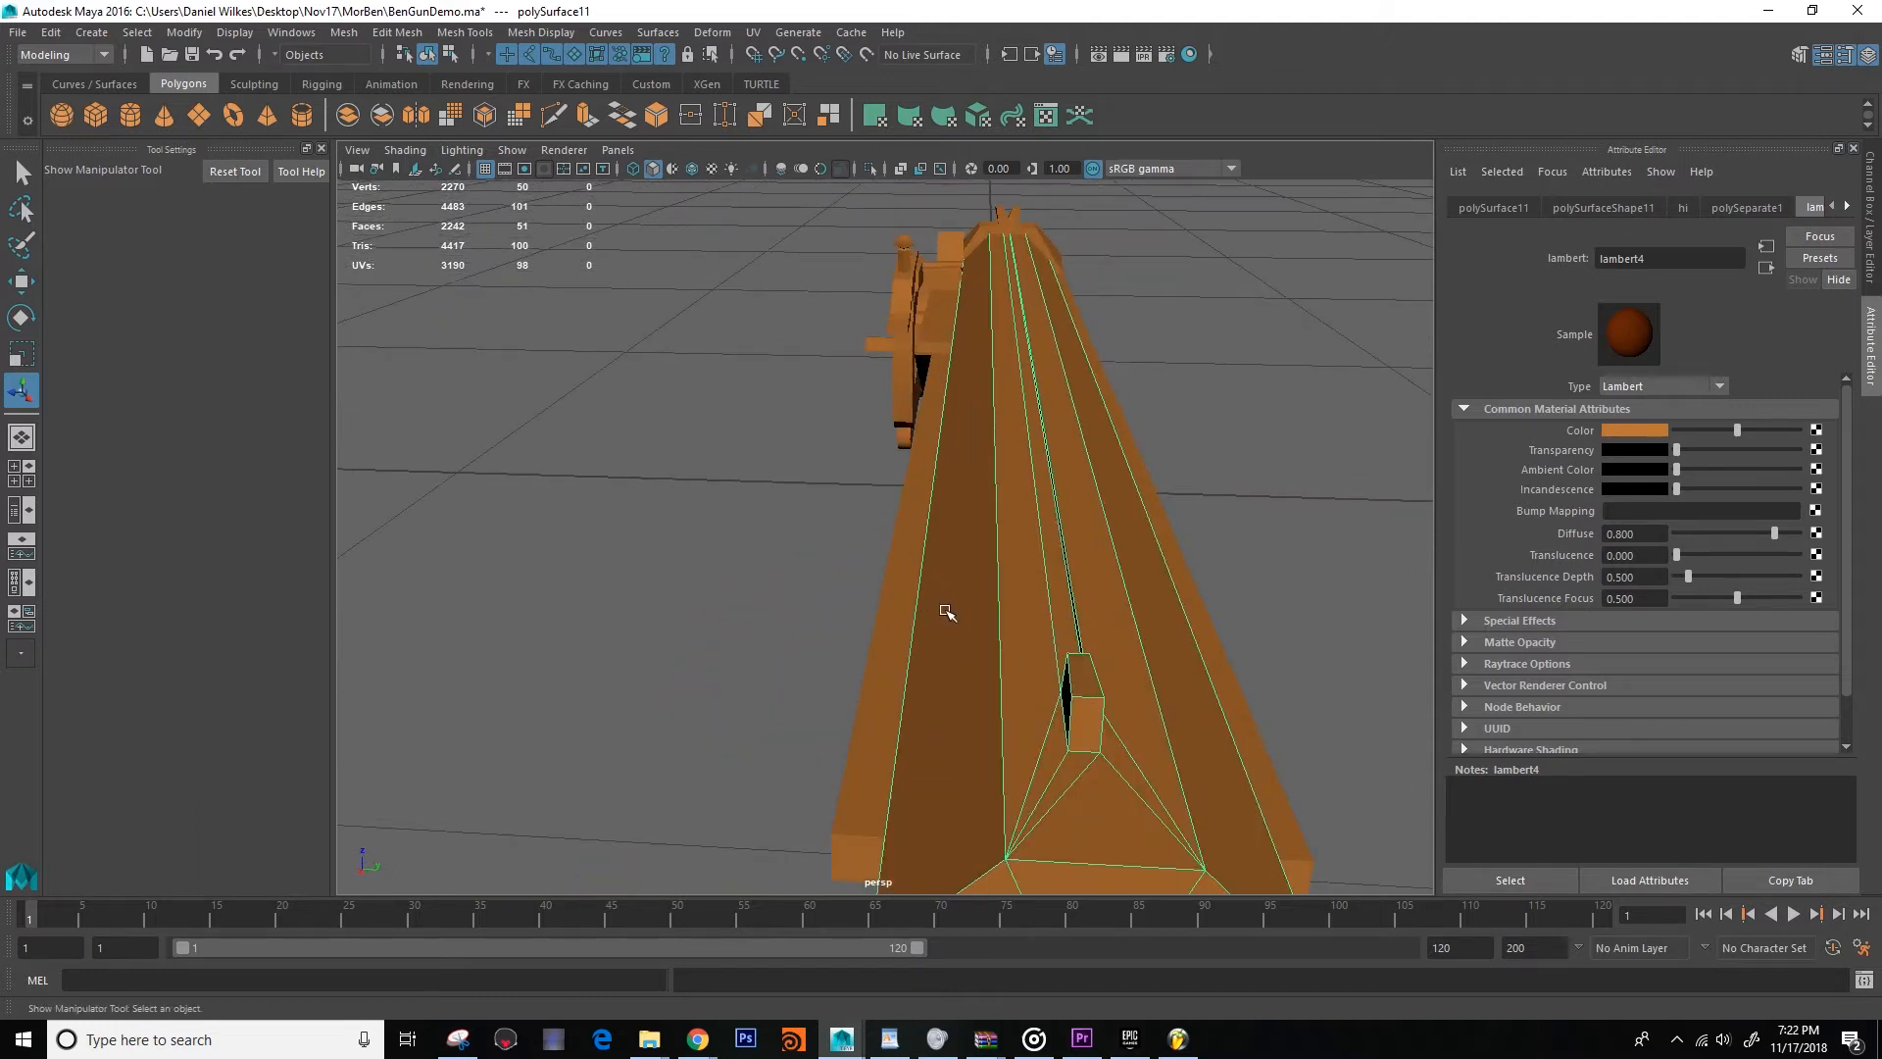
Select the floor face of the barrel's top groove and scale it narrower across its width to about 0.70.
right_click(1067, 514)
left_click_drag(974, 565, 938, 432, "alt")
left_click(1064, 565)
left_click(1047, 515)
right_click_drag(938, 432, 920, 504, "alt")
middle_click_drag(921, 504, 937, 530, "alt")
right_click_drag(937, 529, 945, 642, "alt")
left_click_drag(1123, 531, 1076, 491, "alt")
key("r")
middle_click_drag(1075, 492, 1050, 425, "alt")
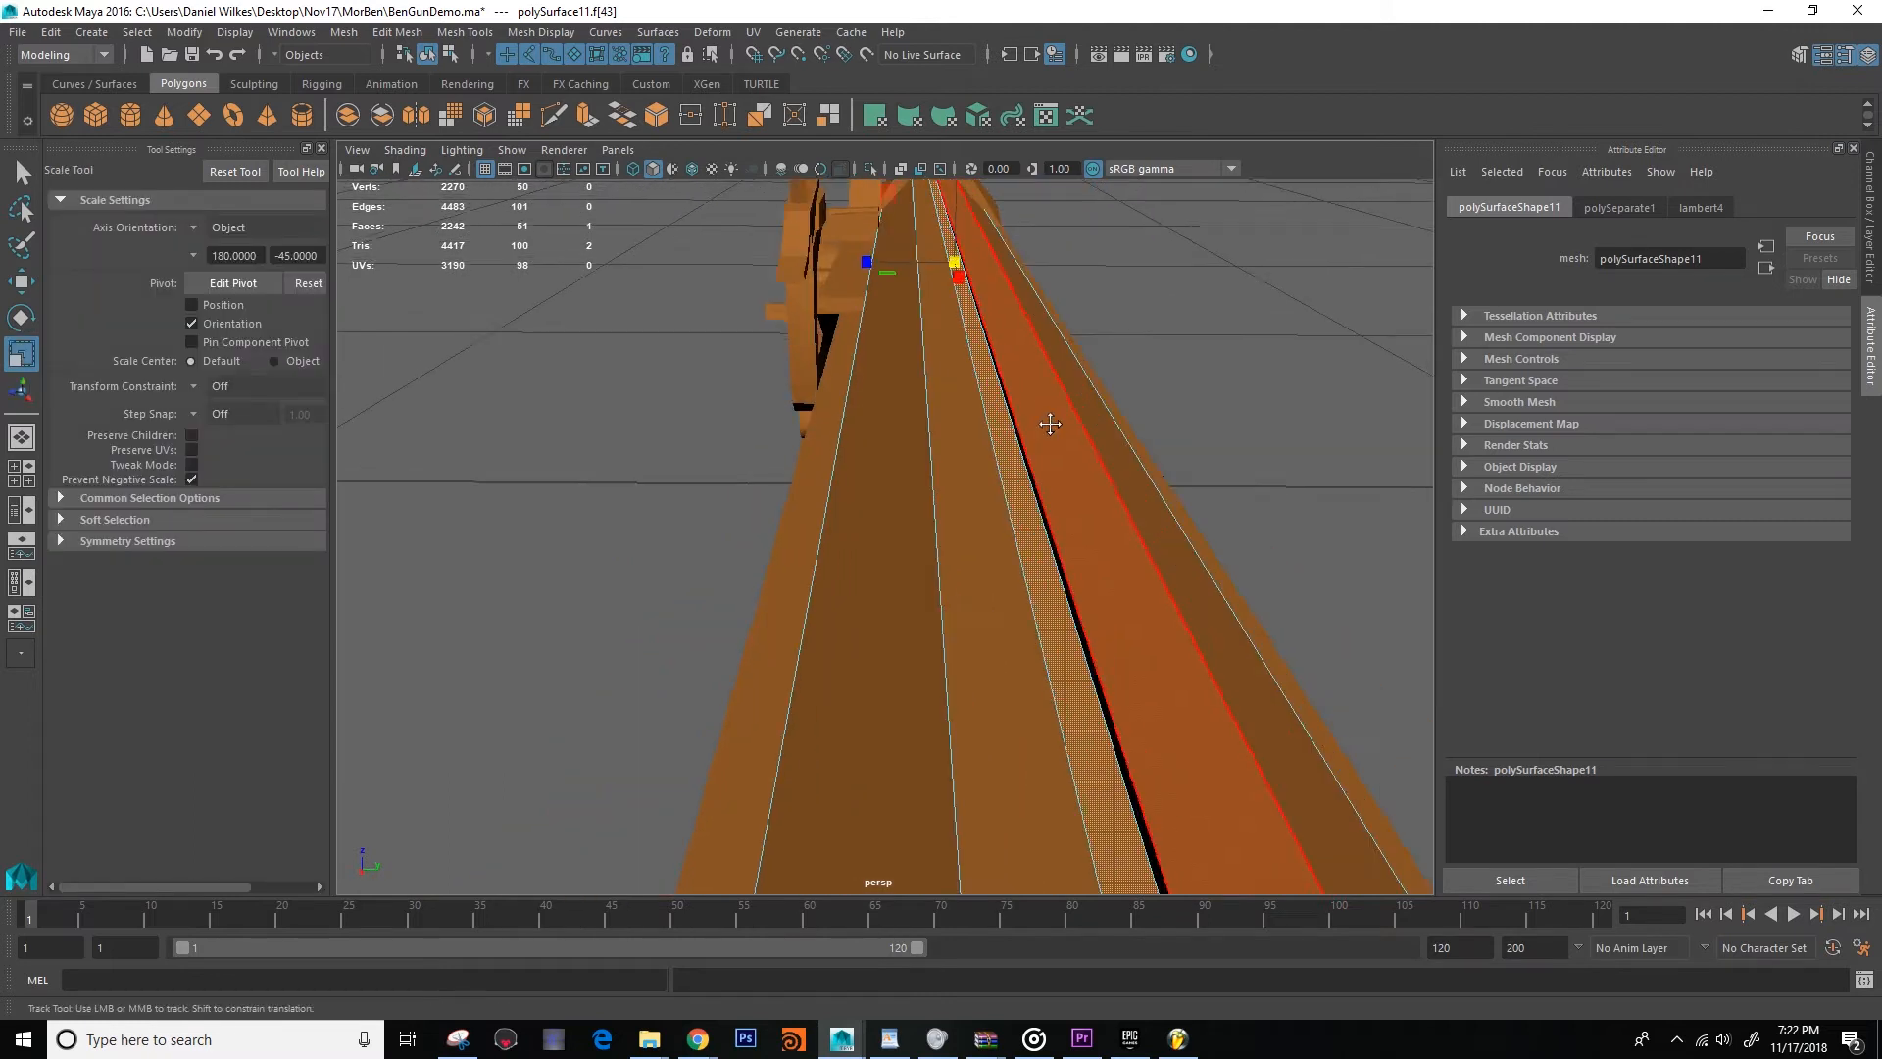
left_click_drag(1050, 425, 928, 375, "alt")
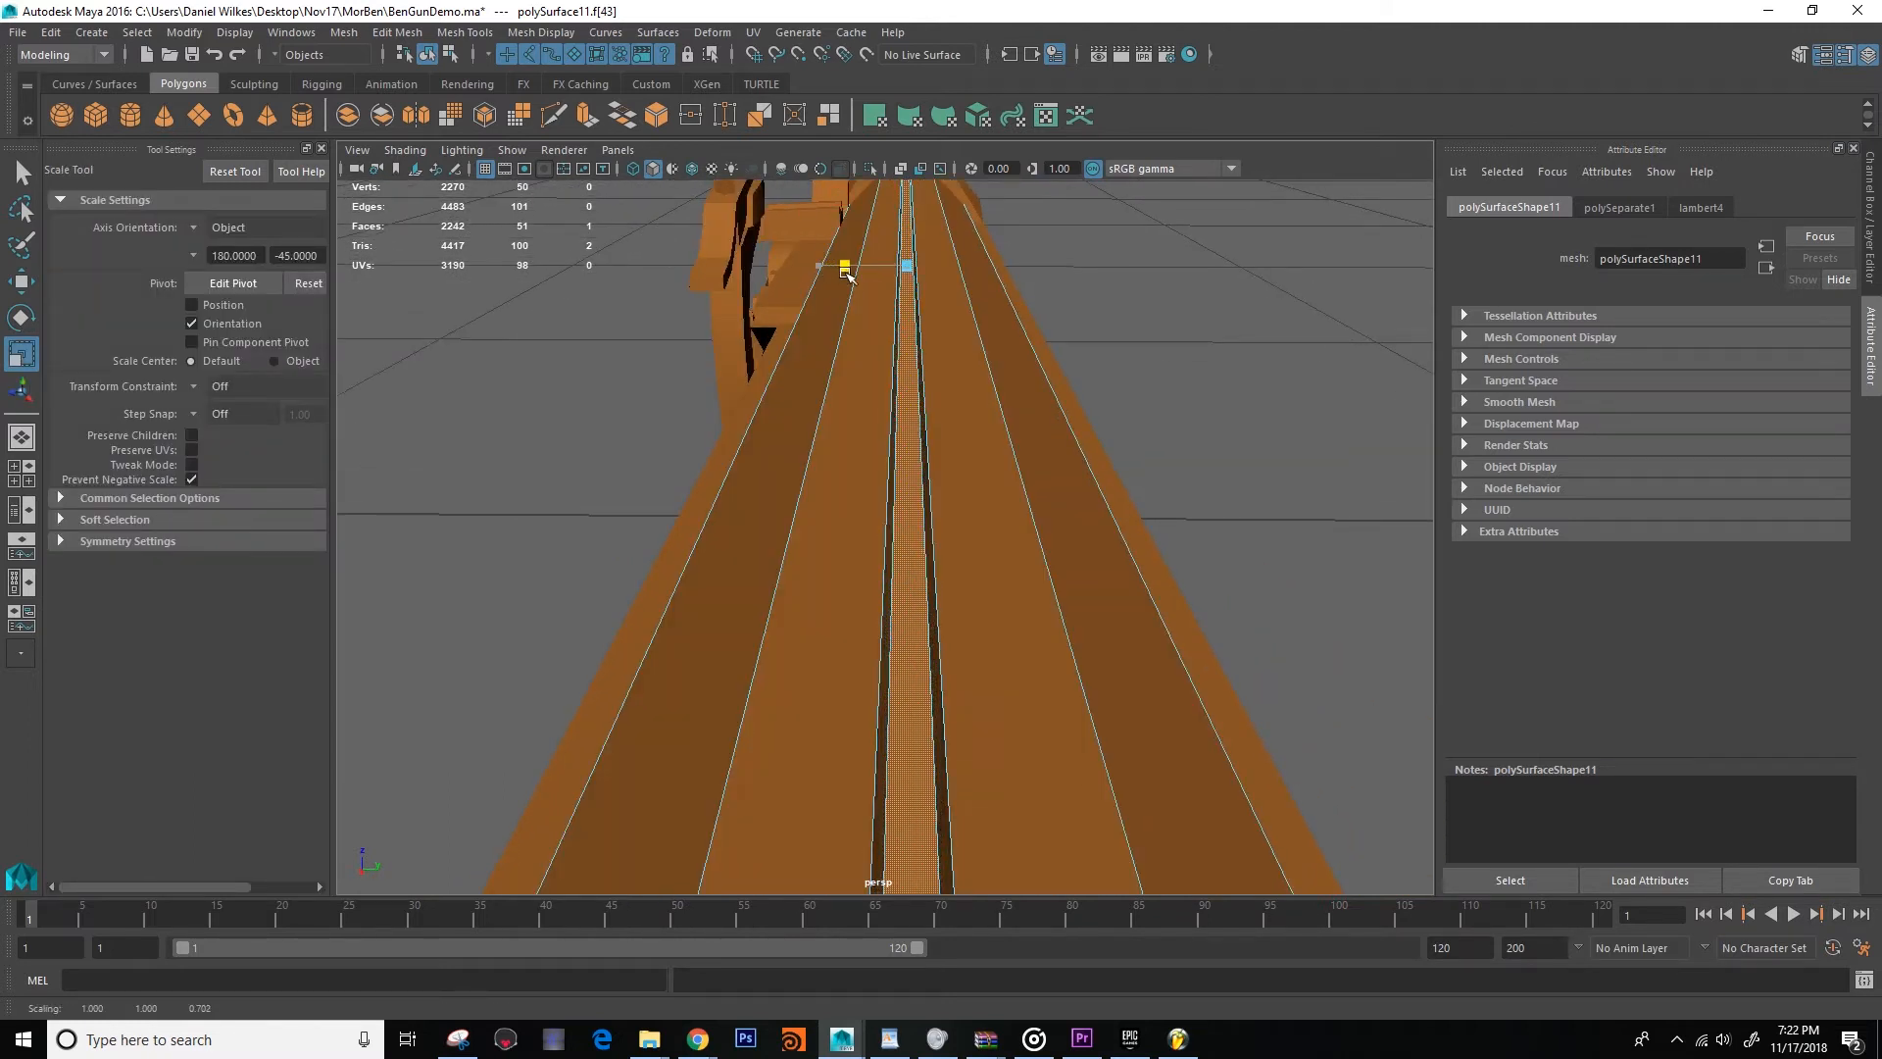
left_click_drag(1044, 473, 818, 632, "alt")
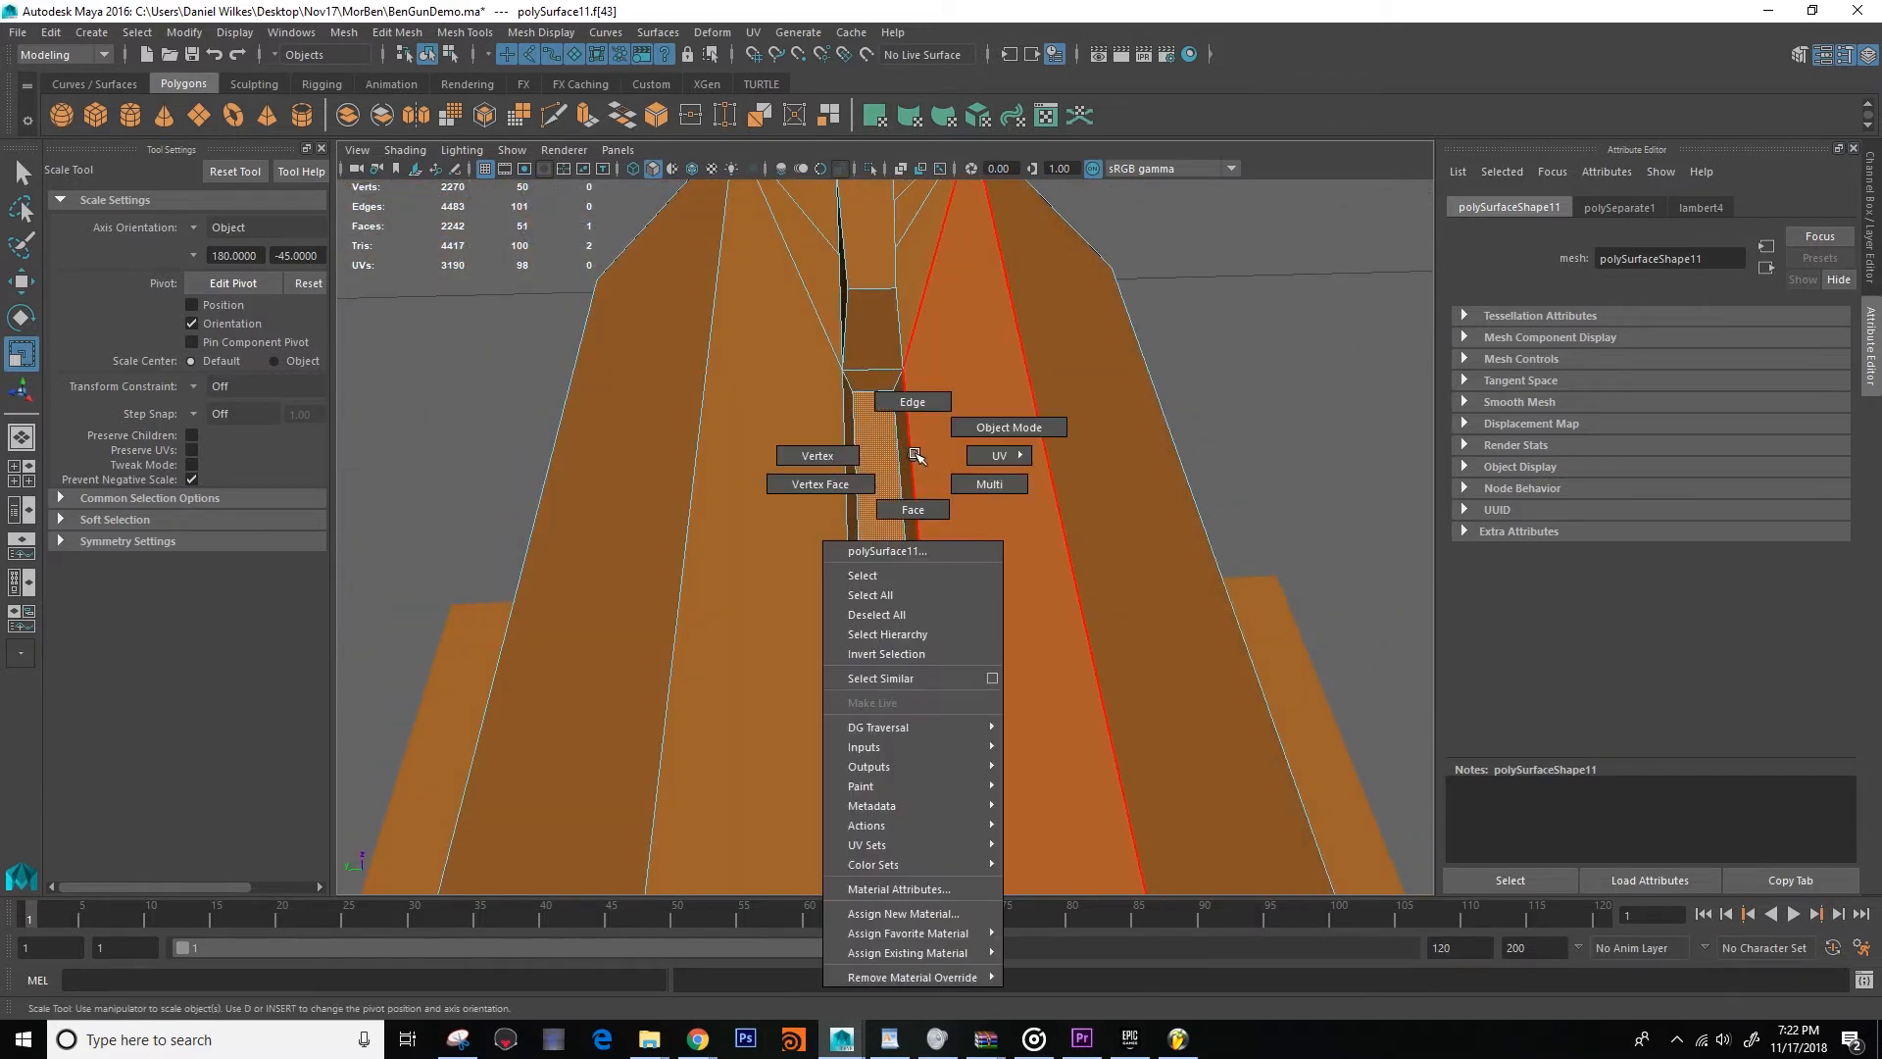
Examine the edge at the groove's end beside the front sight with the Move tool active, and return the barrel to object mode.
right_click_drag(914, 453, 912, 402)
left_click(941, 392)
left_click_drag(1111, 593, 862, 647, "alt")
key("w")
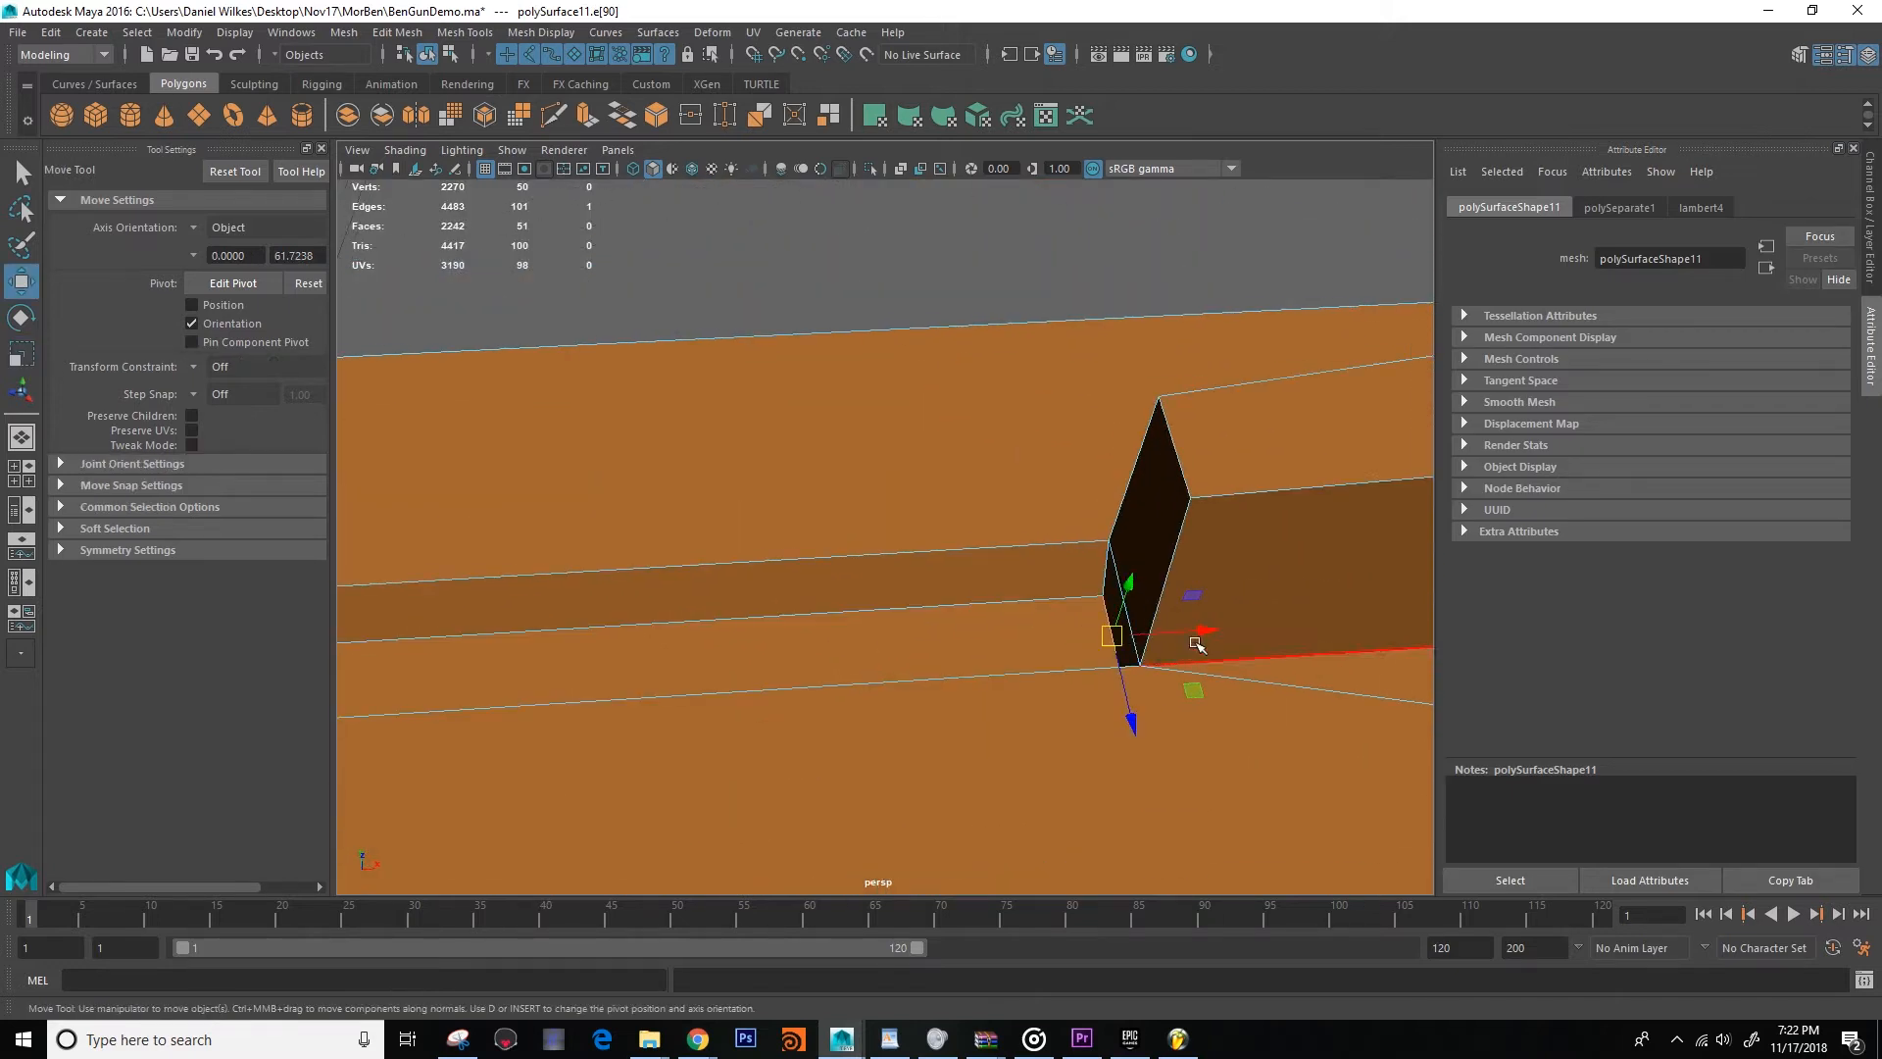
left_click_drag(1171, 637, 853, 446, "alt")
left_click(1163, 424)
right_click_drag(864, 503, 1017, 438)
left_click_drag(1017, 438, 1208, 566, "alt")
left_click_drag(932, 551, 816, 493, "alt")
mouse_move(928, 657)
left_mouse_down("alt")
mouse_move(853, 608)
mouse_move(936, 625)
left_mouse_up("alt")
scroll(917, 586, "up", 3)
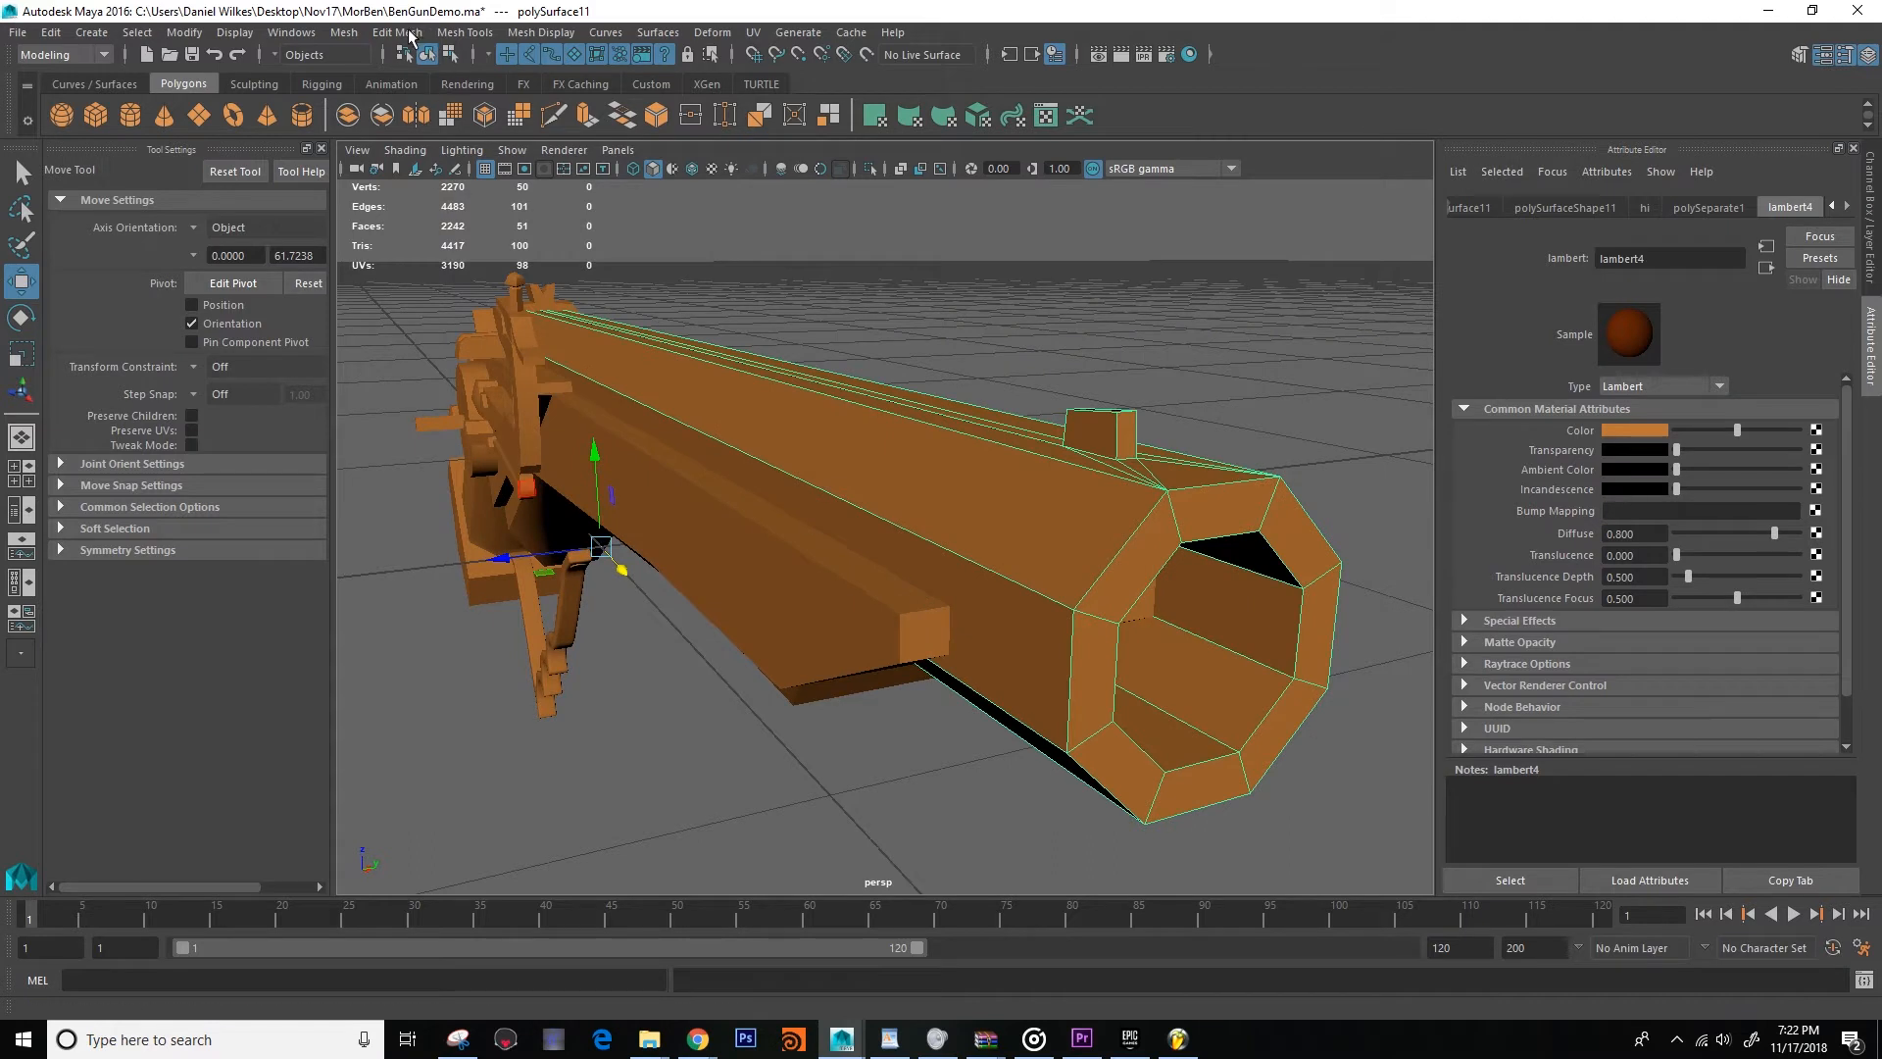
Bevel the barrel mesh with a fraction of 0.363, reselect the barrel and delete its construction history.
left_click(398, 33)
left_click(417, 102)
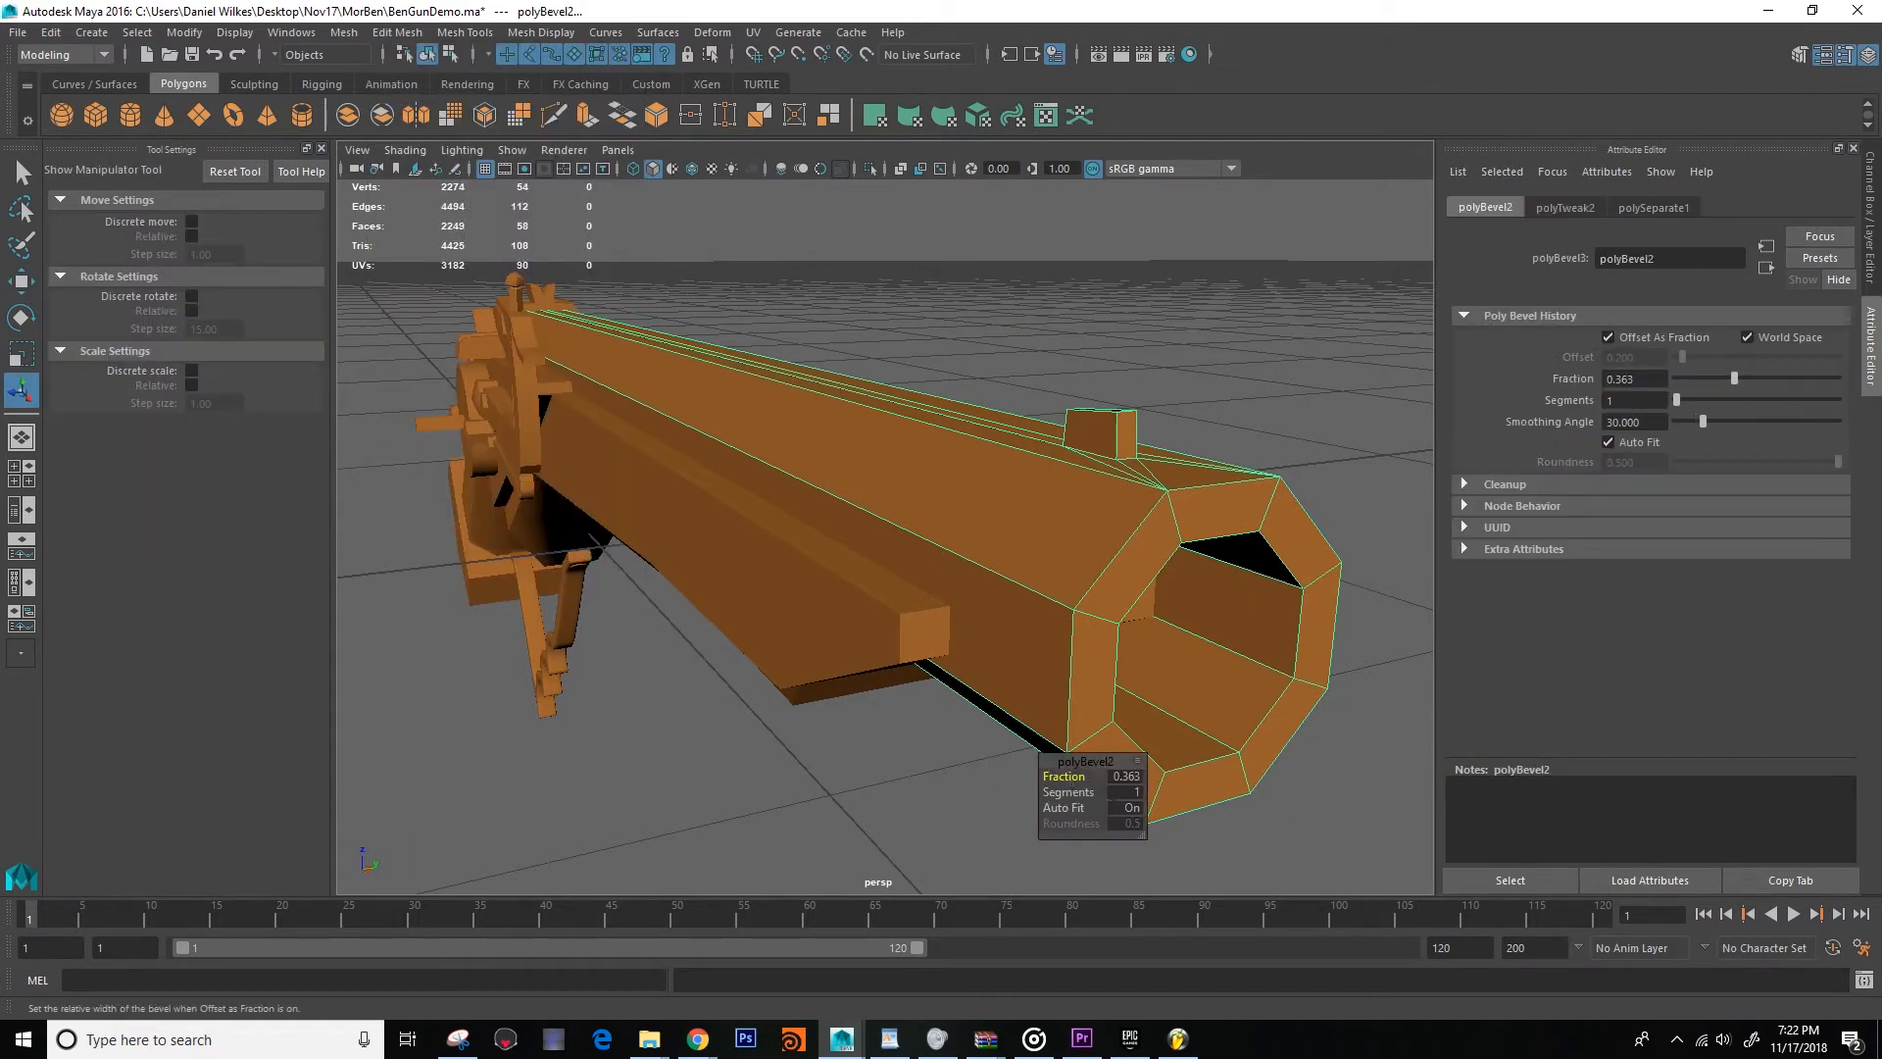
left_click(918, 791)
left_click(1079, 537)
left_click(54, 35)
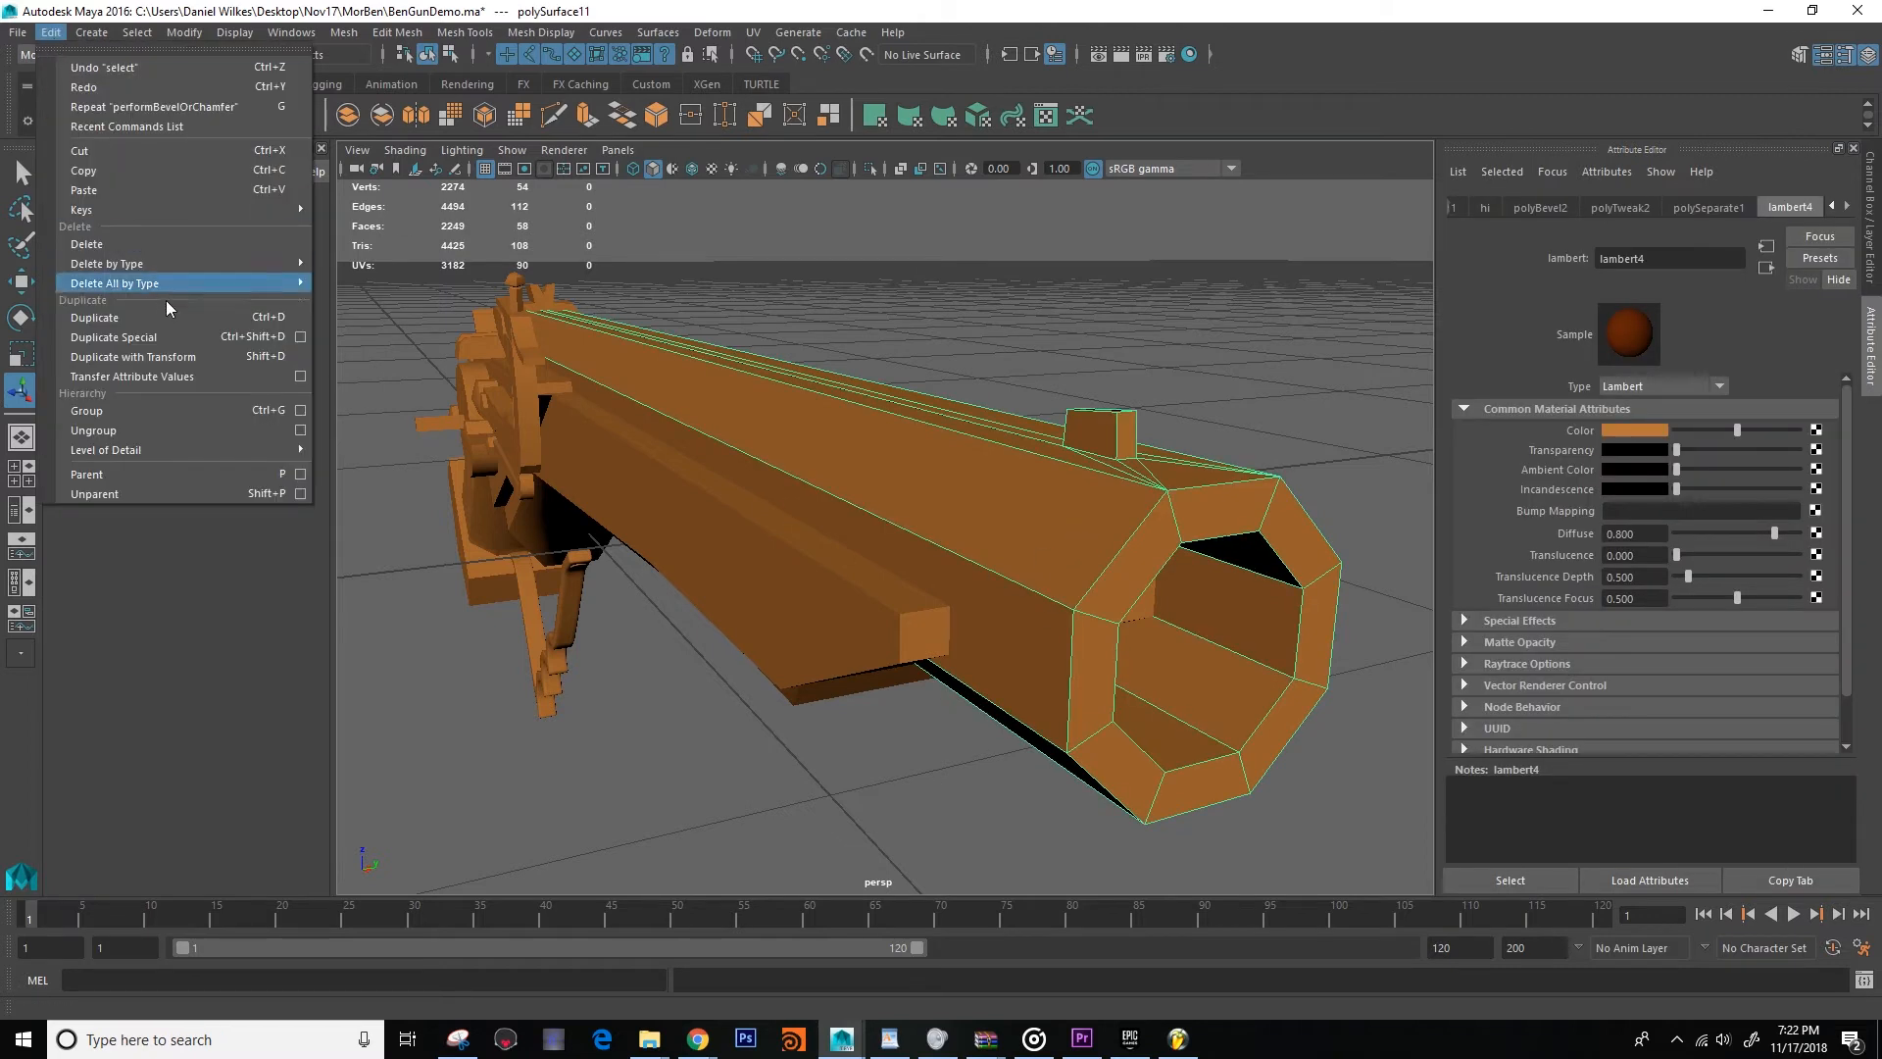
left_click(365, 298)
left_click_drag(936, 498, 736, 337, "alt")
left_click_drag(863, 632, 912, 582, "alt")
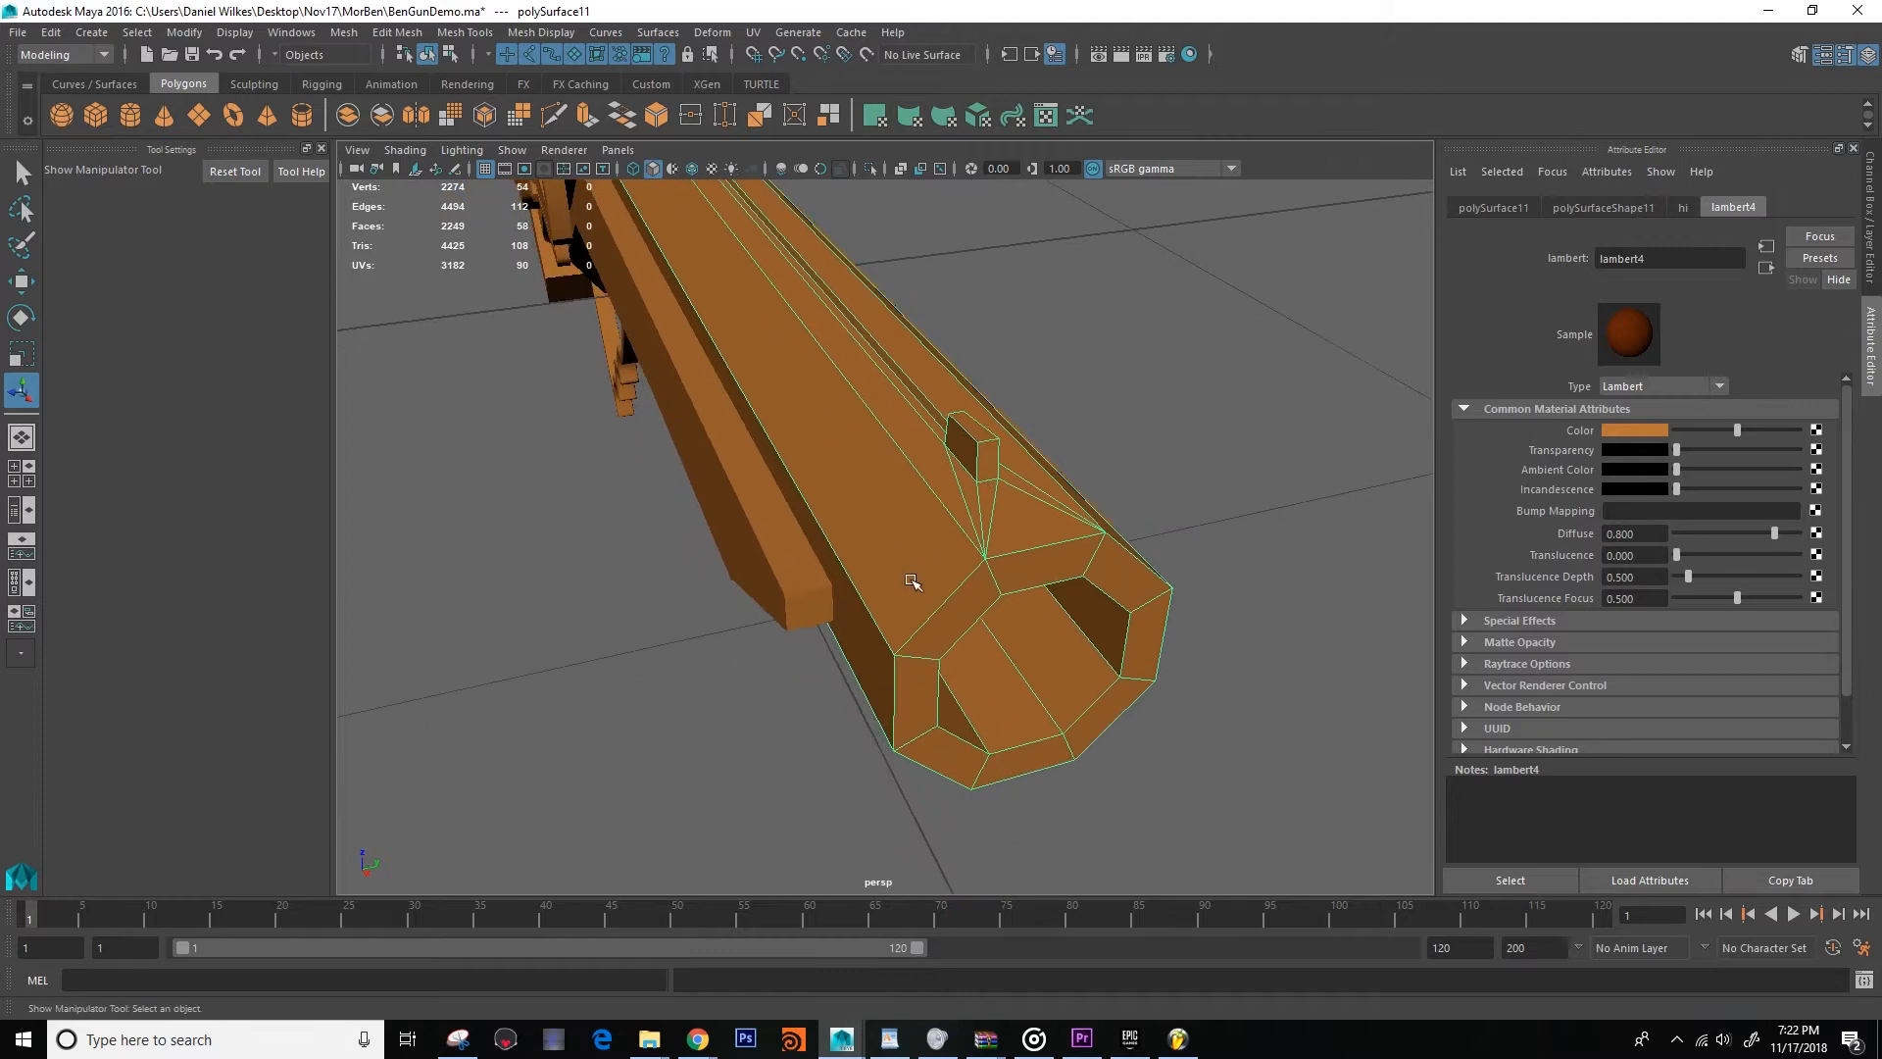
Examine the bolts, lever and wheel on the gun's side plate, framing the small hexagonal bolt at the lever's end.
right_click_drag(928, 431, 897, 616, "alt")
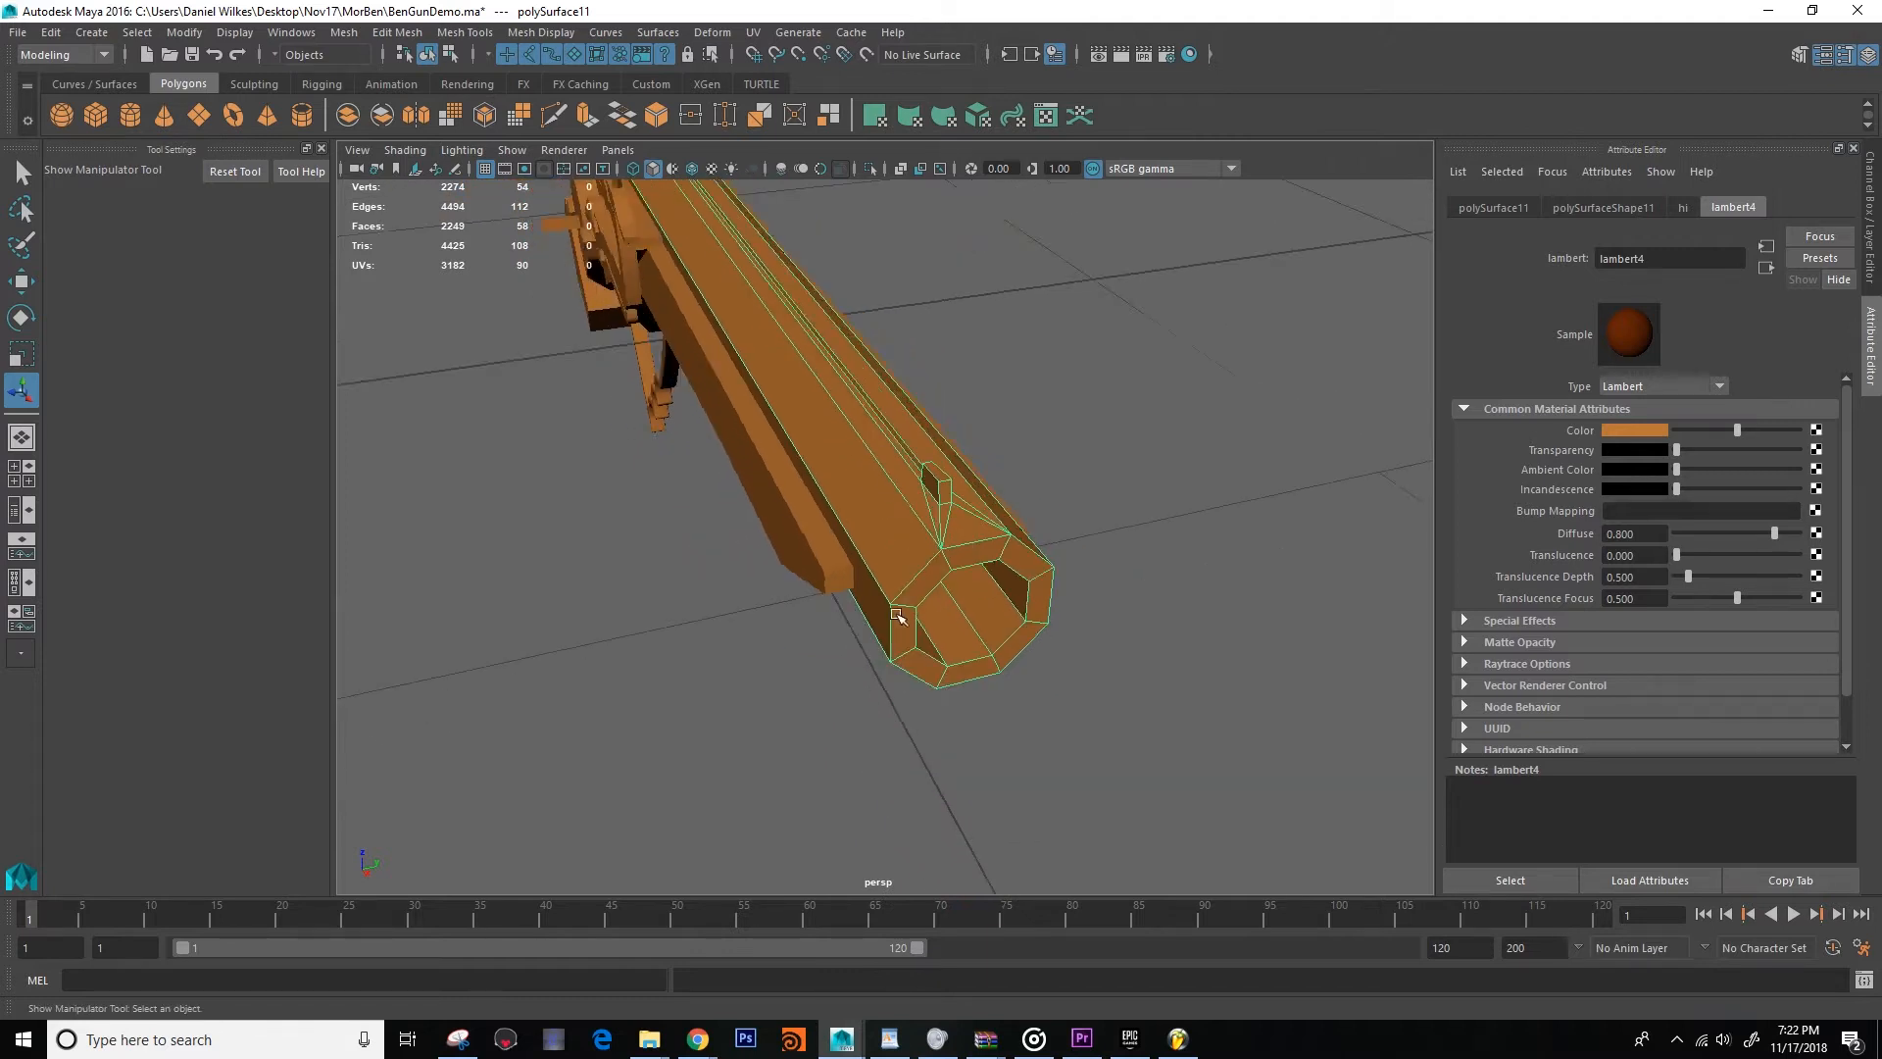
left_click_drag(936, 582, 856, 614, "alt")
left_click(689, 643)
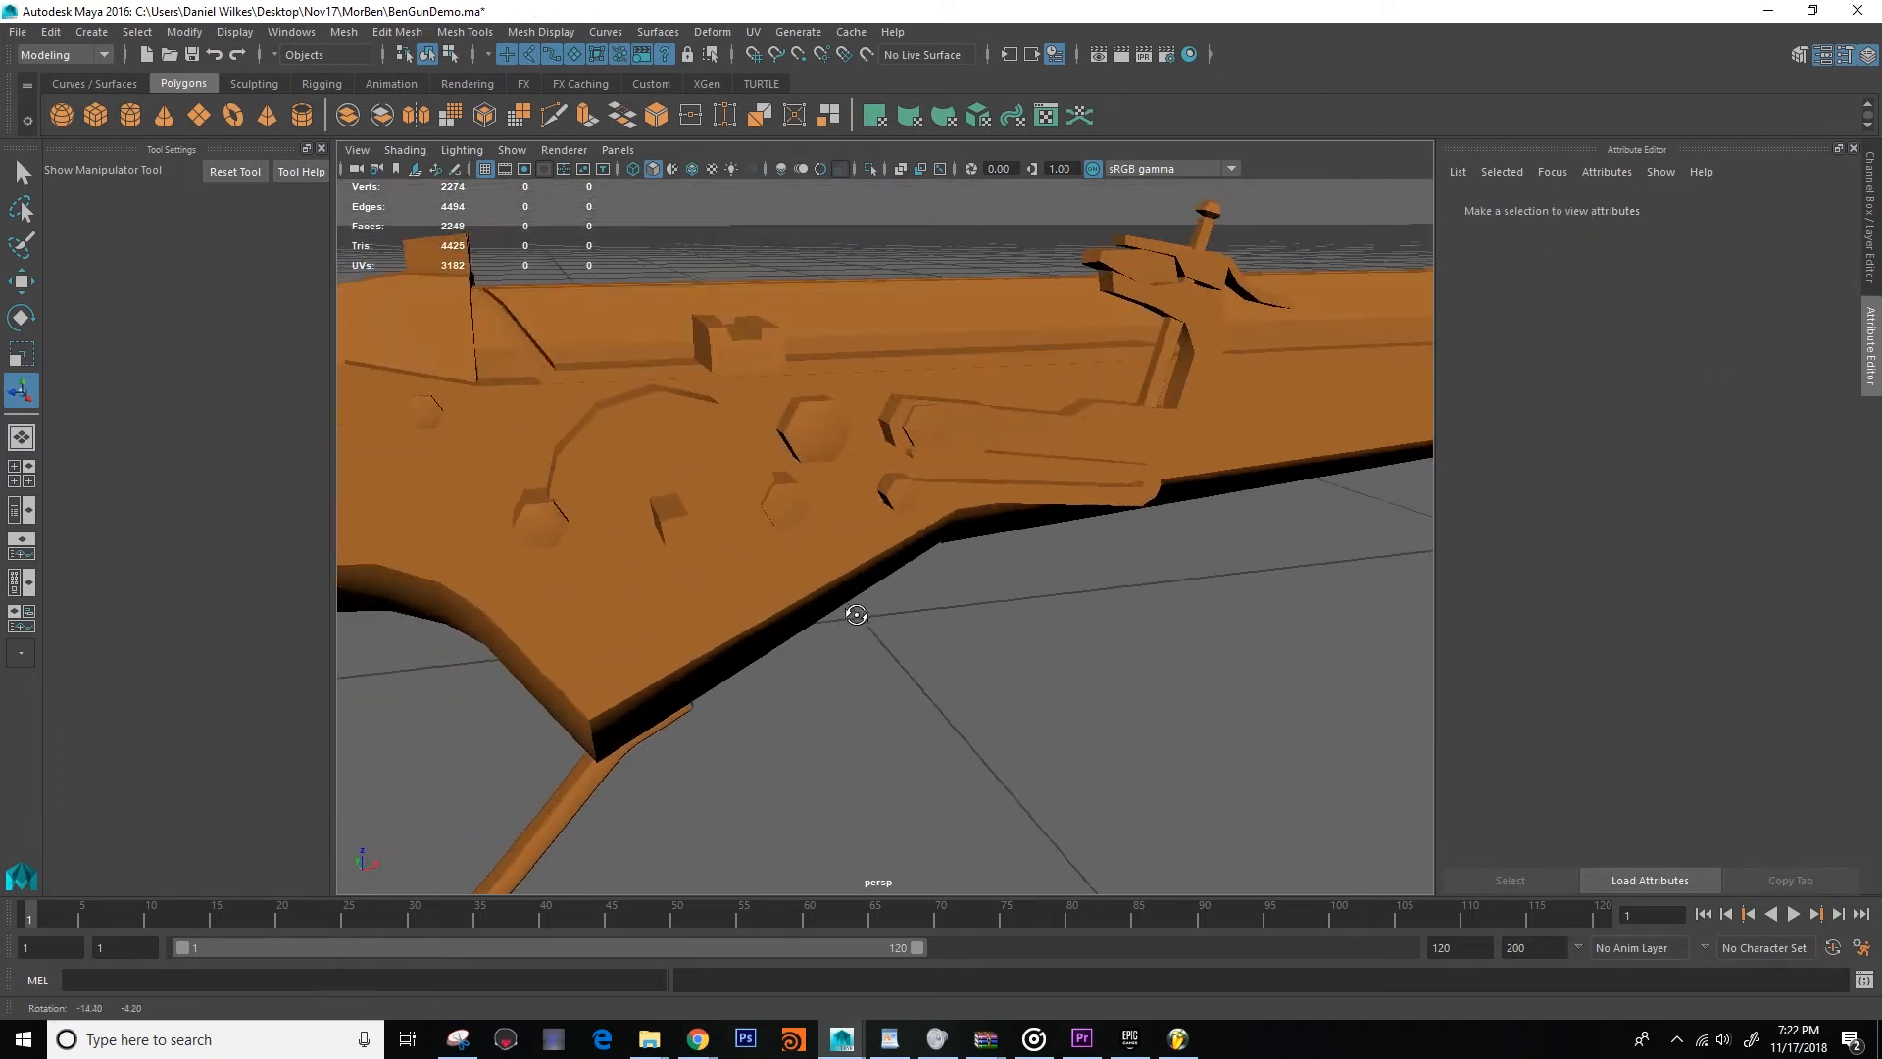
left_click(947, 422)
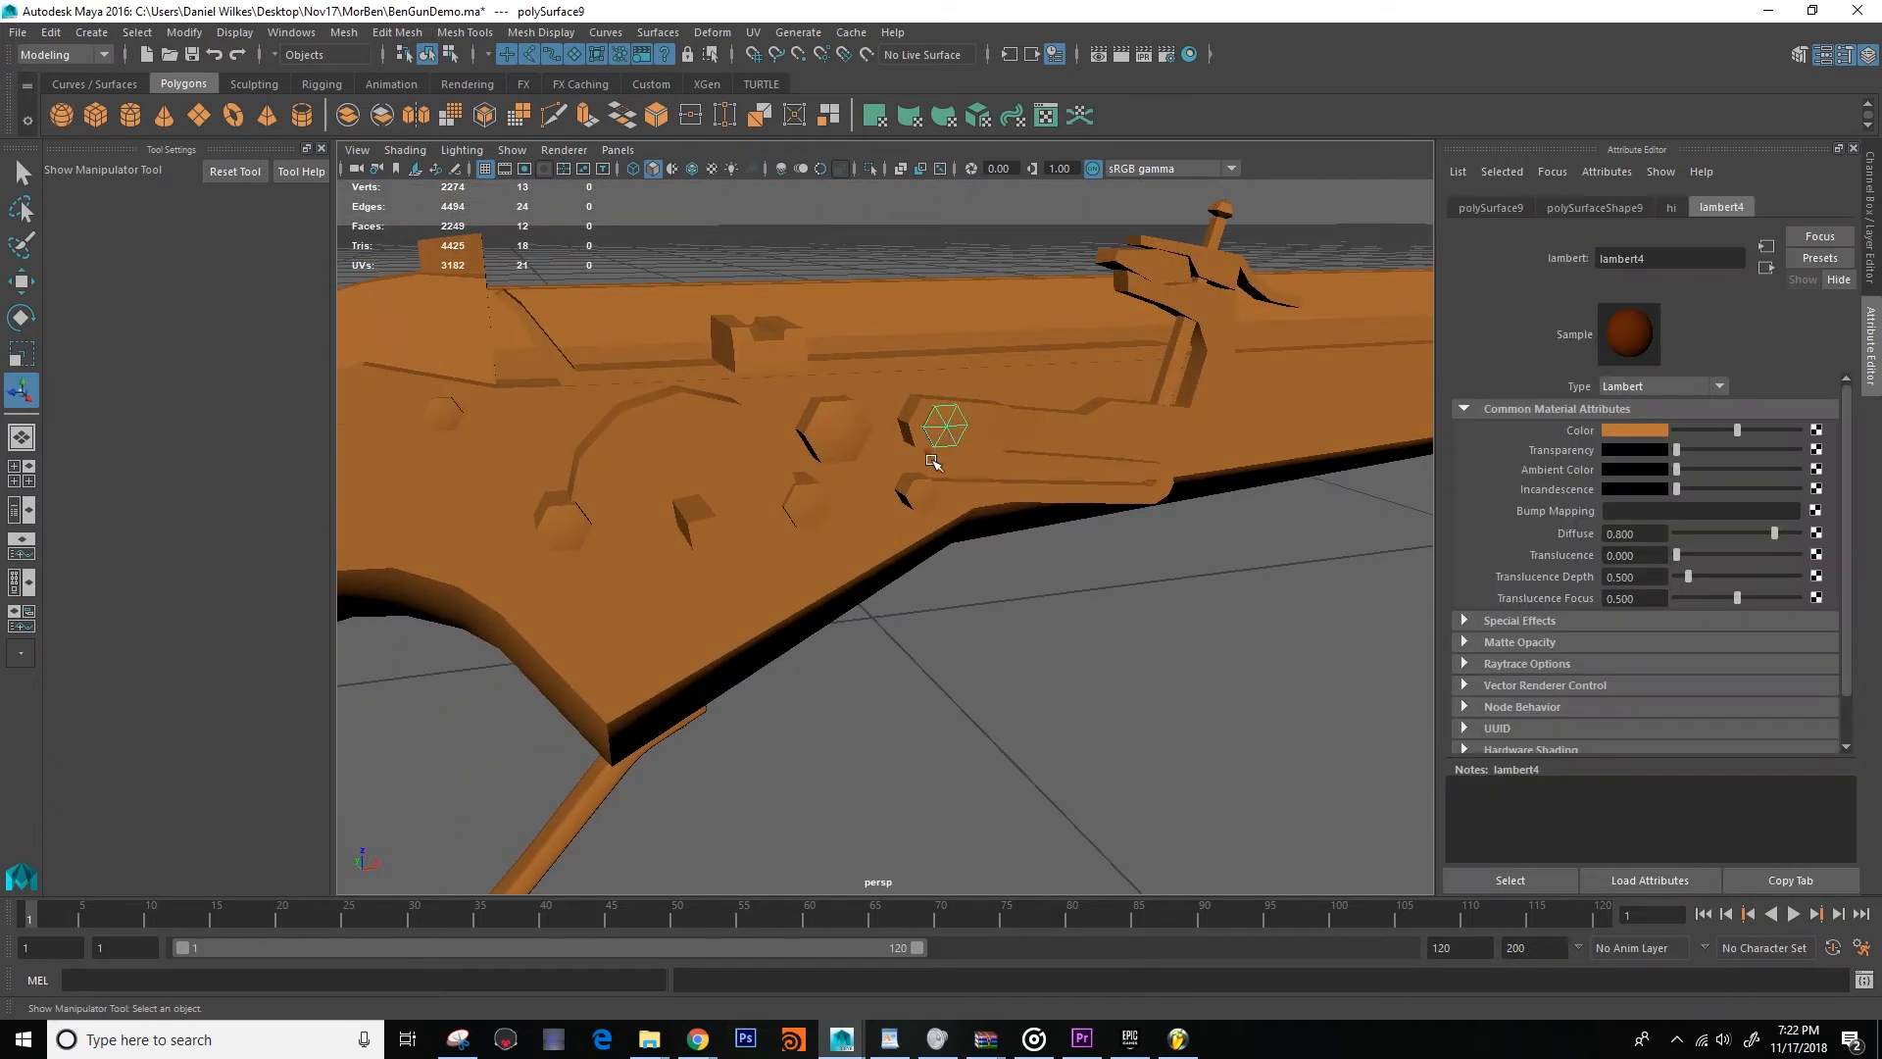
key("f")
left_click_drag(849, 474, 824, 570, "alt")
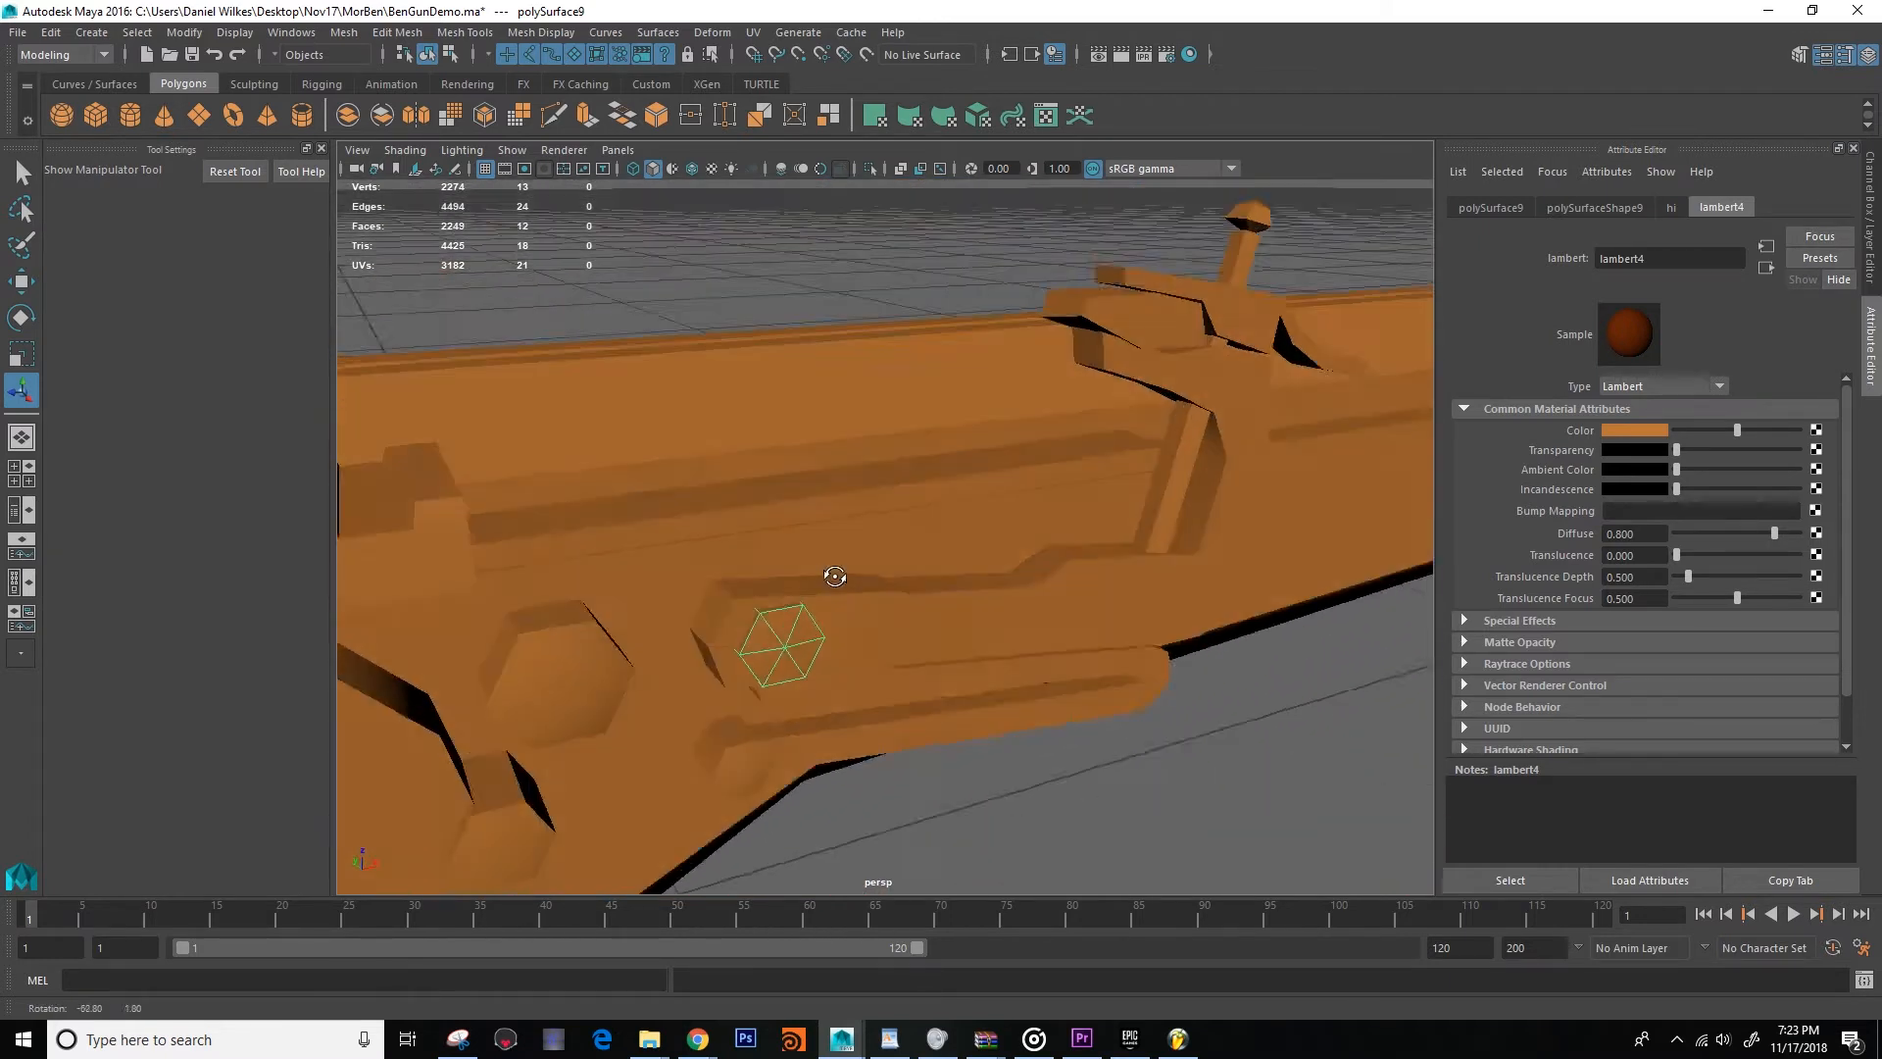
left_click(1123, 750)
middle_click_drag(819, 734, 844, 735, "alt")
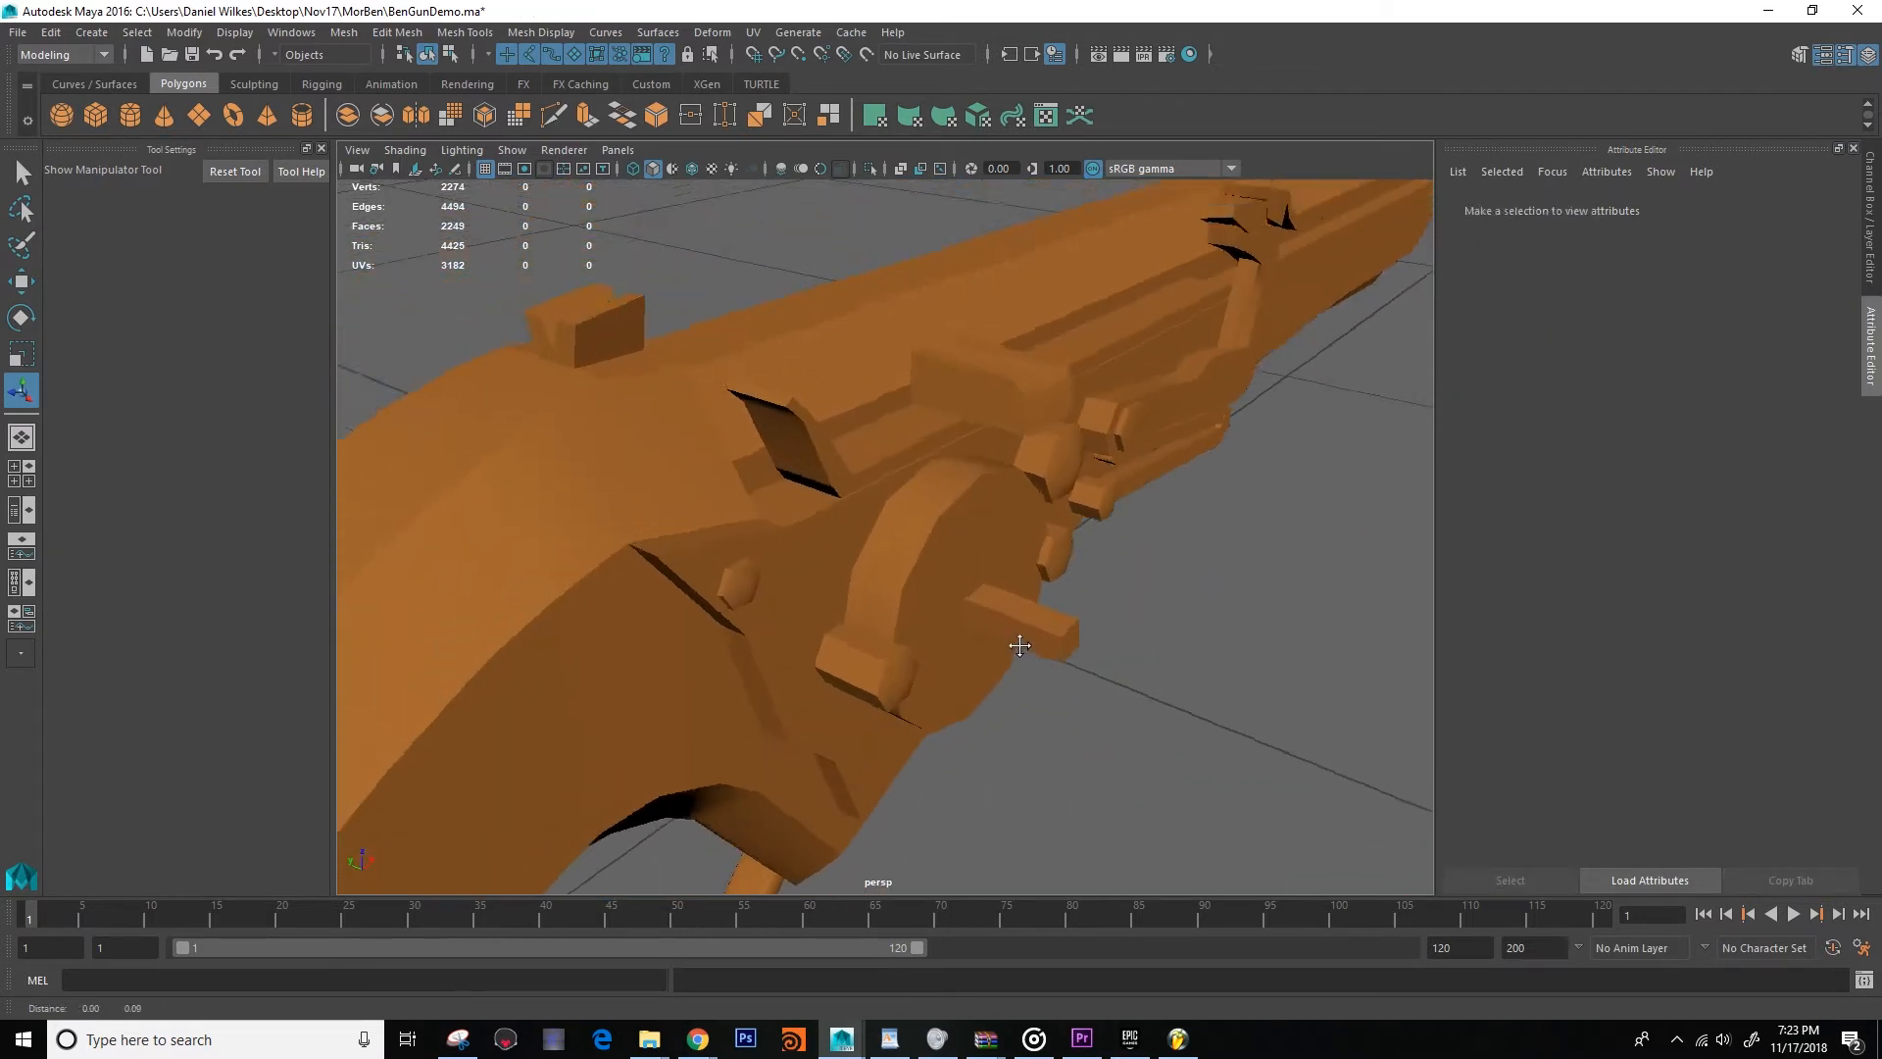
left_click_drag(1070, 656, 937, 660, "alt")
Bevel the notched block on the gun's side above the wheel, inspect its edges and keep it selected with smooth preview off.
left_click(898, 493)
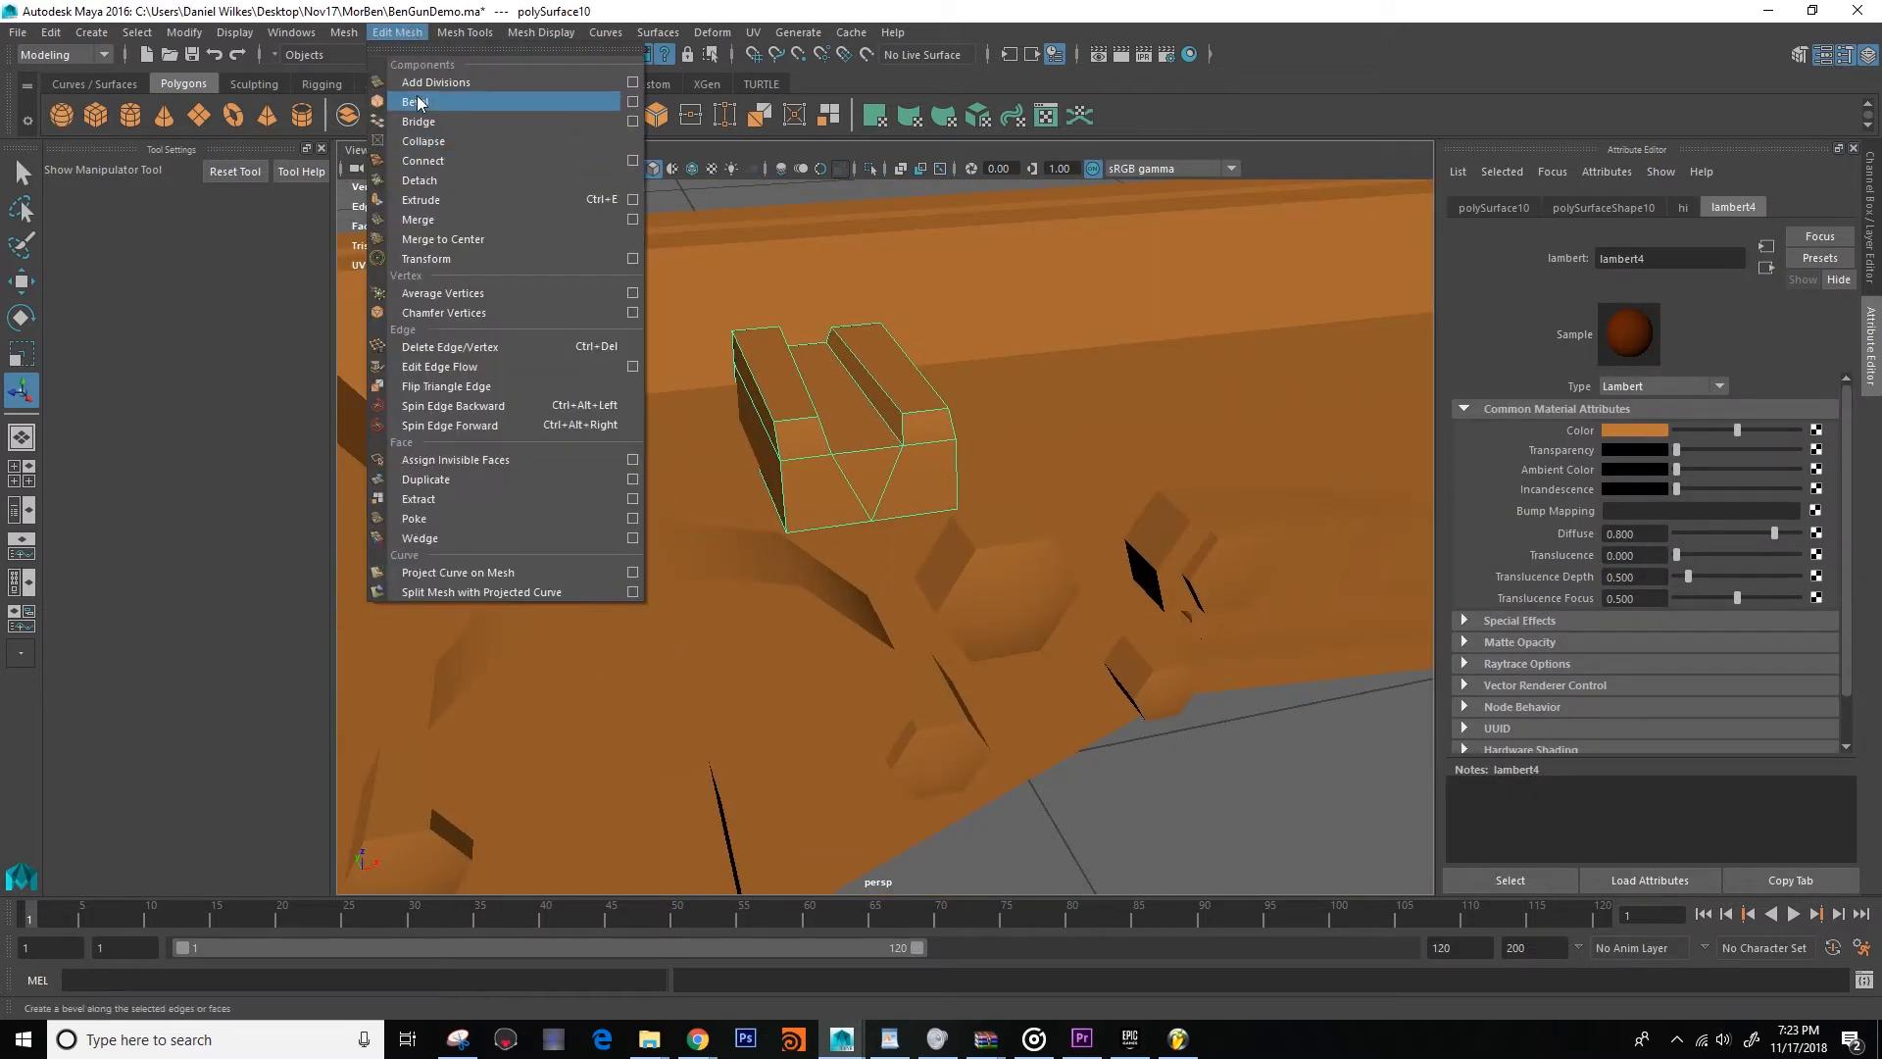
left_click(416, 102)
scroll(1062, 772, "down", 2)
left_click(1062, 771)
left_click_drag(1062, 772, 1089, 764, "alt")
left_click(932, 433)
key("f")
left_click_drag(1113, 619, 1055, 693, "alt")
scroll(951, 633, "down", 7)
scroll(1055, 693, "up", 8)
key("1")
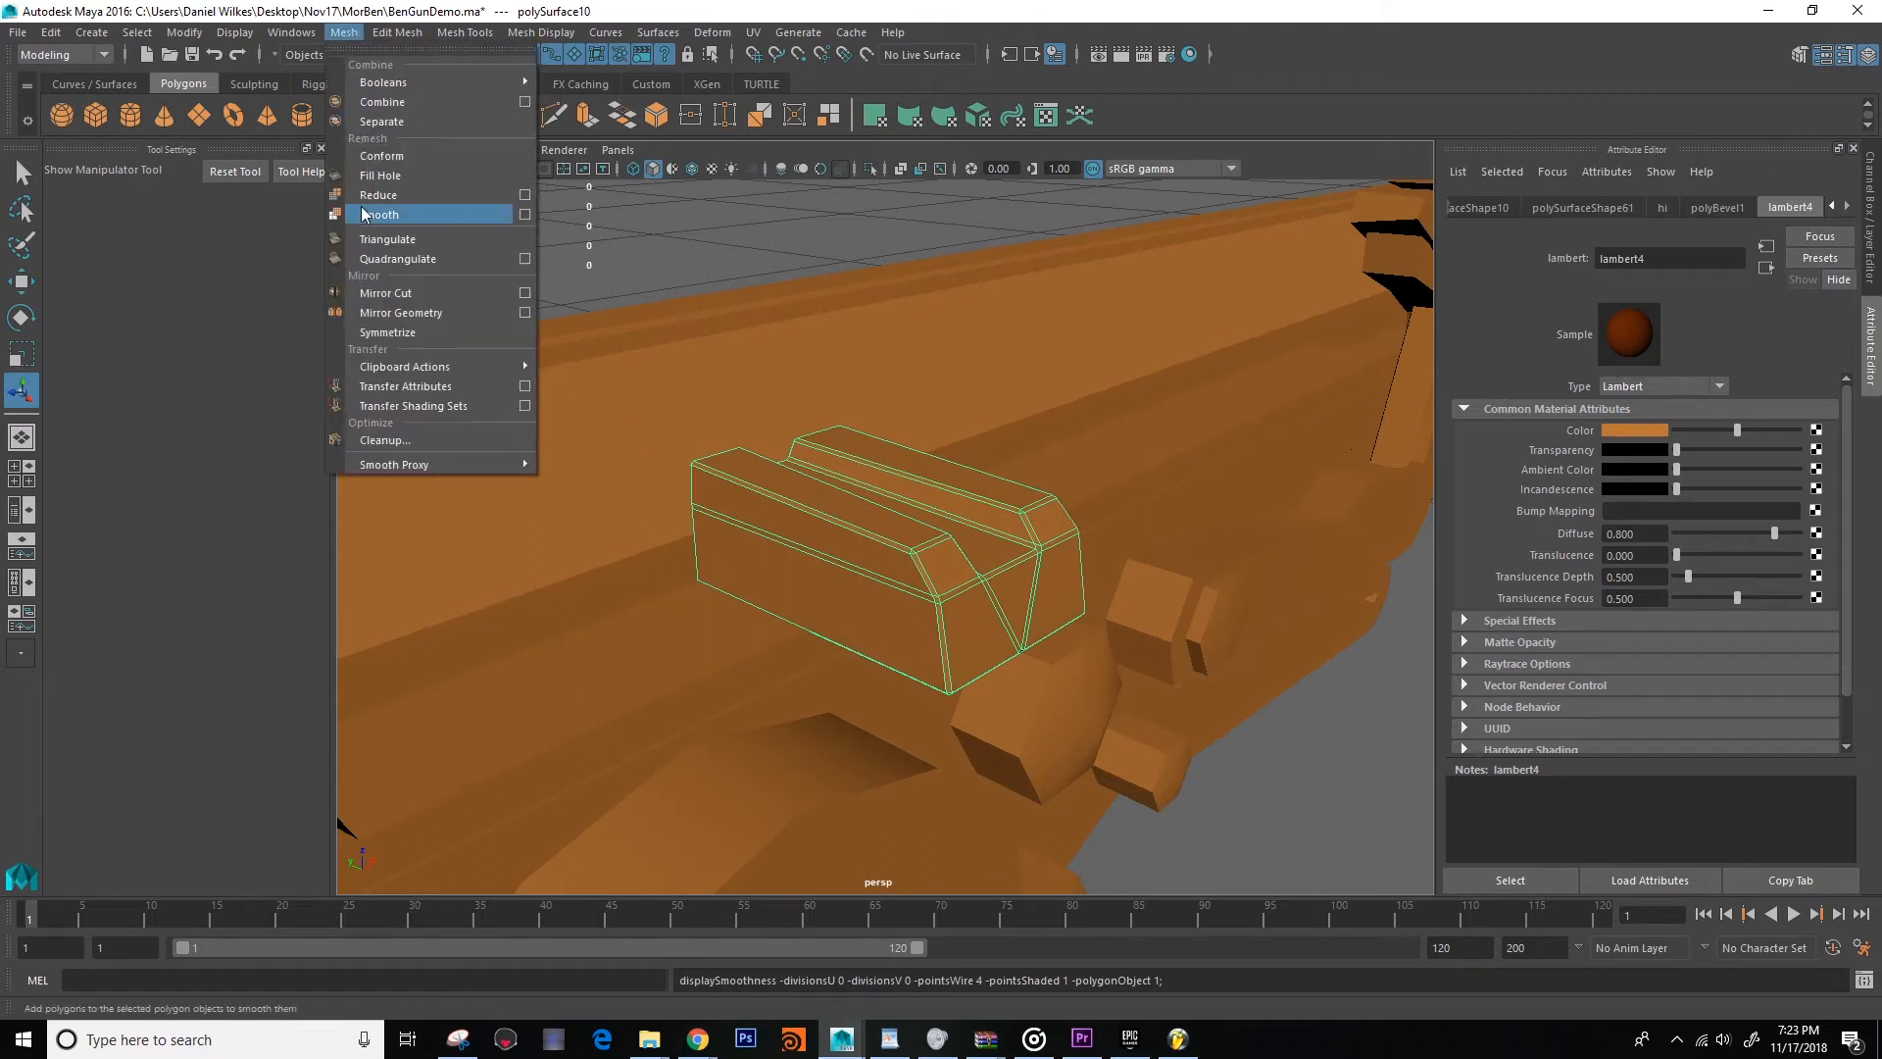
Apply a mesh Smooth twice to the bevelled notched block and deselect it.
left_click(702, 268)
left_click_drag(702, 268, 562, 188, "alt")
scroll(821, 523, "up", 5)
scroll(831, 540, "down", 3)
left_click(830, 539)
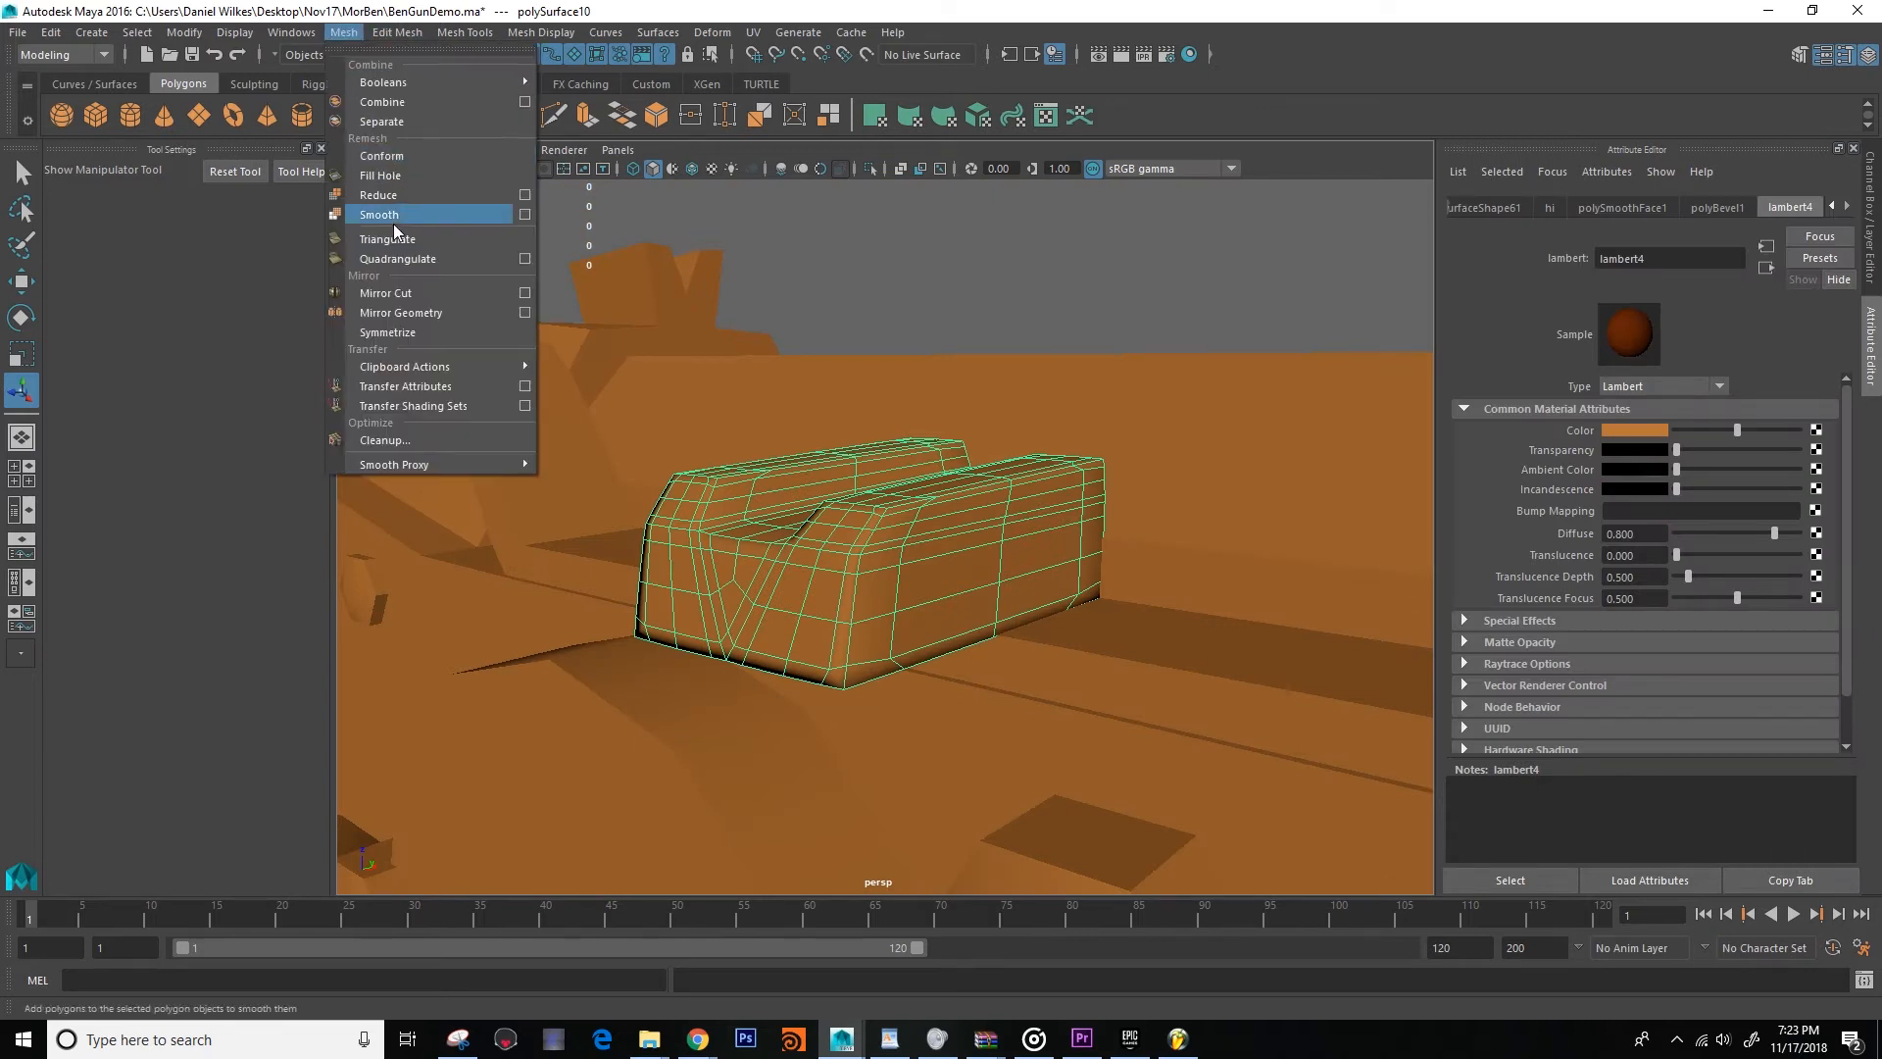
left_click(385, 215)
left_click_drag(686, 490, 861, 438, "alt")
left_click(868, 521)
left_click_drag(868, 521, 869, 480, "alt")
left_click(664, 432)
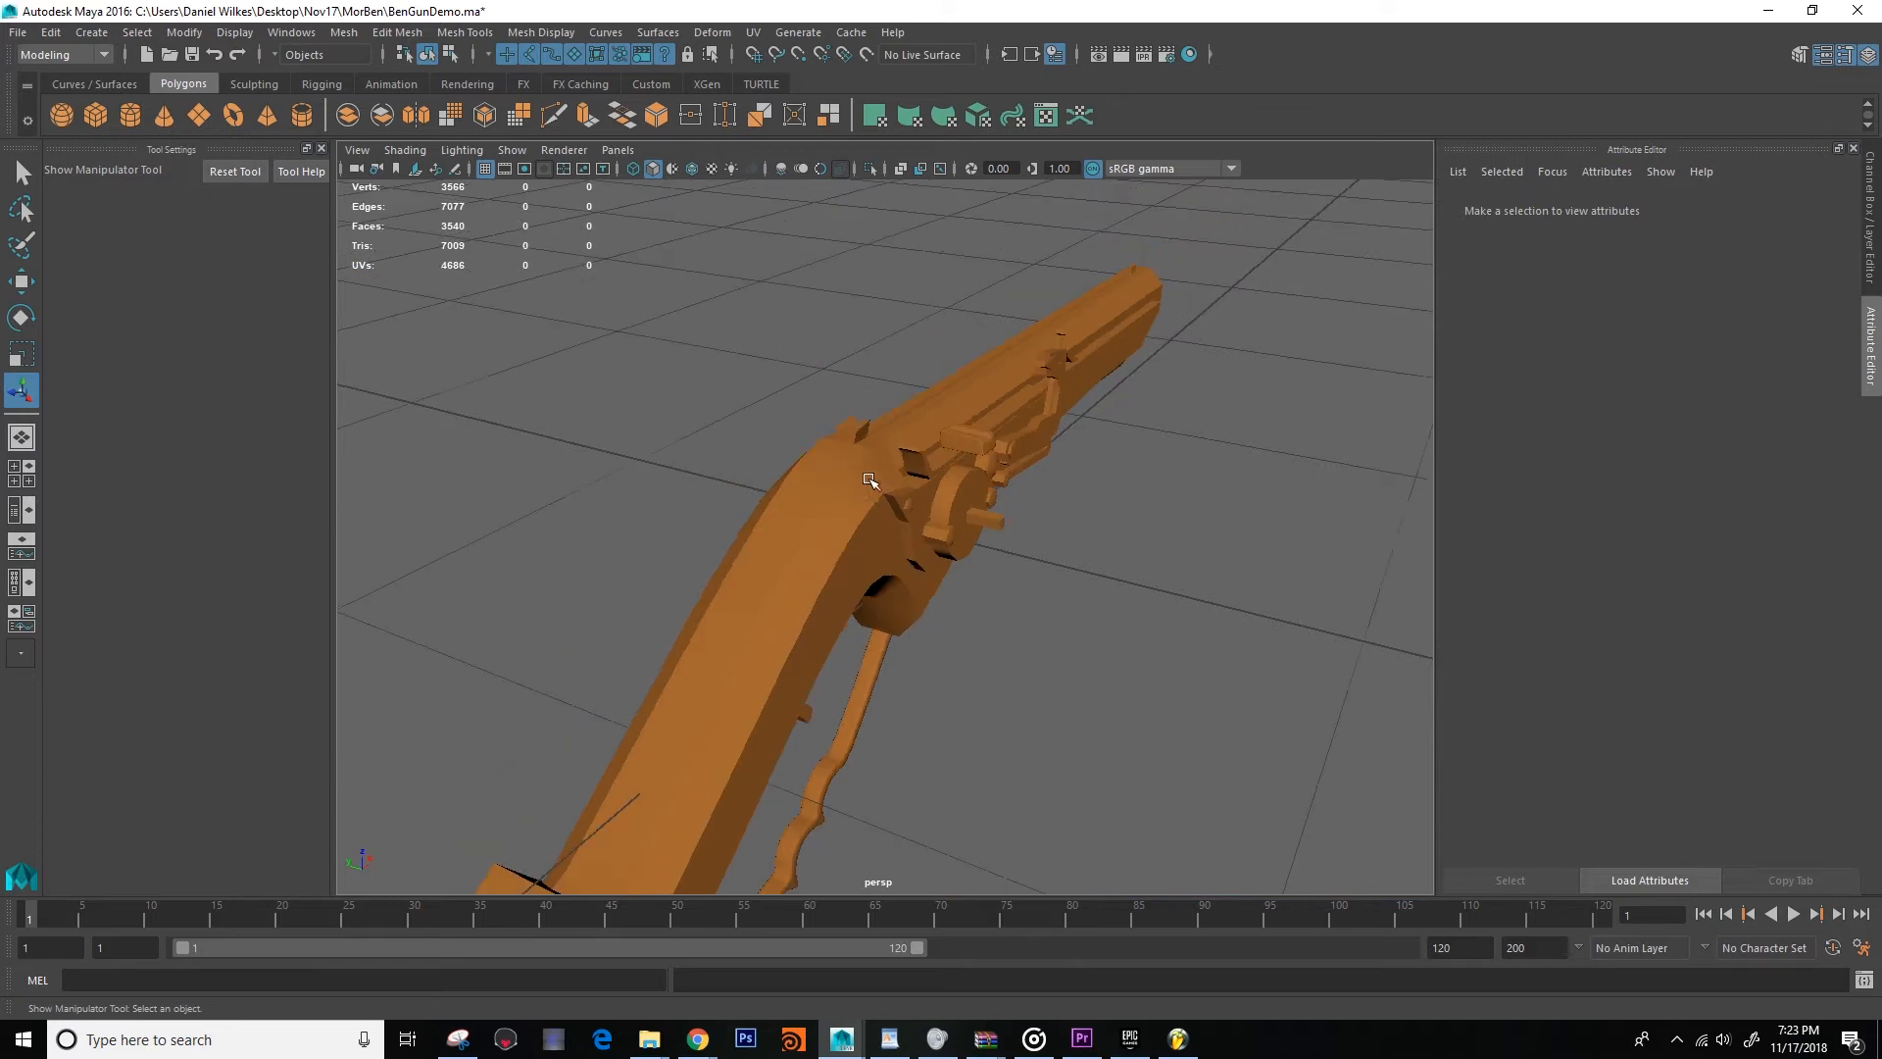
Hide the hi display layer and show the lo layer.
left_click_drag(822, 404, 647, 506, "alt")
middle_click_drag(647, 505, 656, 513, "alt")
left_click_drag(656, 513, 866, 465, "alt")
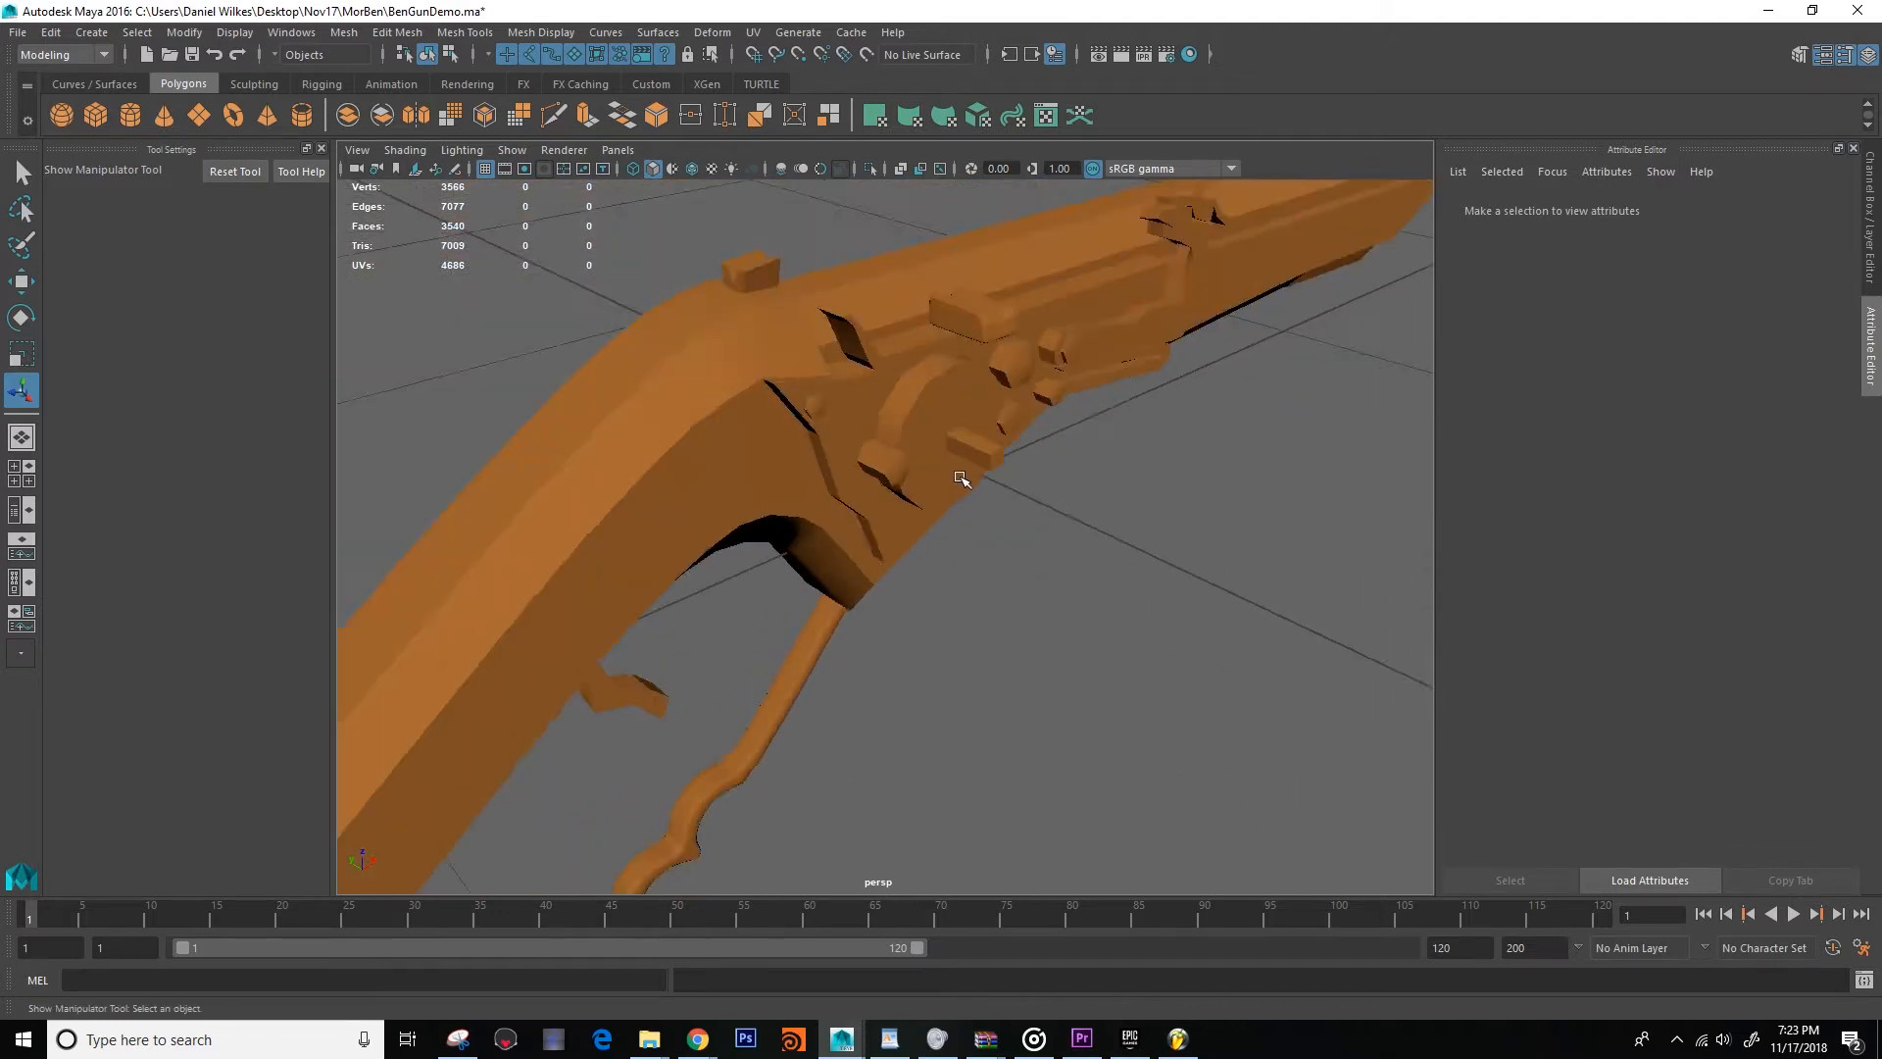
left_click_drag(789, 523, 666, 525, "alt")
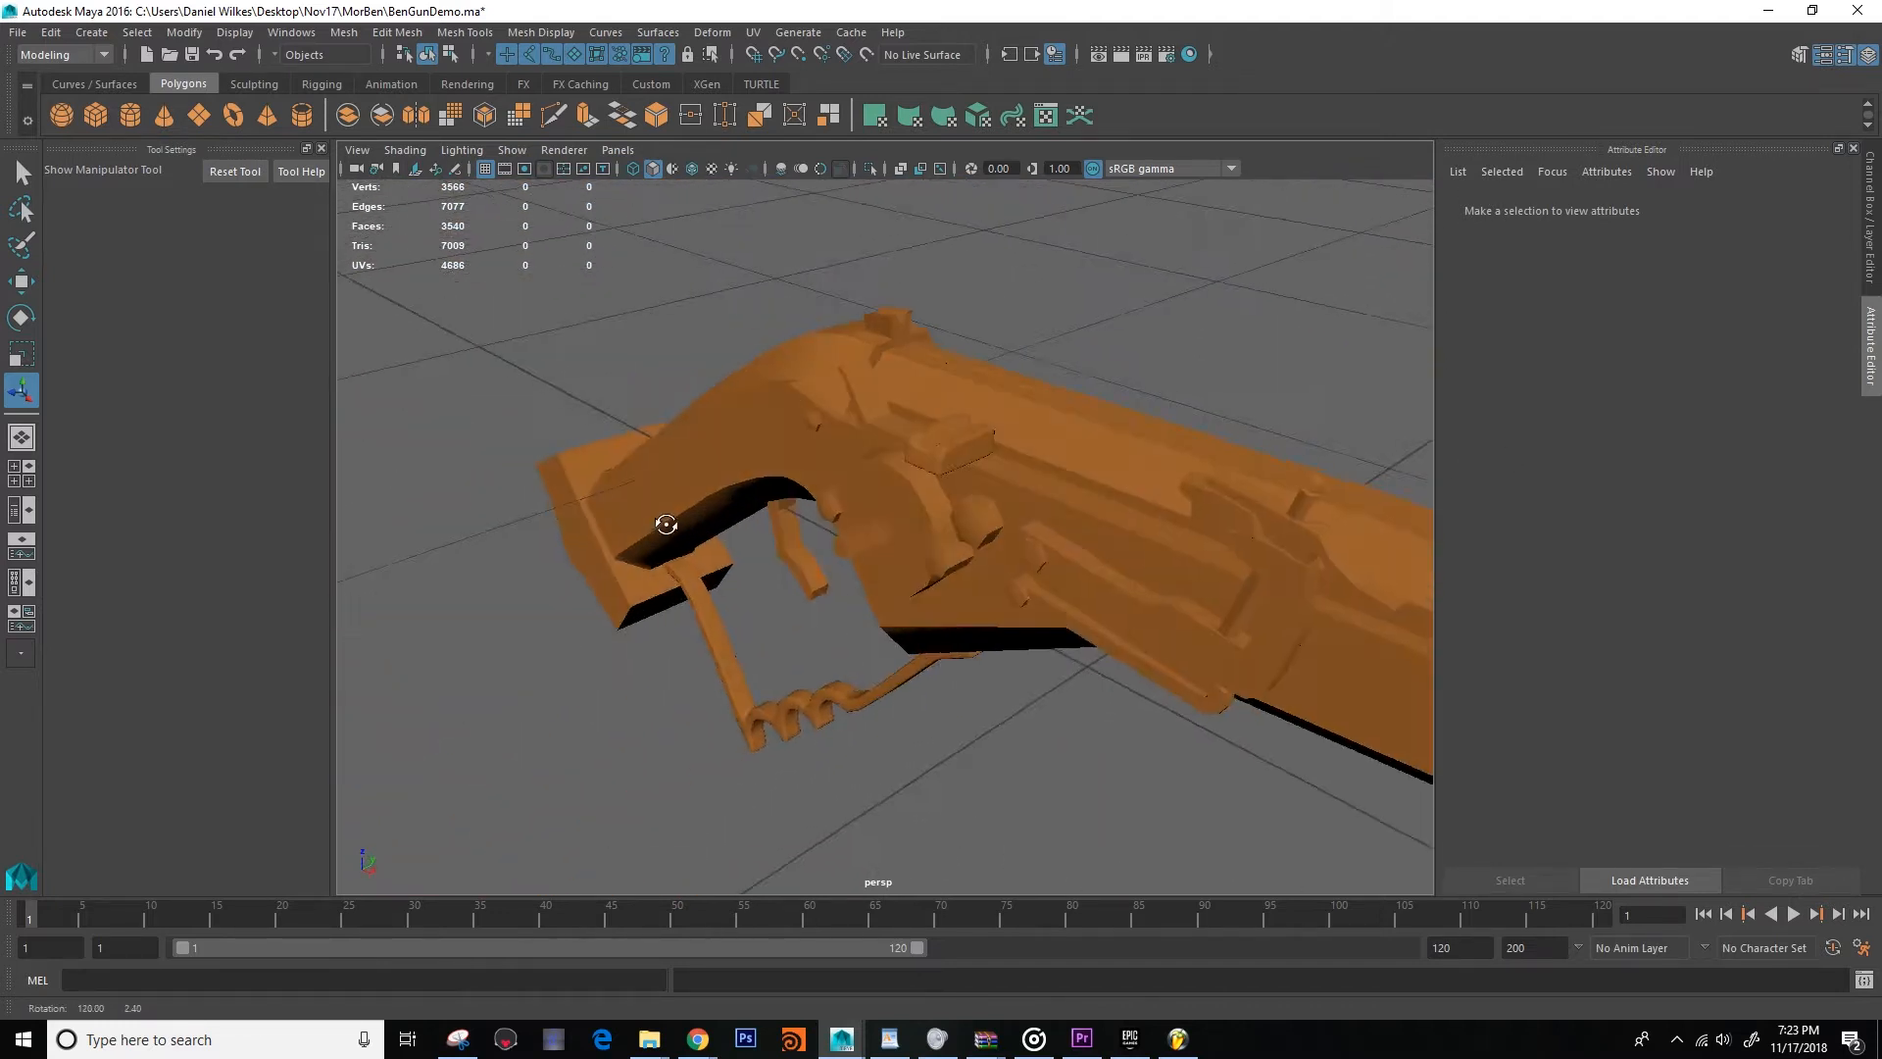
left_click(1873, 281)
left_click(1667, 766)
left_click(1667, 785)
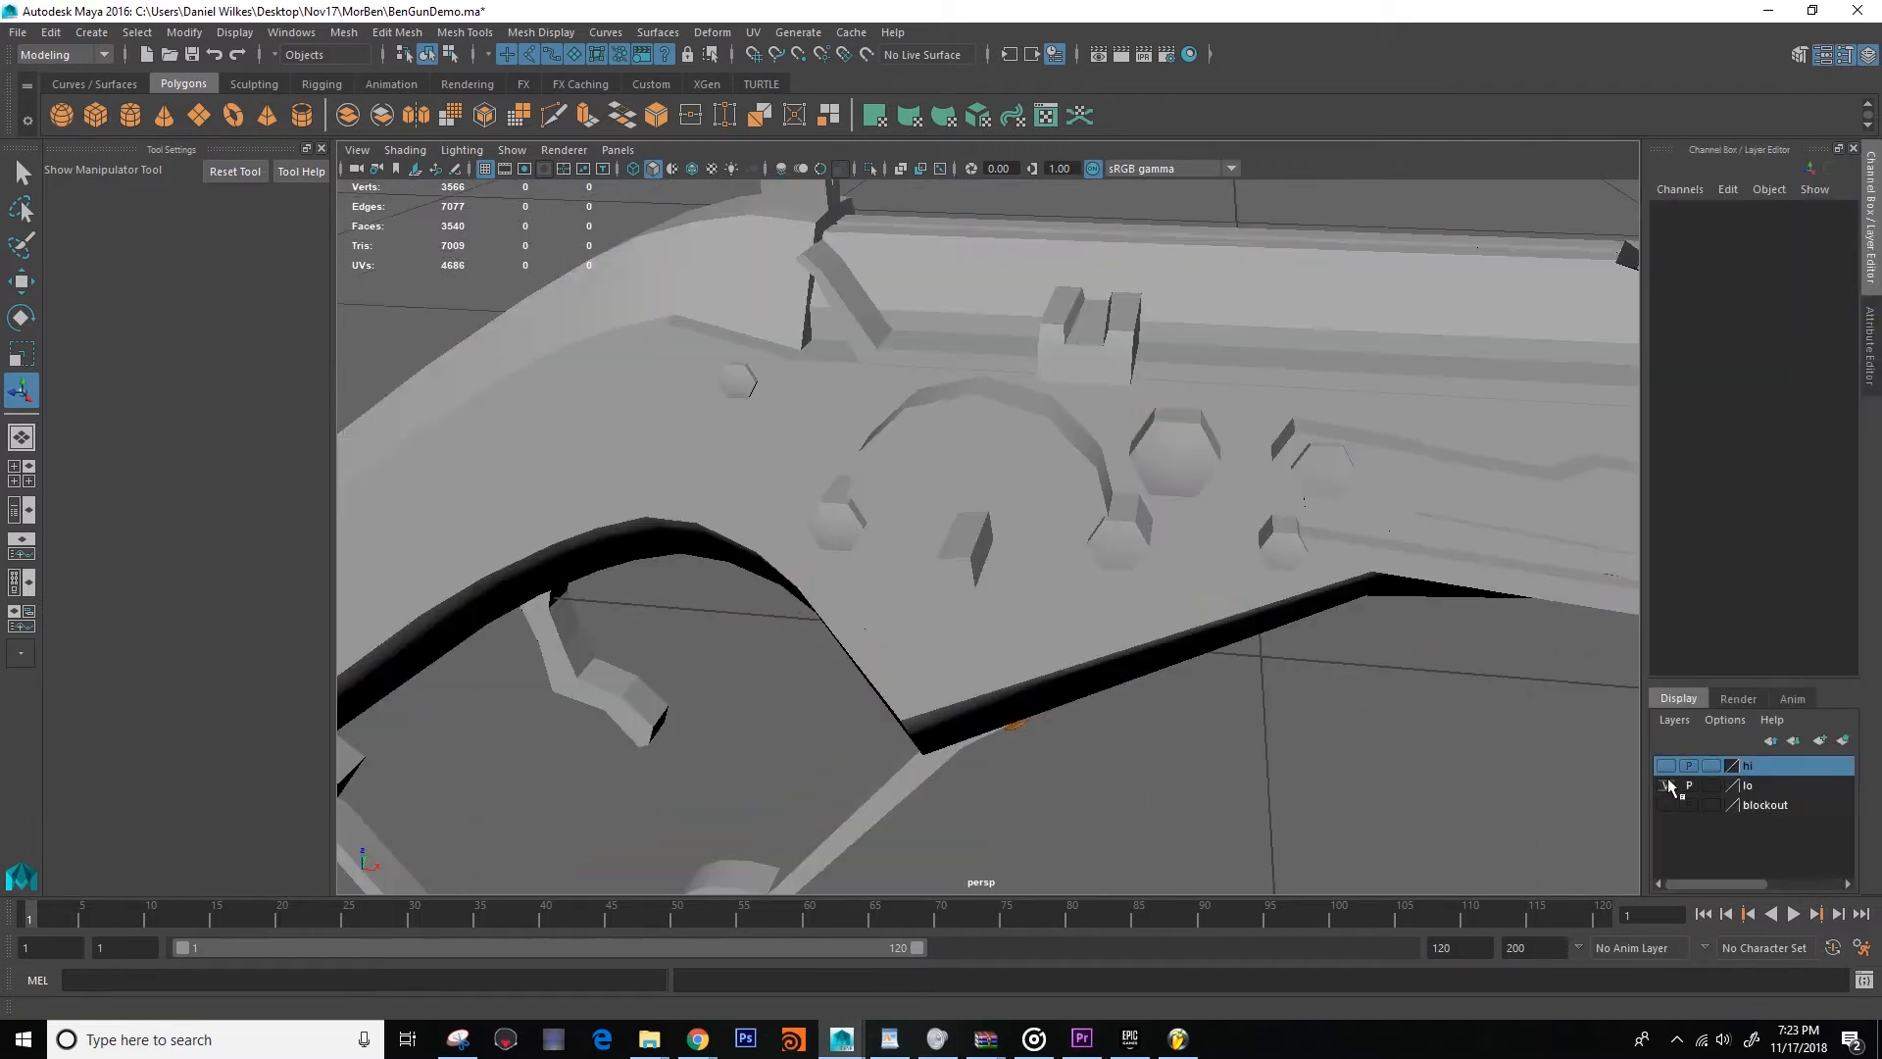
Add the screw-head cylinder on the finger guard to the hi layer.
middle_click_drag(1300, 740, 965, 255, "alt")
scroll(960, 333, "up", 4)
left_click(943, 334)
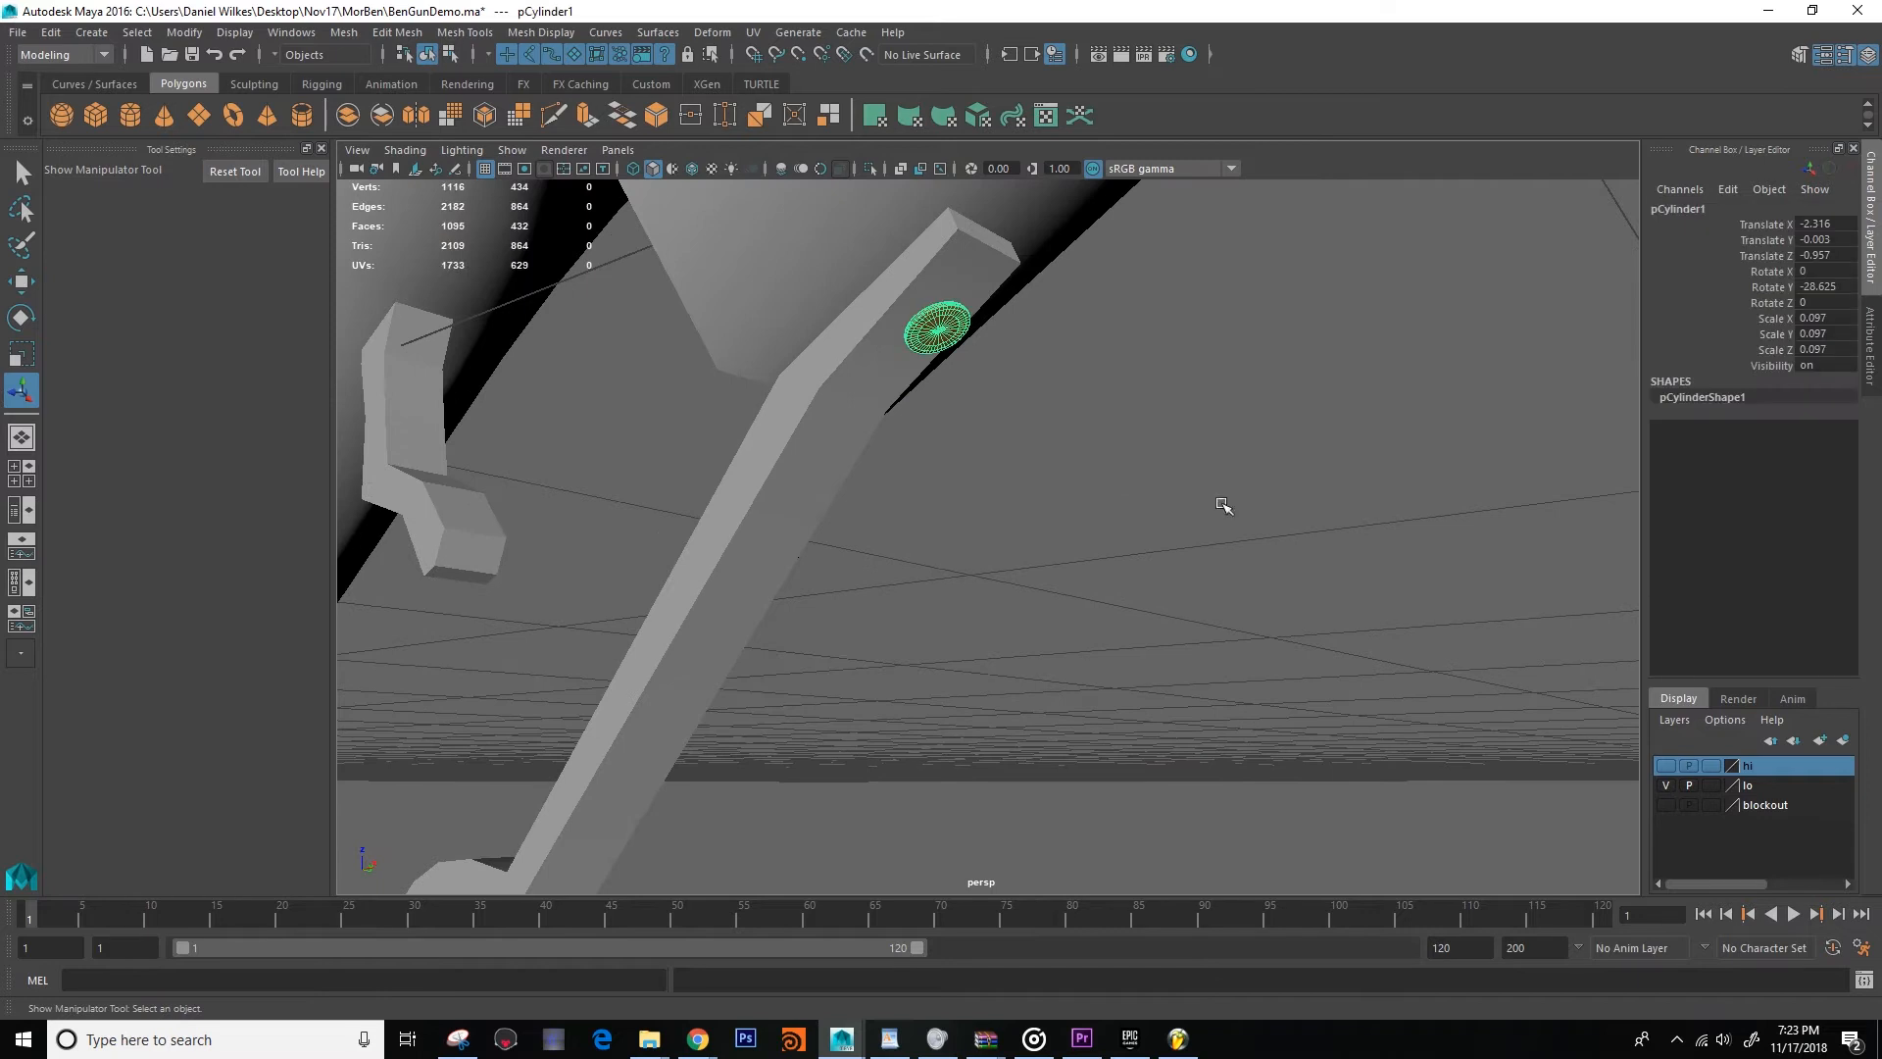
right_click(1765, 769)
left_click(1750, 819)
Move the four inner end vertices of the wheel's square peg along its axis with snapping, and return it to object mode.
left_click_drag(1275, 588, 1069, 601, "alt")
left_click(1068, 601)
scroll(1009, 513, "up", 8)
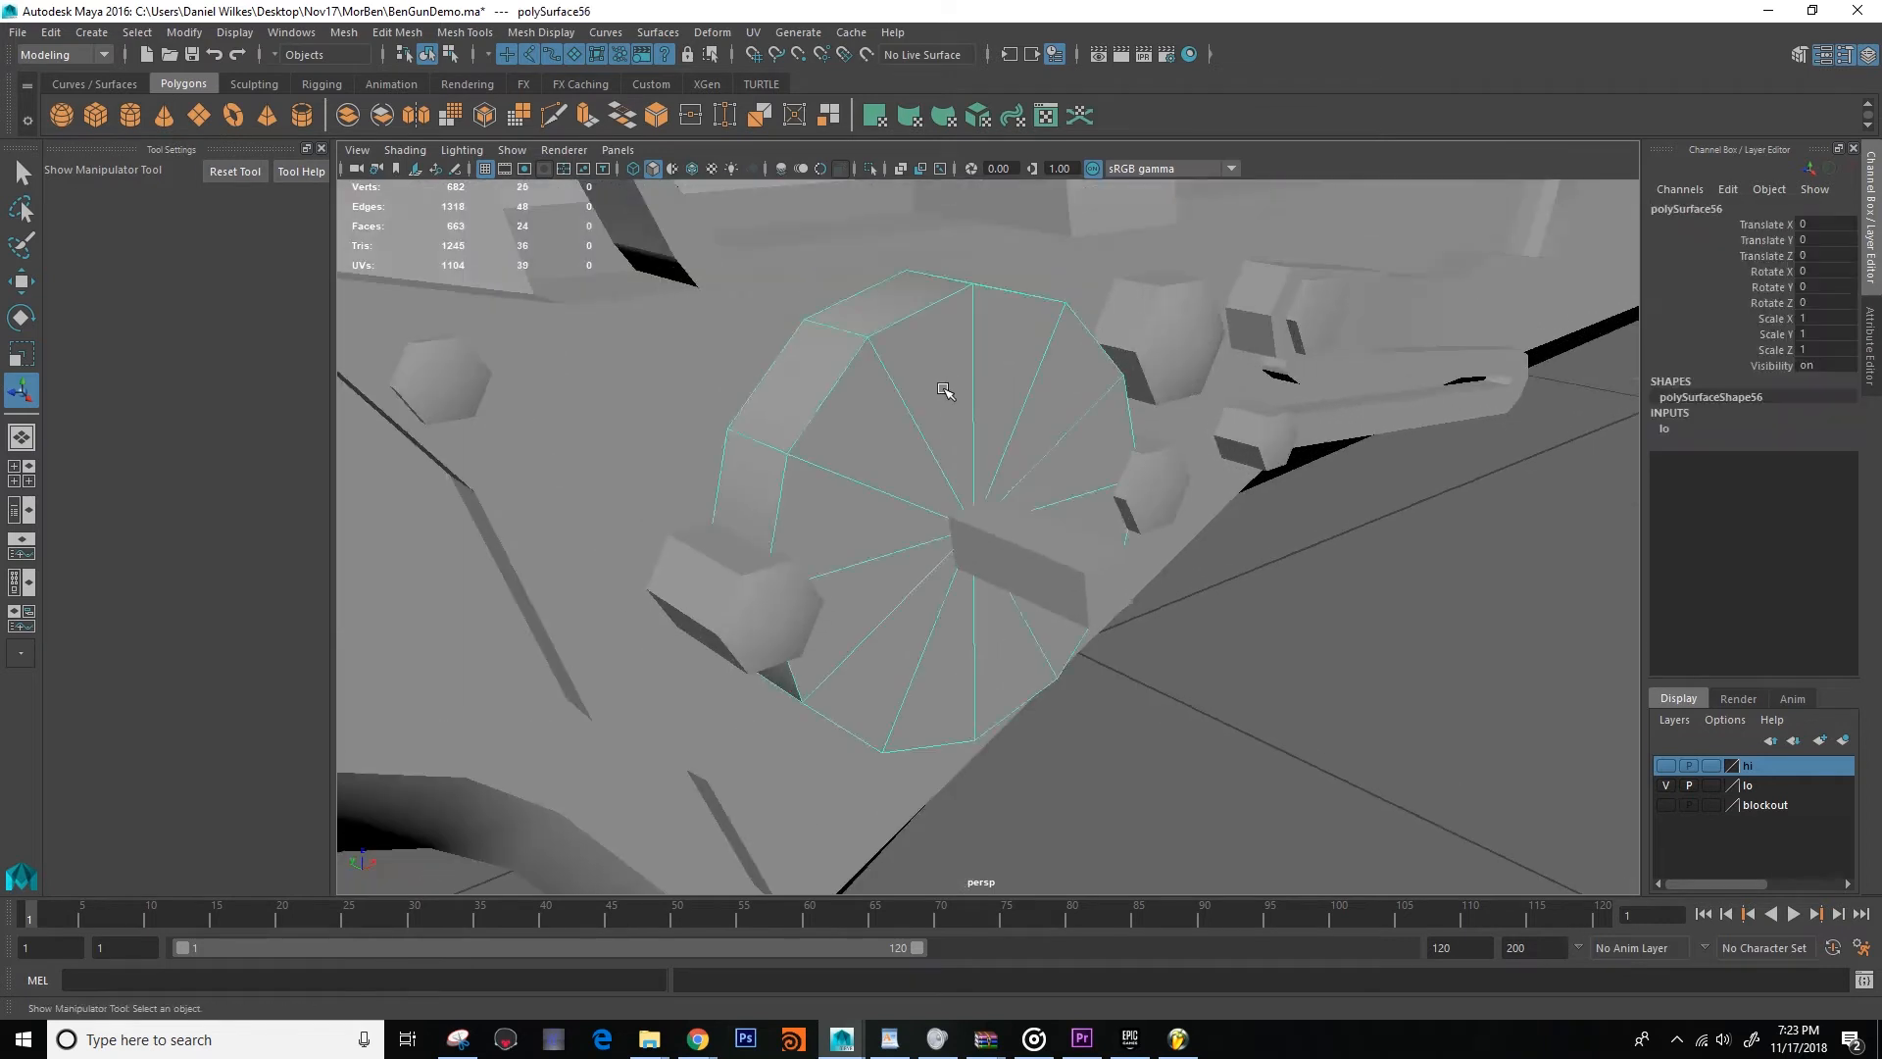
left_click_drag(1007, 547, 1145, 481, "alt")
right_click_drag(1145, 481, 956, 420)
key("4")
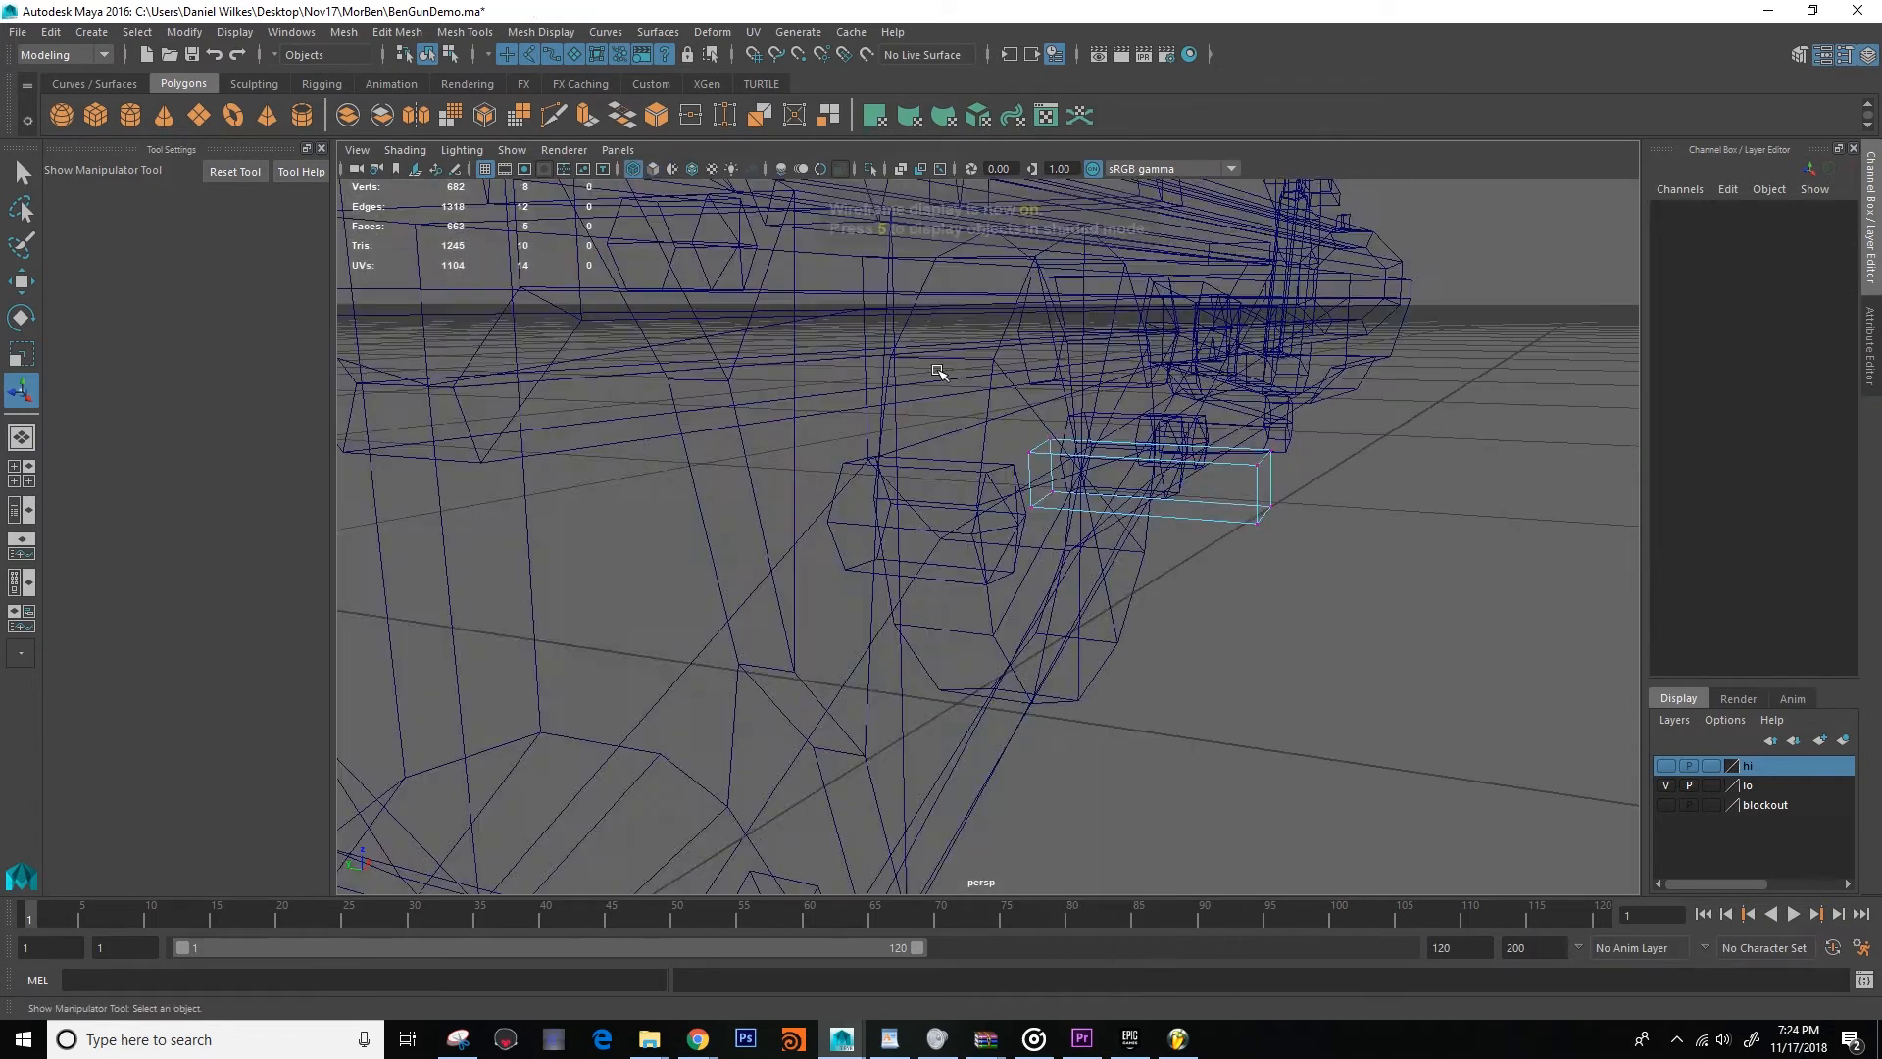
key("5")
mouse_move(1139, 579)
left_mouse_down("alt")
mouse_move(1155, 520)
mouse_move(1130, 555)
left_mouse_up("alt")
key("w")
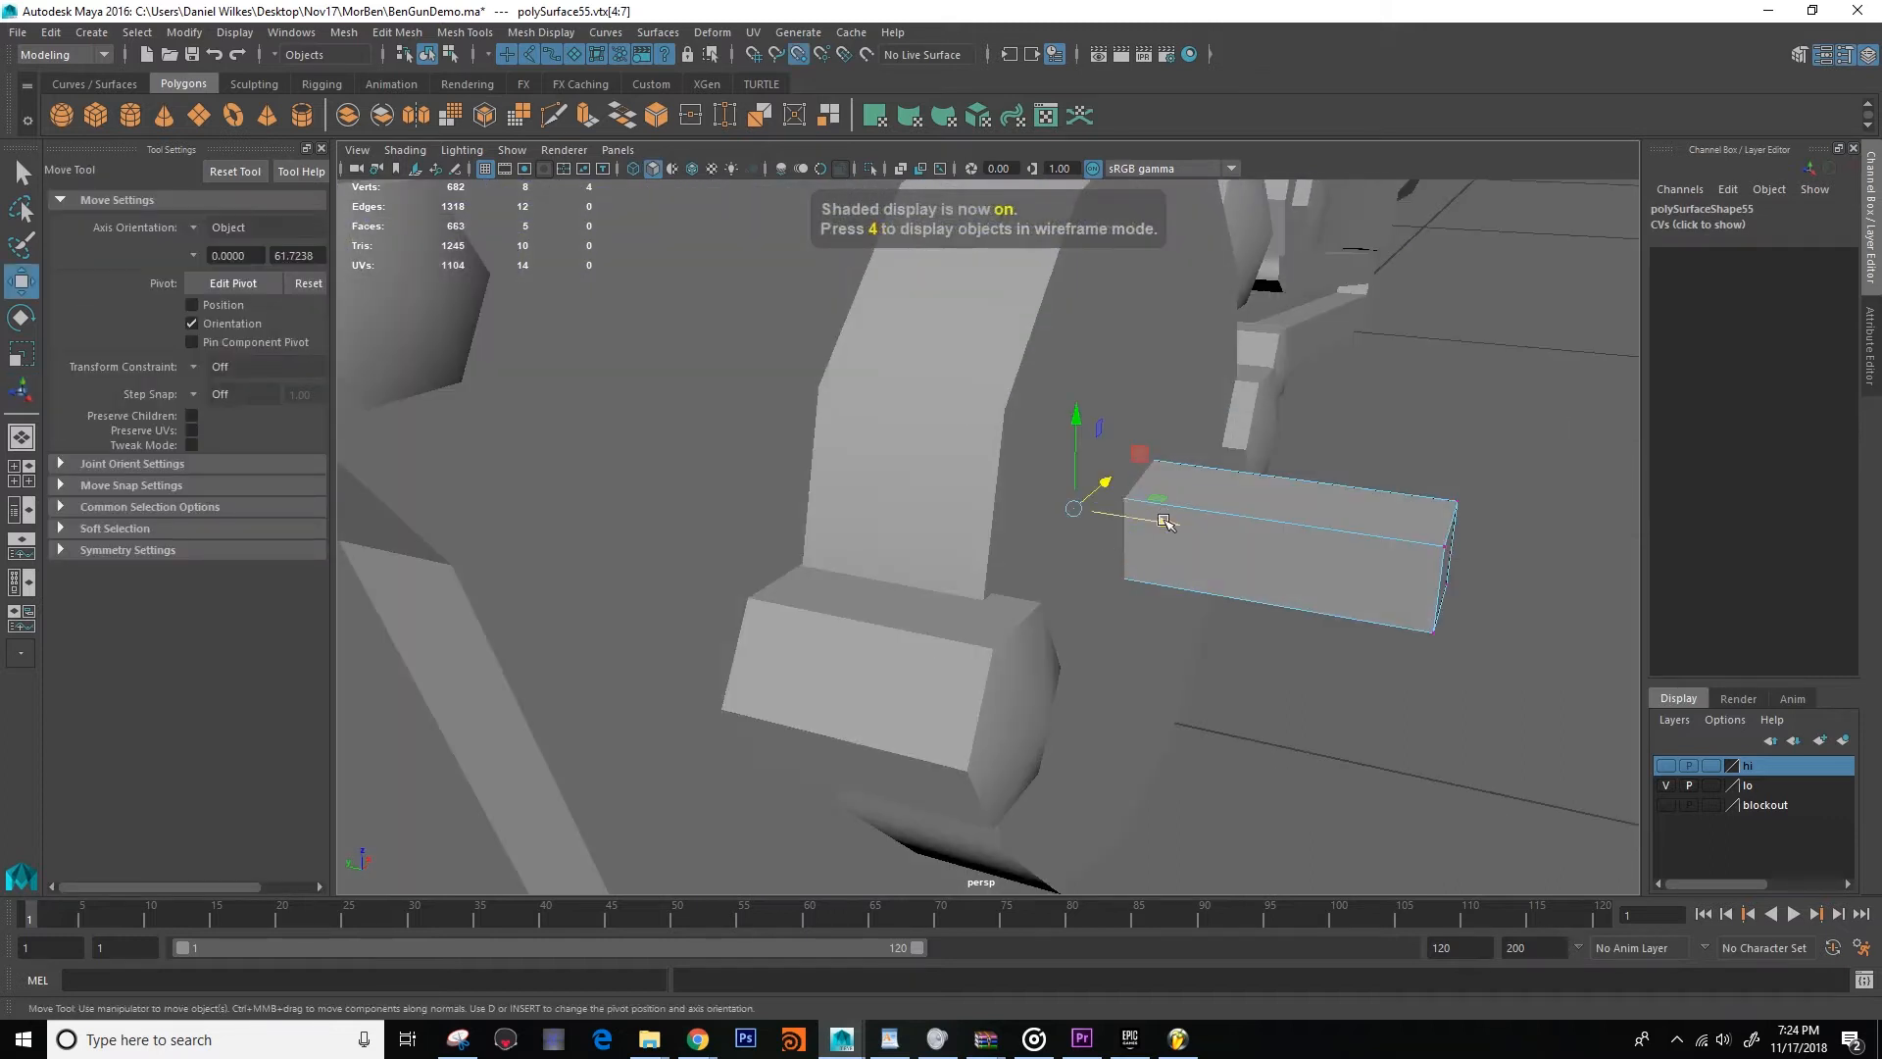
left_click_drag(1314, 665, 1041, 458, "alt")
right_click_drag(1135, 495, 1245, 437)
Select the wheel's twelve triangular front faces and delete them.
right_click_drag(966, 461, 970, 525)
left_click_drag(961, 471, 912, 436, "alt")
key("4")
left_click_drag(714, 365, 822, 466)
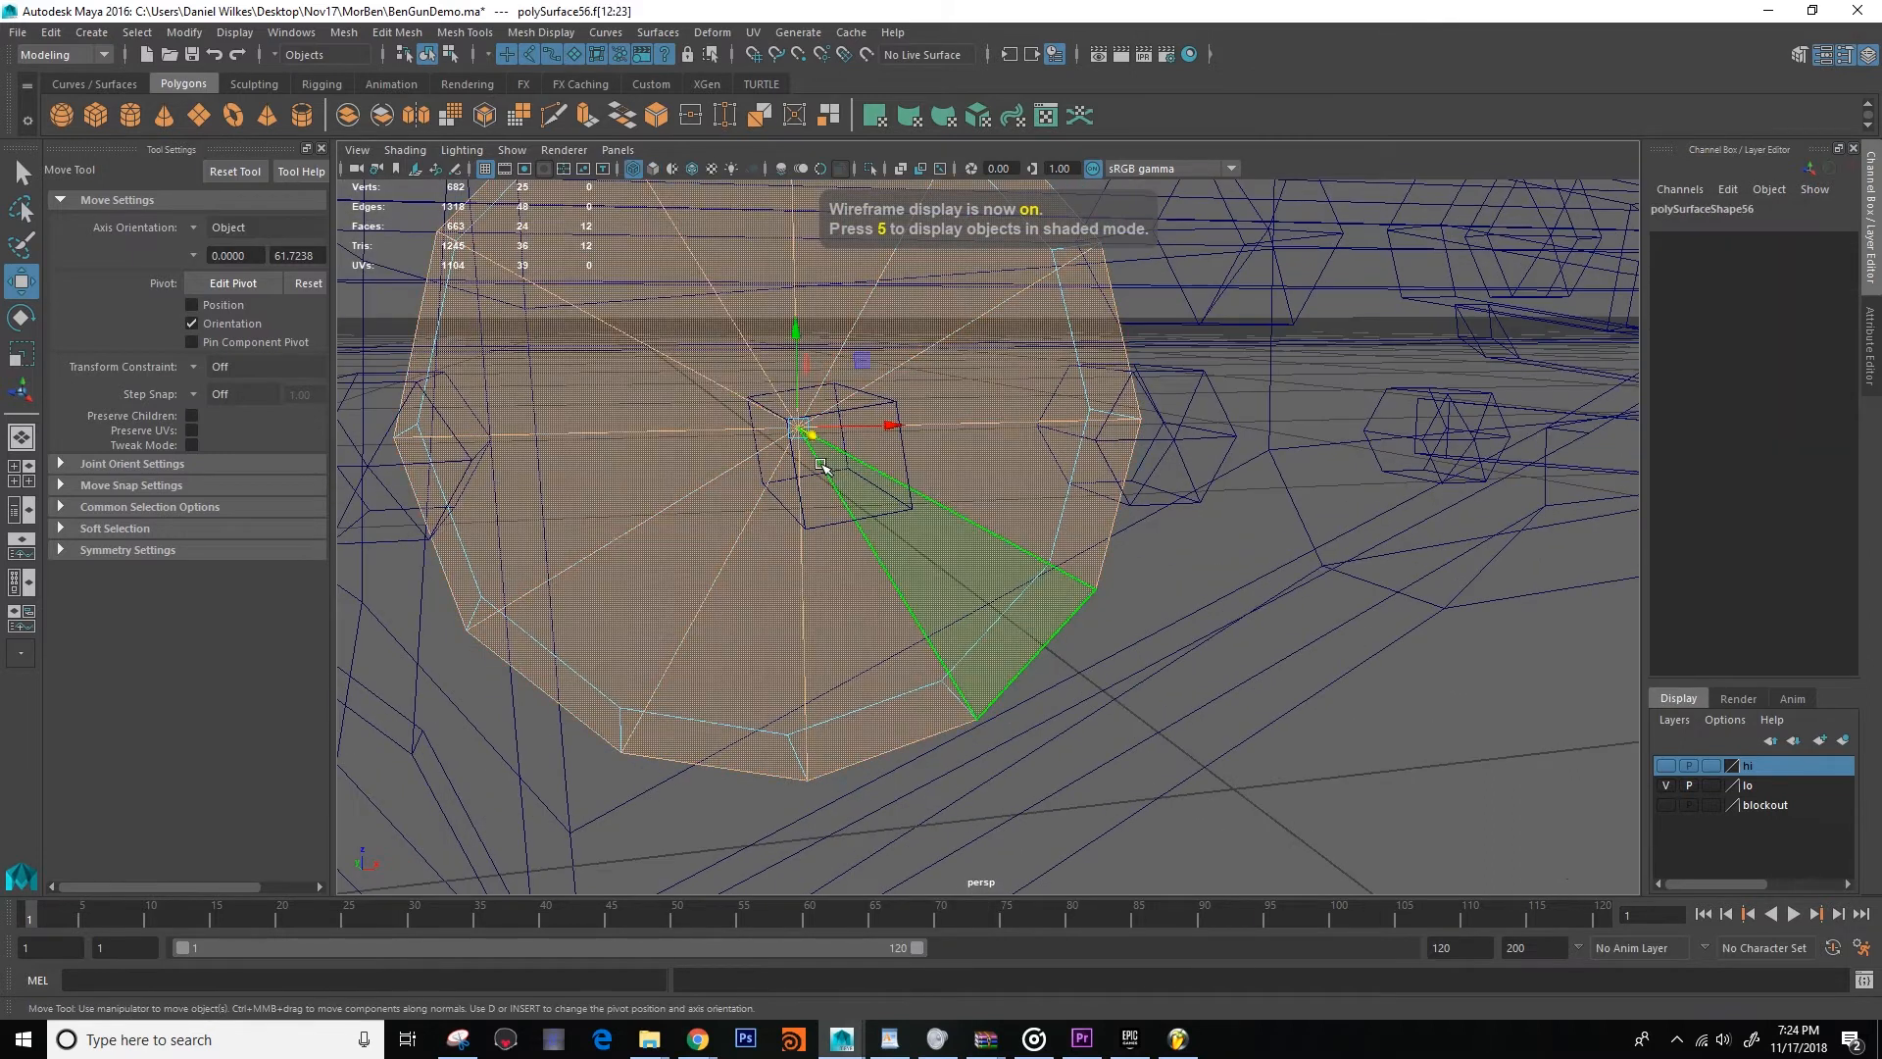
key("Delete")
left_click_drag(865, 584, 711, 402, "alt")
Extrude the wheel's open front border loop and scale it inward to a small ring around the square peg.
key("5")
right_click_drag(710, 402, 722, 348)
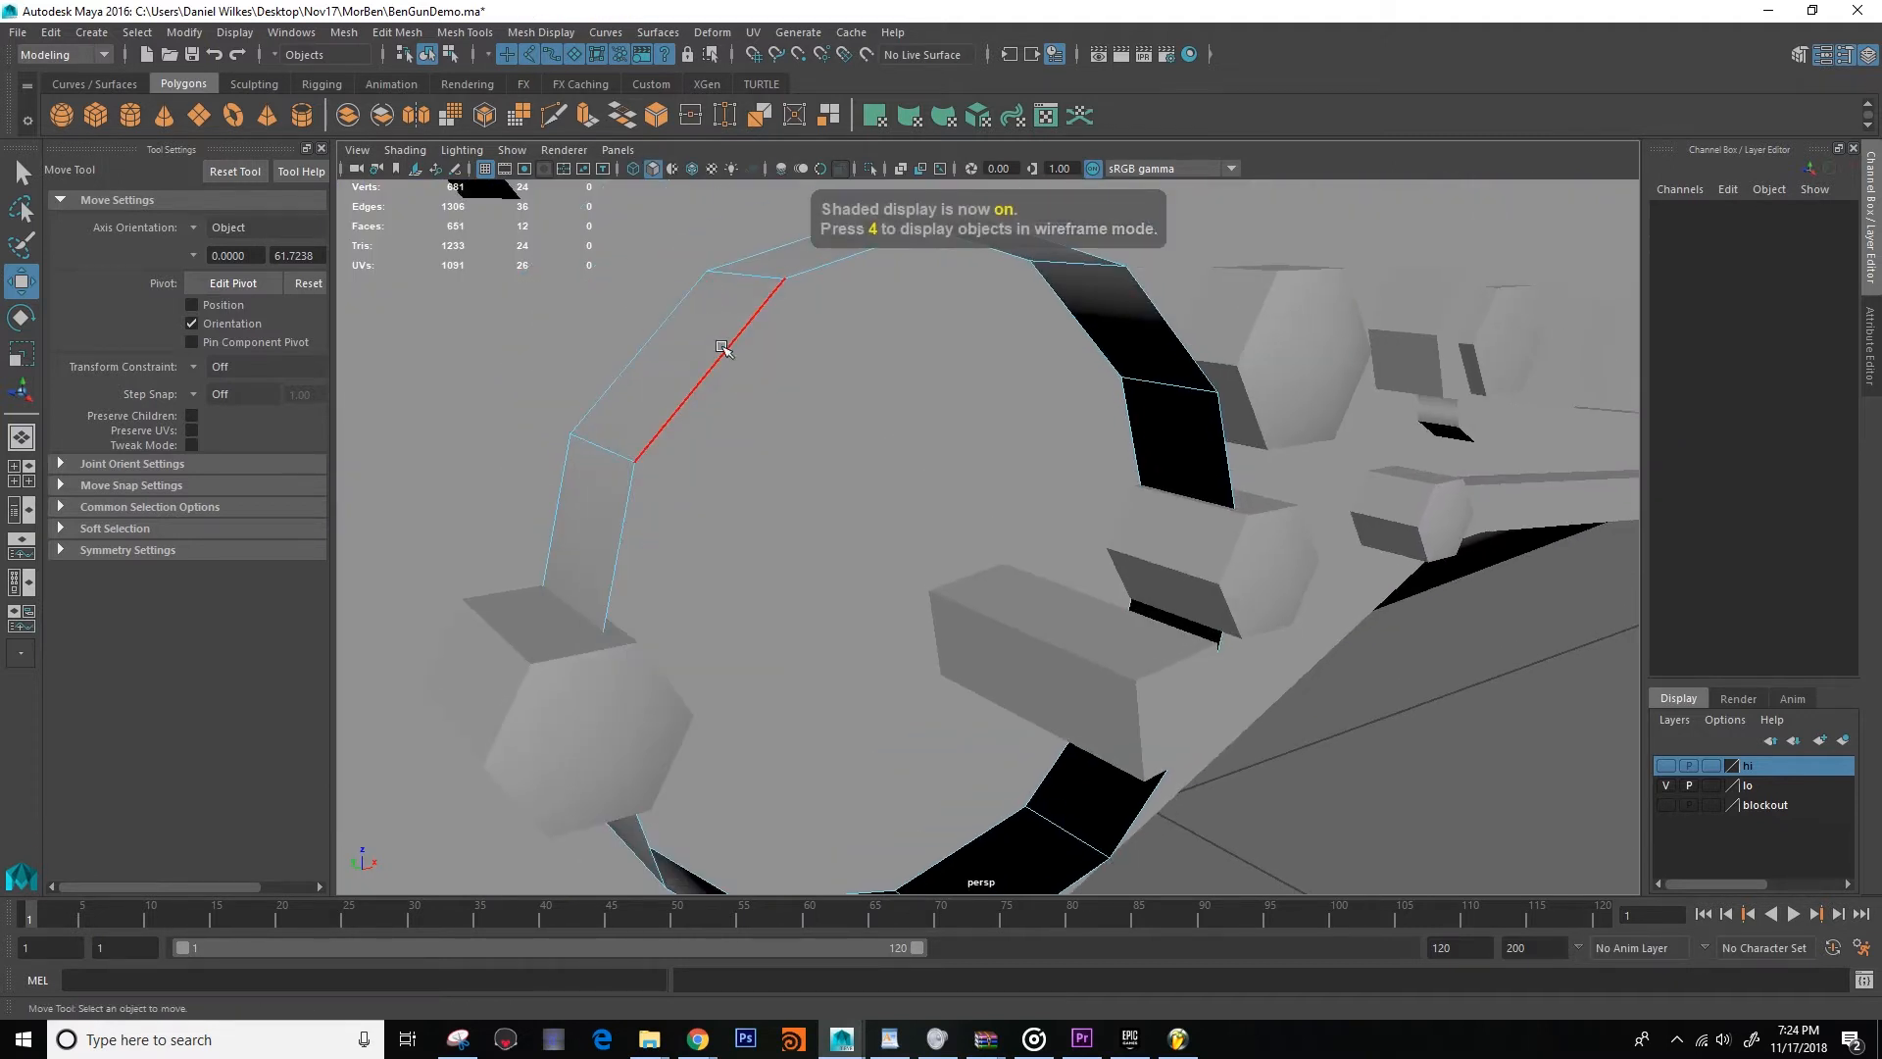
left_click(397, 32)
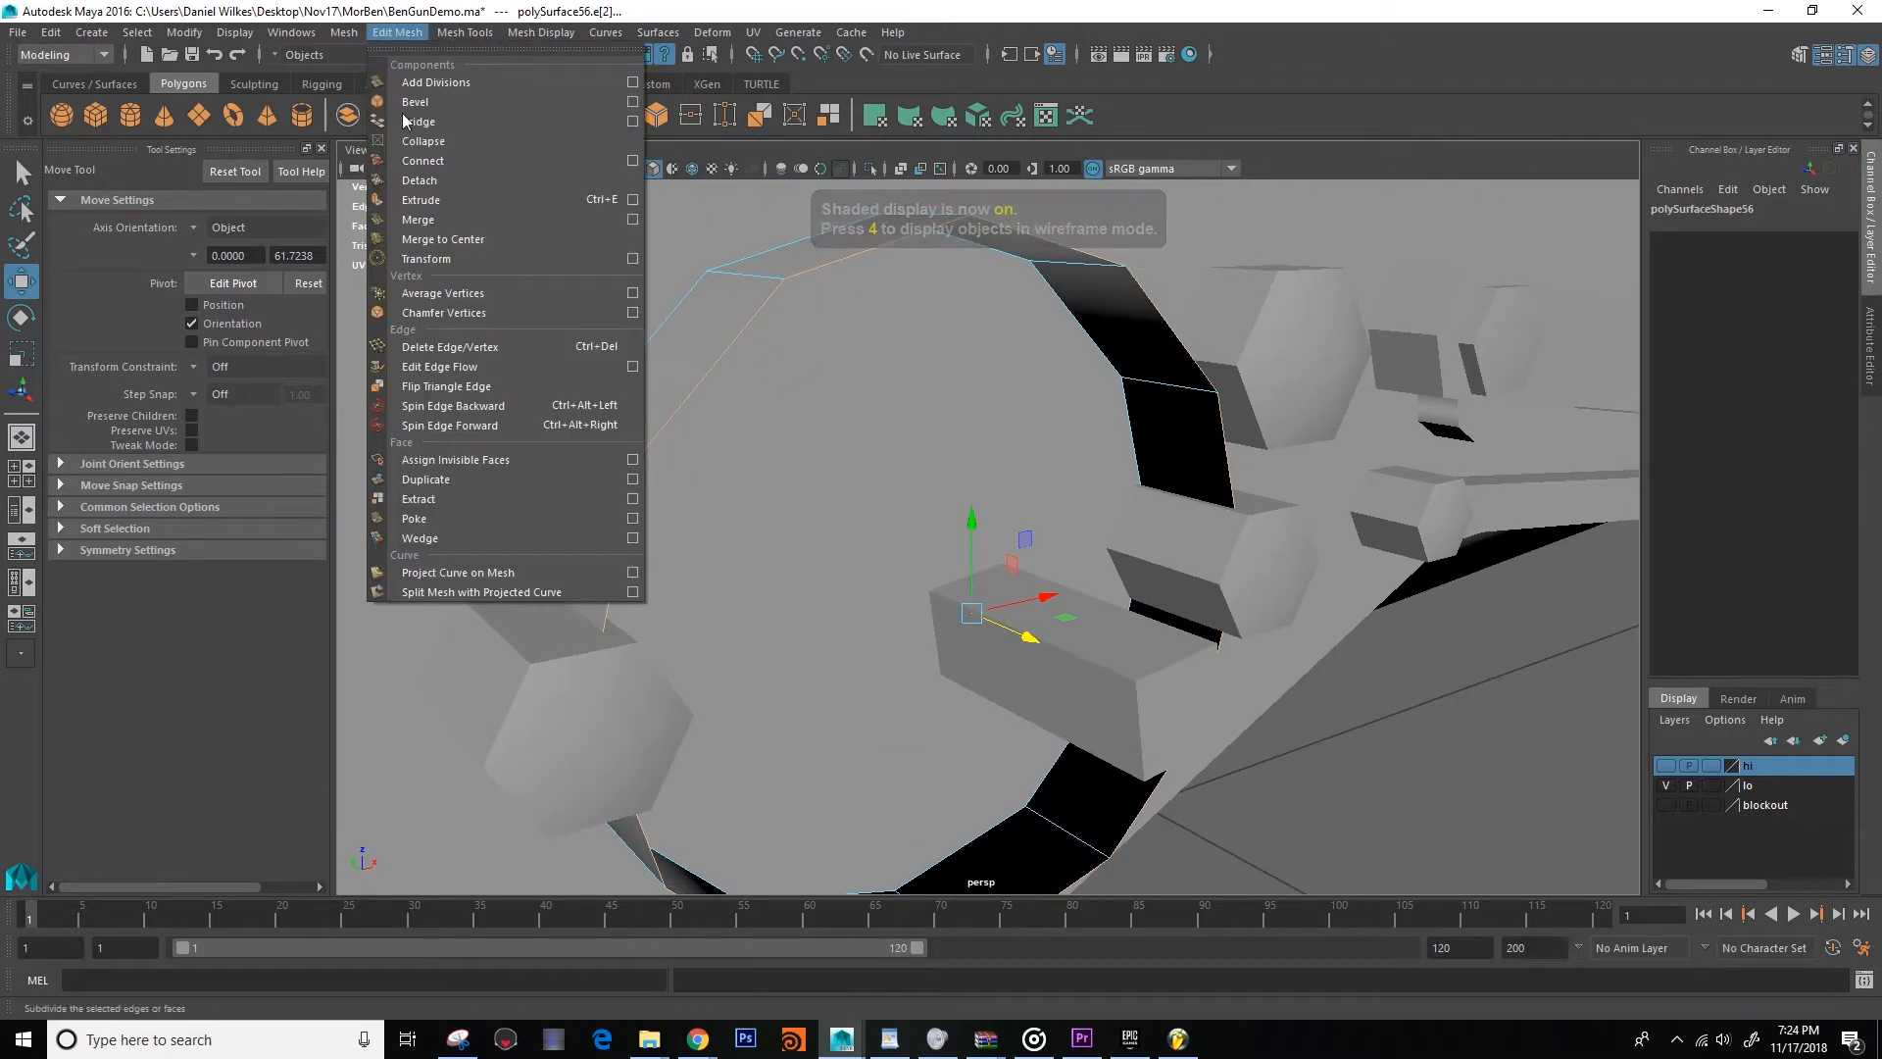
left_click(421, 182)
left_click_drag(942, 621, 990, 519)
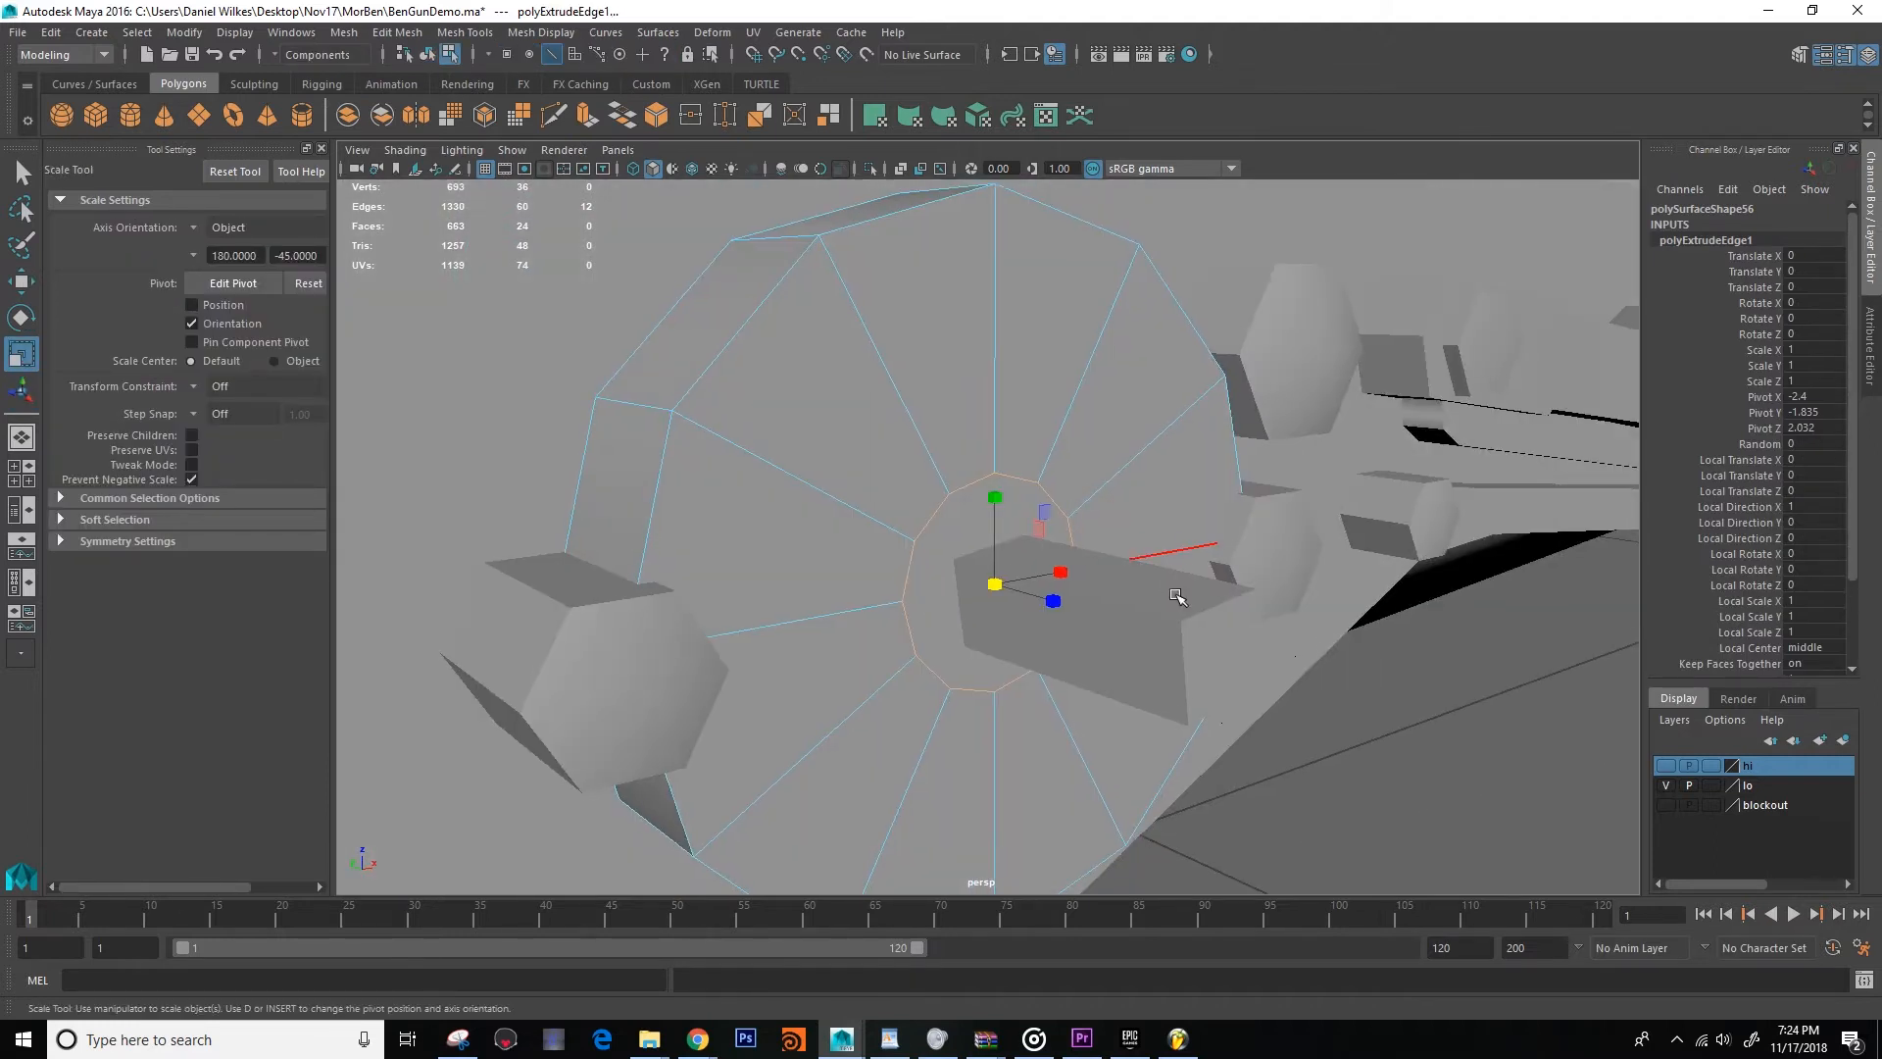
Combine the wheel and its square peg into one mesh and delete the mesh's construction history.
left_click(1015, 436)
key("ctrl+h")
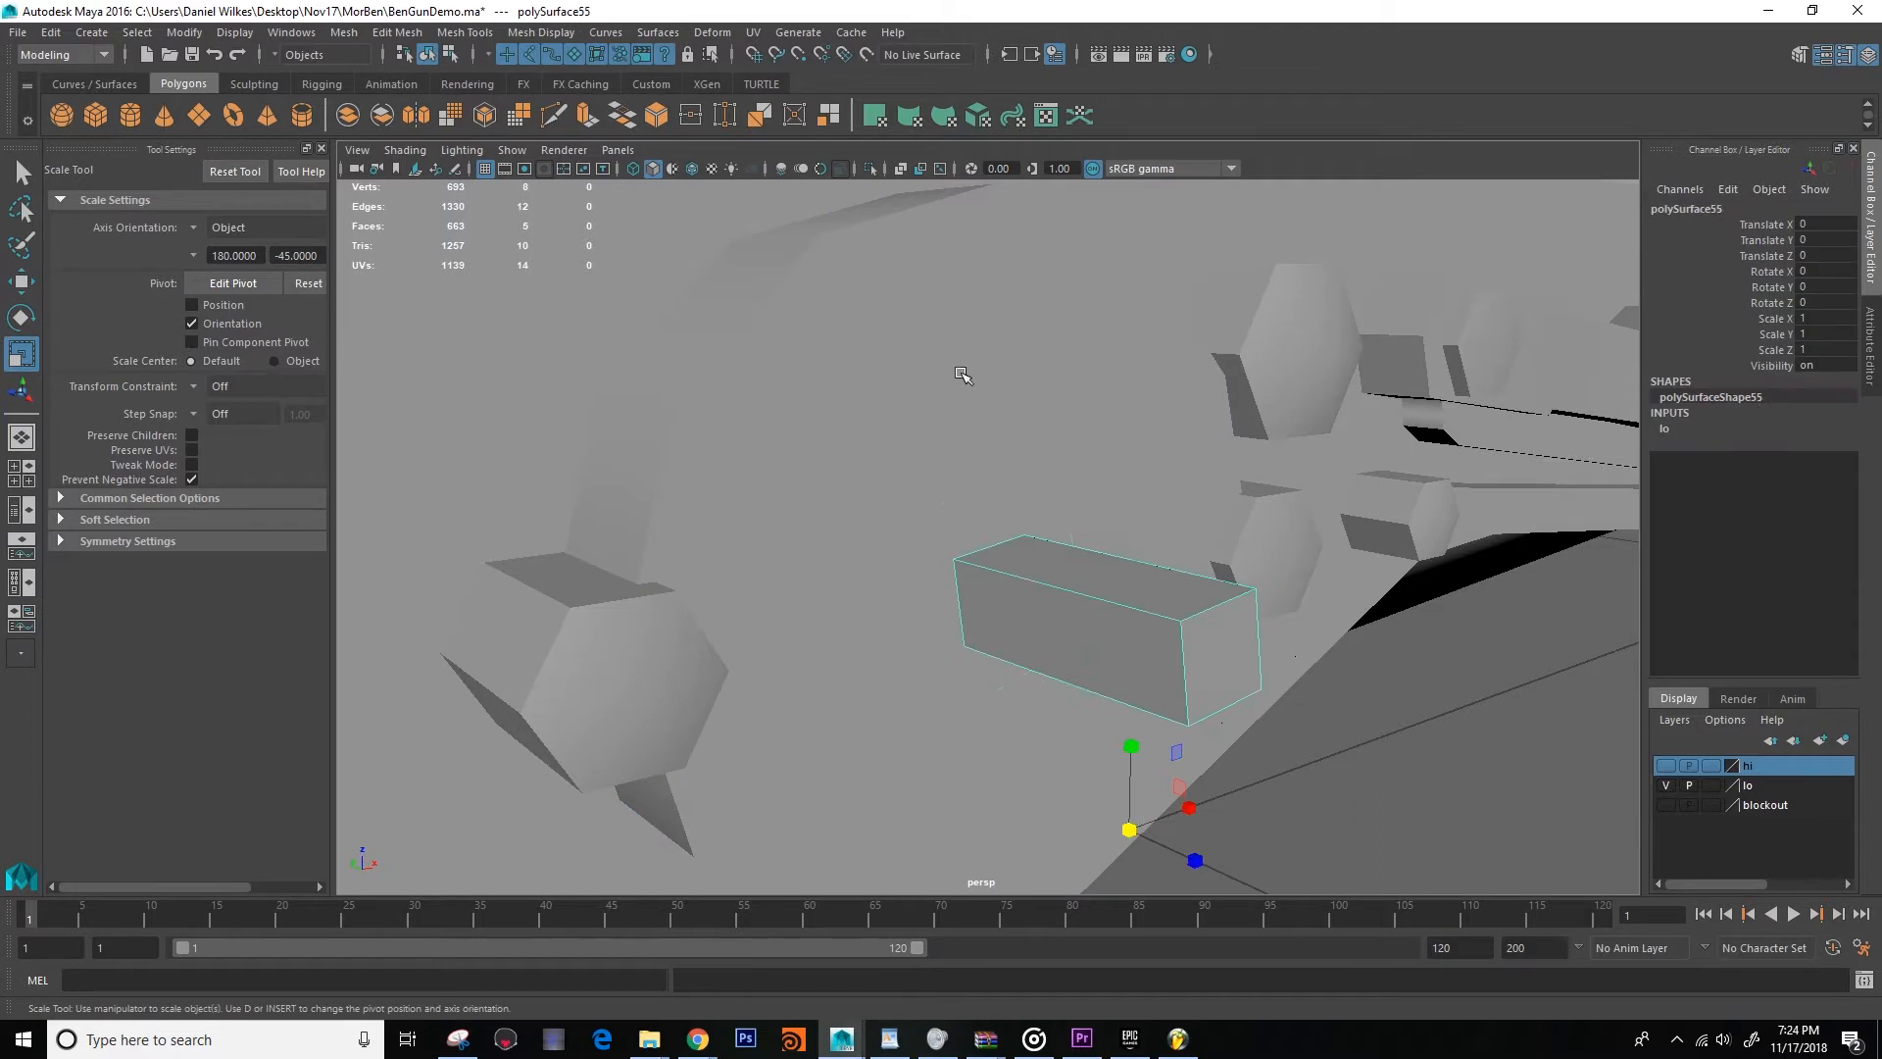
left_click(344, 32)
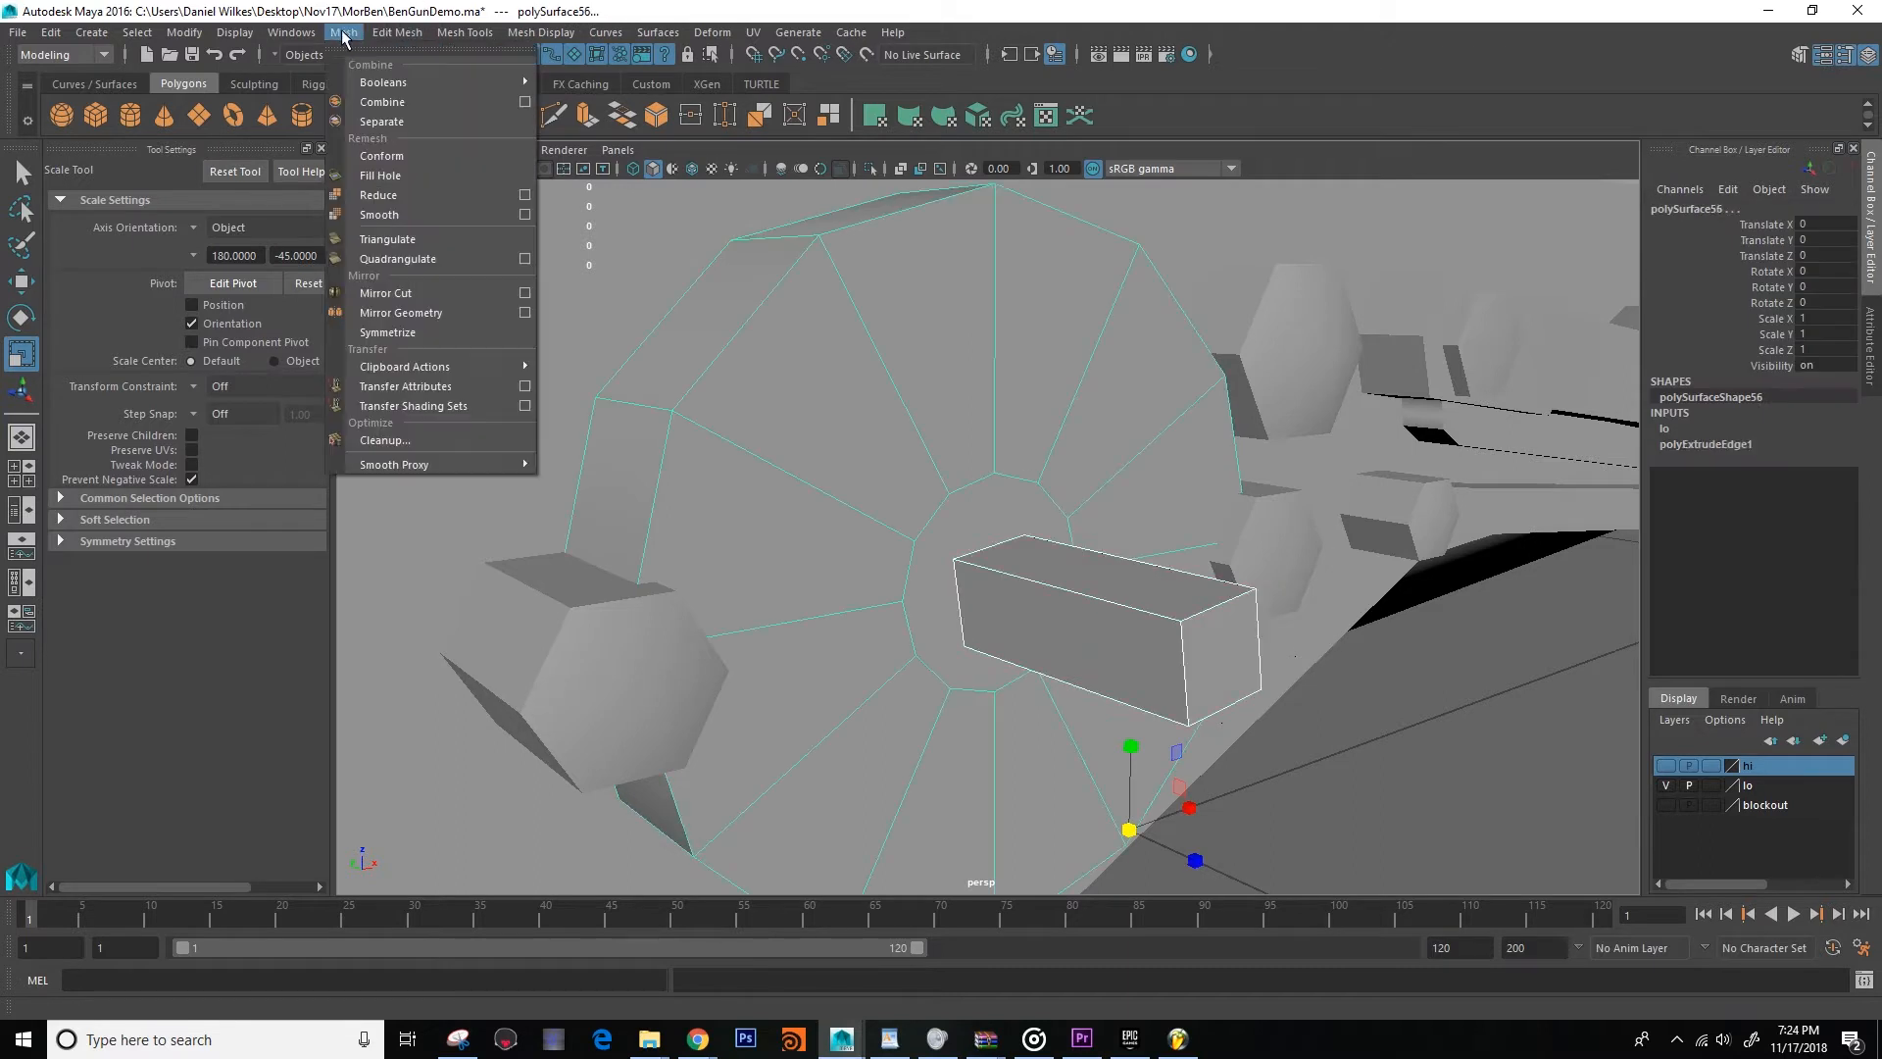
left_click(380, 103)
scroll(1061, 469, "down", 3)
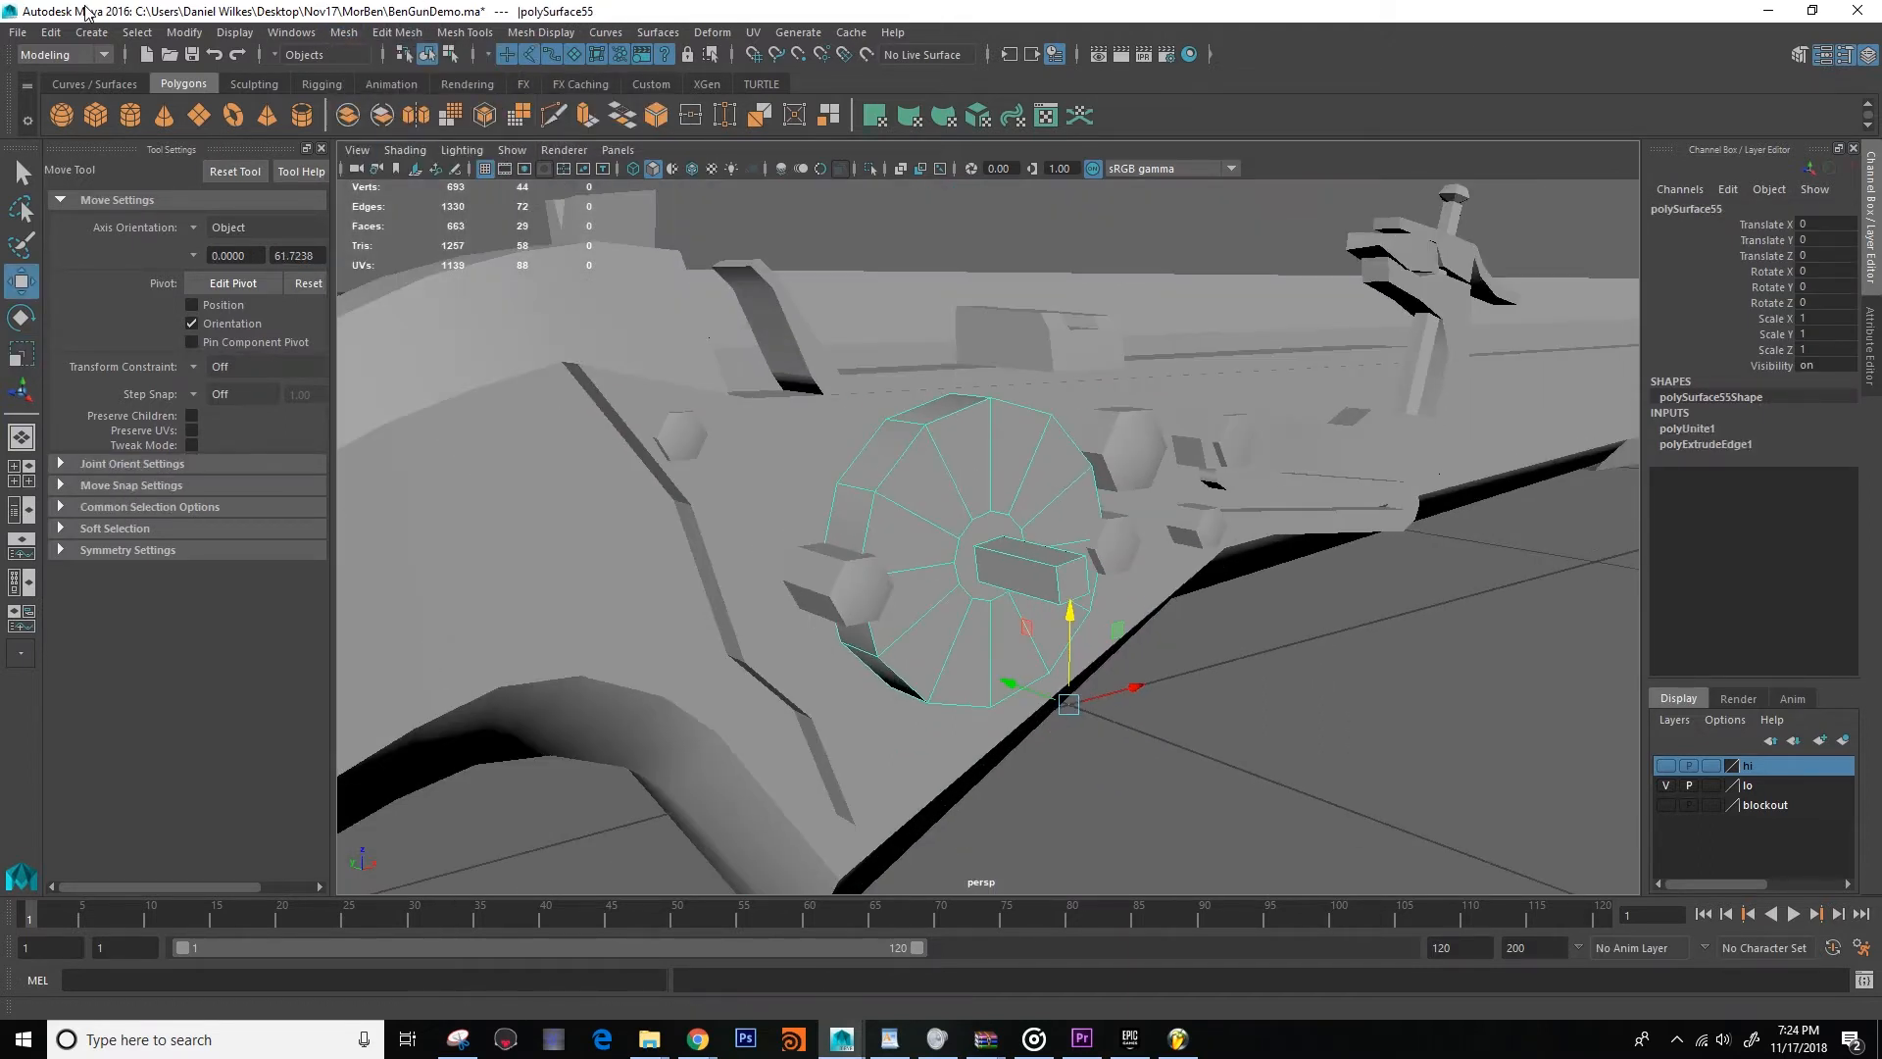
left_click(51, 32)
mouse_move(196, 292)
left_click(373, 304)
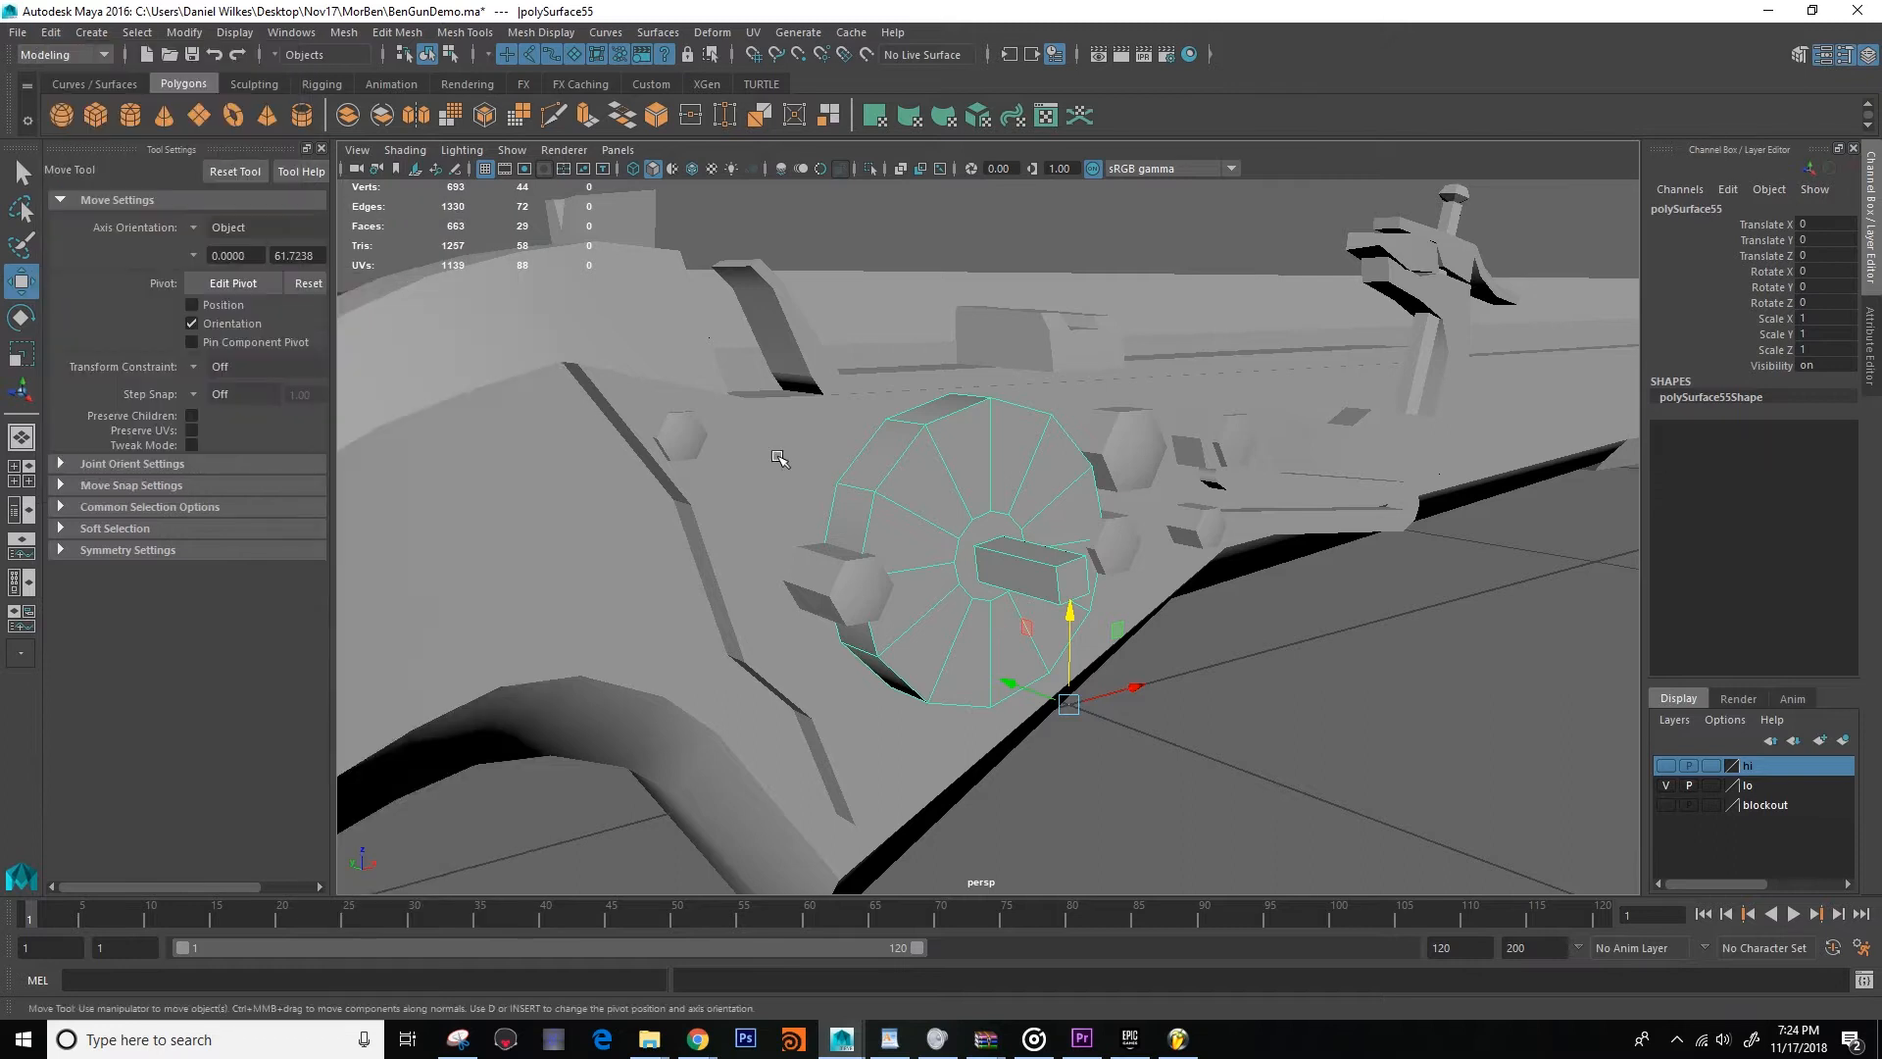
Inspect the combined wheel and peg on their own by hiding the lo layer, and show the layer again.
left_click_drag(583, 399, 1288, 691, "alt")
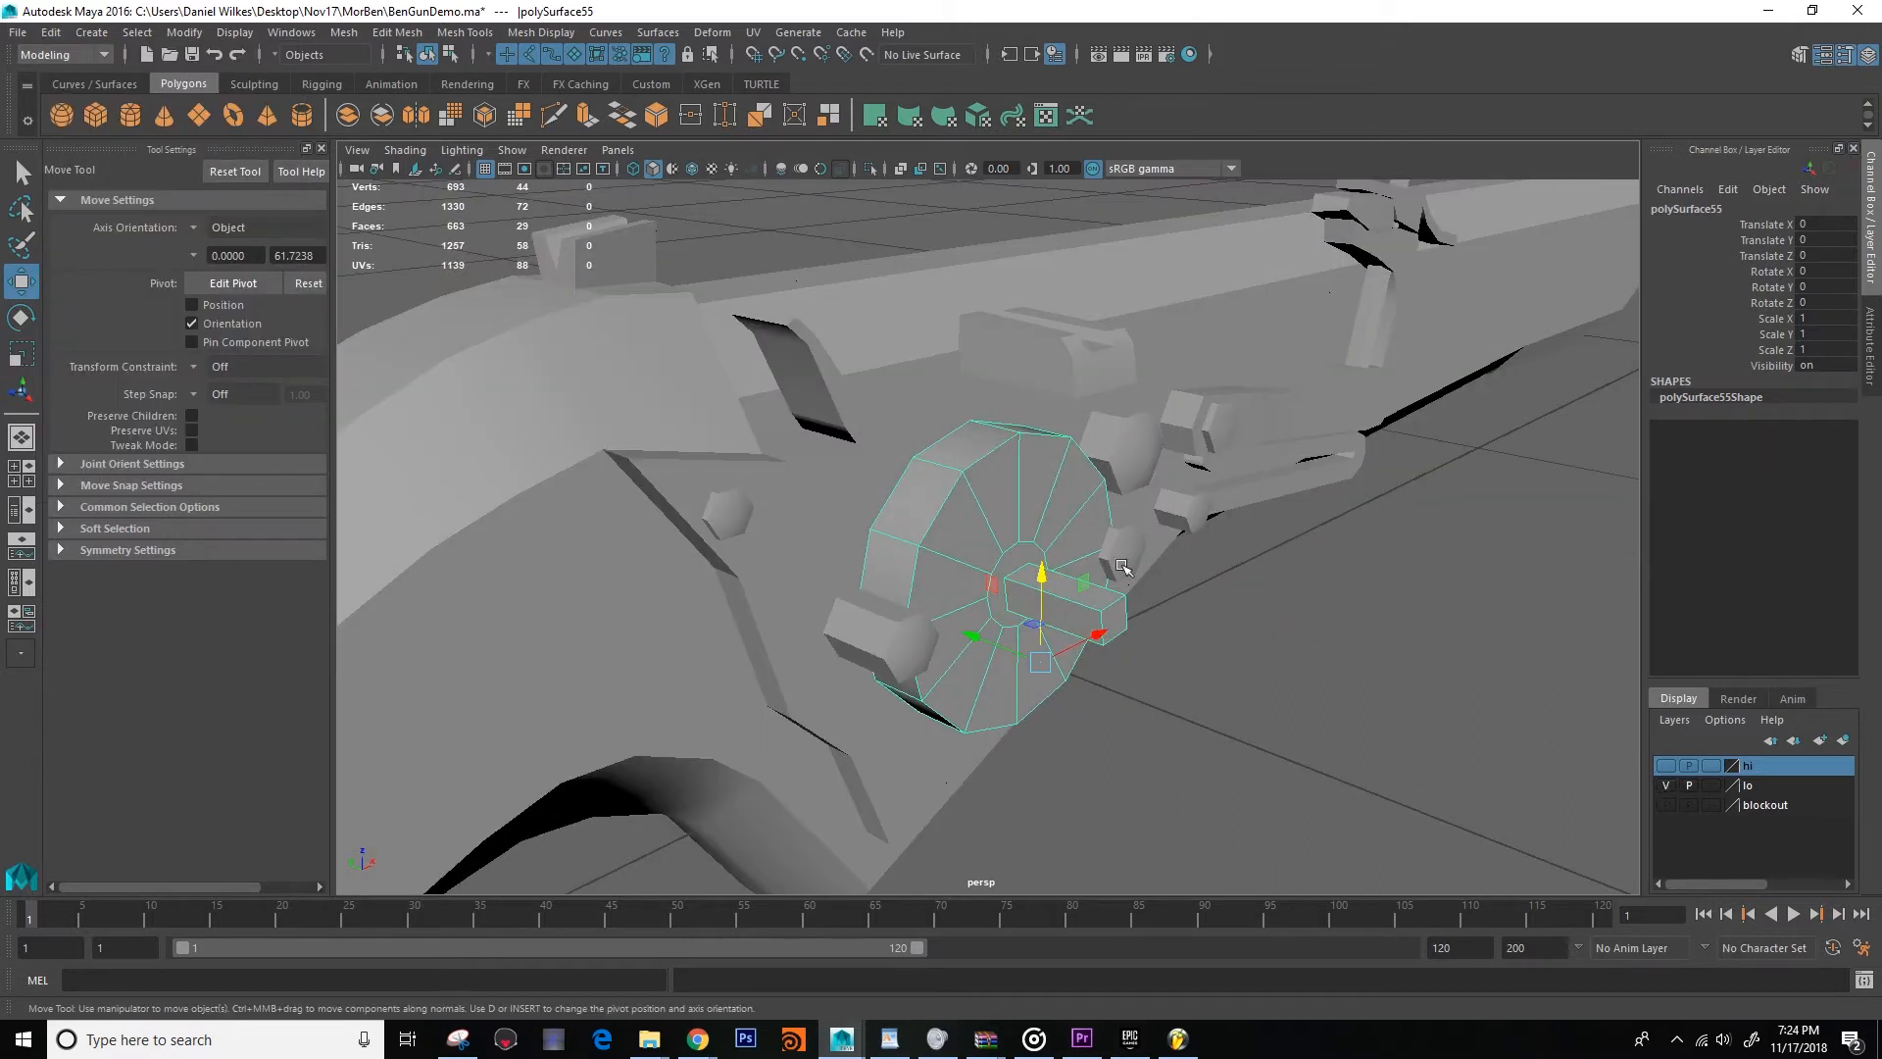
left_click_drag(1167, 654, 882, 627, "alt")
left_click(1667, 785)
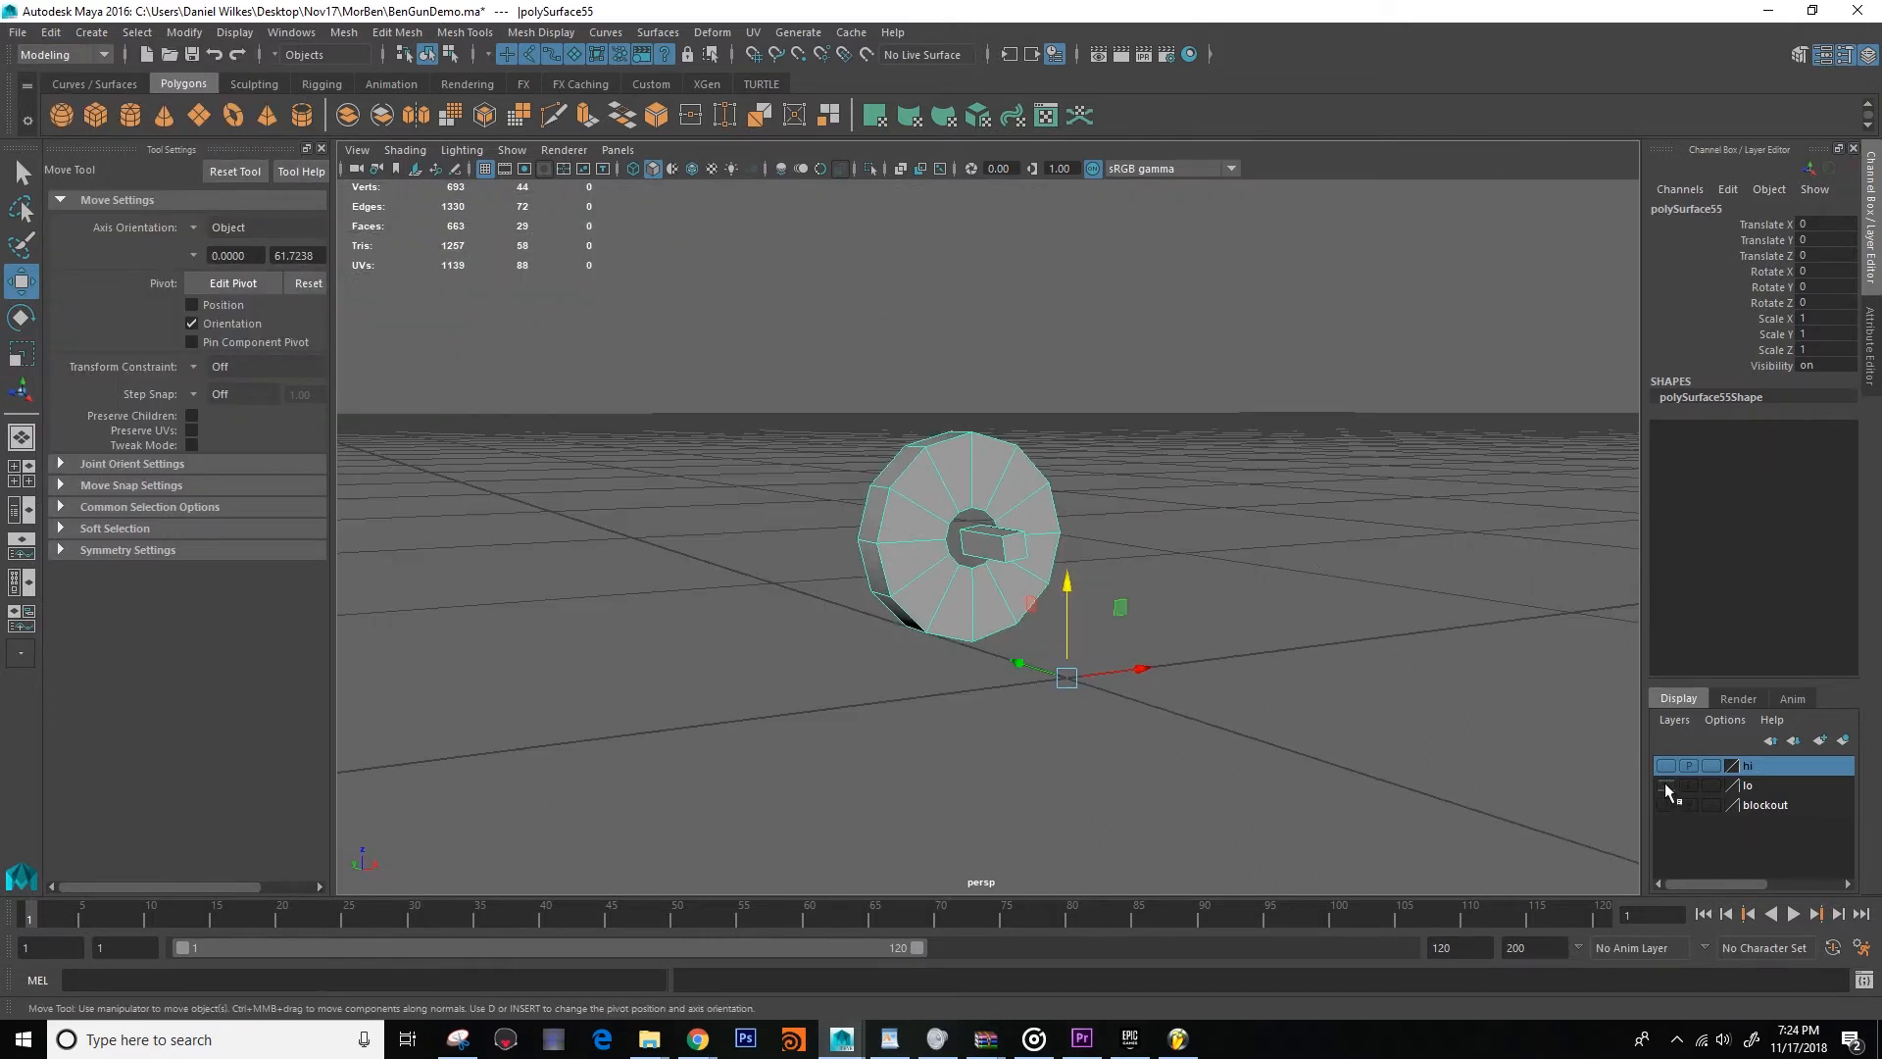
left_click(1667, 785)
left_click_drag(1261, 660, 1231, 671, "alt")
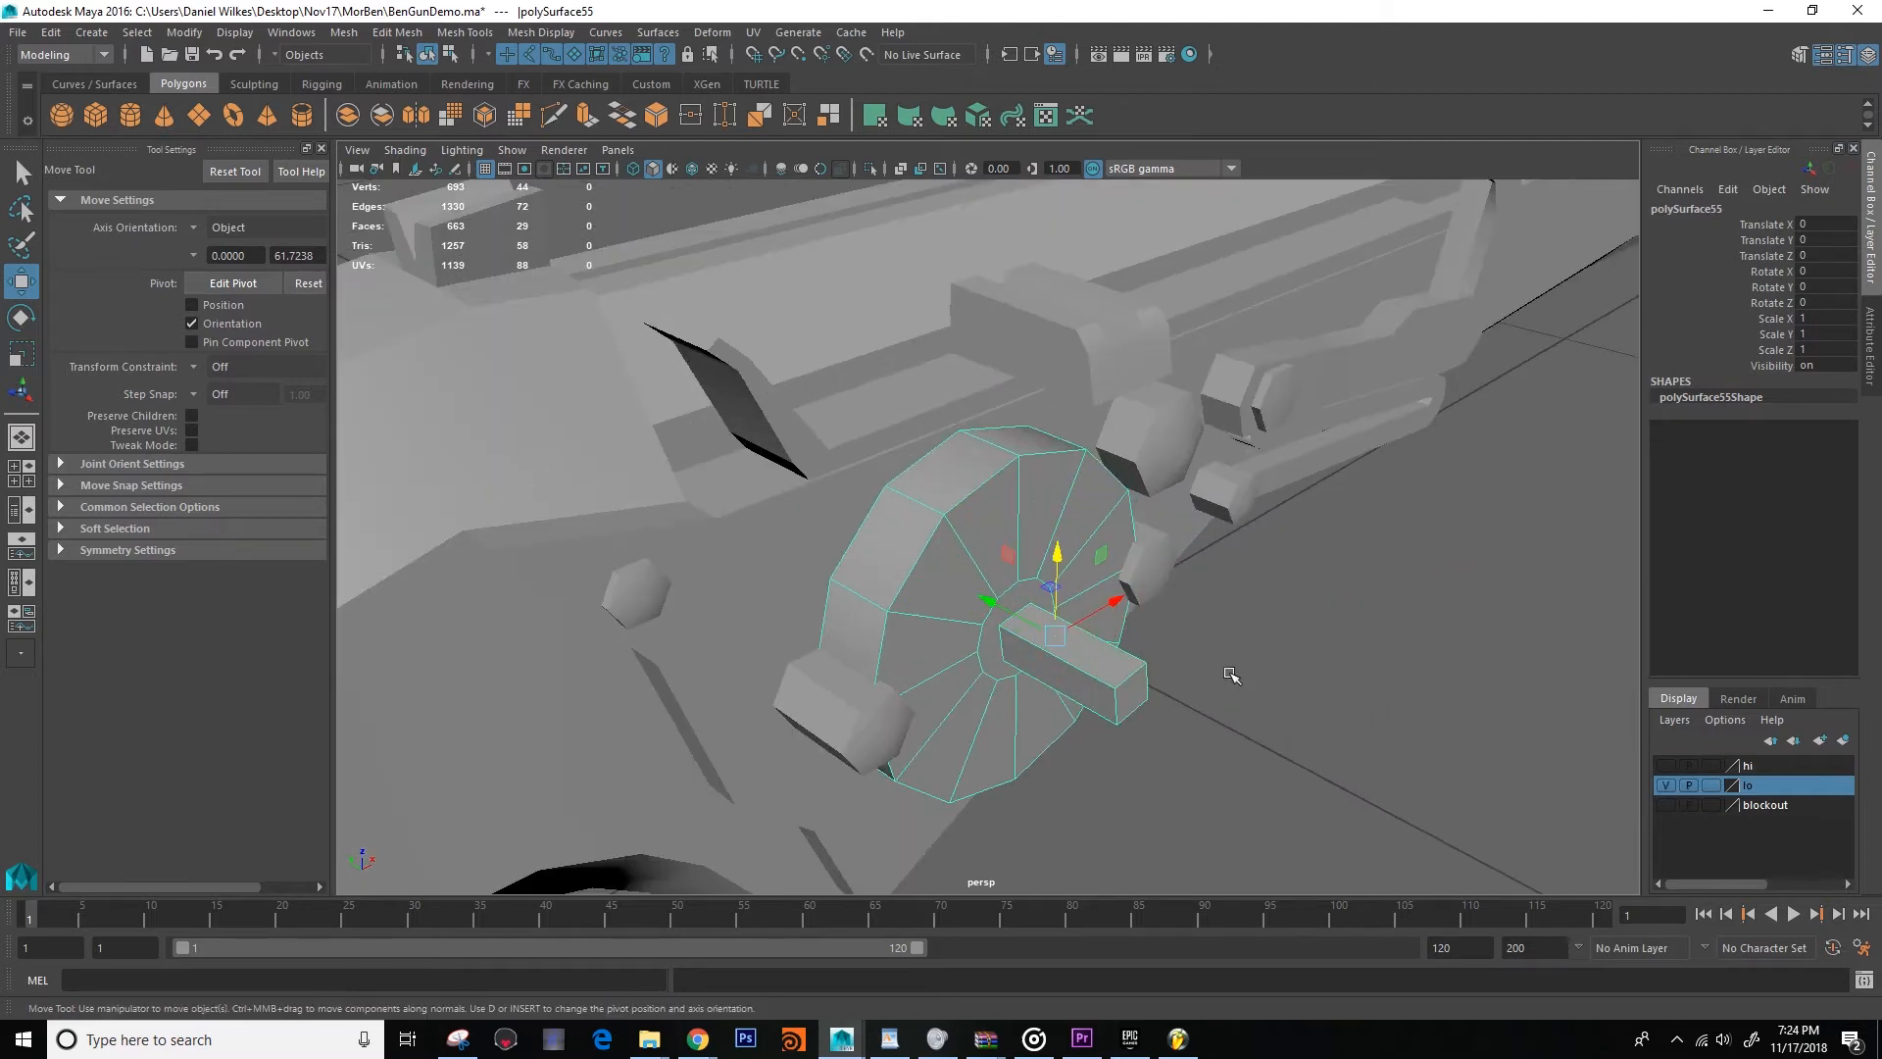
Add the combined wheel and peg mesh to the lo layer.
right_click(1758, 792)
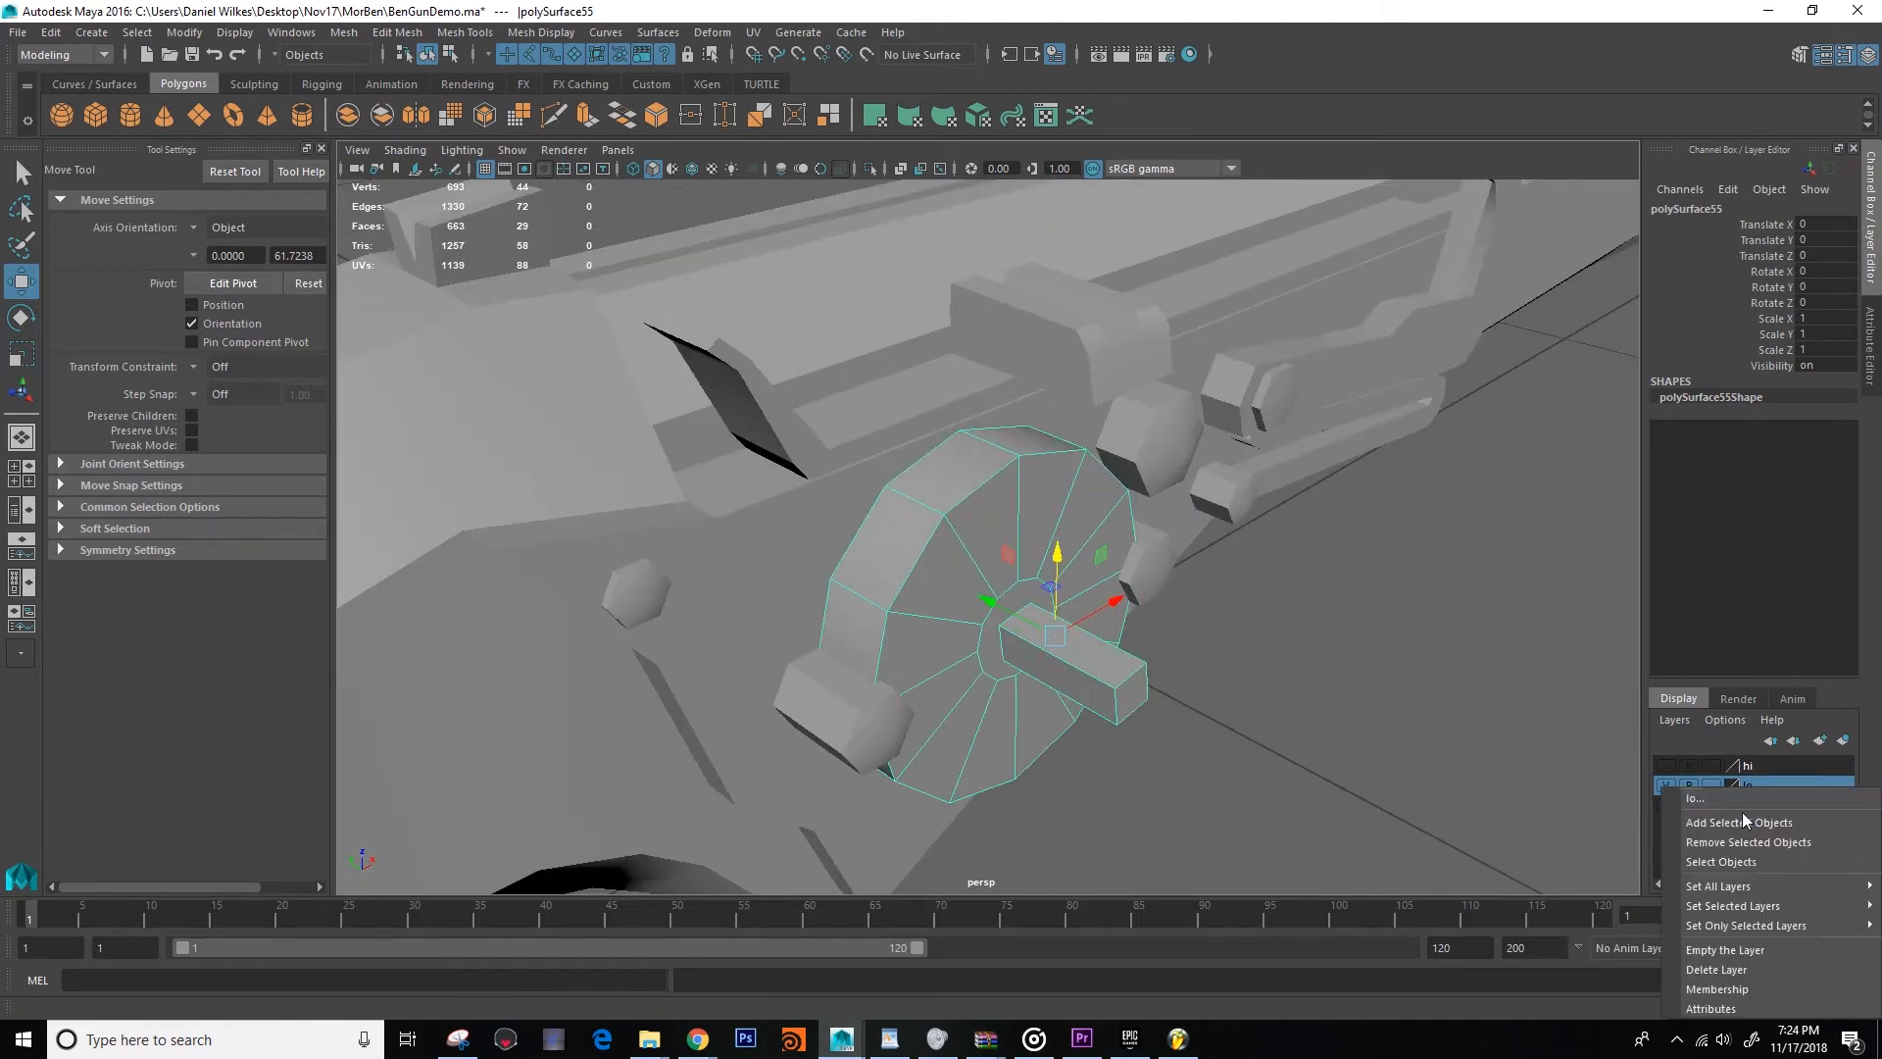
left_click(1733, 808)
left_click_drag(1392, 720, 1256, 673, "alt")
scroll(1310, 706, "up", 3)
left_click(1311, 705)
scroll(1177, 642, "up", 3)
left_click(1042, 597)
Target weld the wheel's inner ring vertices onto the nearest base corners of the square peg, all the way around.
scroll(1252, 588, "down", 4)
left_click_drag(1252, 589, 985, 608, "alt")
scroll(1235, 572, "up", 3)
scroll(970, 604, "up", 3)
scroll(970, 605, "up", 2)
middle_click_drag(970, 605, 1013, 506, "alt")
mouse_move(1012, 506)
left_mouse_down("alt")
mouse_move(962, 487)
mouse_move(1018, 495)
left_mouse_up("alt")
scroll(1018, 495, "up", 3)
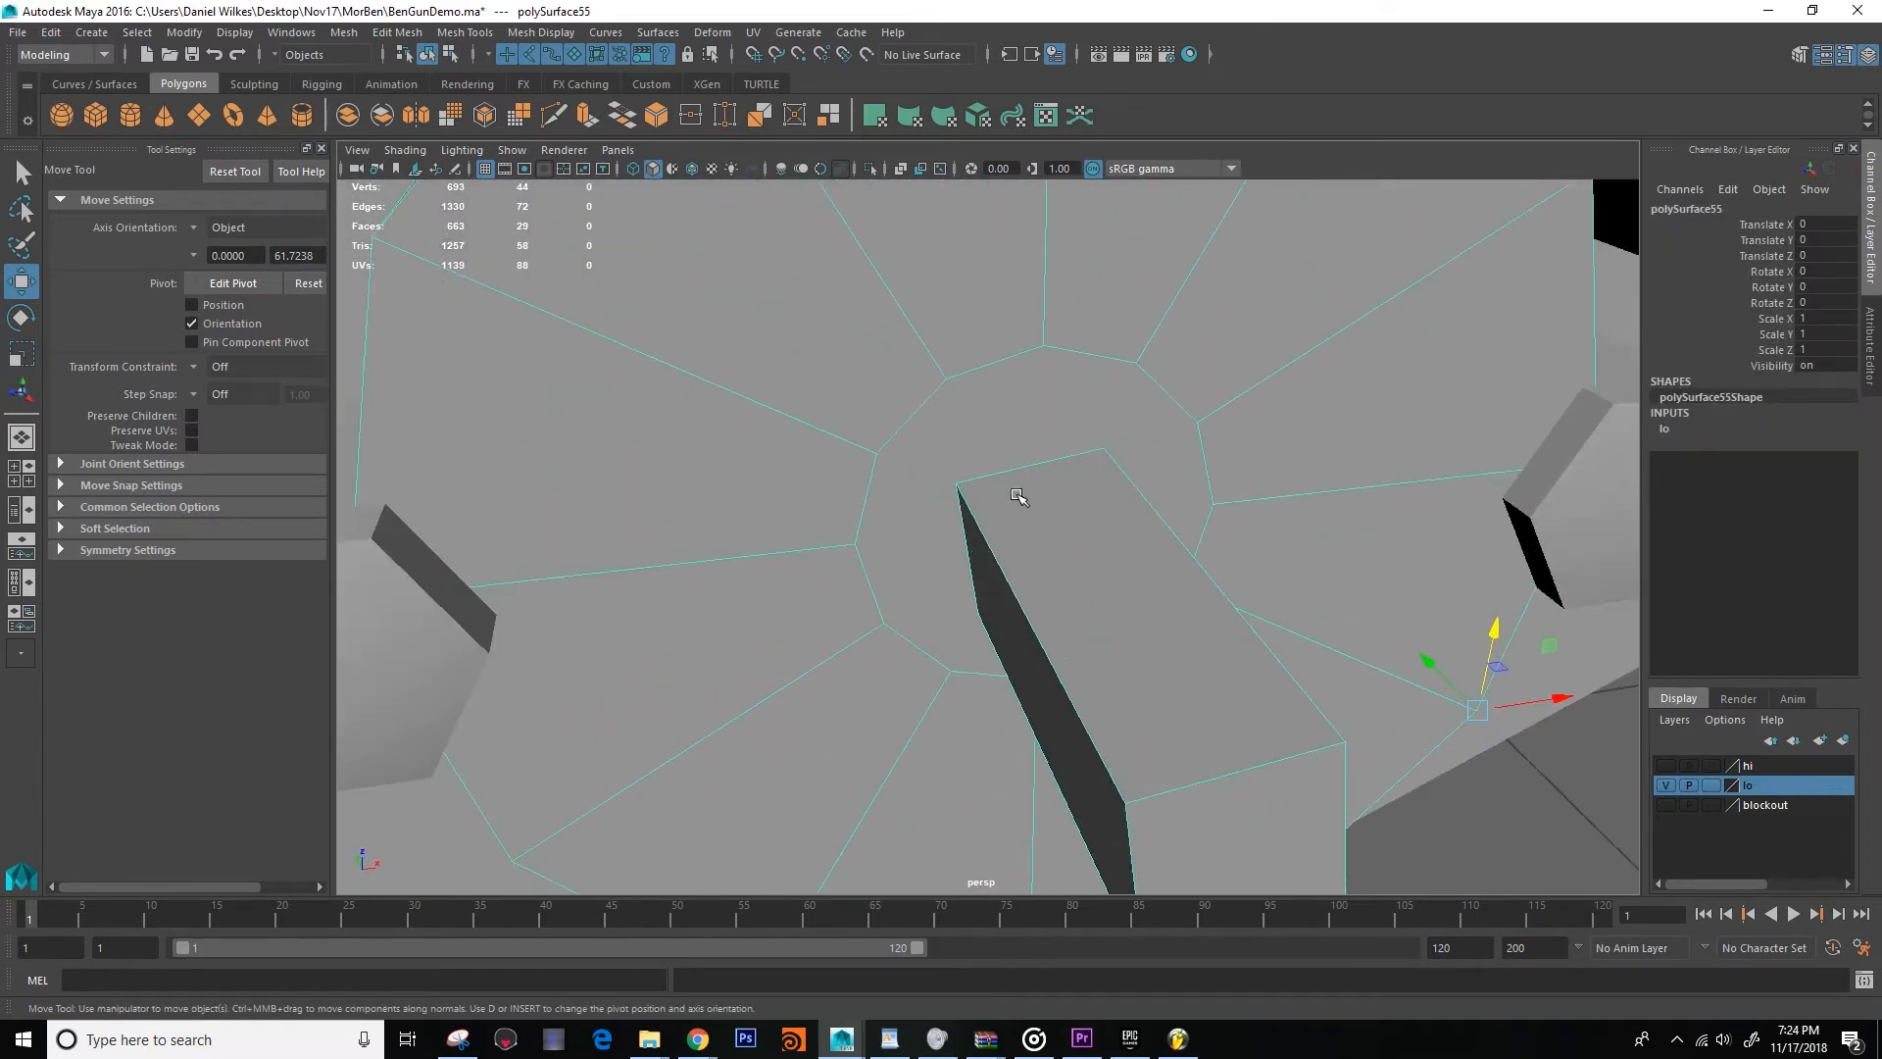
left_click(723, 118)
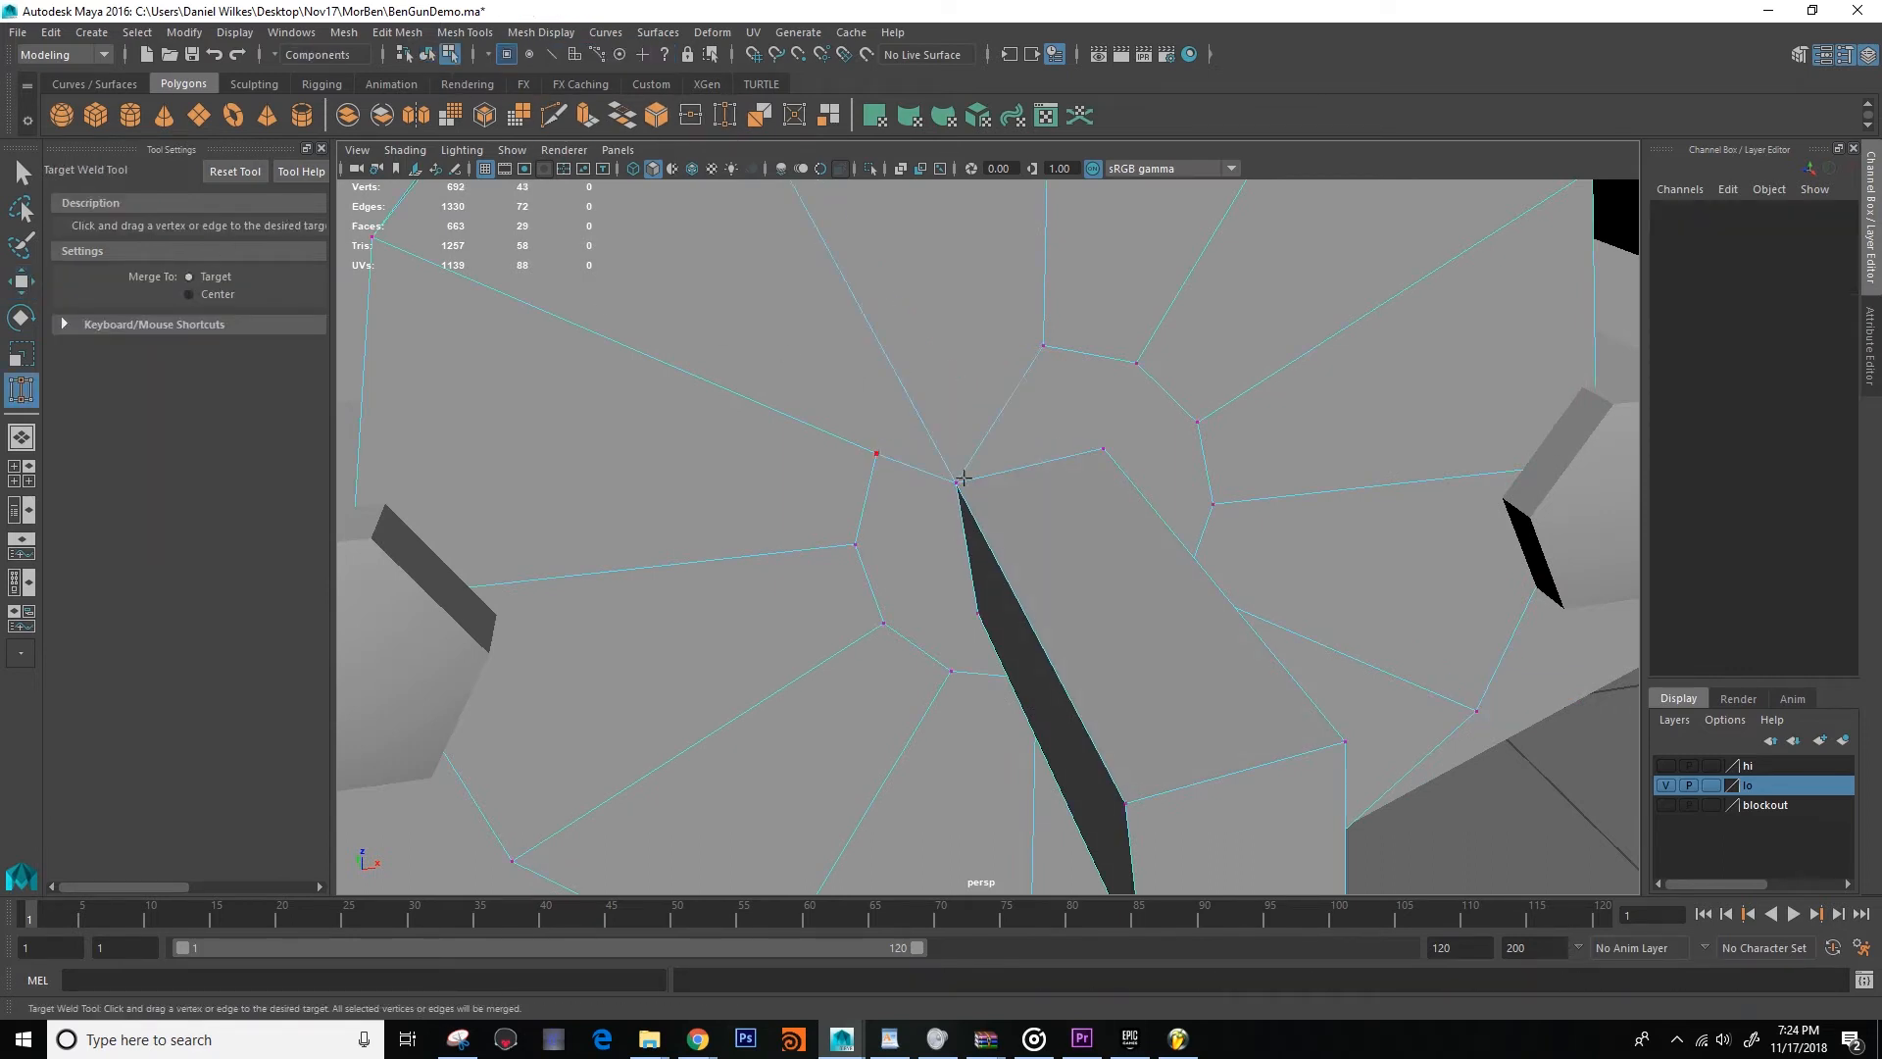
left_click_drag(1114, 446, 1000, 472, "alt")
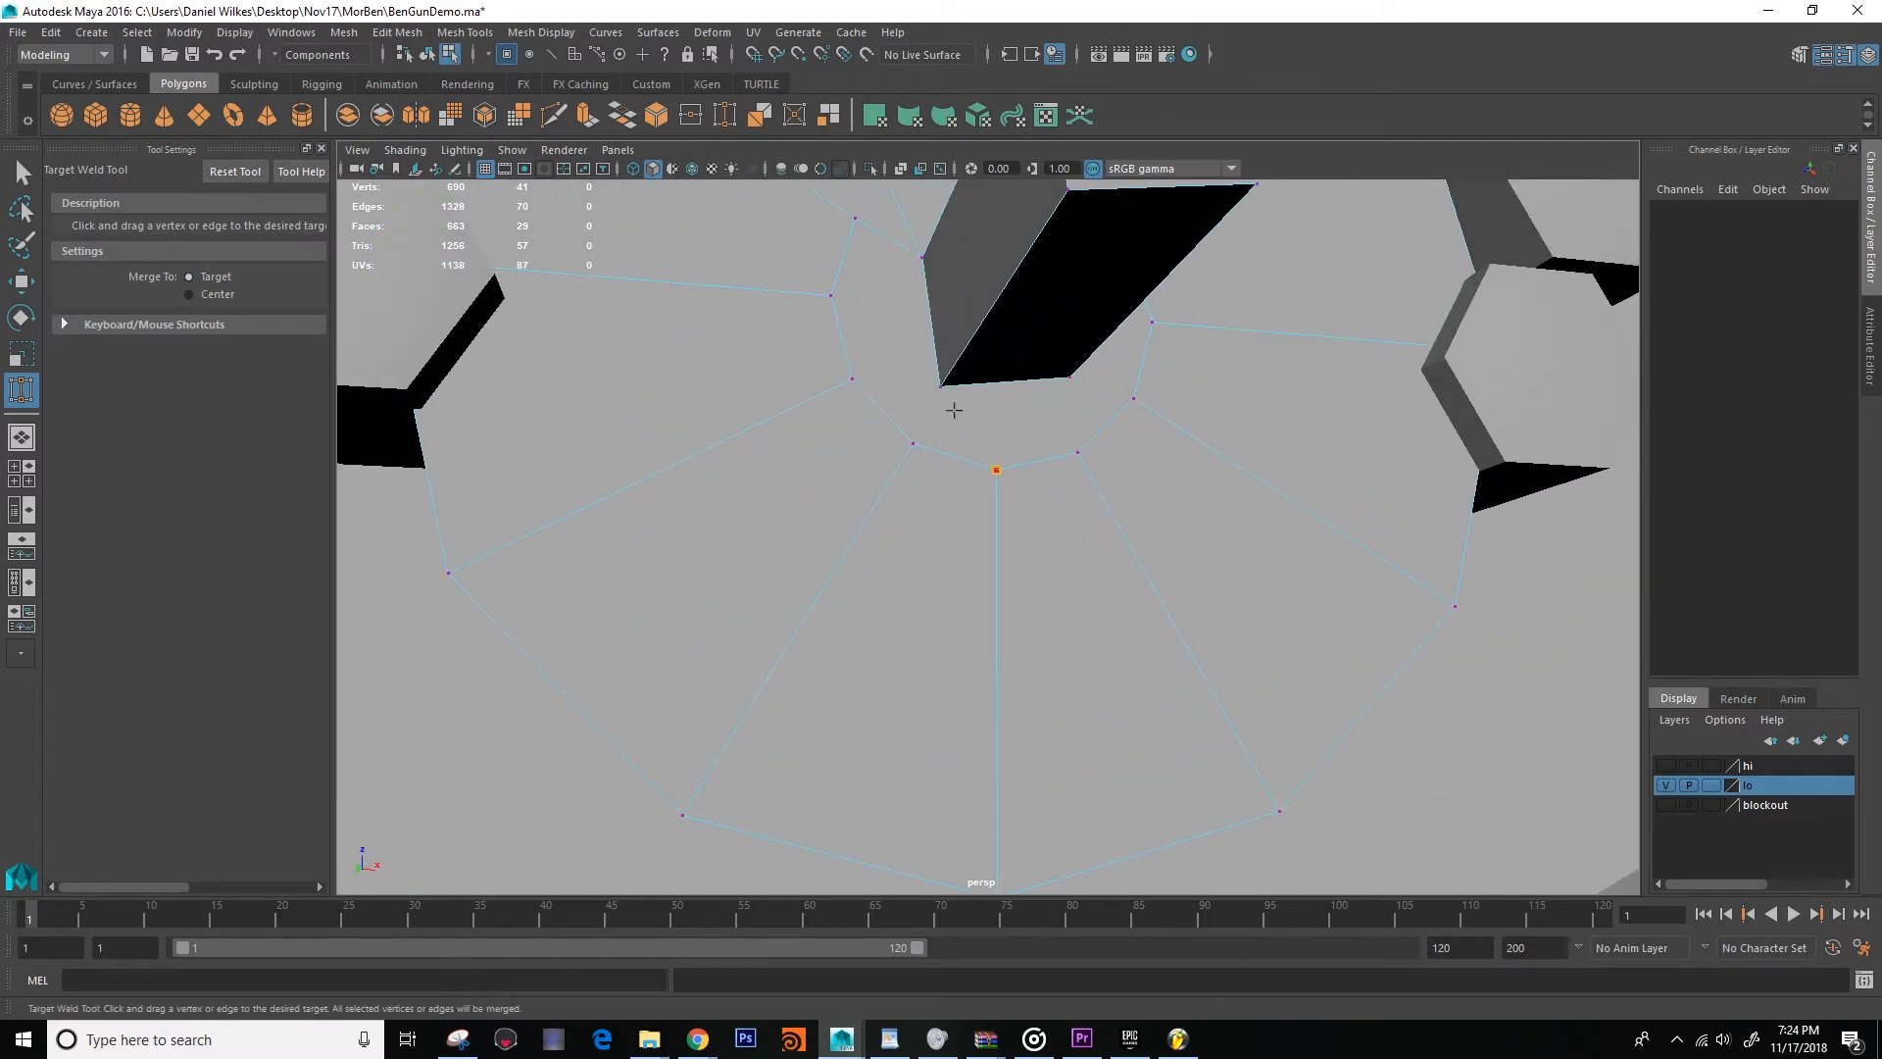
left_click_drag(1049, 374, 1050, 374)
left_click_drag(1050, 374, 1039, 493, "alt")
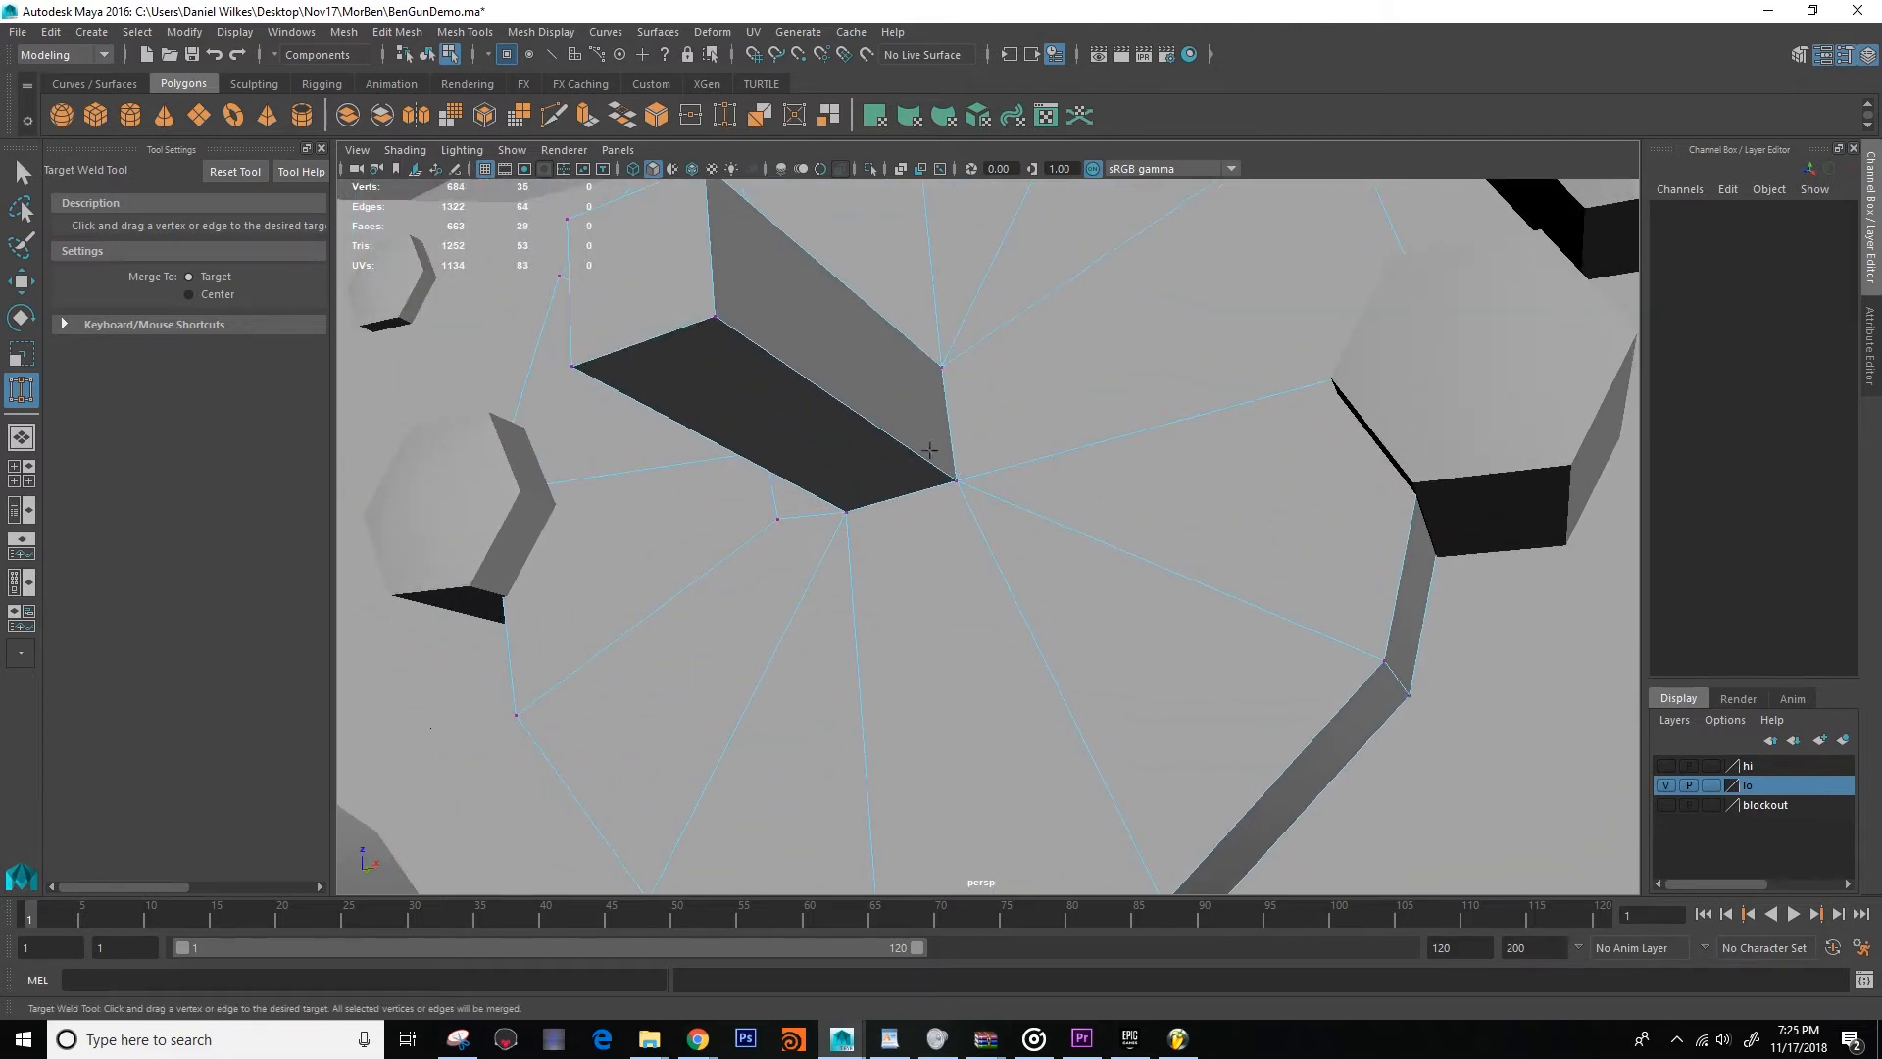
left_click_drag(929, 450, 1032, 487, "alt")
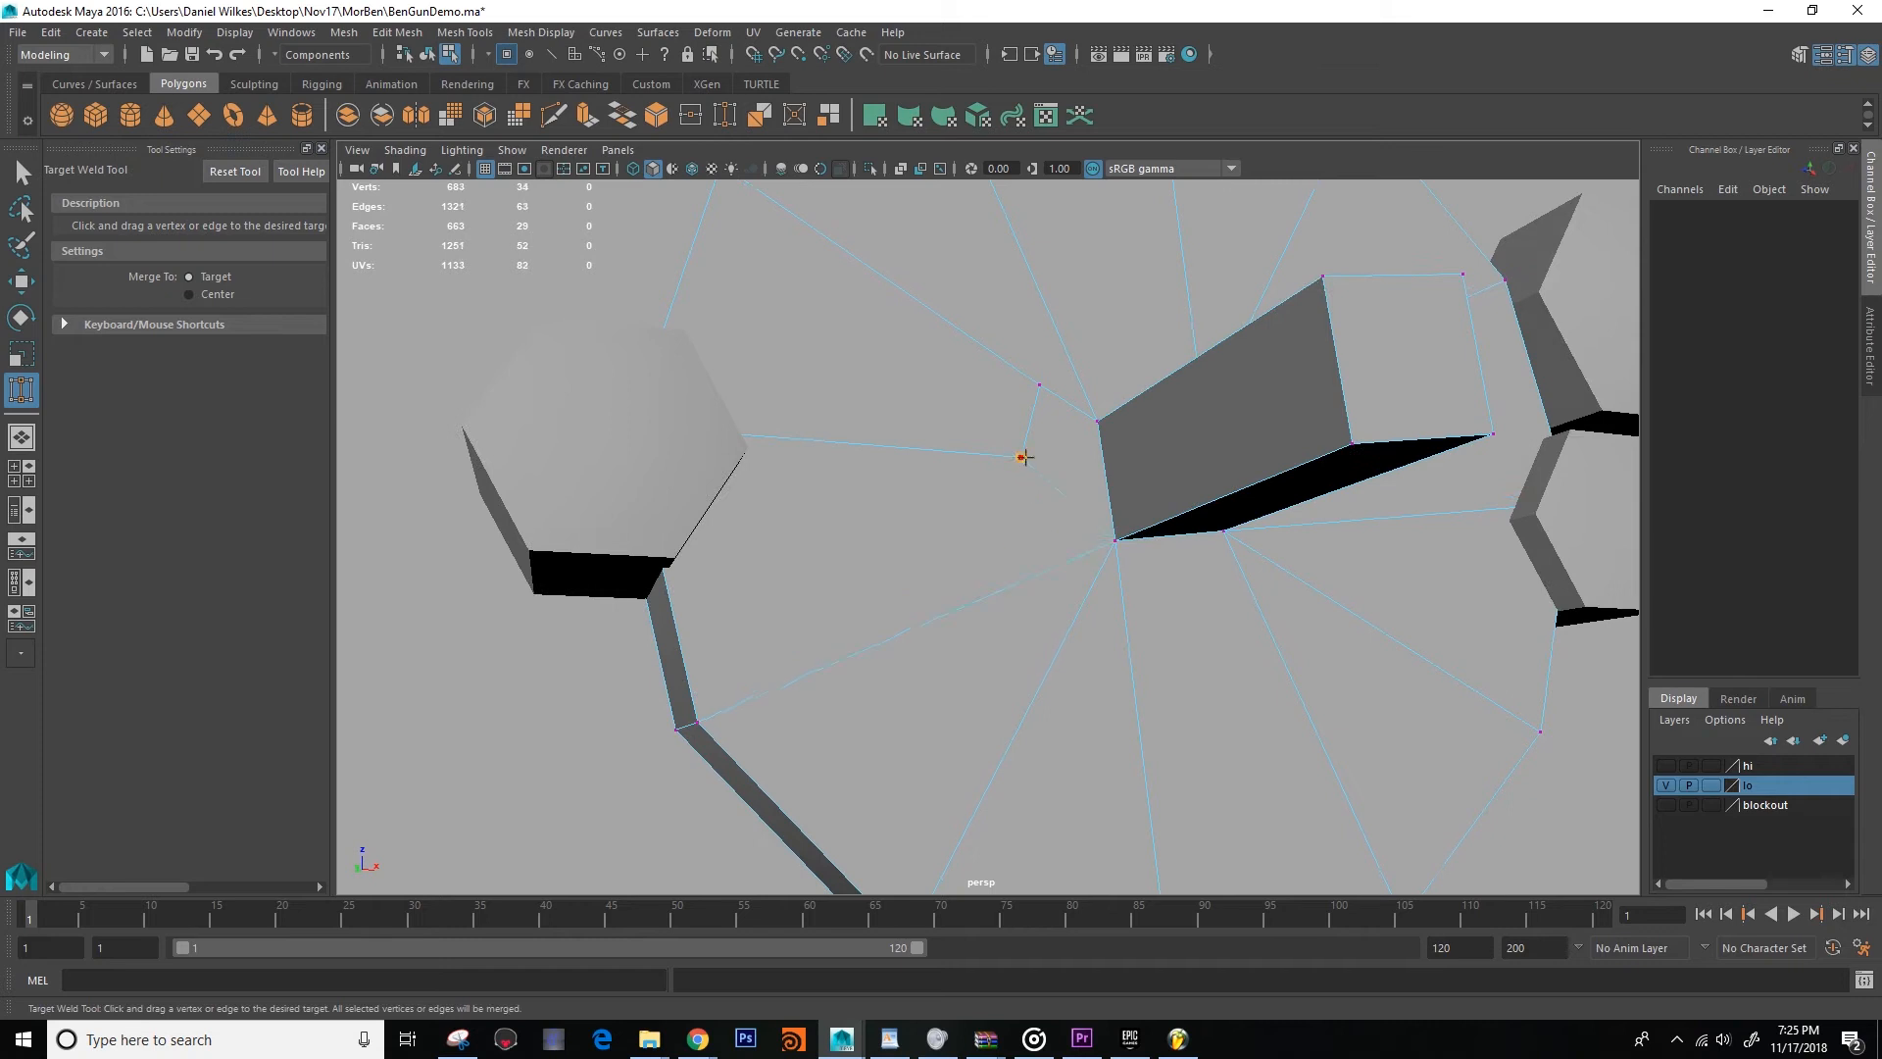
left_click_drag(1072, 406, 1097, 421)
Return the wheel to object selection and move it out from the gun to Translate Y -10.
scroll(1097, 421, "down", 5)
left_click_drag(1176, 559, 1265, 814, "alt")
key("w")
key("F8")
scroll(1137, 522, "down", 3)
left_click_drag(929, 534, 1079, 604, "alt")
scroll(990, 551, "up", 3)
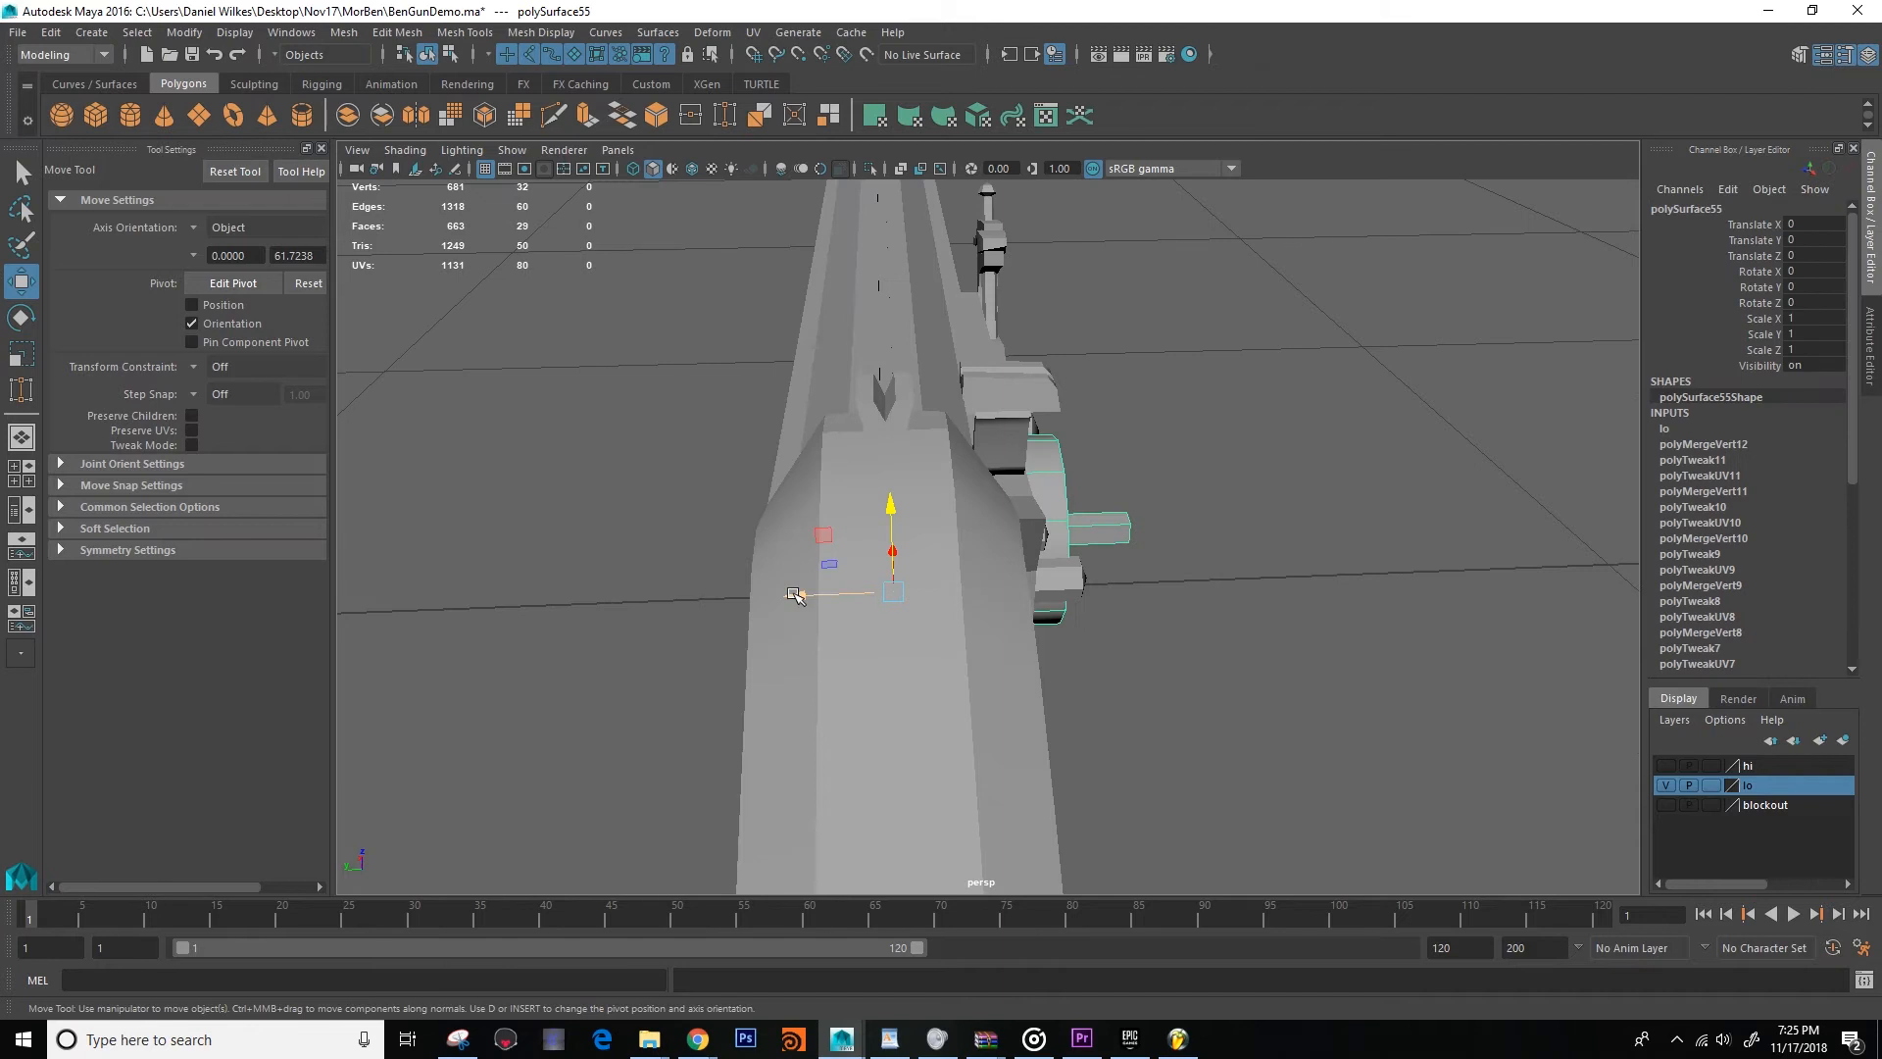
left_click_drag(1284, 515, 1156, 504, "alt")
key("f")
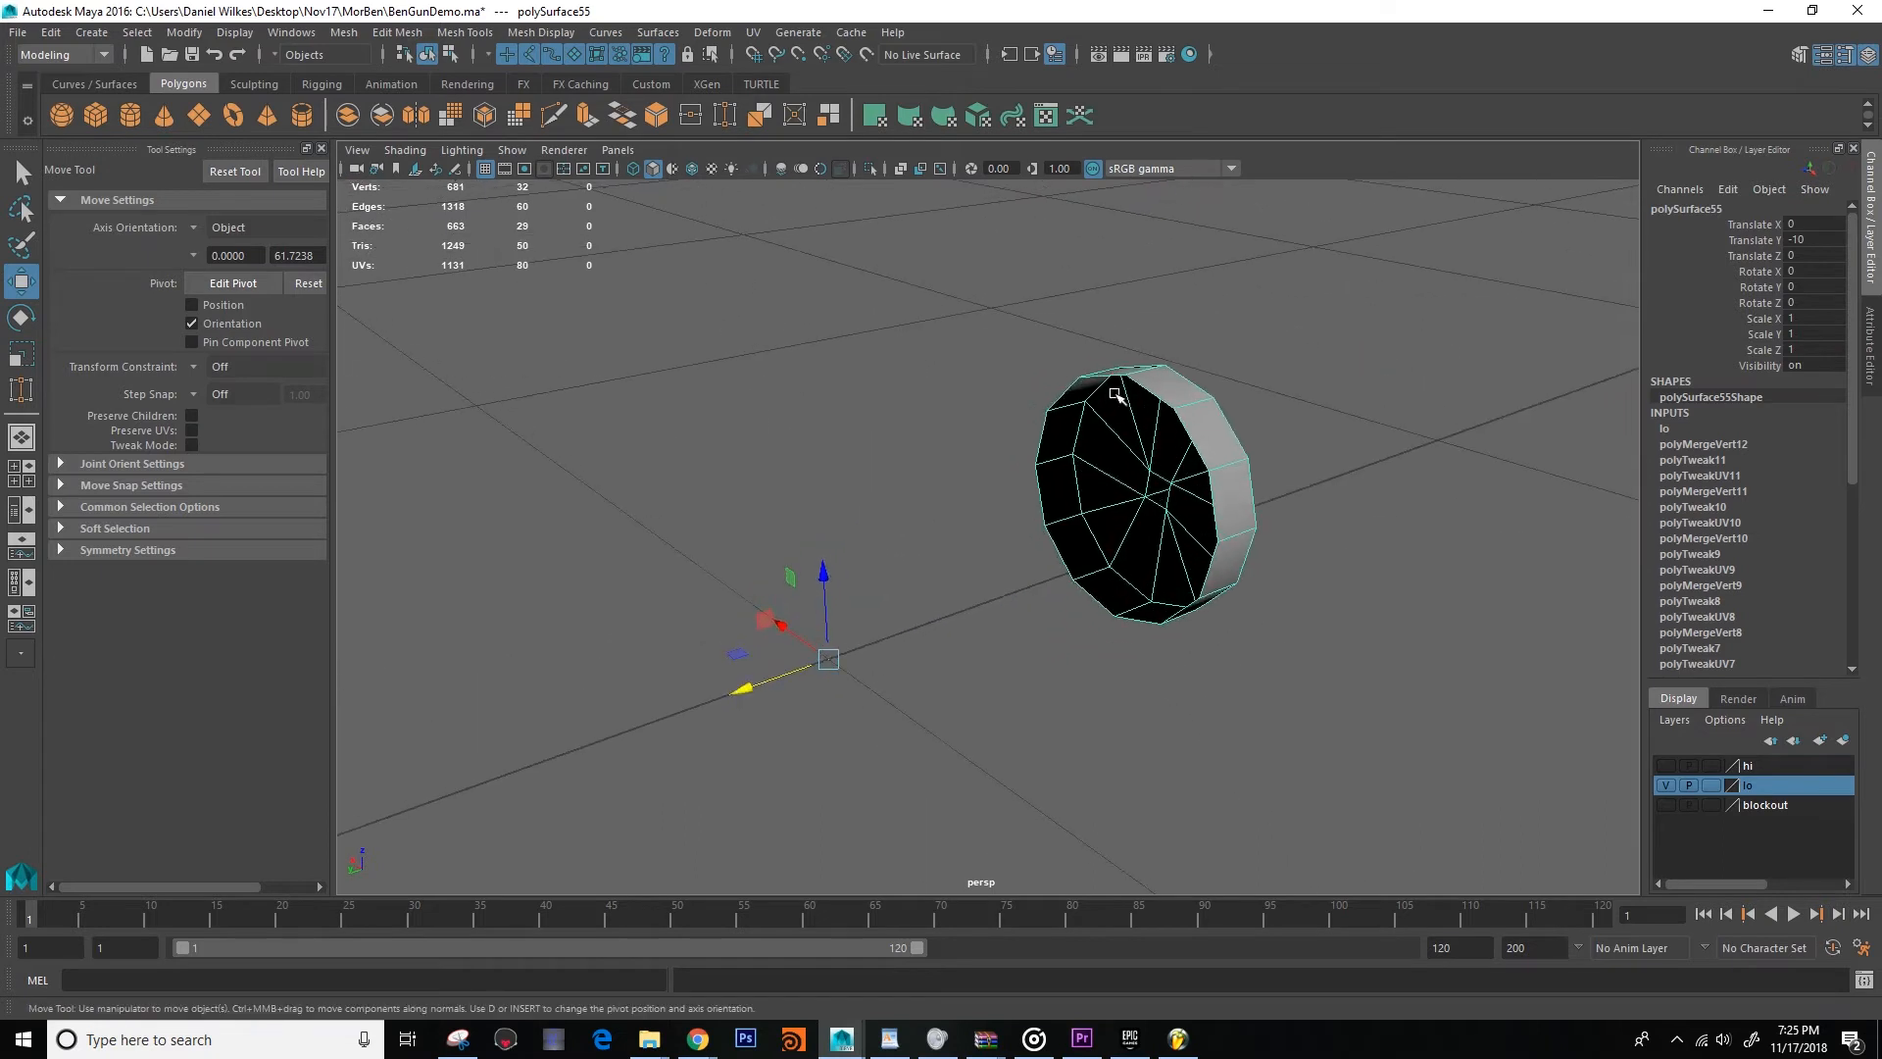
Extrude the wheel's open back border loop and scale it inward to form a flat rim.
left_click(1140, 358)
double_click(1153, 385)
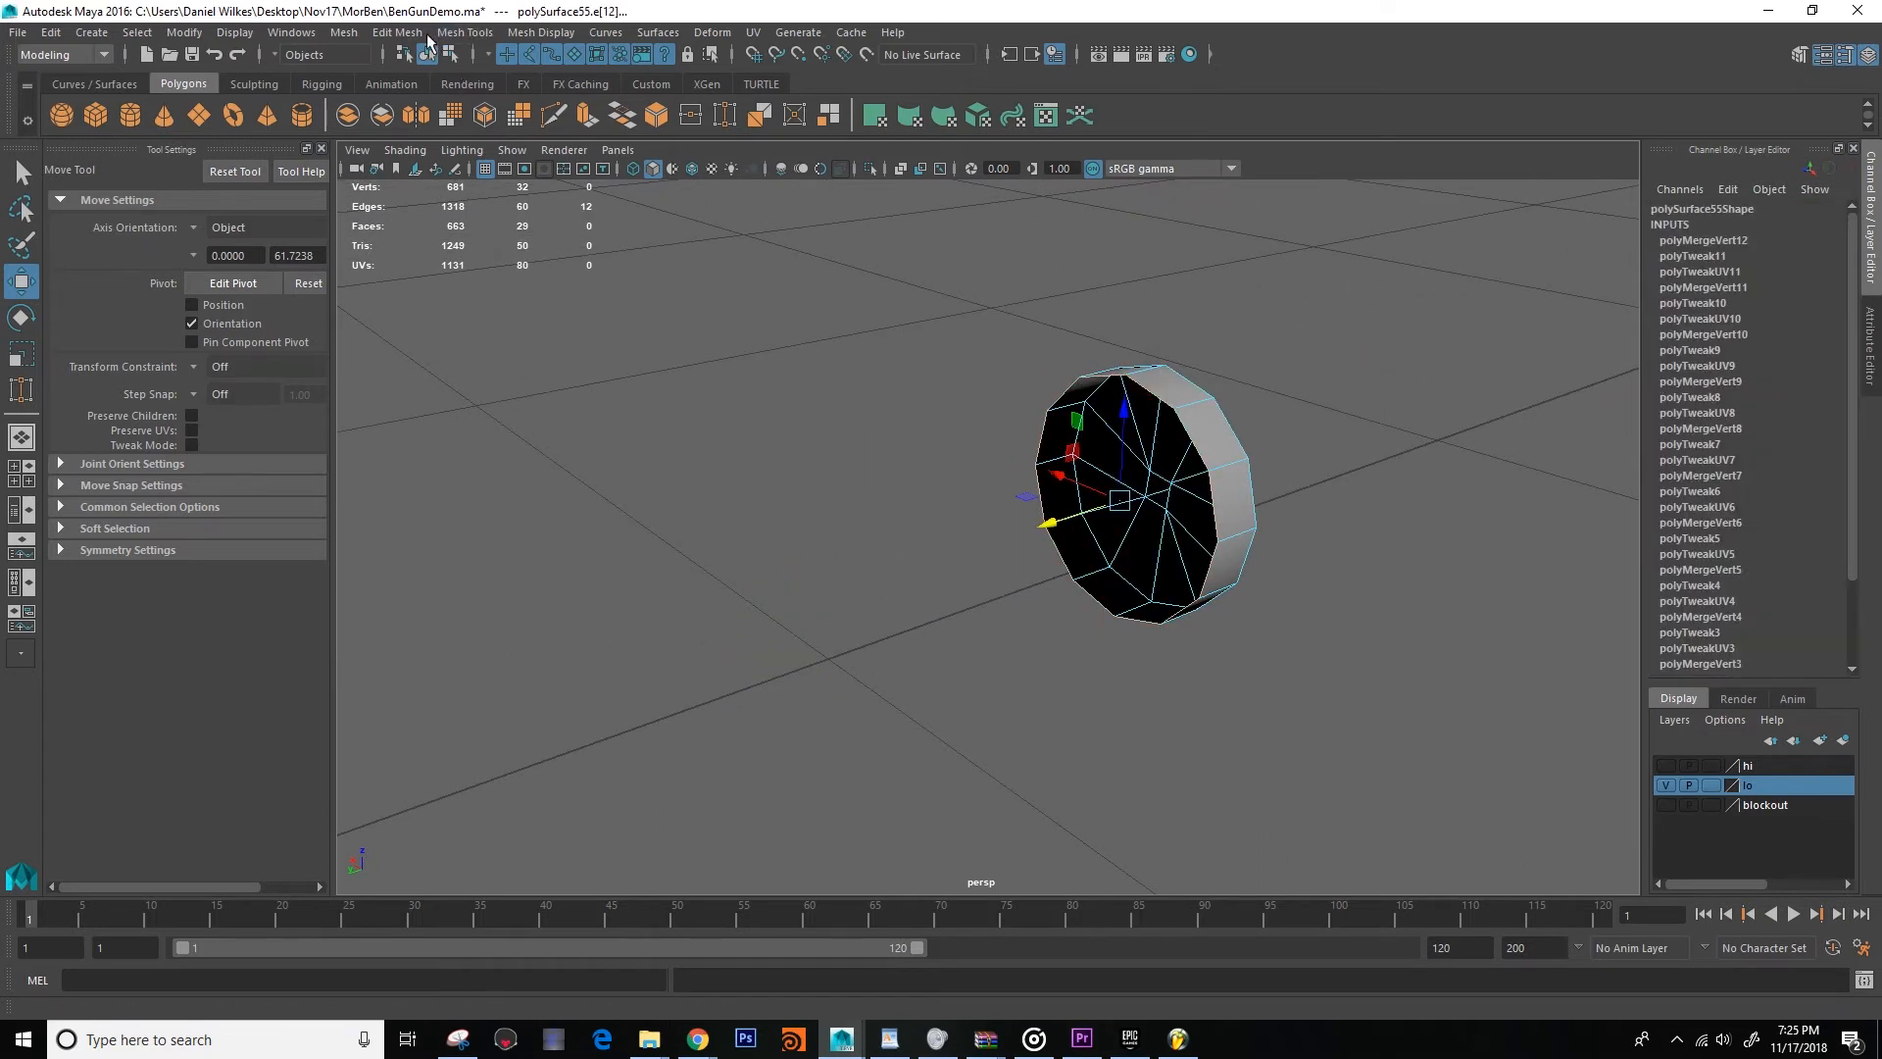
left_click(415, 33)
left_click(431, 199)
key("r")
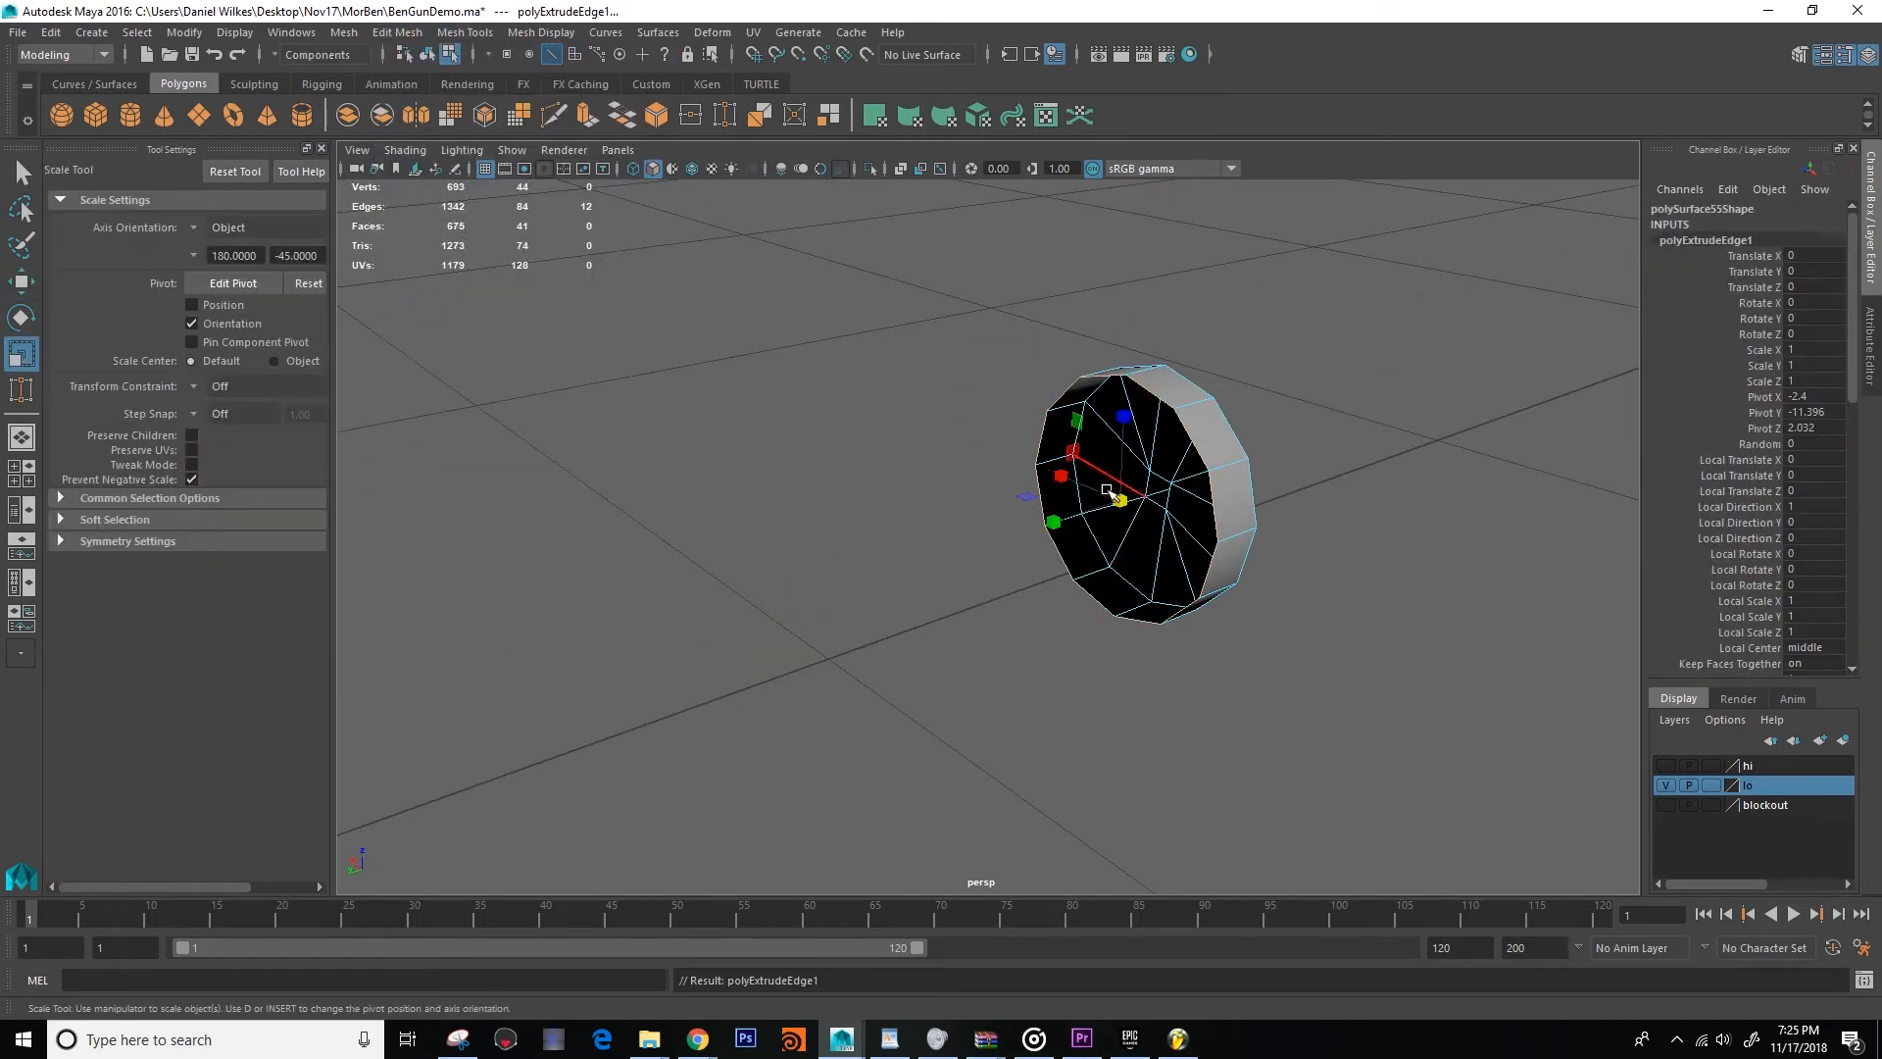
left_click(1163, 441)
right_click_drag(1166, 441, 1327, 353)
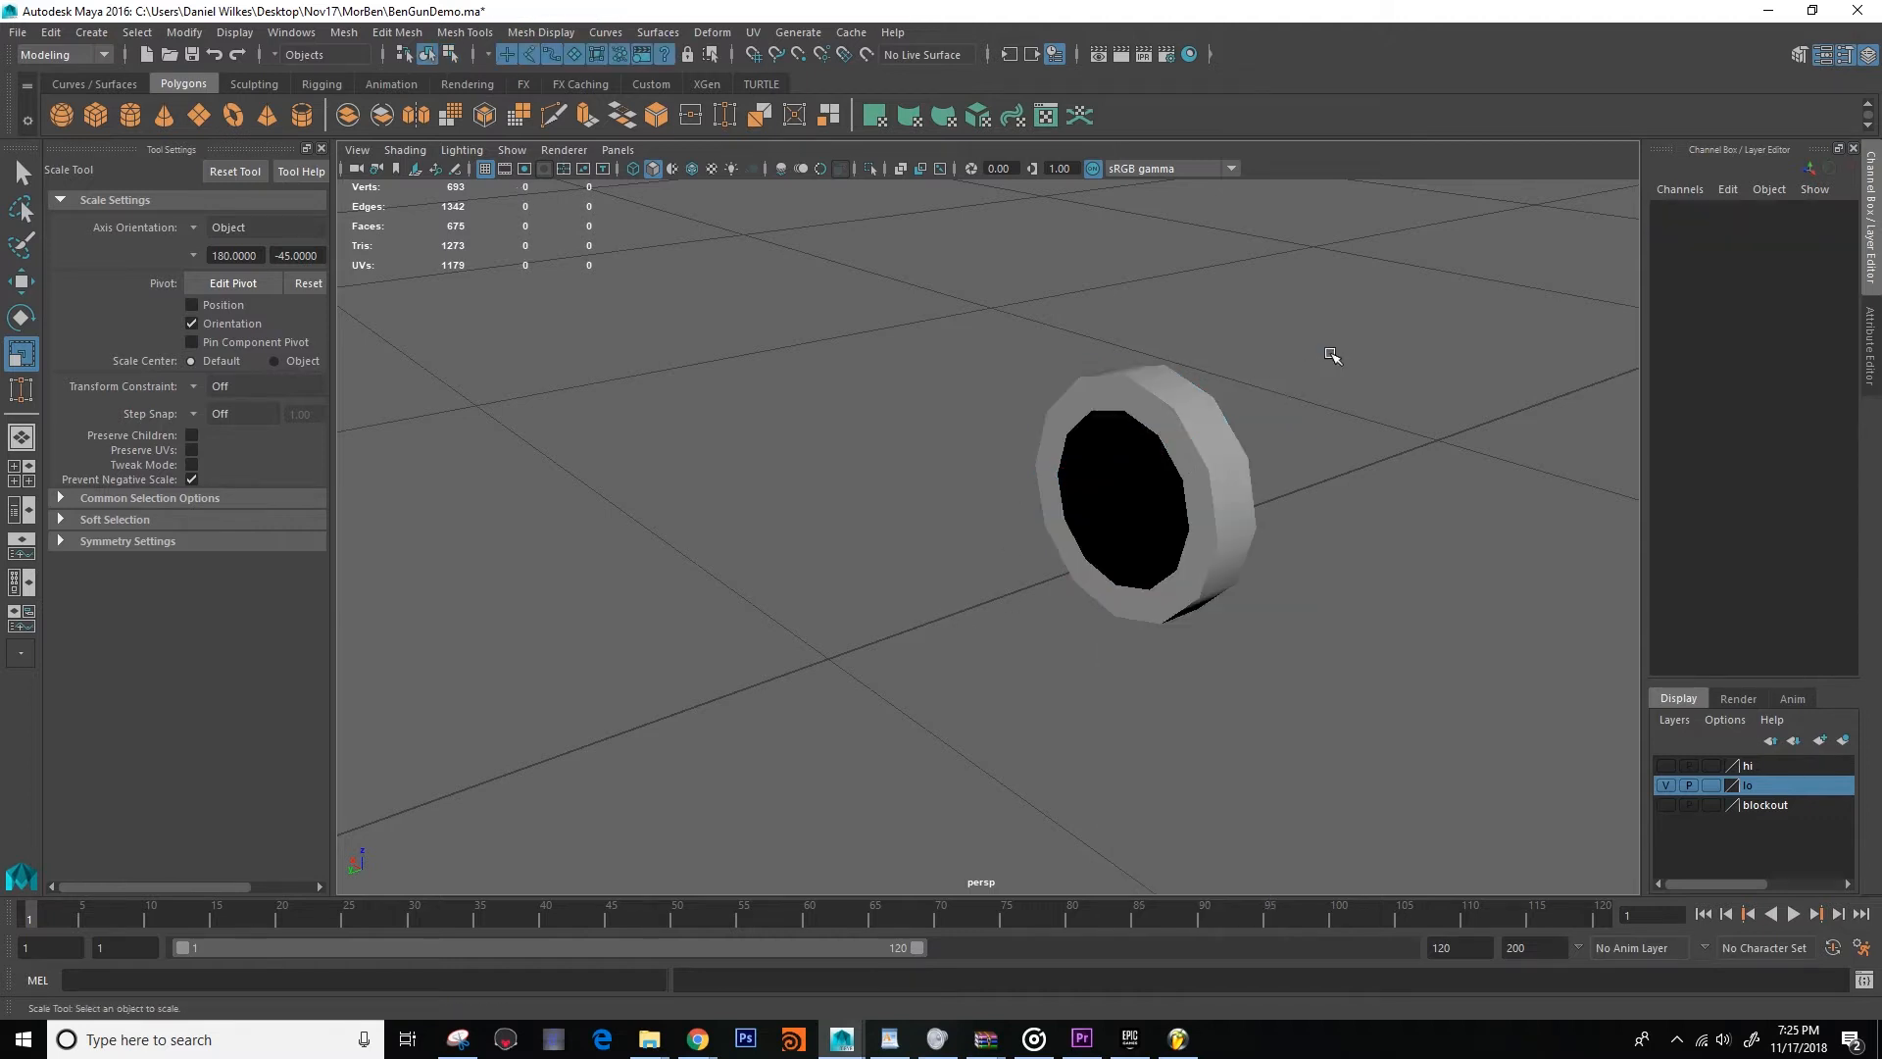
Move the wheel back against the gun's side, to Translate Y 0.
left_click(1215, 496)
mouse_move(1215, 496)
left_mouse_down("alt")
mouse_move(1079, 522)
mouse_move(1200, 526)
left_mouse_up("alt")
key("w")
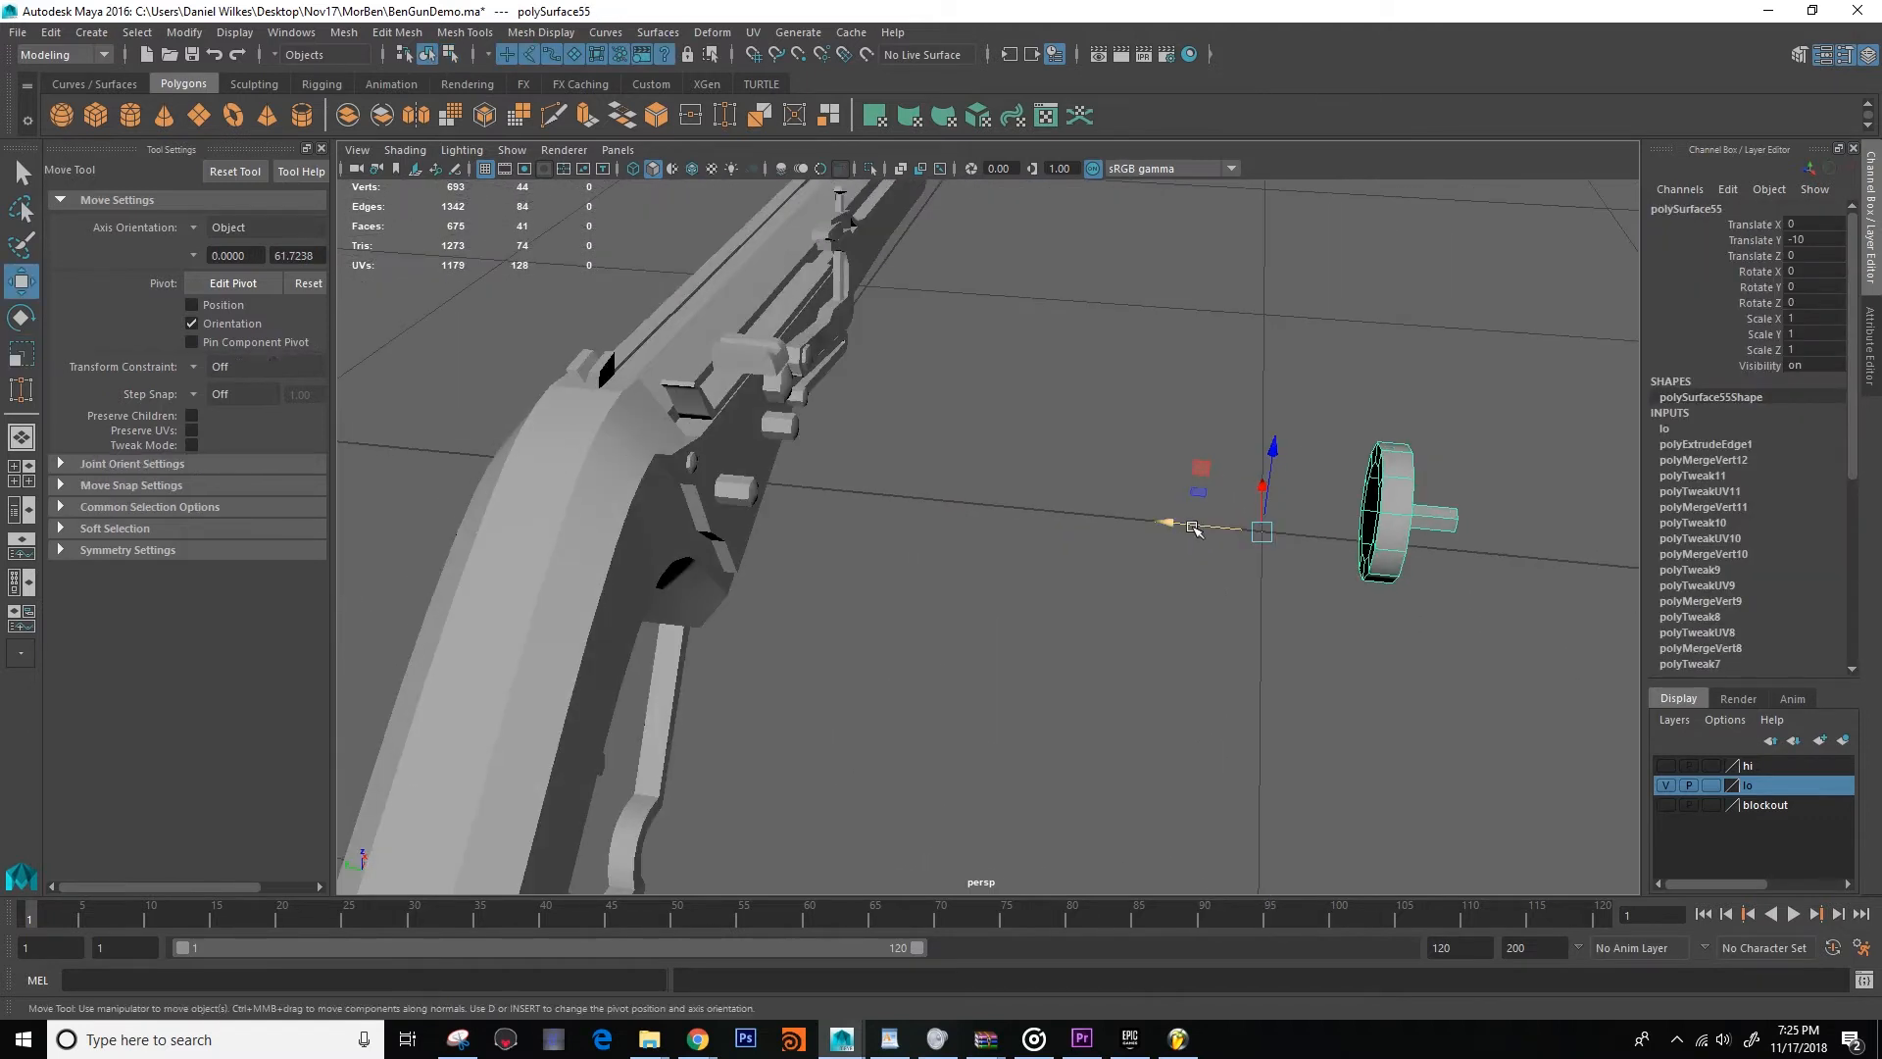
left_click_drag(892, 555, 1086, 310, "alt")
left_click(1168, 588)
left_click(1085, 589)
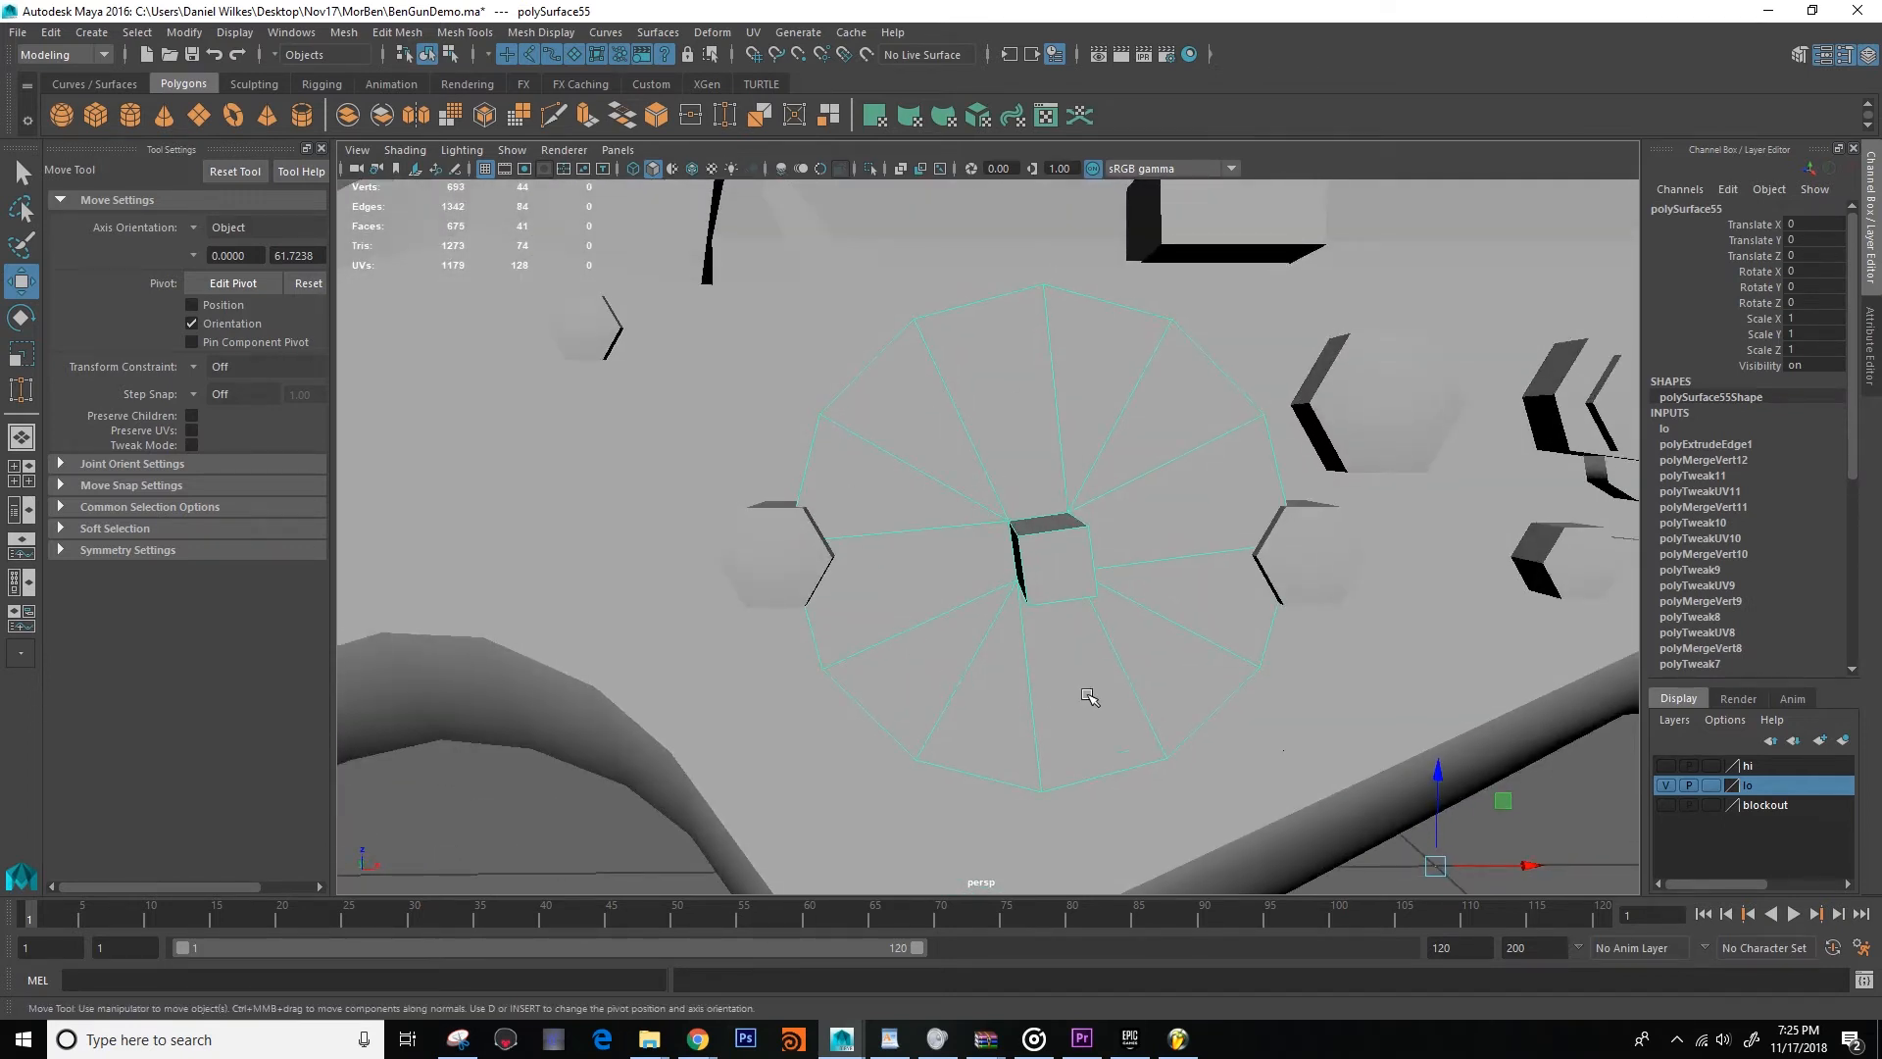
left_click_drag(1088, 696, 1111, 686, "alt")
left_click_drag(1321, 449, 1062, 619, "alt")
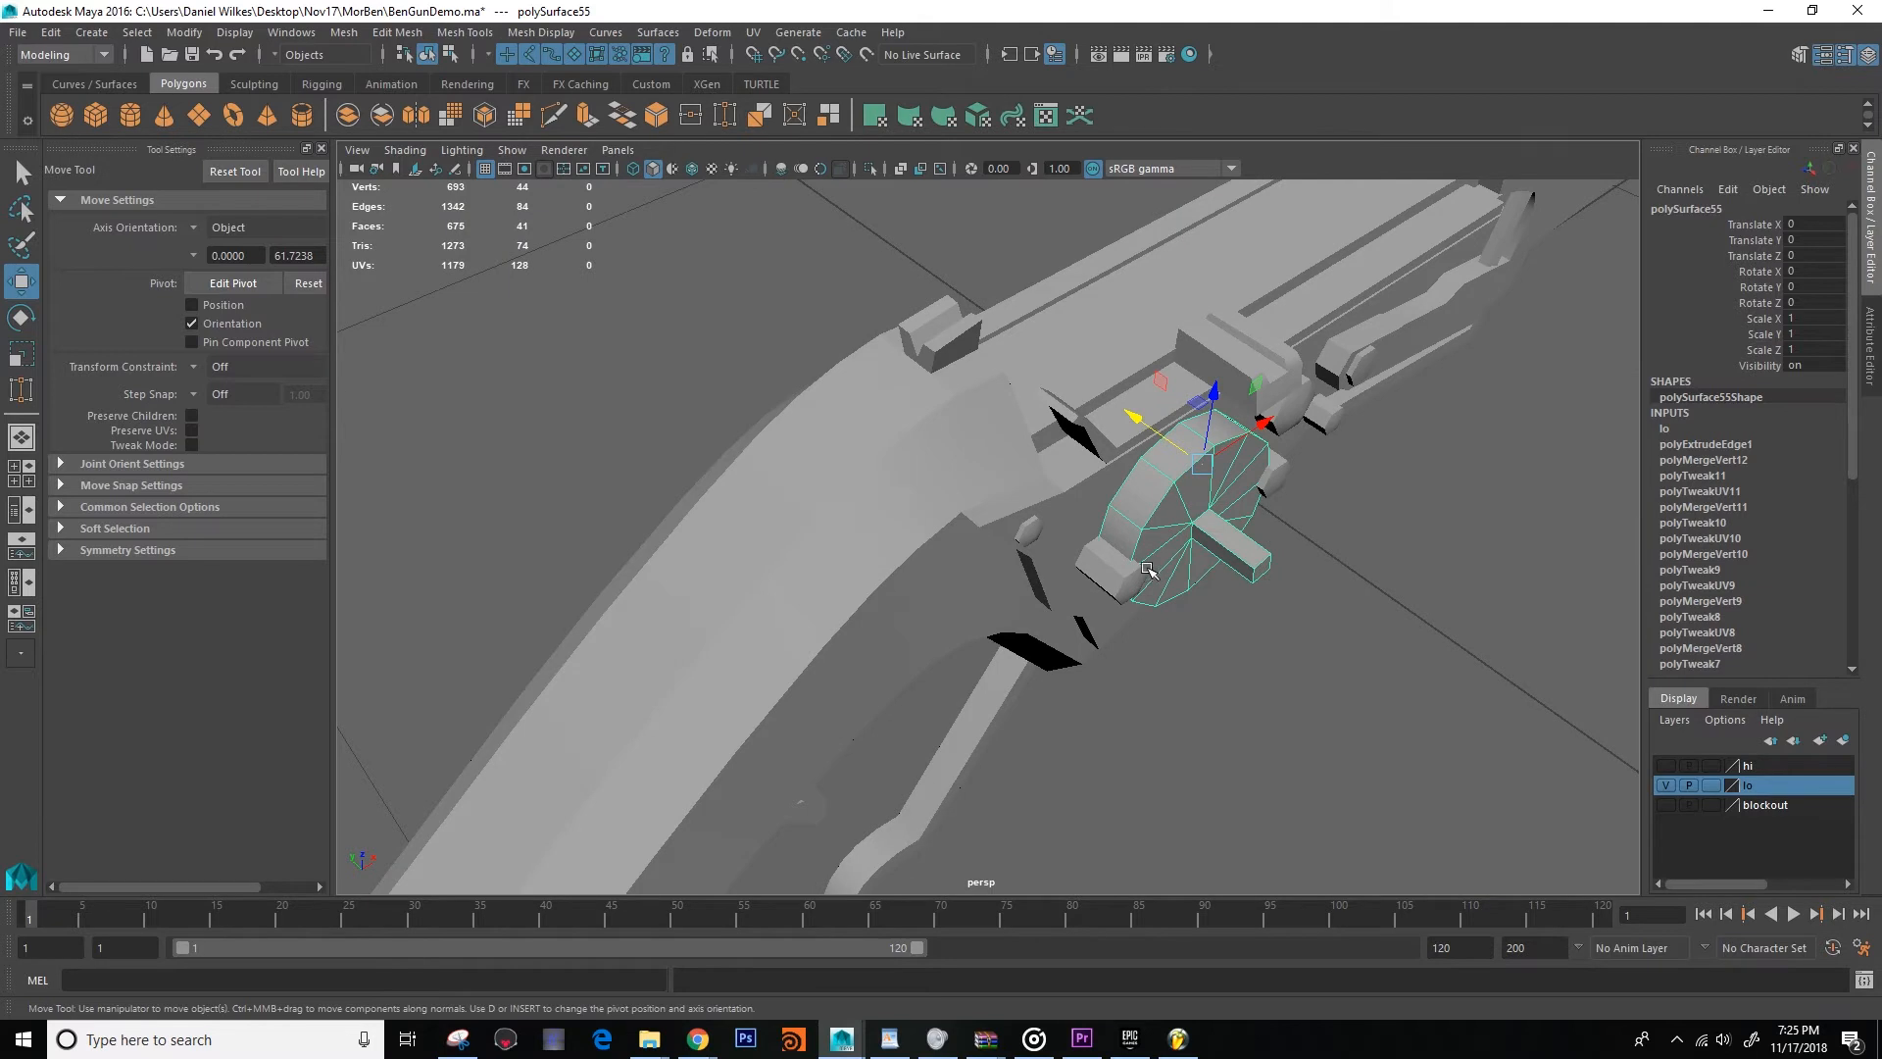
left_click_drag(1159, 660, 1076, 538, "alt")
Target weld the surplus vertices at the base of the raised sight on the front of the low-poly barrel.
left_click(891, 332)
left_click_drag(891, 332, 742, 414, "alt")
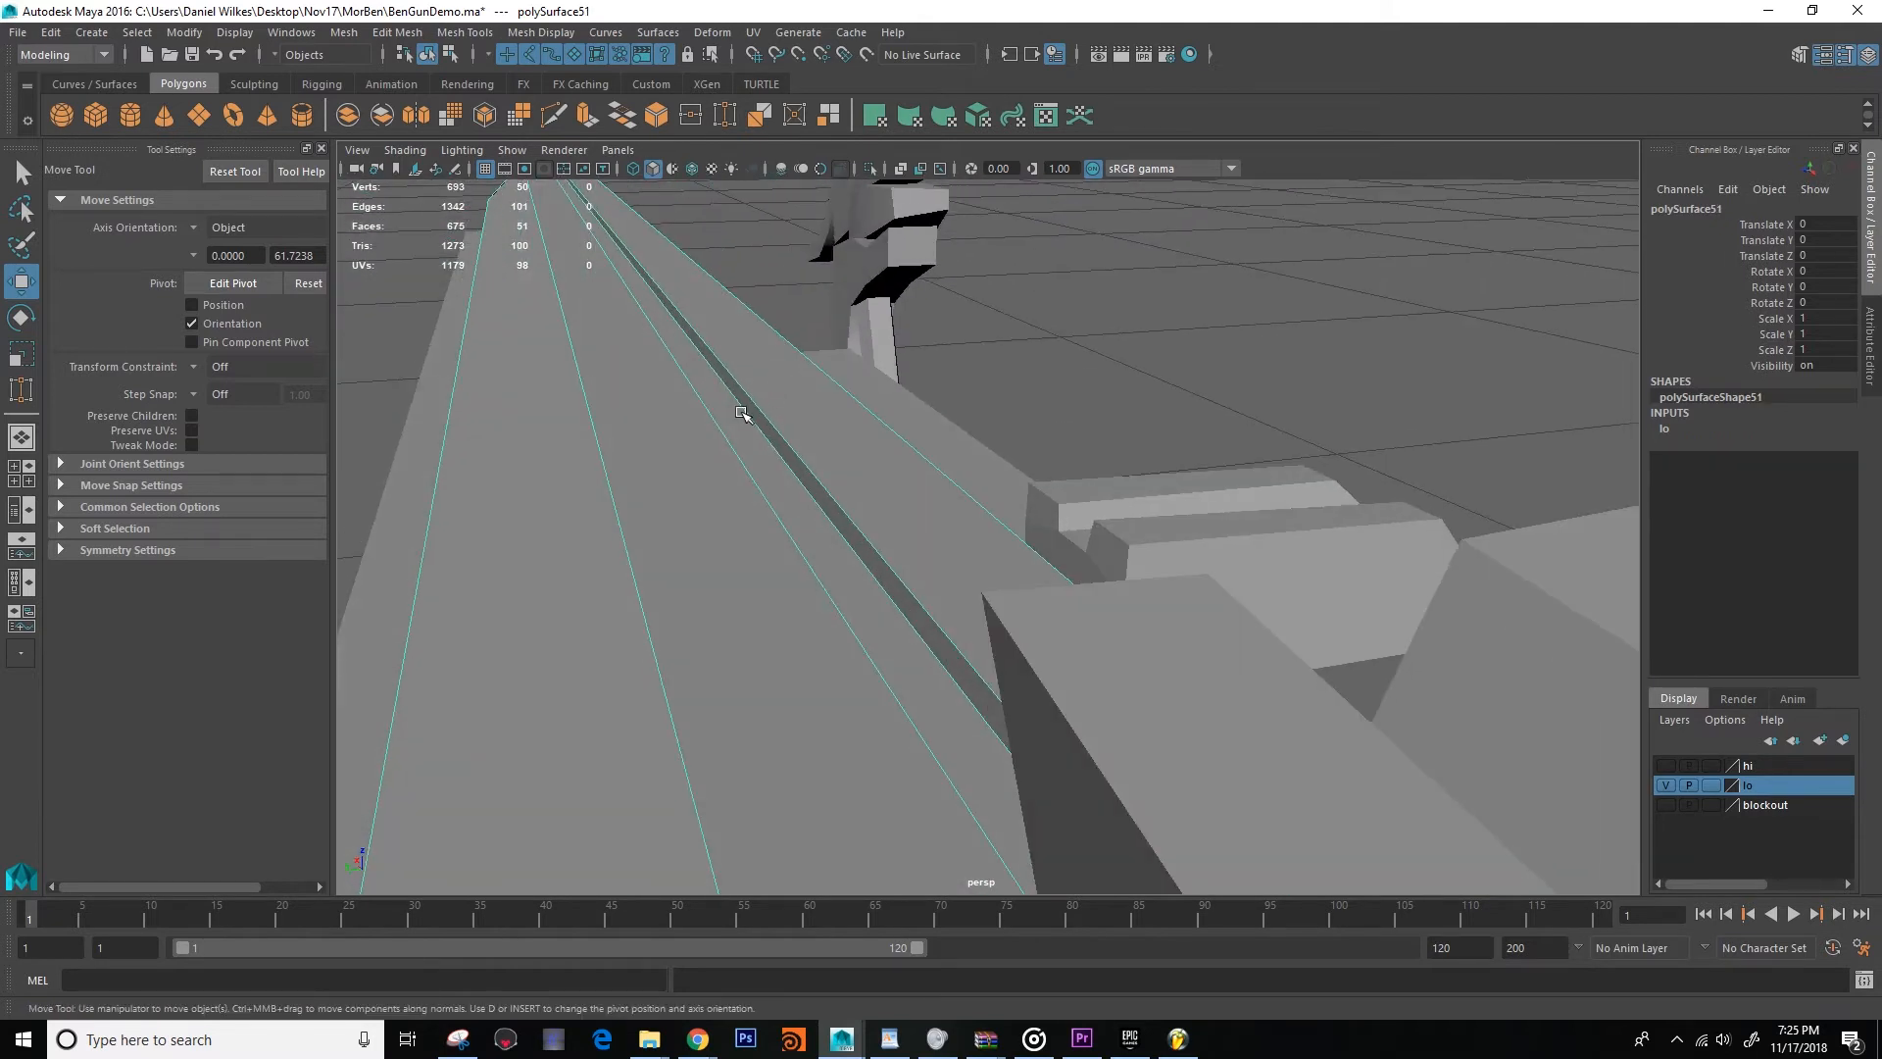
left_click_drag(638, 245, 978, 507, "alt")
left_click_drag(1026, 438, 820, 457, "alt")
left_click(719, 123)
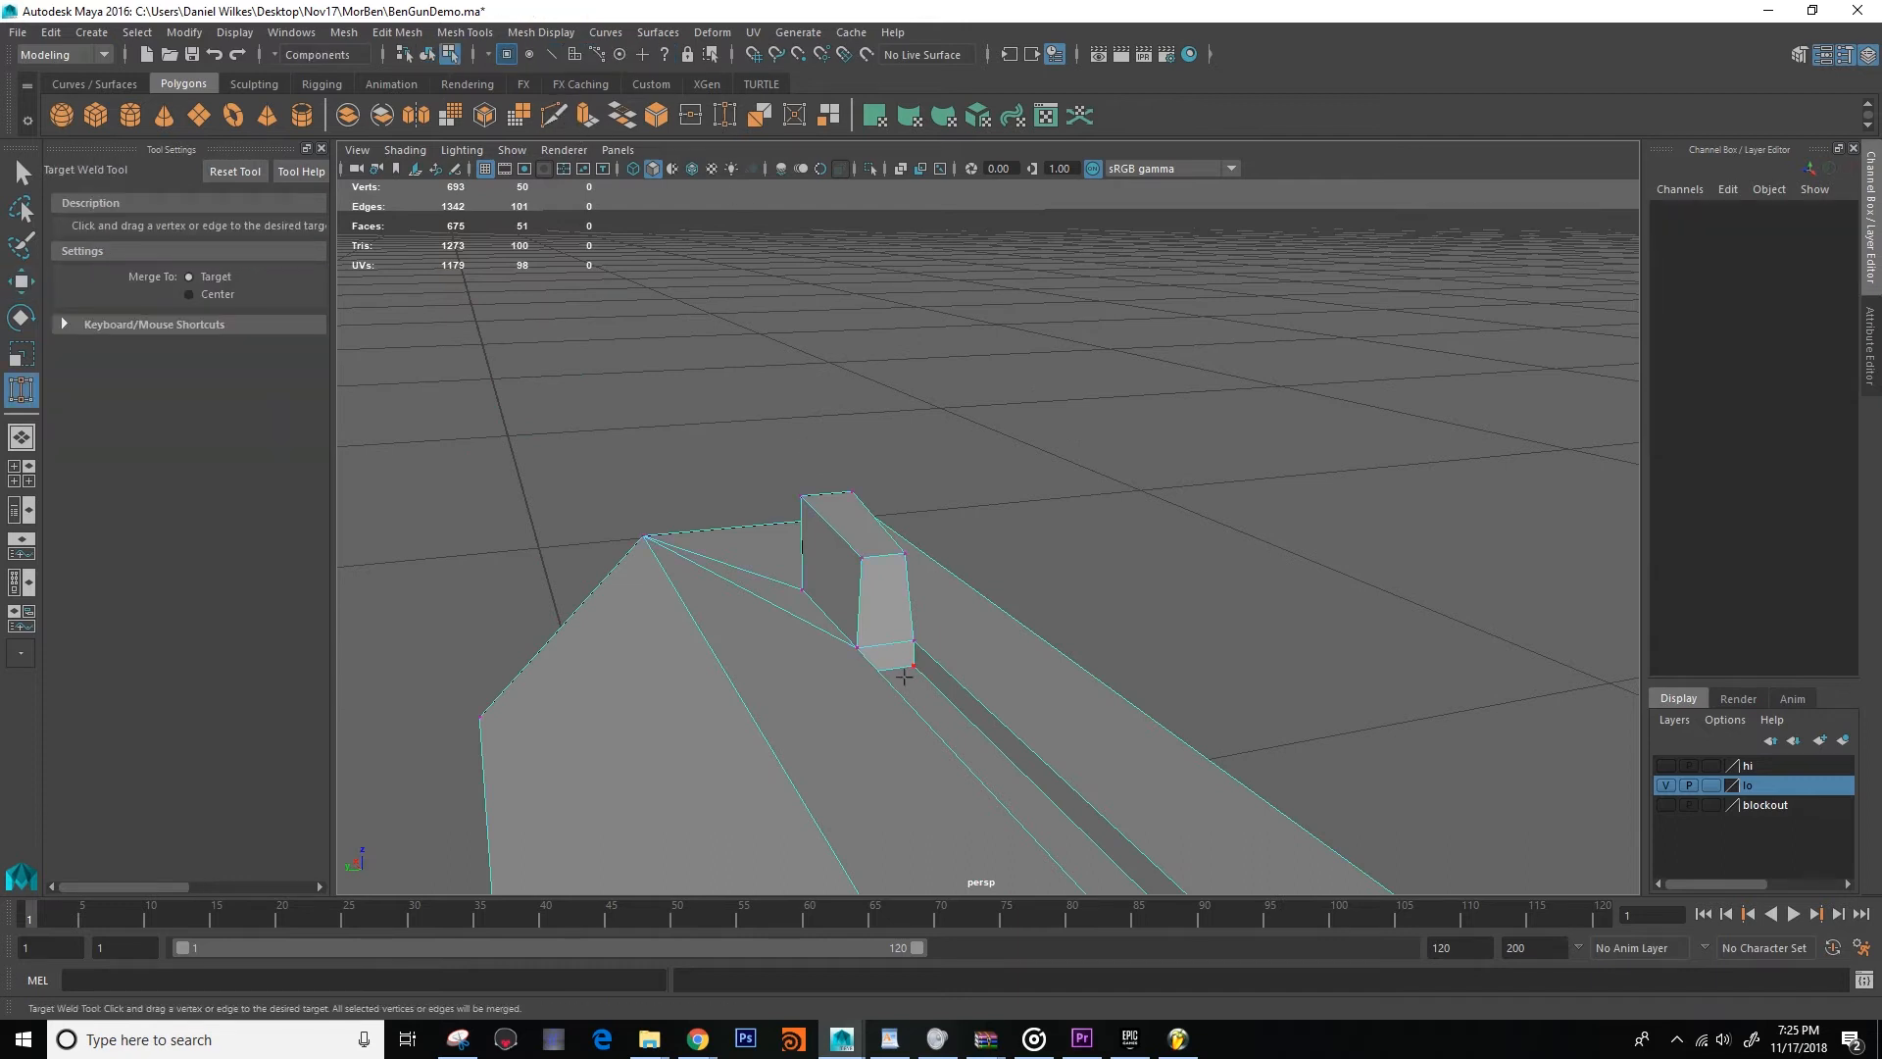
left_click_drag(914, 644, 914, 644)
mouse_move(915, 644)
left_mouse_down("alt")
mouse_move(966, 651)
mouse_move(512, 583)
mouse_move(809, 643)
mouse_move(356, 862)
mouse_move(651, 445)
mouse_move(1260, 487)
mouse_move(1143, 530)
mouse_move(873, 525)
left_mouse_up("alt")
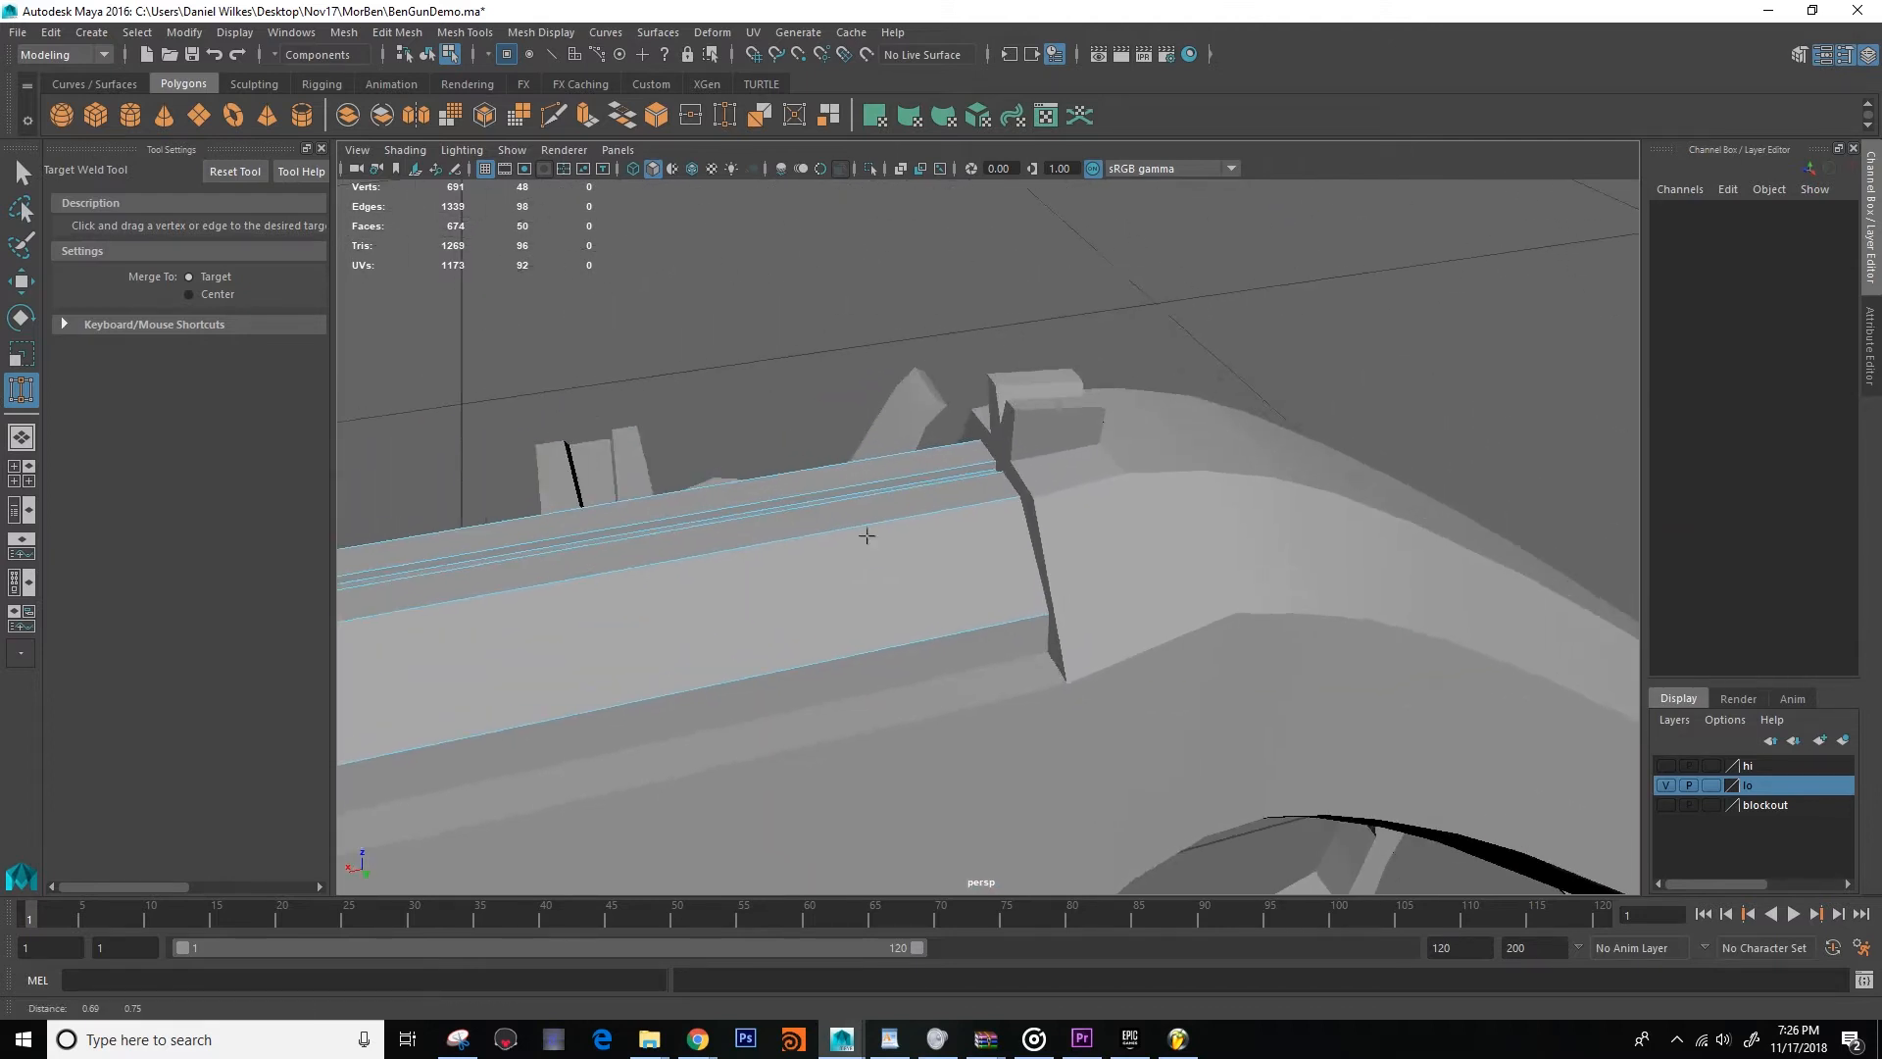
Weld the surplus groove vertices at the barrel's rear end onto the neighbouring vertices, checking them in wireframe.
key("4")
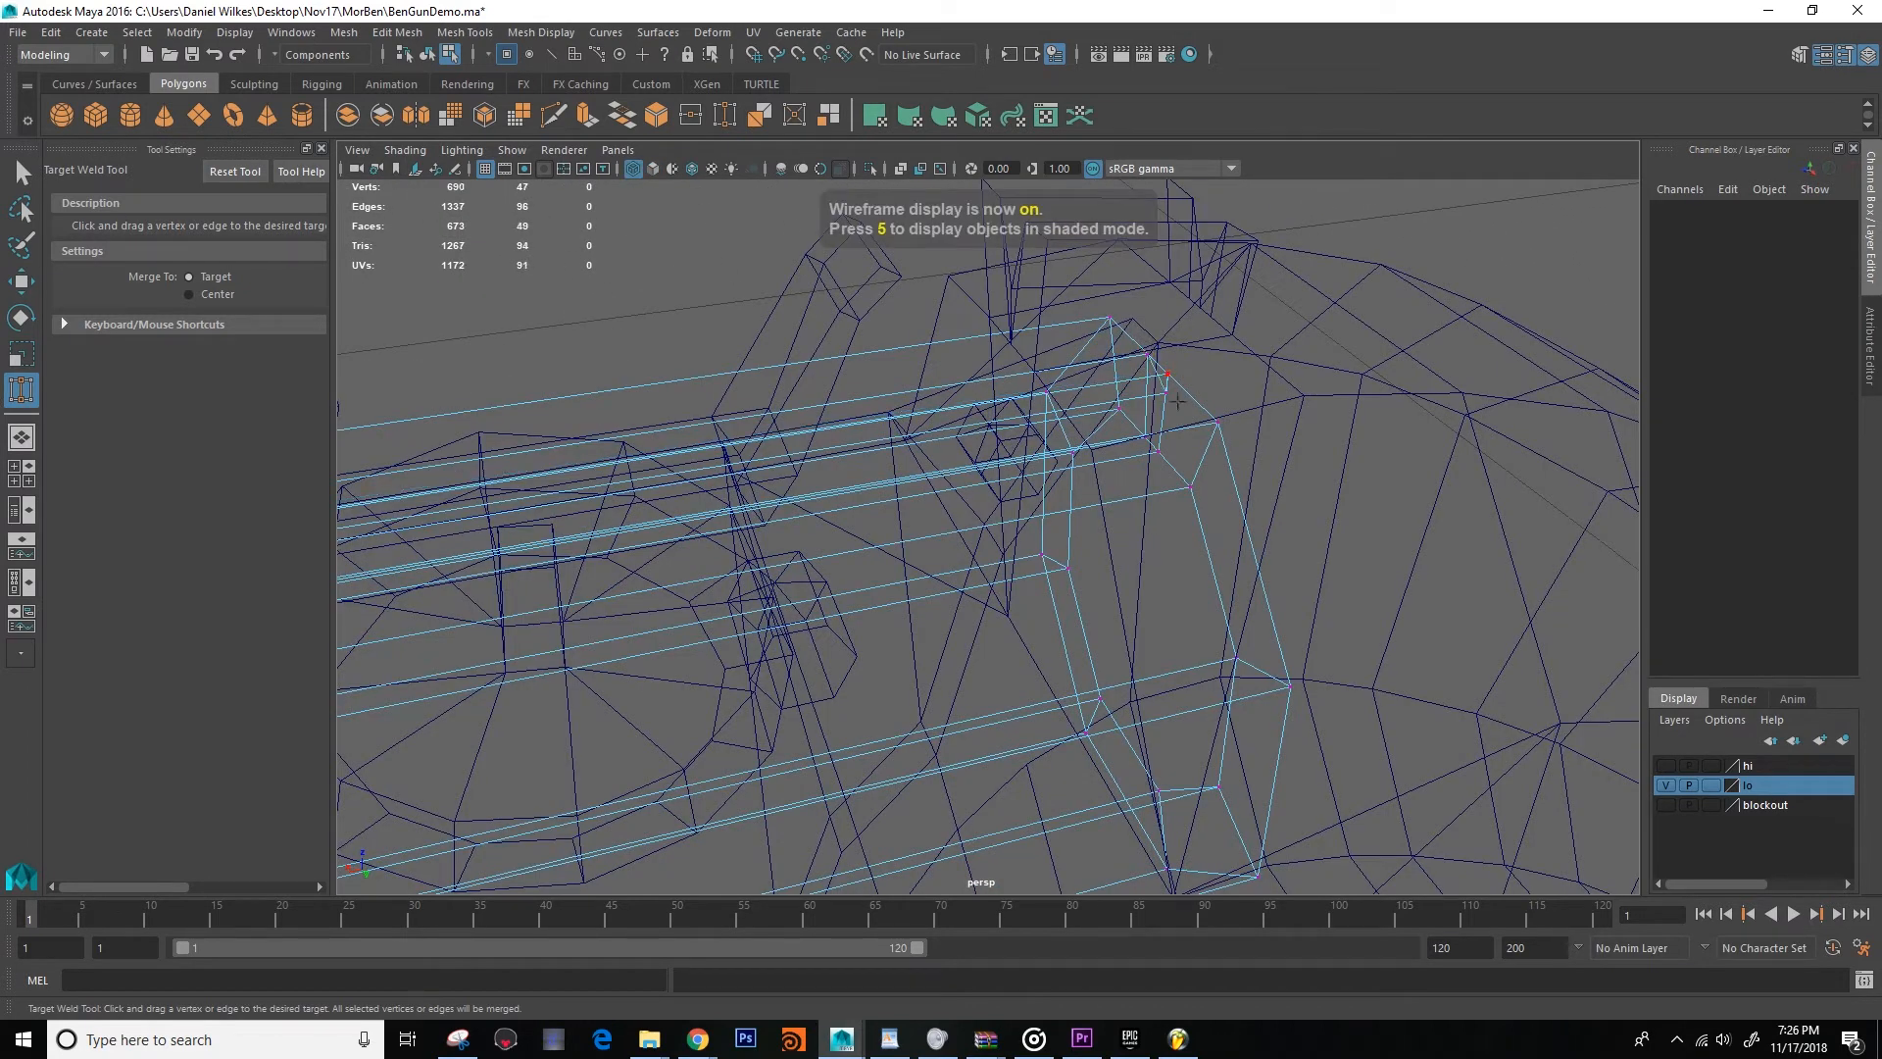
key("5")
mouse_move(1169, 374)
left_mouse_down("alt")
mouse_move(1186, 454)
mouse_move(1244, 450)
mouse_move(1100, 493)
left_mouse_up("alt")
key("4")
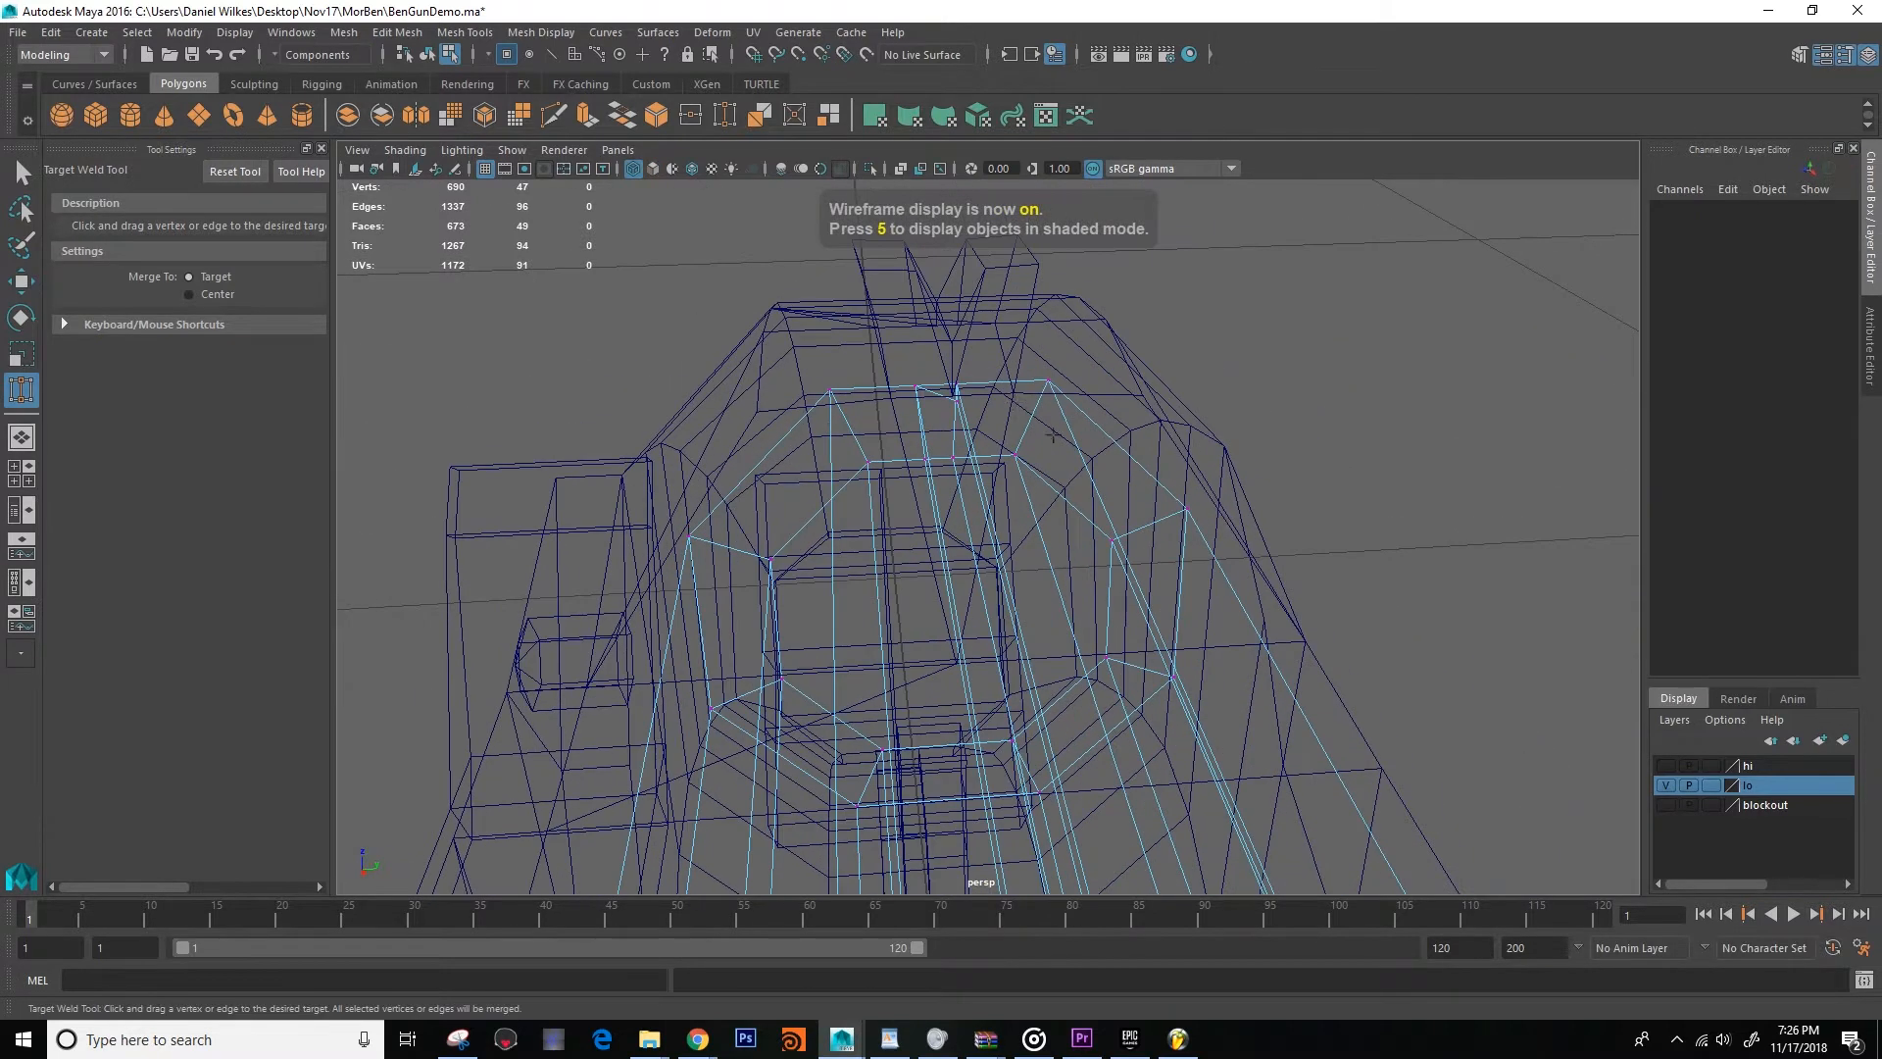
mouse_move(956, 371)
left_mouse_down("alt")
mouse_move(954, 403)
mouse_move(888, 405)
mouse_move(1084, 521)
left_mouse_up("alt")
key("5")
key("w")
Select the ring of ten hidden faces at the barrel's rear end and delete them.
right_click_drag(1084, 521, 1126, 535)
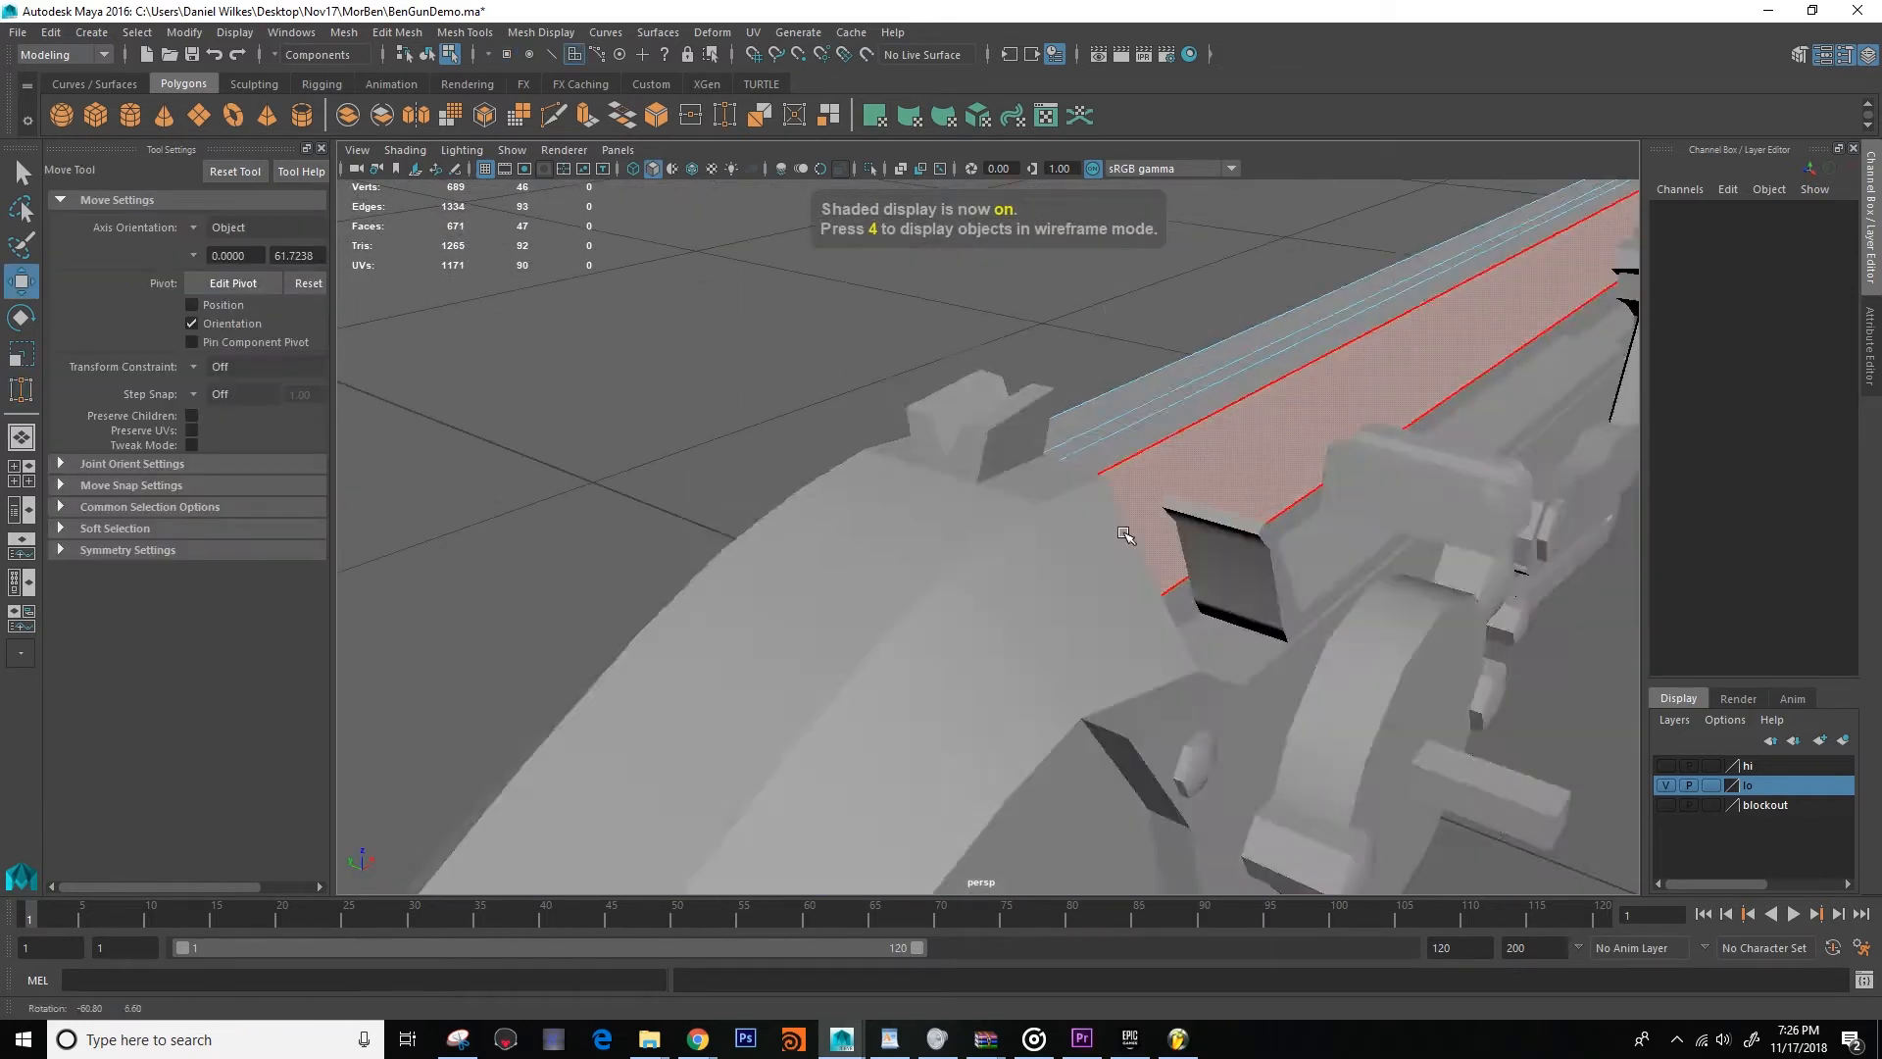
key("4")
left_click(983, 534)
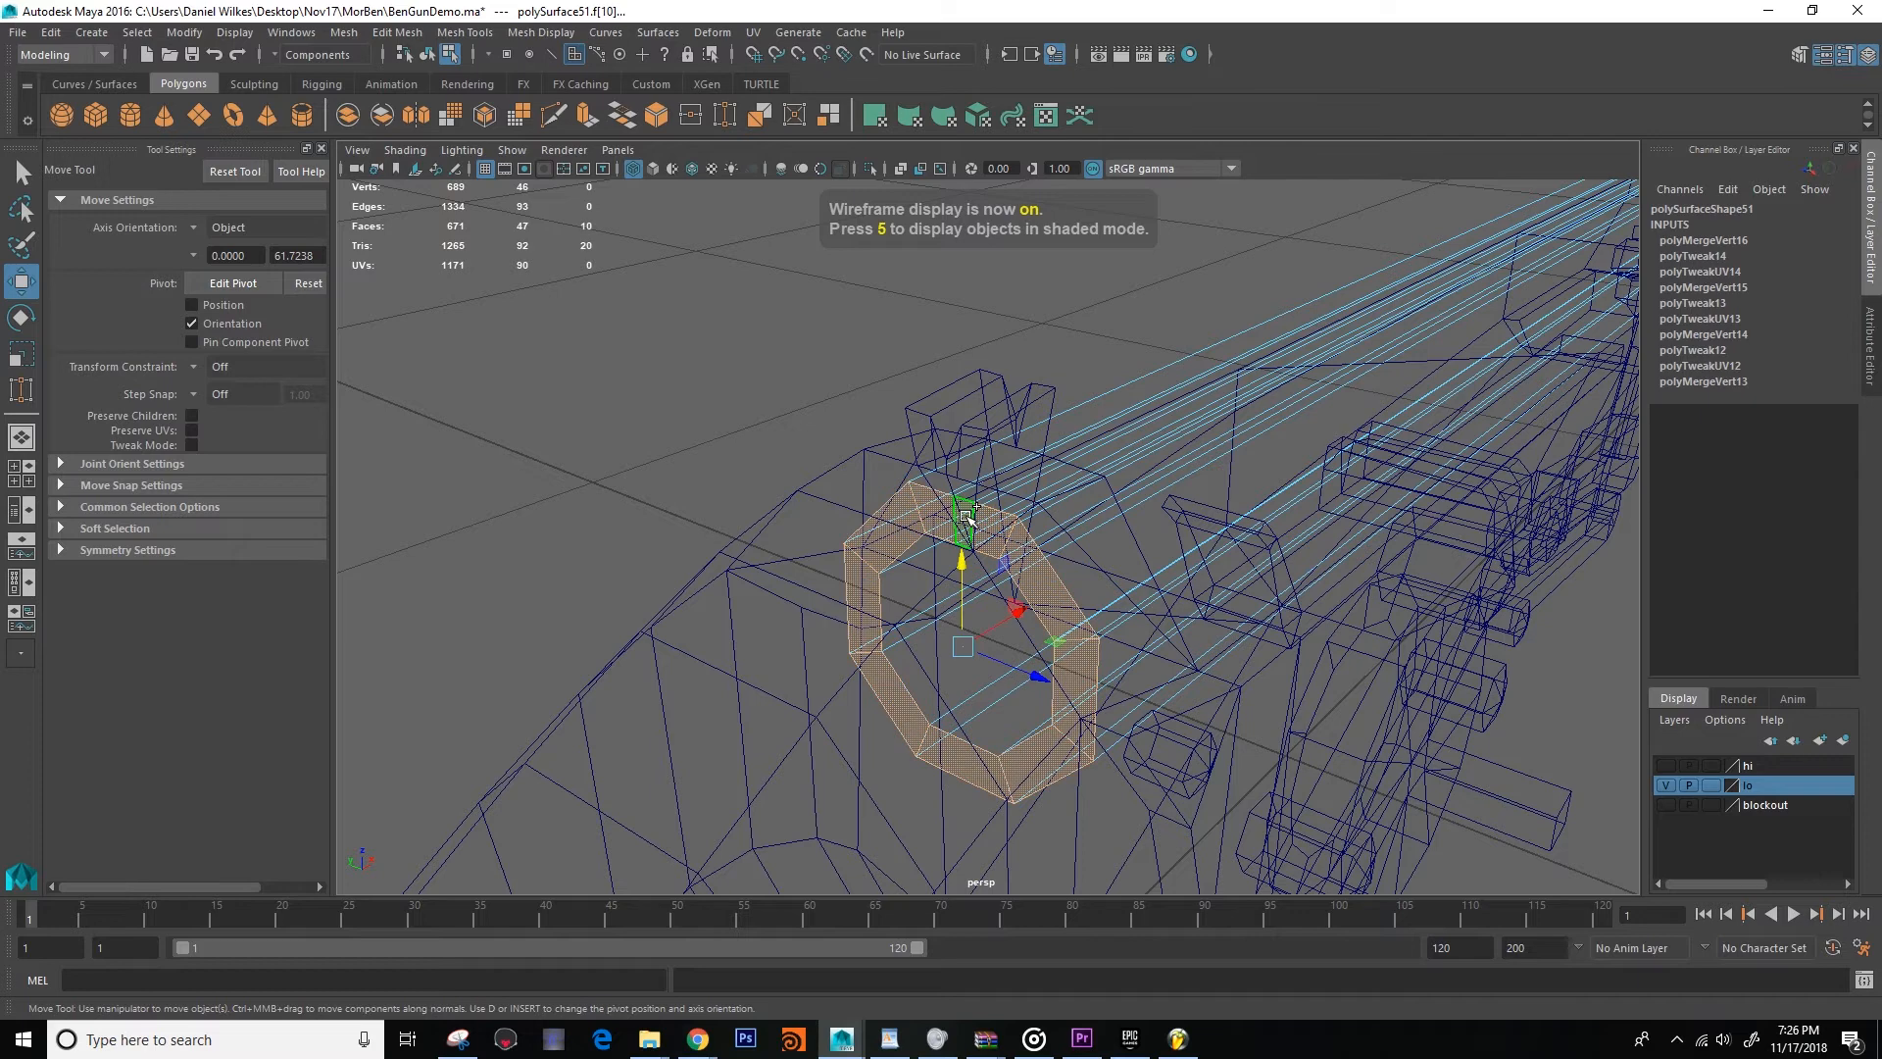
mouse_move(955, 544)
left_mouse_down("alt")
mouse_move(932, 562)
mouse_move(1022, 589)
mouse_move(1054, 574)
mouse_move(1068, 530)
left_mouse_up("alt")
key("Delete")
Examine the edge loops of the low-poly stock around the grip and underside.
key("5")
right_click_drag(1068, 529, 1142, 538)
mouse_move(1142, 539)
left_mouse_down("alt")
mouse_move(1191, 523)
mouse_move(1134, 425)
mouse_move(912, 423)
mouse_move(1009, 495)
mouse_move(1025, 588)
mouse_move(967, 651)
mouse_move(1085, 588)
mouse_move(960, 588)
mouse_move(782, 509)
left_mouse_up("alt")
left_click(811, 453)
right_click_drag(814, 451, 821, 404)
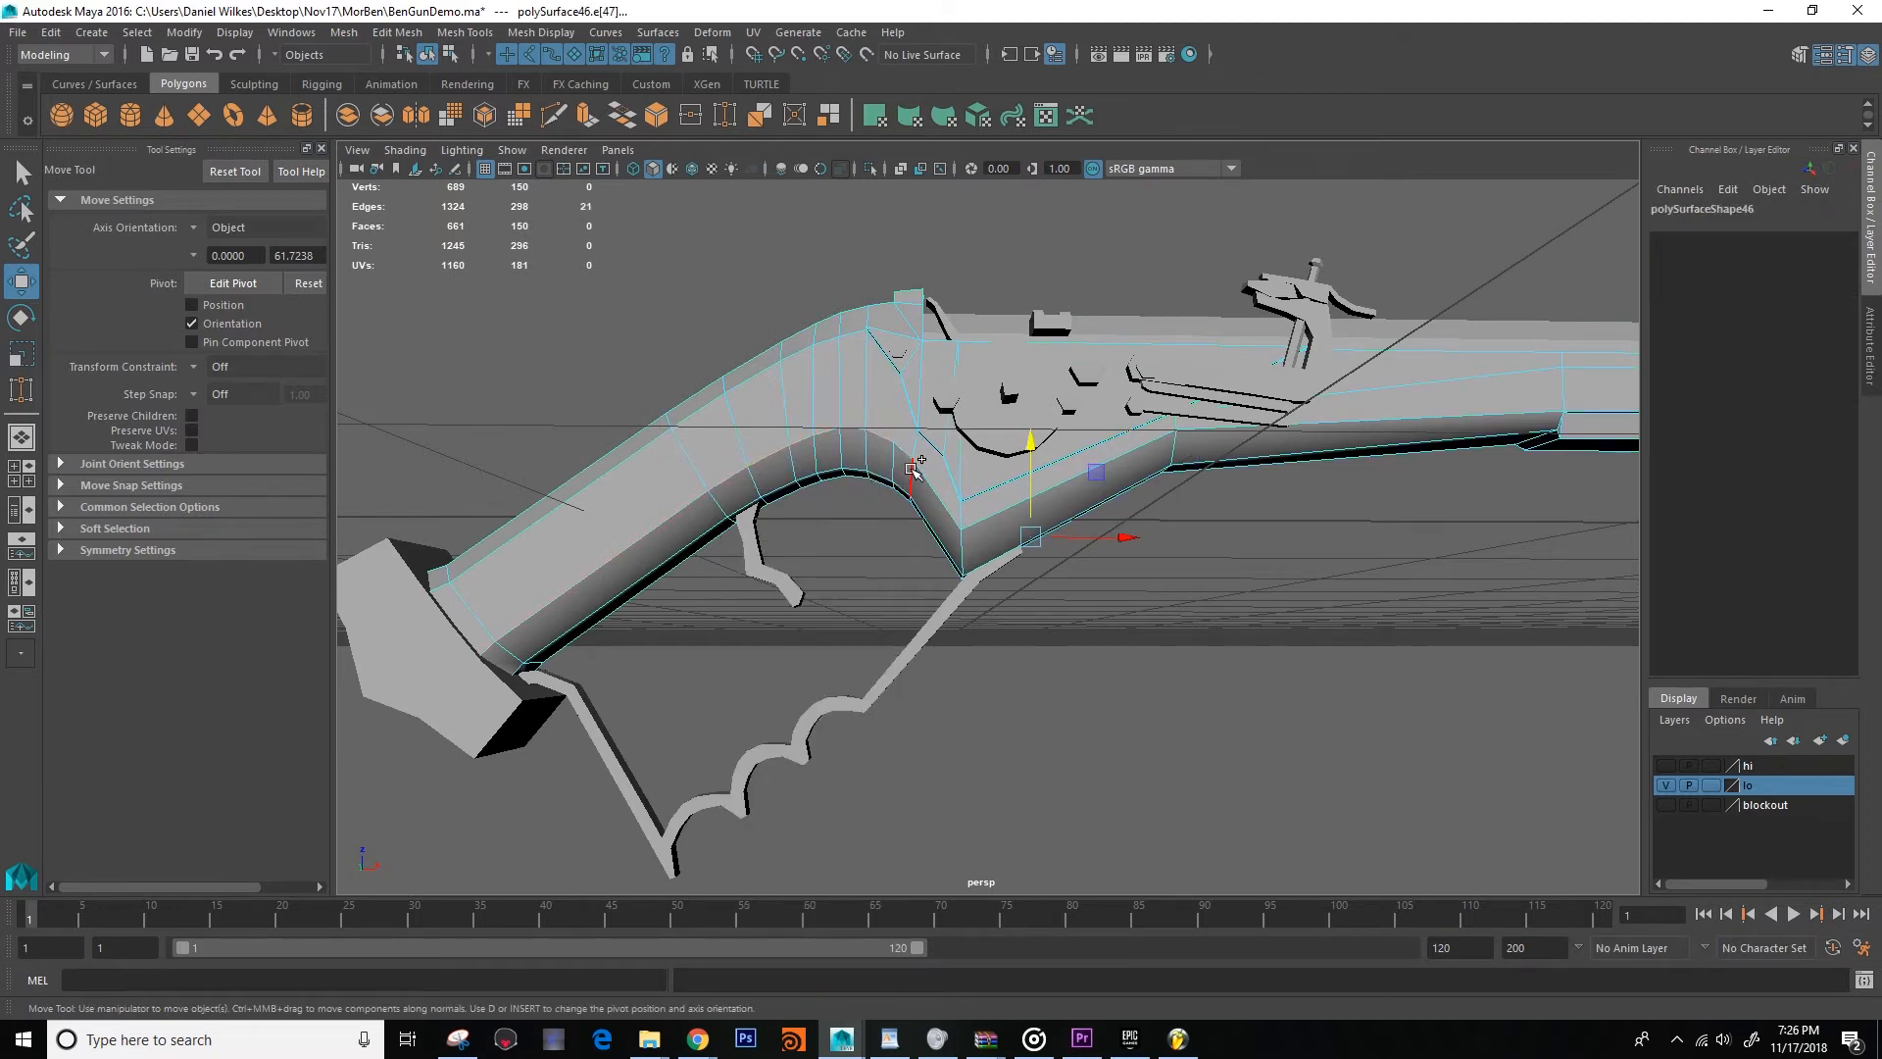
left_click_drag(880, 545, 975, 445, "alt")
left_click(1114, 462)
scroll(929, 567, "up", 5)
scroll(1076, 525, "down", 5)
Show the hi layer and move the two lower tip vertices of the low-poly trigger guard to fit the high-poly guard.
left_click(1667, 770)
left_click_drag(1079, 510, 927, 549, "alt")
middle_click_drag(927, 549, 941, 500, "alt")
right_click_drag(941, 500, 1068, 437, "alt")
middle_click_drag(1068, 437, 919, 508, "alt")
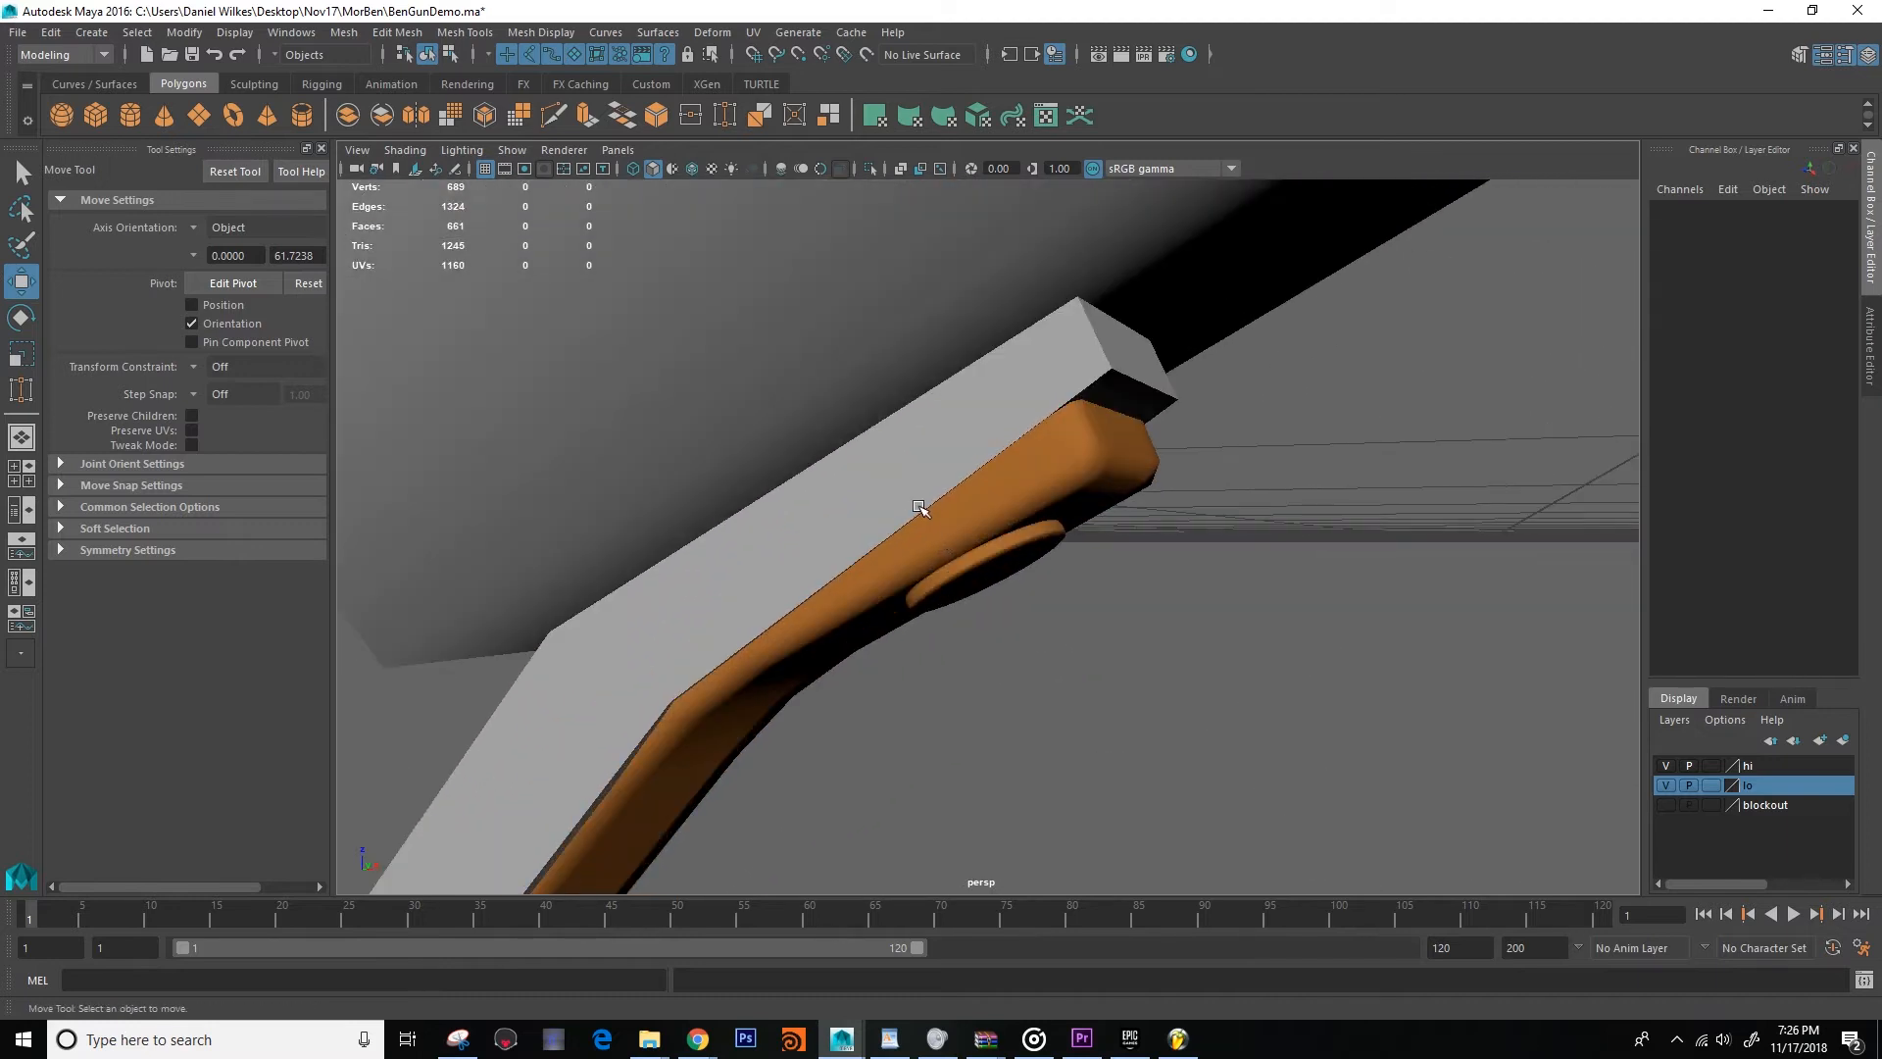
left_click(913, 490)
right_click_drag(1112, 368, 1009, 369)
left_click_drag(966, 244, 1140, 369)
left_click_drag(1123, 226, 1132, 296)
key("4")
key("ctrl+z")
key("5")
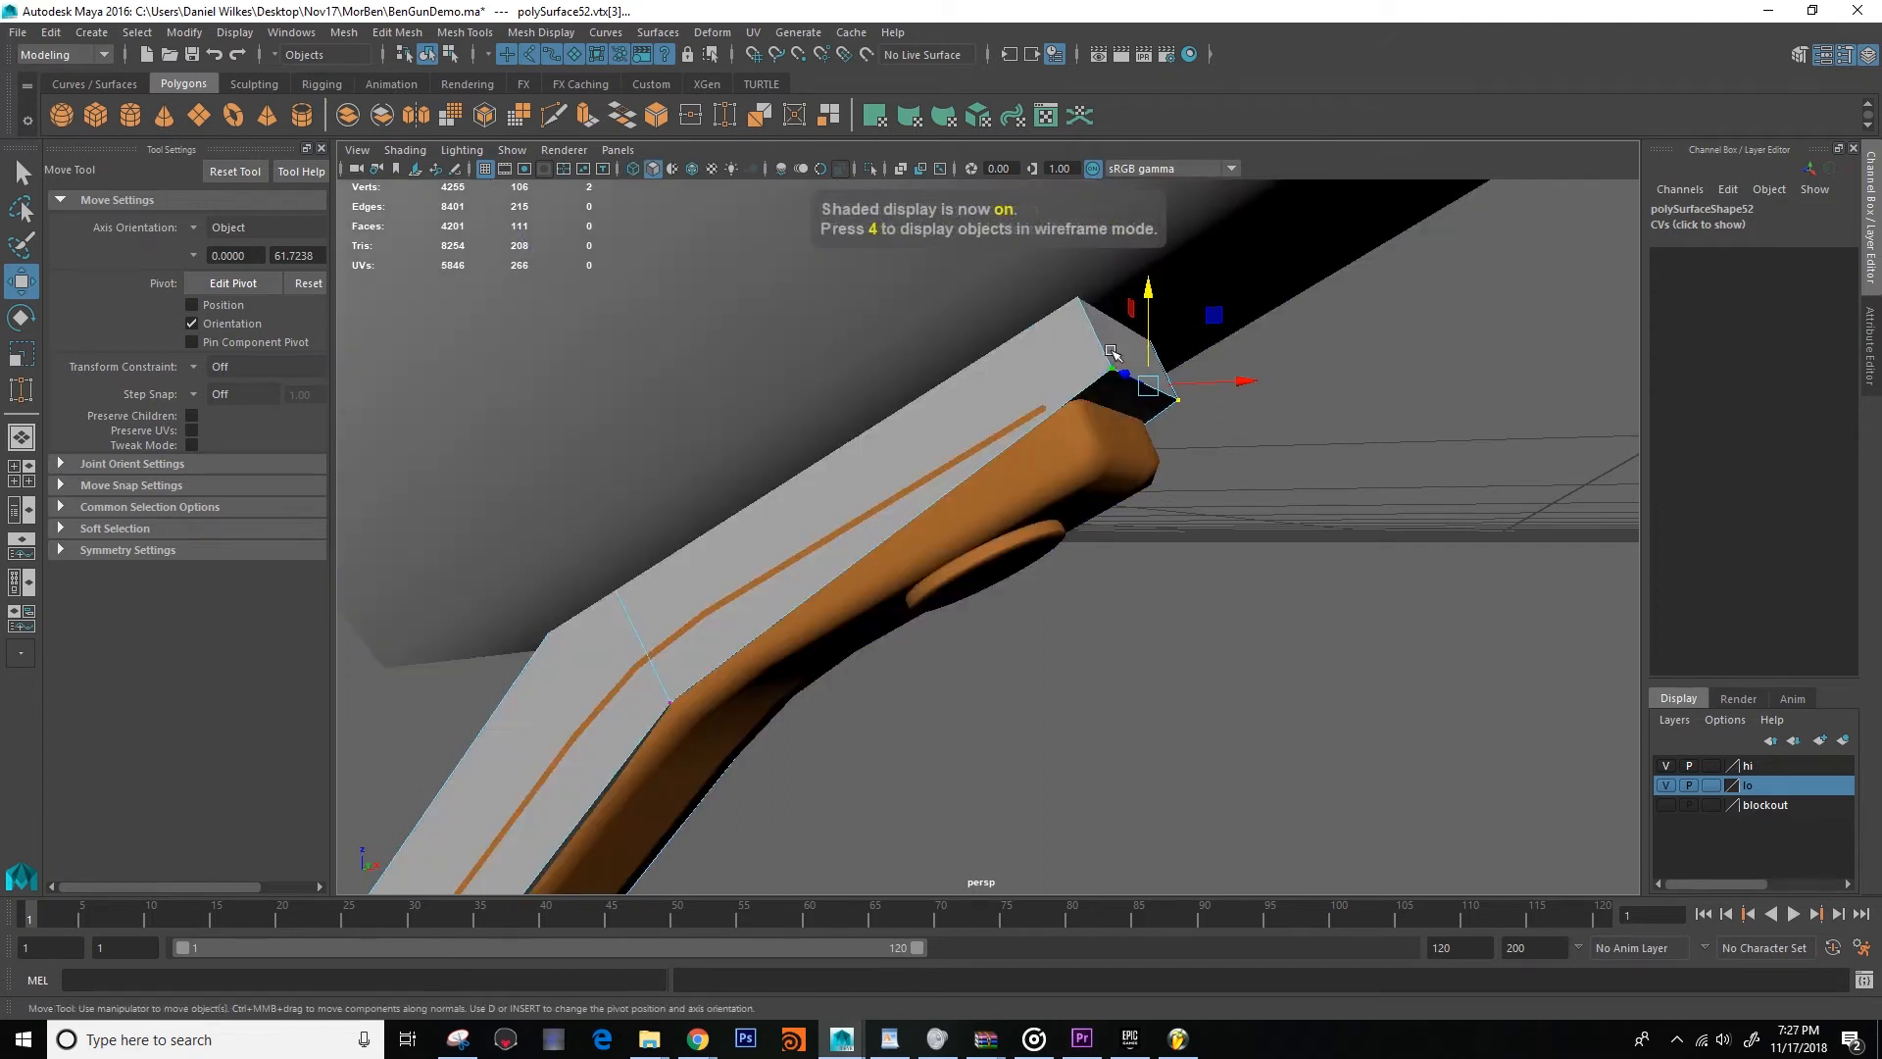
left_click_drag(1121, 217, 1133, 288)
Move the trigger guard's two upper tip vertices against the stock, and readjust the lower pair to the high-poly end.
key("4")
mouse_move(947, 268)
left_mouse_down()
mouse_move(1109, 350)
mouse_move(1098, 333)
left_mouse_up()
key("5")
left_click_drag(1075, 219, 1338, 419)
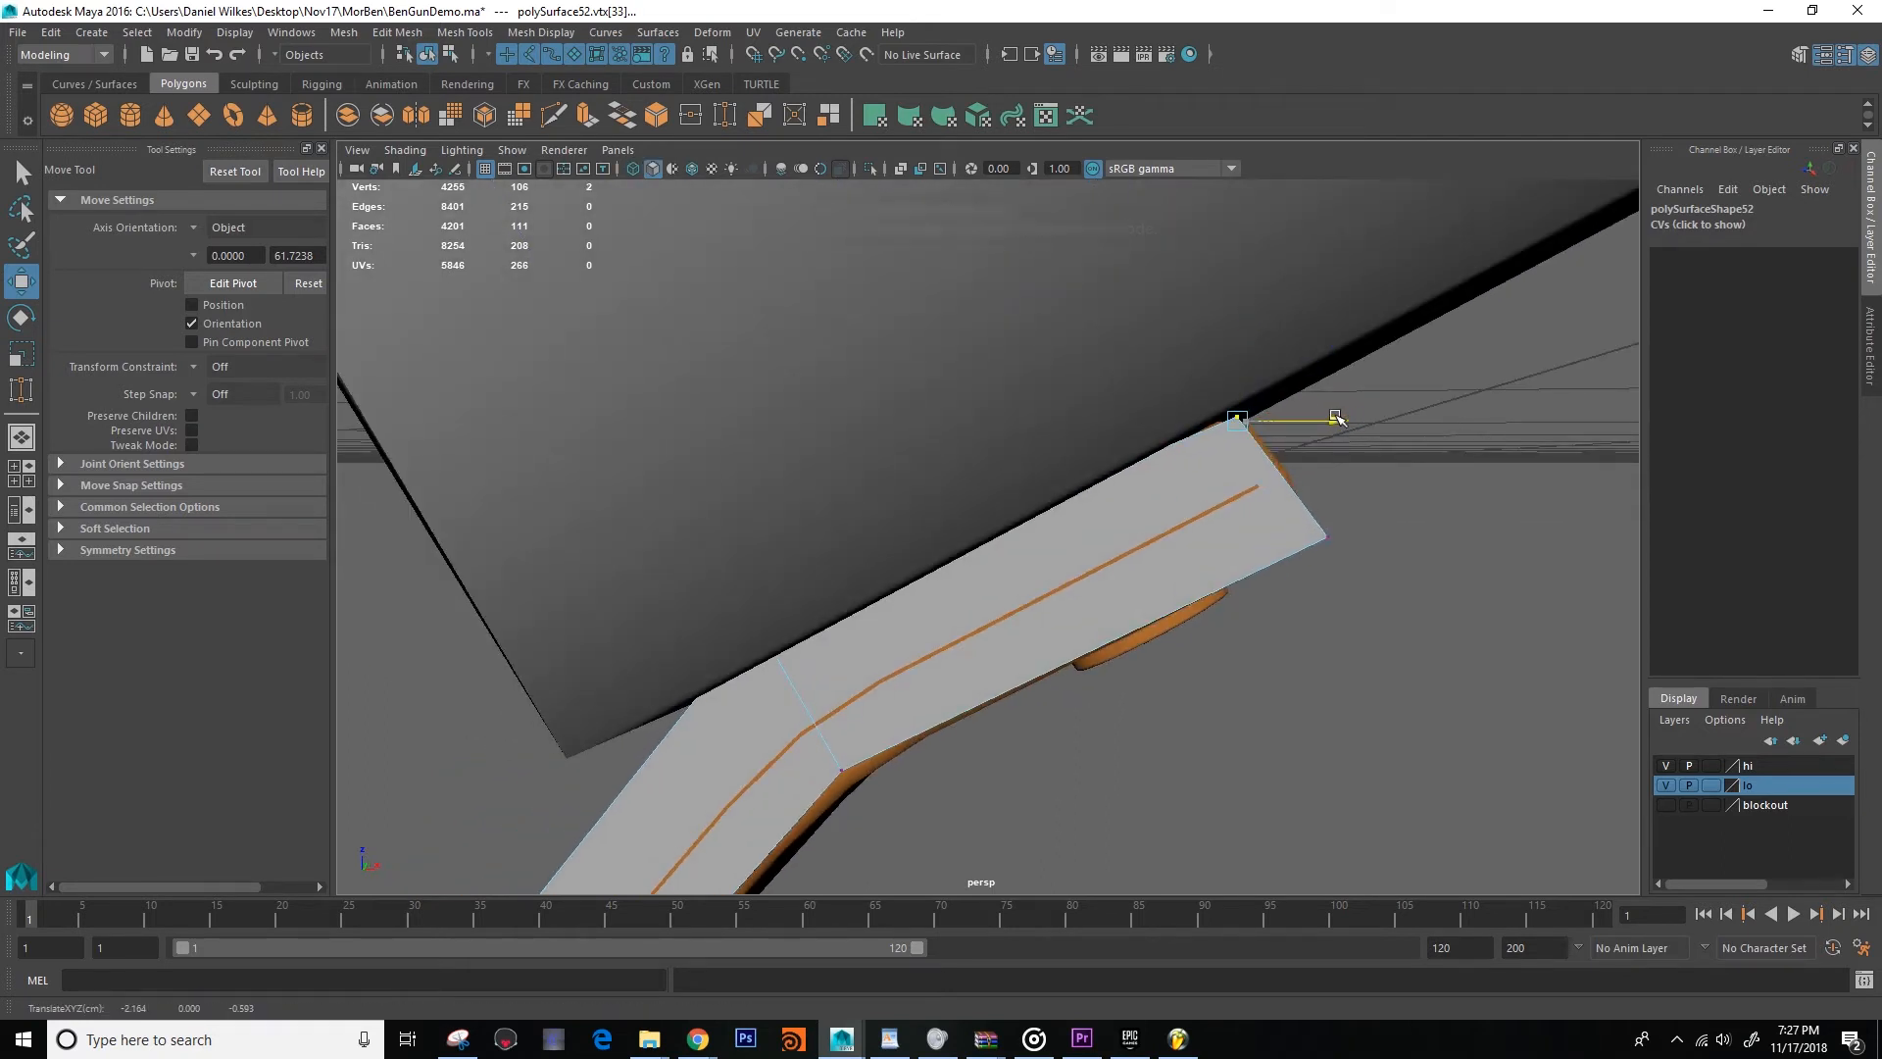
left_click_drag(1237, 325, 1248, 315)
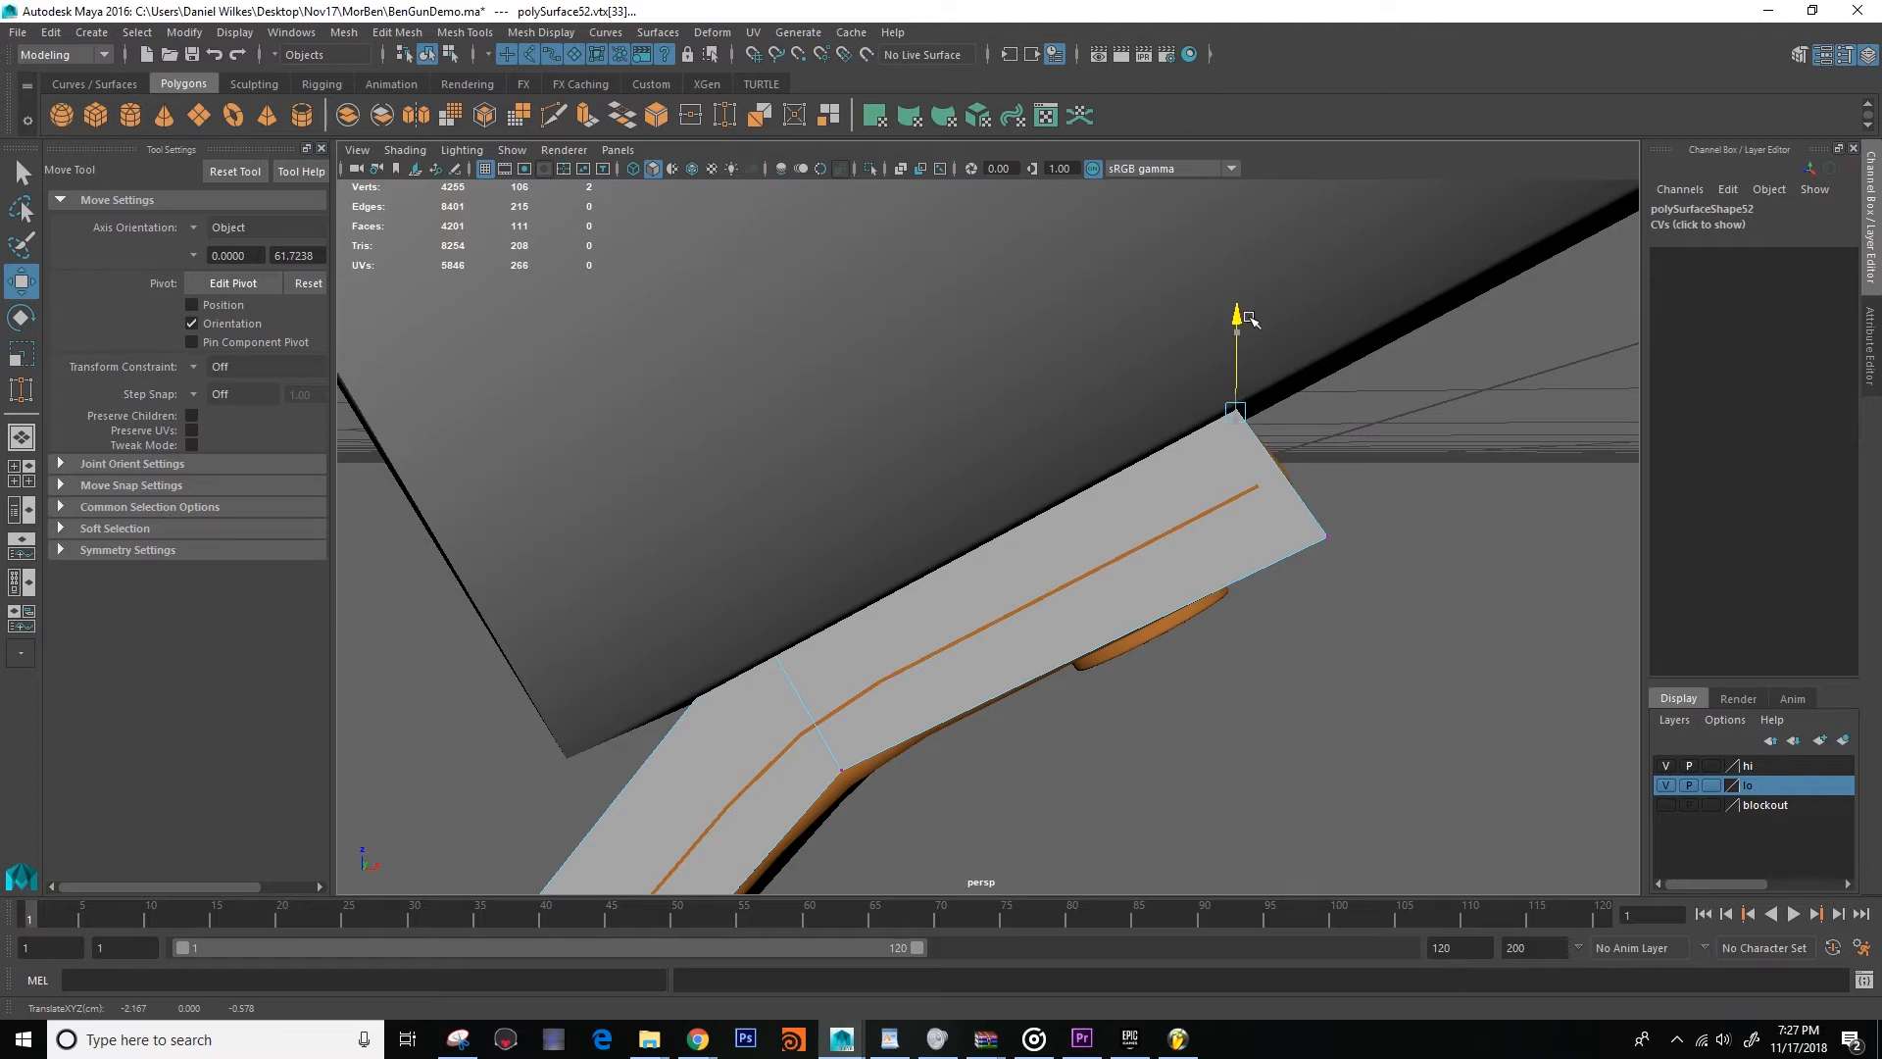
left_click_drag(1336, 419, 980, 573, "alt")
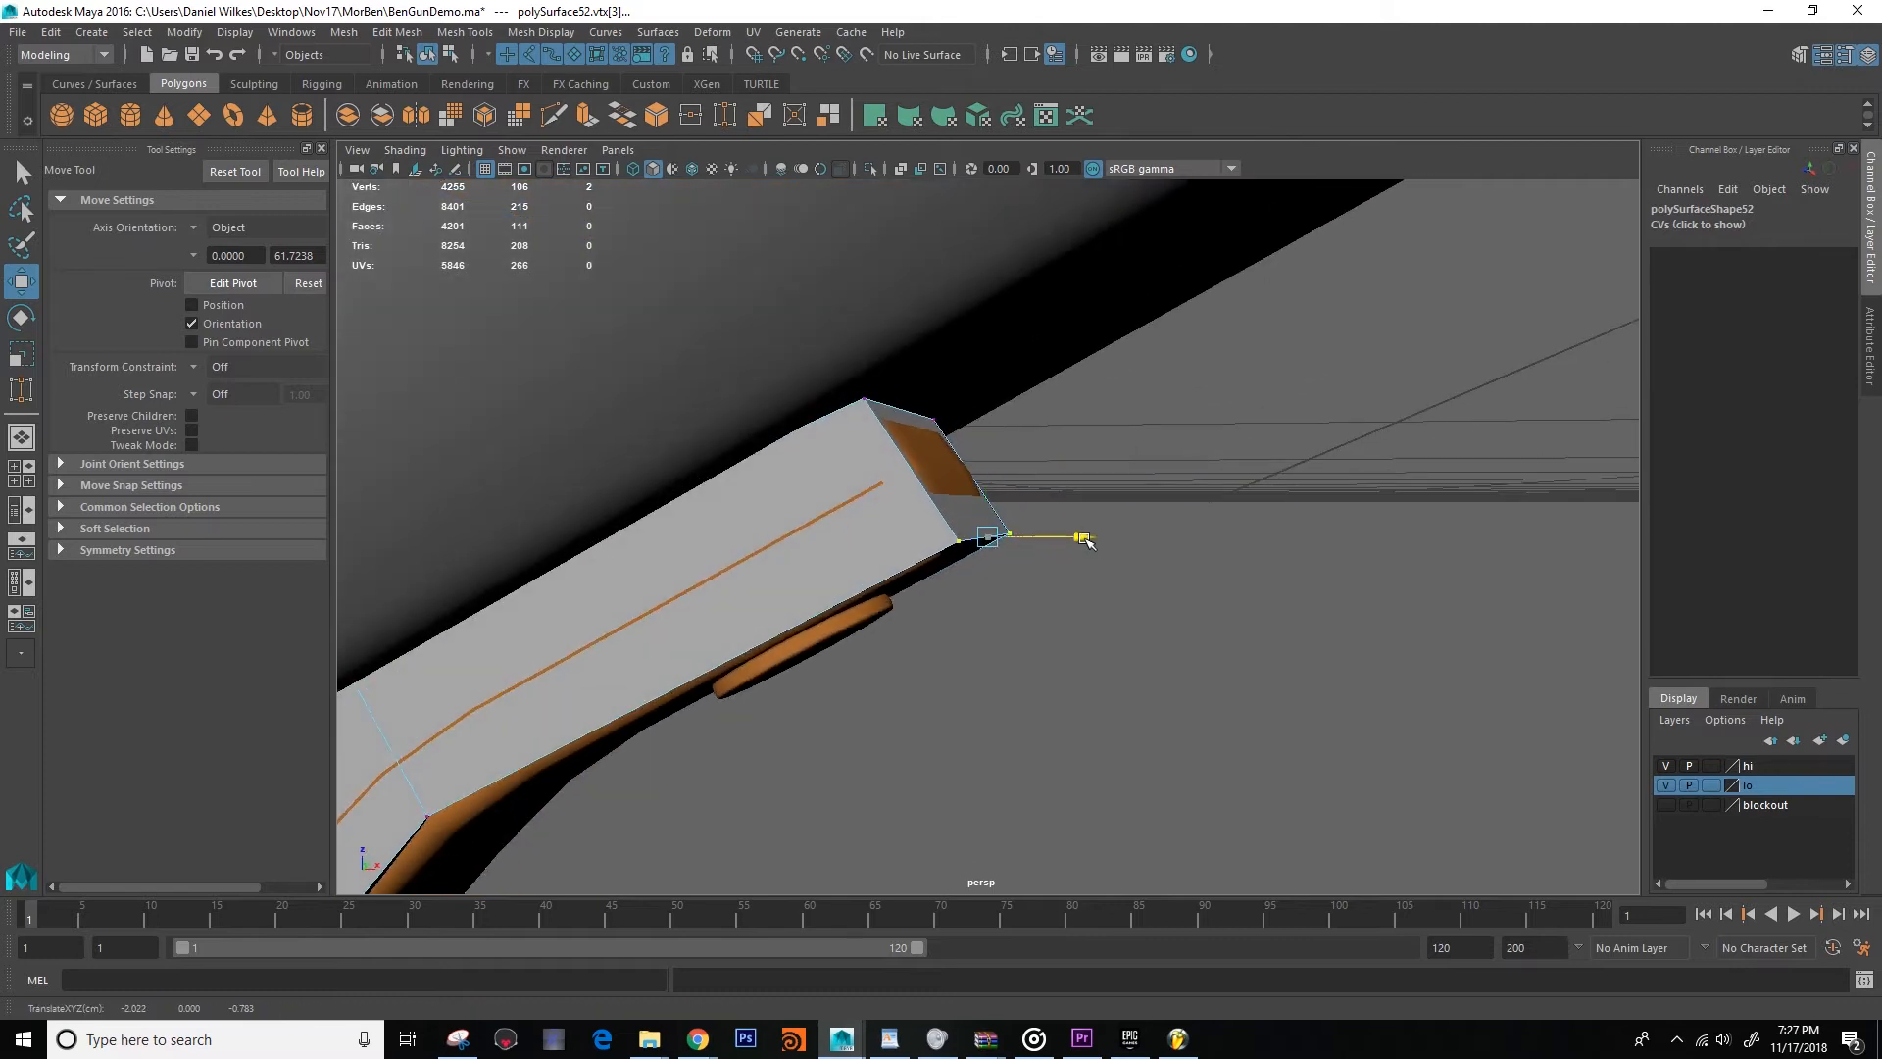
Compare the low-poly and high-poly trigger guards at the bend by toggling the hi and lo layers.
left_click(1140, 652)
left_click_drag(1140, 652, 1587, 843, "alt")
left_click(1010, 562)
left_click(1665, 765)
left_click(1666, 764)
left_click(1665, 785)
left_click_drag(1530, 730, 1651, 773, "alt")
left_click(1027, 493)
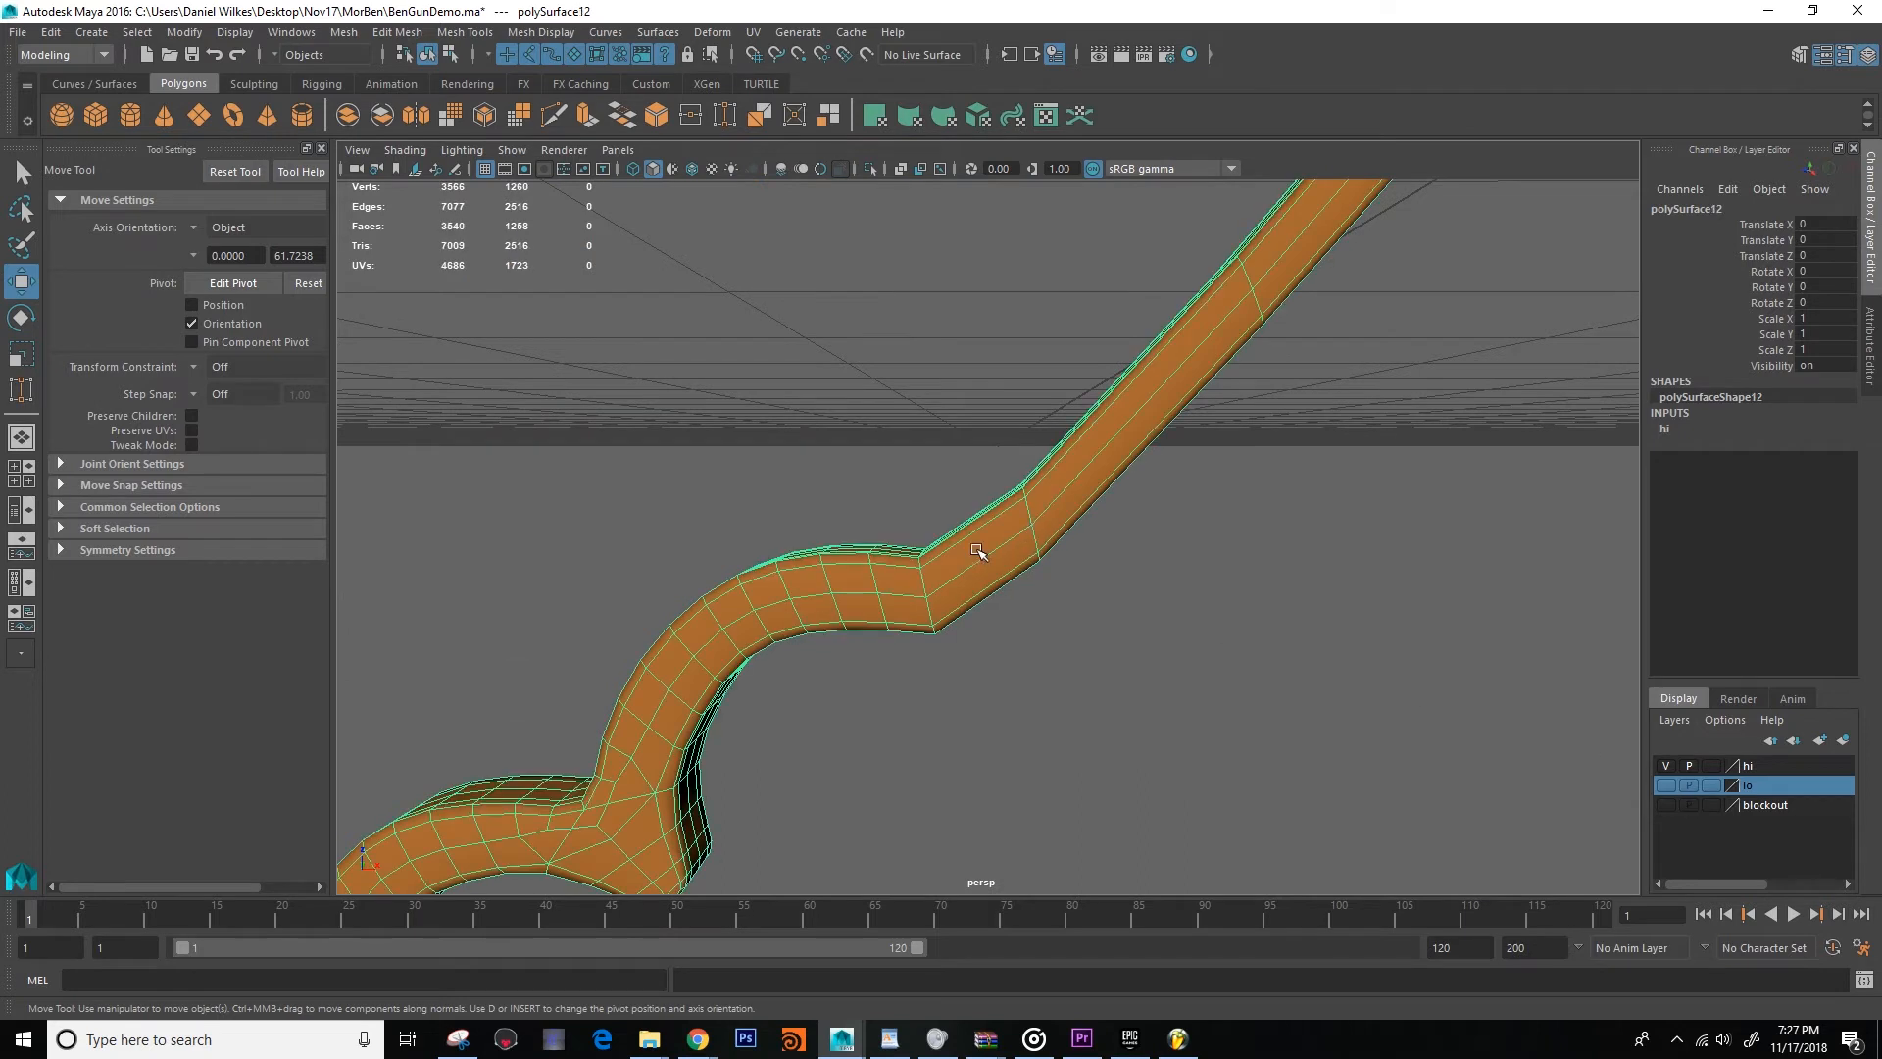
left_click(1666, 784)
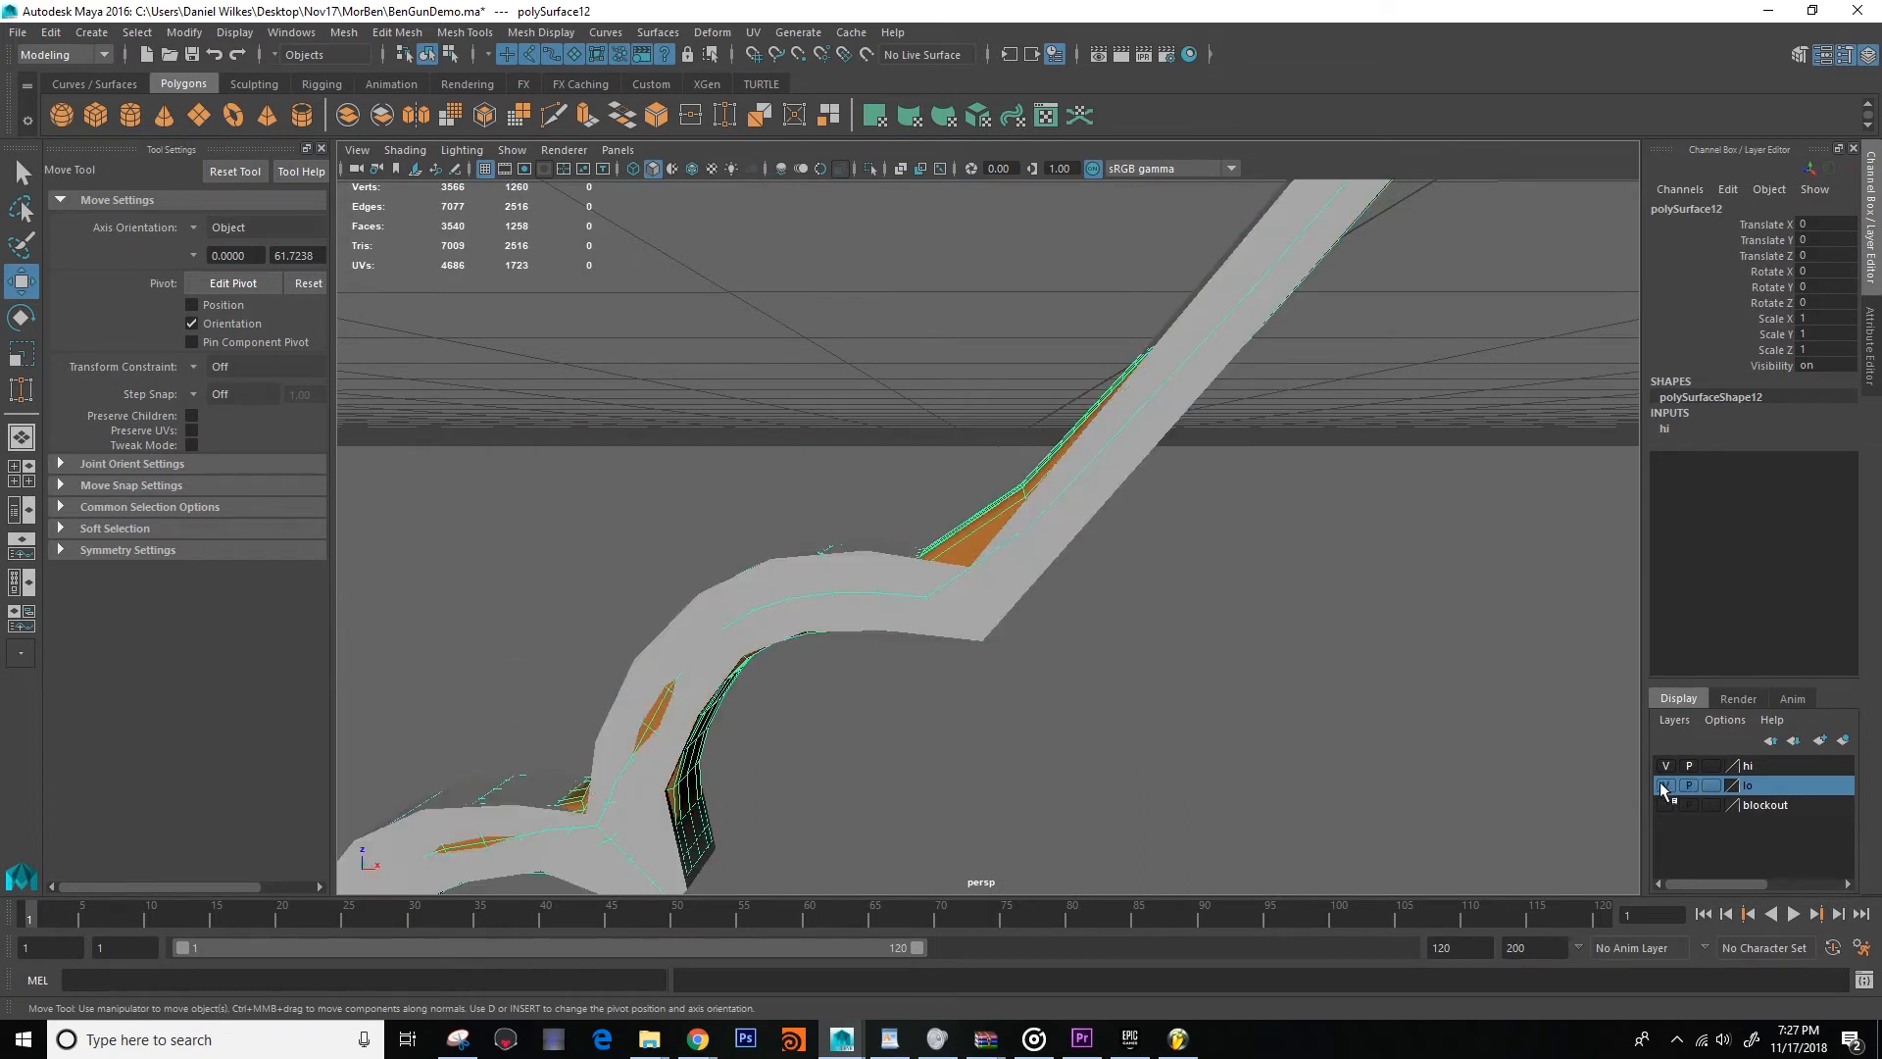
Move the four vertices at the low-poly trigger guard's bend to follow the high-poly guard more closely.
left_click(1012, 563)
right_click_drag(1008, 518, 946, 484)
key("4")
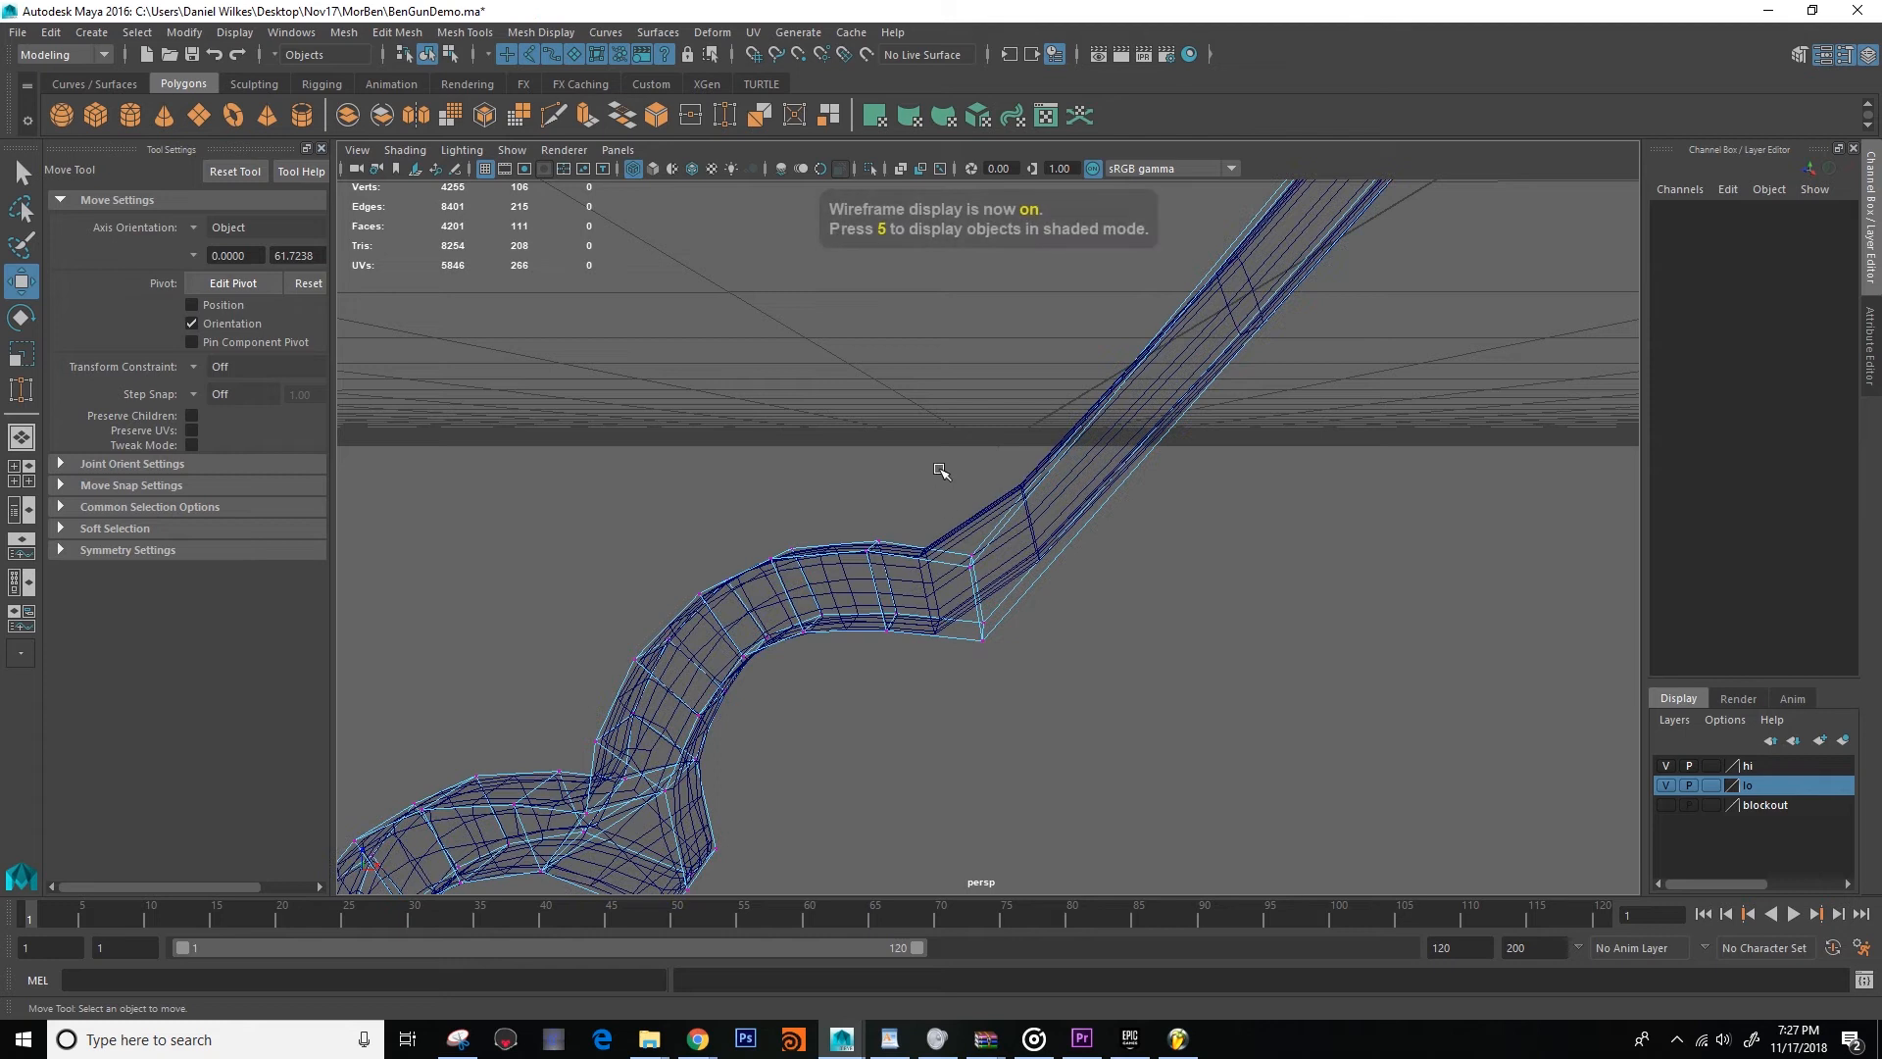
left_click_drag(942, 483, 996, 672)
key("5")
key("5")
left_click_drag(976, 501, 971, 474)
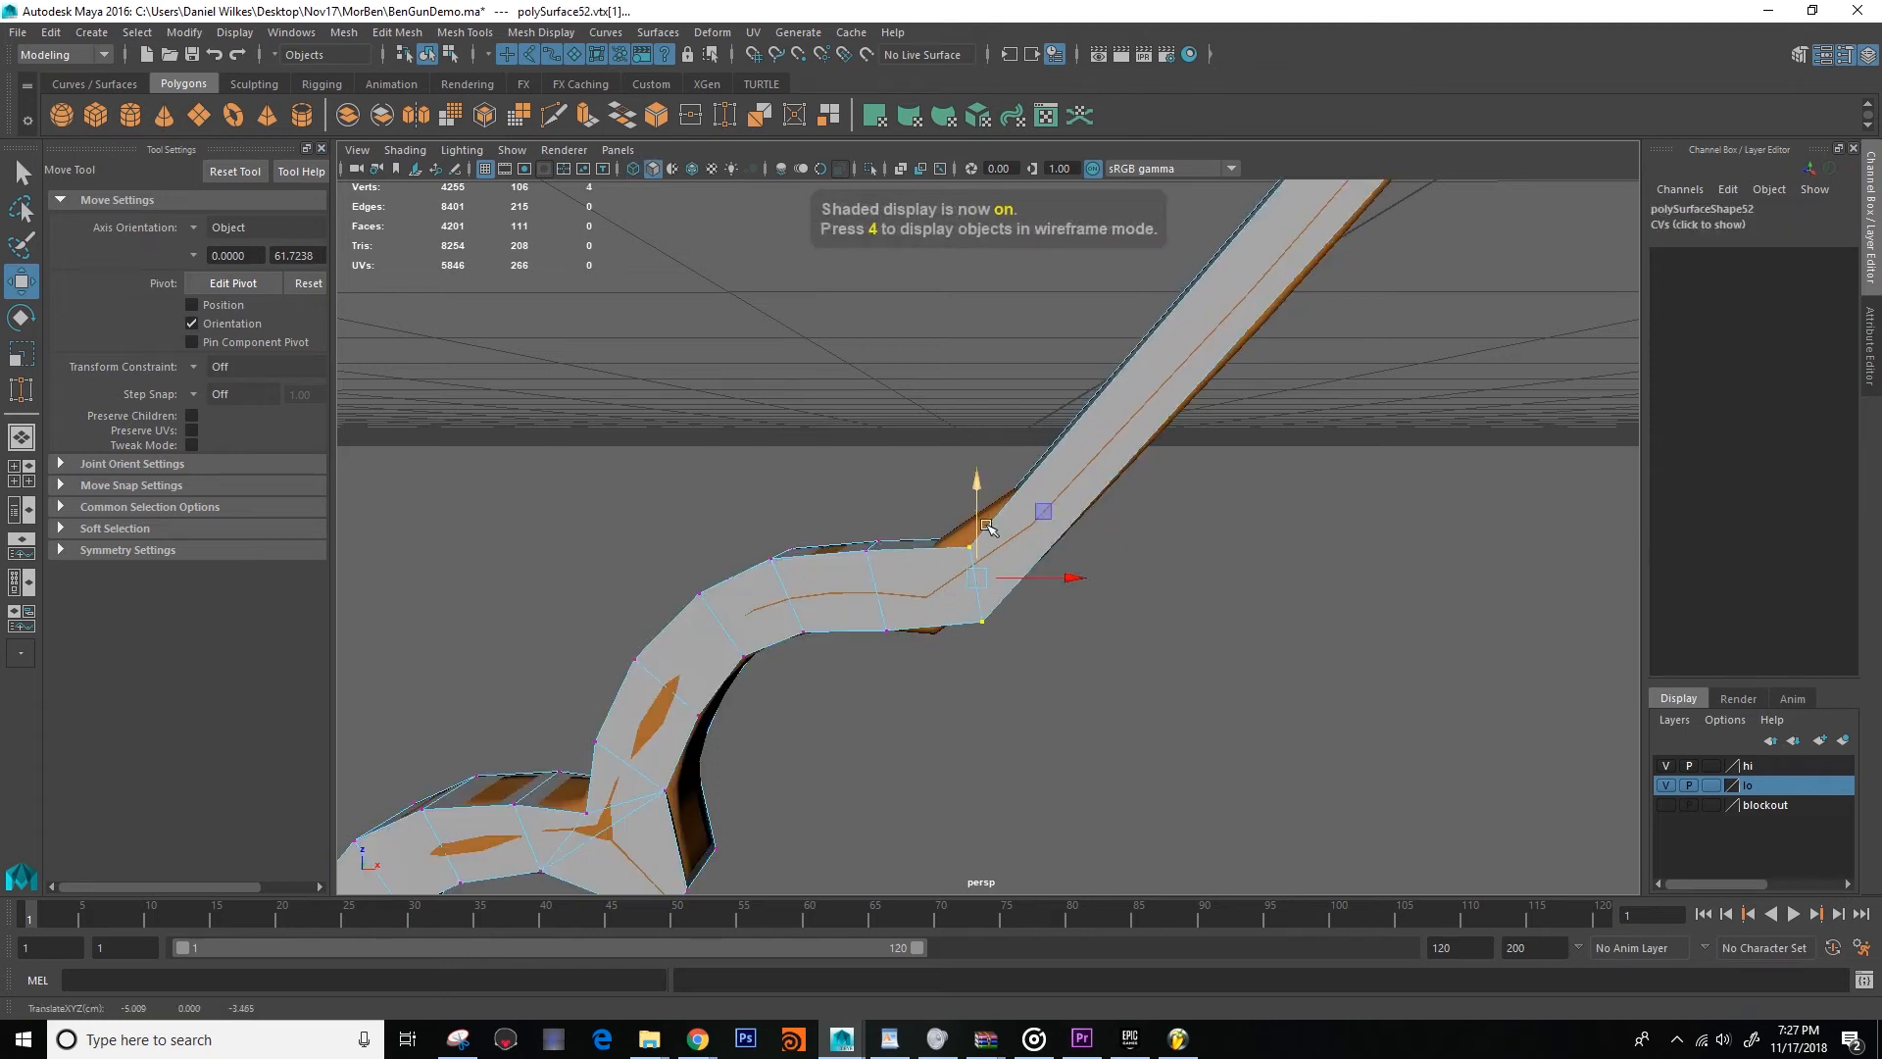
scroll(1178, 753, "down", 5)
left_click(1135, 665)
left_click_drag(1135, 664, 1059, 603, "alt")
scroll(1059, 603, "up", 4)
right_click_drag(1055, 518, 1236, 495)
left_click(1233, 502)
Examine how the low-poly and high-poly meshes overlap along the gun, and hide the lo layer.
scroll(1137, 549, "down", 5)
left_click_drag(1092, 566, 1214, 585, "alt")
middle_click_drag(686, 514, 1018, 528, "alt")
left_click_drag(1029, 529, 961, 588, "alt")
scroll(779, 485, "down", 5)
scroll(986, 517, "up", 4)
scroll(907, 579, "up", 3)
scroll(794, 537, "up", 3)
mouse_move(794, 538)
left_mouse_down("alt")
mouse_move(870, 538)
mouse_move(784, 512)
left_mouse_up("alt")
scroll(869, 539, "down", 5)
left_click_drag(933, 548, 1196, 576, "alt")
scroll(979, 576, "up", 3)
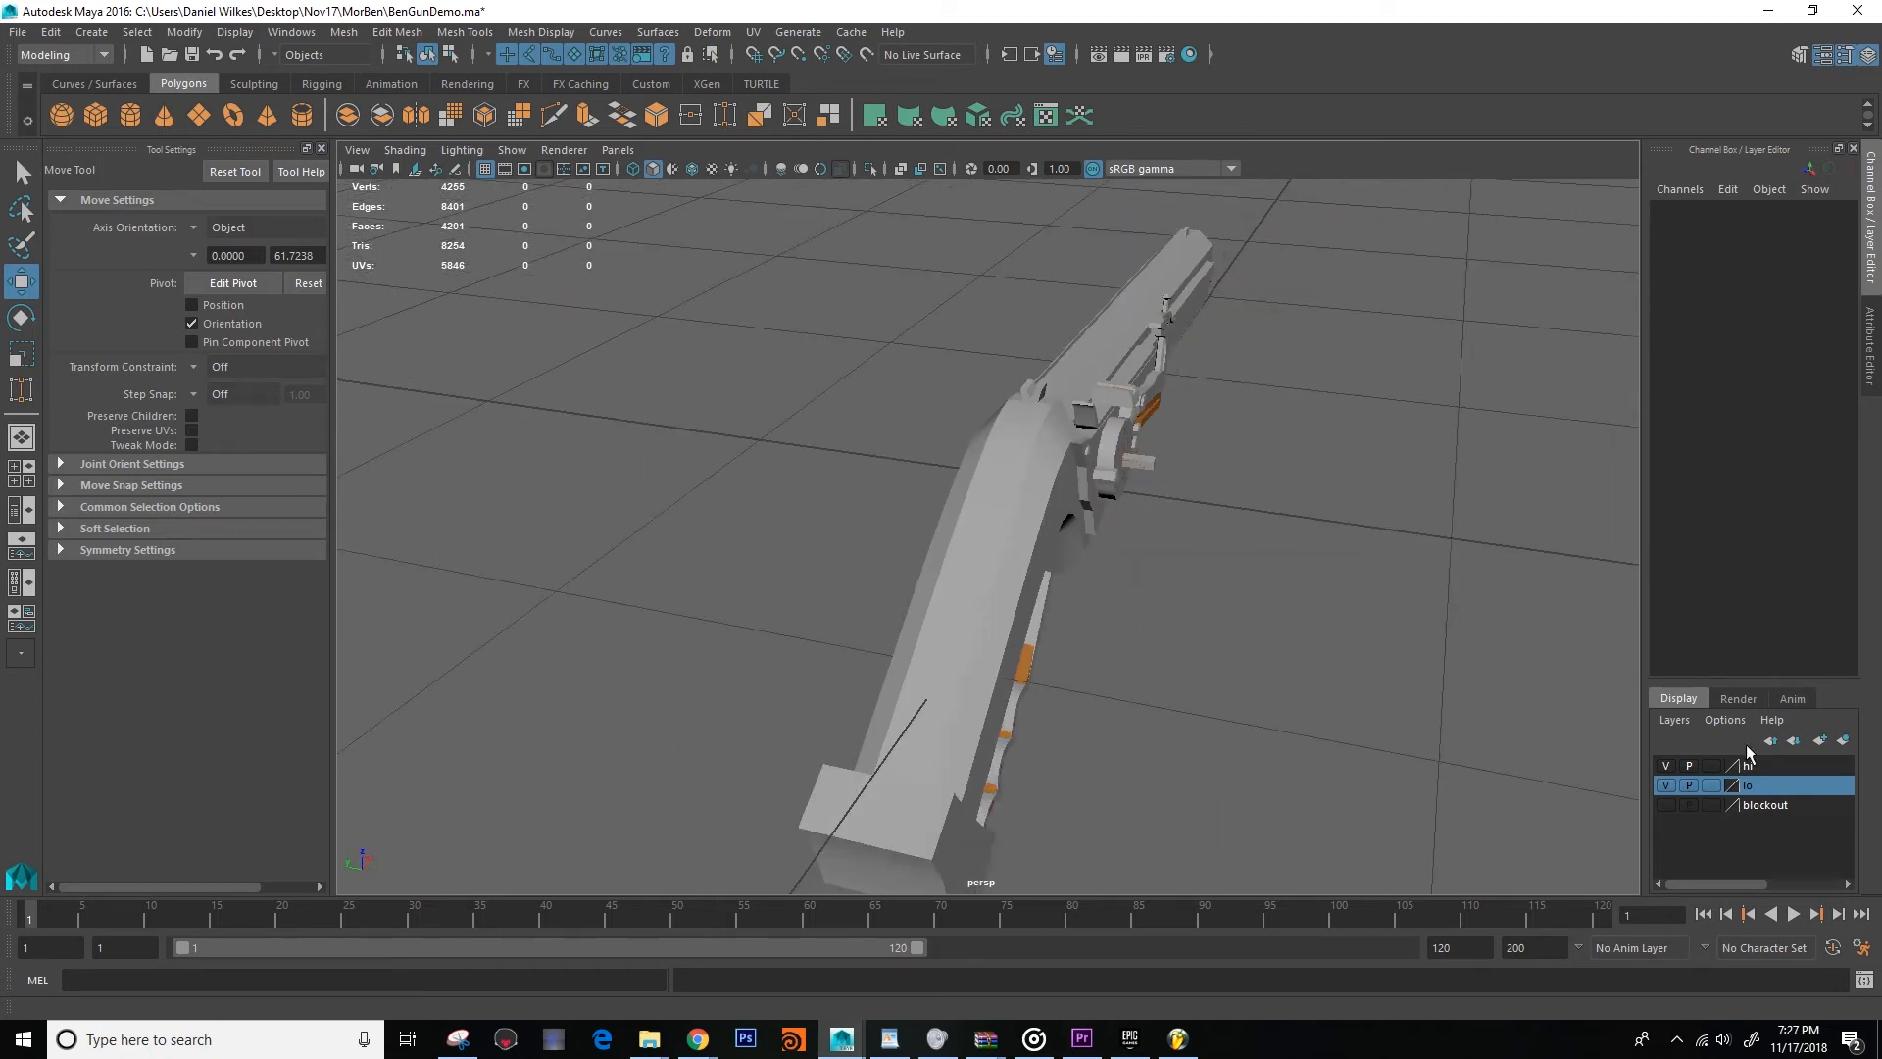
left_click(1661, 786)
left_click_drag(1446, 679, 1014, 488, "alt")
left_click(991, 472)
left_click(1022, 483, "shift")
left_click_drag(1067, 502, 1162, 585)
left_click_drag(1099, 462, 932, 555, "alt")
left_click(856, 638)
left_click_drag(856, 638, 949, 607, "alt")
key("ctrl+z")
key("ctrl+z")
left_click(1021, 609)
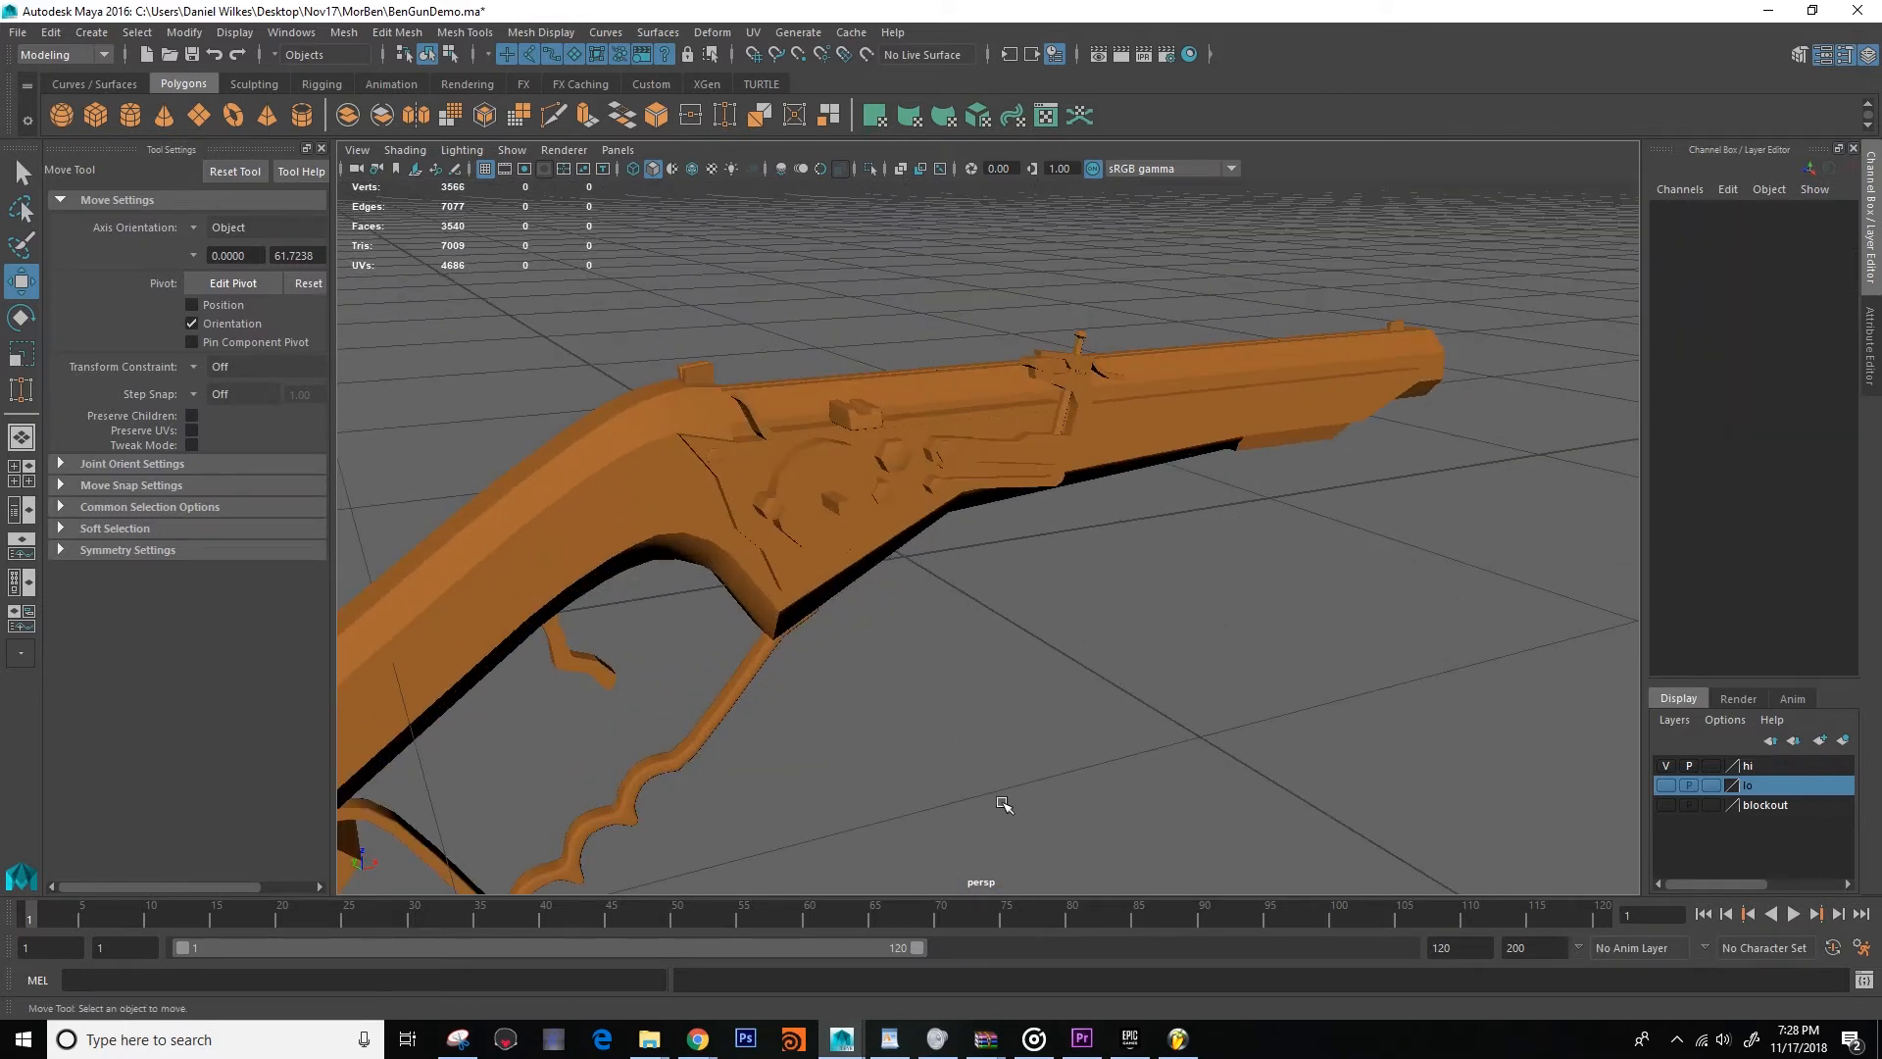
left_click_drag(881, 663, 939, 642, "alt")
key("alt+z")
left_click(970, 368)
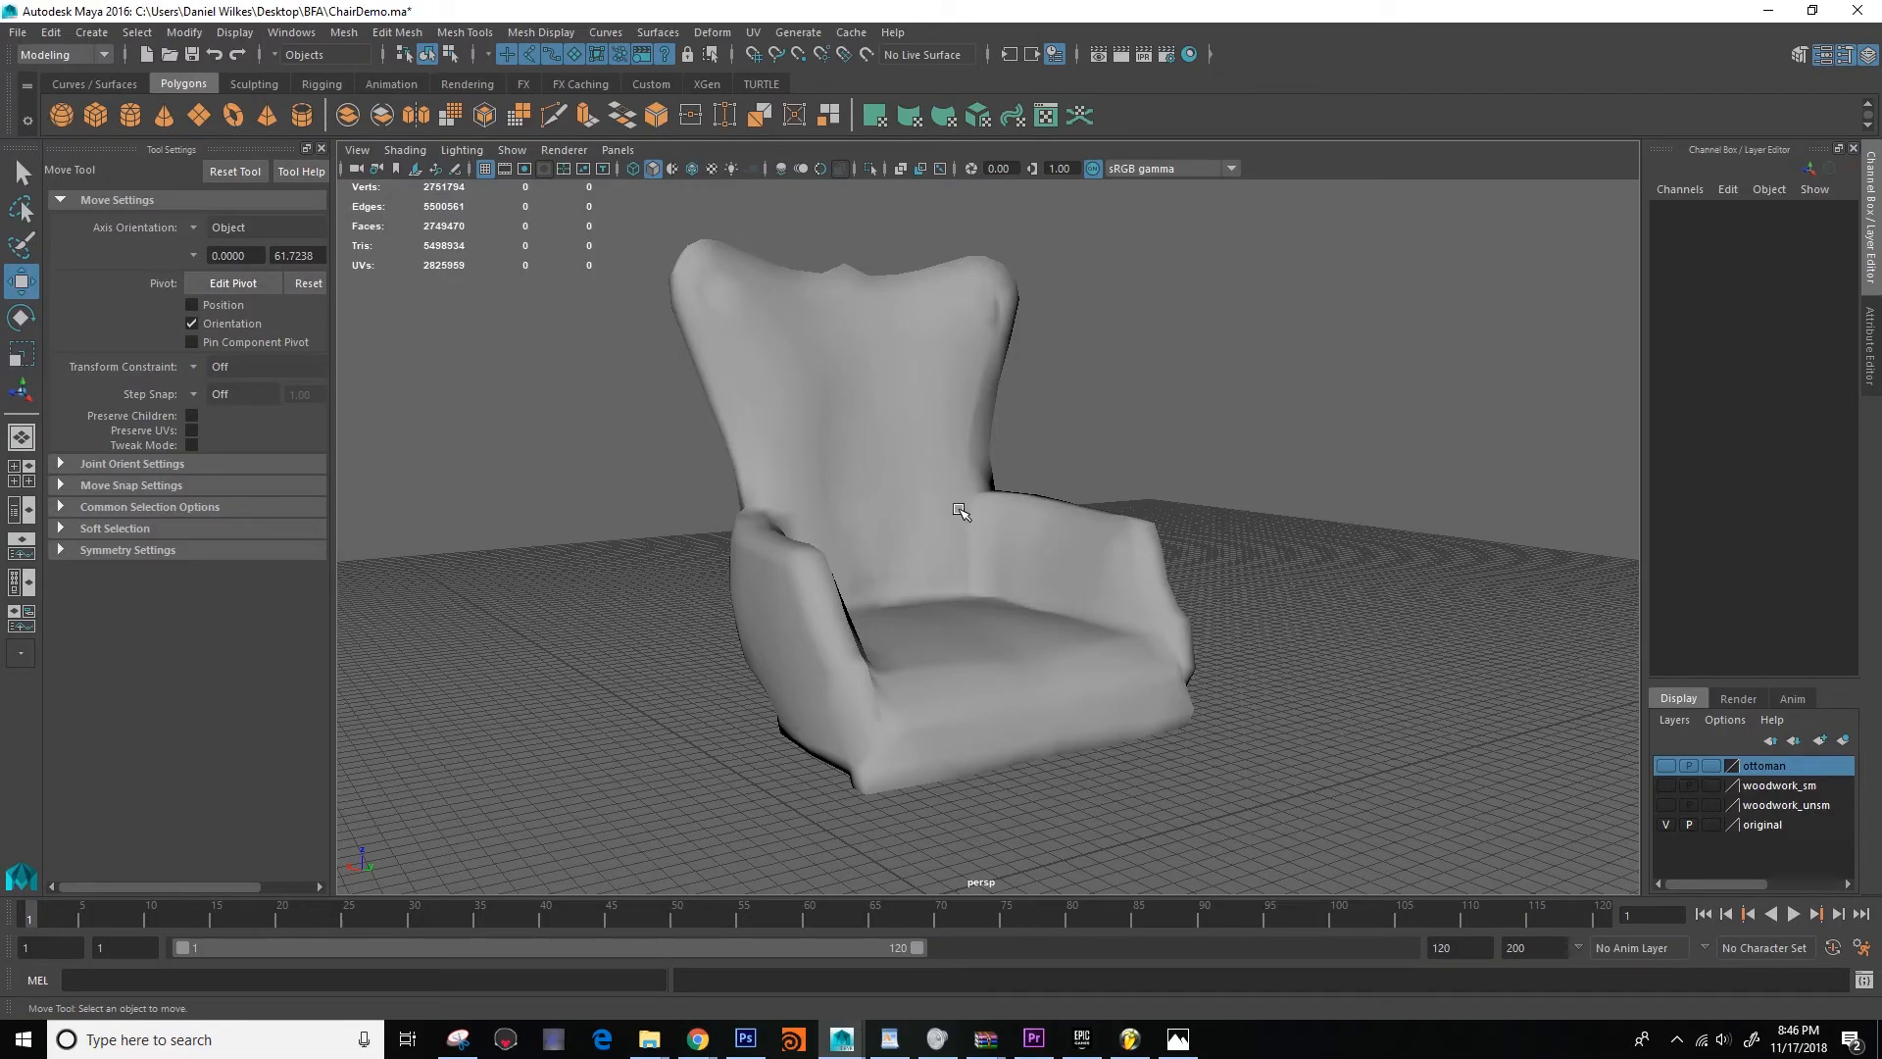
middle_click_drag(960, 511, 940, 469, "alt")
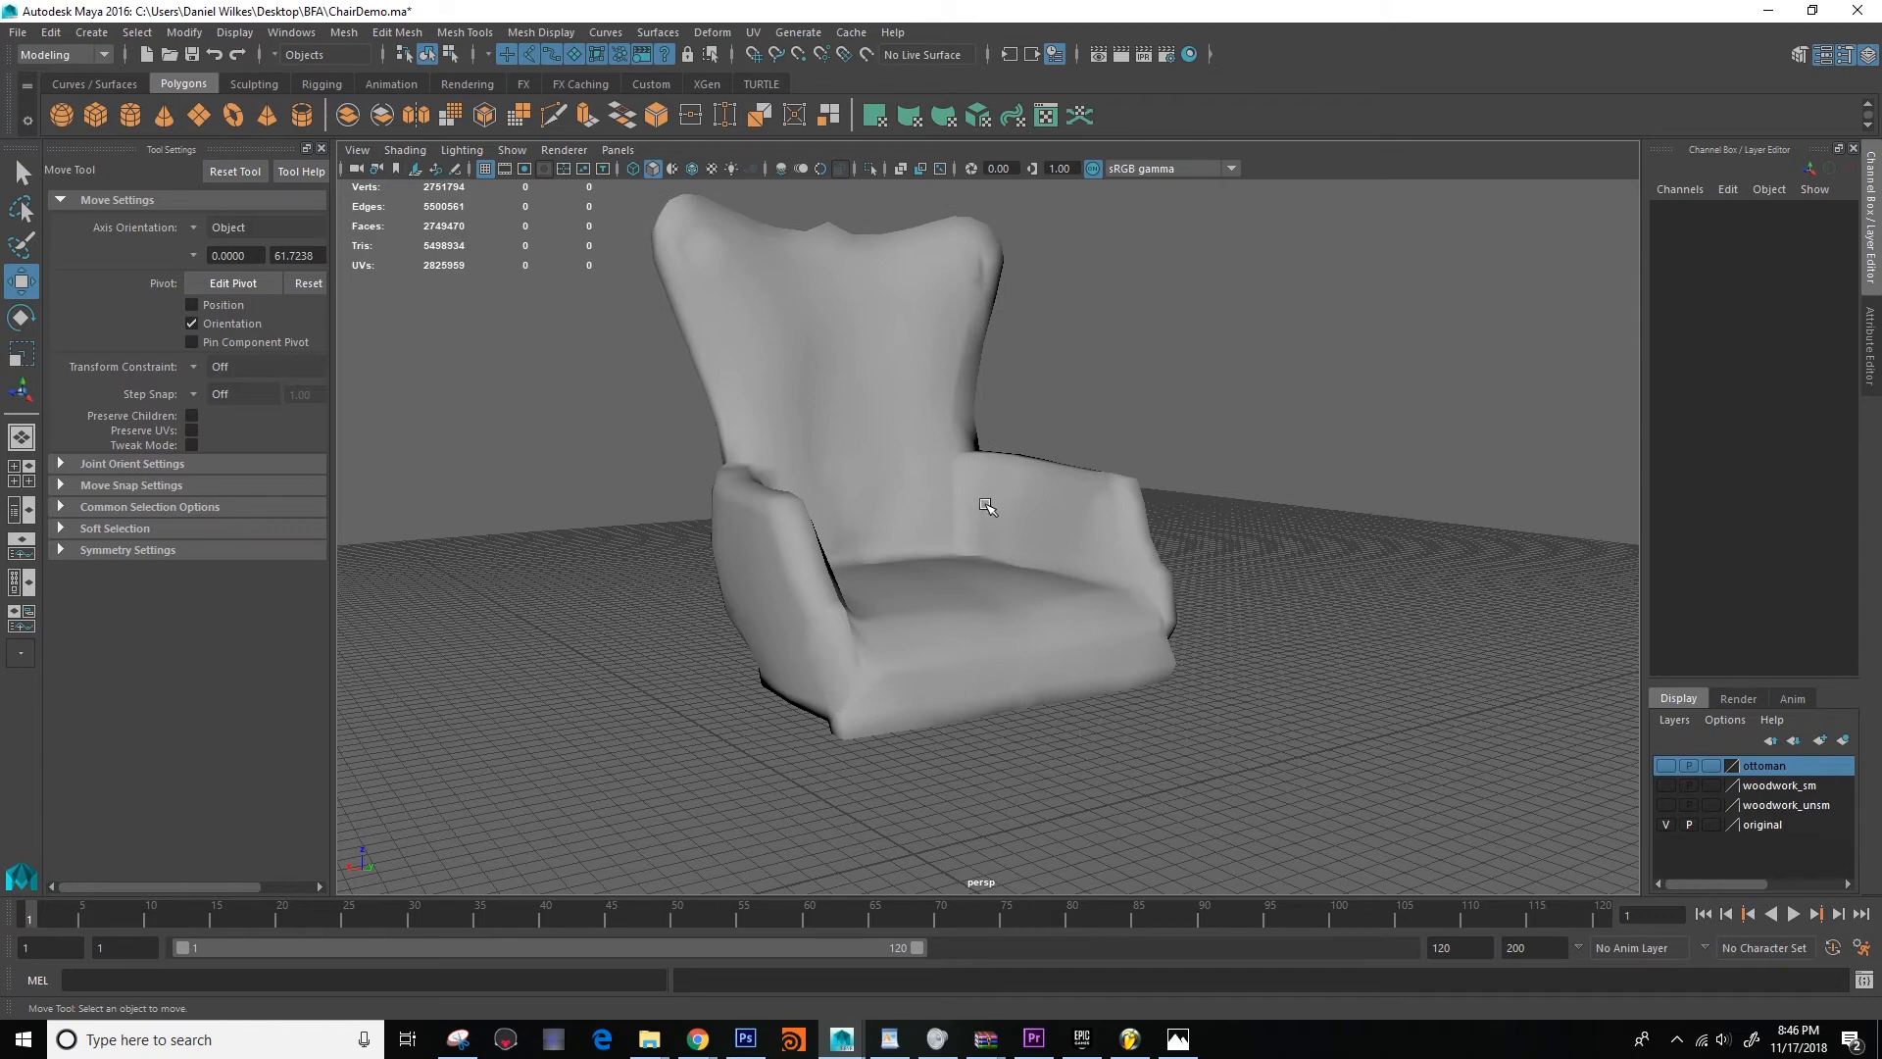
Examine the chair's upholstery model and compare it with the victorian-chair-500x500.jpg reference photo in Photos.
right_click_drag(987, 506, 1045, 532, "alt")
mouse_move(1045, 533)
left_mouse_down("alt")
mouse_move(1021, 513)
mouse_move(1048, 525)
left_mouse_up("alt")
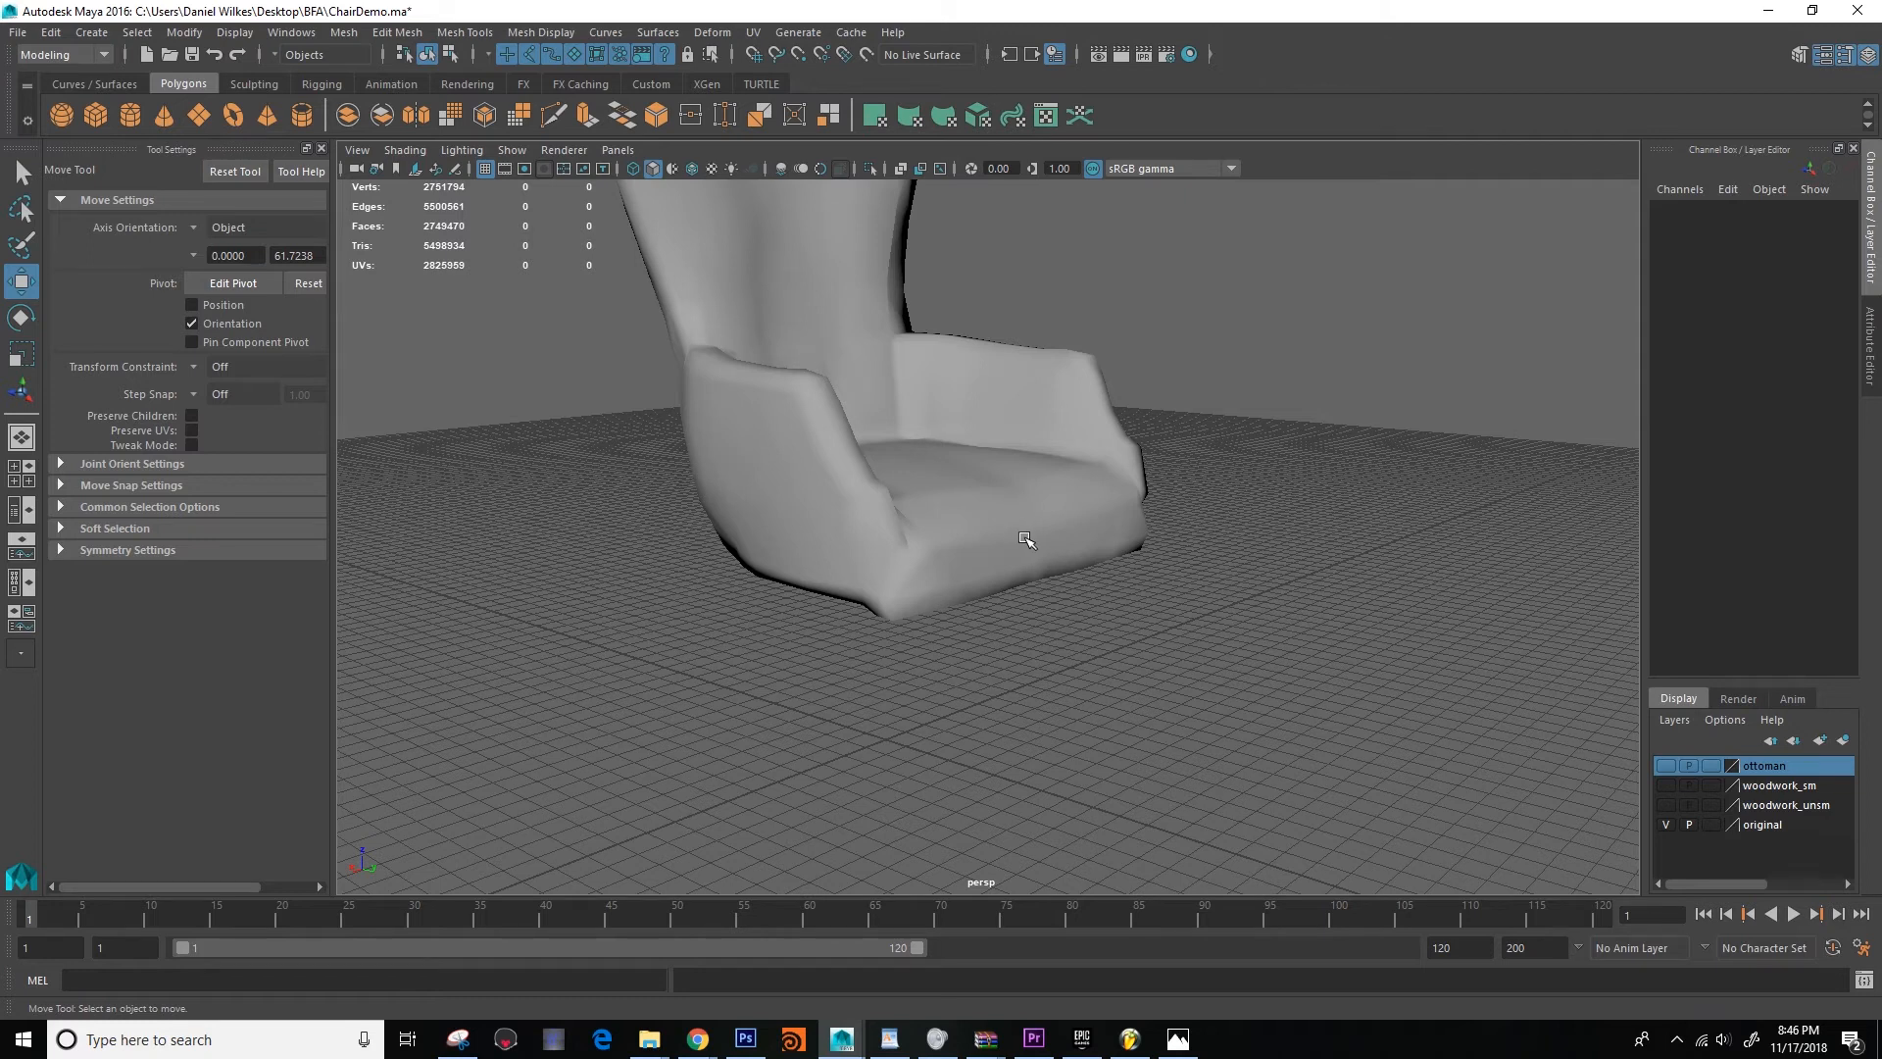
left_click_drag(1028, 542, 1109, 558, "alt")
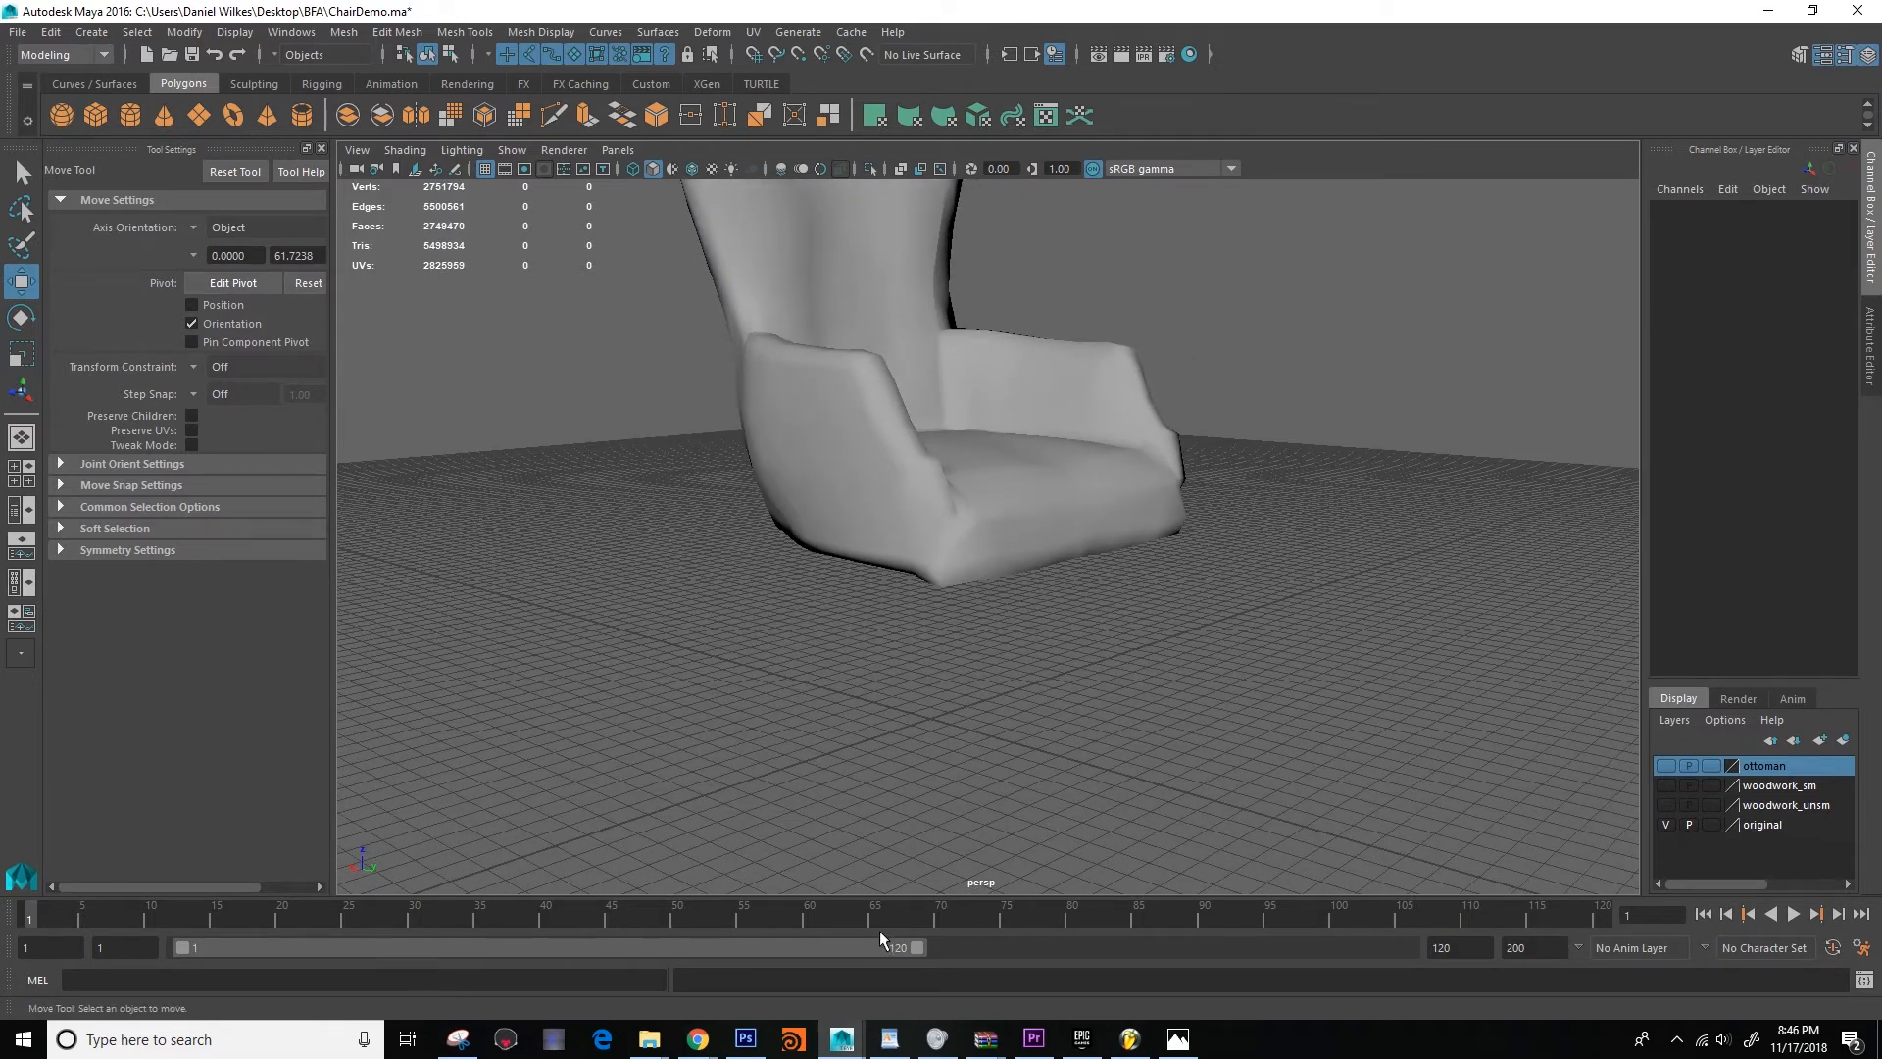
left_click(1178, 1039)
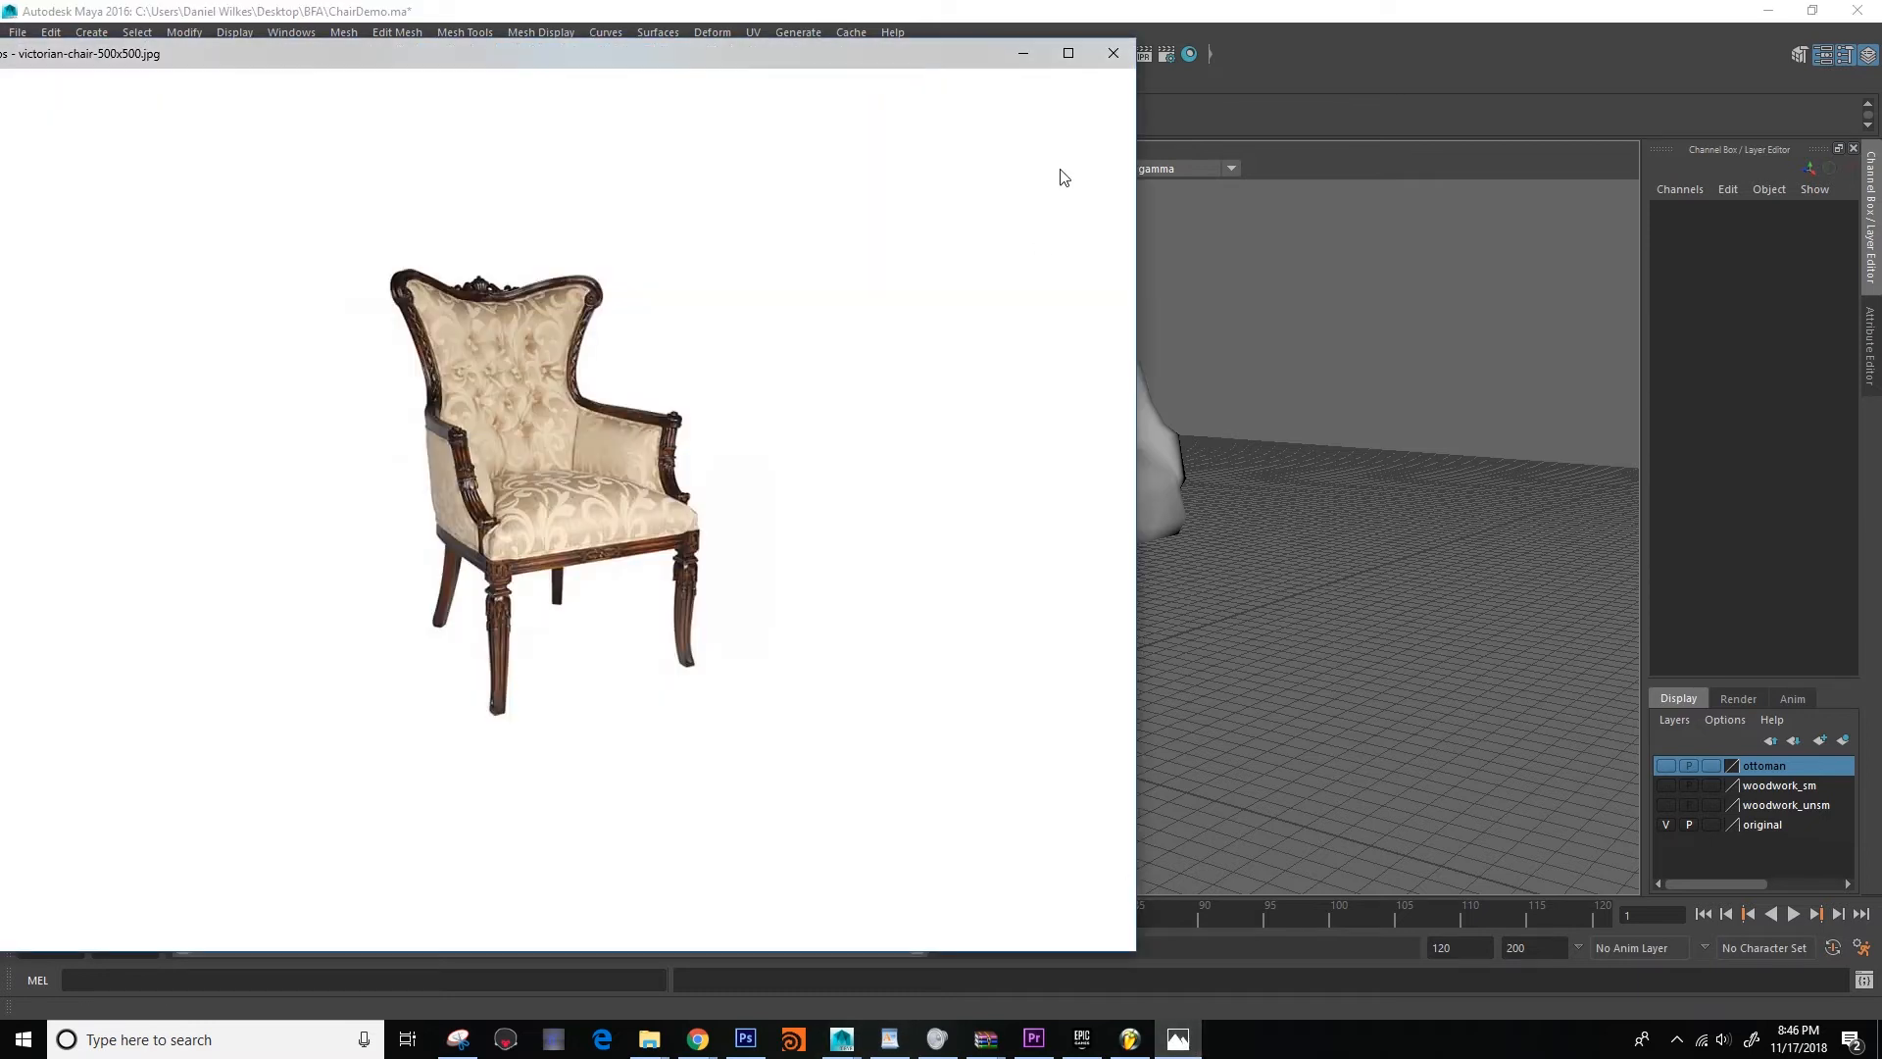
left_click(1131, 56)
Close the renbrettref2.jpg picture, and study the victorian-chair-500x500.jpg photo again before closing it.
mouse_move(649, 1040)
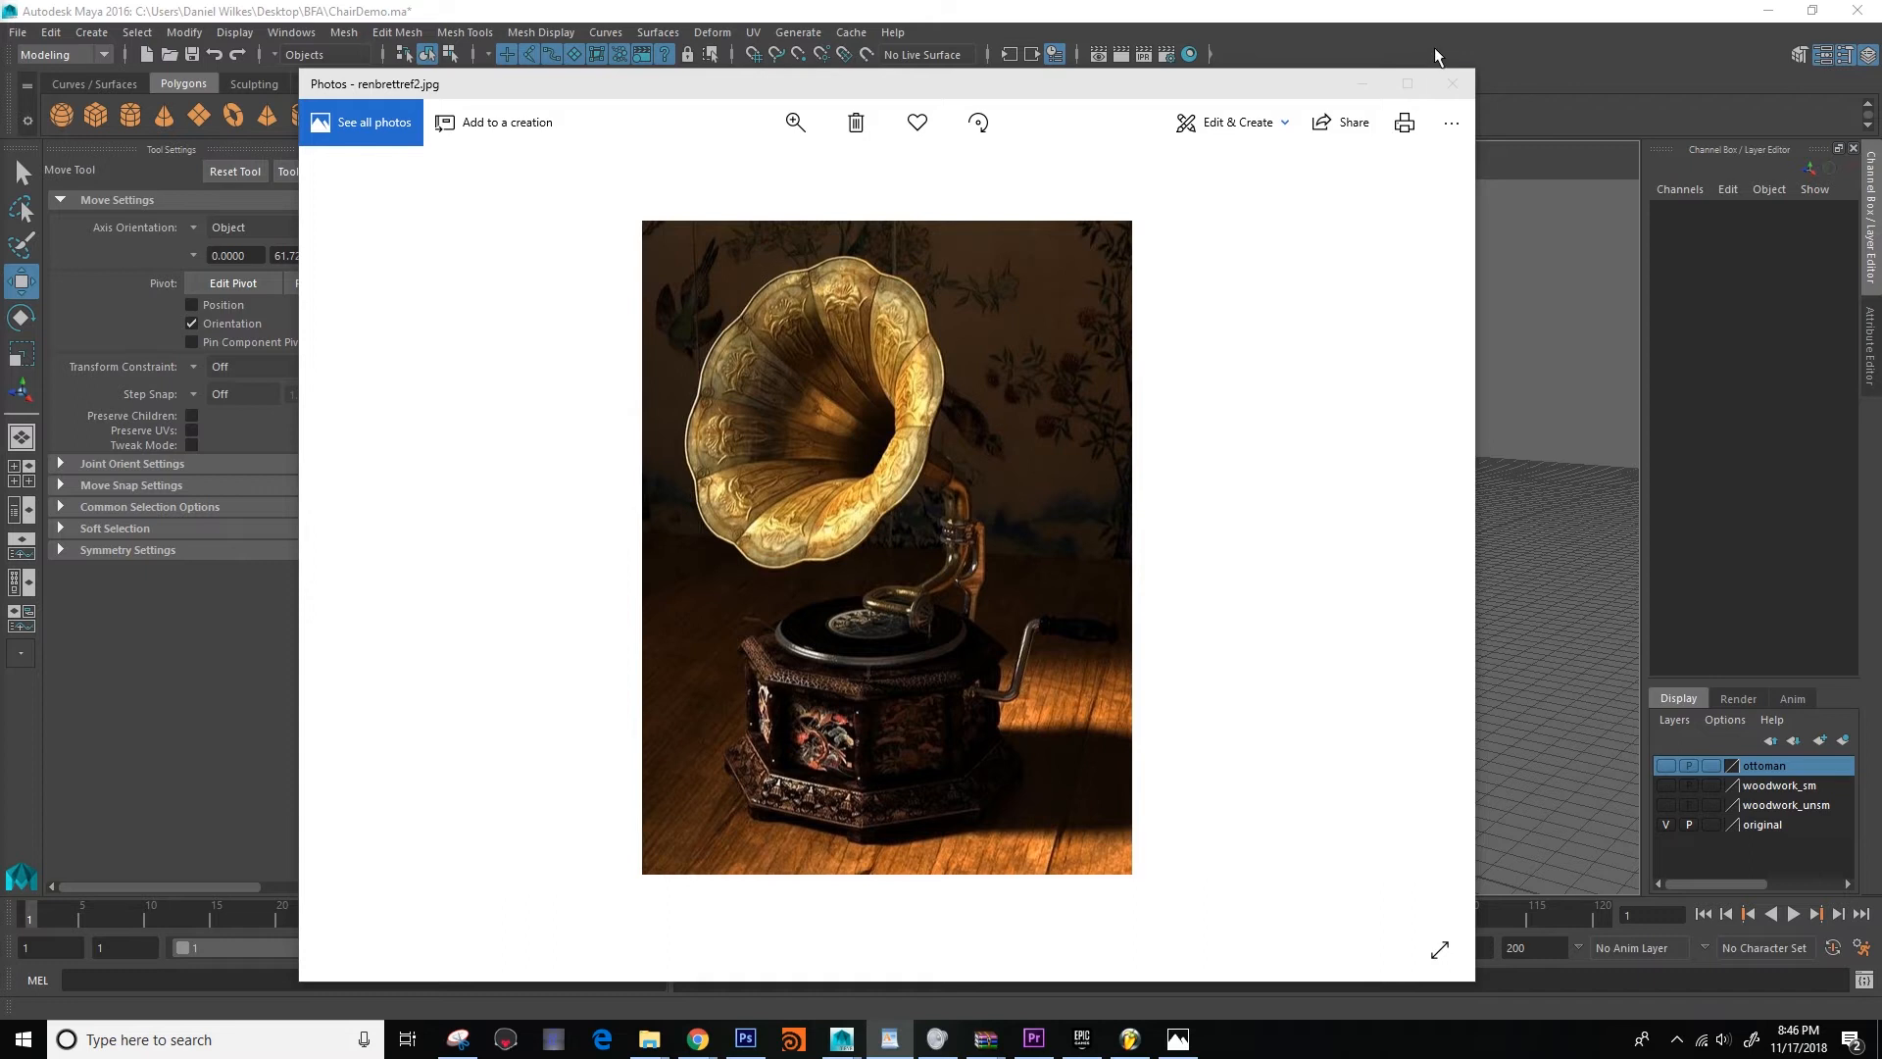
left_click(1452, 83)
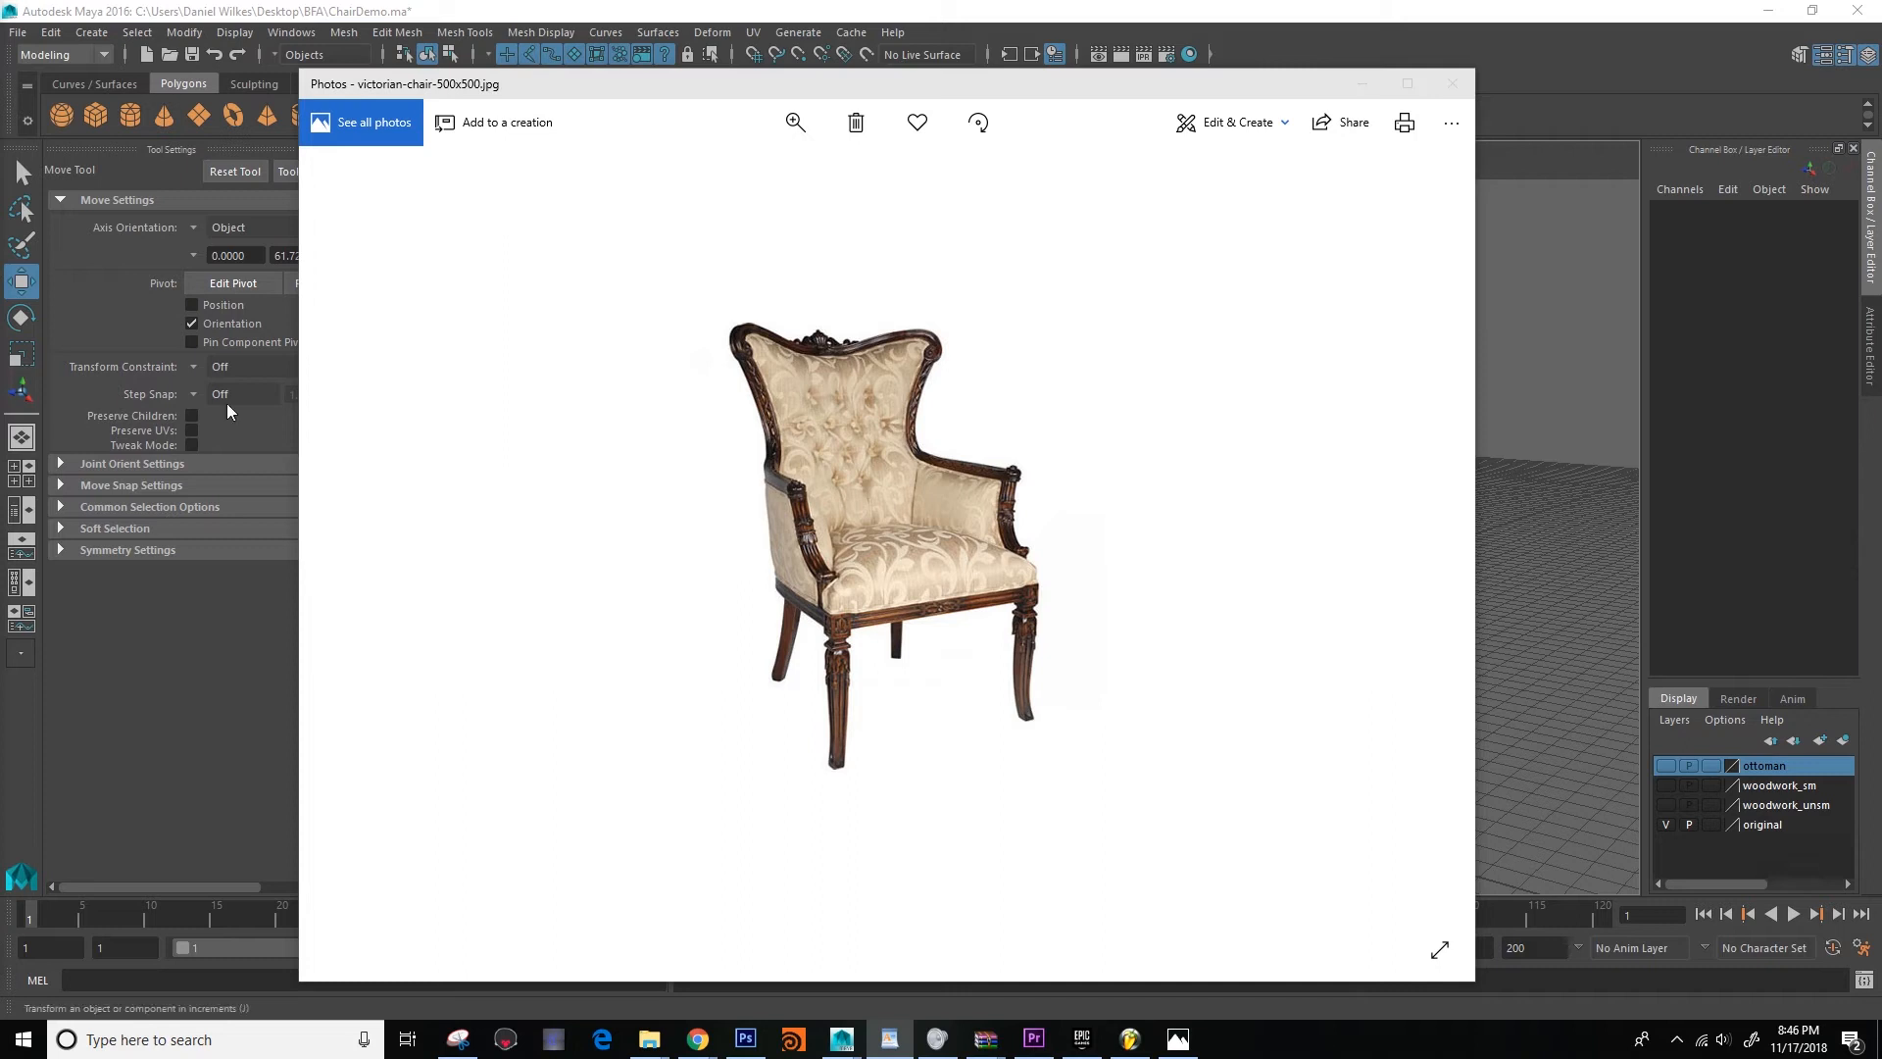
left_click(849, 520)
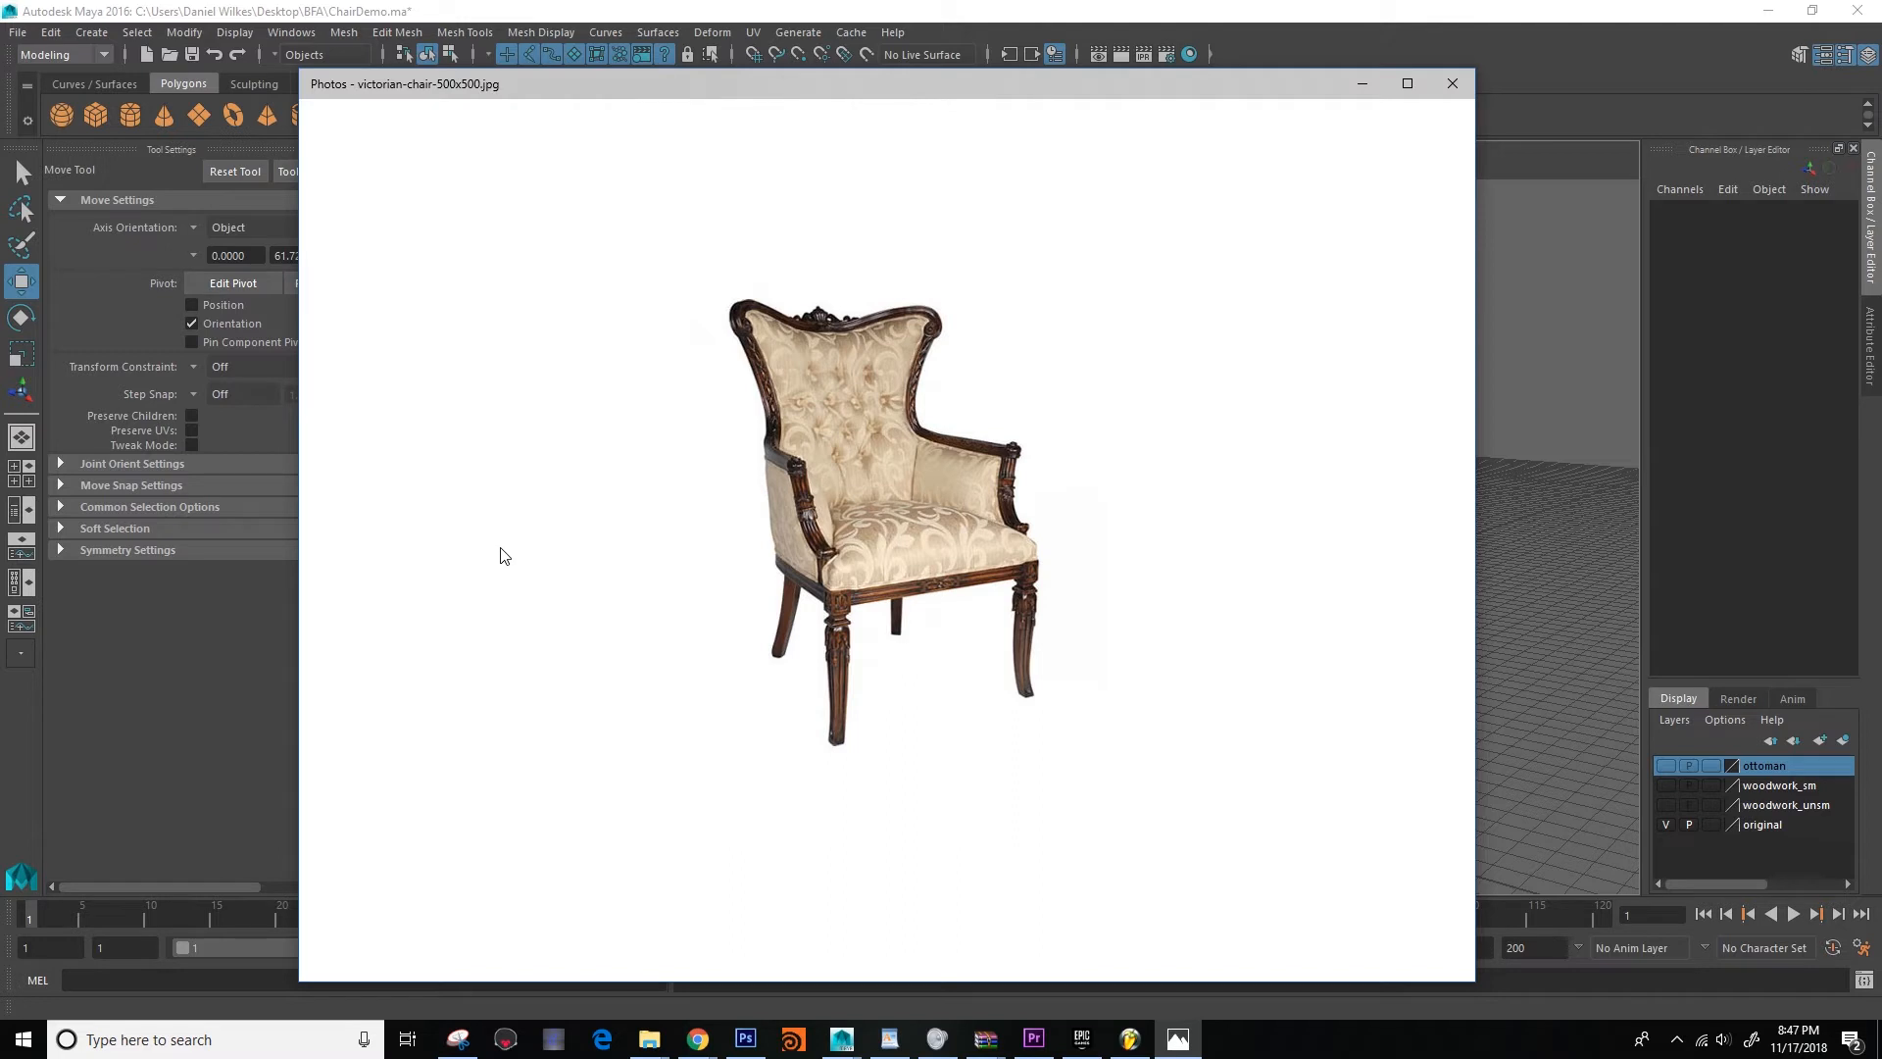
left_click(1447, 86)
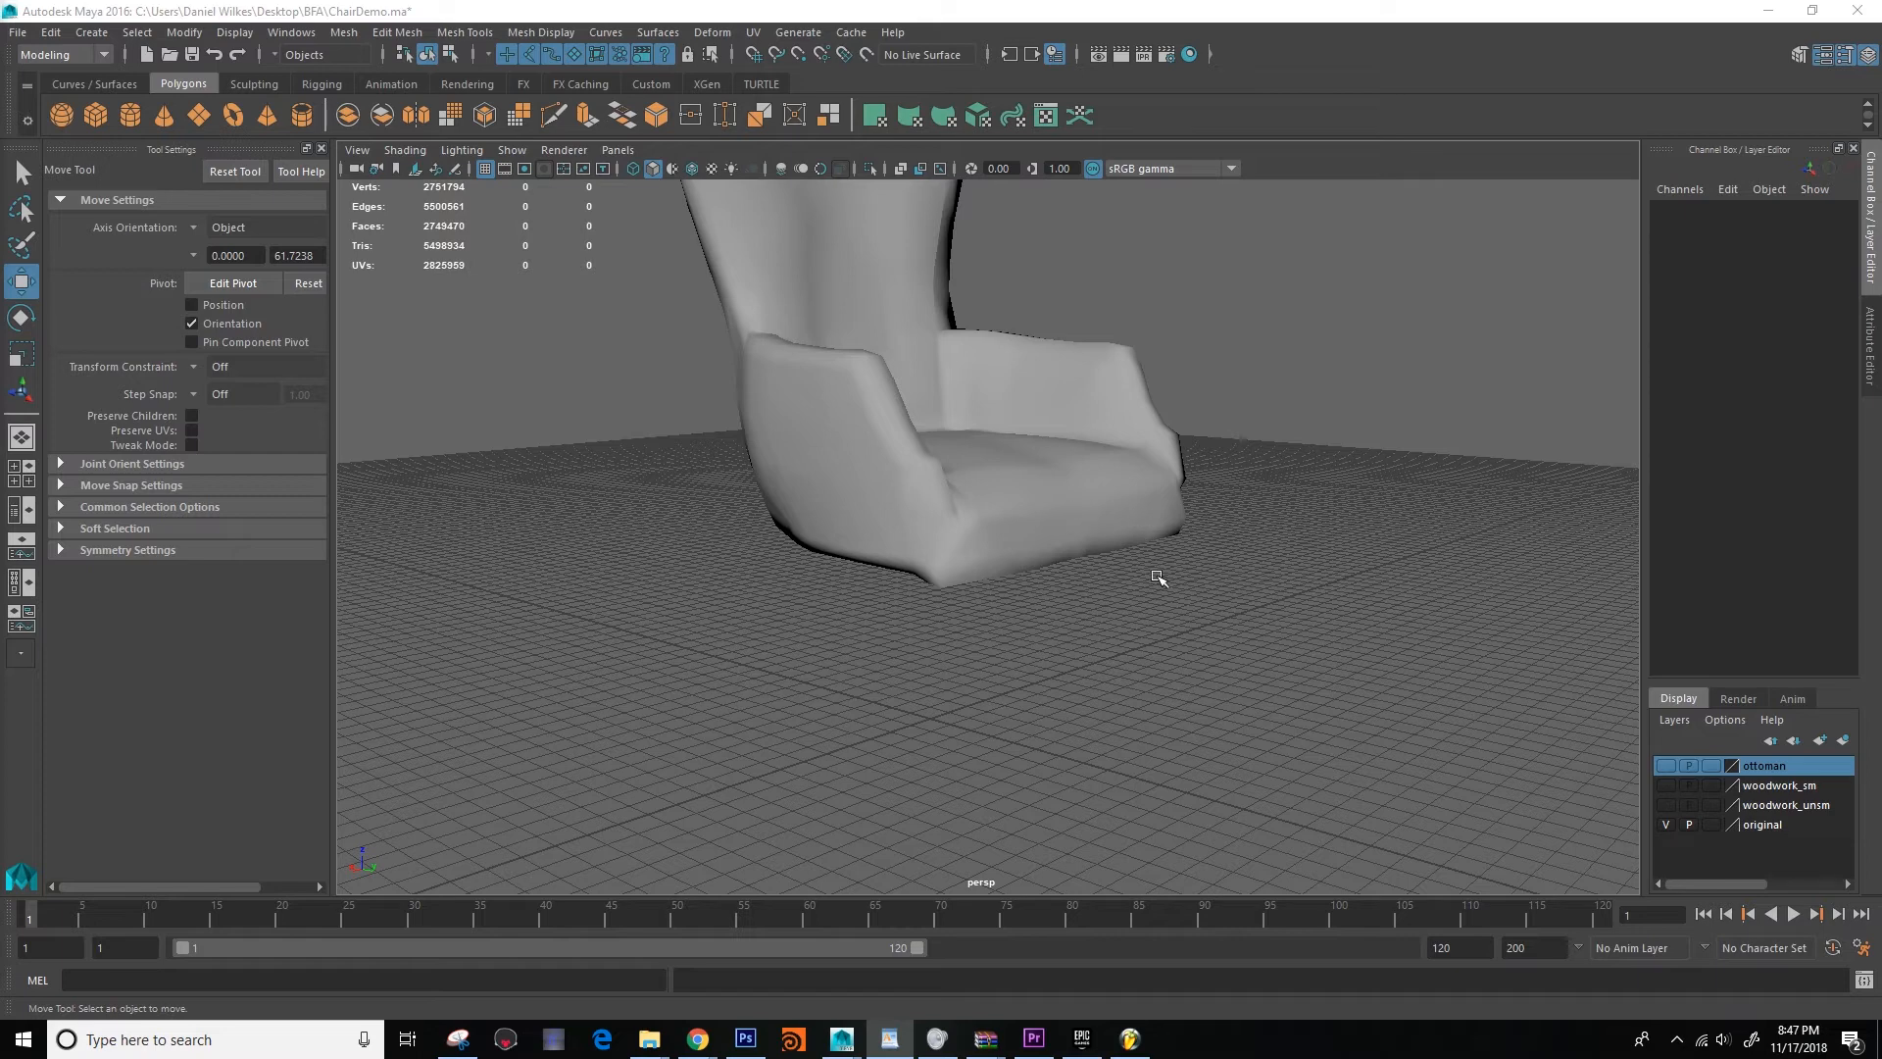
Show the woodwork_unsm layer beneath the chair's upholstery in Maya.
mouse_move(1043, 552)
left_mouse_down("alt")
mouse_move(773, 608)
mouse_move(1044, 529)
mouse_move(965, 537)
mouse_move(1006, 532)
mouse_move(966, 550)
mouse_move(992, 563)
mouse_move(1012, 547)
left_mouse_up("alt")
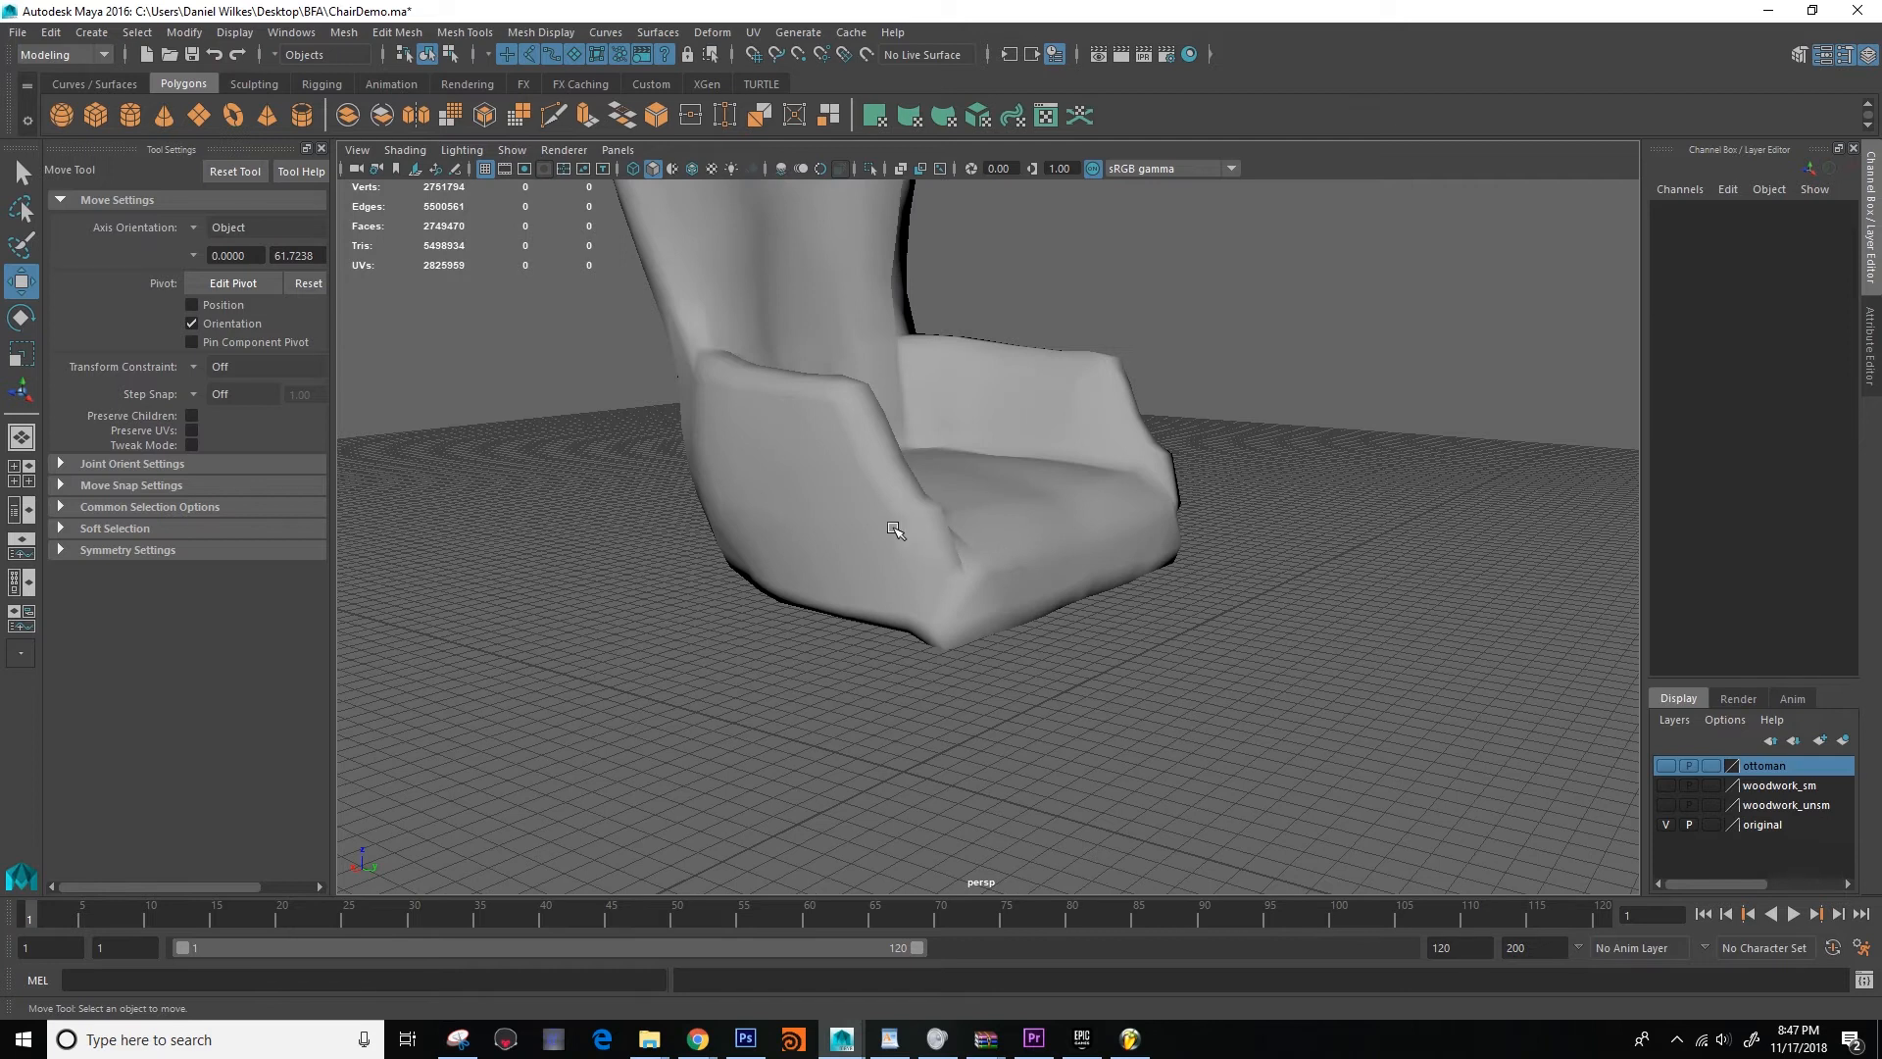
mouse_move(887, 527)
left_mouse_down("alt")
mouse_move(827, 534)
mouse_move(904, 498)
left_mouse_up("alt")
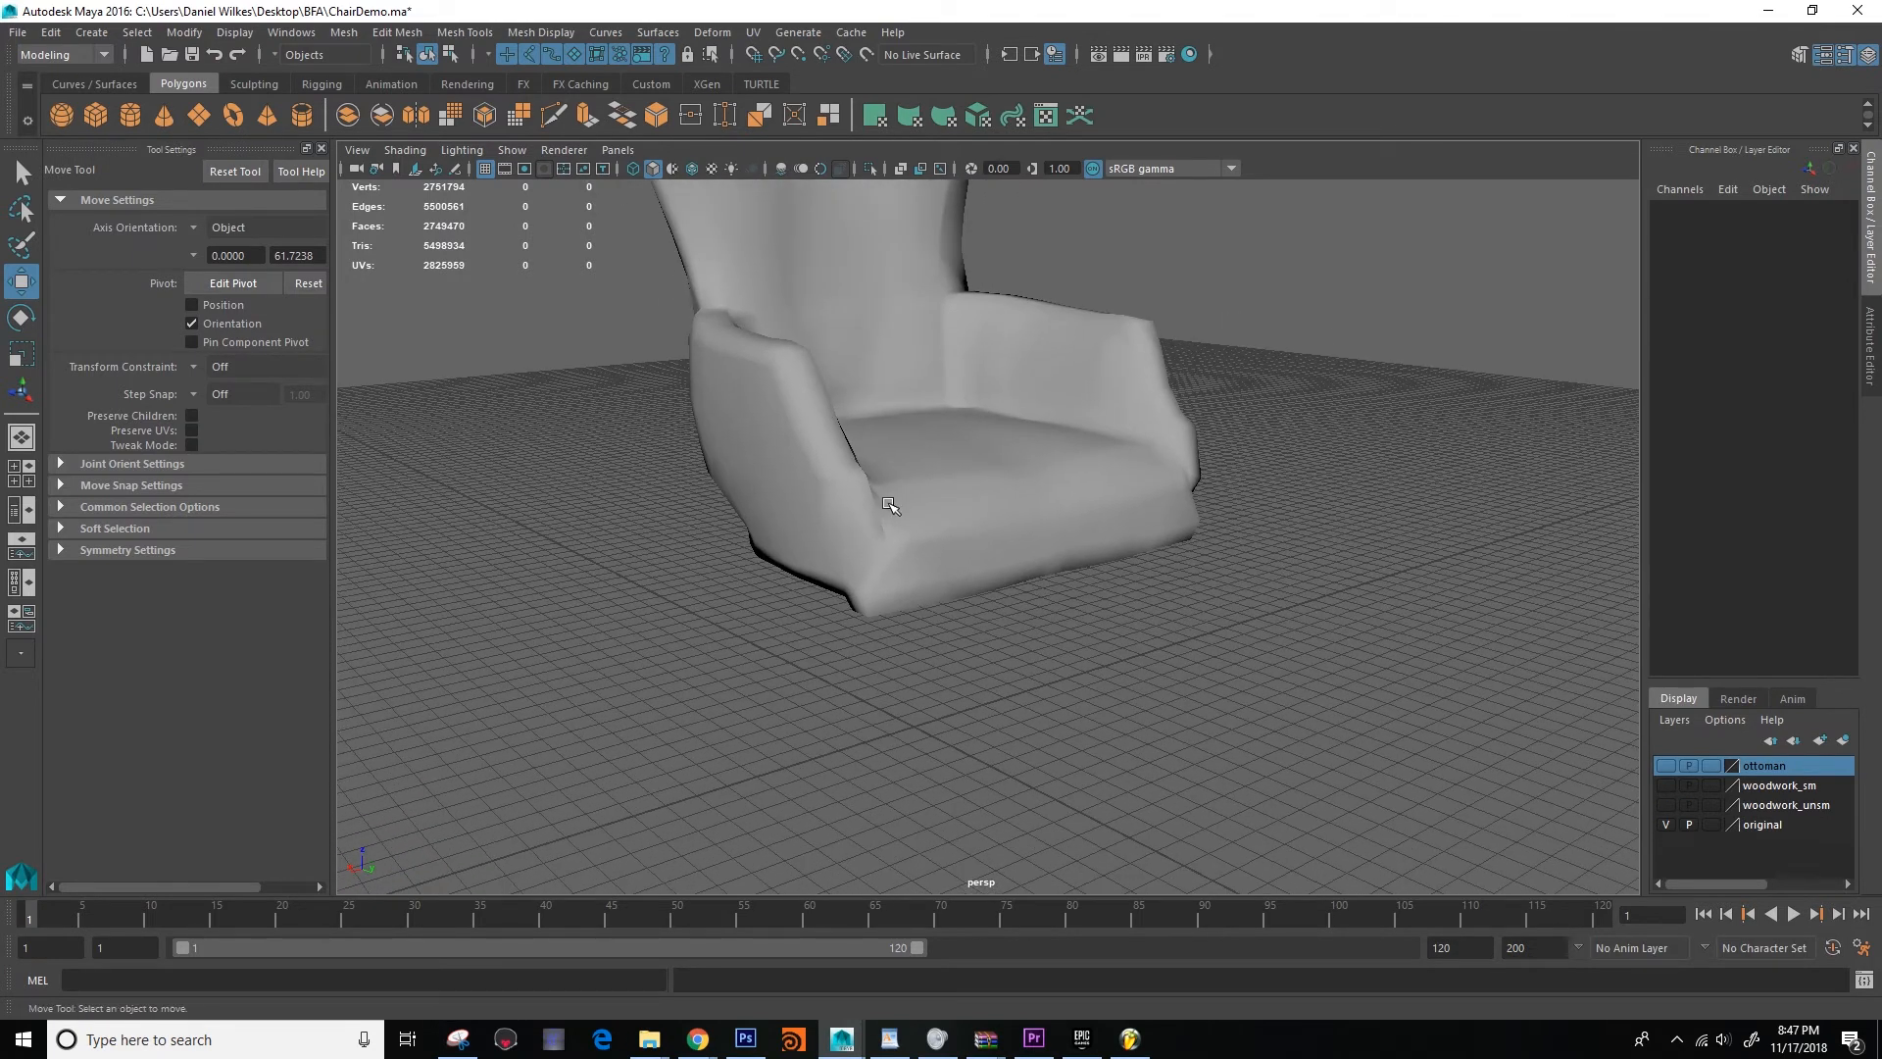
left_click_drag(889, 505, 970, 555, "alt")
left_click(1669, 802)
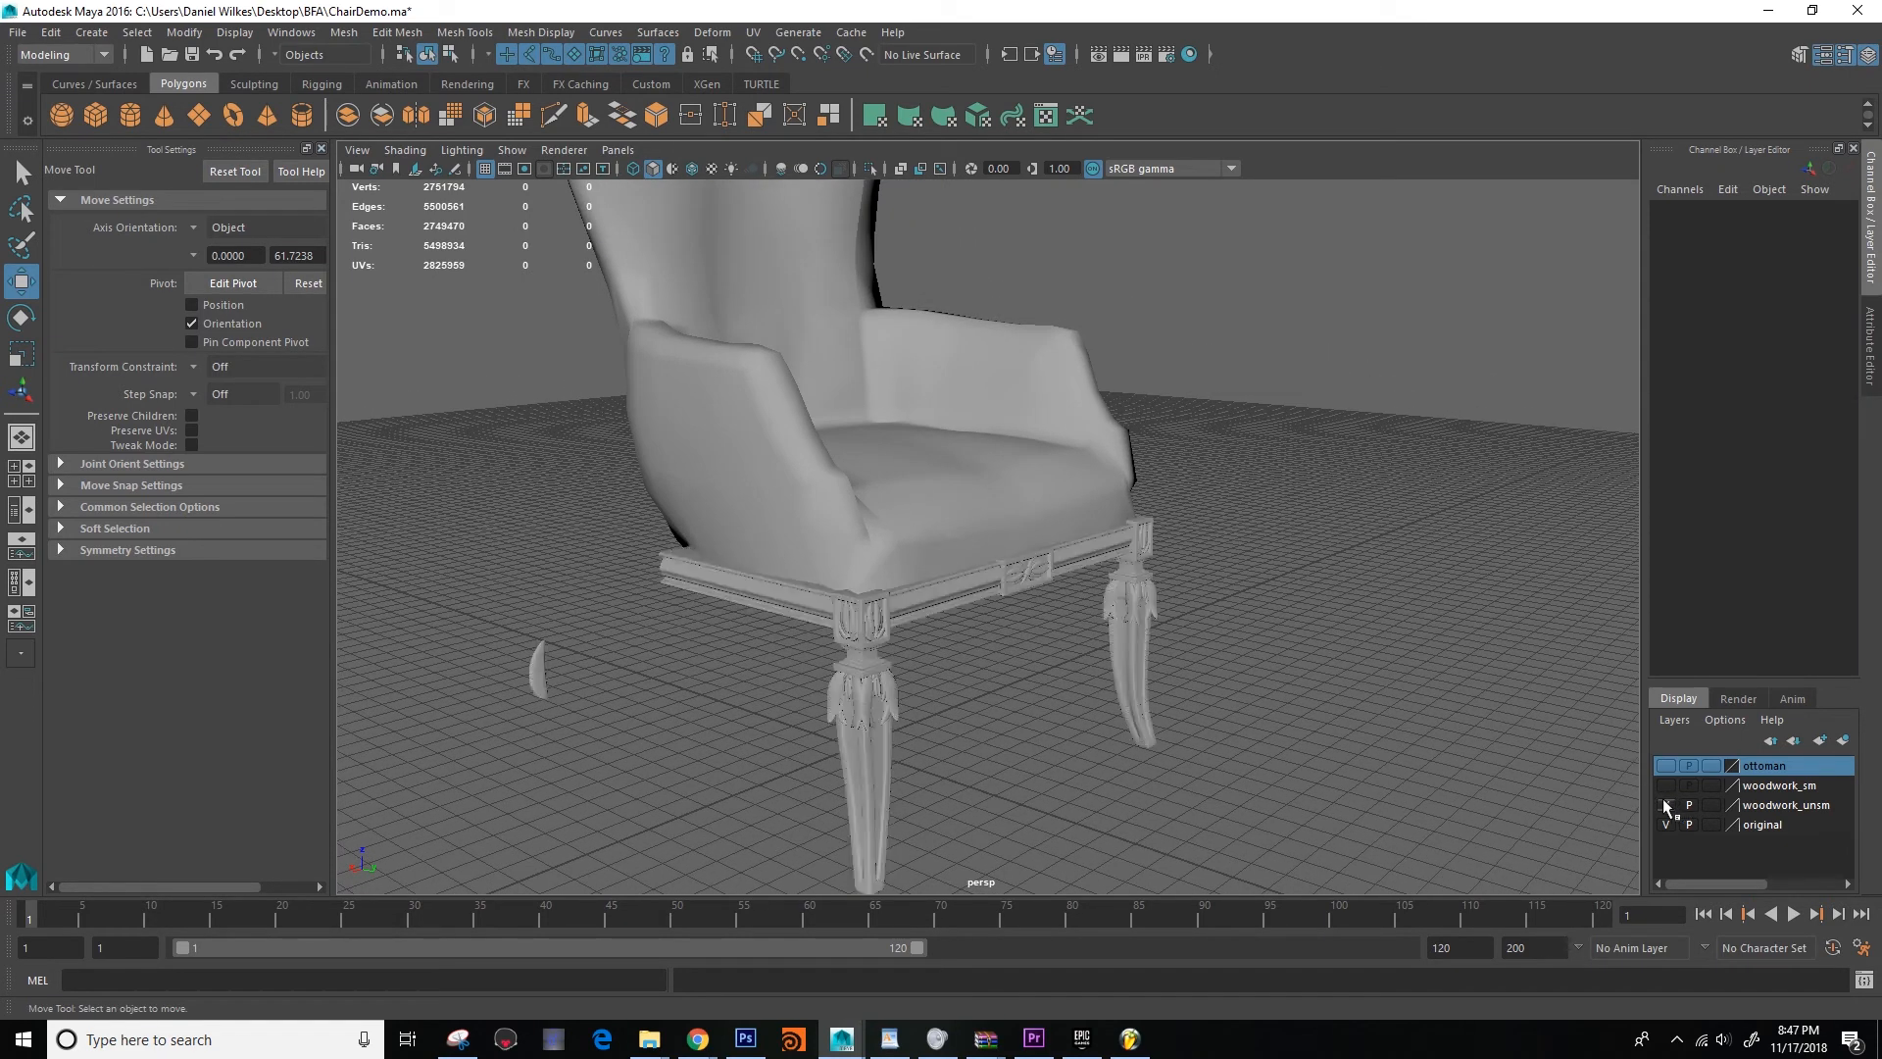
Examine the carved front legs and seat rail of the unsmoothed chair woodwork up close.
left_click_drag(1088, 608, 1044, 609, "alt")
middle_click_drag(1044, 610, 1117, 467, "alt")
scroll(987, 481, "up", 5)
left_click_drag(968, 479, 1055, 525, "alt")
scroll(1055, 526, "down", 4)
middle_click_drag(1055, 526, 1021, 419, "alt")
left_click_drag(1021, 419, 966, 475, "alt")
middle_click_drag(967, 474, 987, 533, "alt")
left_click_drag(980, 574, 1062, 542, "alt")
scroll(1046, 548, "up", 4)
middle_click_drag(867, 545, 1046, 593, "alt")
scroll(1039, 525, "down", 3)
scroll(1046, 592, "up", 6)
left_click(989, 490)
Select the loose leaf piece beside the chair to inspect its mesh, and clear the selection.
left_click_drag(1079, 526, 869, 467, "alt")
left_click(638, 324)
left_click_drag(504, 421, 1111, 583, "alt")
scroll(949, 591, "down", 4)
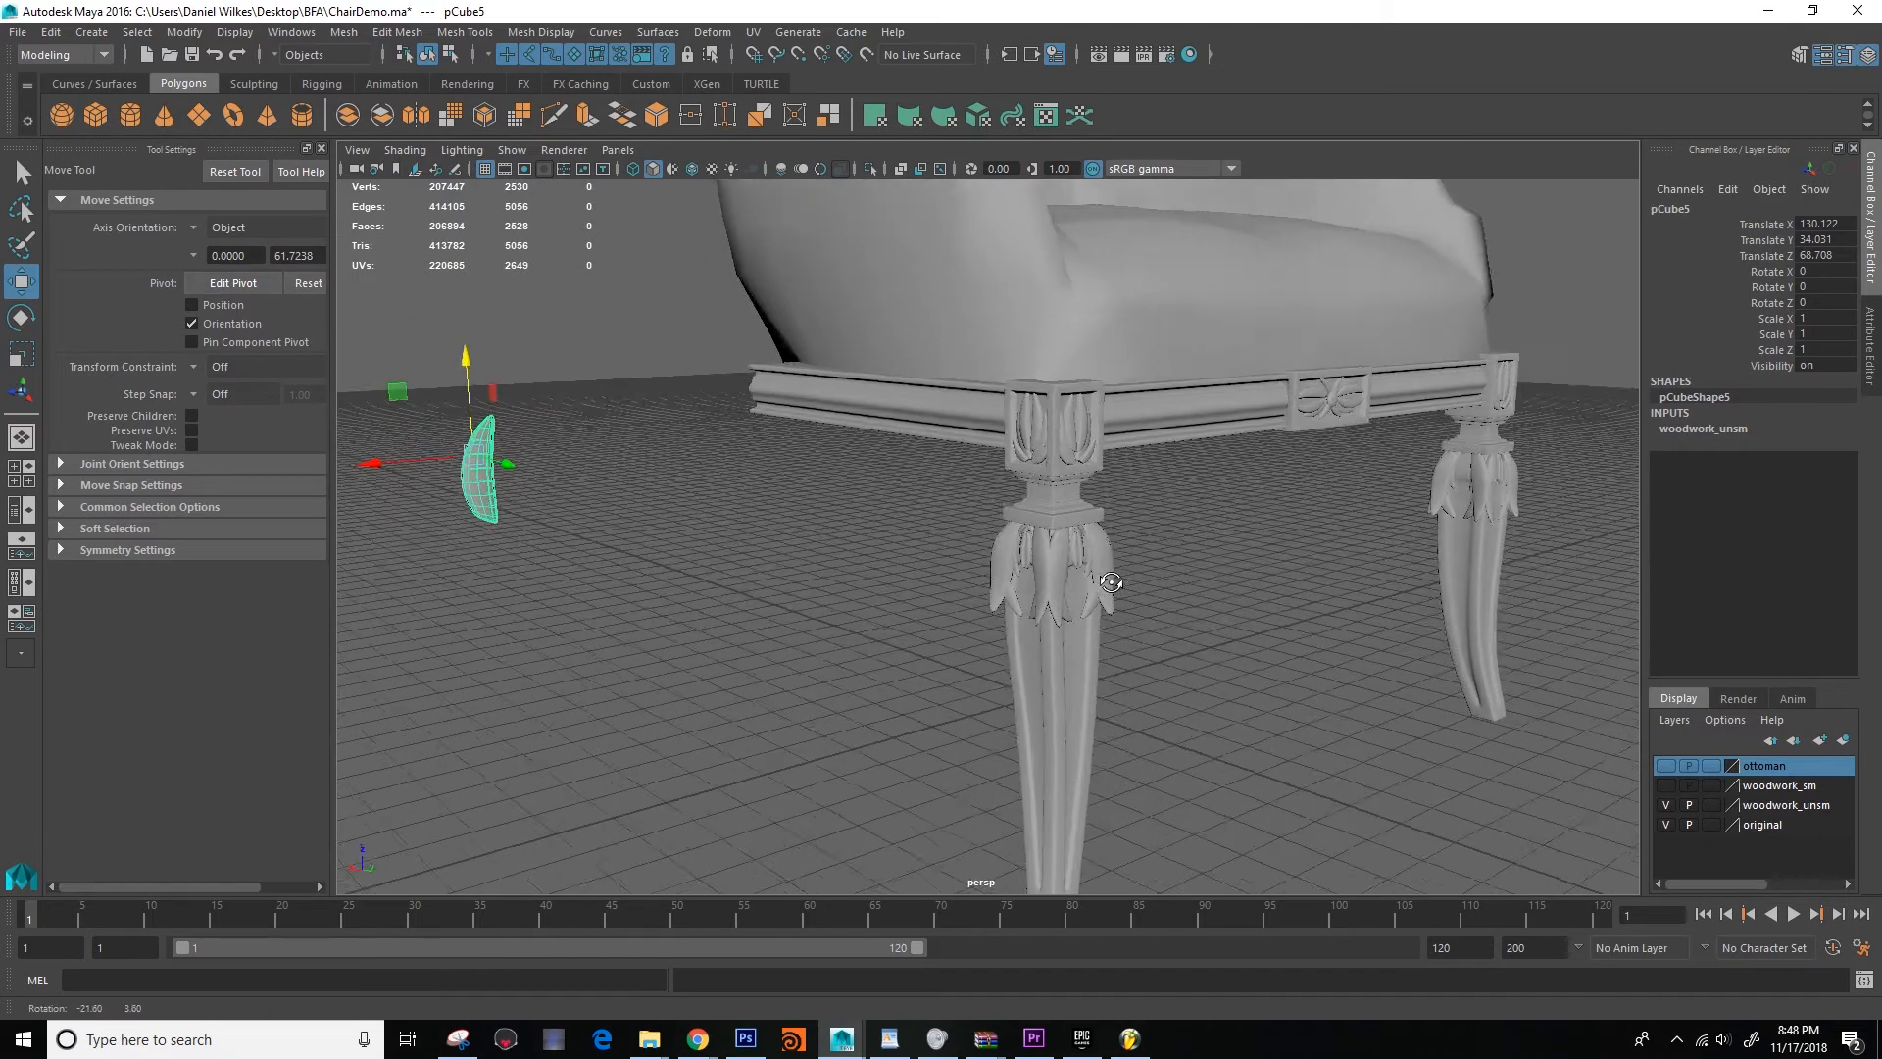
scroll(1118, 586, "down", 10)
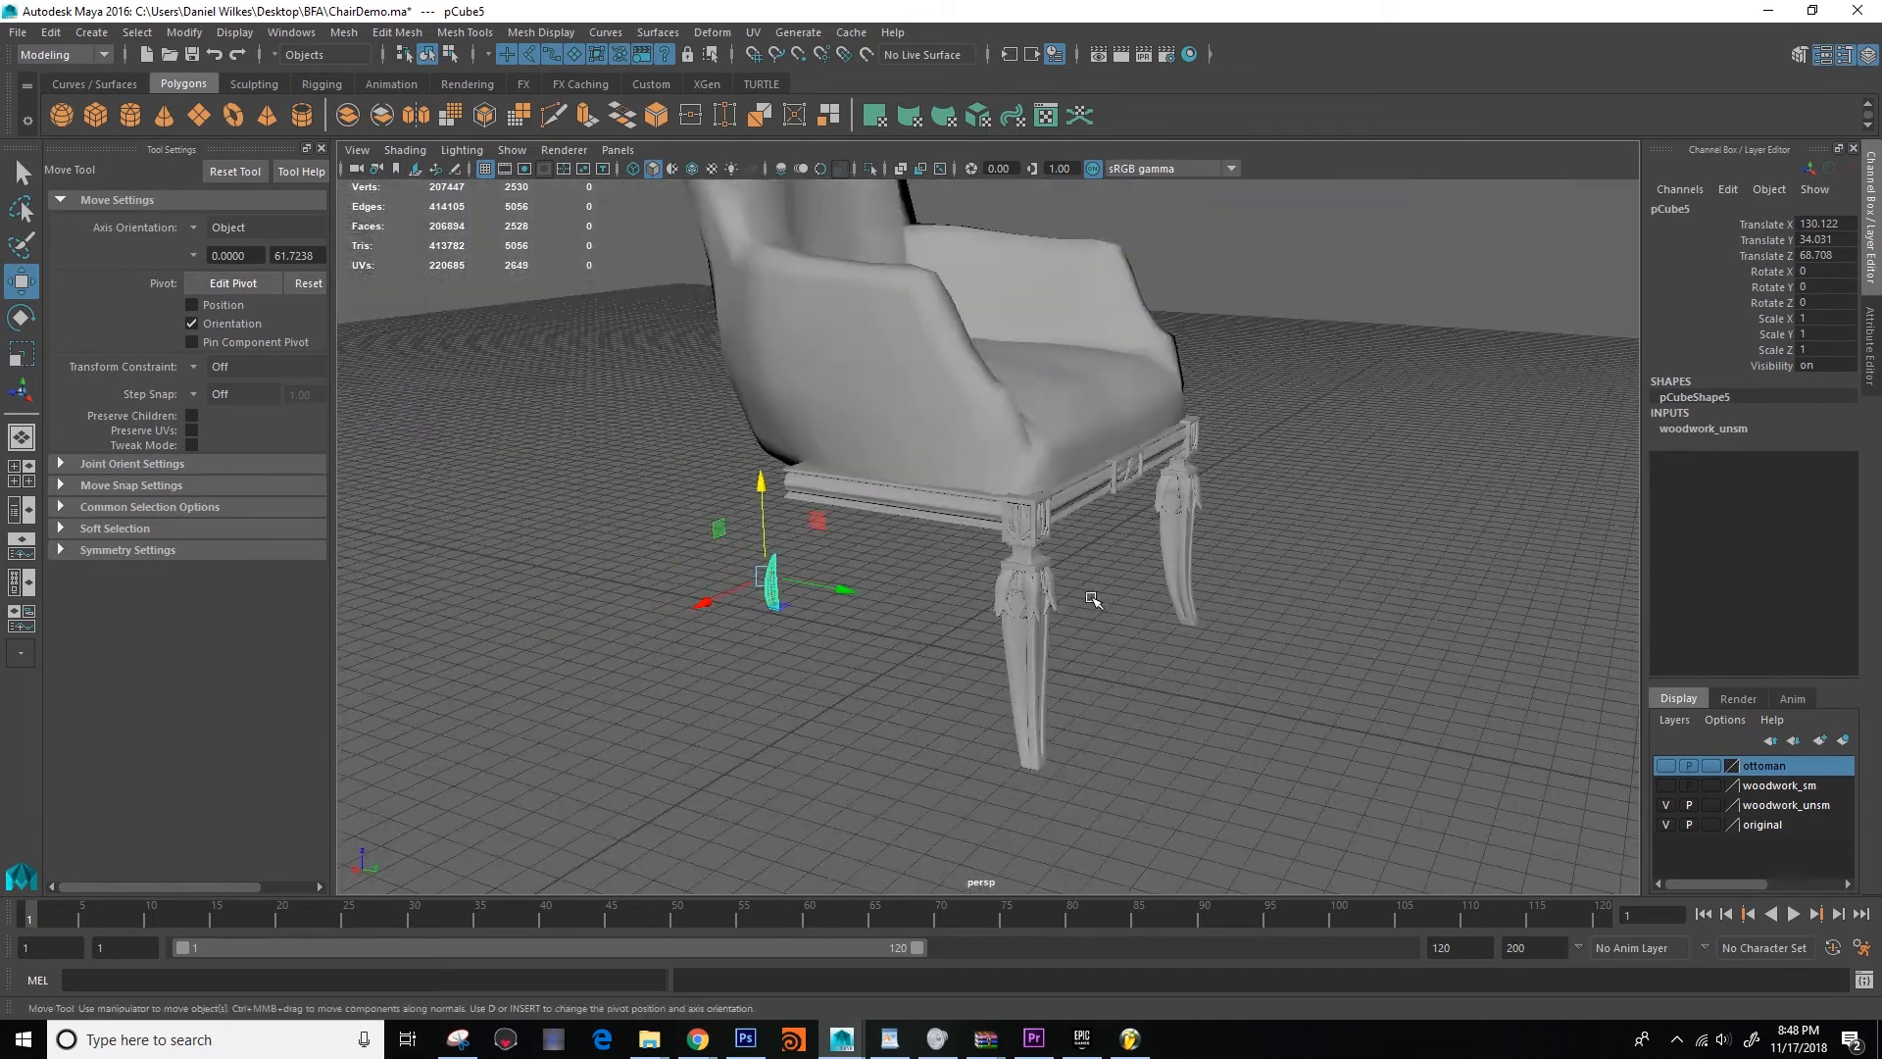
left_click_drag(1093, 600, 1069, 666, "alt")
left_click(1084, 622)
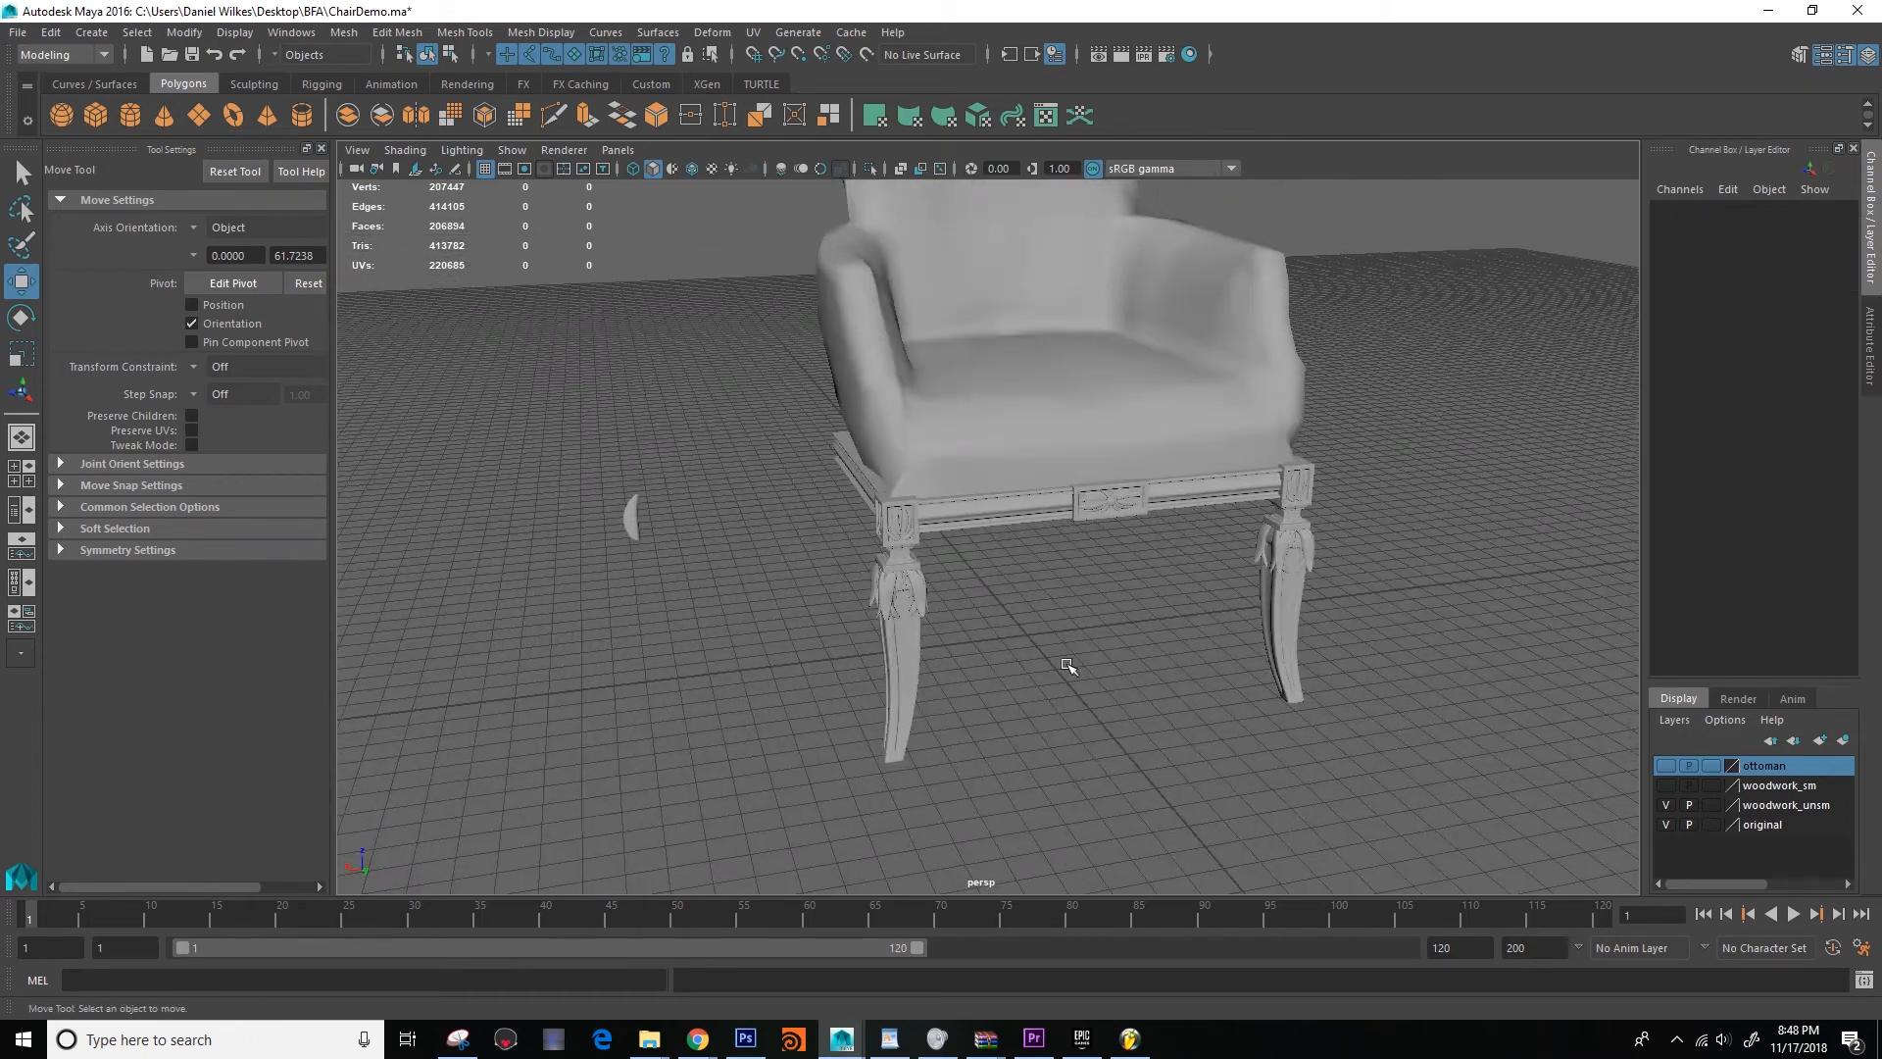
Select the parts of the chair's near front leg to inspect the wireframe of its carvings, and clear the selection.
scroll(984, 659, "up", 5)
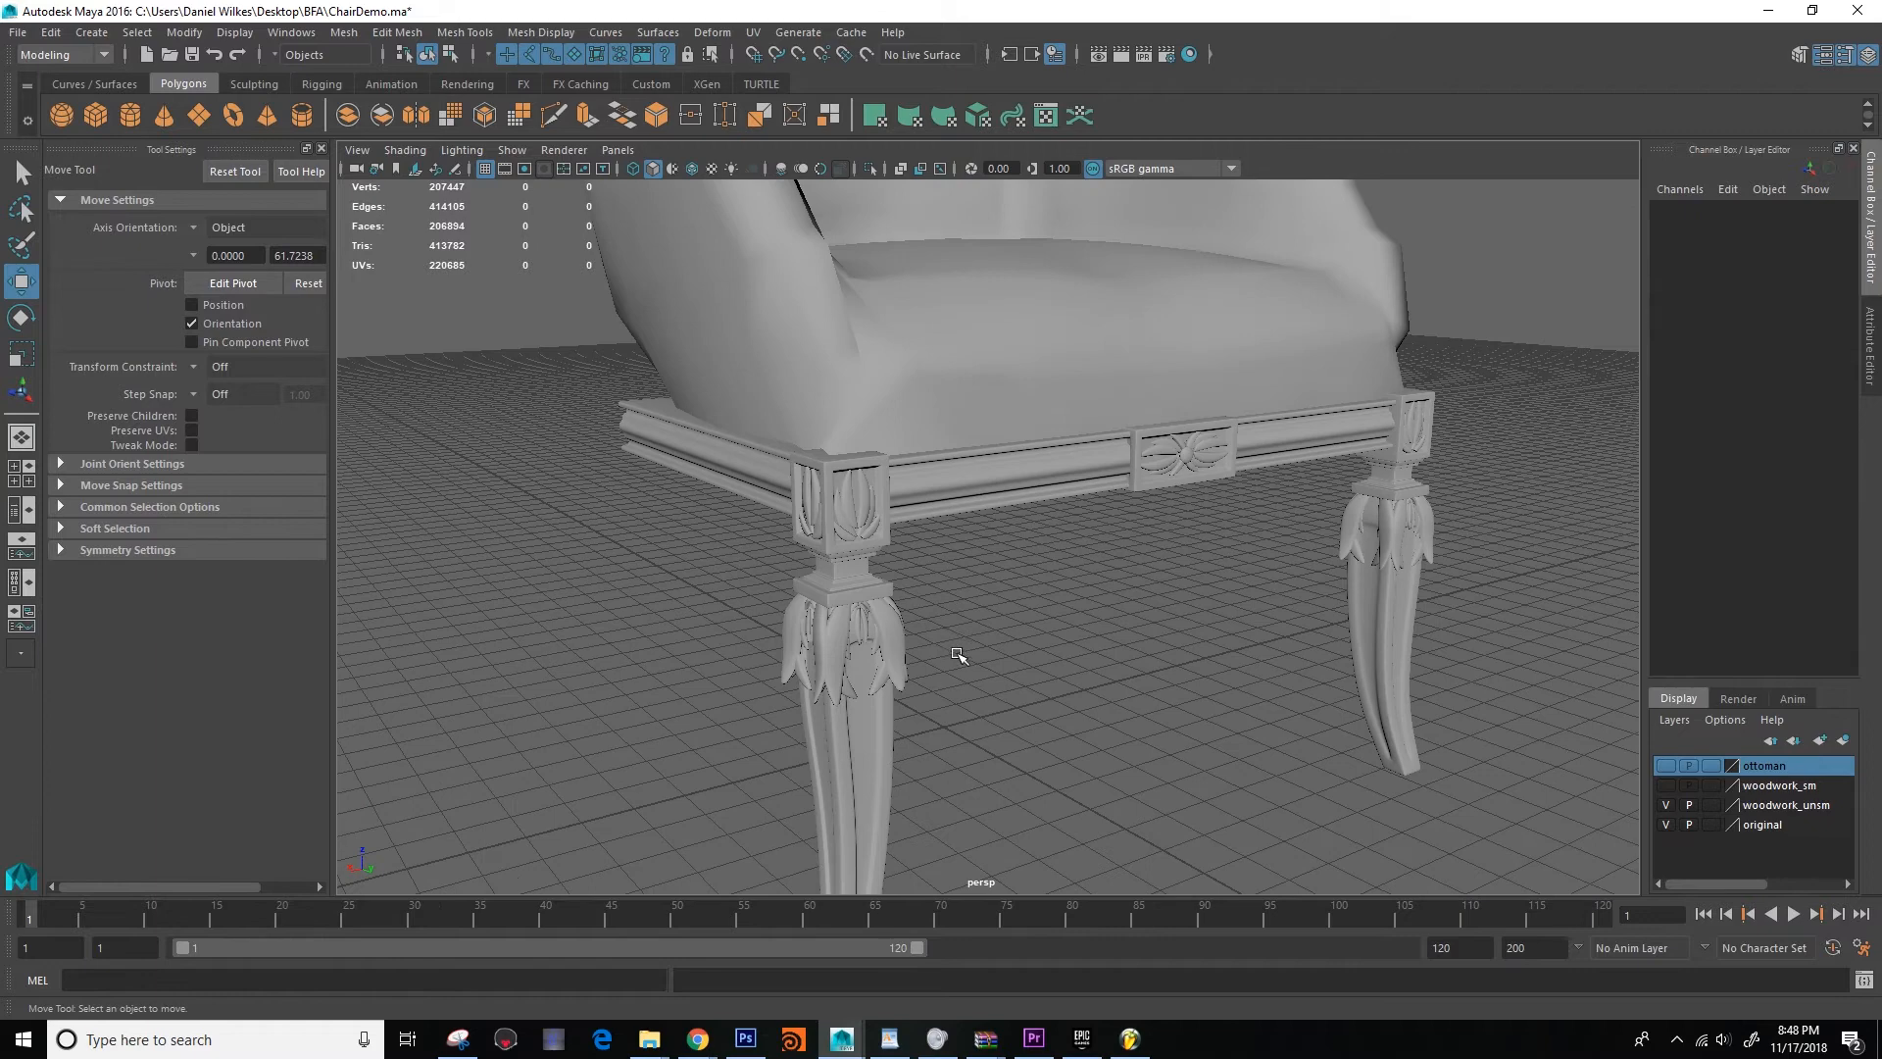
left_click_drag(958, 655, 978, 679, "alt")
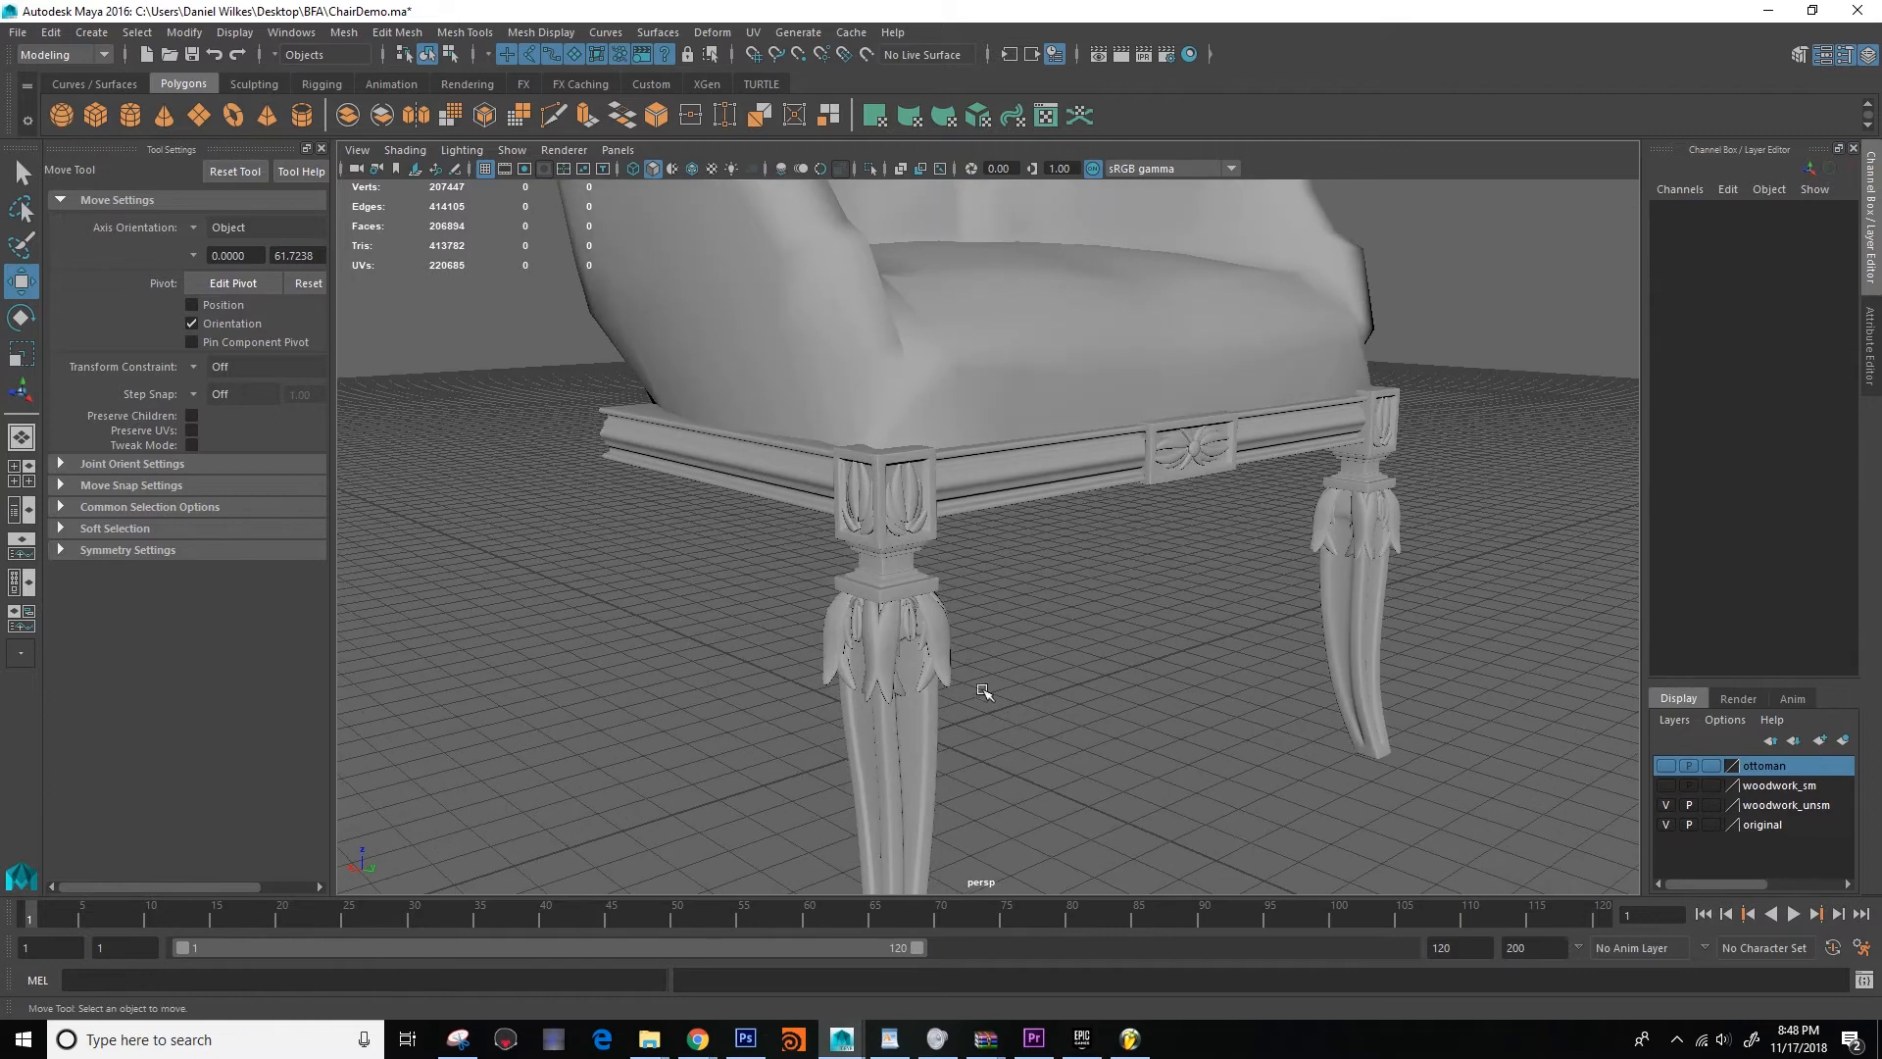
left_click_drag(712, 524, 711, 524)
mouse_move(863, 549)
left_mouse_down("alt")
mouse_move(958, 538)
mouse_move(860, 562)
mouse_move(880, 578)
left_mouse_up("alt")
scroll(860, 561, "up", 5)
scroll(859, 561, "down", 3)
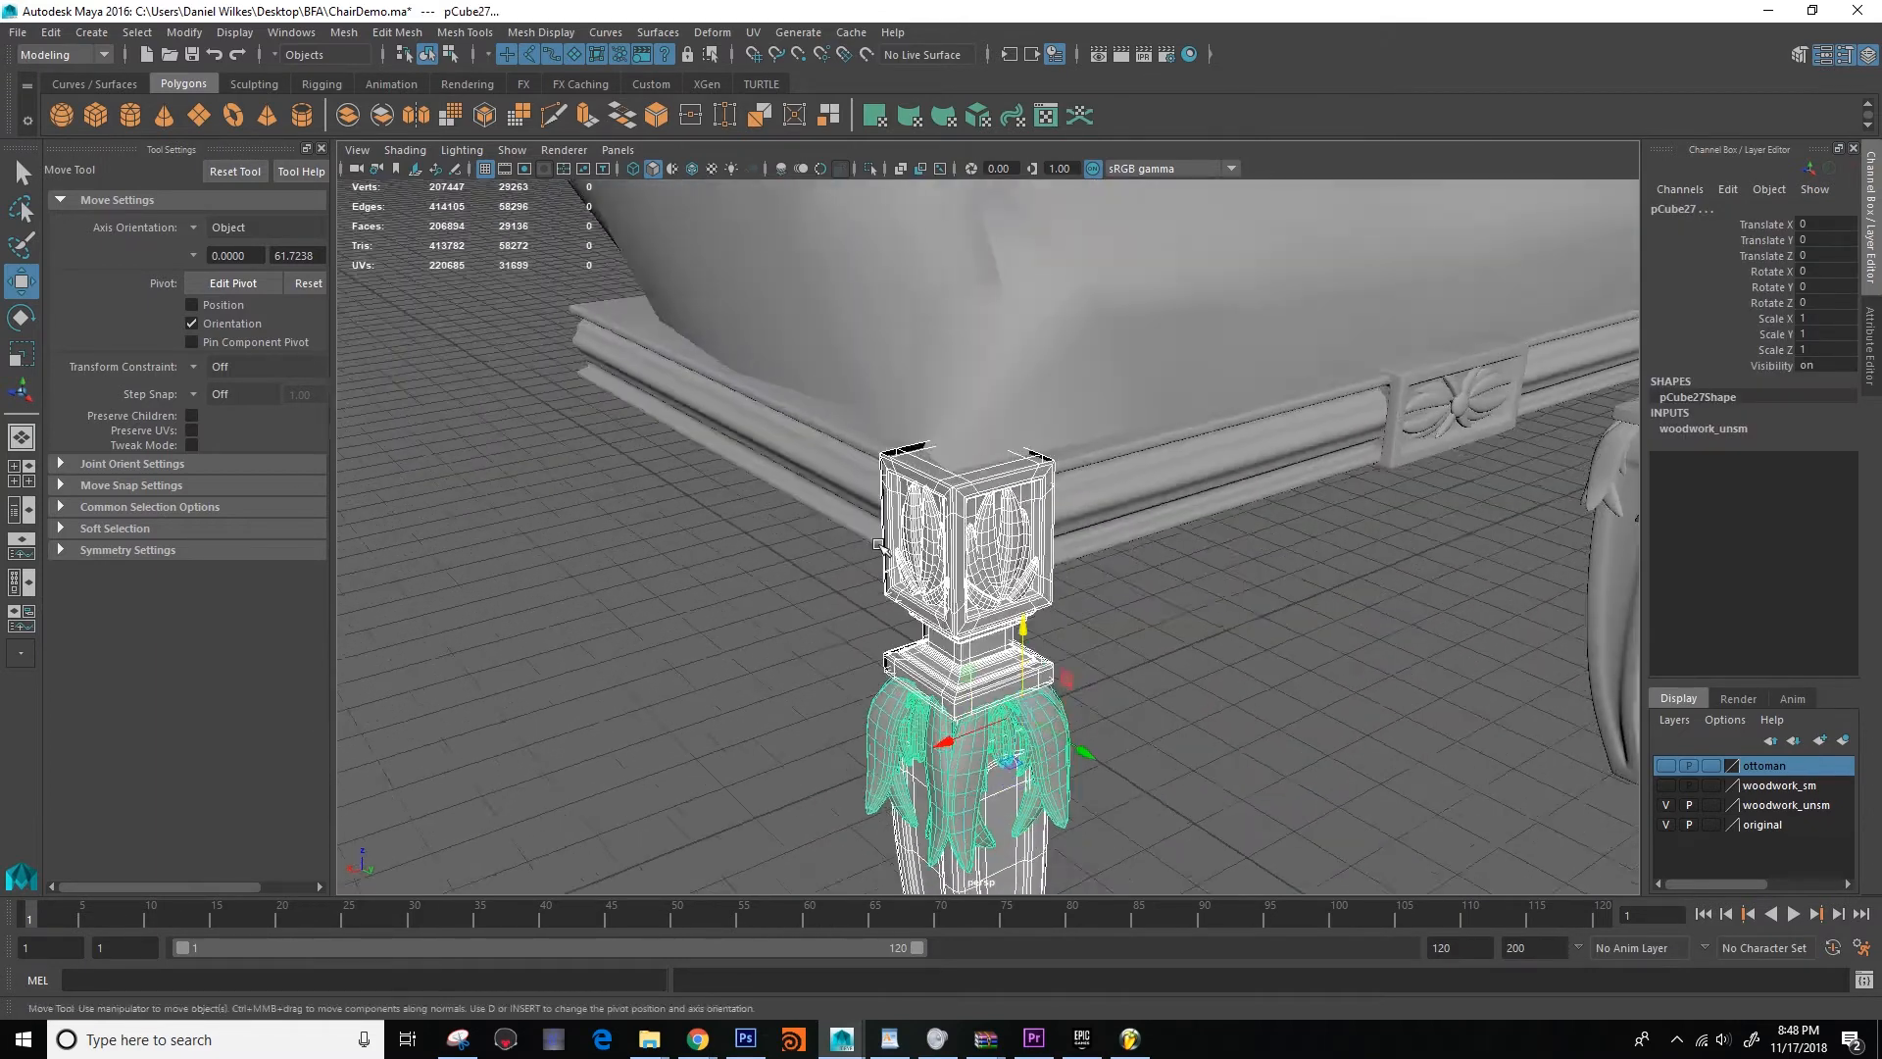
middle_click_drag(879, 578, 888, 505, "alt")
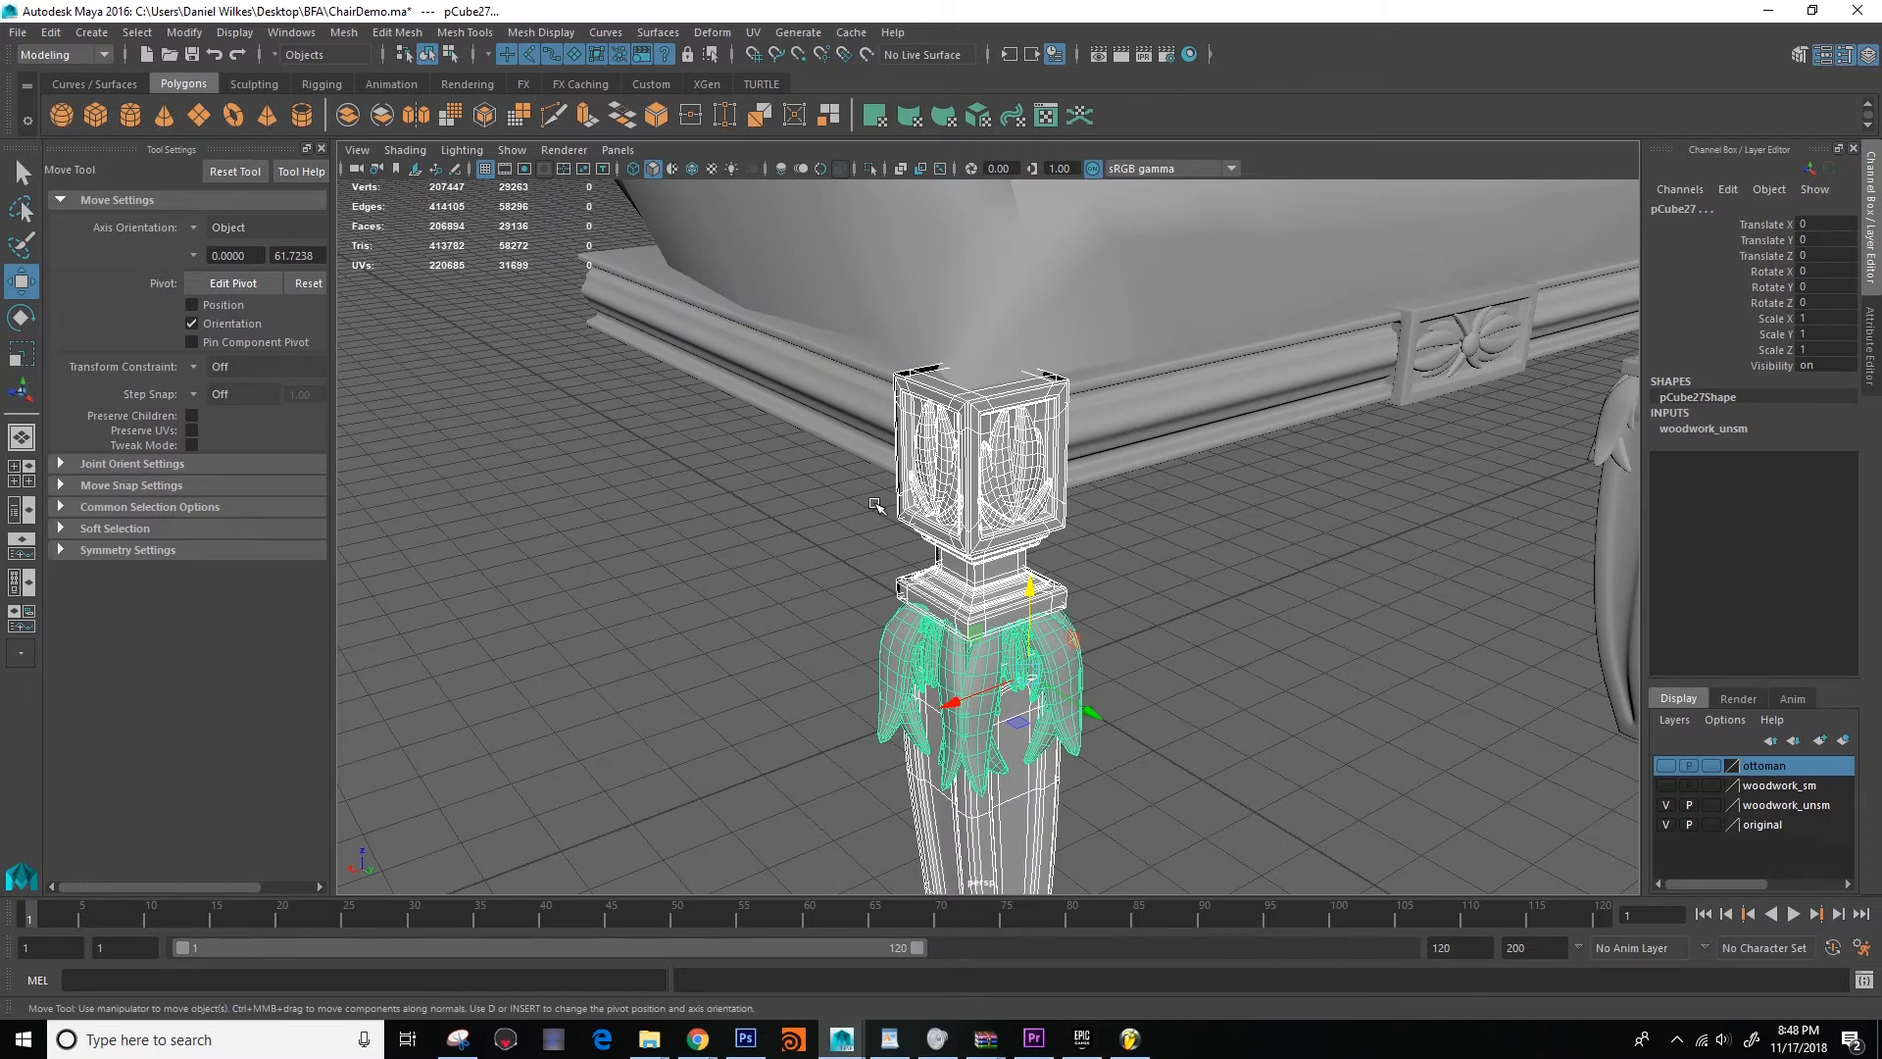
scroll(892, 517, "up", 10)
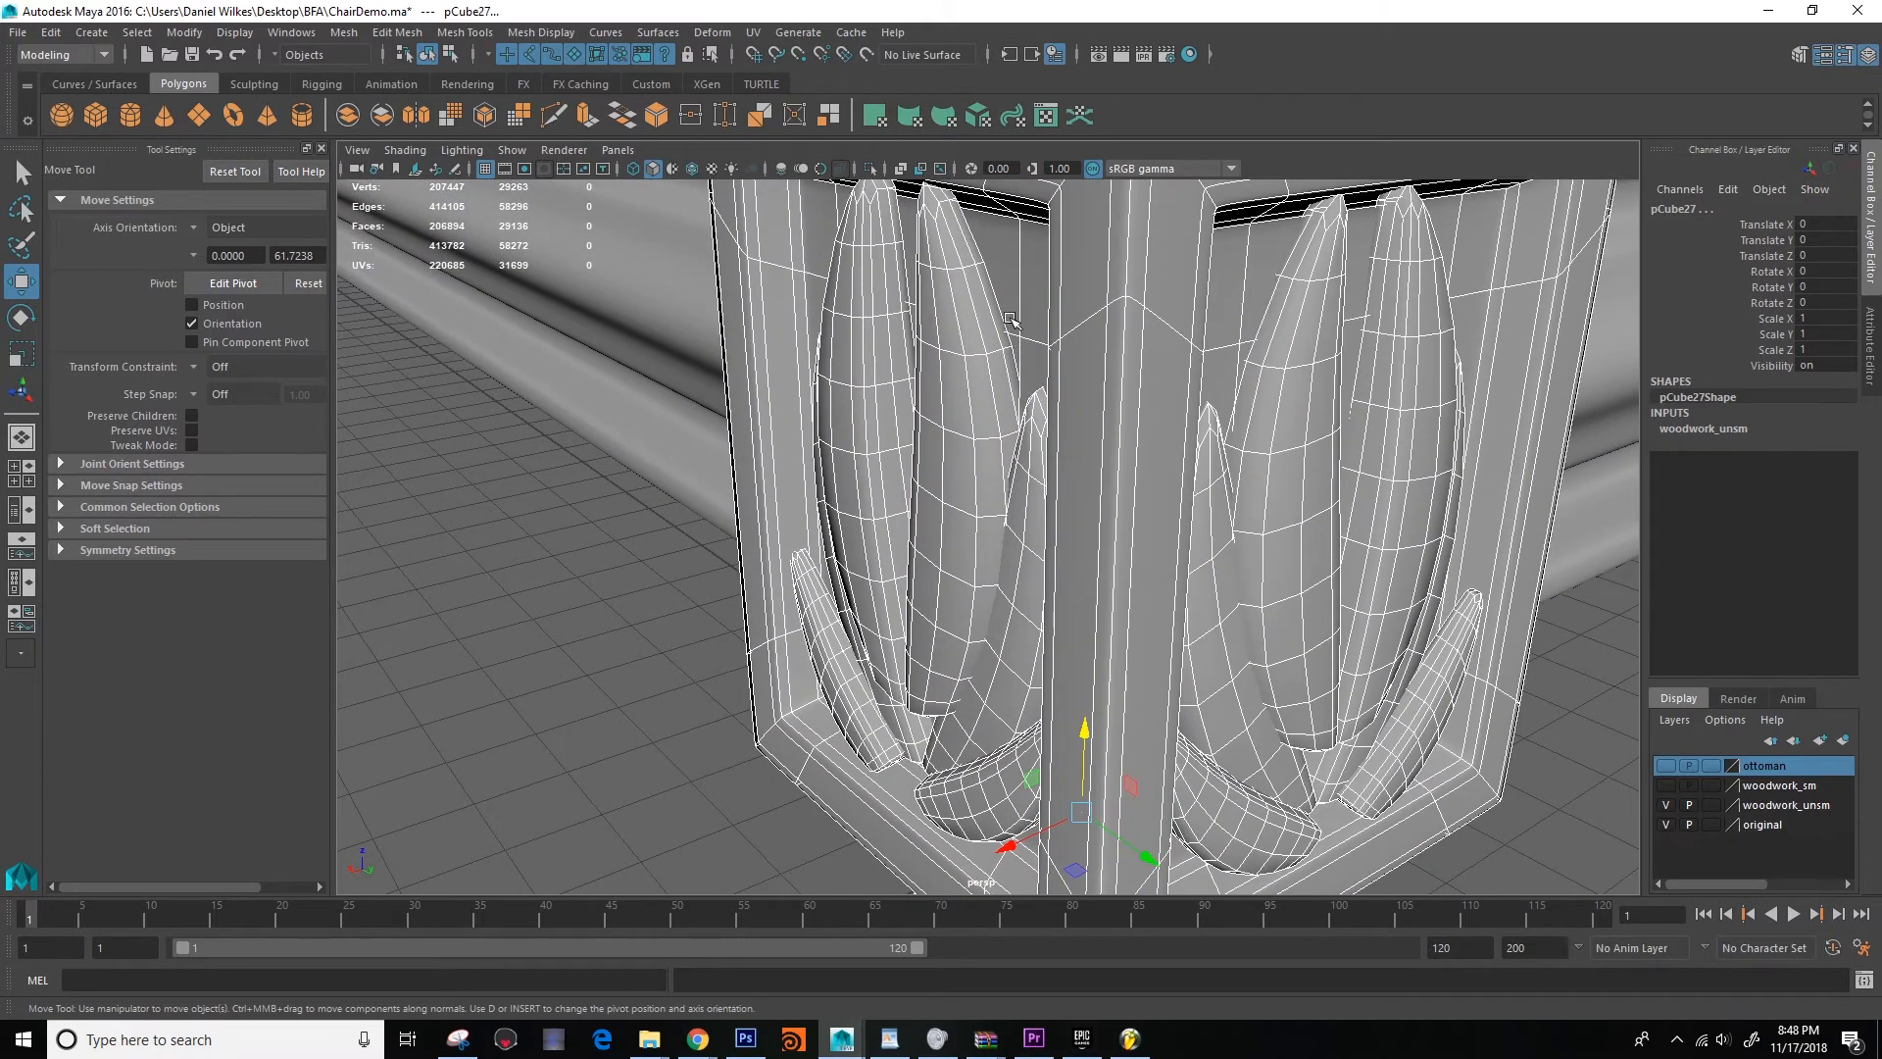
left_click(607, 481)
scroll(628, 490, "down", 8)
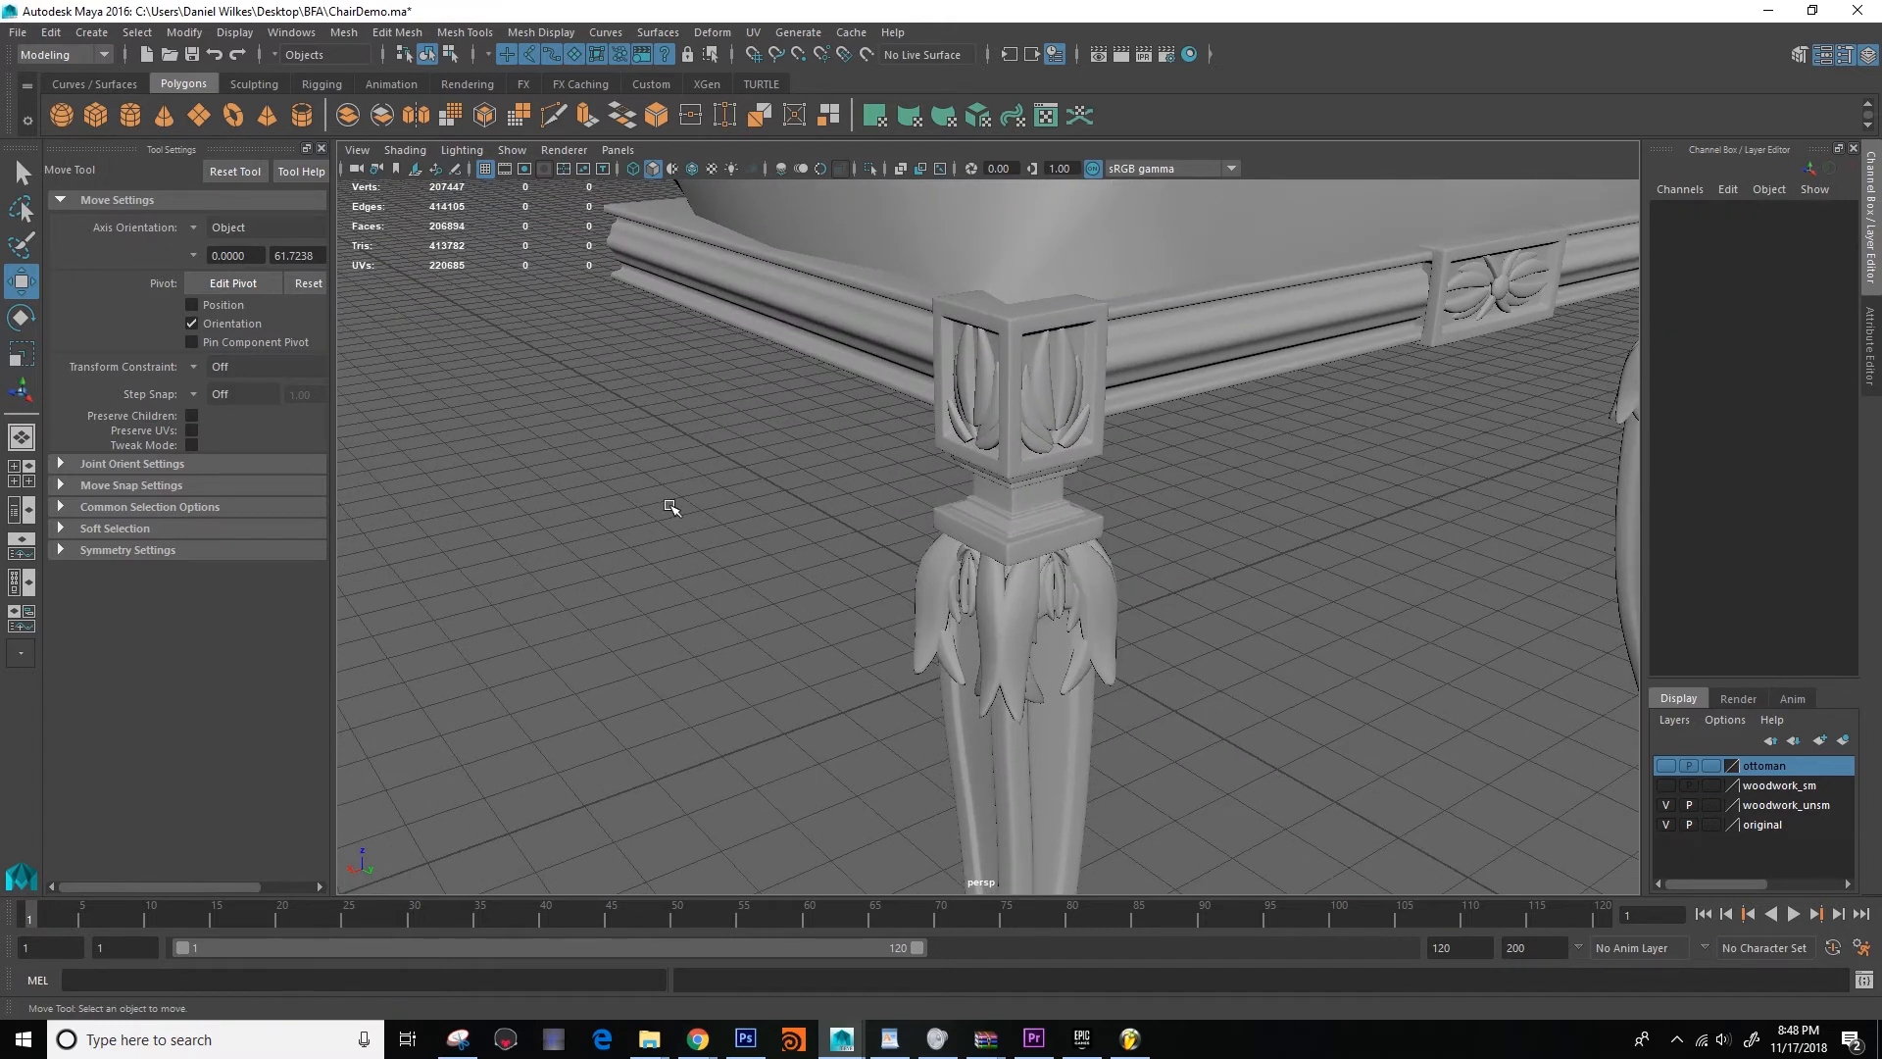
Examine the chair's front leg and seat frame from several angles, finishing with the whole chair in view.
left_click_drag(671, 507, 788, 545, "alt")
right_click_drag(830, 554, 949, 545, "alt")
middle_click_drag(963, 458, 1030, 535, "alt")
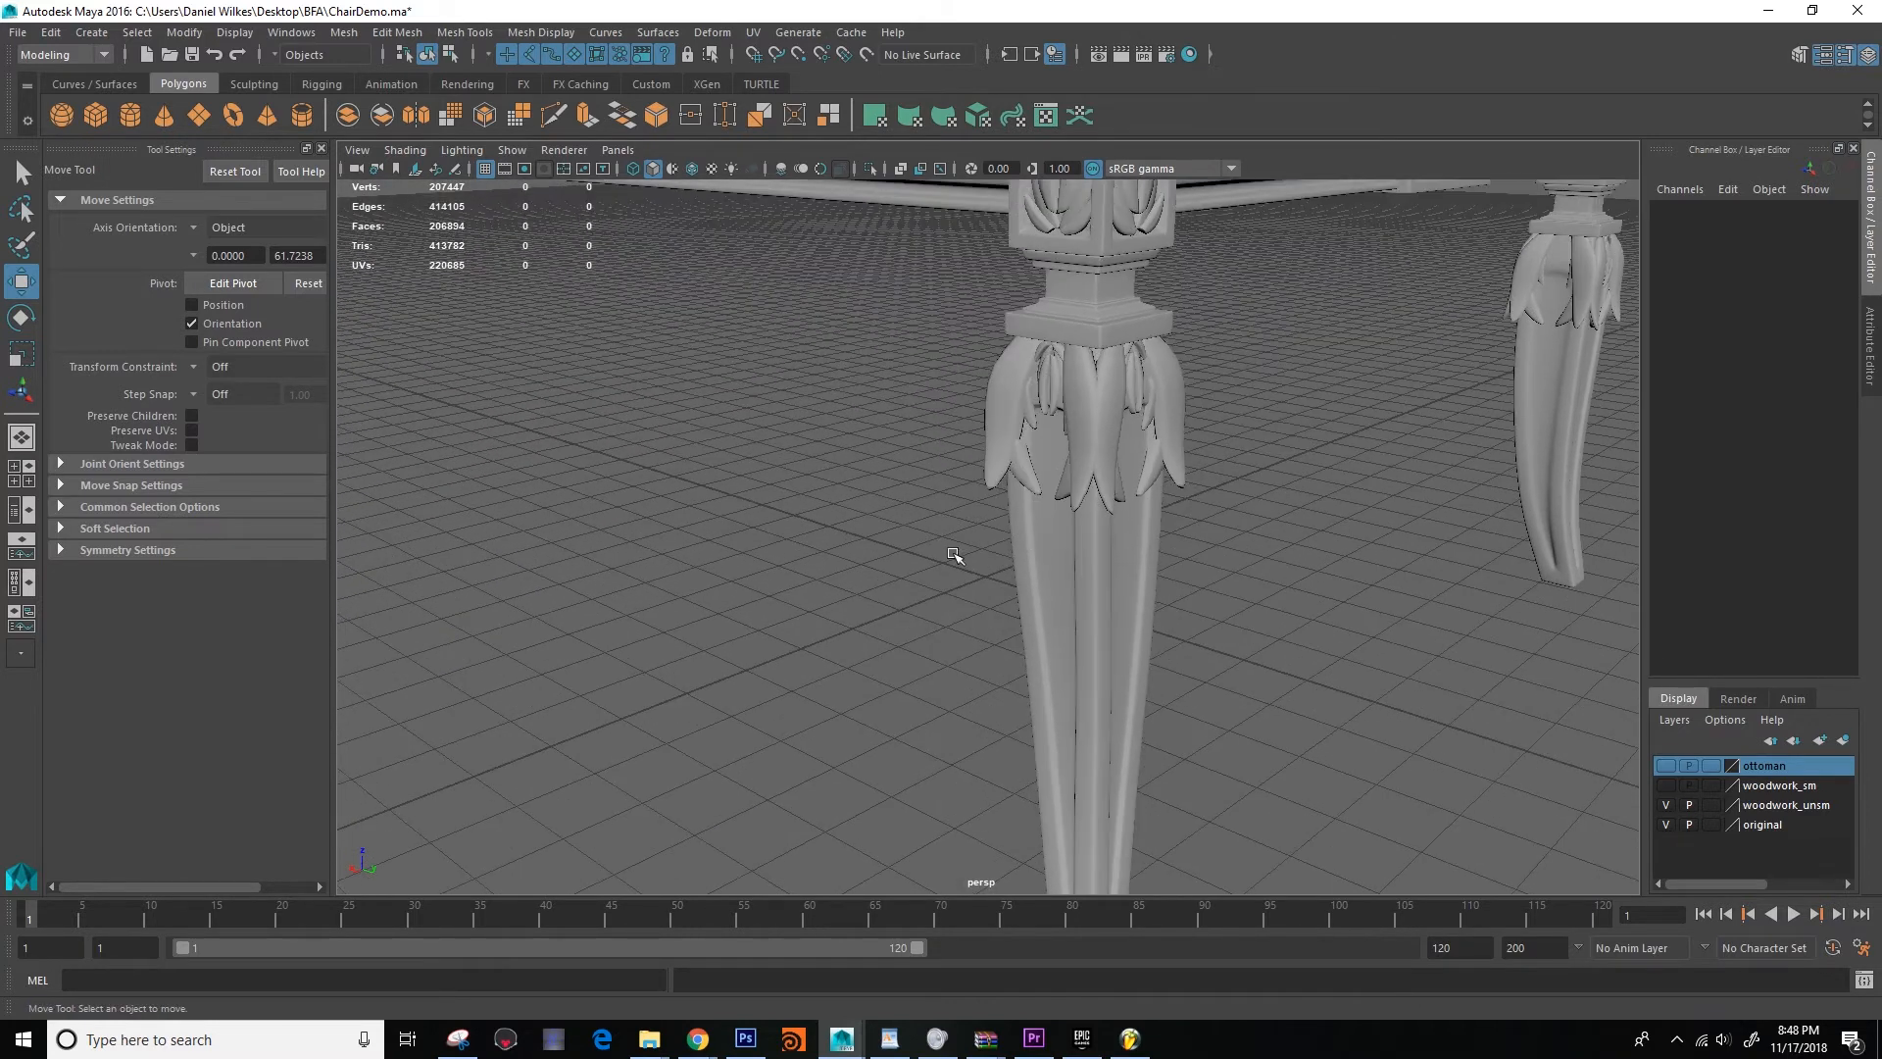
left_click_drag(936, 545, 898, 598, "alt")
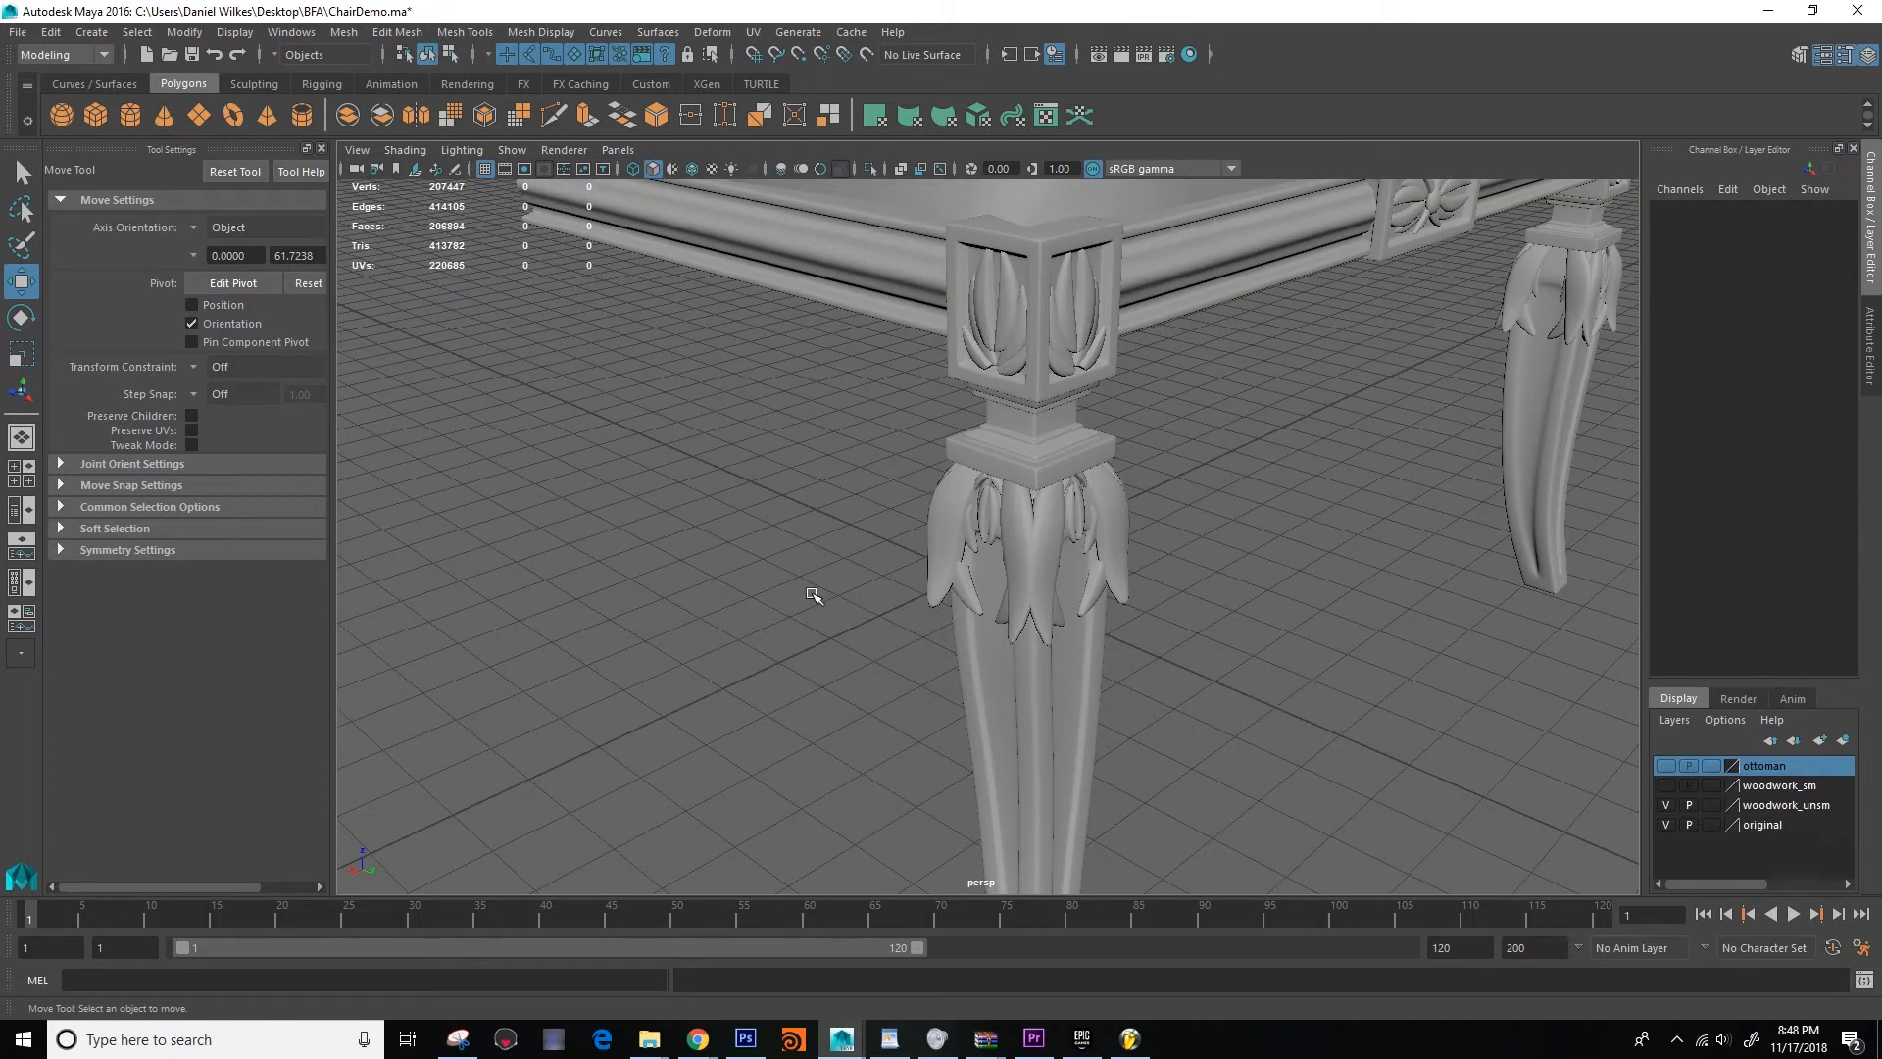
right_click_drag(812, 592, 937, 582, "alt")
left_click_drag(937, 583, 939, 629, "alt")
middle_click_drag(907, 624, 874, 638, "alt")
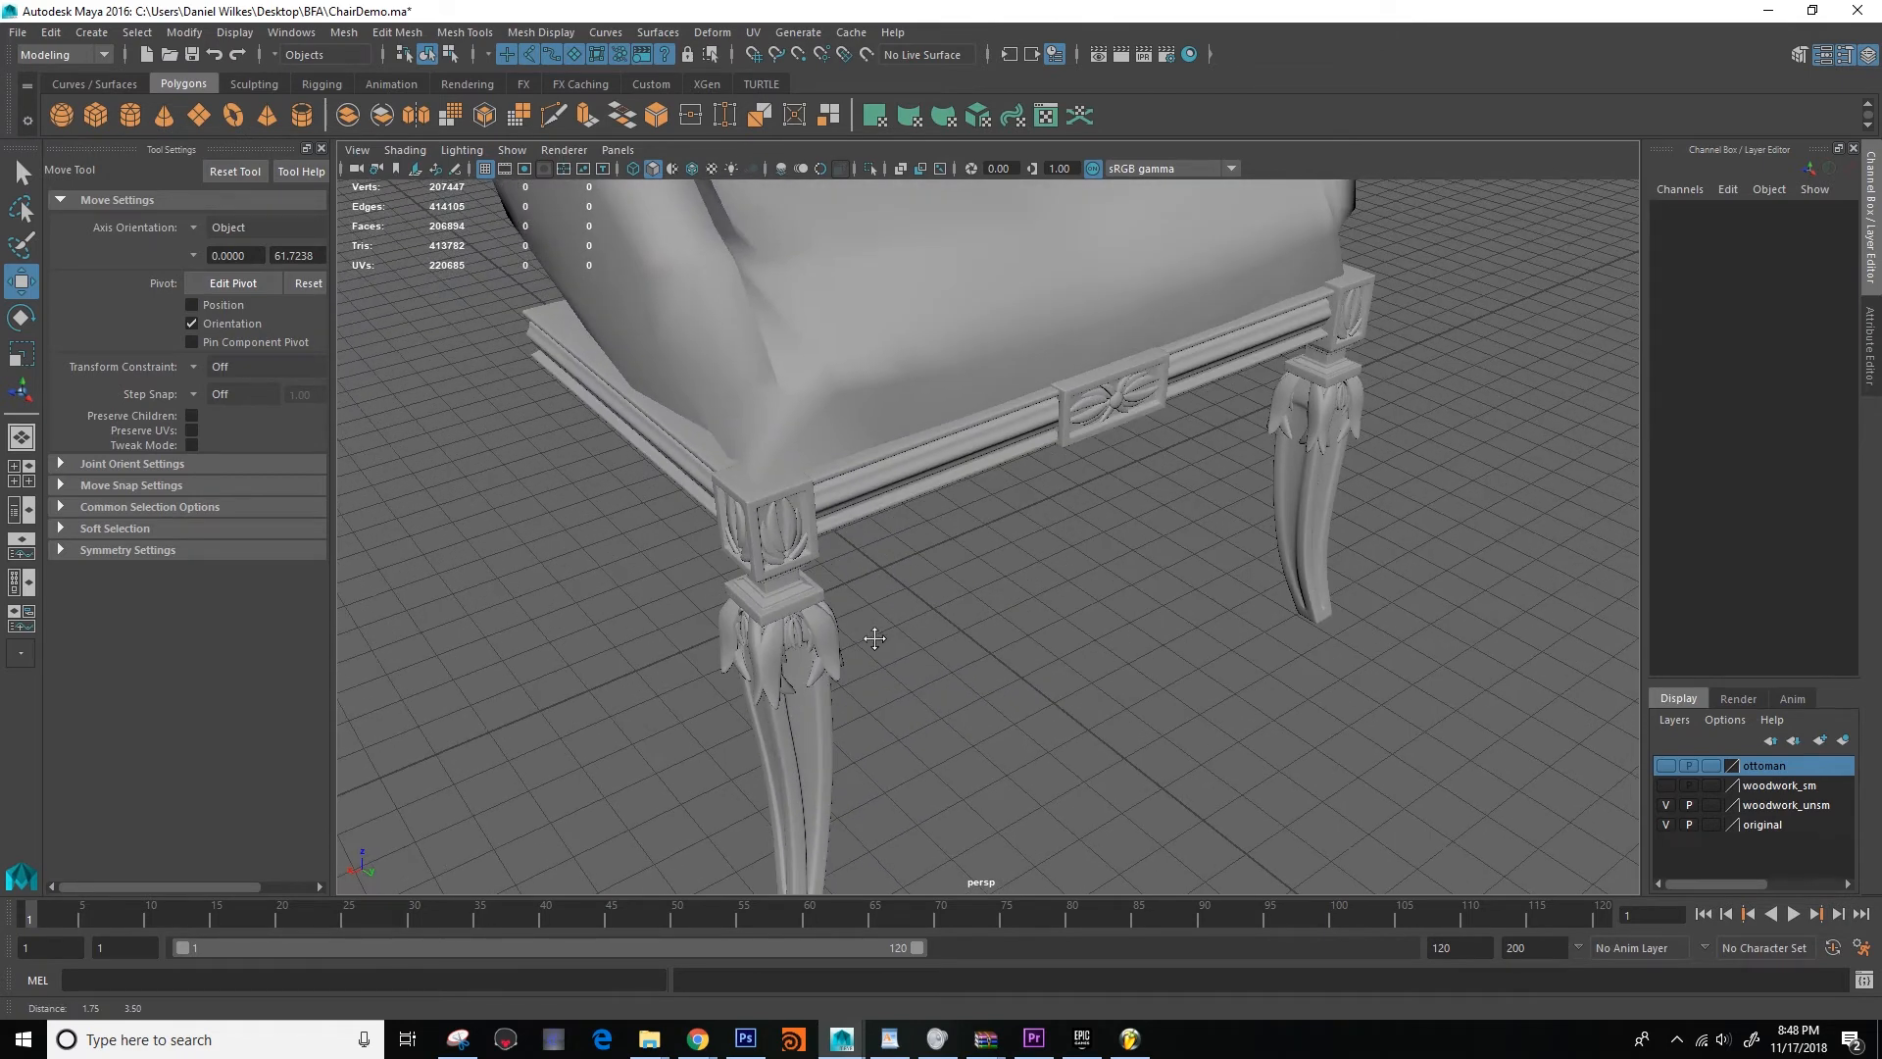
left_click_drag(885, 610, 954, 646, "alt")
scroll(891, 629, "down", 4)
middle_click_drag(955, 646, 952, 646, "alt")
left_click_drag(953, 646, 894, 615, "alt")
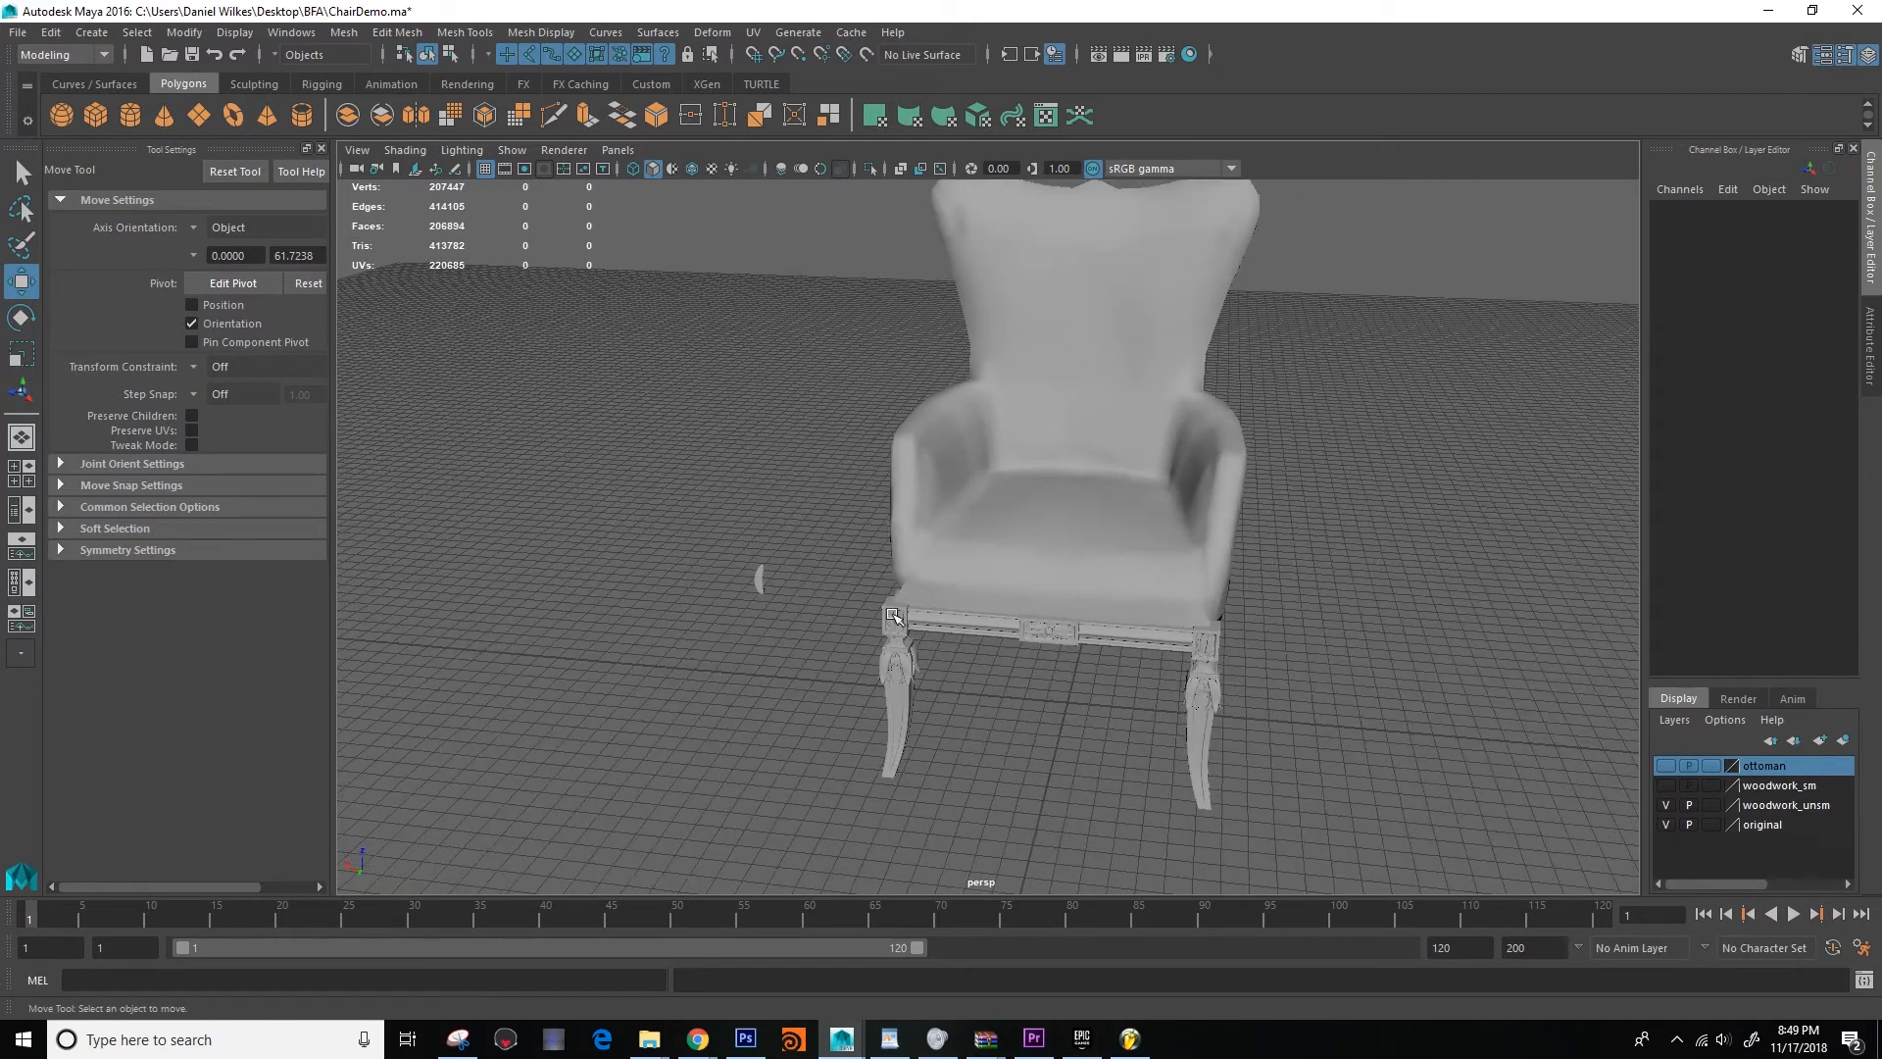
Show the ottoman layer, and select the ottoman's woodwork briefly to inspect its wireframe.
left_click(1663, 766)
mouse_move(932, 519)
left_mouse_down("alt")
mouse_move(1000, 462)
mouse_move(941, 480)
mouse_move(967, 513)
left_mouse_up("alt")
right_click_drag(966, 512, 1017, 503, "alt")
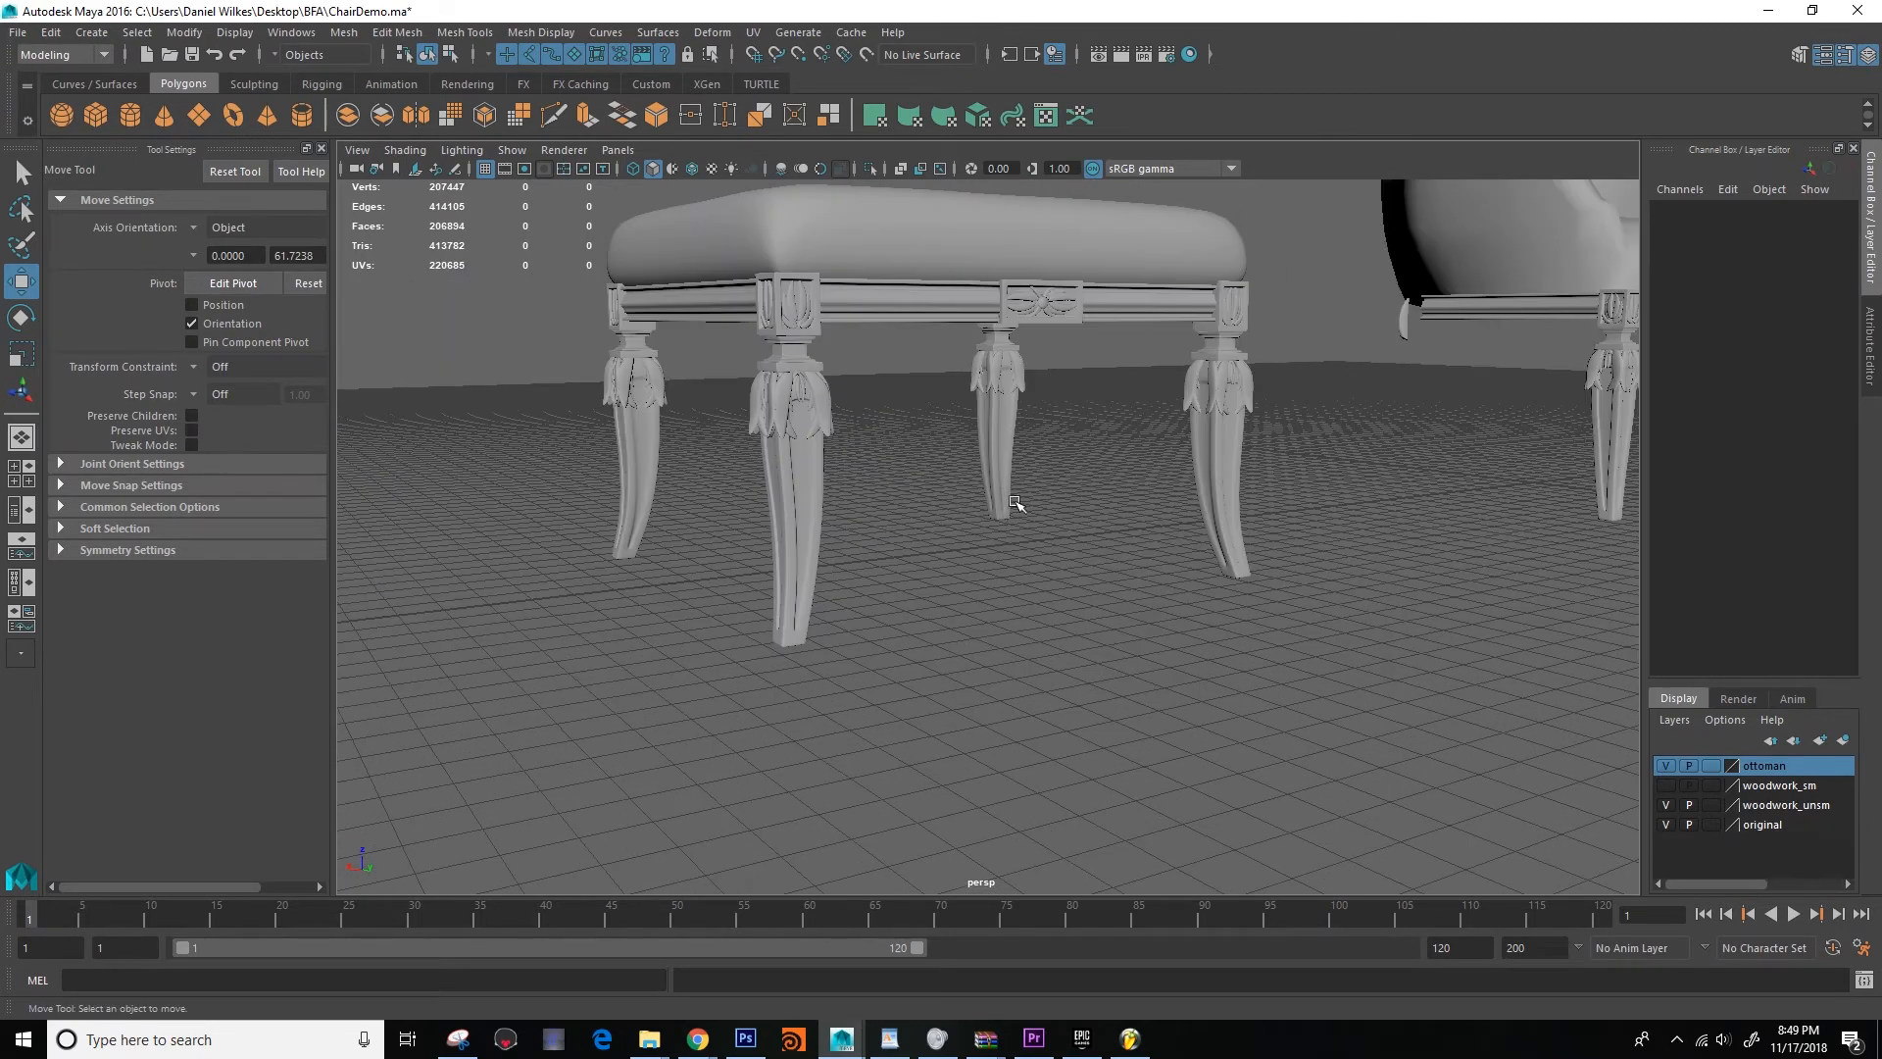
left_click(1205, 333)
right_click_drag(1205, 333, 1079, 412, "alt")
left_click_drag(1078, 412, 958, 449, "alt")
right_click_drag(957, 449, 934, 610, "alt")
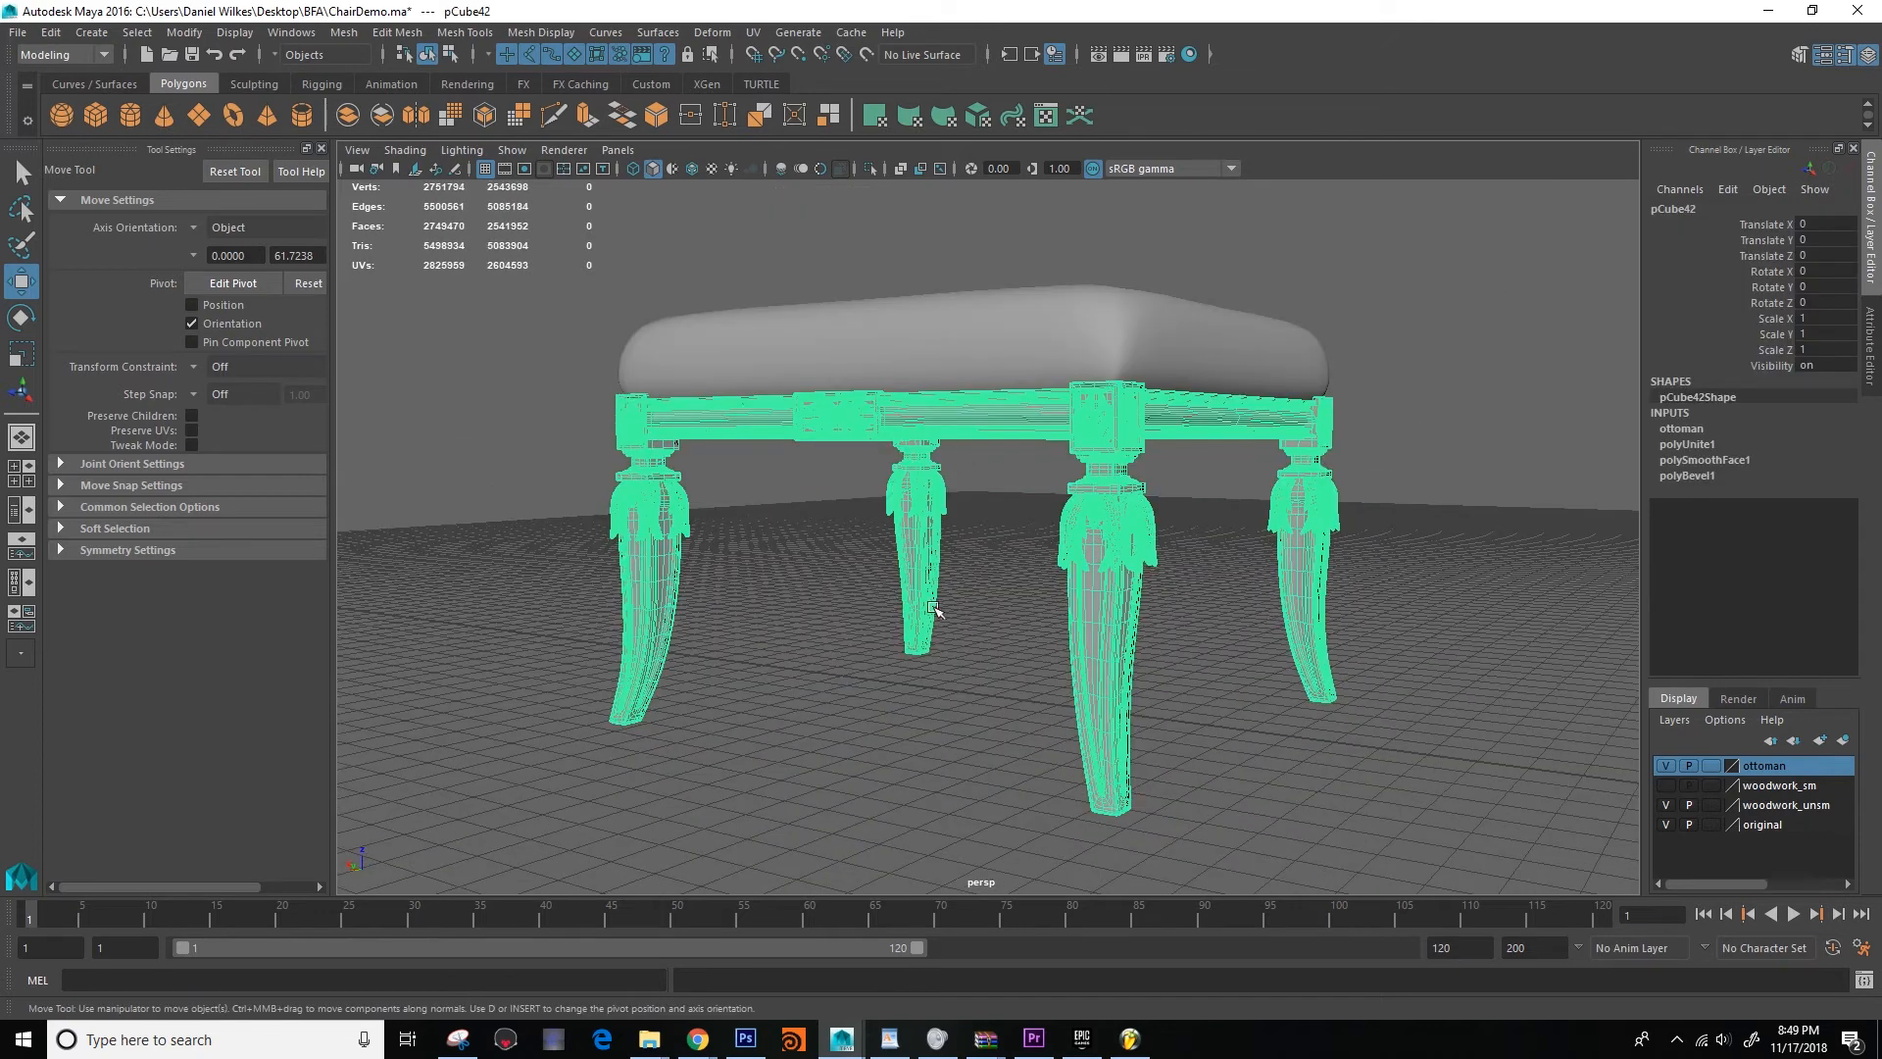
left_click(1020, 613)
Examine the ottoman's cushion, carved rails and legs from all sides.
left_click_drag(1019, 613, 974, 622, "alt")
right_click_drag(975, 622, 1126, 588, "alt")
left_click_drag(1126, 588, 903, 568, "alt")
right_click_drag(903, 567, 950, 559, "alt")
left_click_drag(950, 559, 732, 462, "alt")
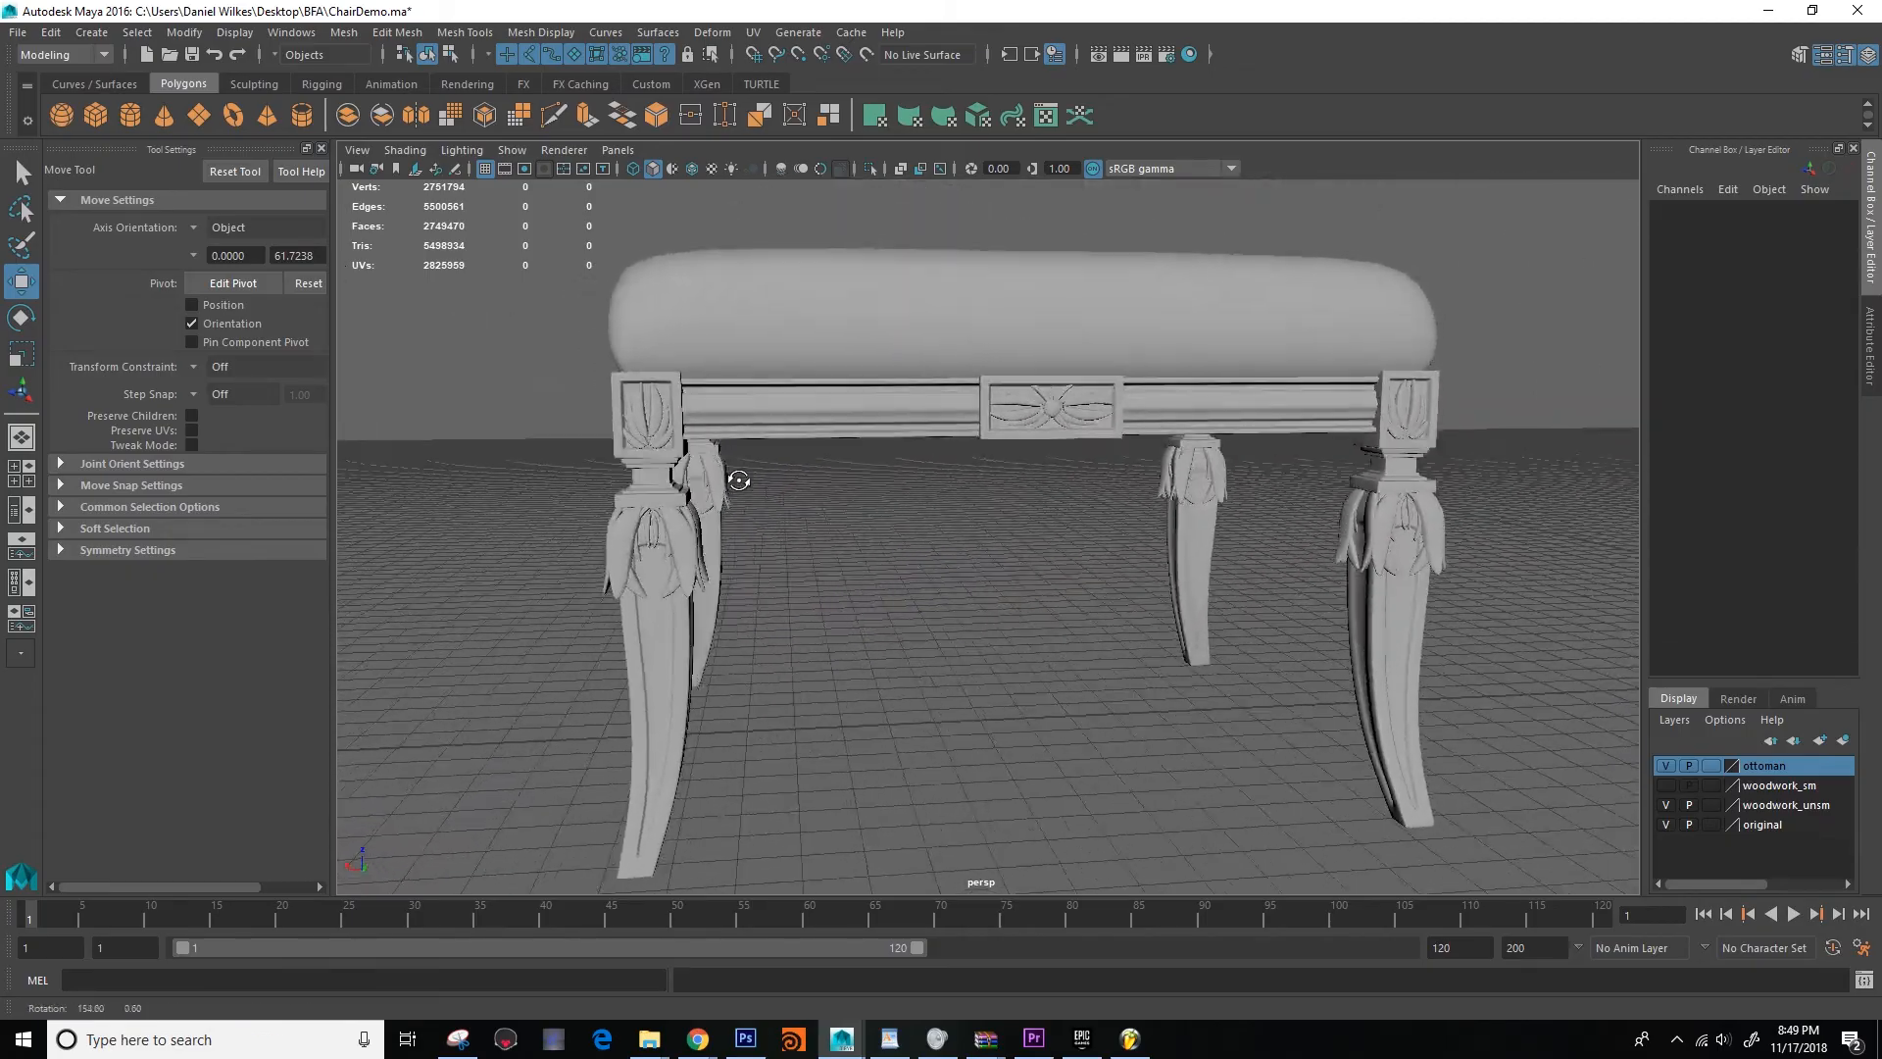
right_click_drag(731, 462, 460, 592, "alt")
middle_click_drag(460, 592, 785, 559, "alt")
right_click_drag(785, 559, 1017, 500, "alt")
left_click_drag(1016, 500, 1231, 533, "alt")
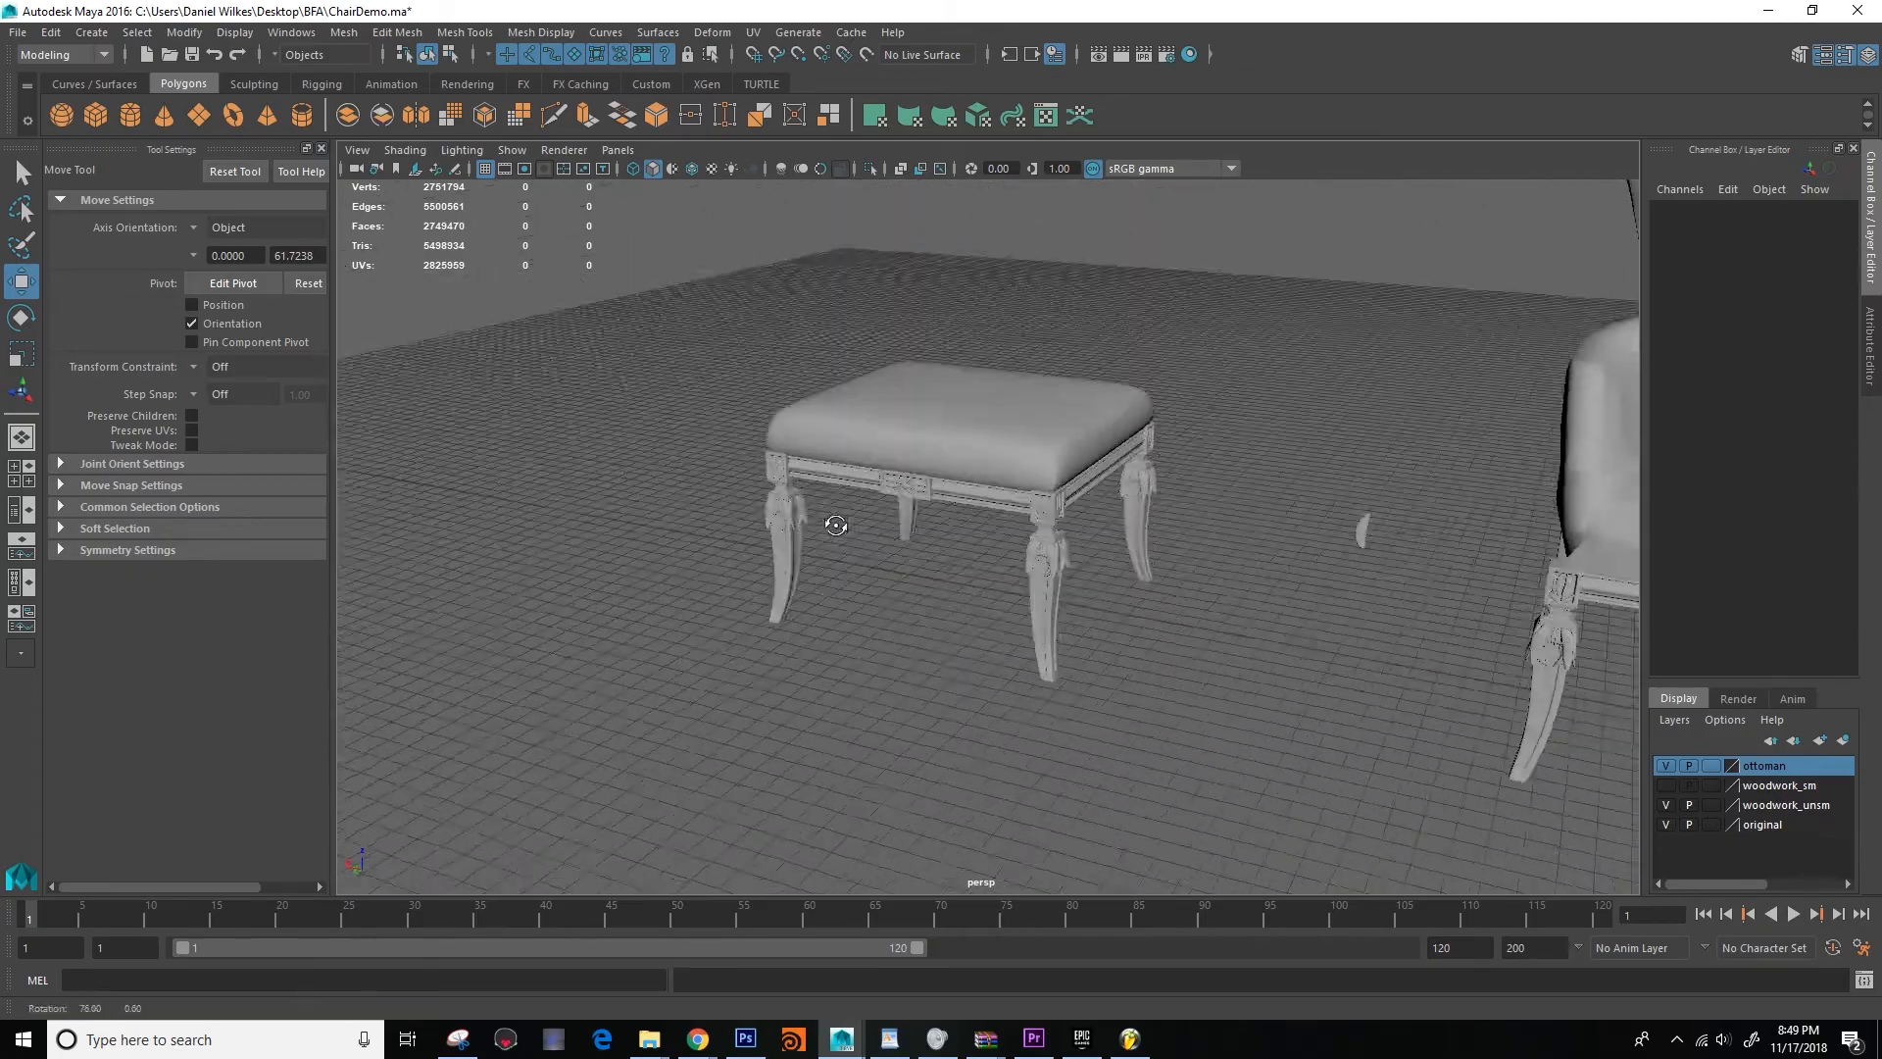
right_click_drag(1231, 534, 819, 605, "alt")
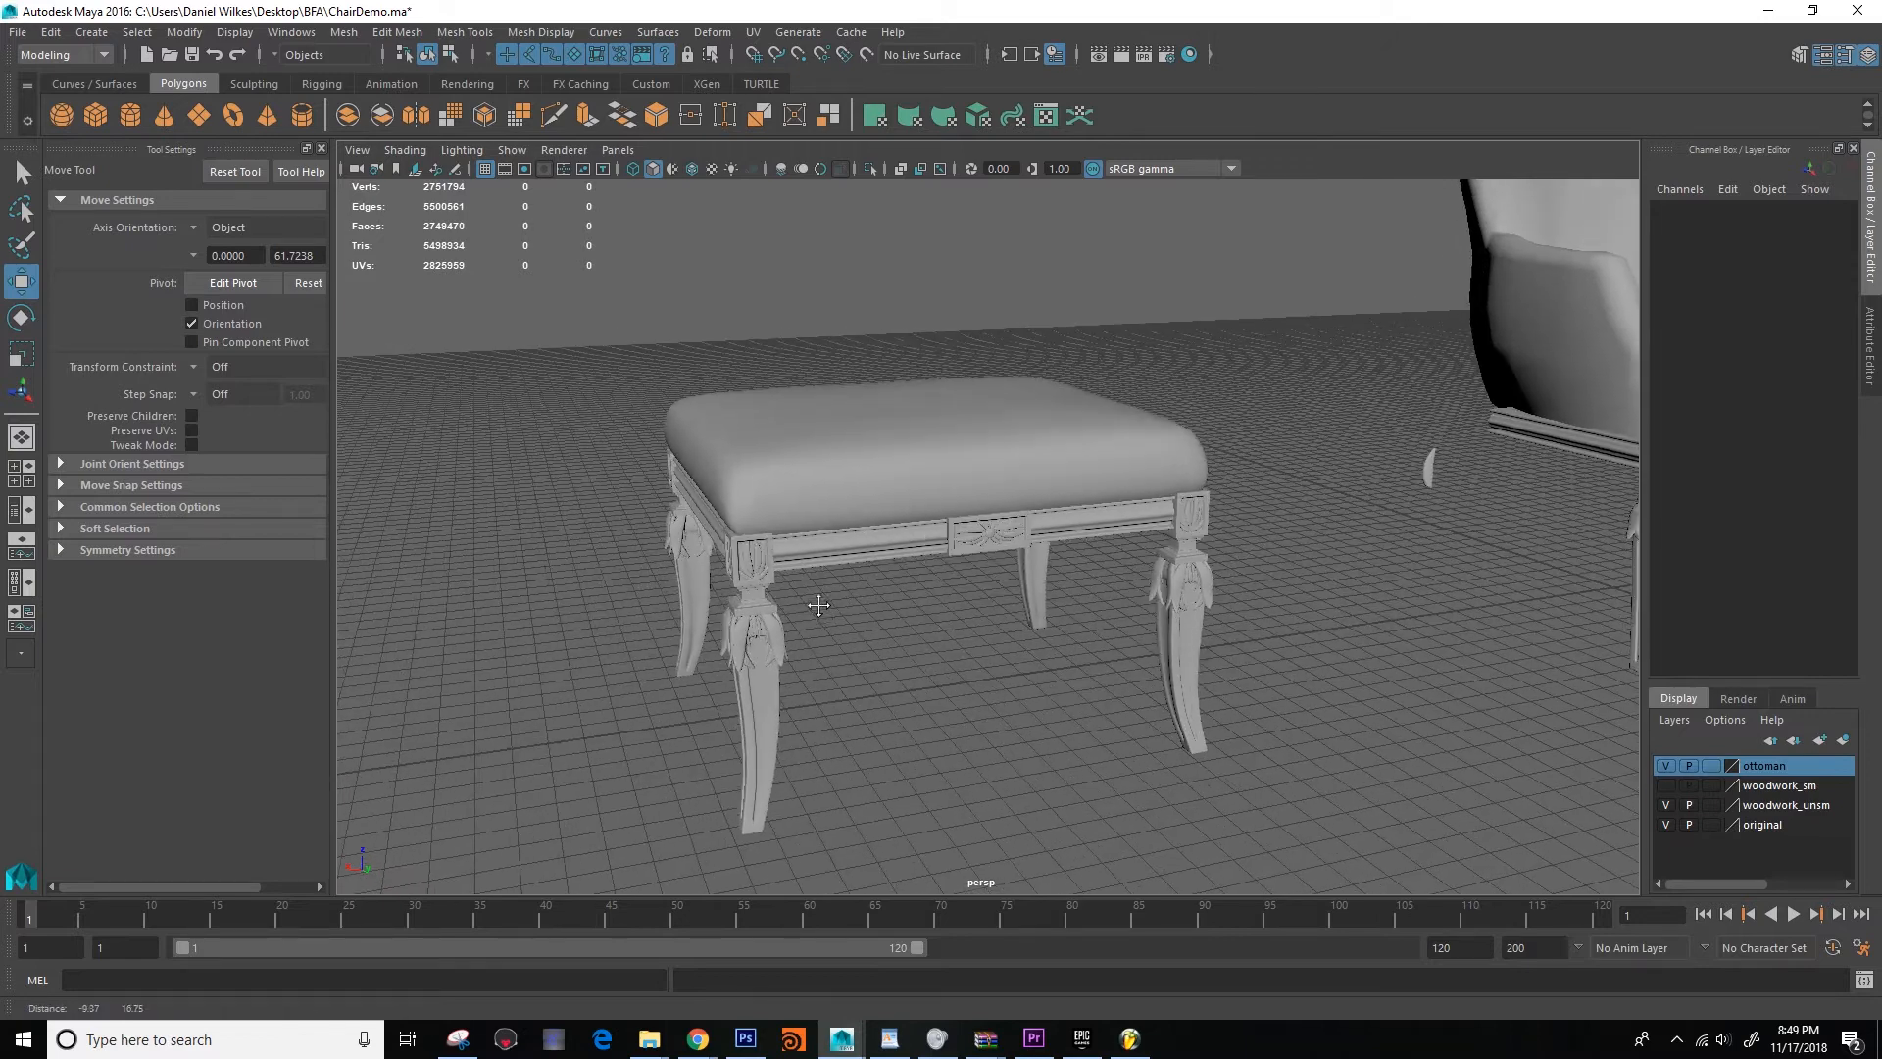
left_click_drag(785, 606, 1093, 491, "alt")
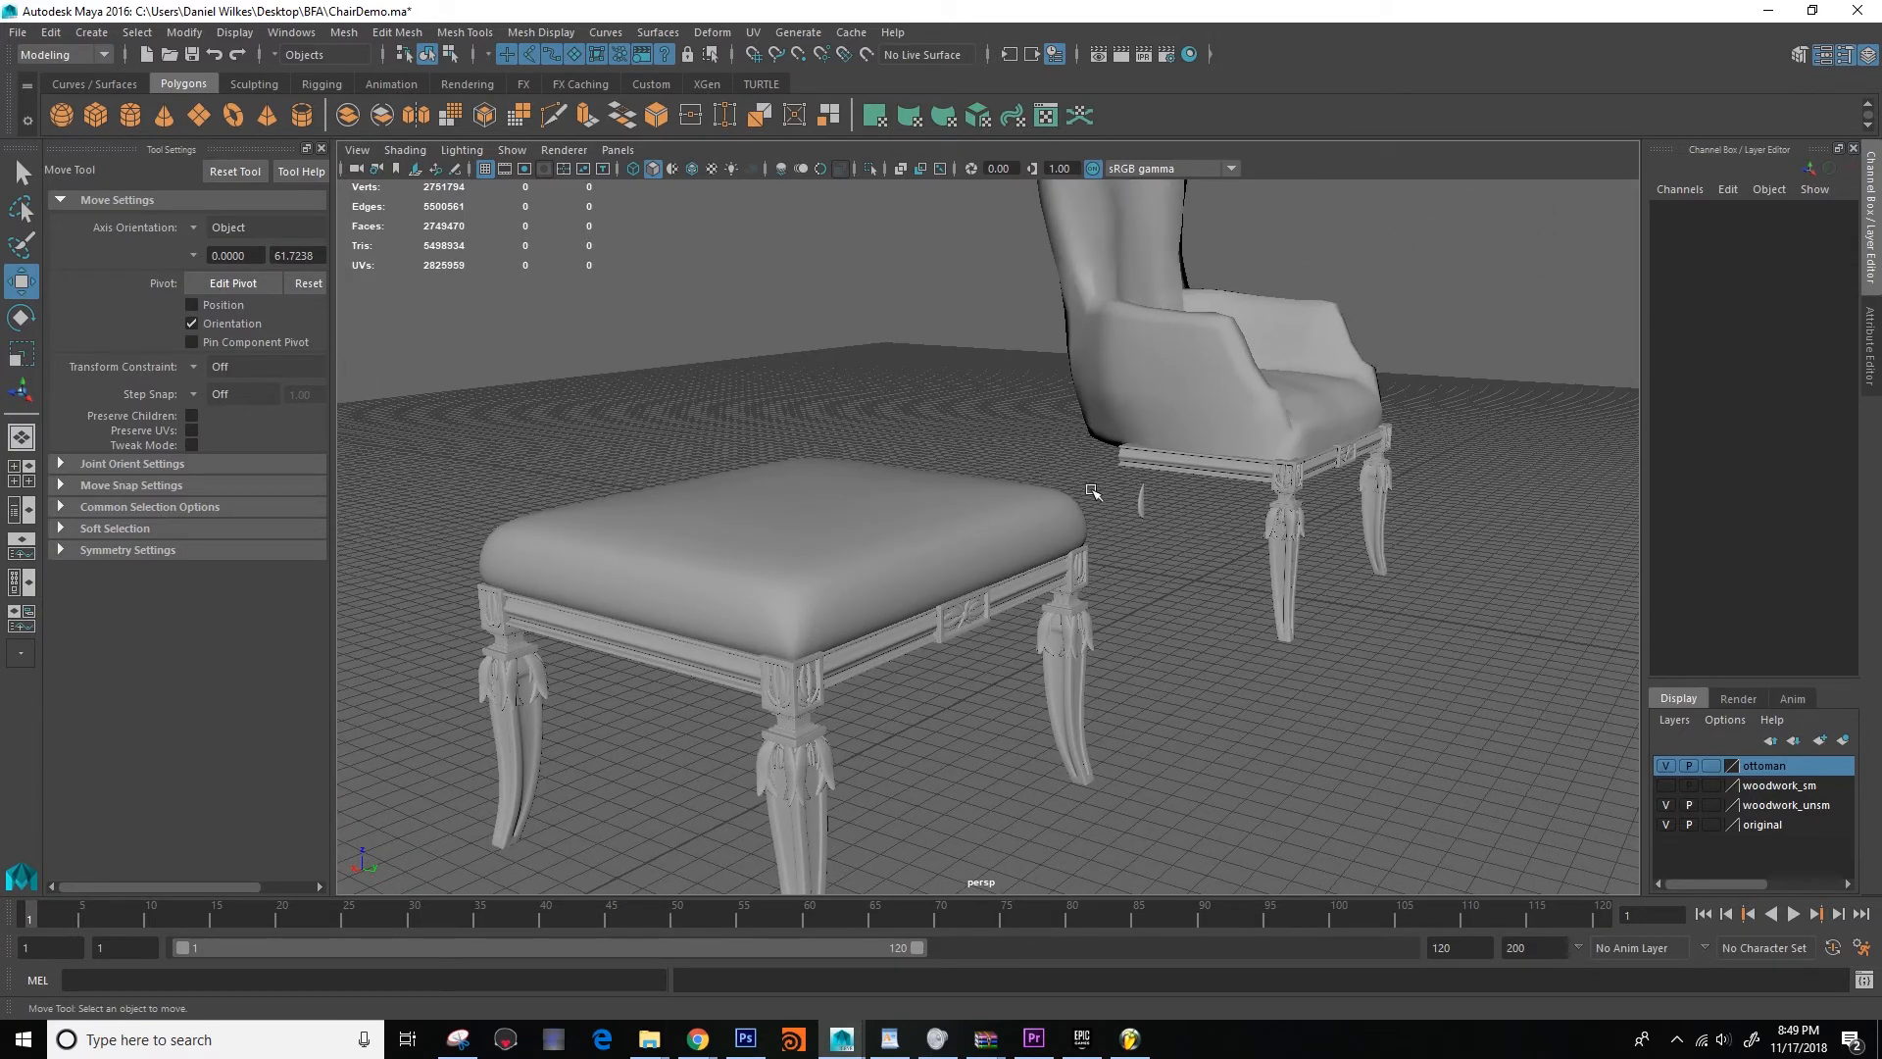
Select the chair's upholstery and frame it to inspect its mesh.
left_click(1159, 380)
middle_click_drag(826, 595, 855, 599, "alt")
left_click_drag(855, 599, 833, 604, "alt")
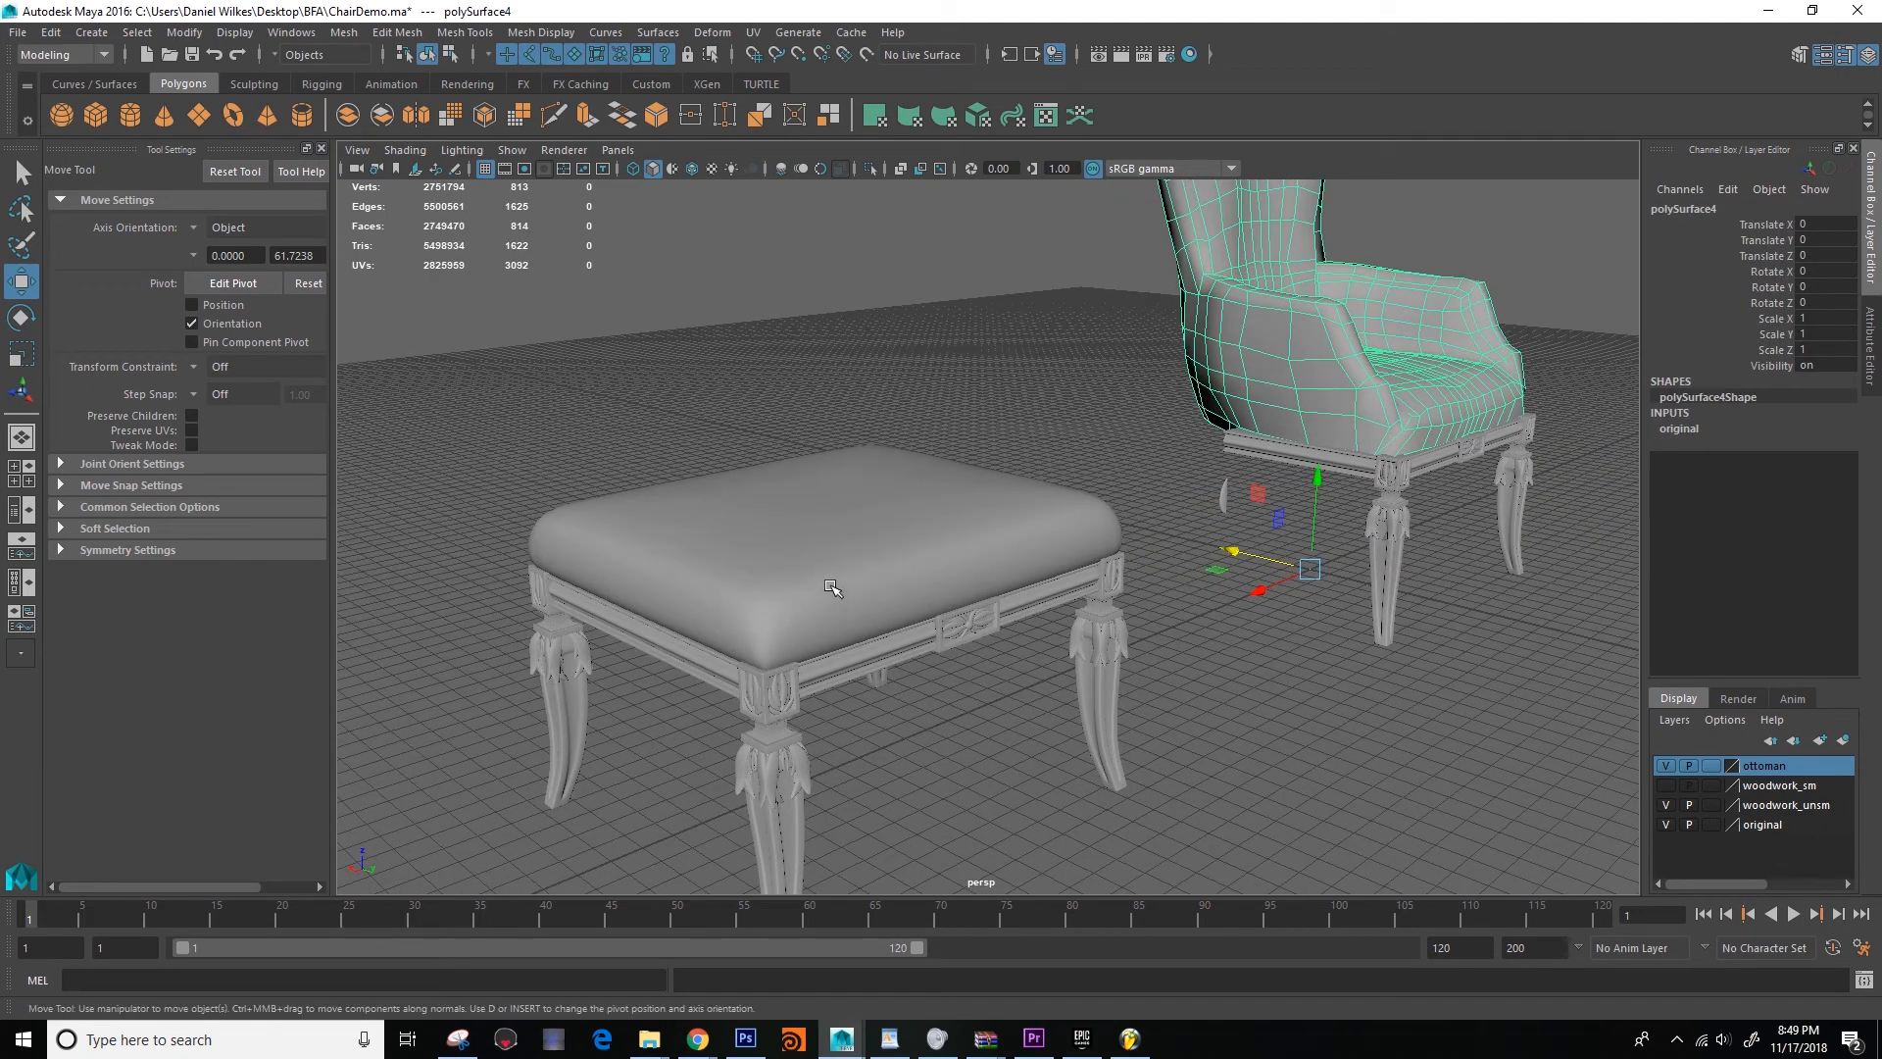
middle_click_drag(829, 592, 702, 625, "alt")
key("f")
left_click_drag(1038, 504, 693, 512, "alt")
left_click(693, 513)
Examine the chair's overall shape, and compare it with the ottoman beside it.
middle_click_drag(695, 510, 790, 424, "alt")
right_click_drag(790, 424, 777, 458, "alt")
left_click_drag(777, 458, 785, 501, "alt")
left_click_drag(975, 507, 961, 557, "alt")
left_click(1017, 539)
right_click_drag(929, 530, 833, 475, "alt")
left_click_drag(832, 475, 763, 525, "alt")
left_click(760, 475)
middle_click_drag(763, 525, 911, 483, "alt")
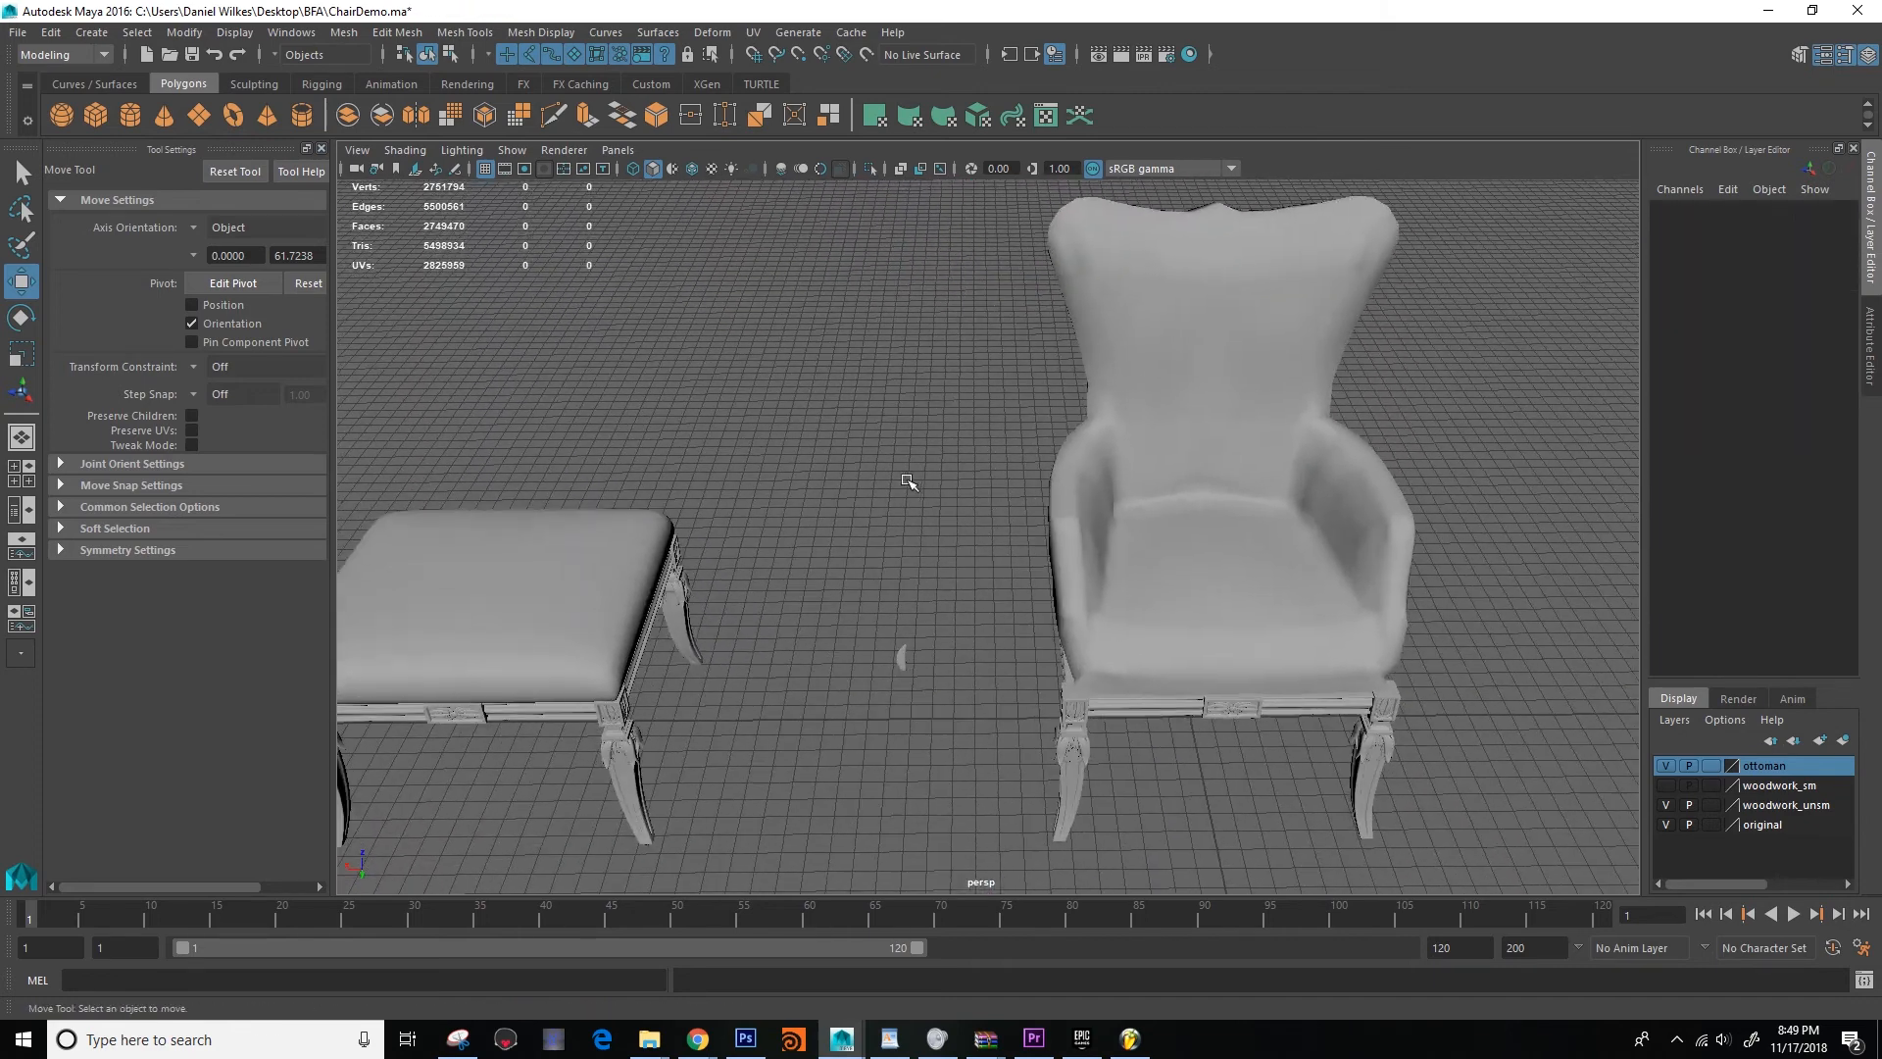
Select the chair's upholstery, and open victorian-chair-500x500.jpg in Photos in a narrower window that leaves part of the mesh visible.
left_click_drag(835, 509, 685, 546, "alt")
right_click_drag(686, 546, 798, 584, "alt")
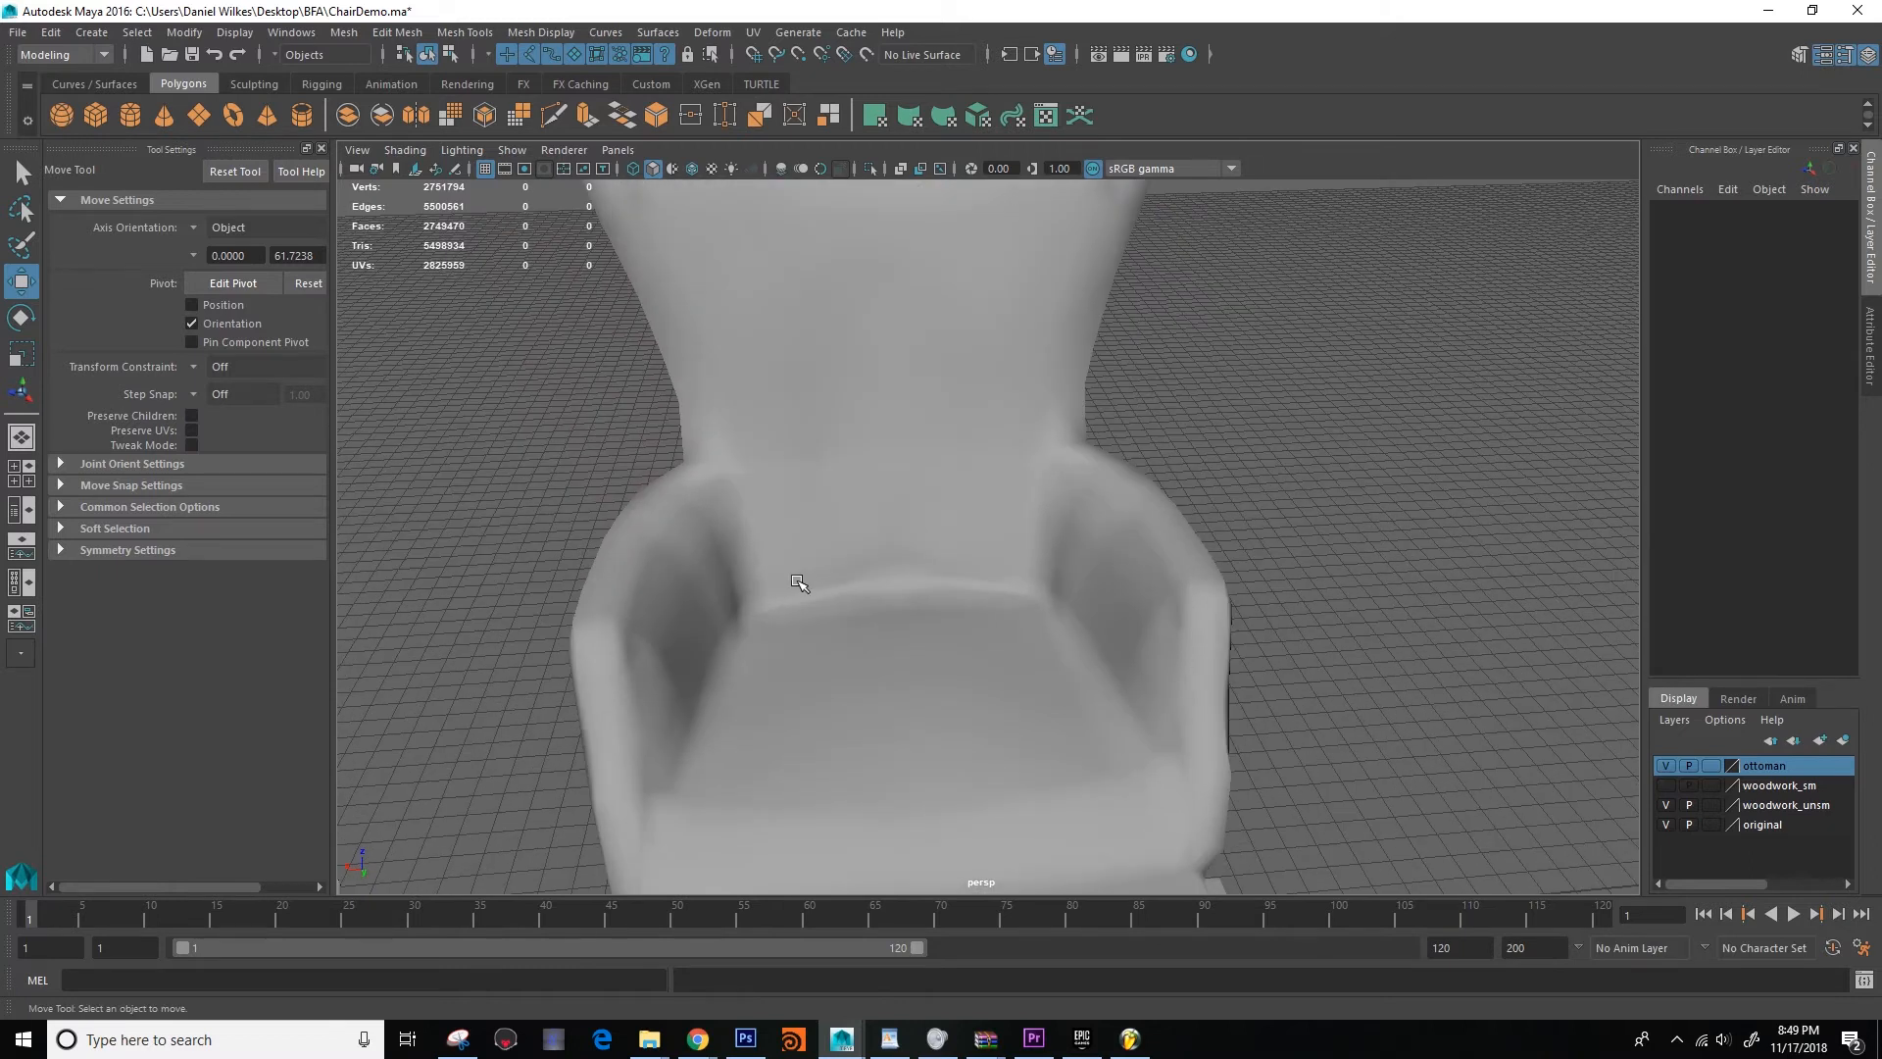
left_click(798, 583)
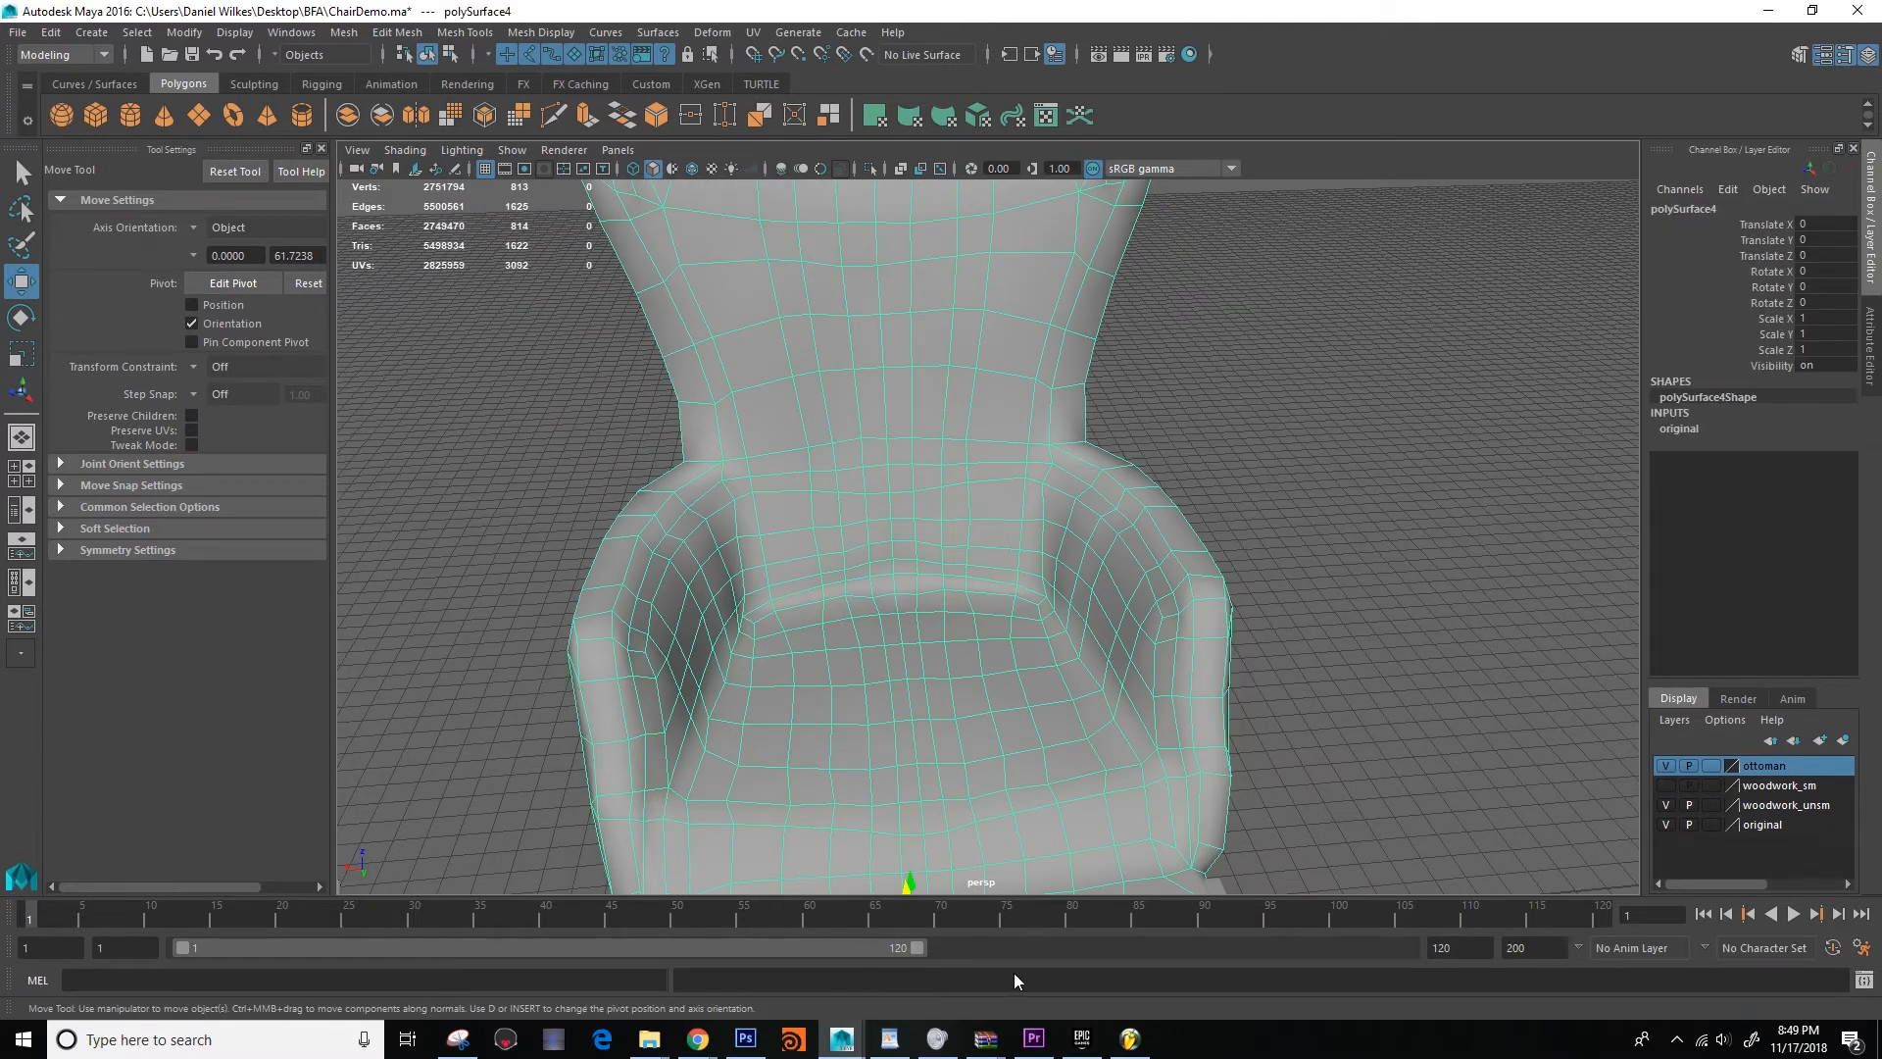
left_click(652, 1037)
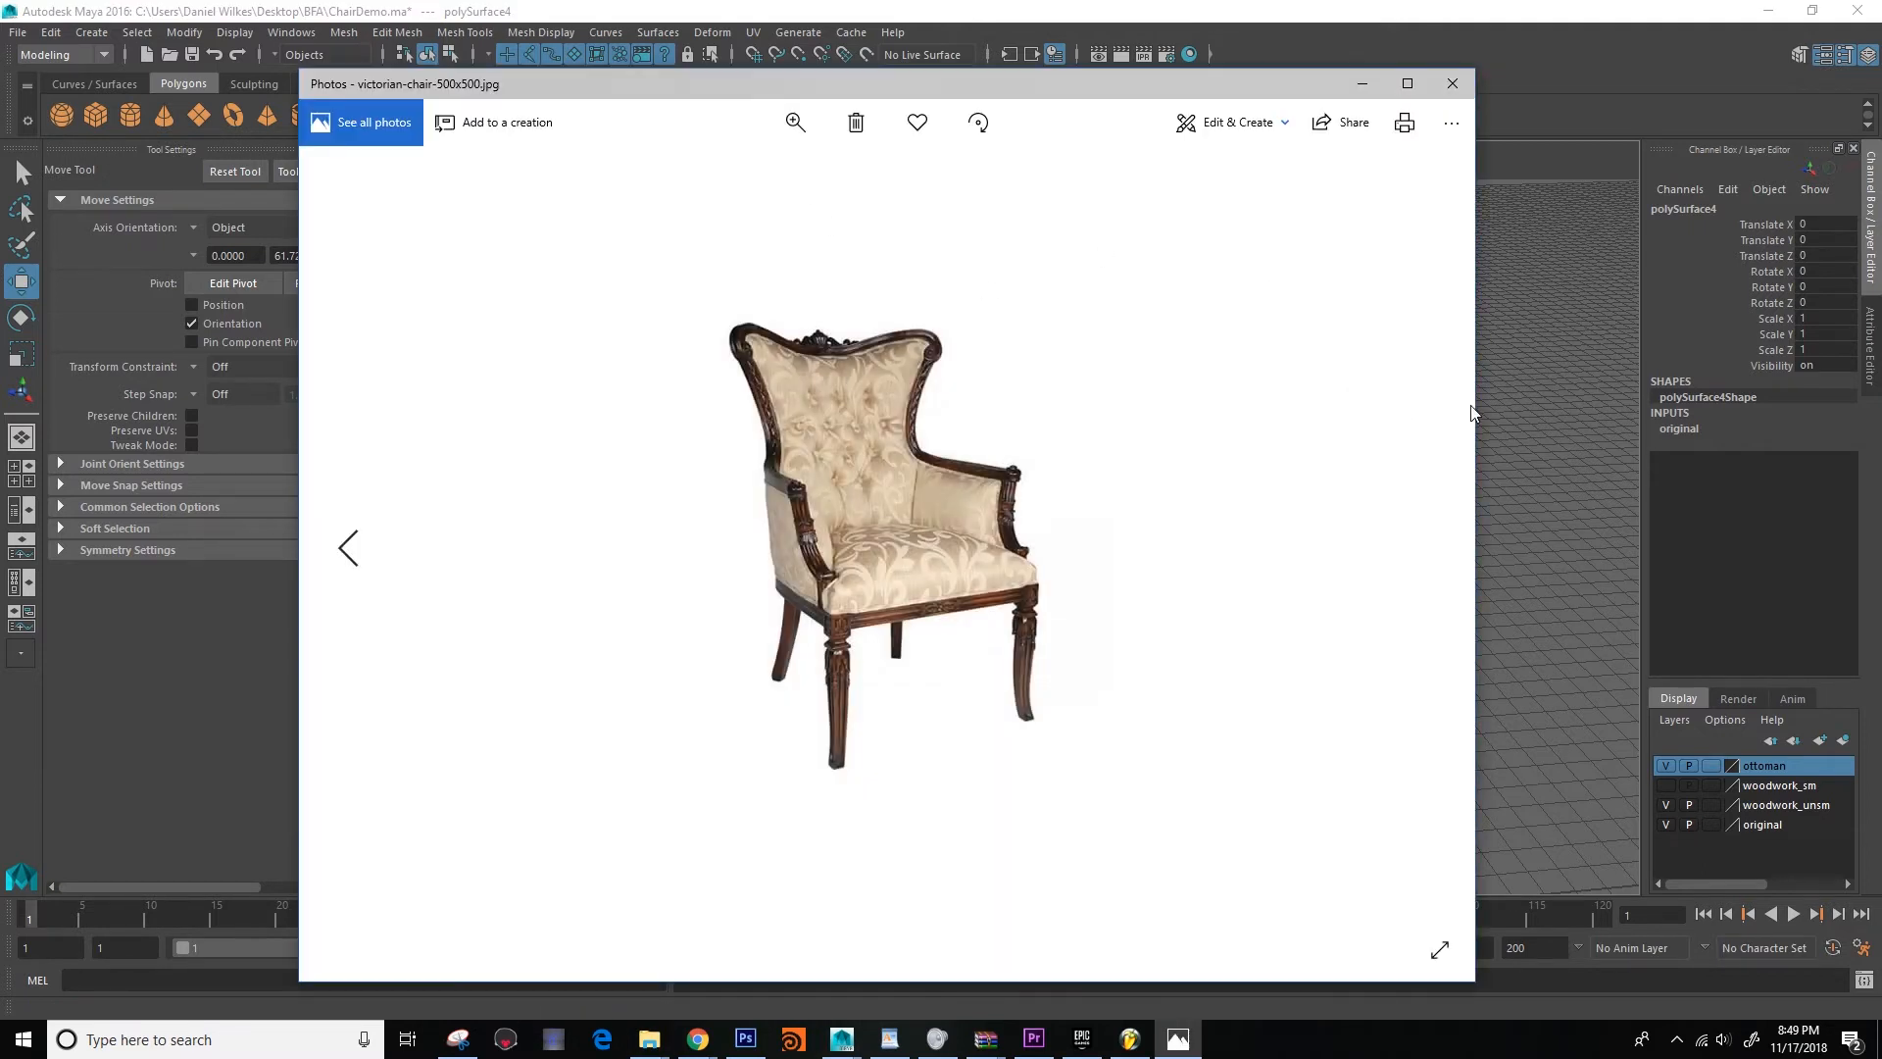
left_click_drag(1475, 407, 1060, 412)
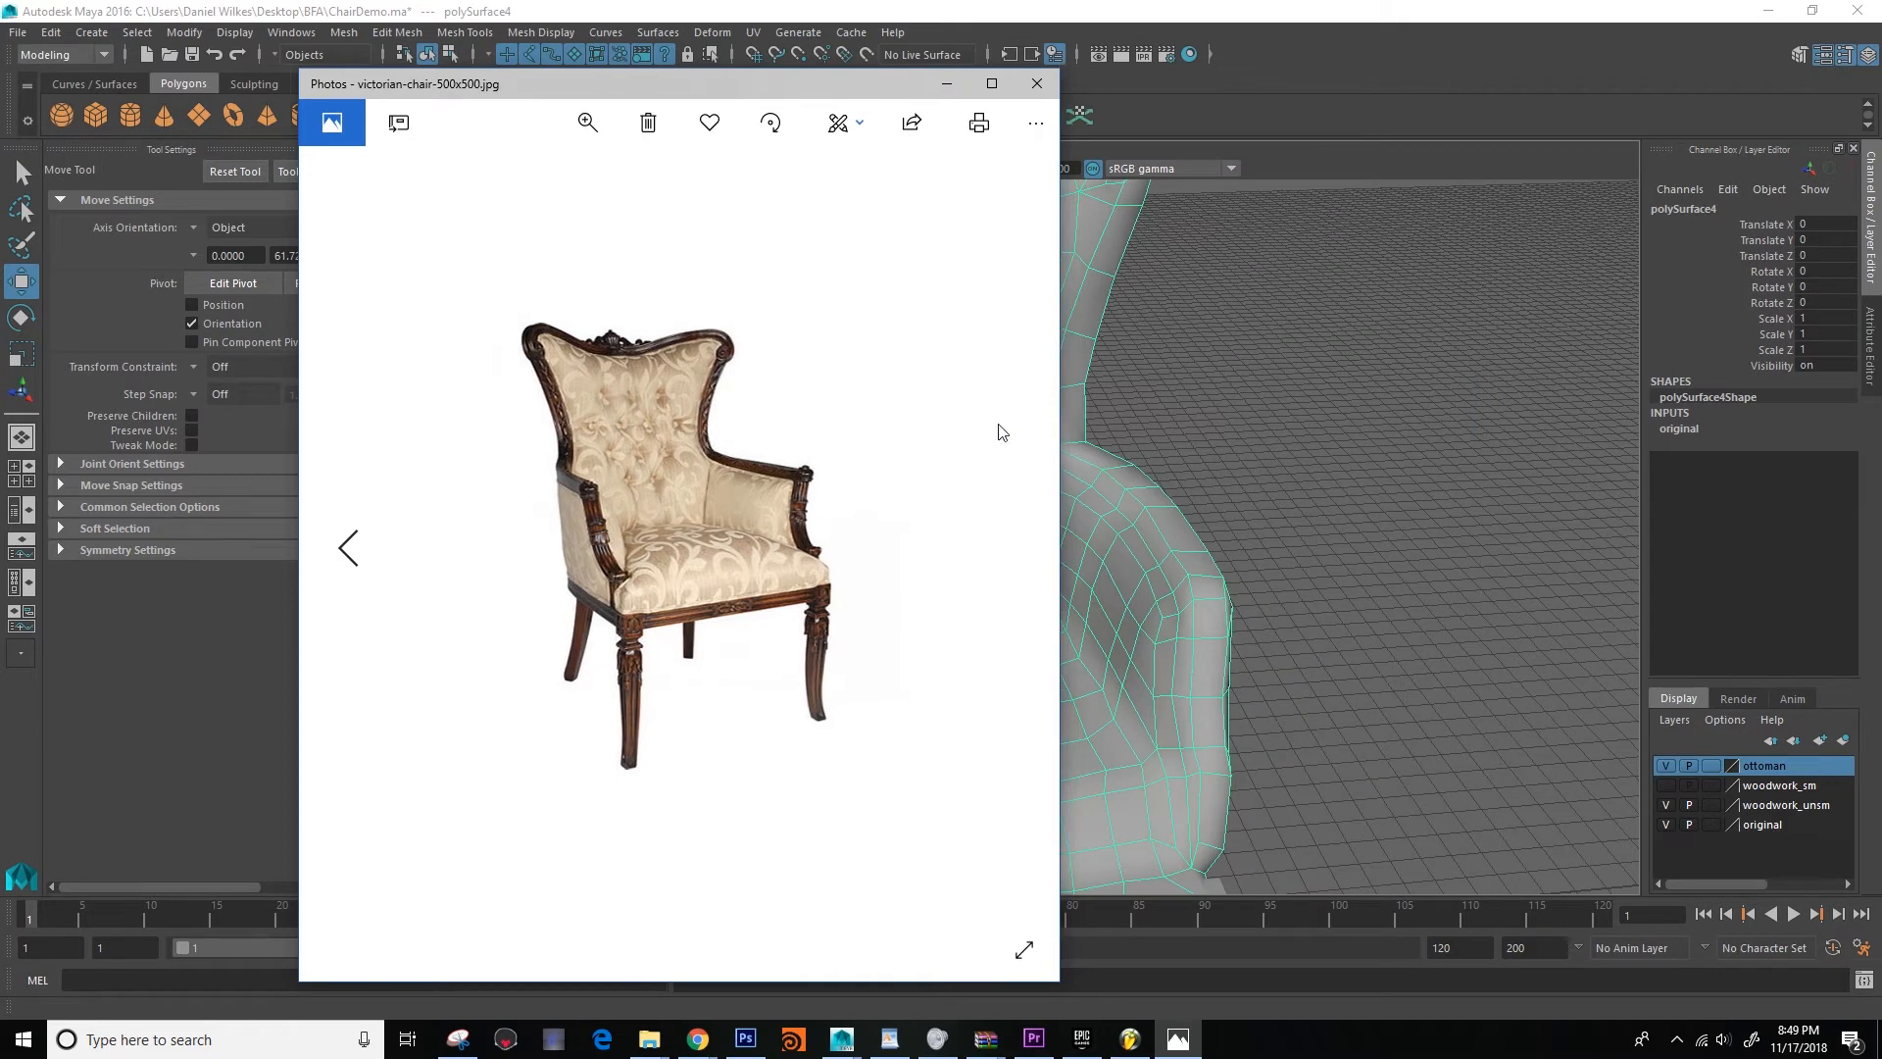
Move the photo aside, compare the reference chair with the upholstery mesh, and close the photo.
left_click_drag(788, 87, 560, 79)
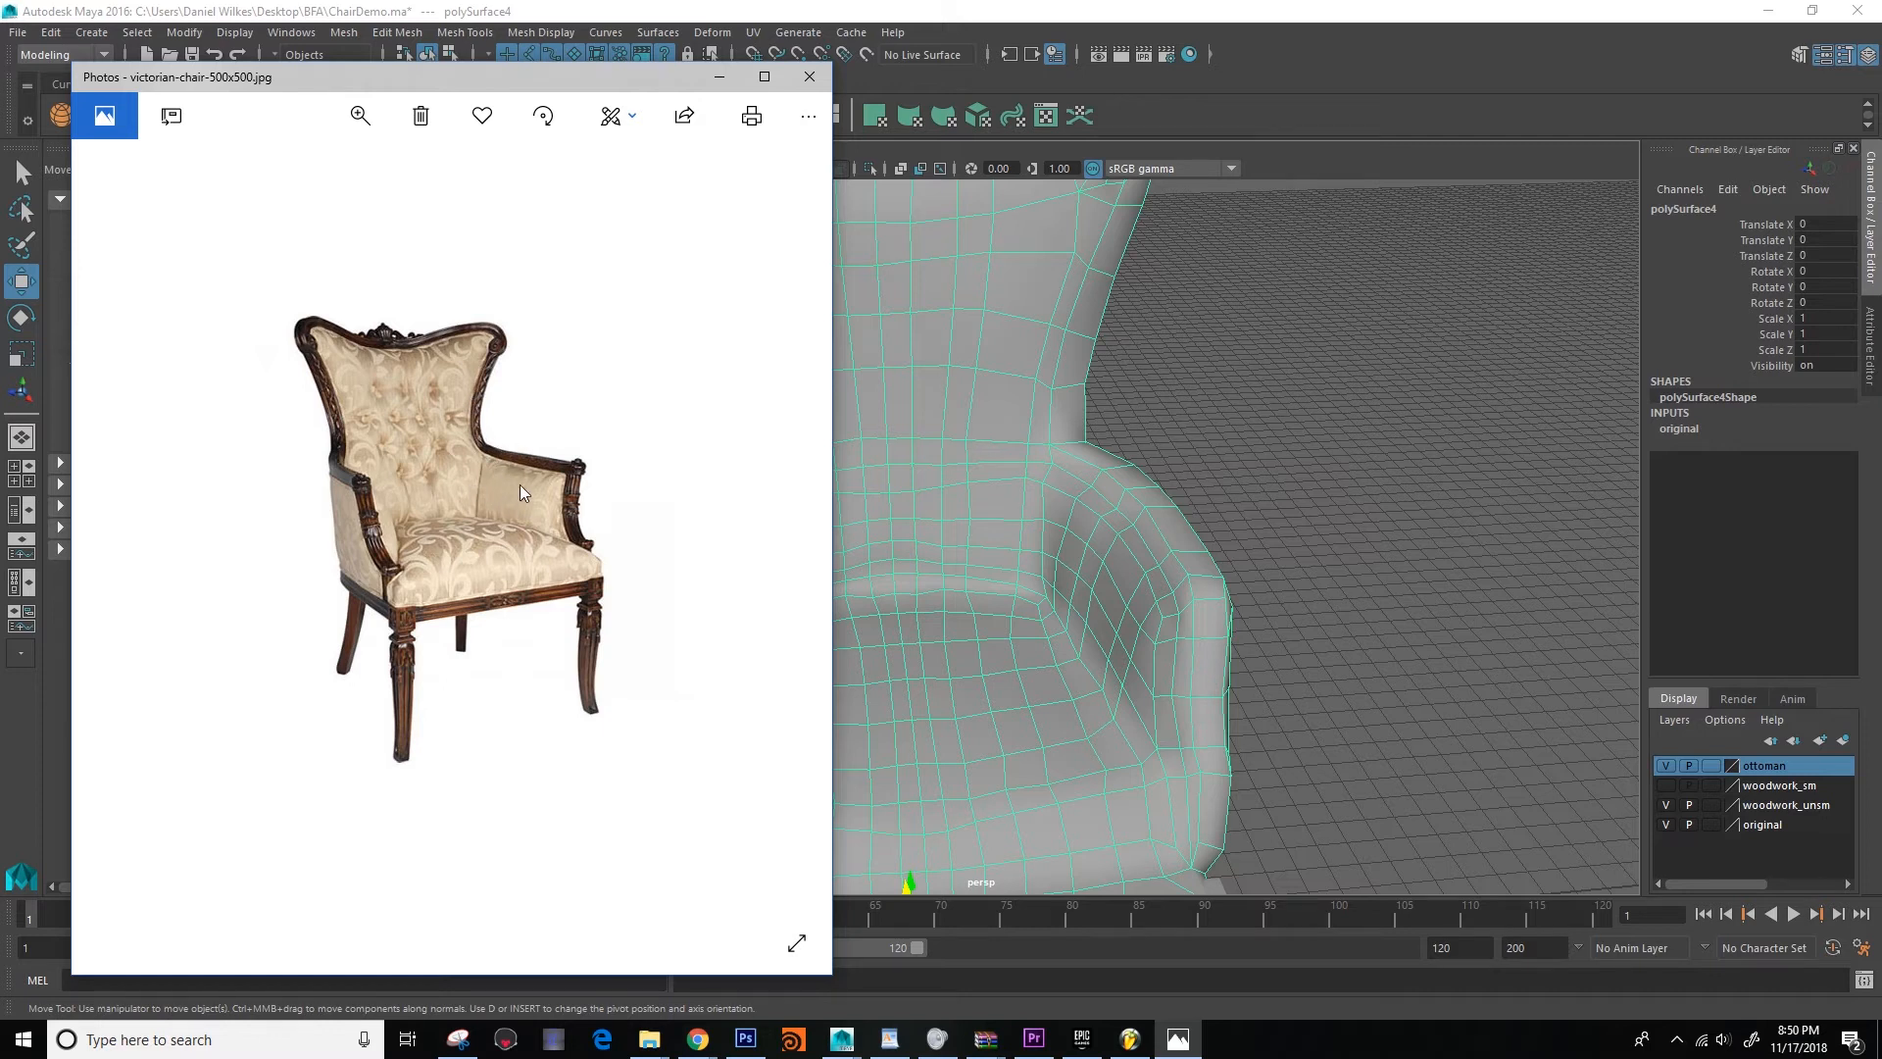
key("Right")
key("Left")
left_click(809, 76)
Examine the armchair's upholstery mesh from the front.
left_click_drag(804, 353, 903, 357, "alt")
scroll(921, 588, "up", 3)
left_click_drag(959, 534, 834, 691, "alt")
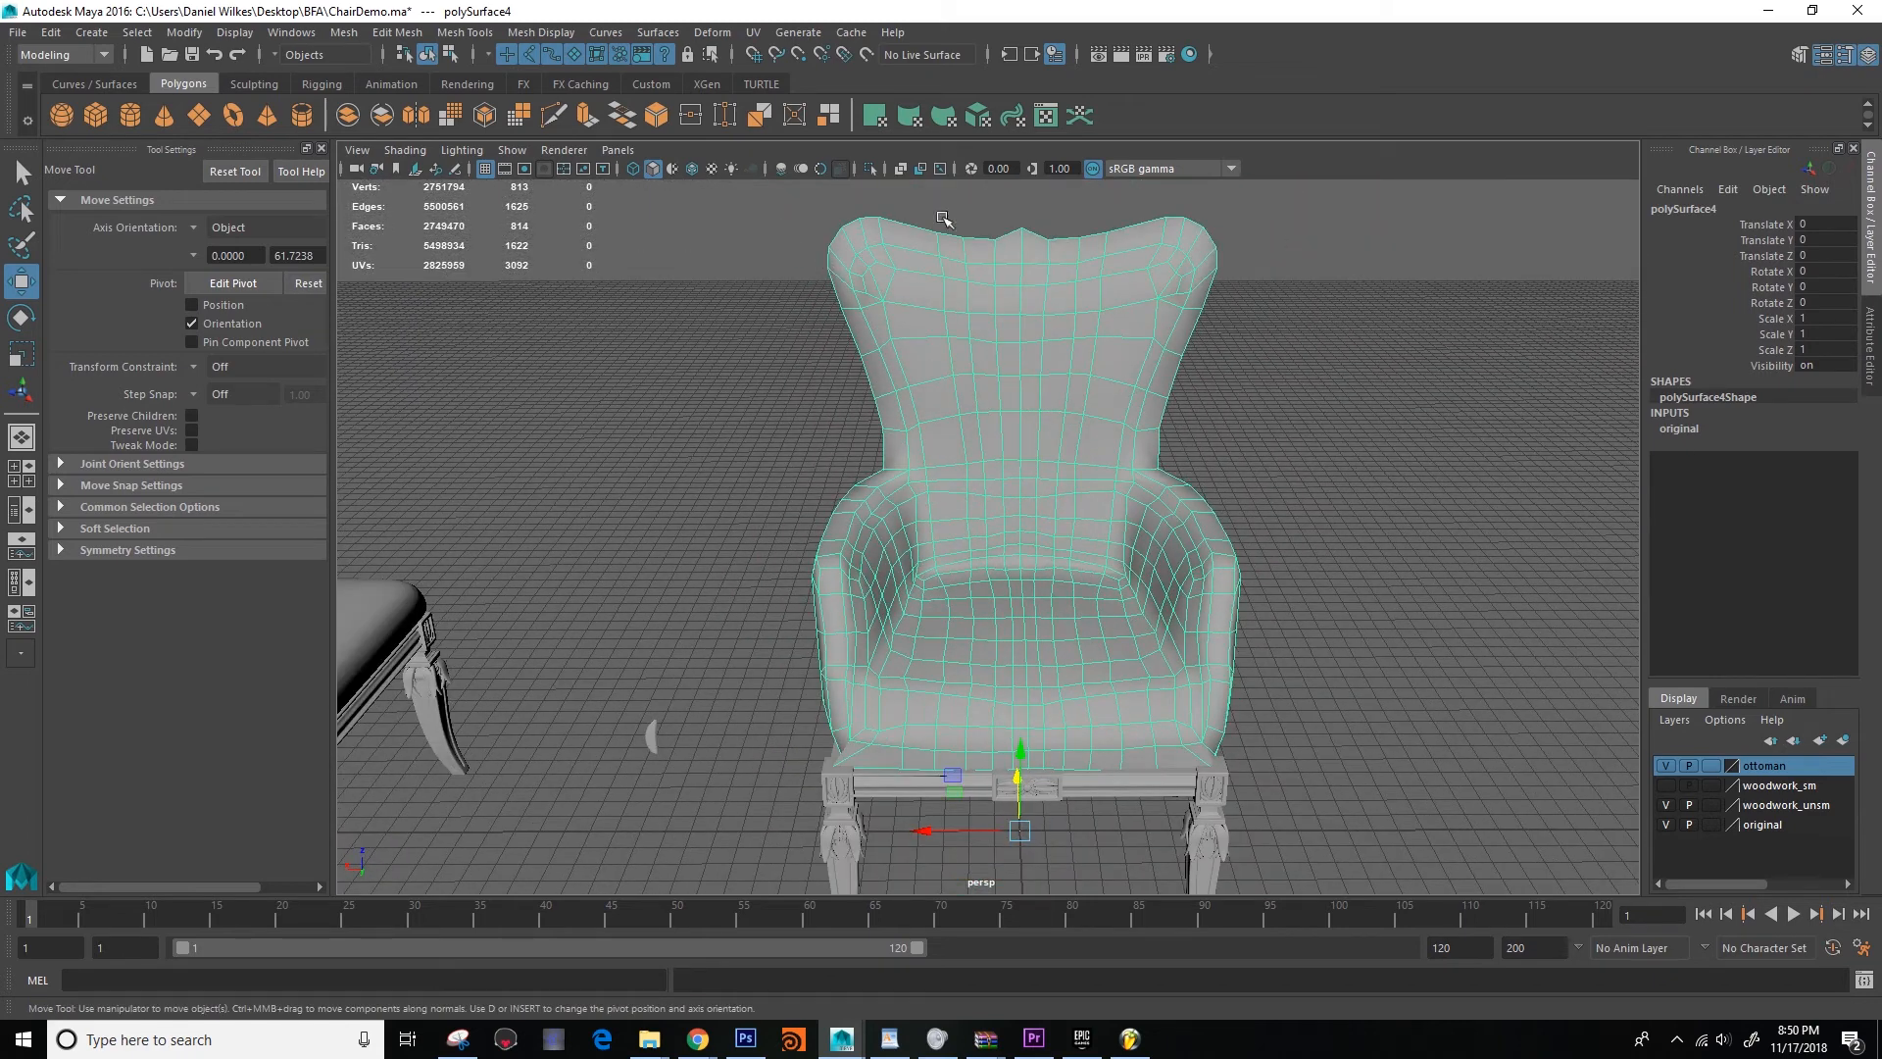
scroll(1167, 584, "up", 2)
scroll(1147, 583, "down", 2)
Select the ottoman's cushion, turn its smooth preview off and on again to inspect the corner, and deselect it.
left_click_drag(1147, 583, 874, 508, "alt")
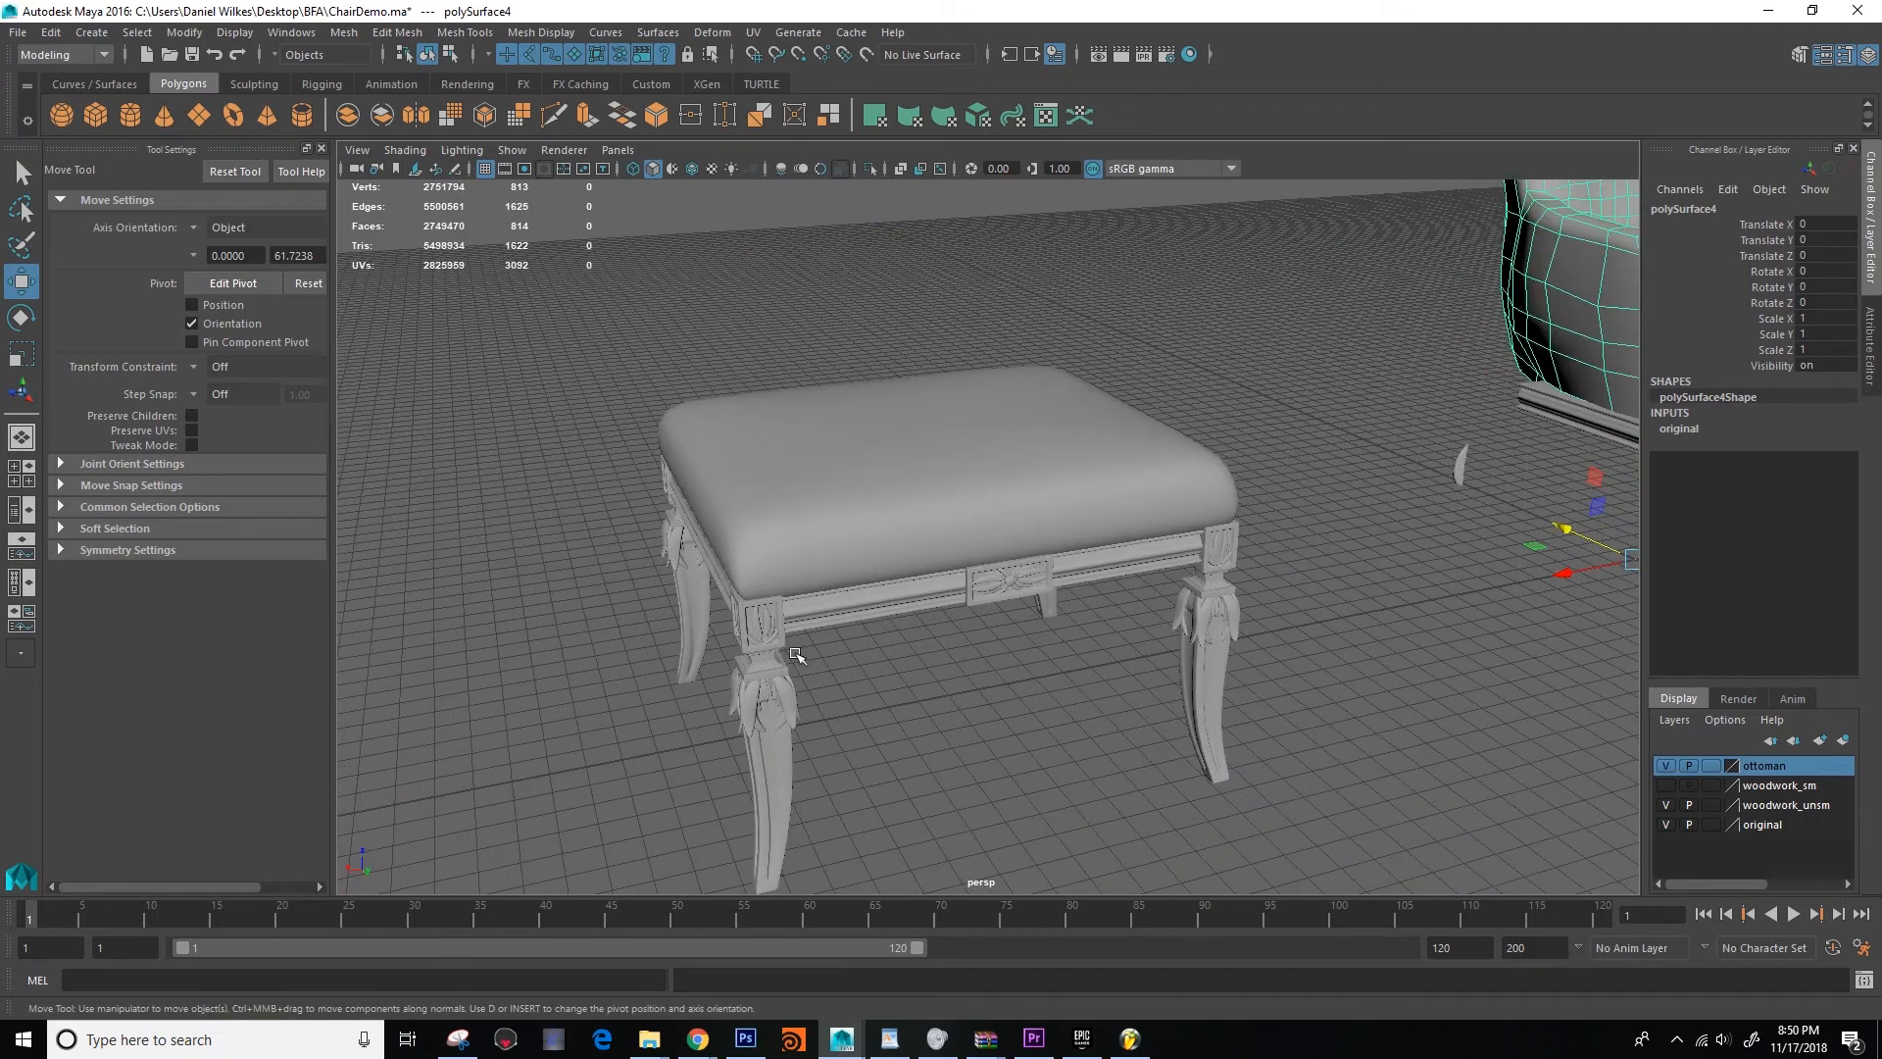
left_click(863, 548)
left_click_drag(903, 638, 894, 642, "alt")
key("1")
left_click_drag(1041, 620, 810, 588, "alt")
key("3")
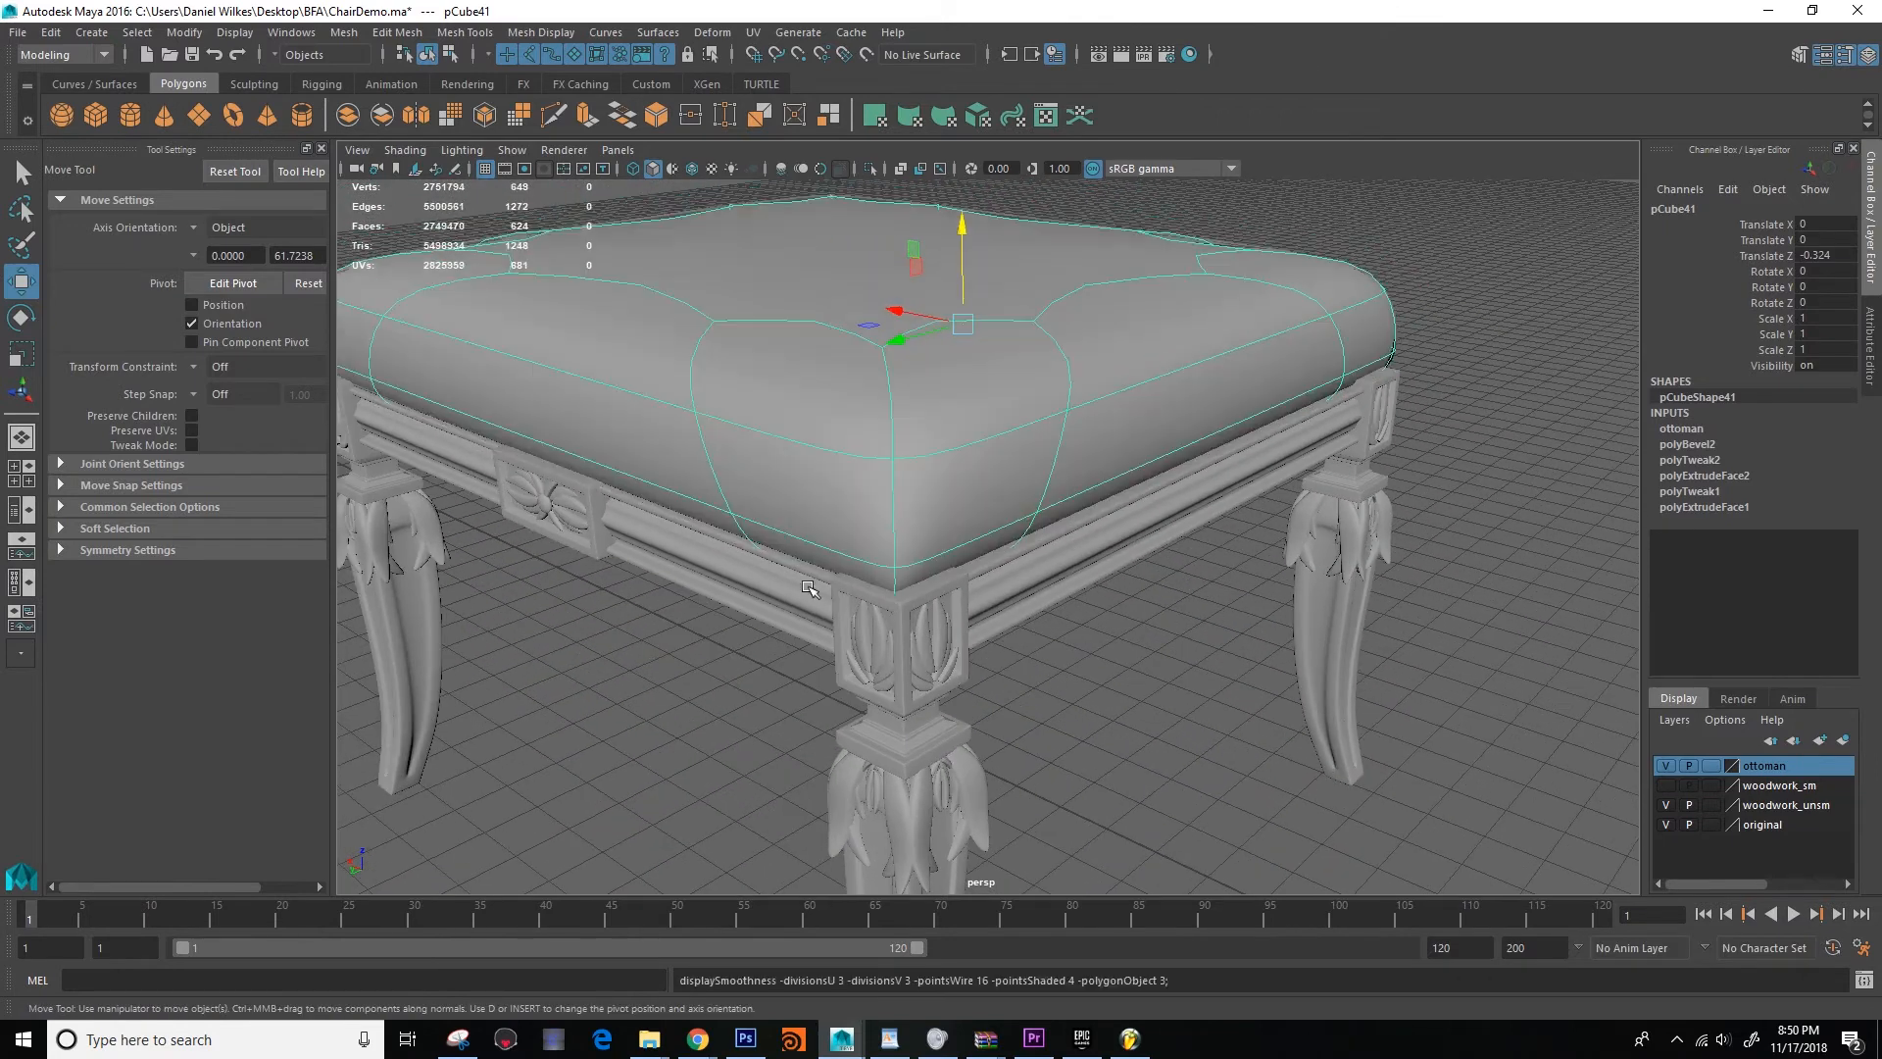
left_click(832, 677)
Show all hidden polygon surfaces in the scene.
scroll(833, 677, "down", 5)
left_click_drag(834, 676, 908, 674, "alt")
scroll(1062, 681, "down", 1)
middle_click_drag(908, 674, 898, 675, "alt")
left_click_drag(898, 674, 863, 537, "alt")
middle_click_drag(862, 537, 1026, 514, "alt")
left_click(234, 32)
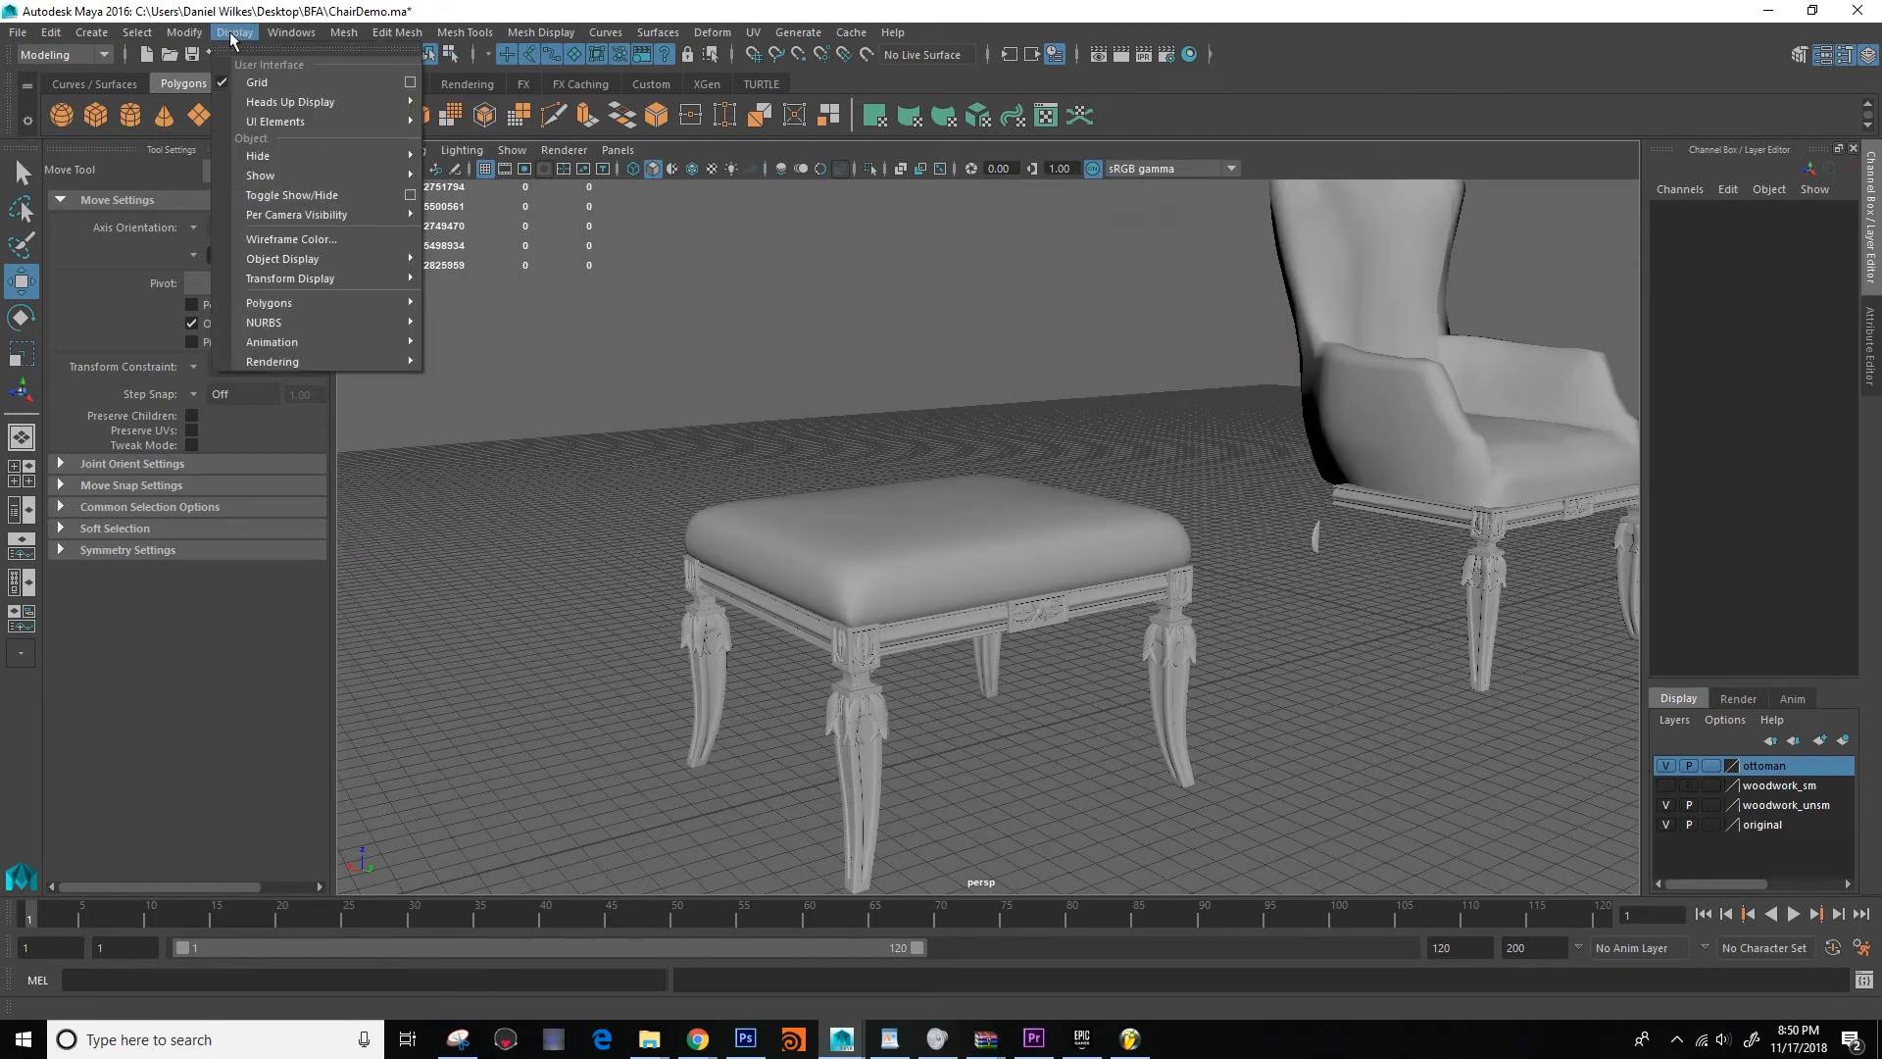
mouse_move(325, 180)
mouse_move(512, 275)
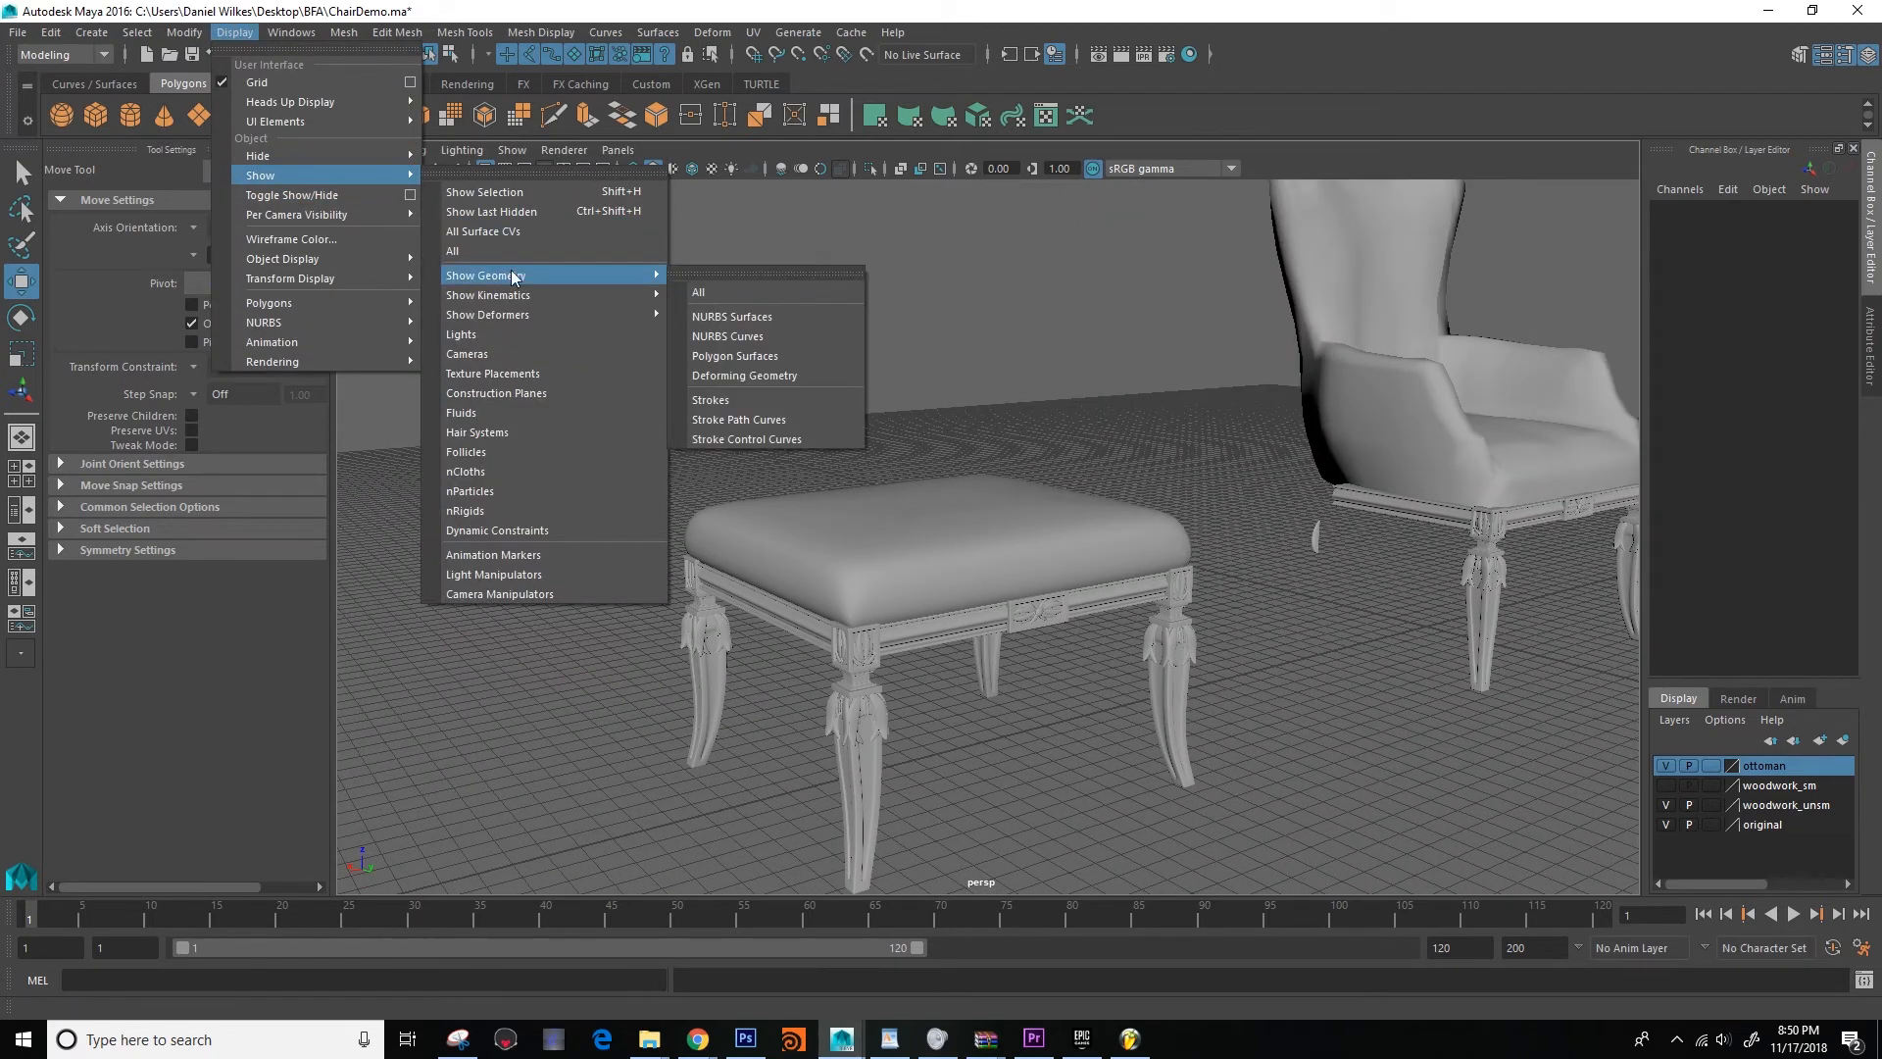
left_click(731, 354)
Compare the ottoman with its added backrest to the finished armchair.
left_click_drag(731, 369, 1142, 433, "alt")
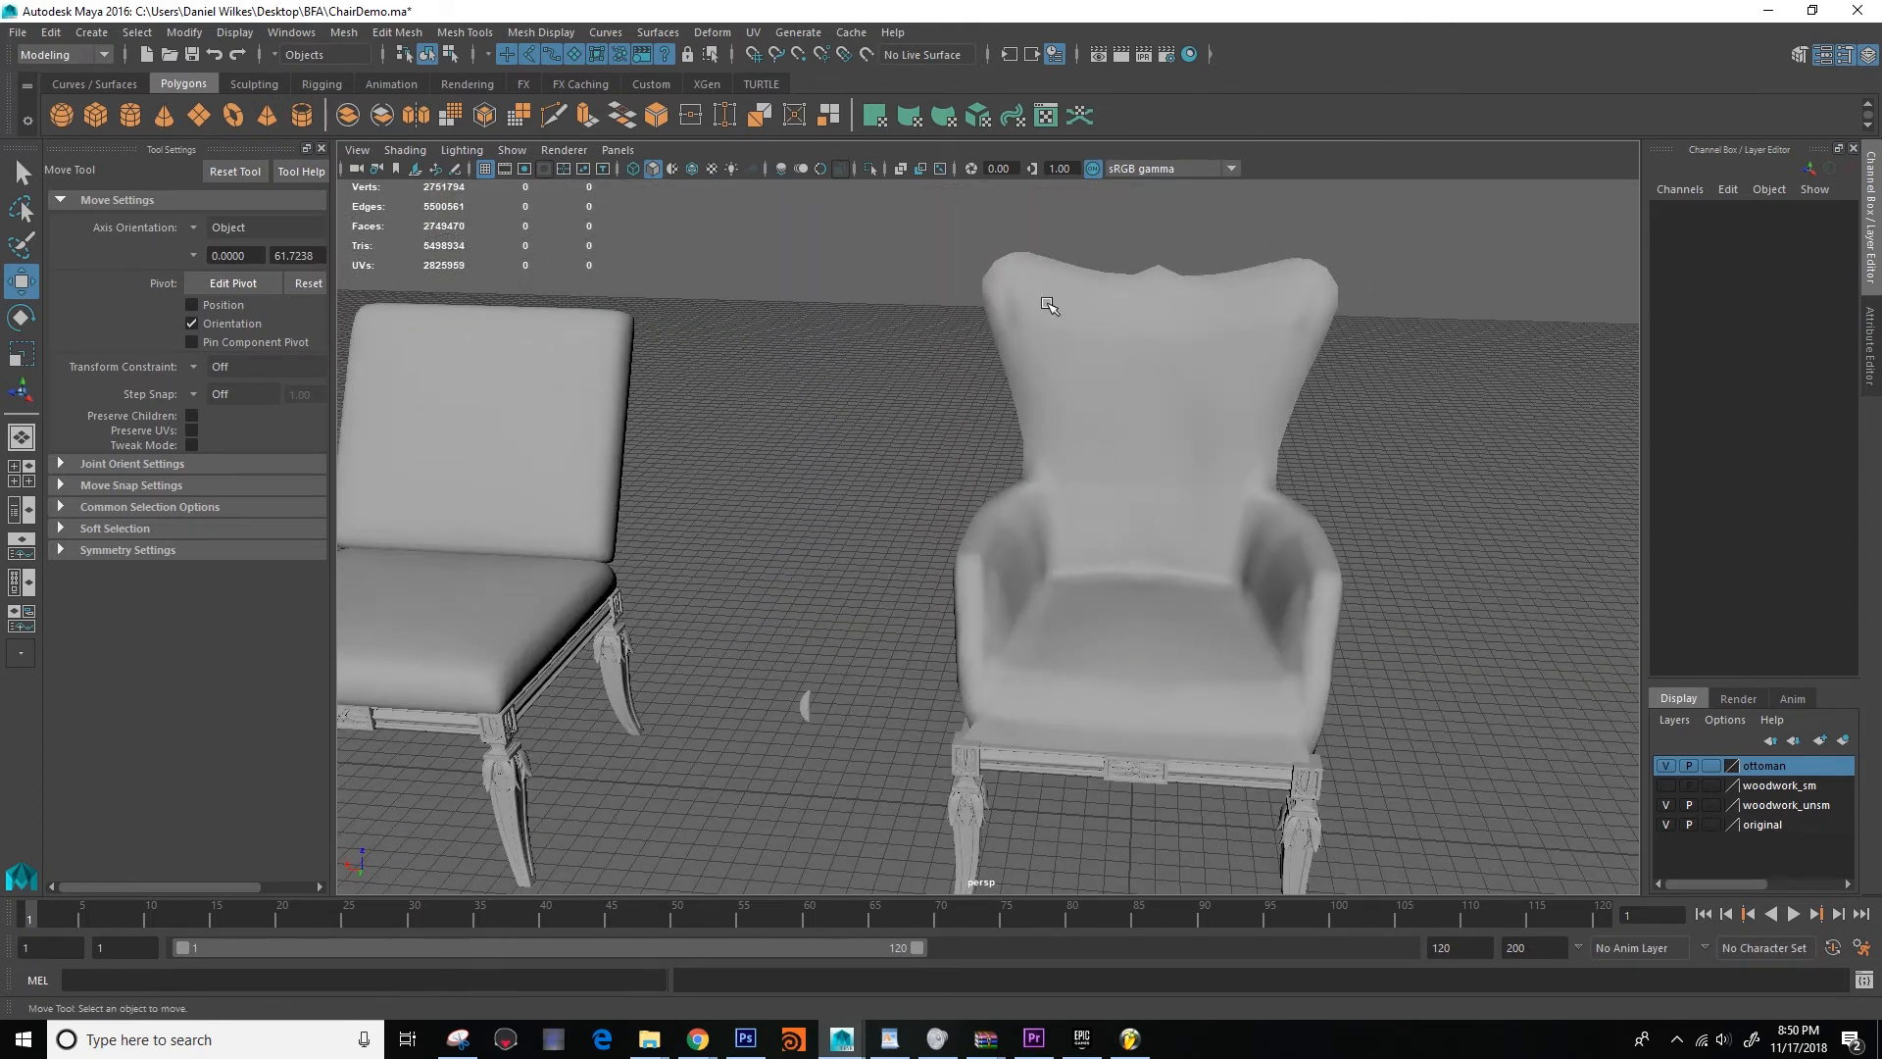
left_click_drag(980, 496, 1079, 467, "alt")
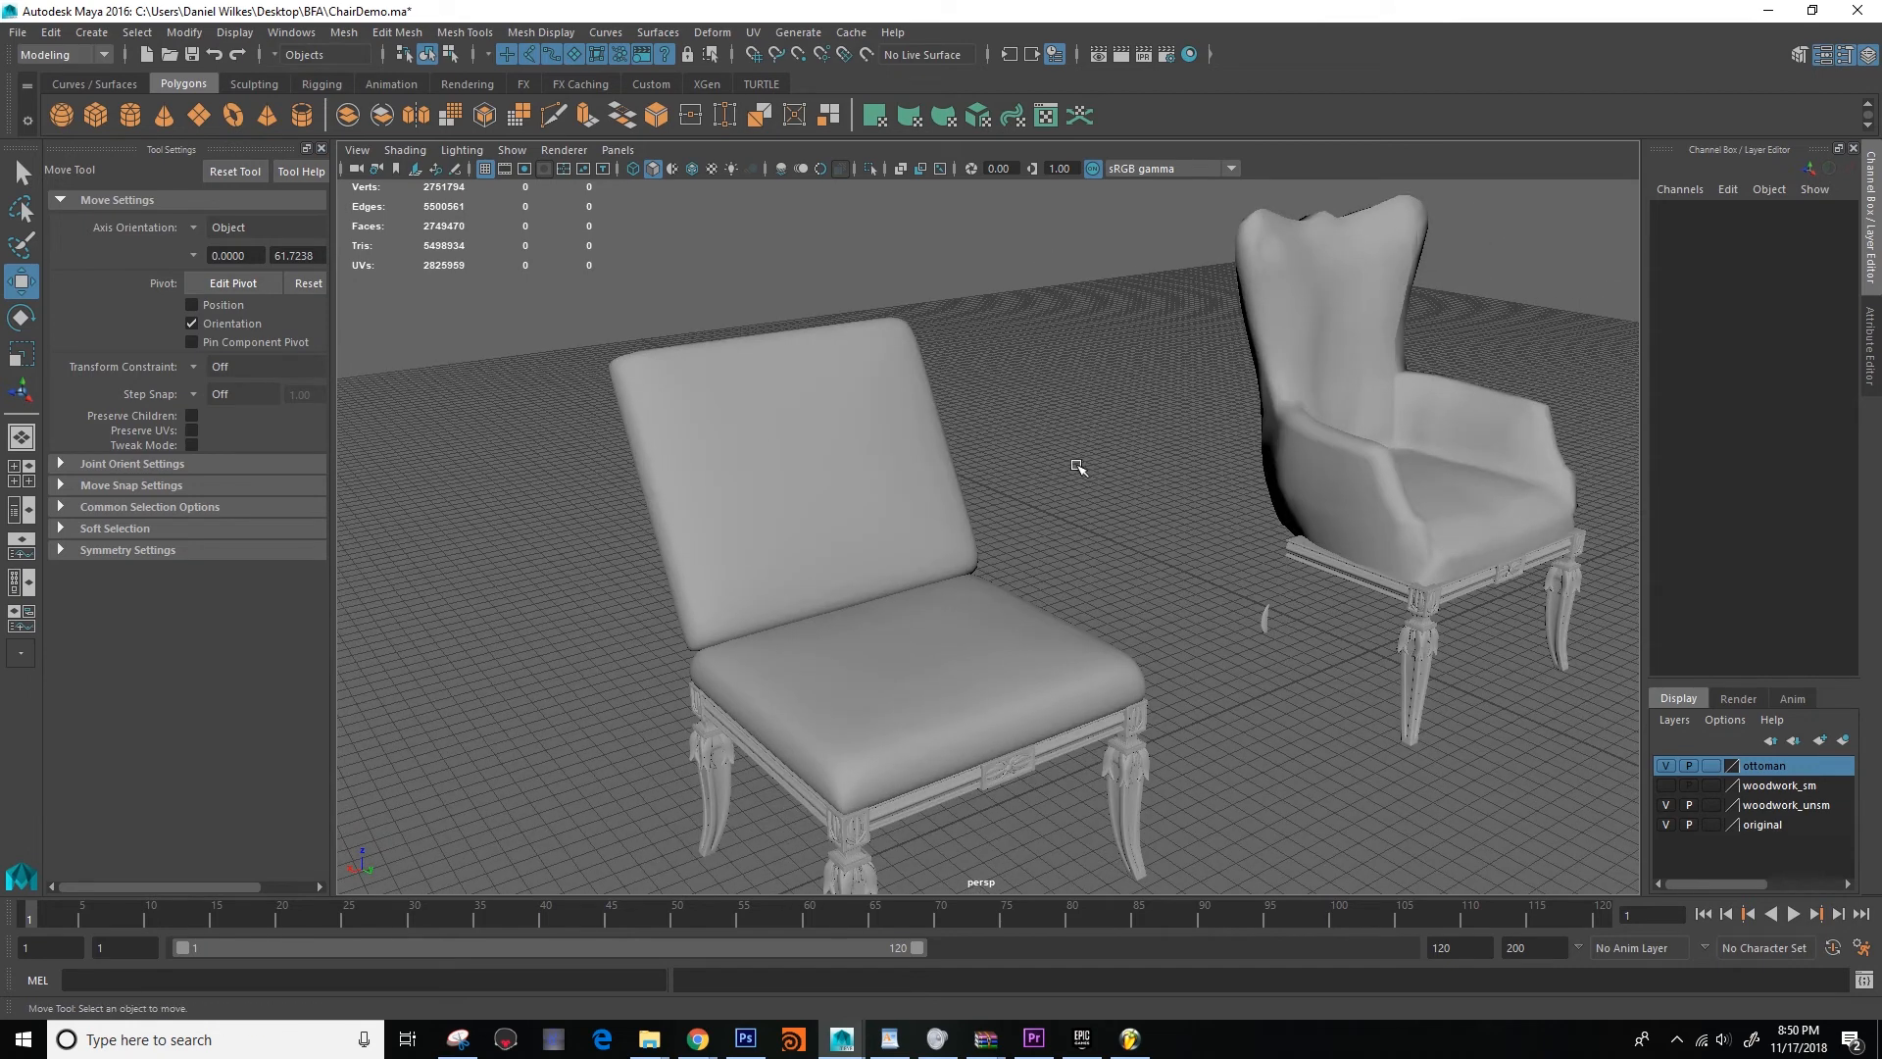
left_click_drag(1079, 467, 875, 721, "alt")
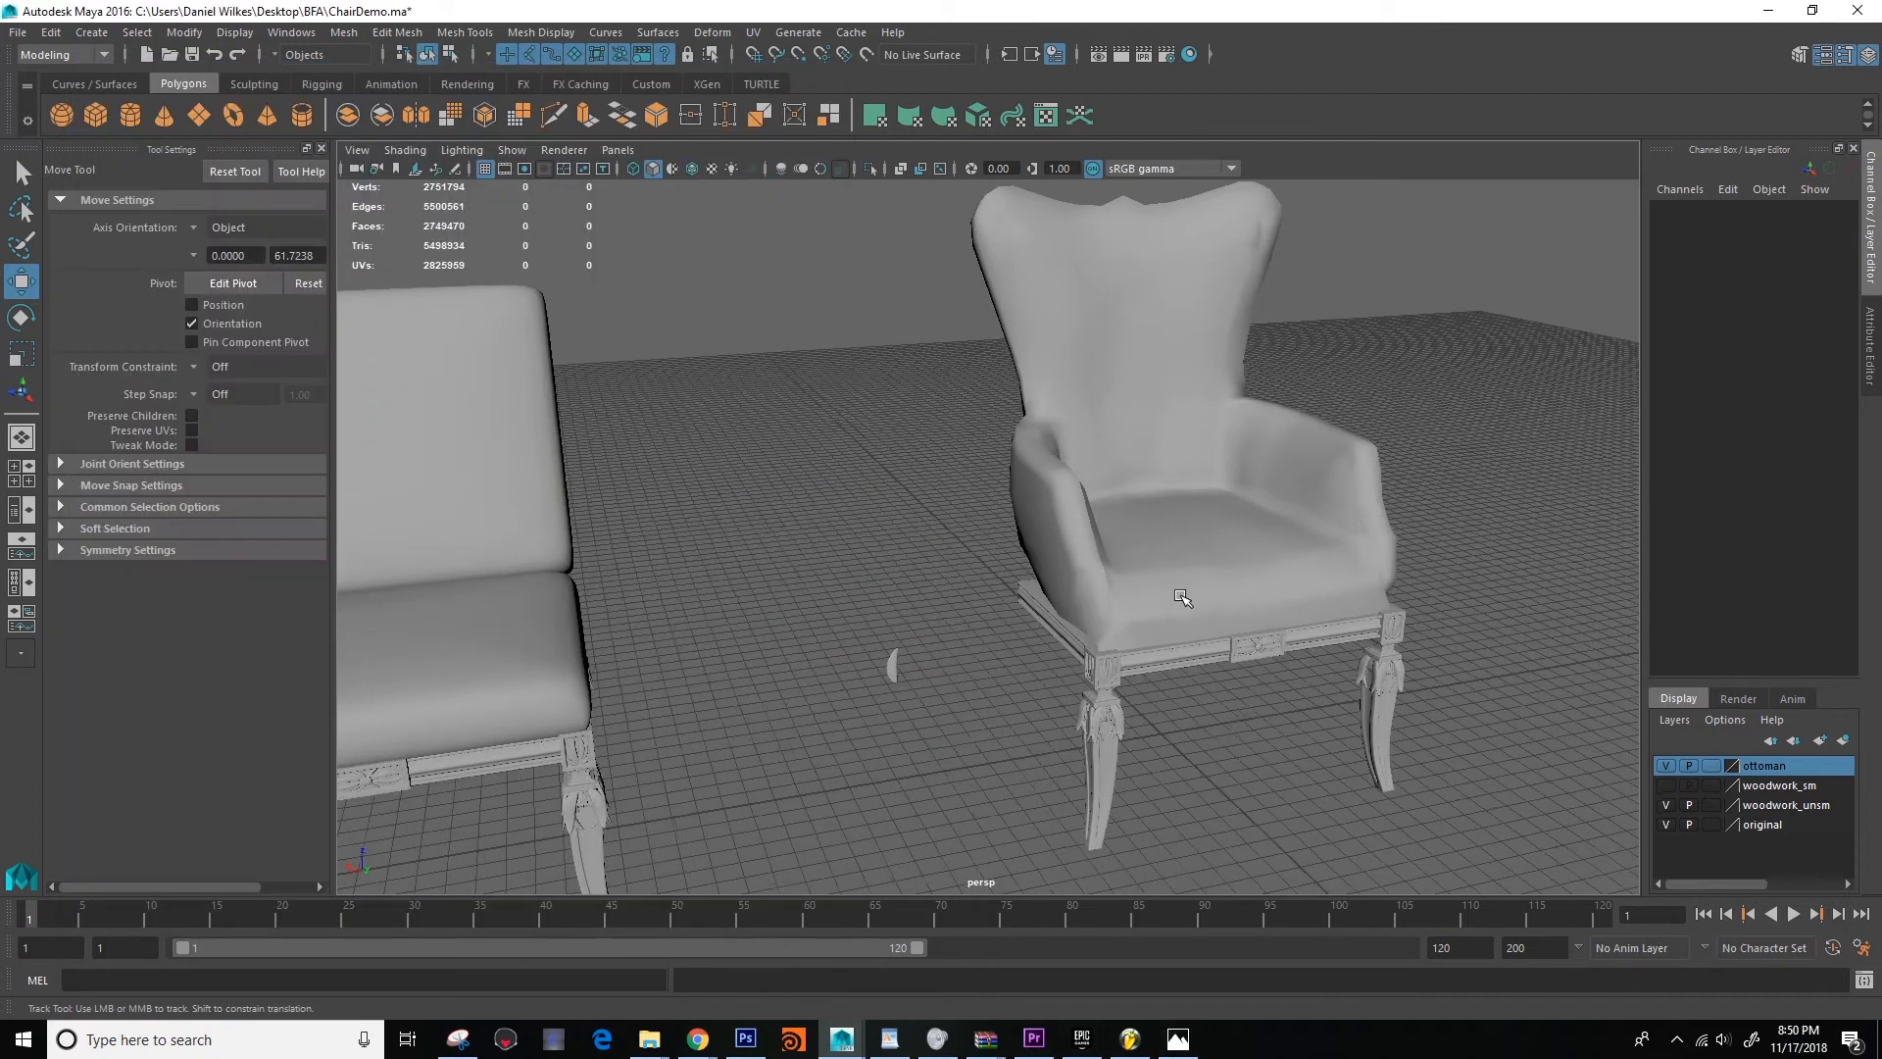
Bring up the Victorian chair photo in Photos and examine its carved armrest, seat rail and front leg in close-up.
left_click(1177, 1038)
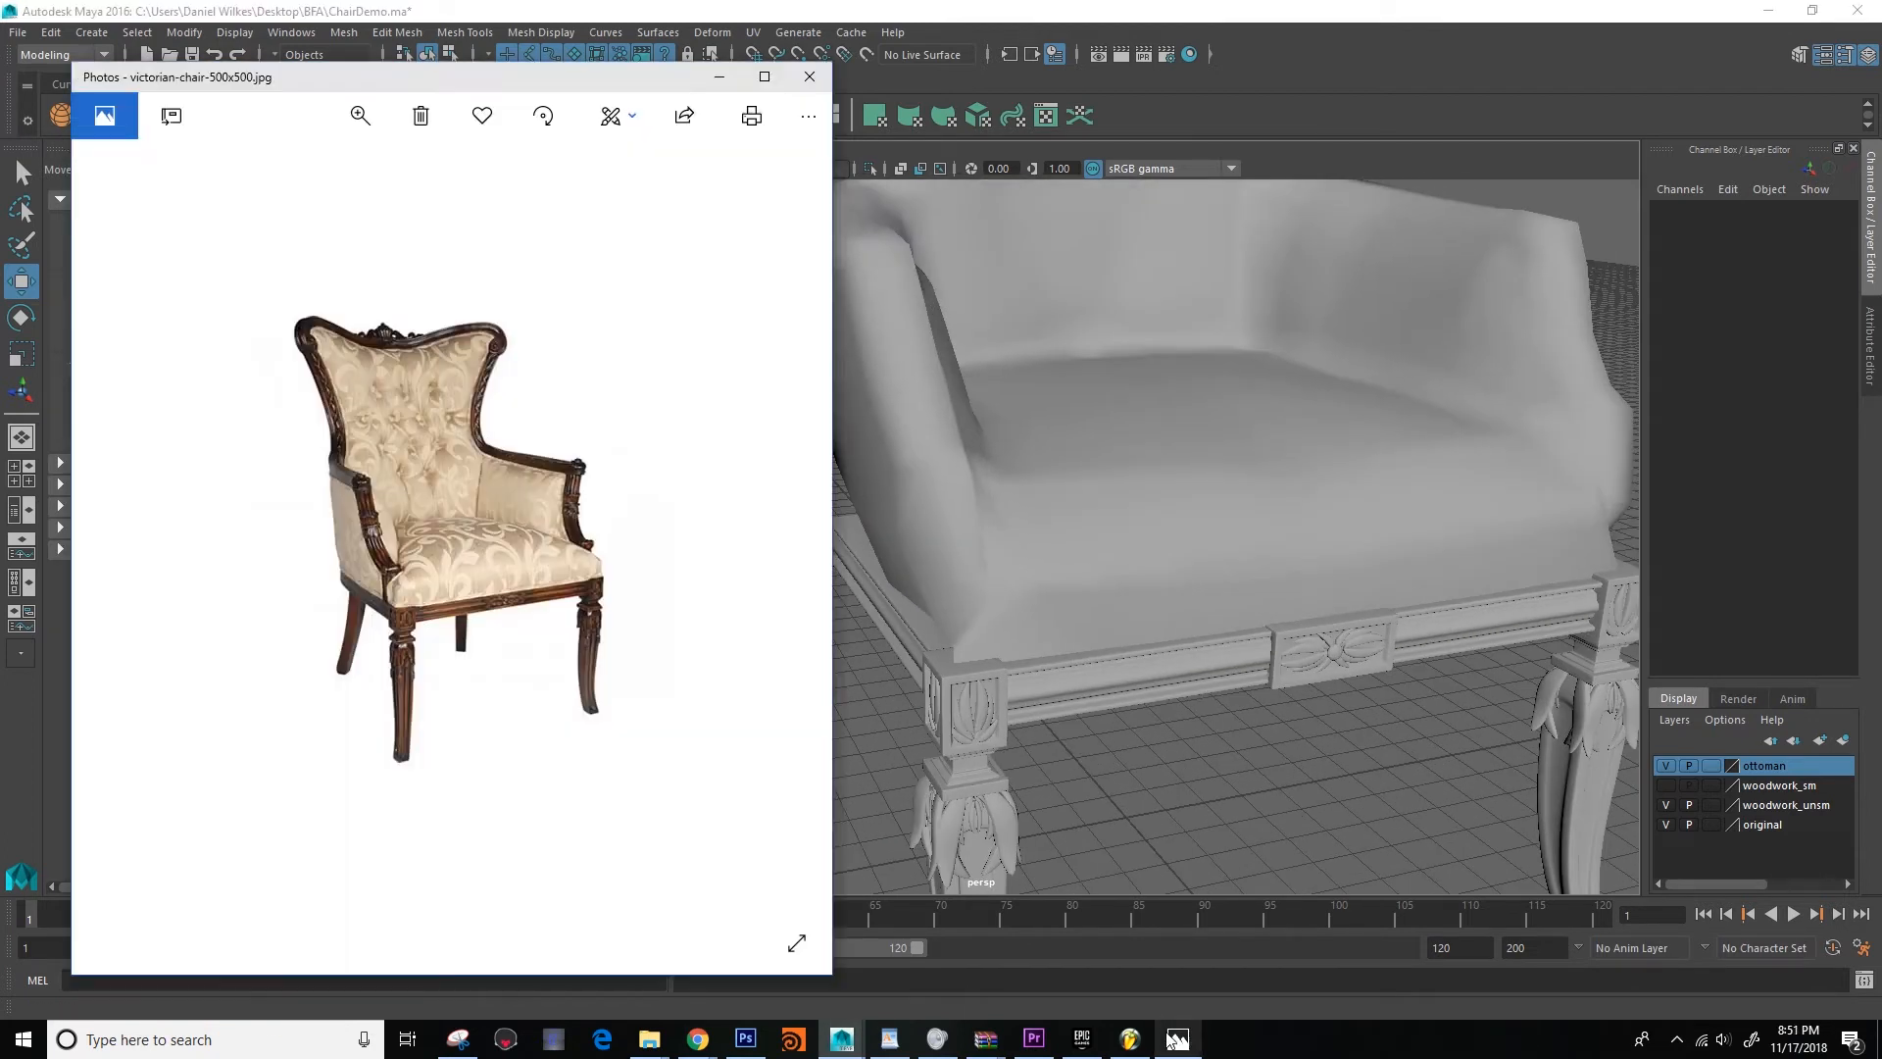
left_click(361, 116)
scroll(410, 550, "up", 5)
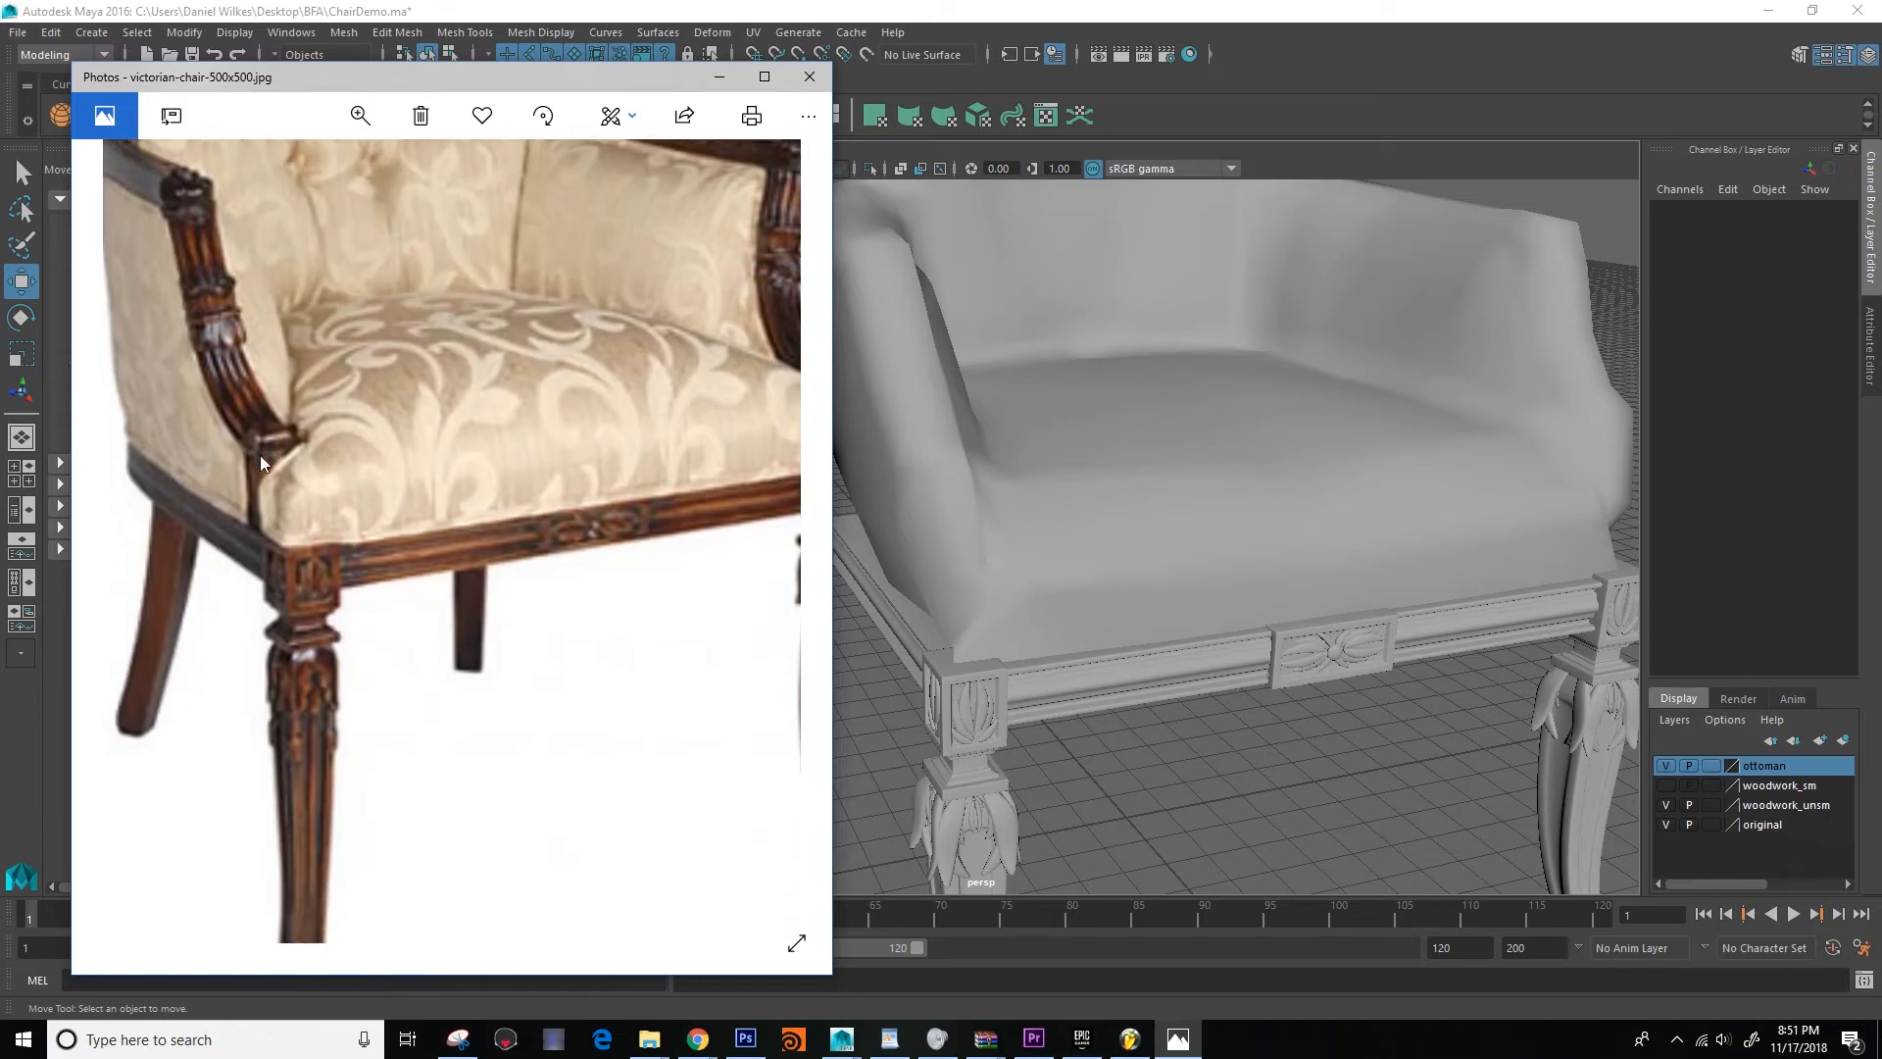
left_click_drag(631, 493, 686, 543)
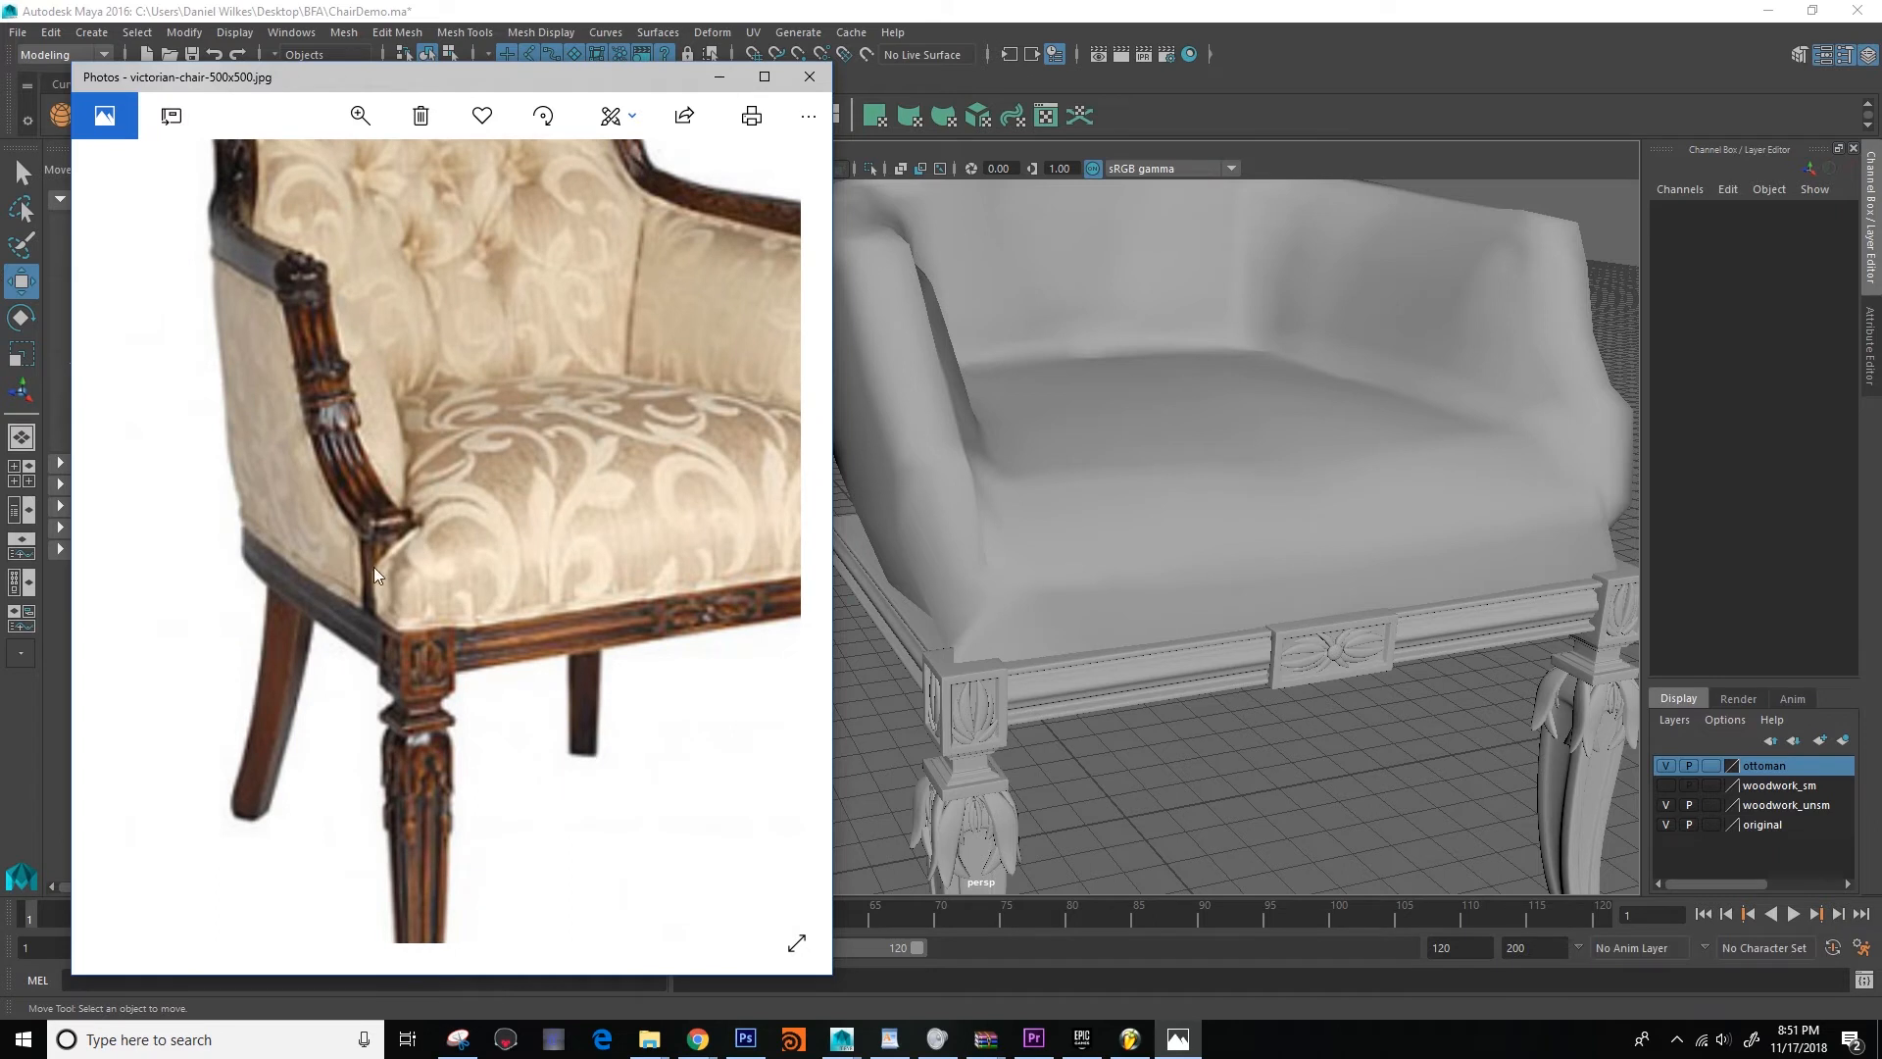
left_click_drag(479, 626, 562, 569)
scroll(562, 568, "down", 5)
Study the whole reference chair and the joint between its armrest and front leg, restore the original zoom, and close the photo.
left_click(360, 116)
left_click_drag(379, 165, 312, 224)
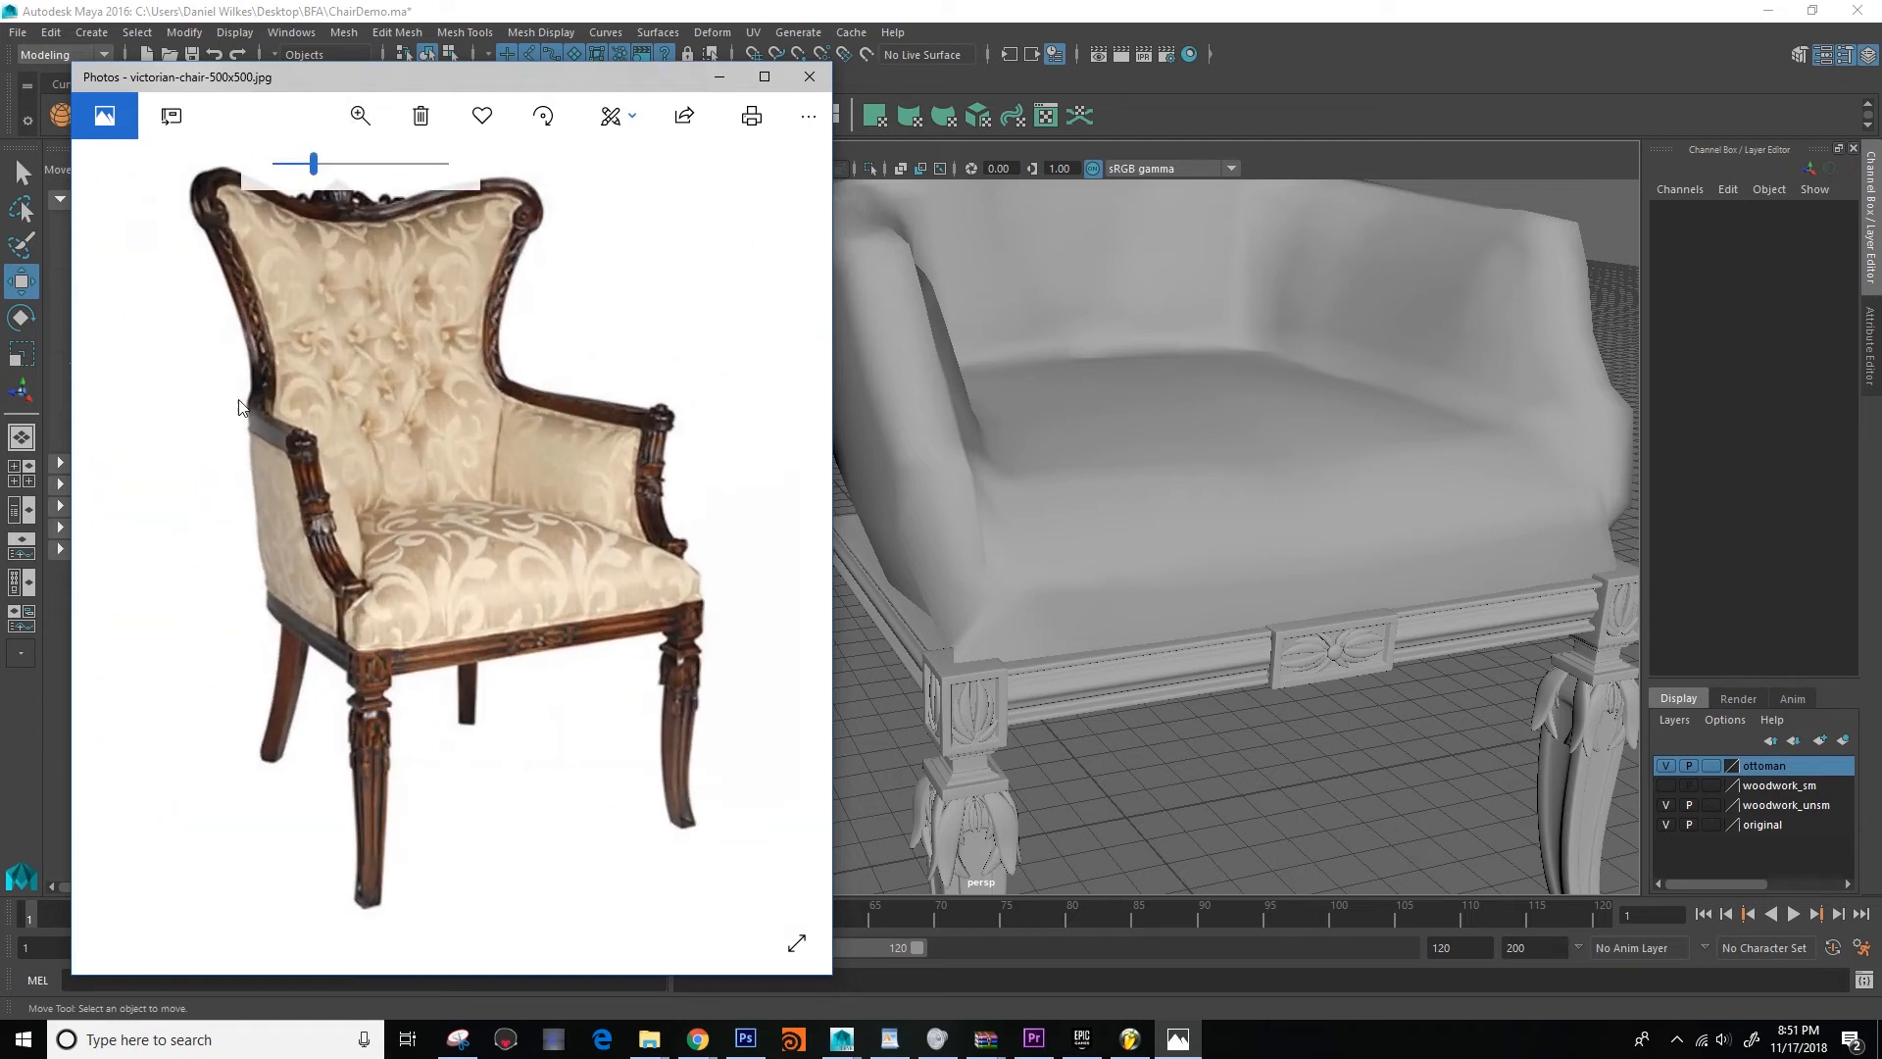
left_click_drag(240, 407, 378, 509)
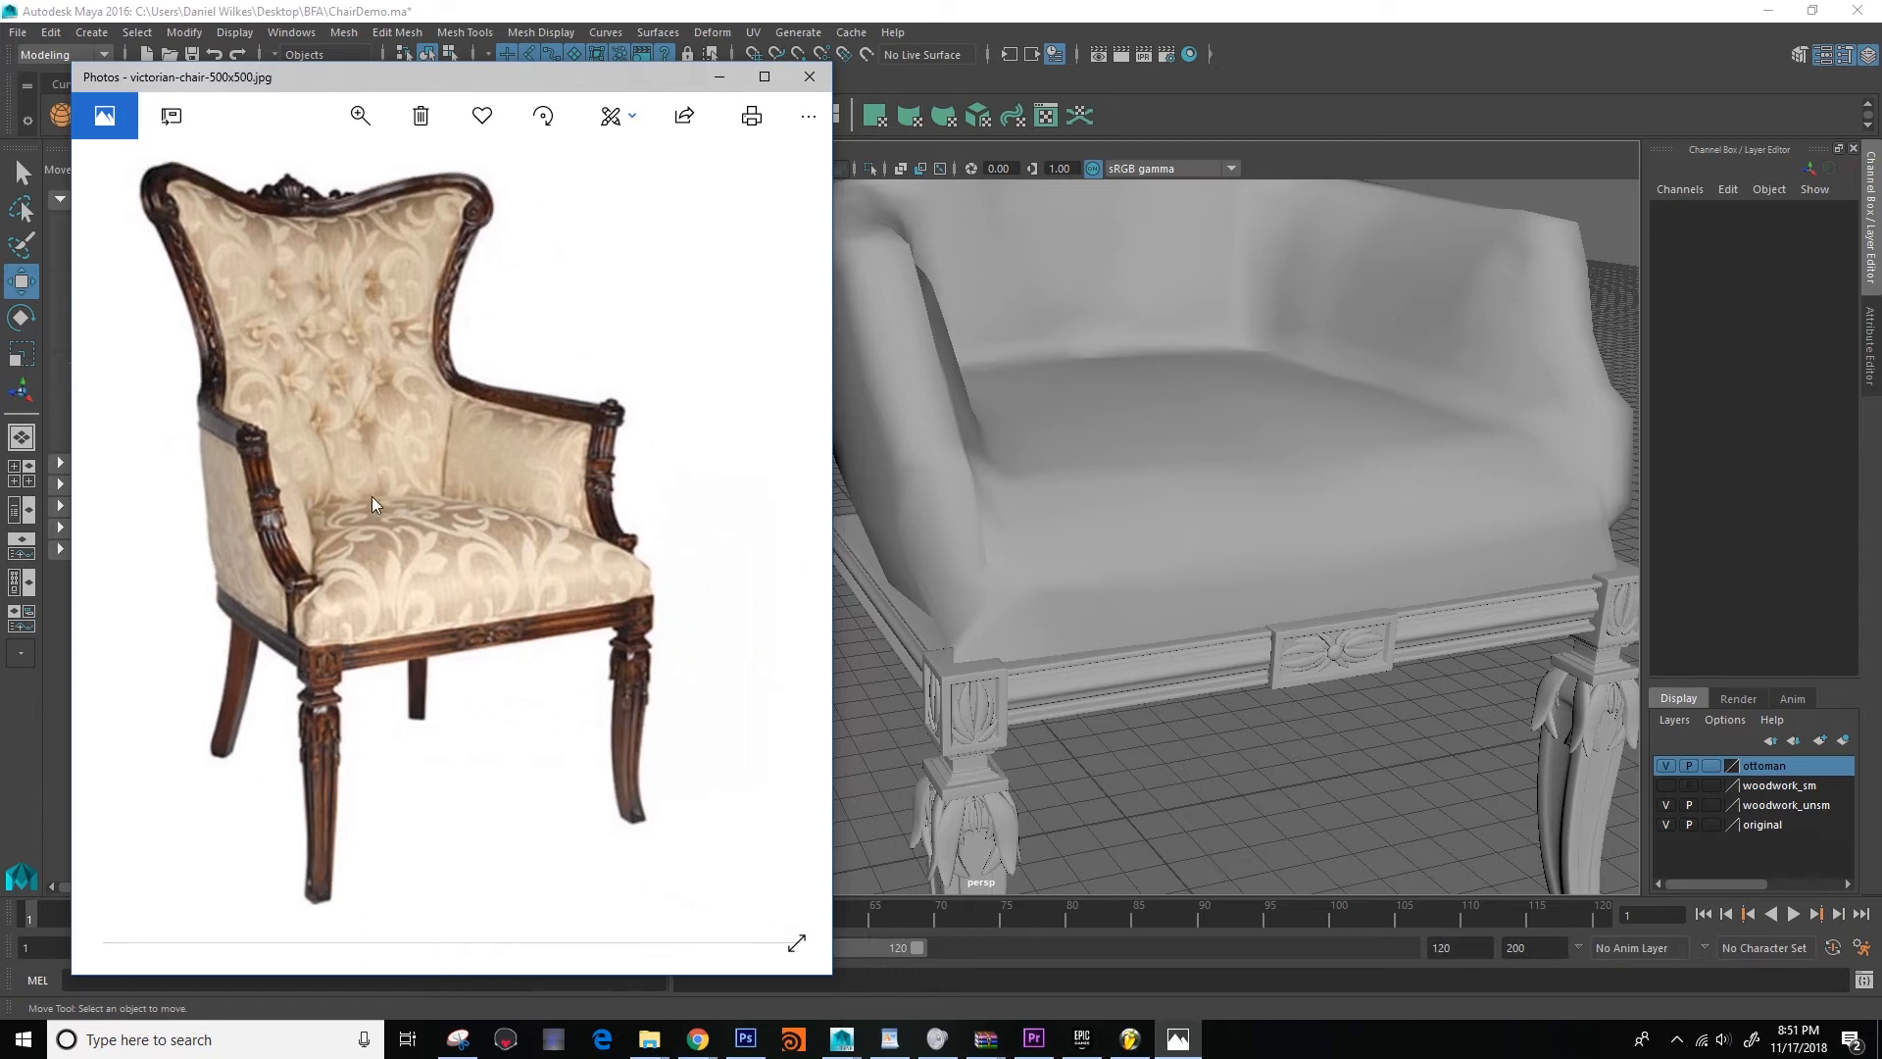
left_click(360, 116)
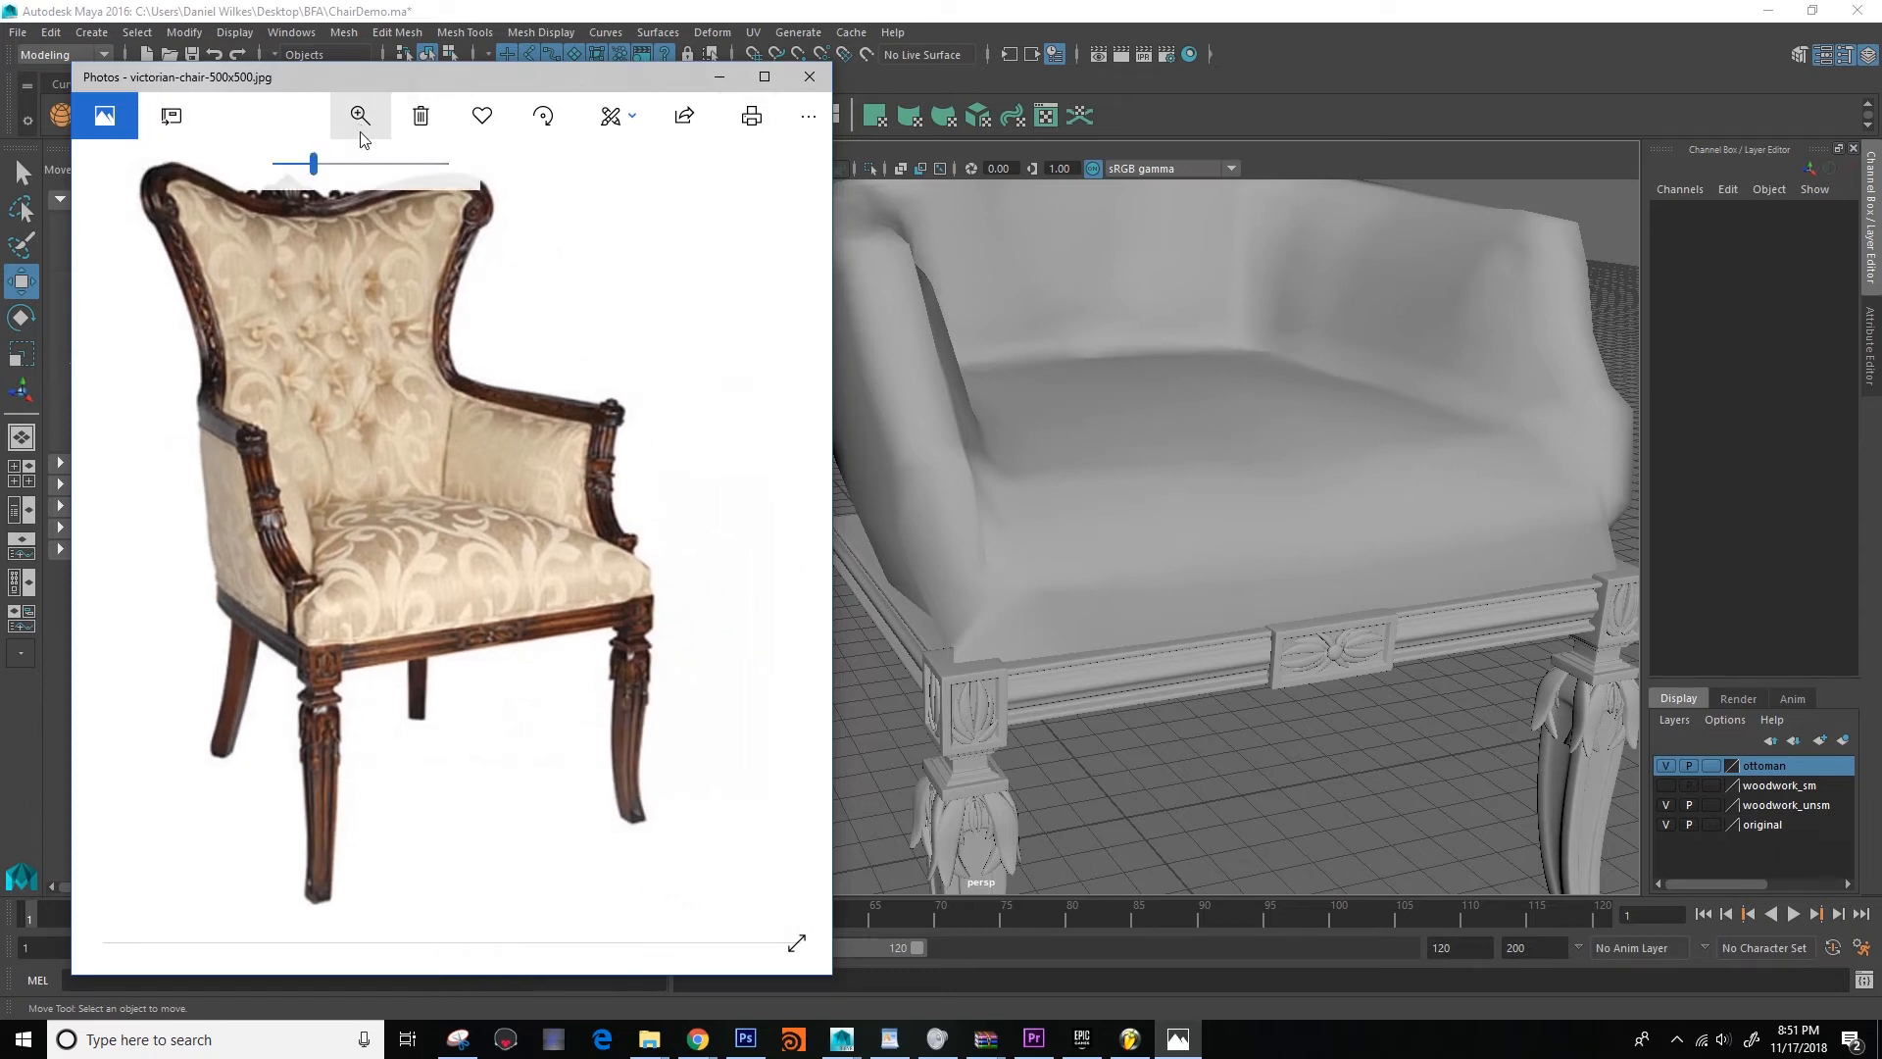
left_click_drag(312, 165, 419, 174)
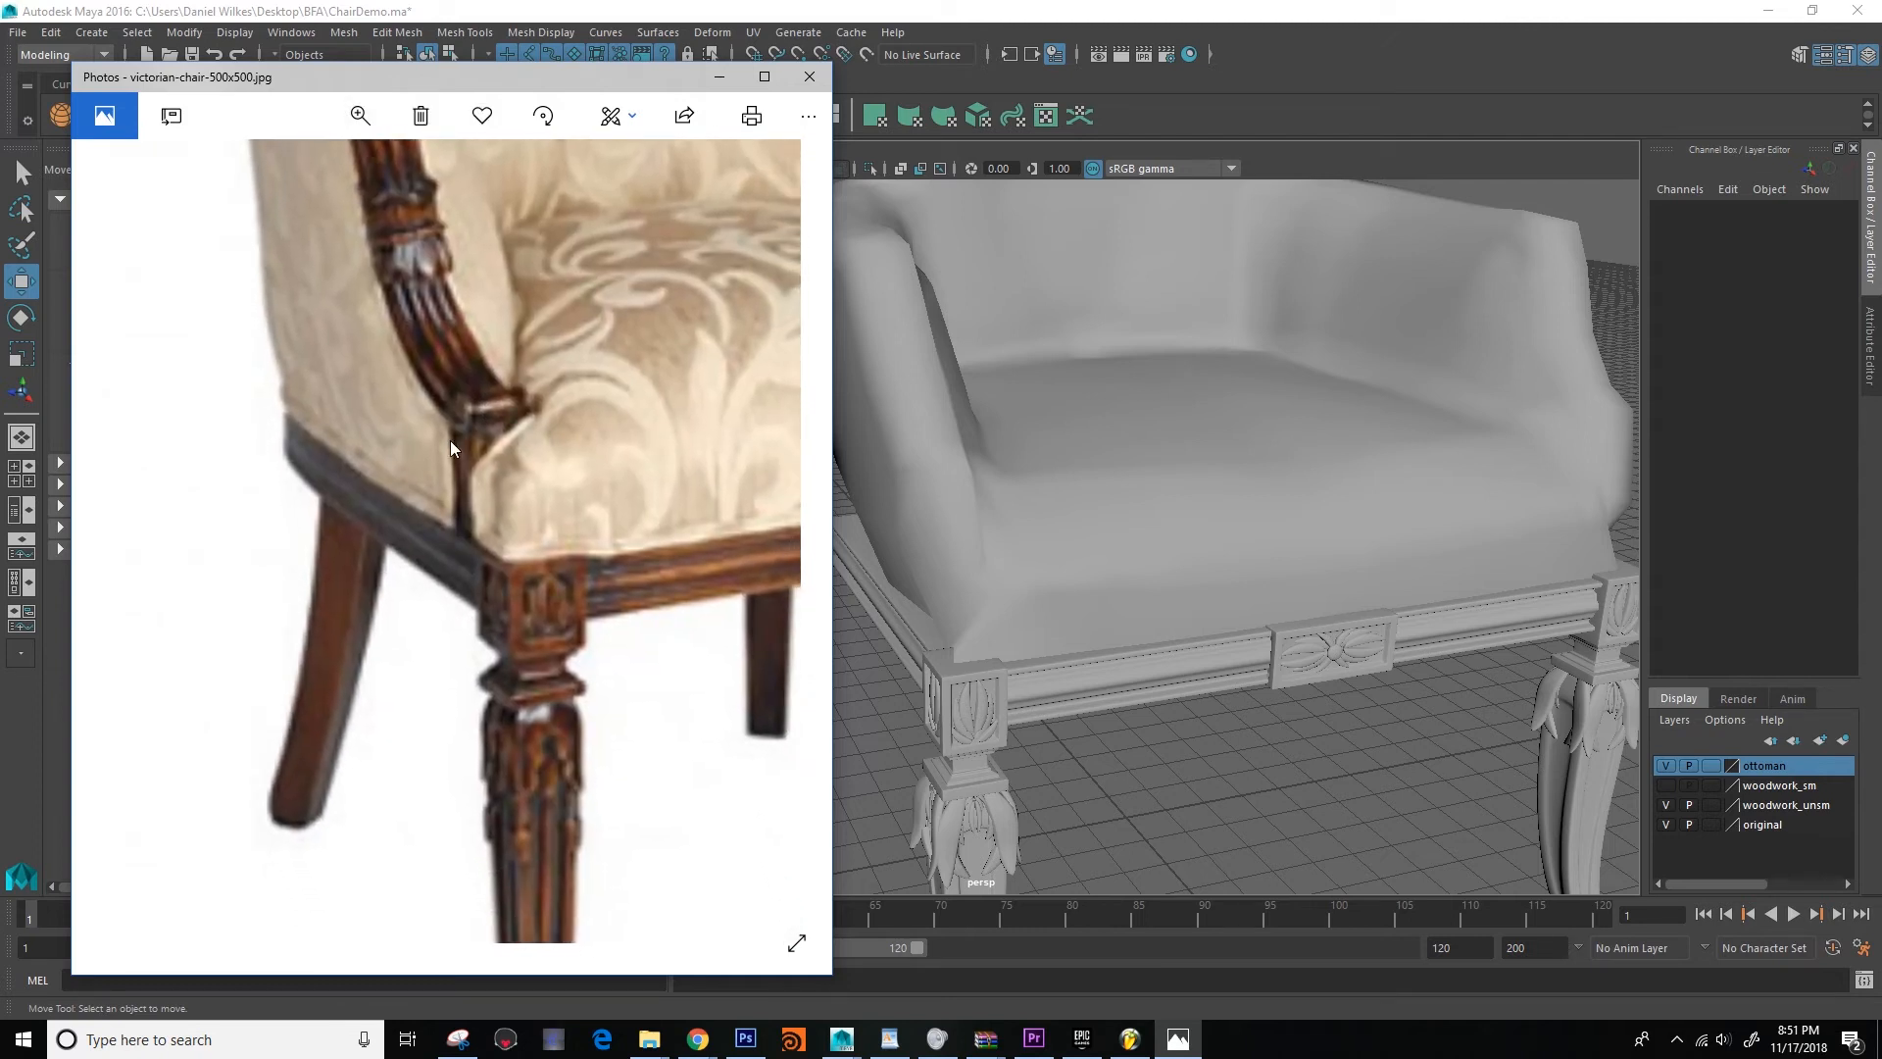
left_click(367, 128)
left_click_drag(419, 164, 277, 164)
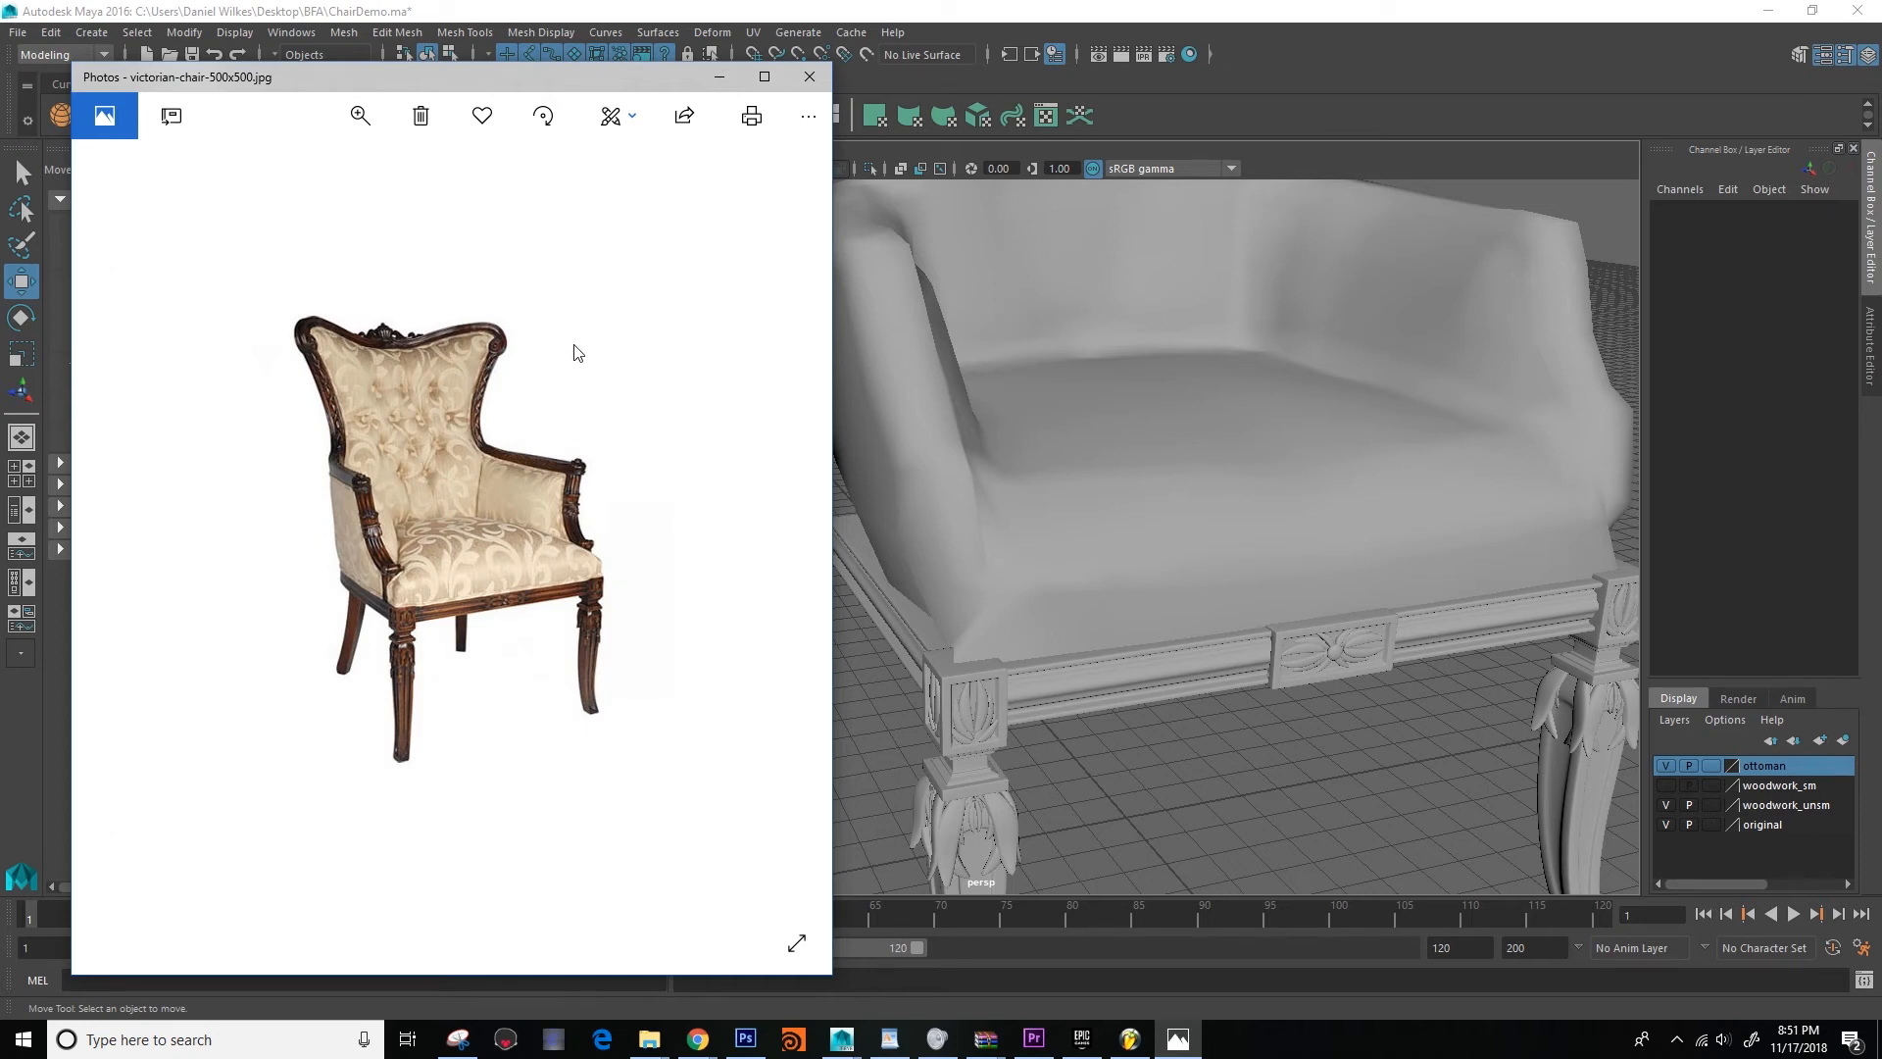
left_click(809, 76)
Examine the simple chair and the armchair together in perspective.
left_click_drag(569, 471, 912, 479, "alt")
scroll(912, 478, "down", 5)
middle_click_drag(912, 479, 1021, 462, "alt")
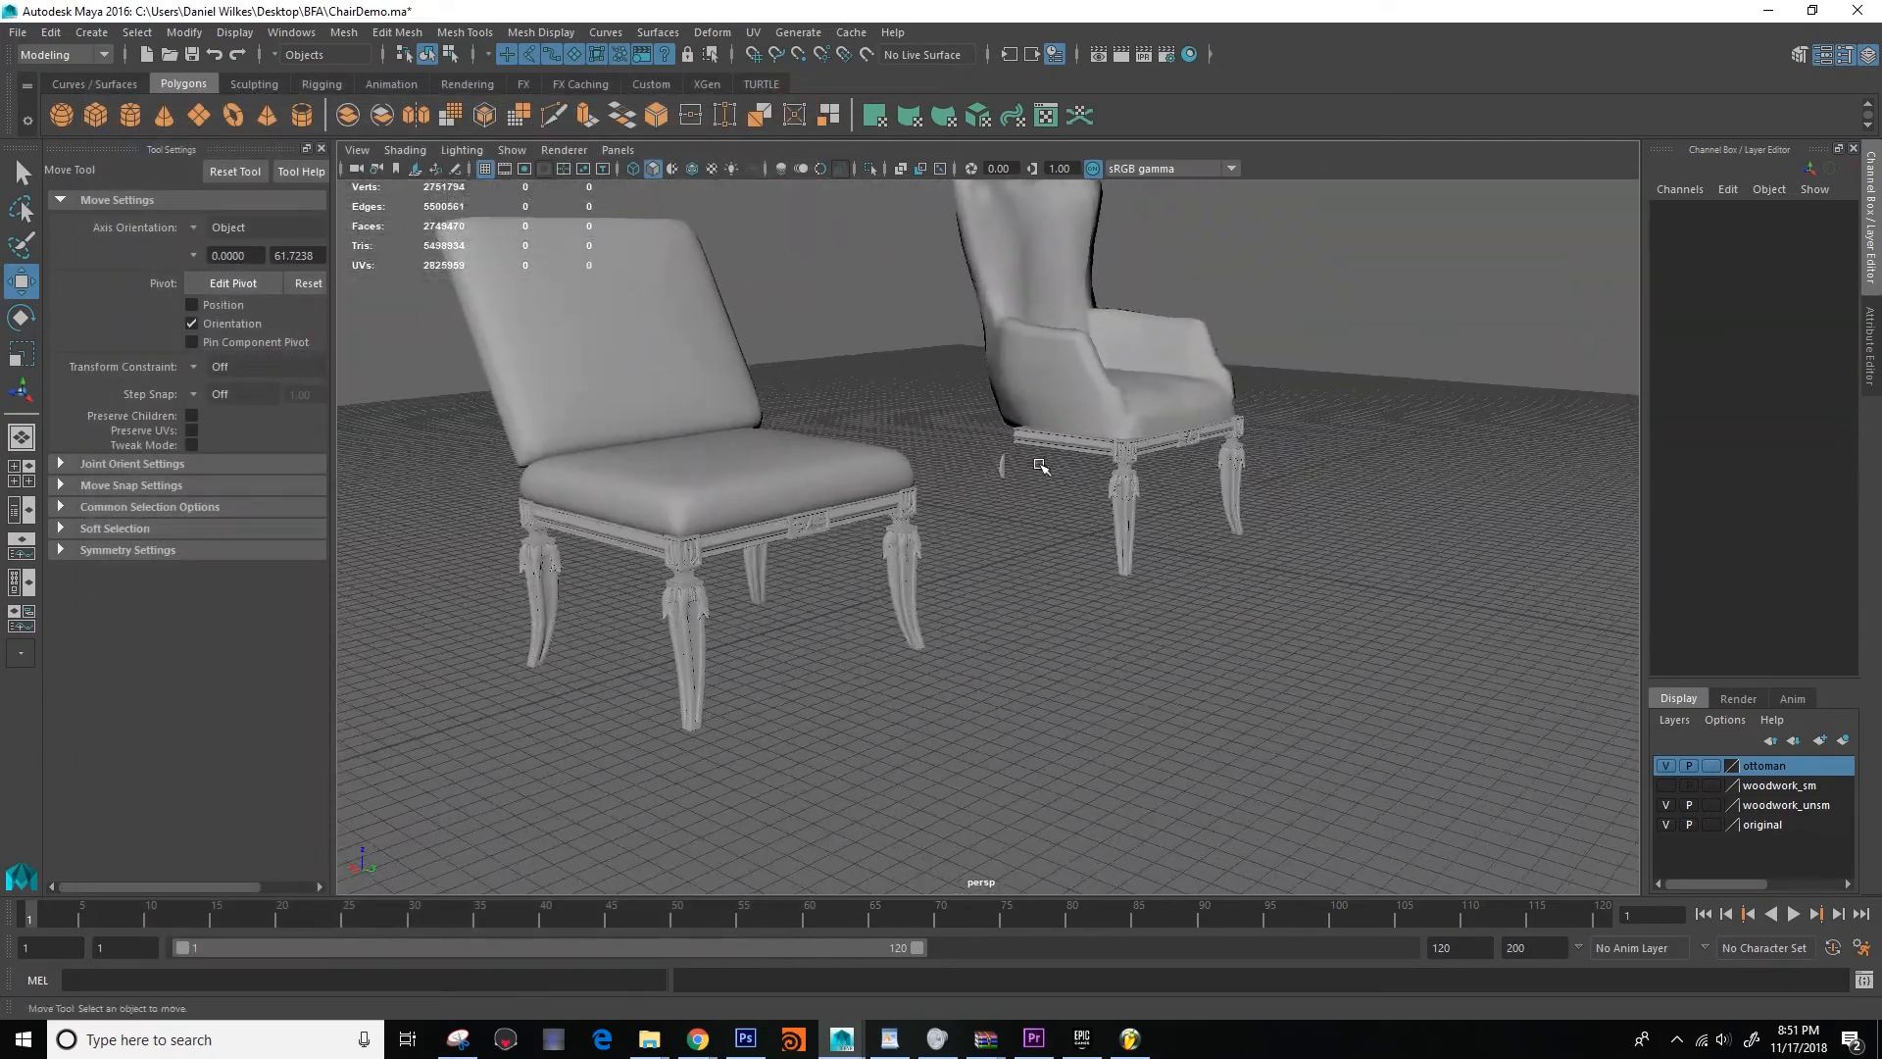
left_click_drag(1021, 462, 856, 483, "alt")
middle_click_drag(857, 483, 1005, 534, "alt")
left_click_drag(1004, 534, 1016, 540, "alt")
middle_click_drag(1015, 540, 1040, 563, "alt")
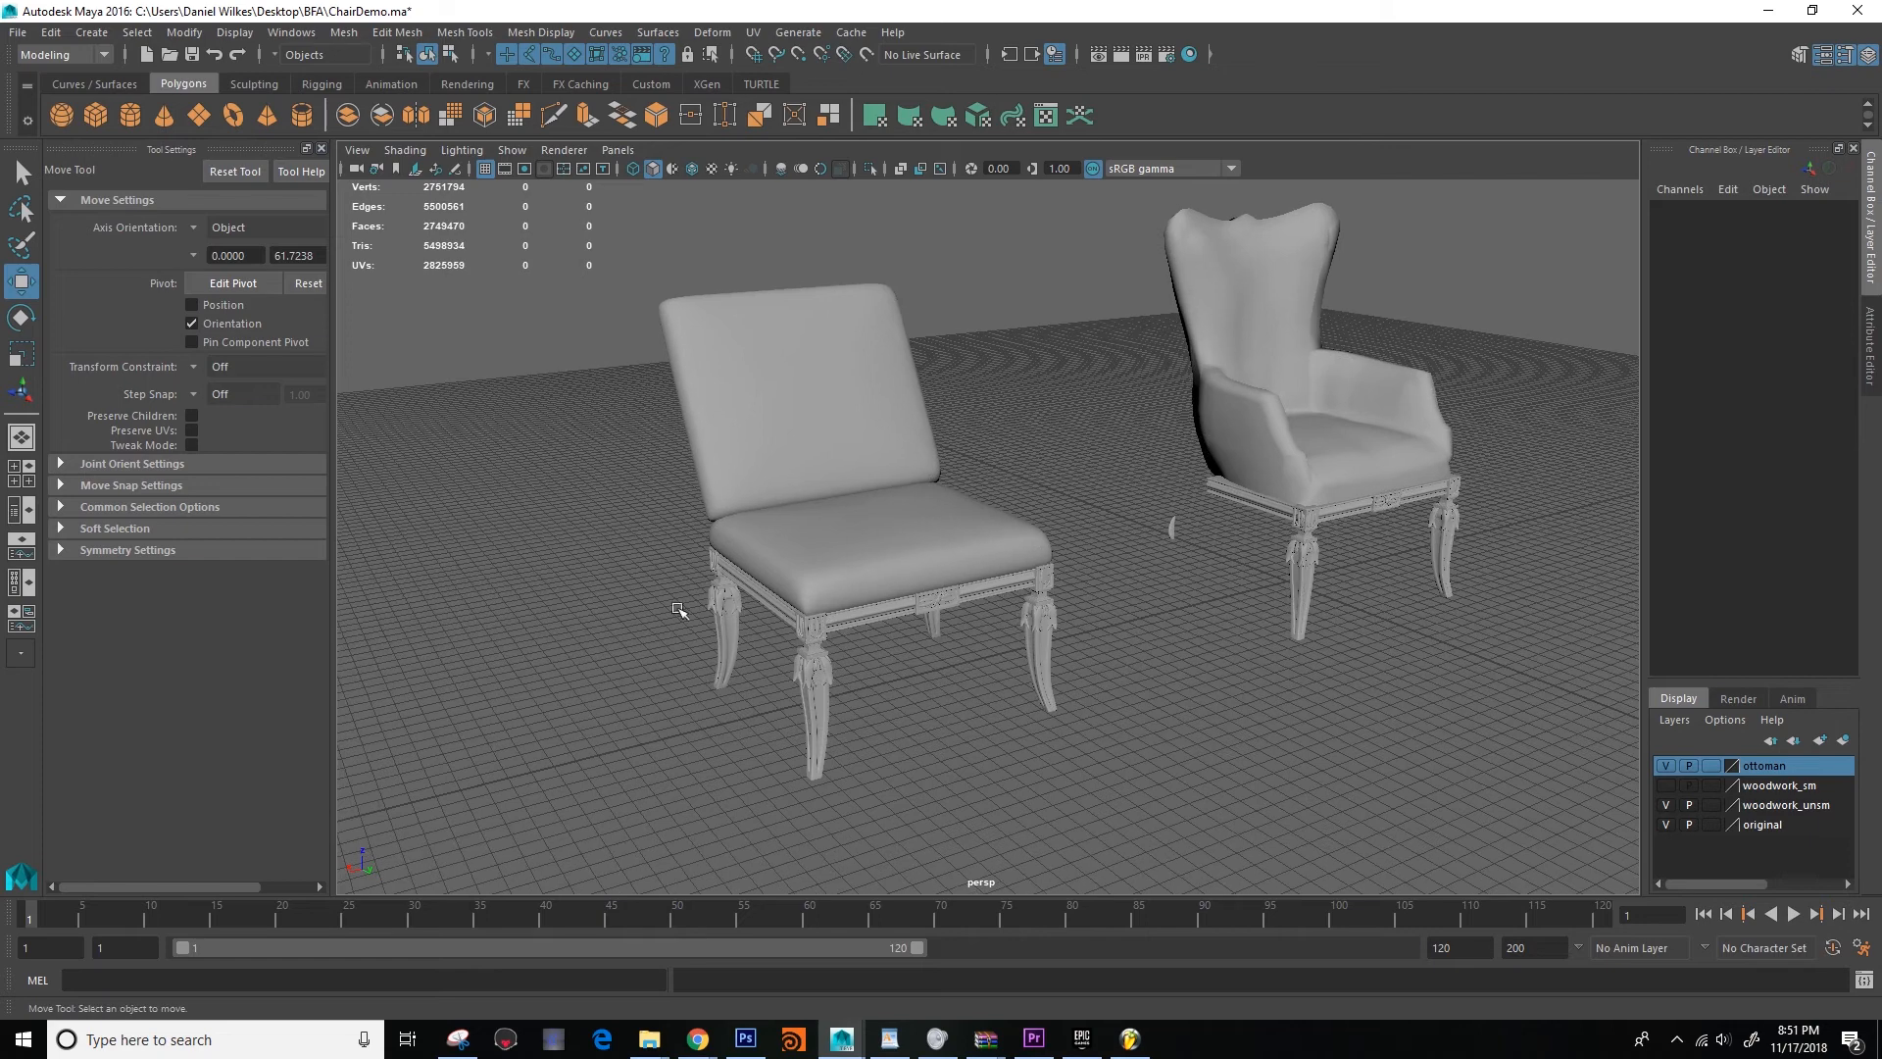
key("alt+Tab")
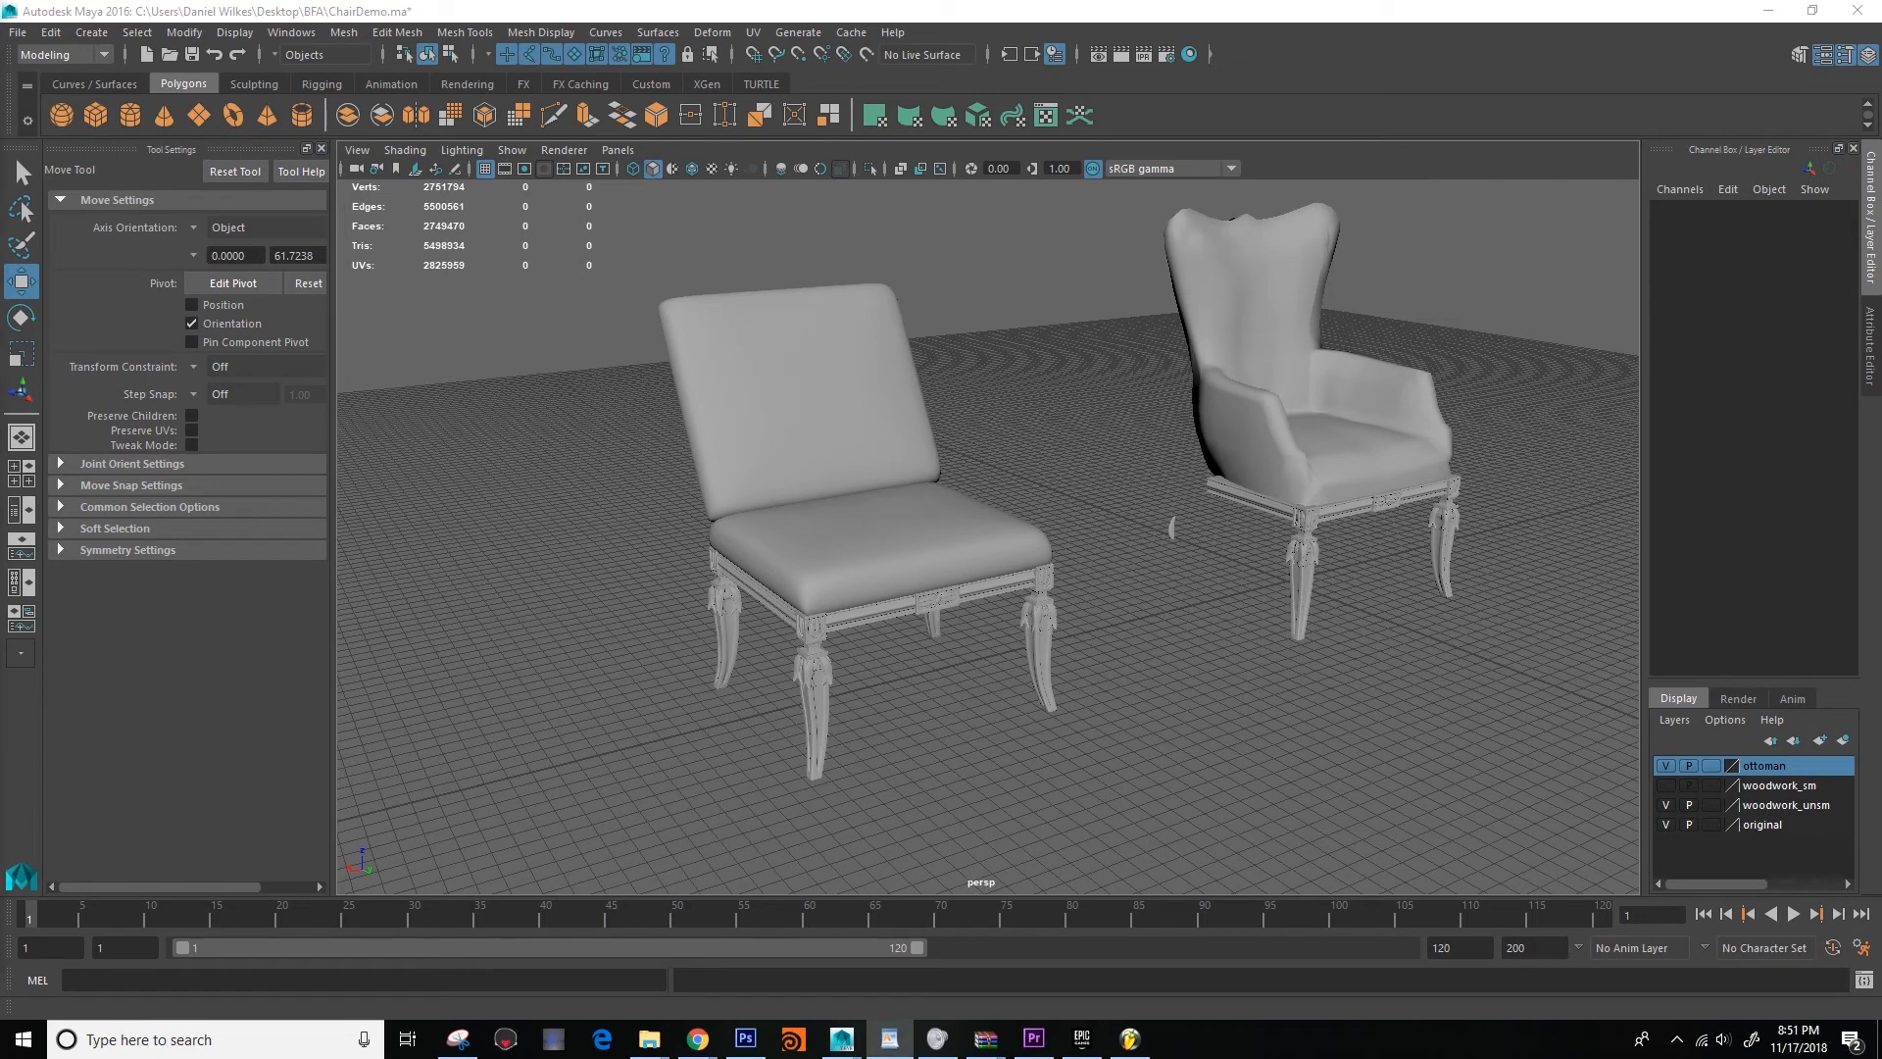
Examine the armchair's arms, seat and front rail up close.
left_click_drag(856, 682, 1025, 601, "alt")
middle_click_drag(1025, 601, 932, 643, "alt")
scroll(933, 643, "up", 4)
left_click_drag(932, 643, 933, 647, "alt")
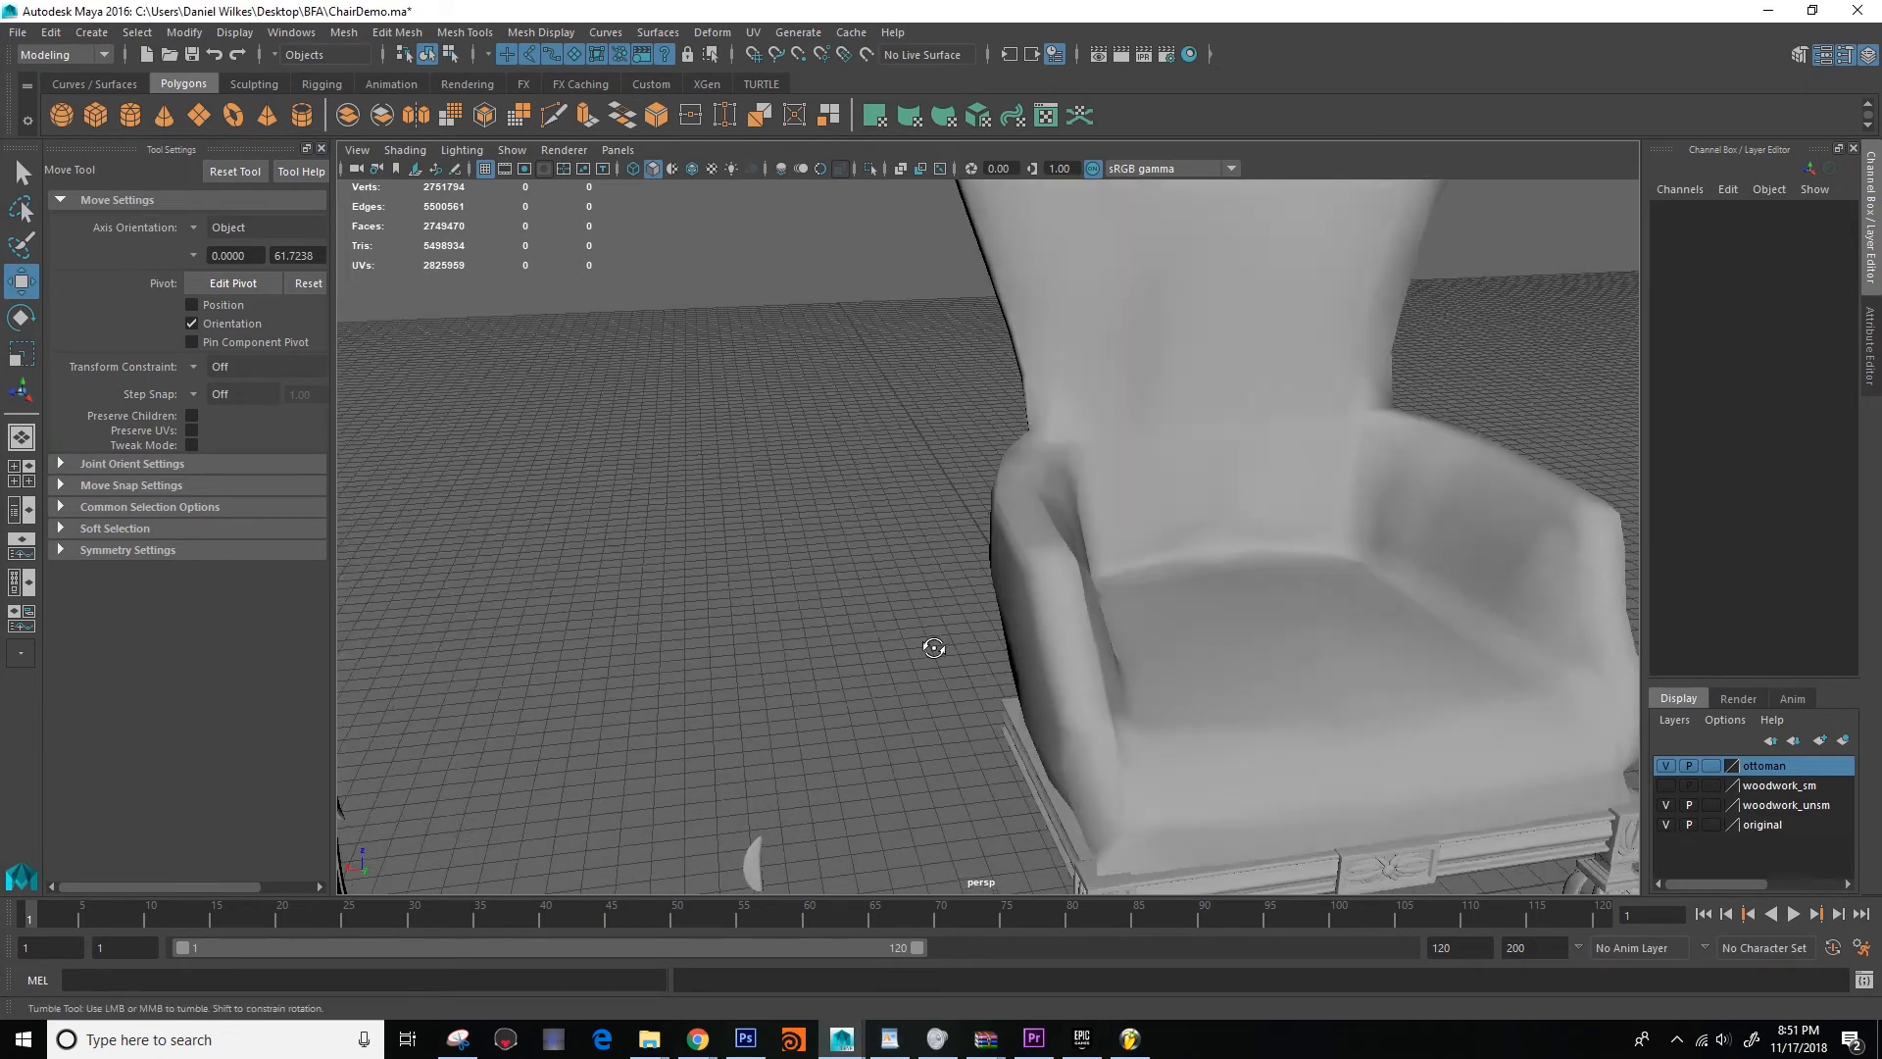
middle_click_drag(932, 647, 844, 539, "alt")
left_click_drag(843, 539, 934, 616, "alt")
scroll(853, 544, "down", 3)
scroll(841, 542, "up", 6)
scroll(925, 531, "up", 3)
scroll(938, 615, "up", 2)
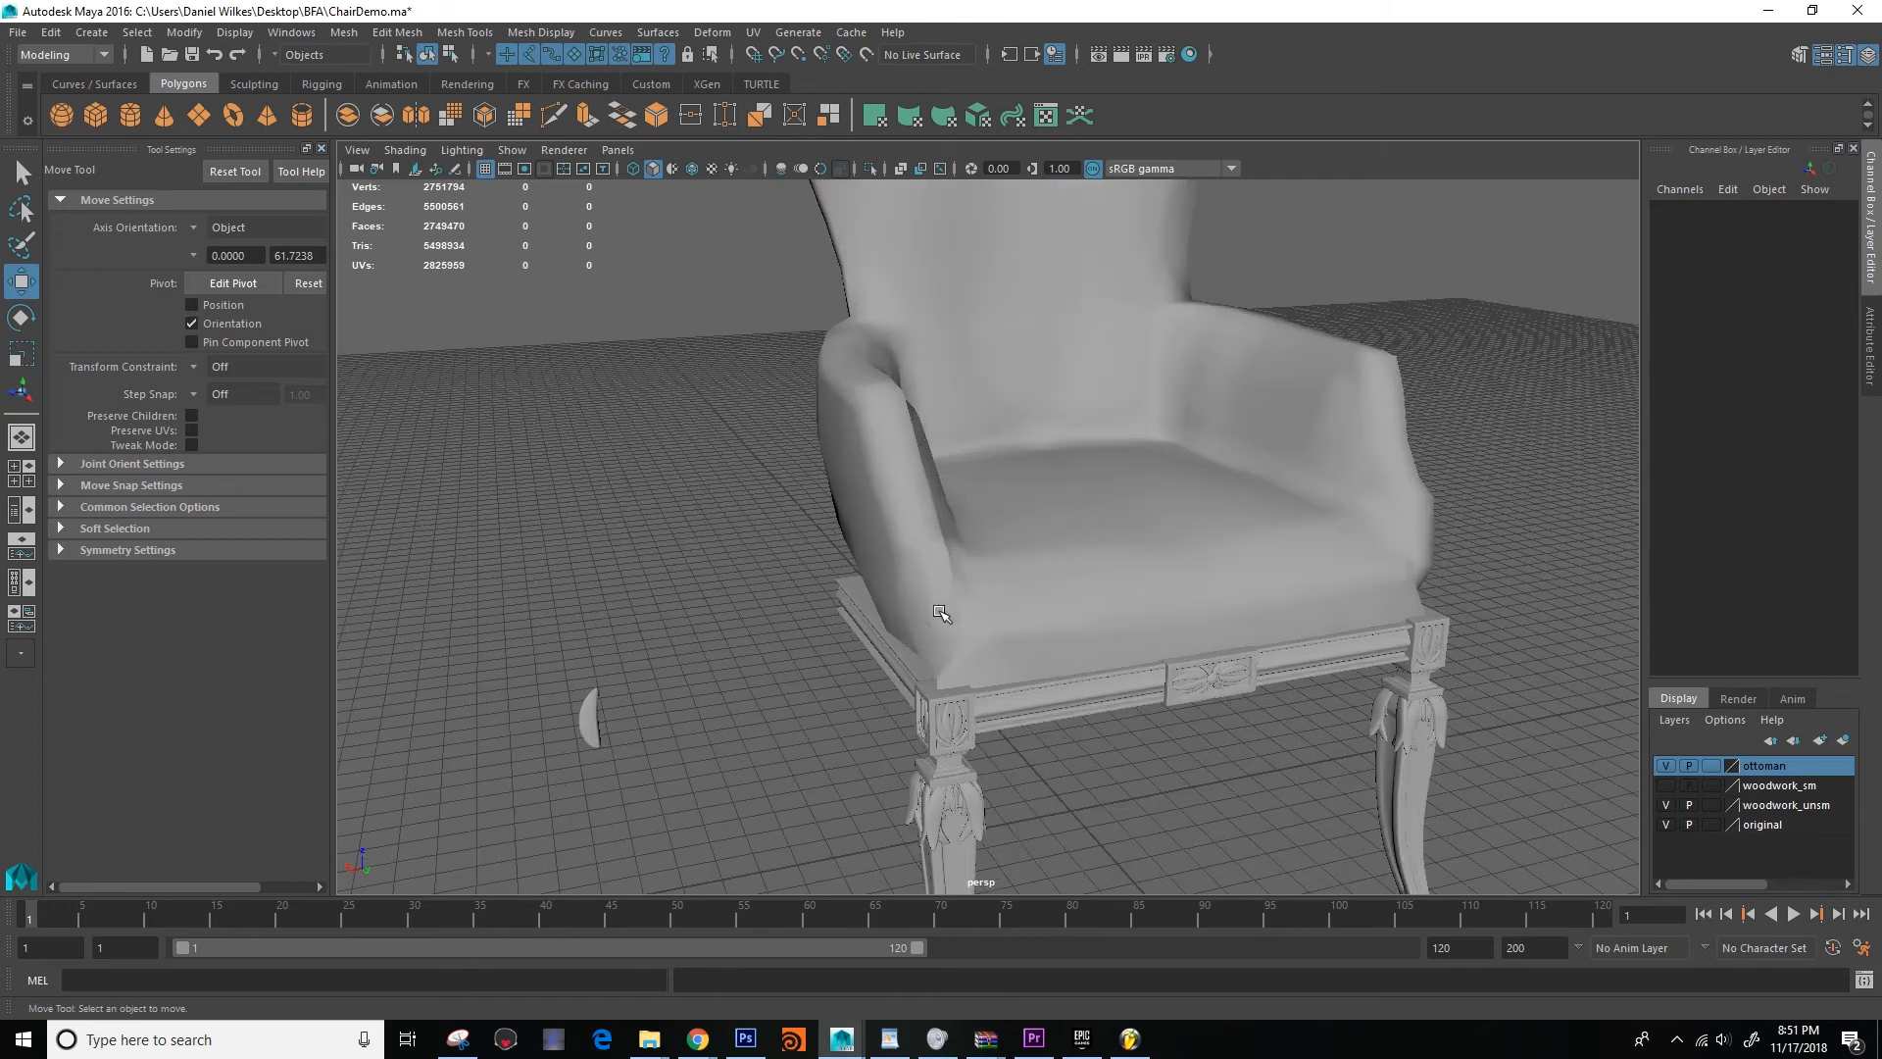
Select the armchair's upholstery to inspect its wireframe, and clear the selection.
left_click(990, 510)
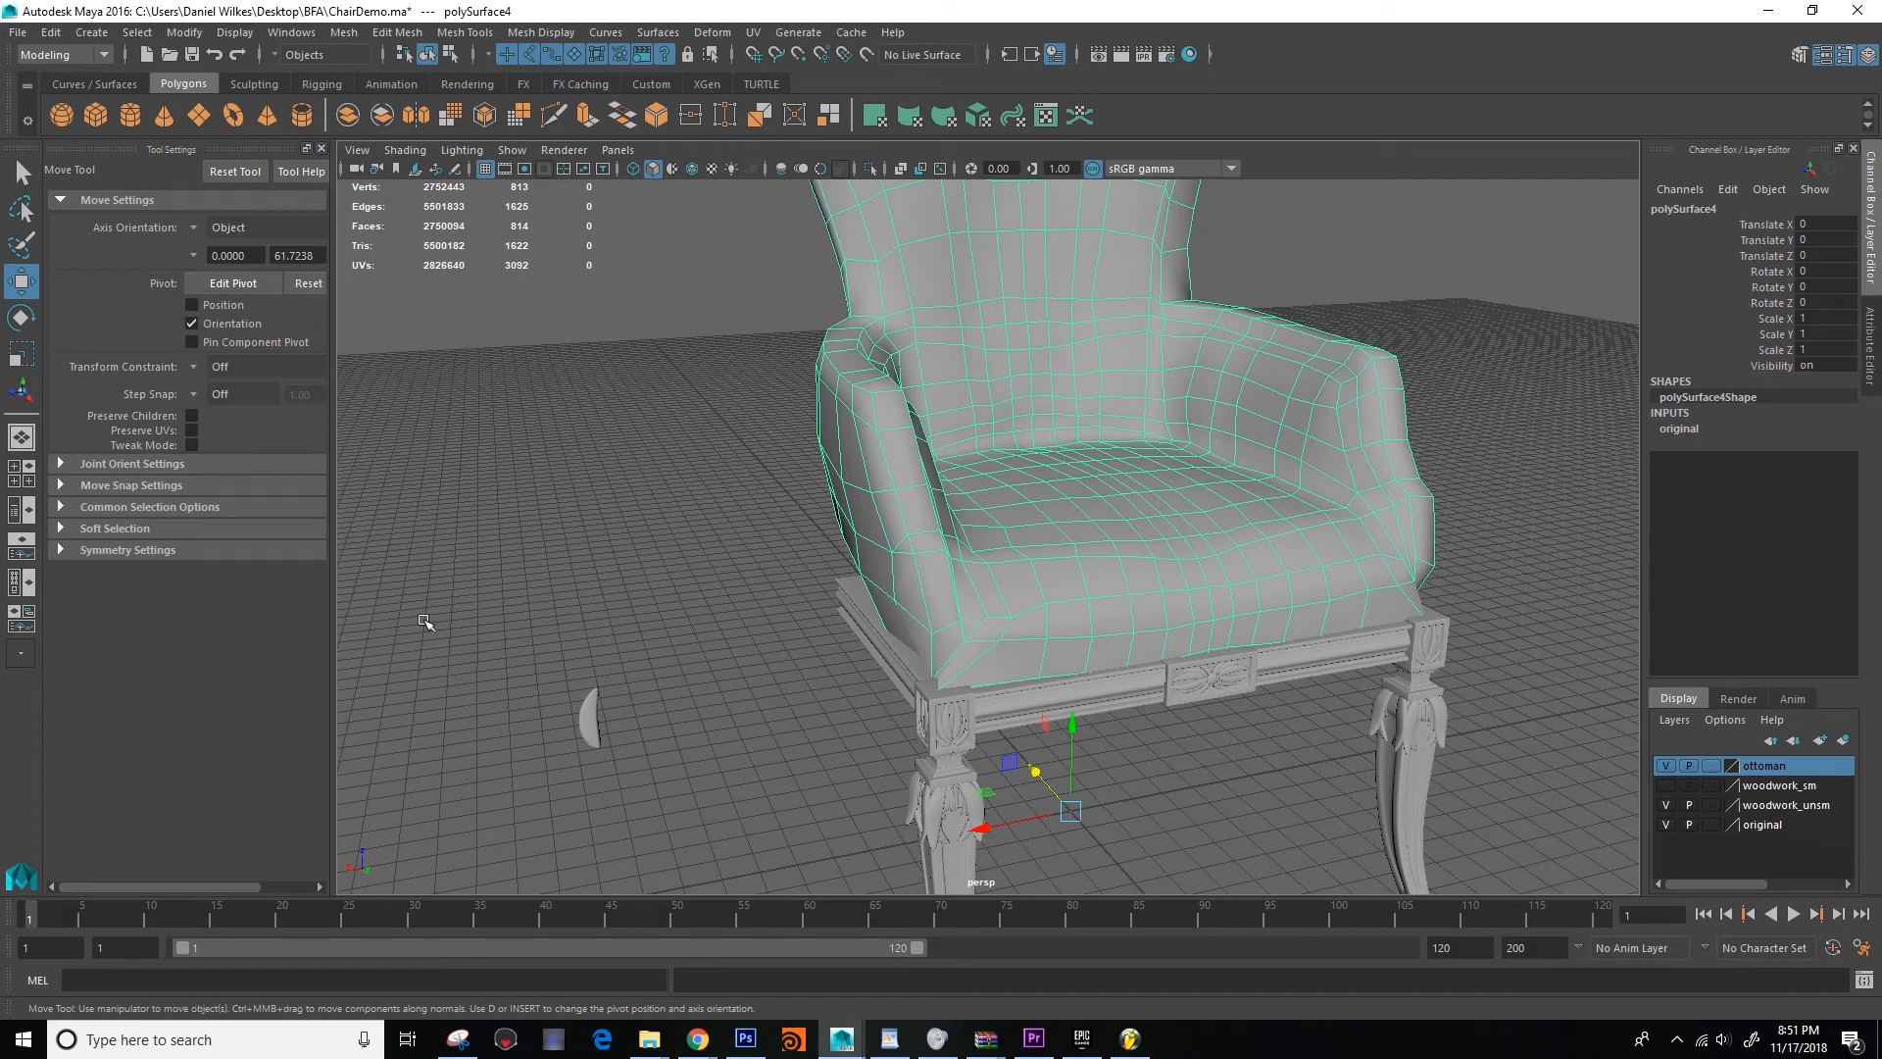
left_click_drag(392, 622, 693, 554, "alt")
left_click(692, 556)
Compare the simple chair and the armchair side by side from the front and from a low angle.
scroll(677, 579, "down", 4)
middle_click_drag(664, 597, 767, 554, "alt")
left_click_drag(766, 554, 748, 639, "alt")
middle_click_drag(748, 638, 929, 657, "alt")
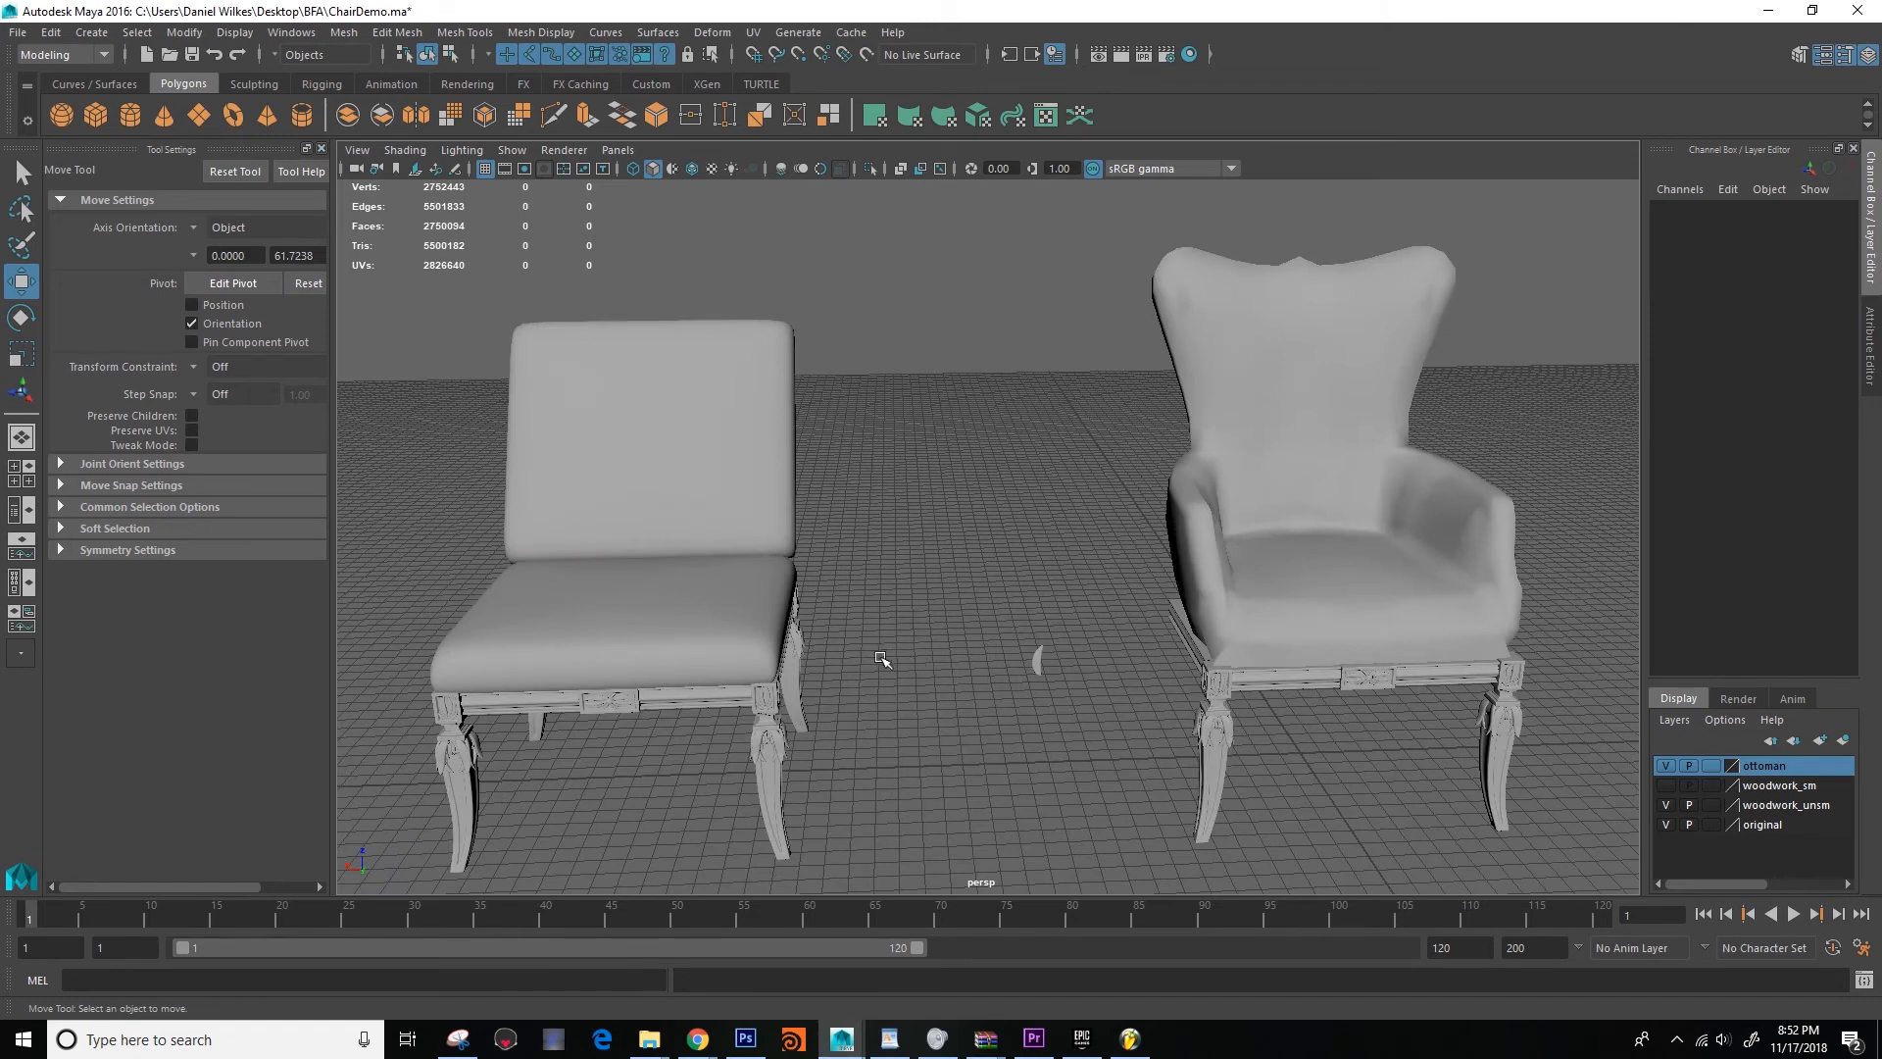
left_click_drag(811, 638, 941, 606, "alt")
middle_click_drag(941, 606, 885, 616, "alt")
left_click_drag(885, 616, 733, 655, "alt")
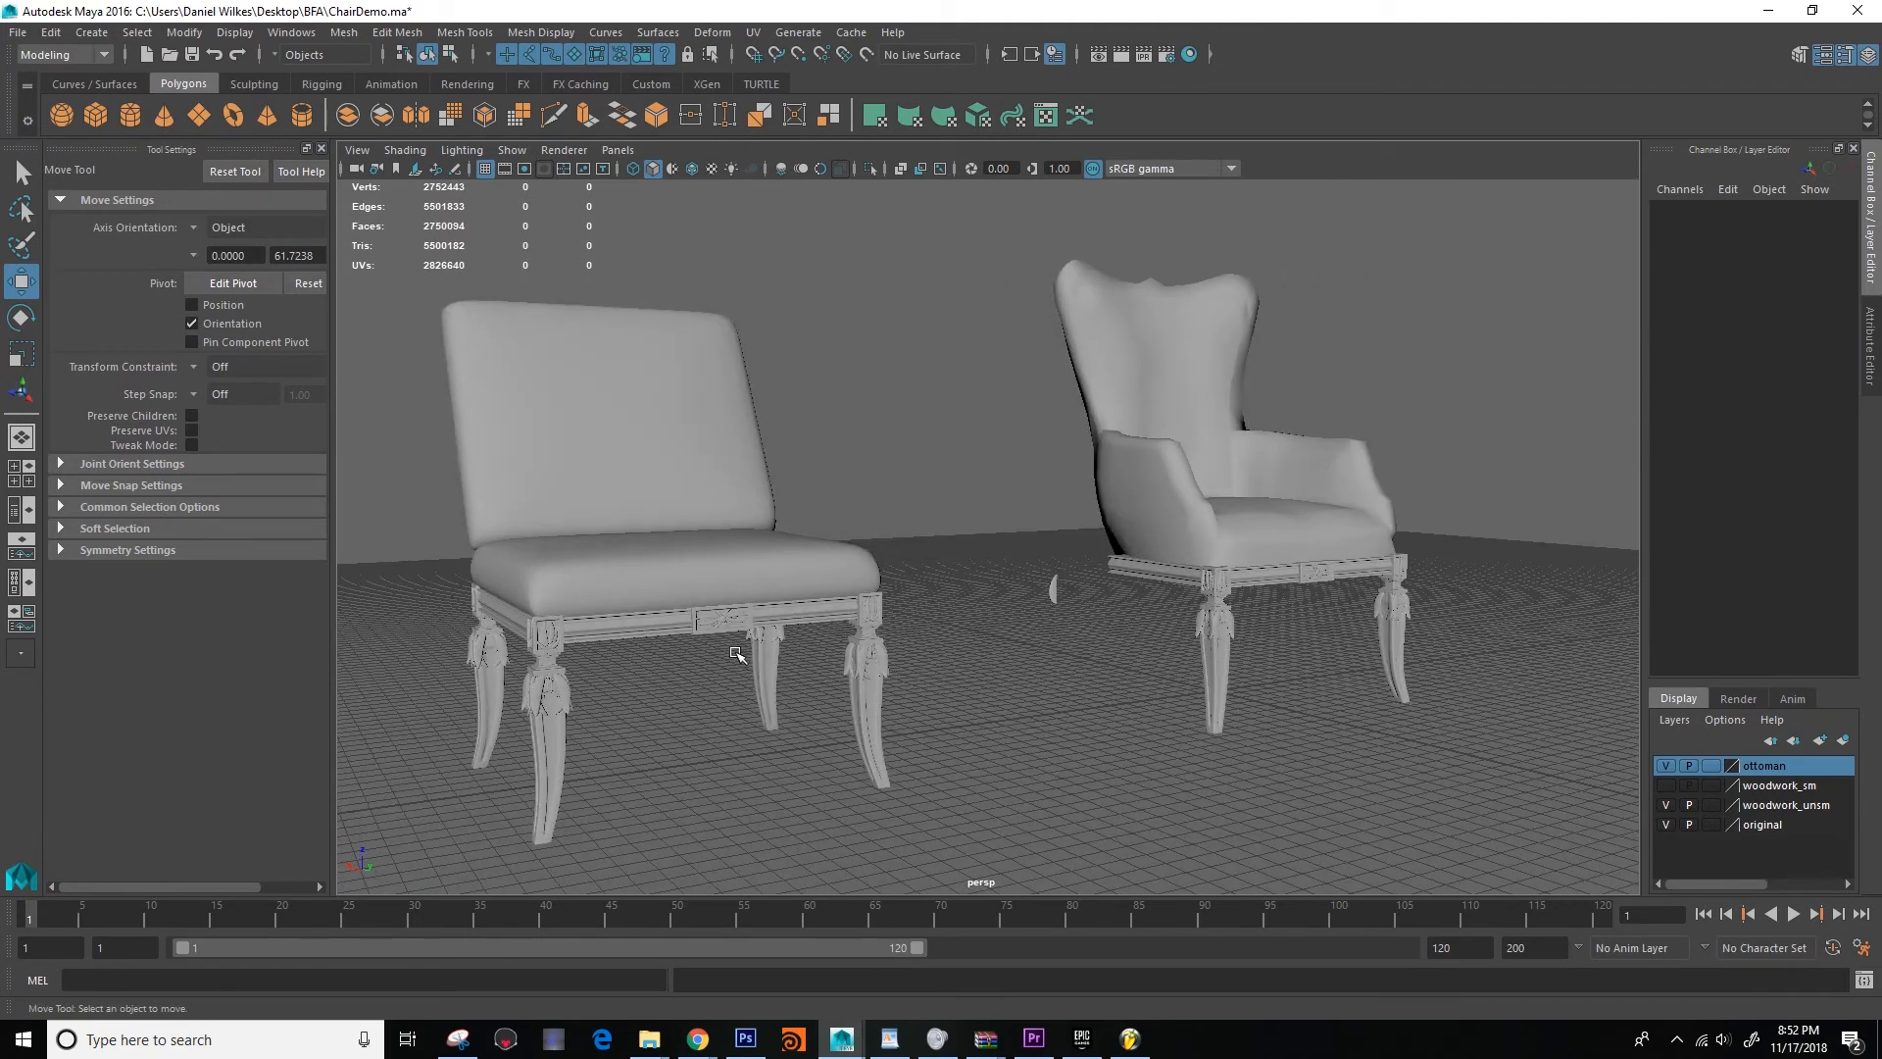
Switch to the Unreal Project Browser, preview the First Person and Third Person blueprint templates, and close it without creating a project.
key("alt+z")
left_click(918, 312)
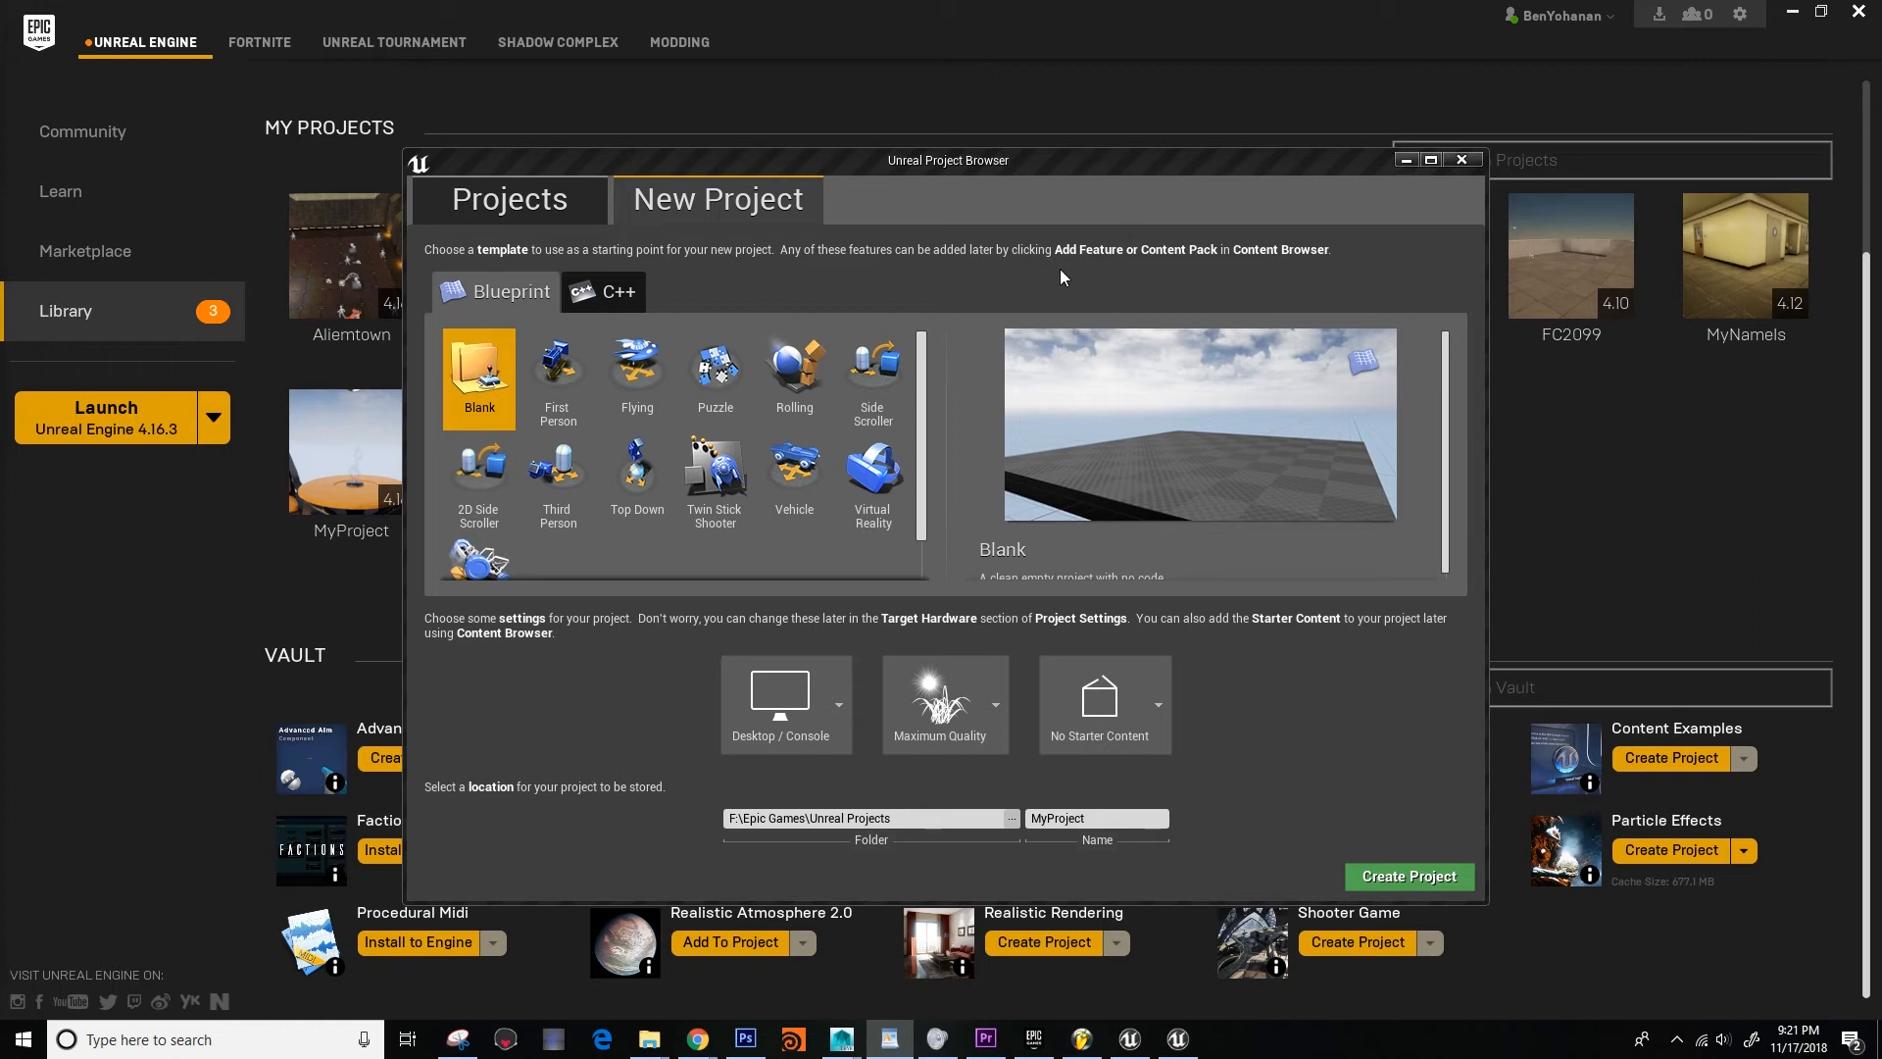
left_click(583, 380)
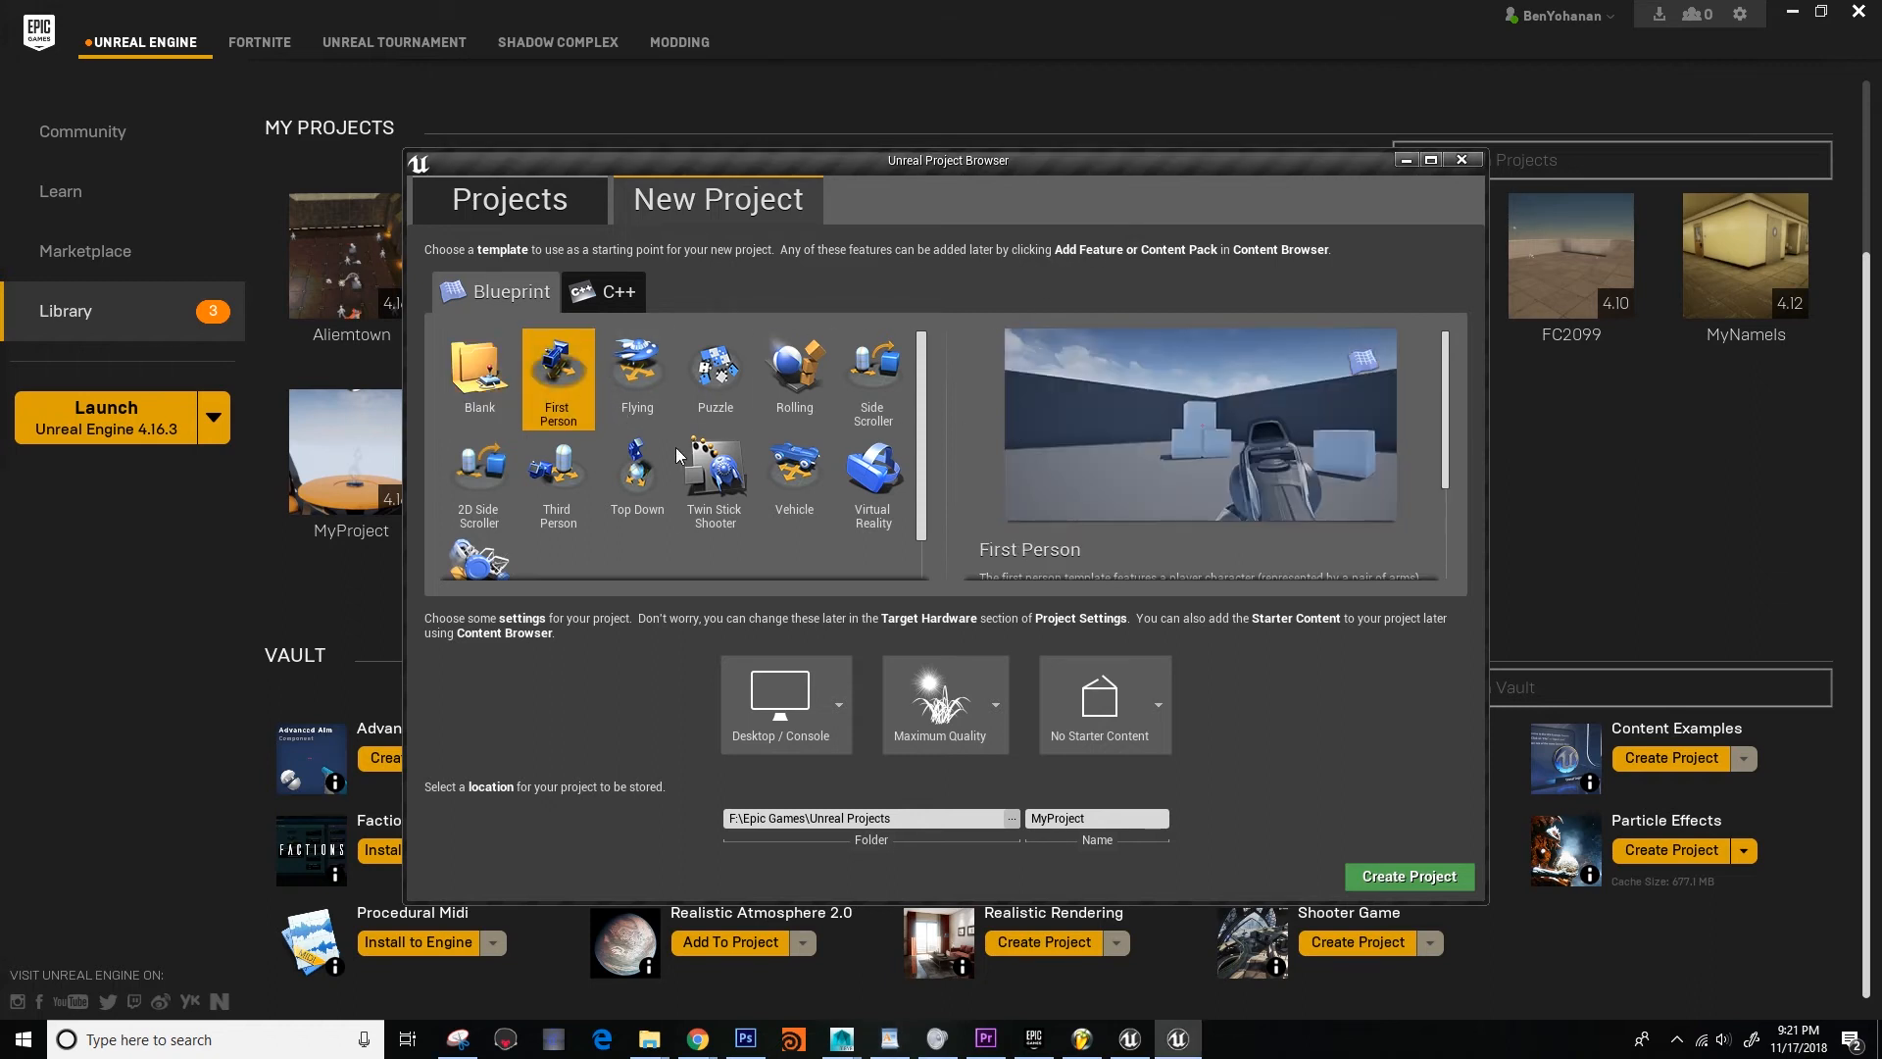
left_click(564, 484)
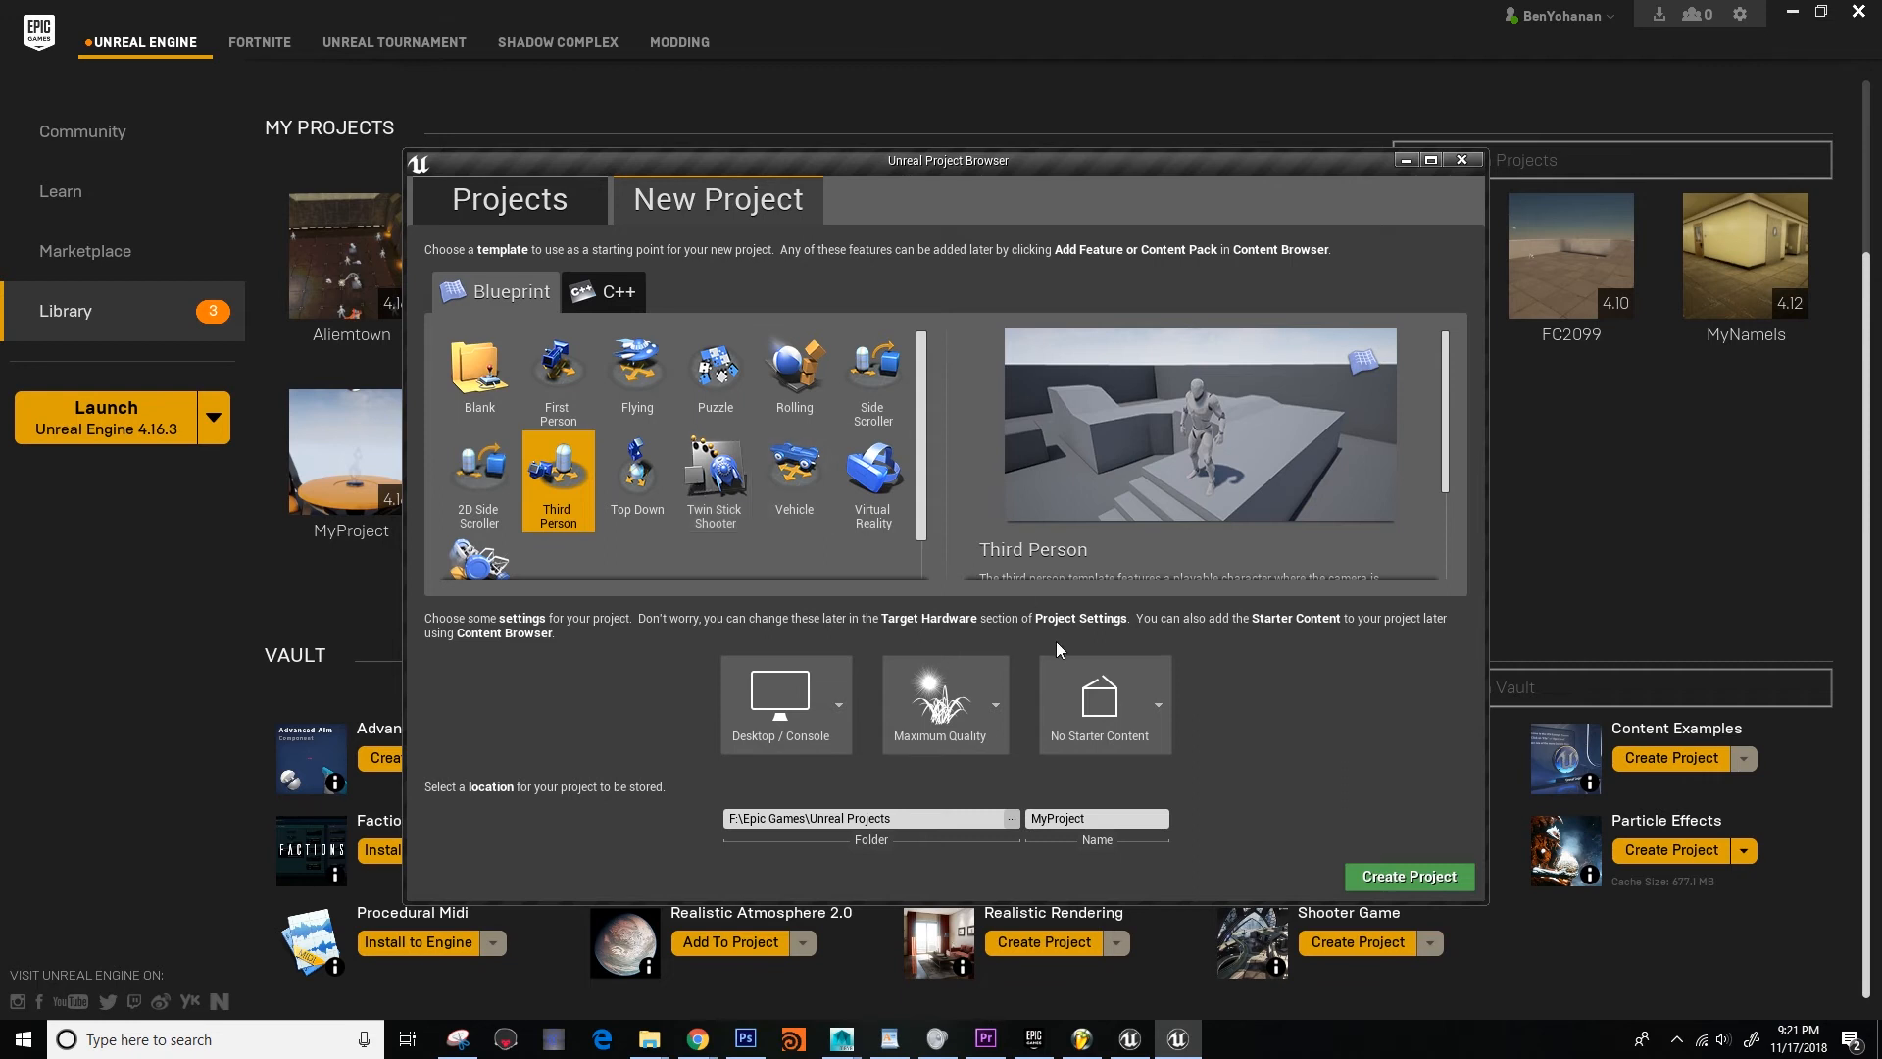
left_click(1462, 159)
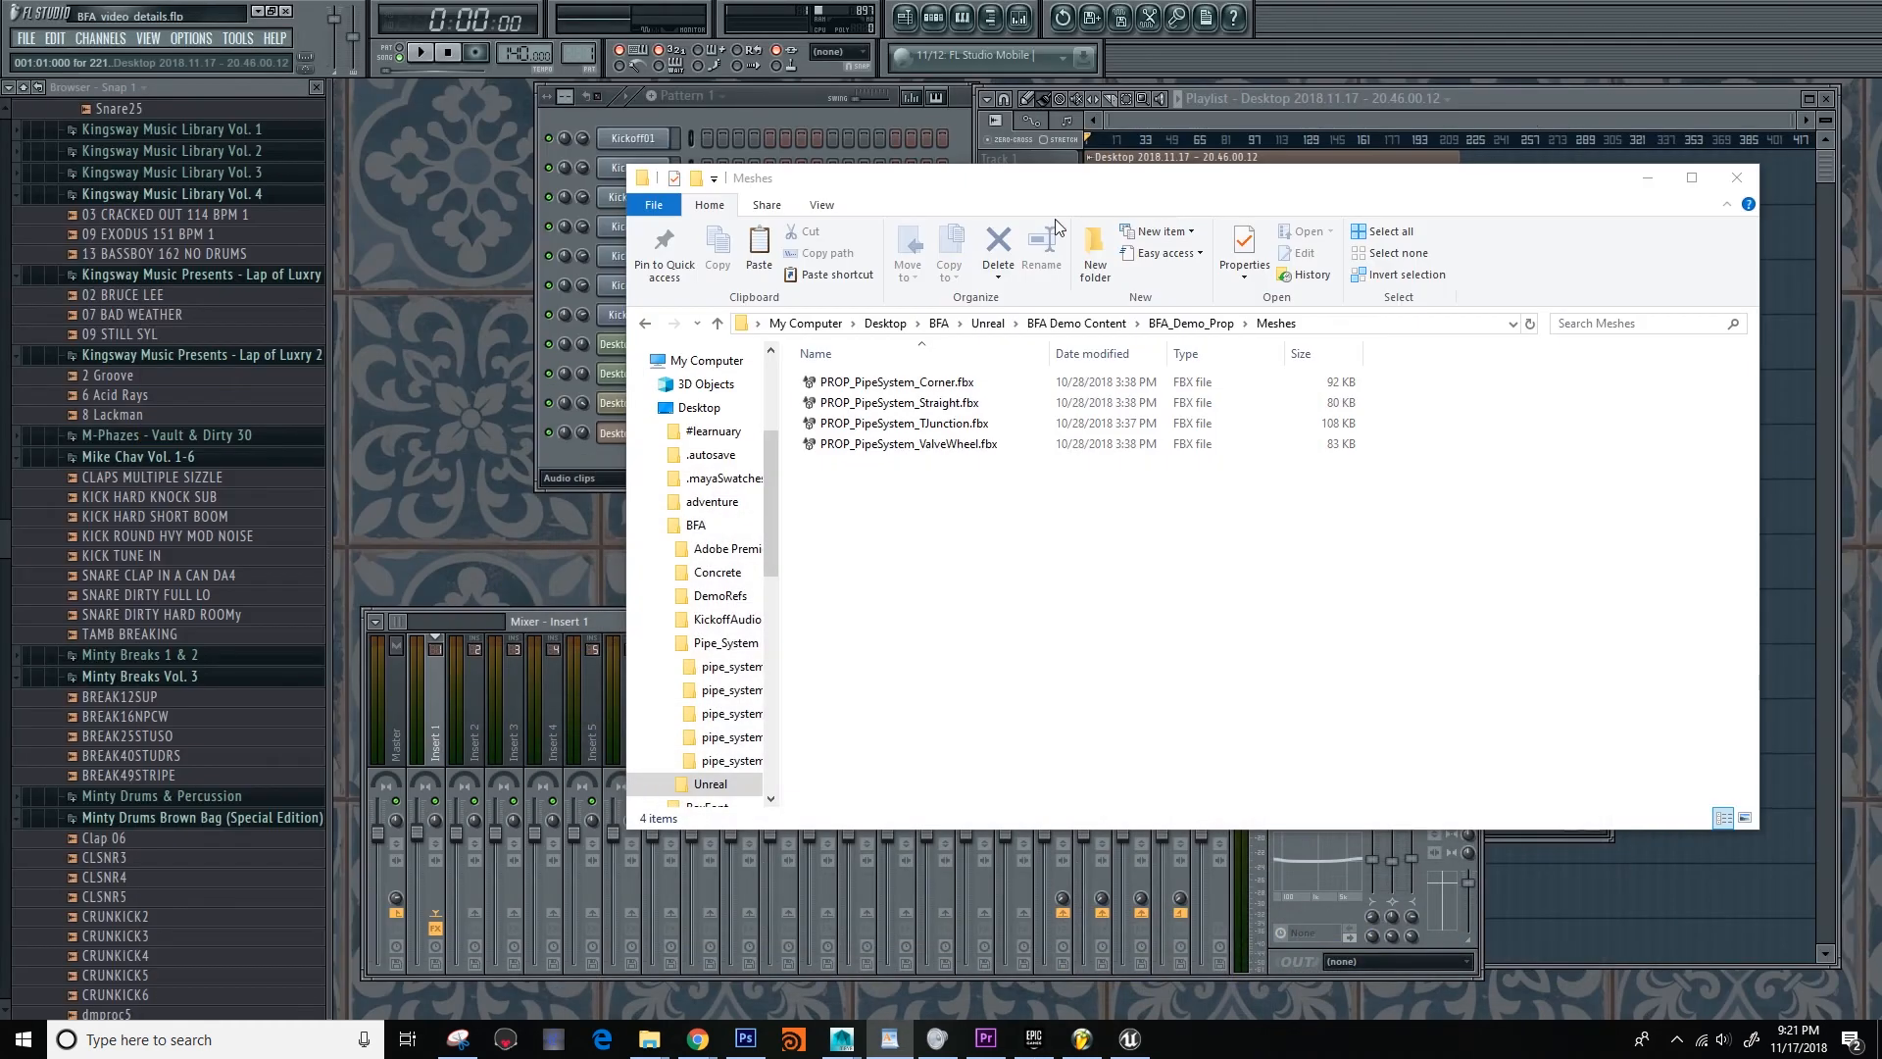
Move the Meshes folder window aside, switch to the BFA_Demo project in Unreal Editor, and look around the level.
left_click_drag(960, 177, 748, 161)
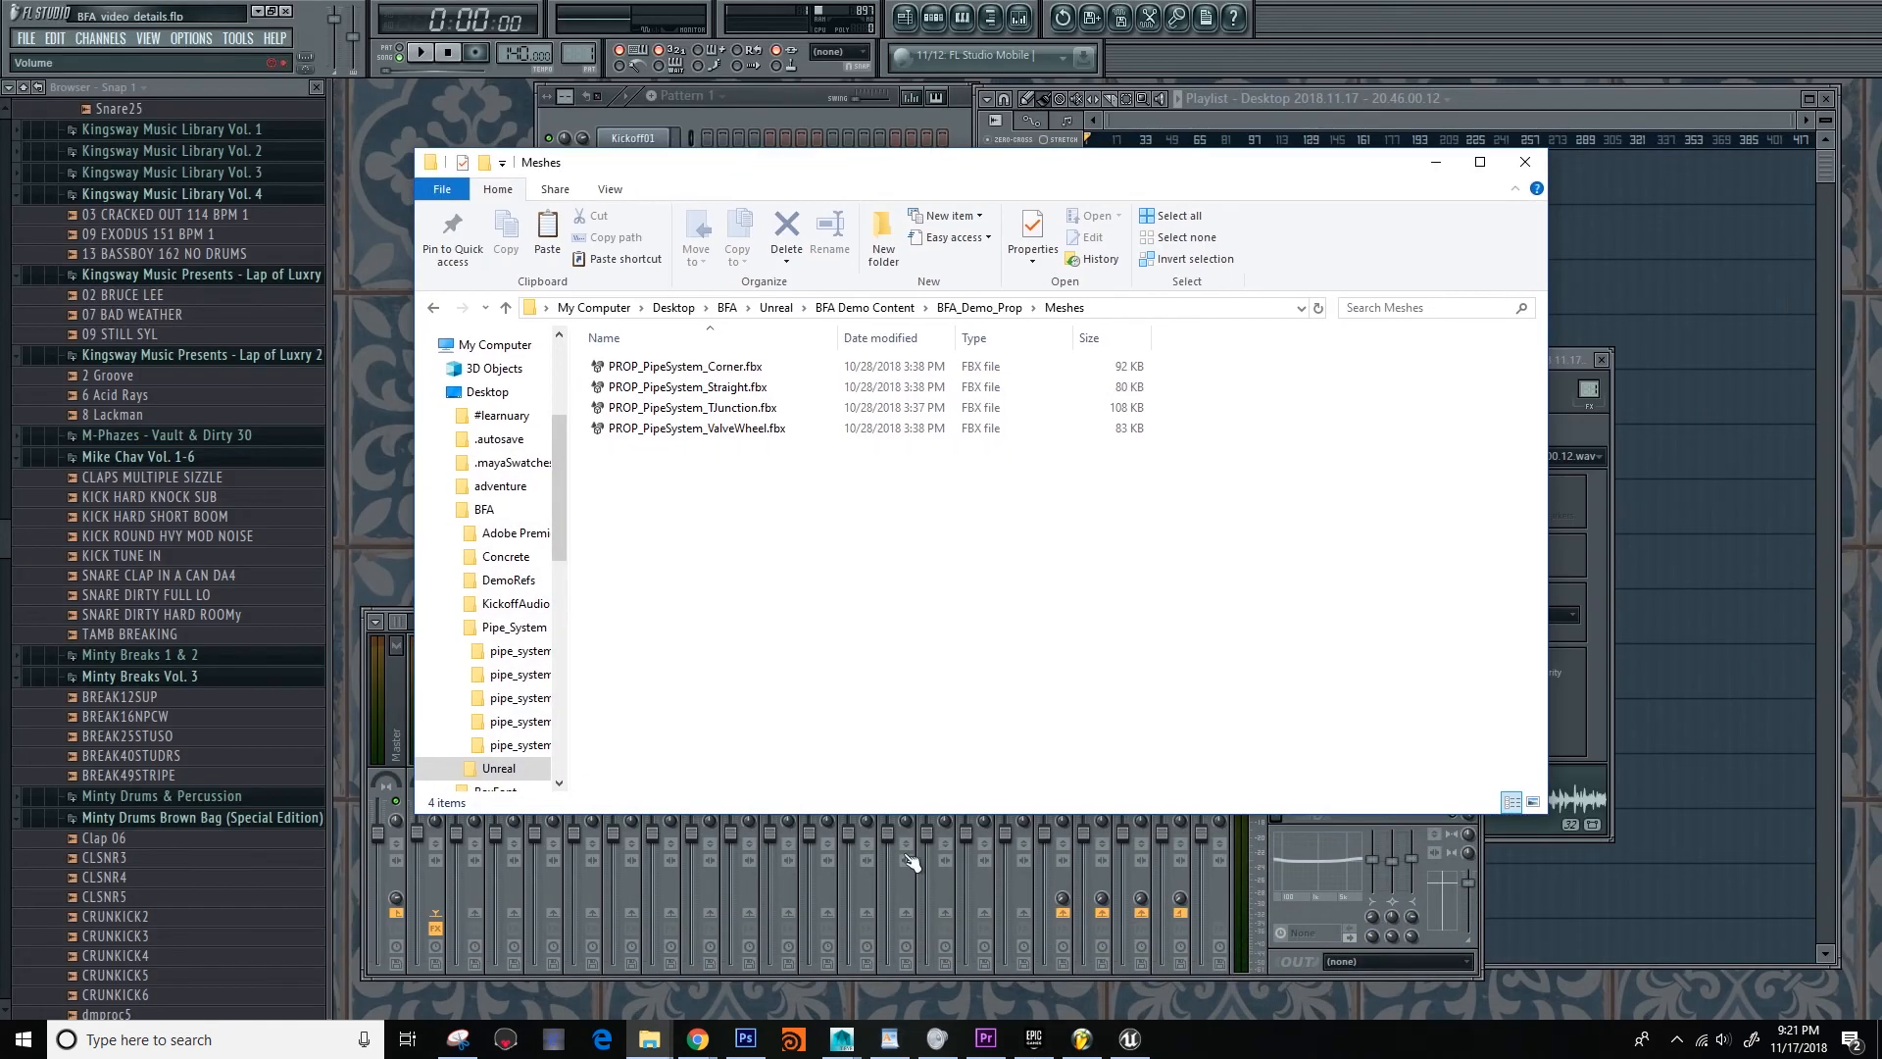
left_click(1129, 1042)
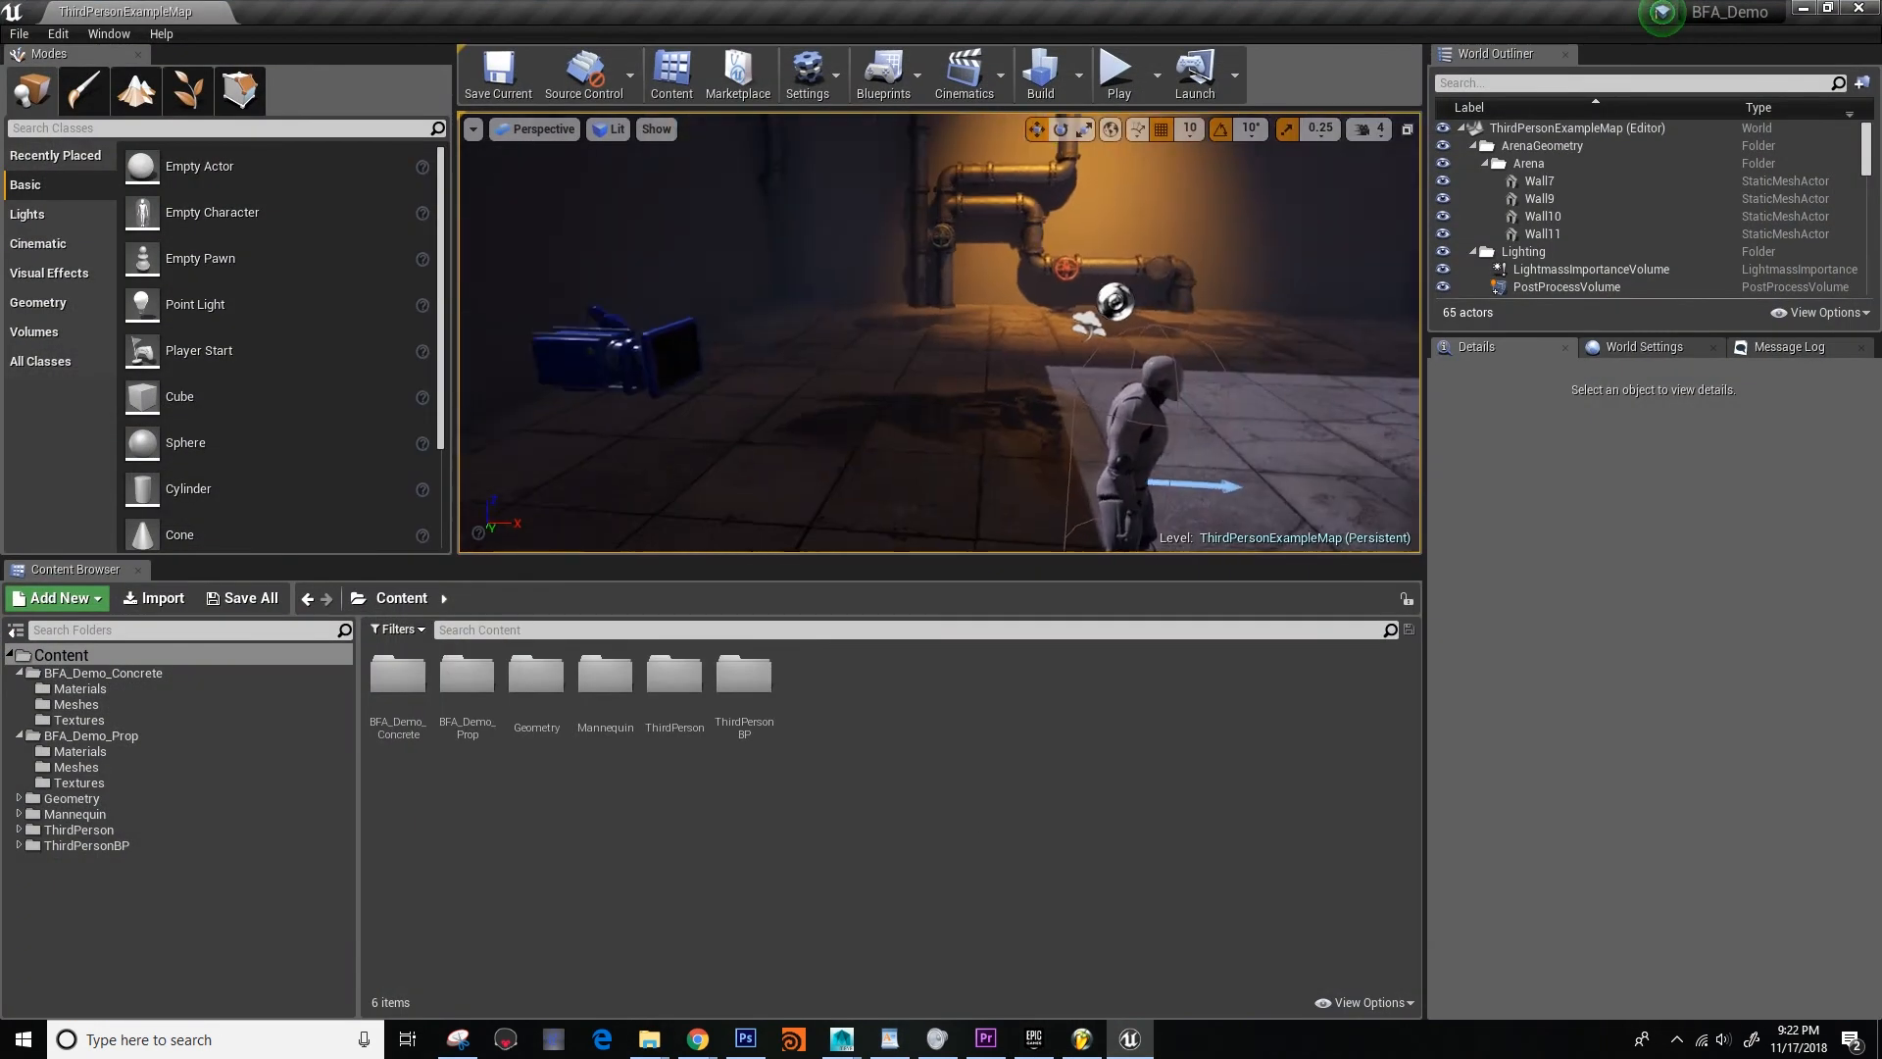
right_click_drag(939, 333, 870, 337)
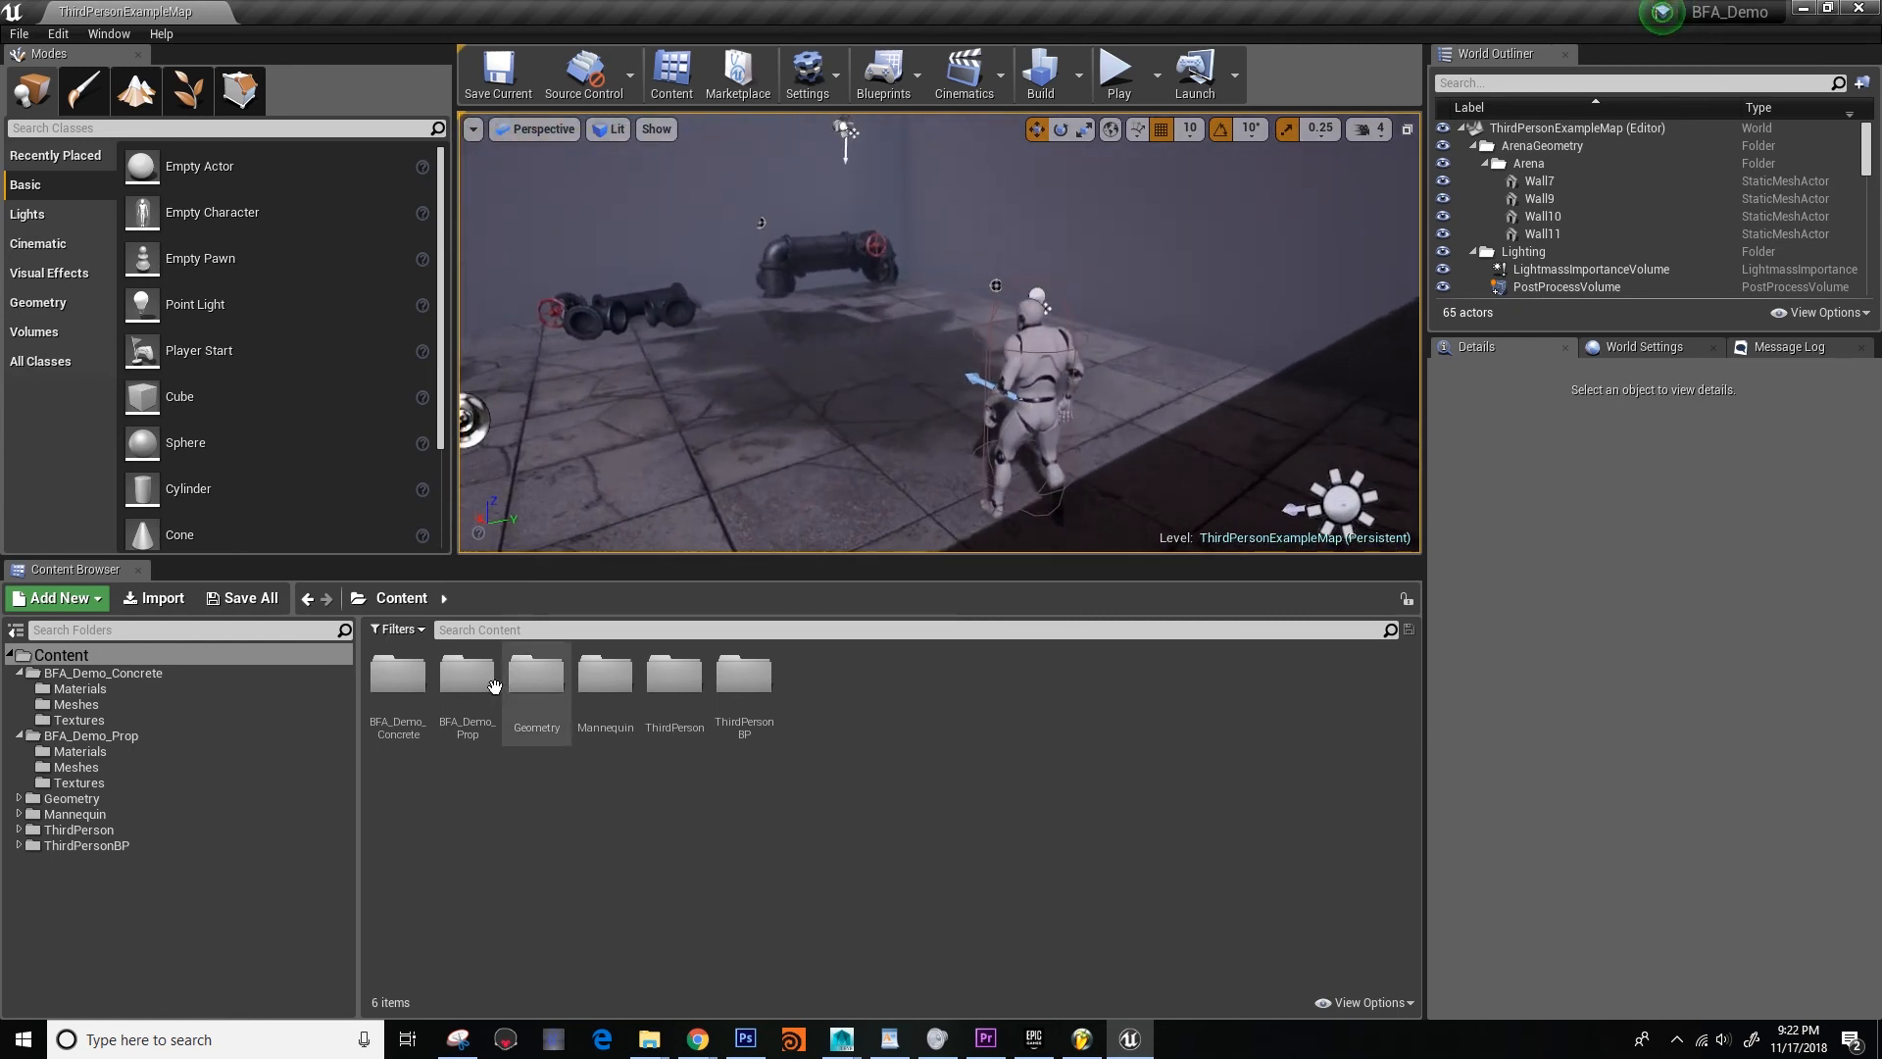
Open the BFA_Demo_Prop content folder and view the pipe props in the level.
left_click(462, 683)
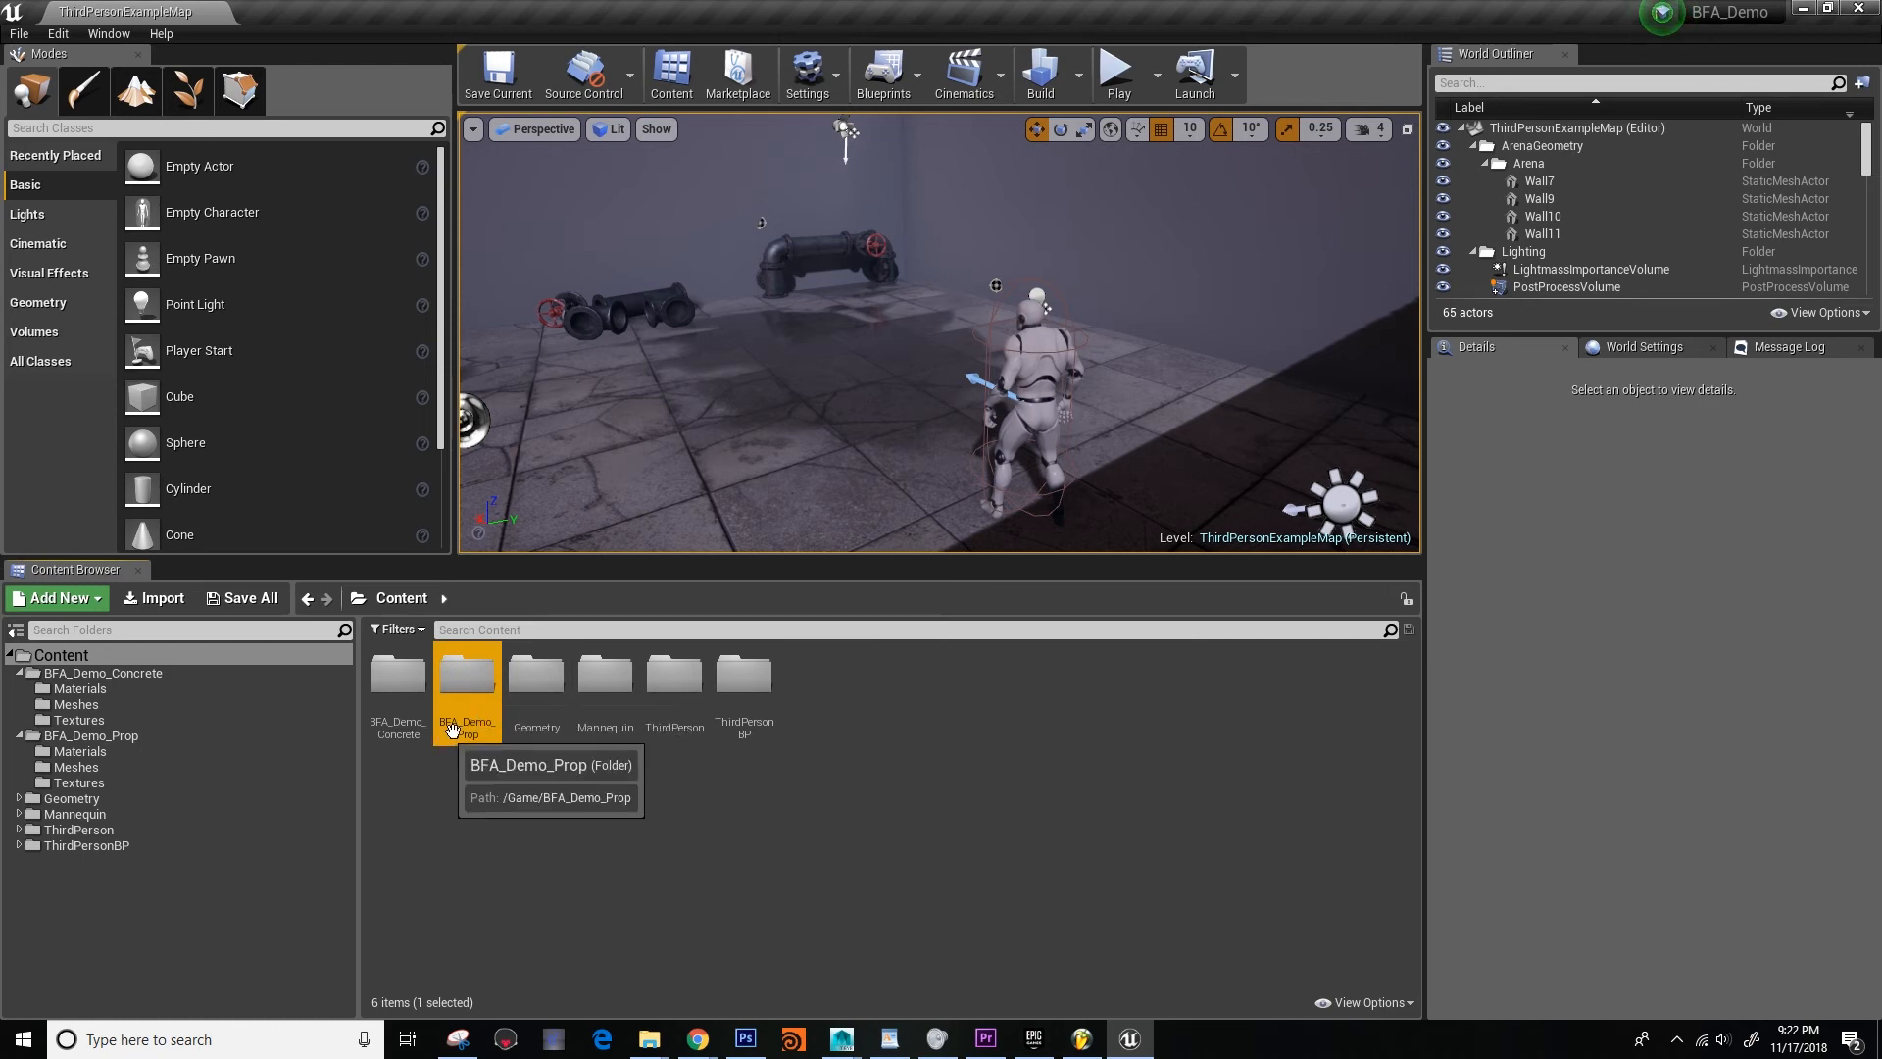
double_click(462, 680)
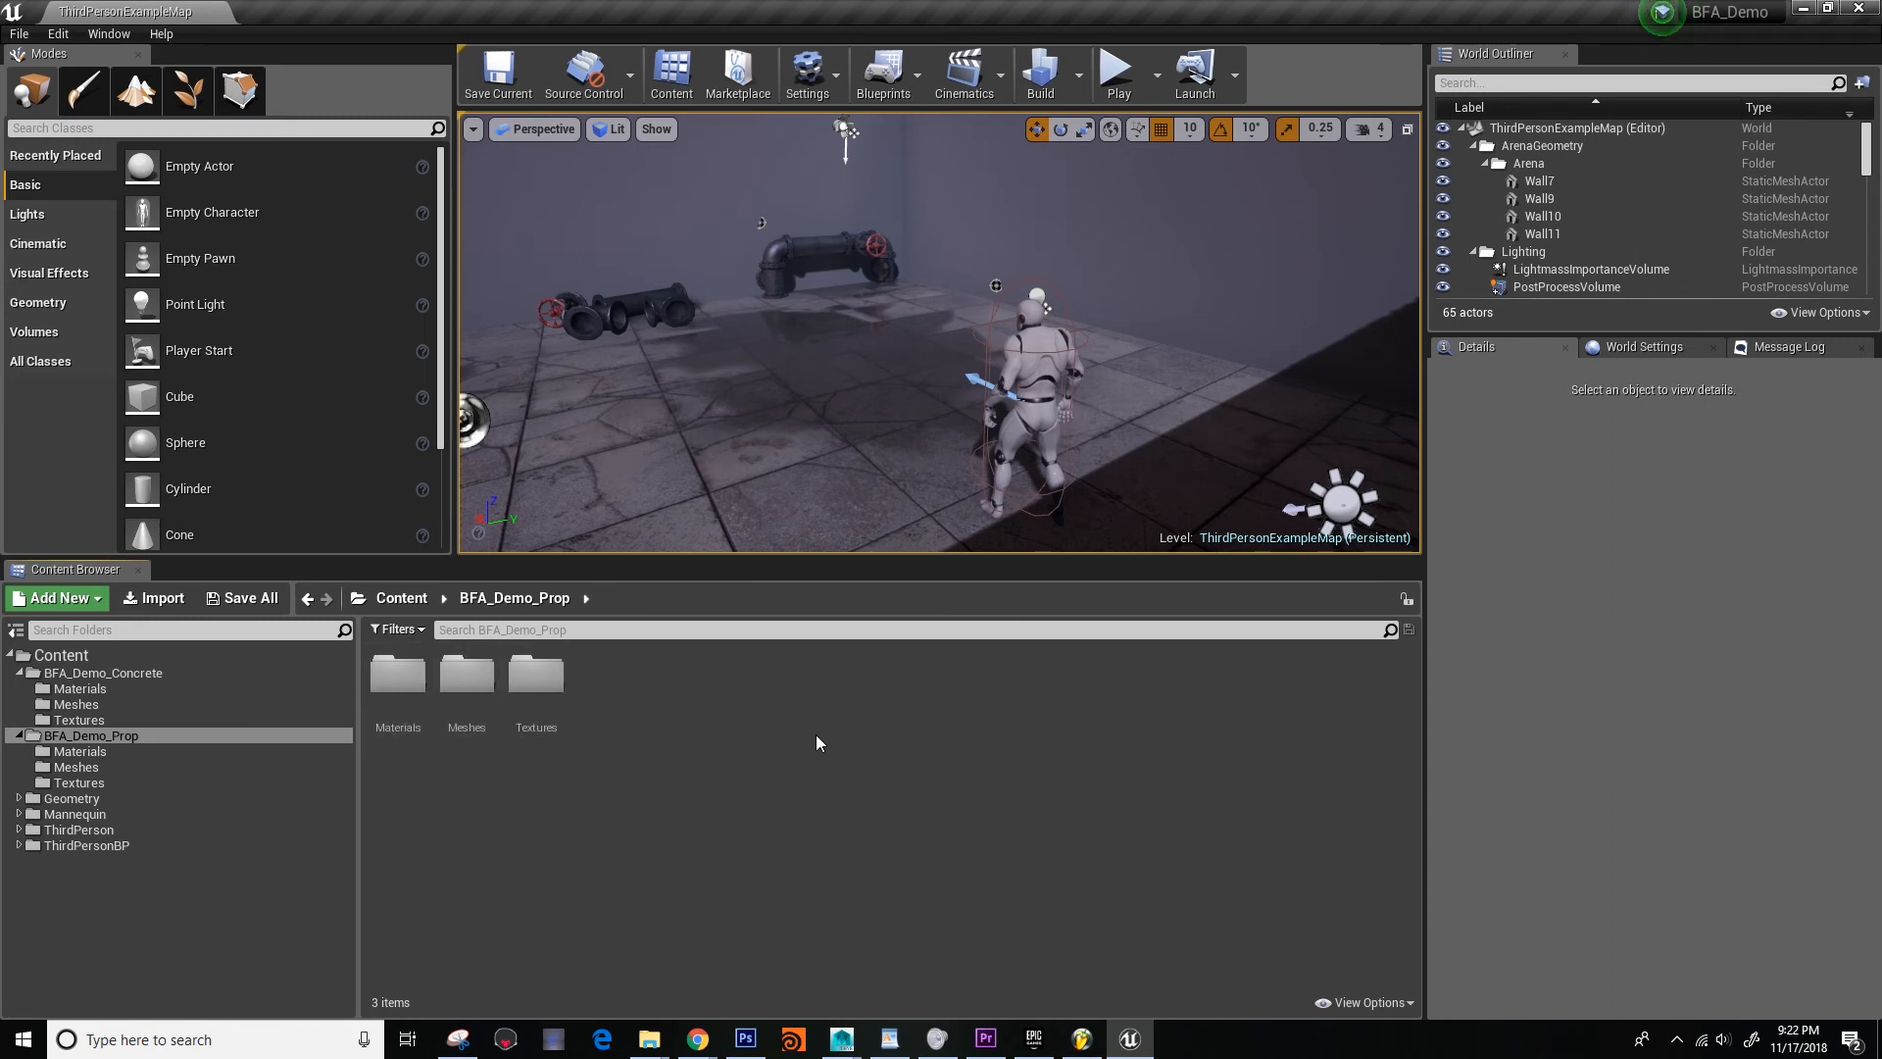
mouse_move(739, 359)
right_mouse_down()
mouse_move(784, 369)
mouse_move(740, 359)
right_mouse_up()
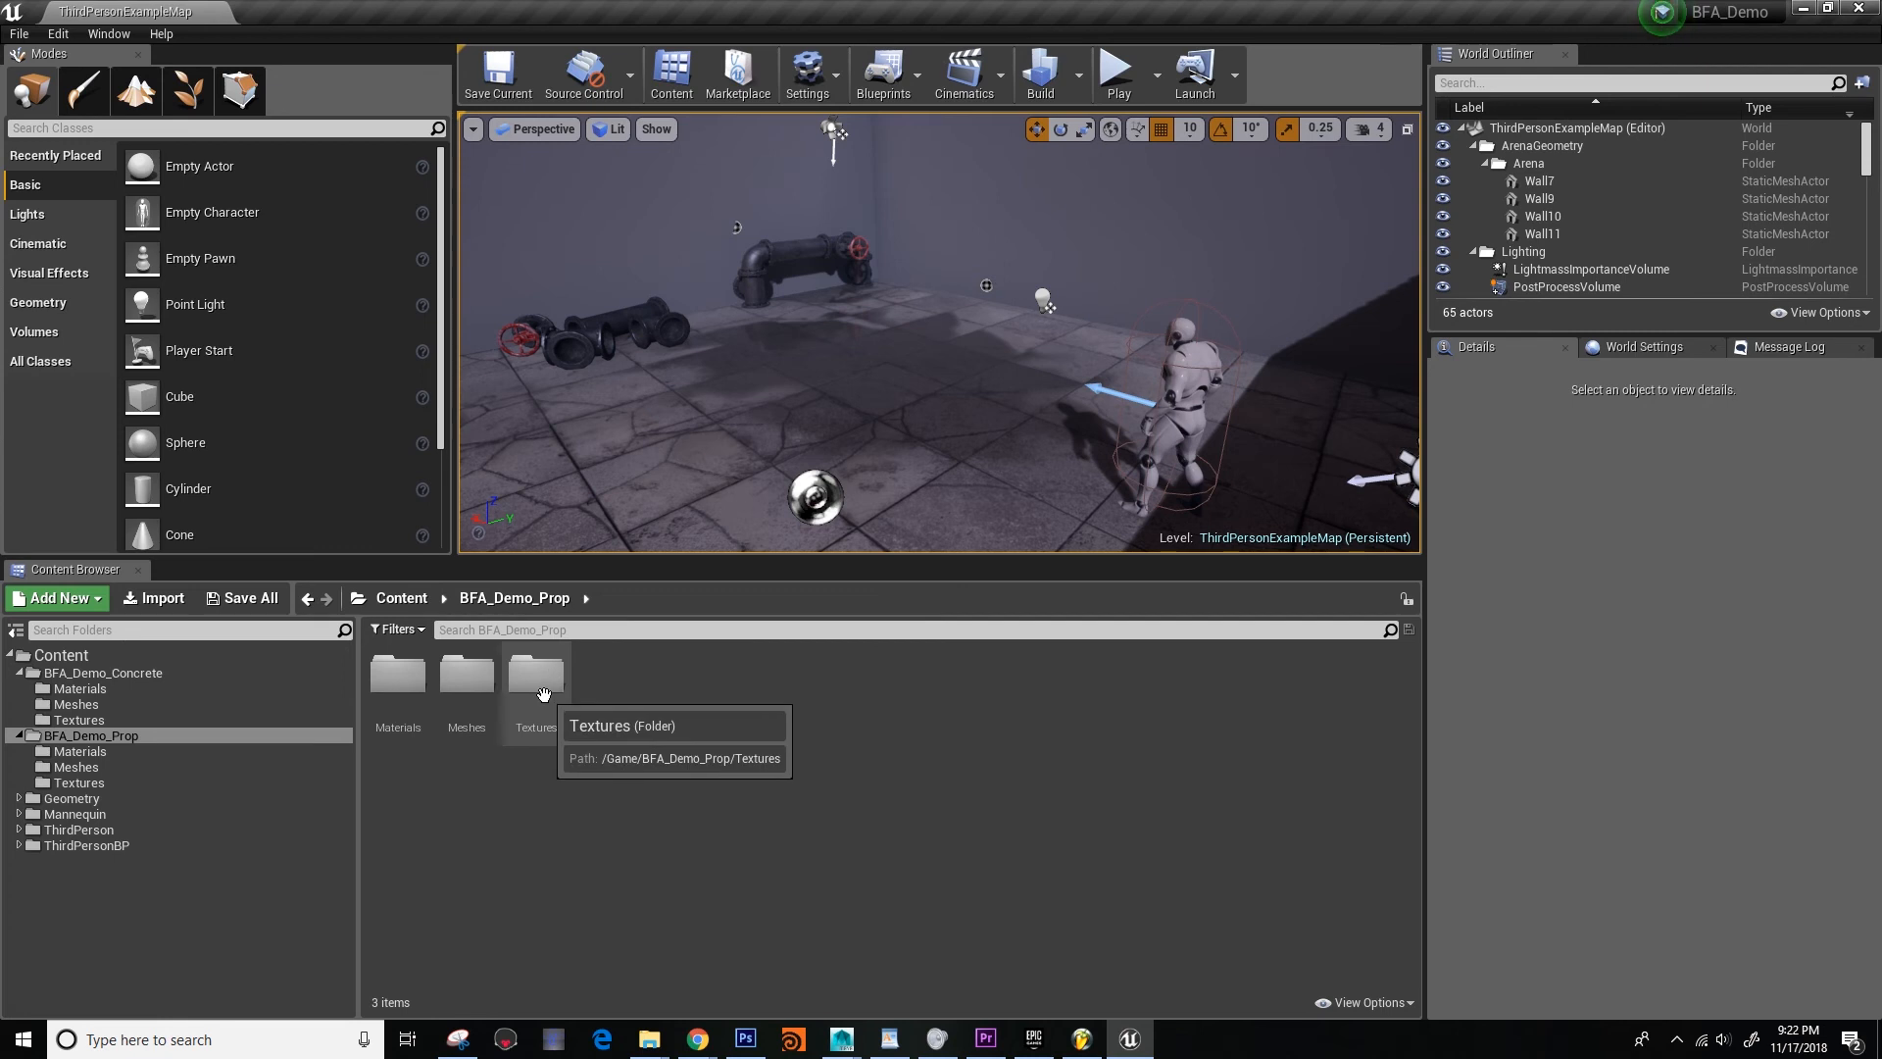
Open the BFA_Demo_Prop Meshes folder in Unreal, and open the BFA Demo Content source folder in File Explorer.
double_click(483, 711)
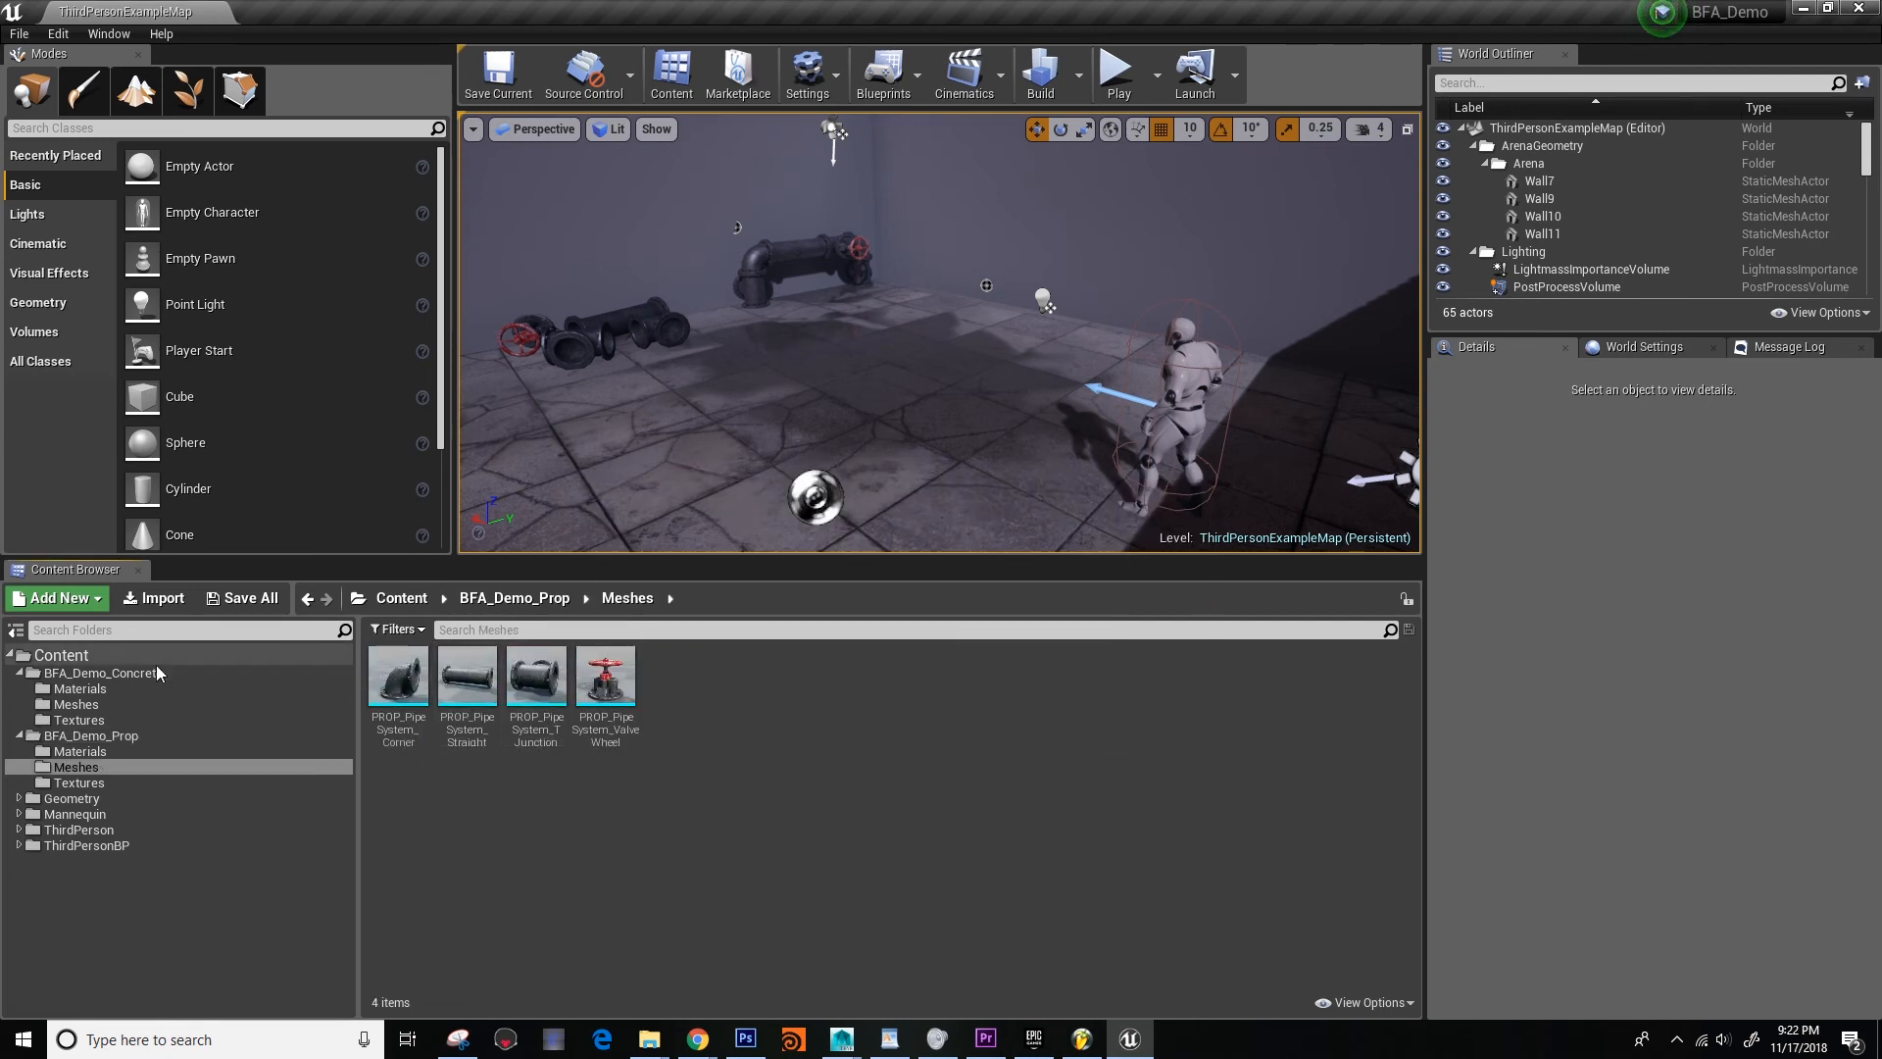
left_click(651, 1039)
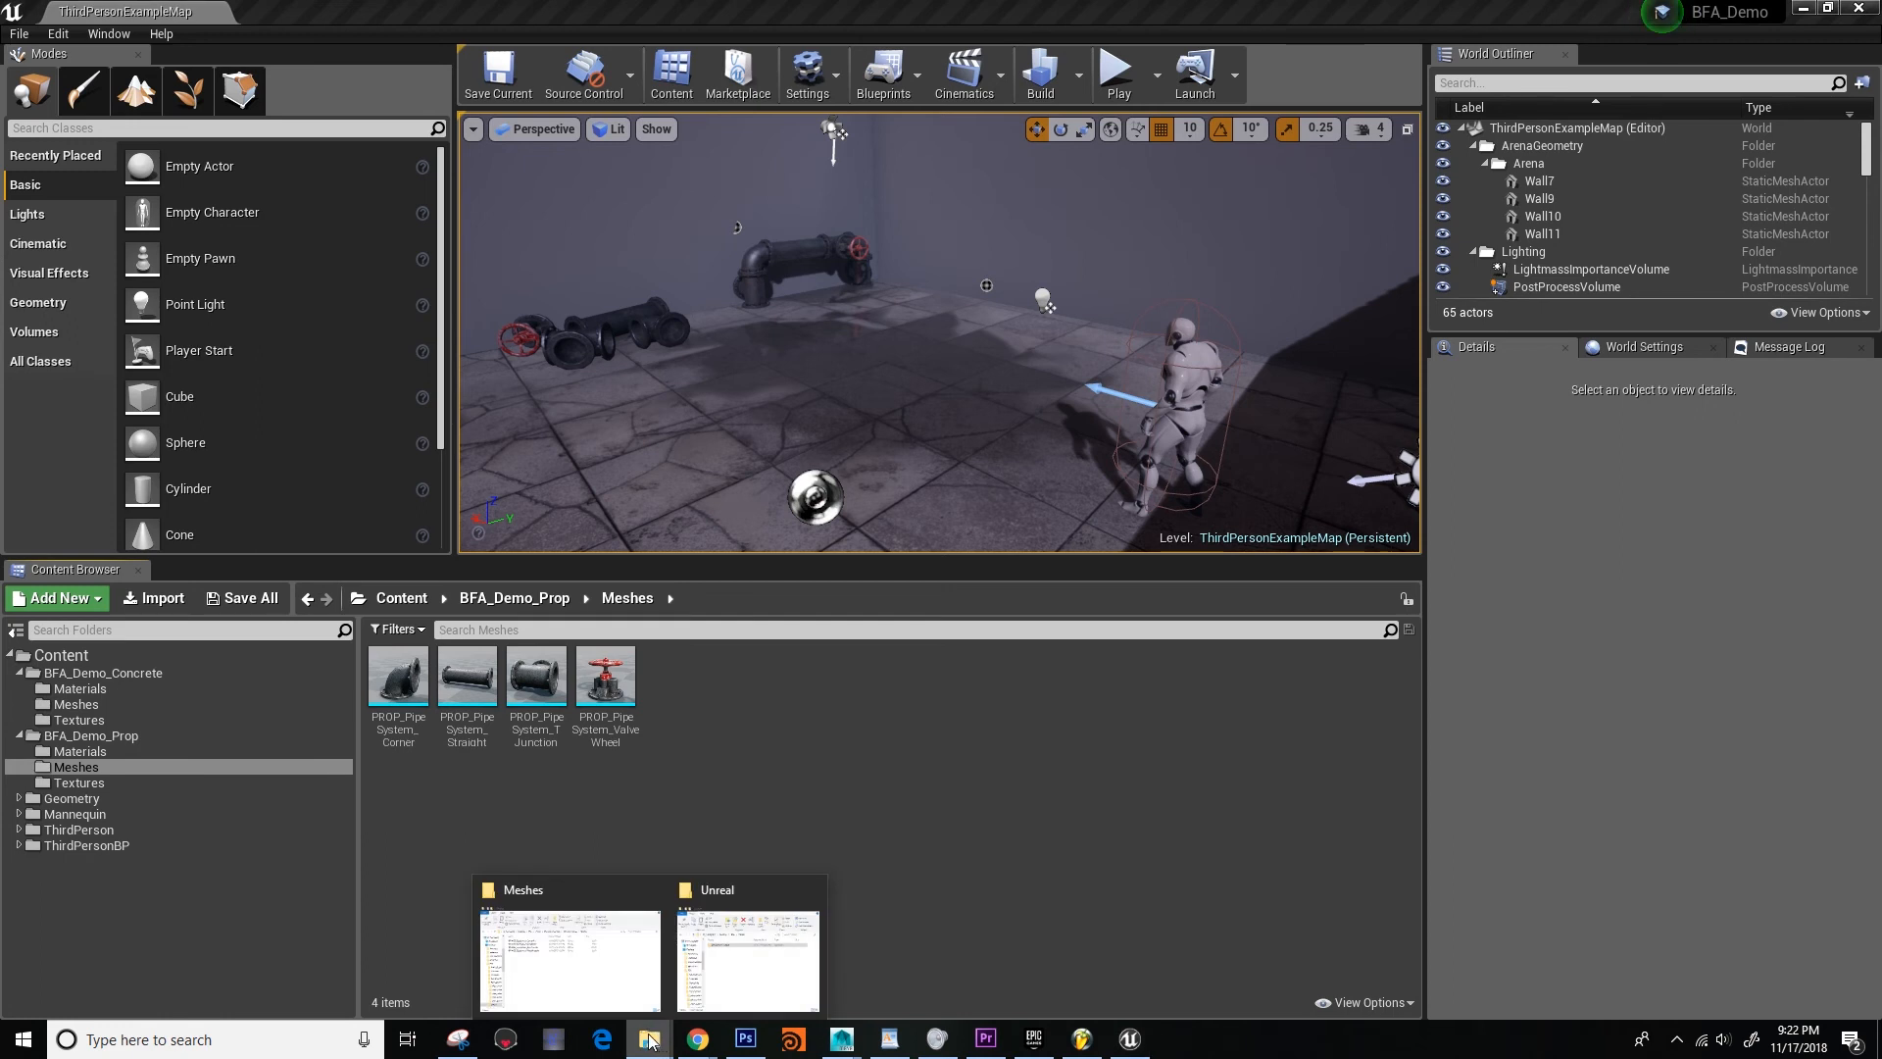
left_click(765, 943)
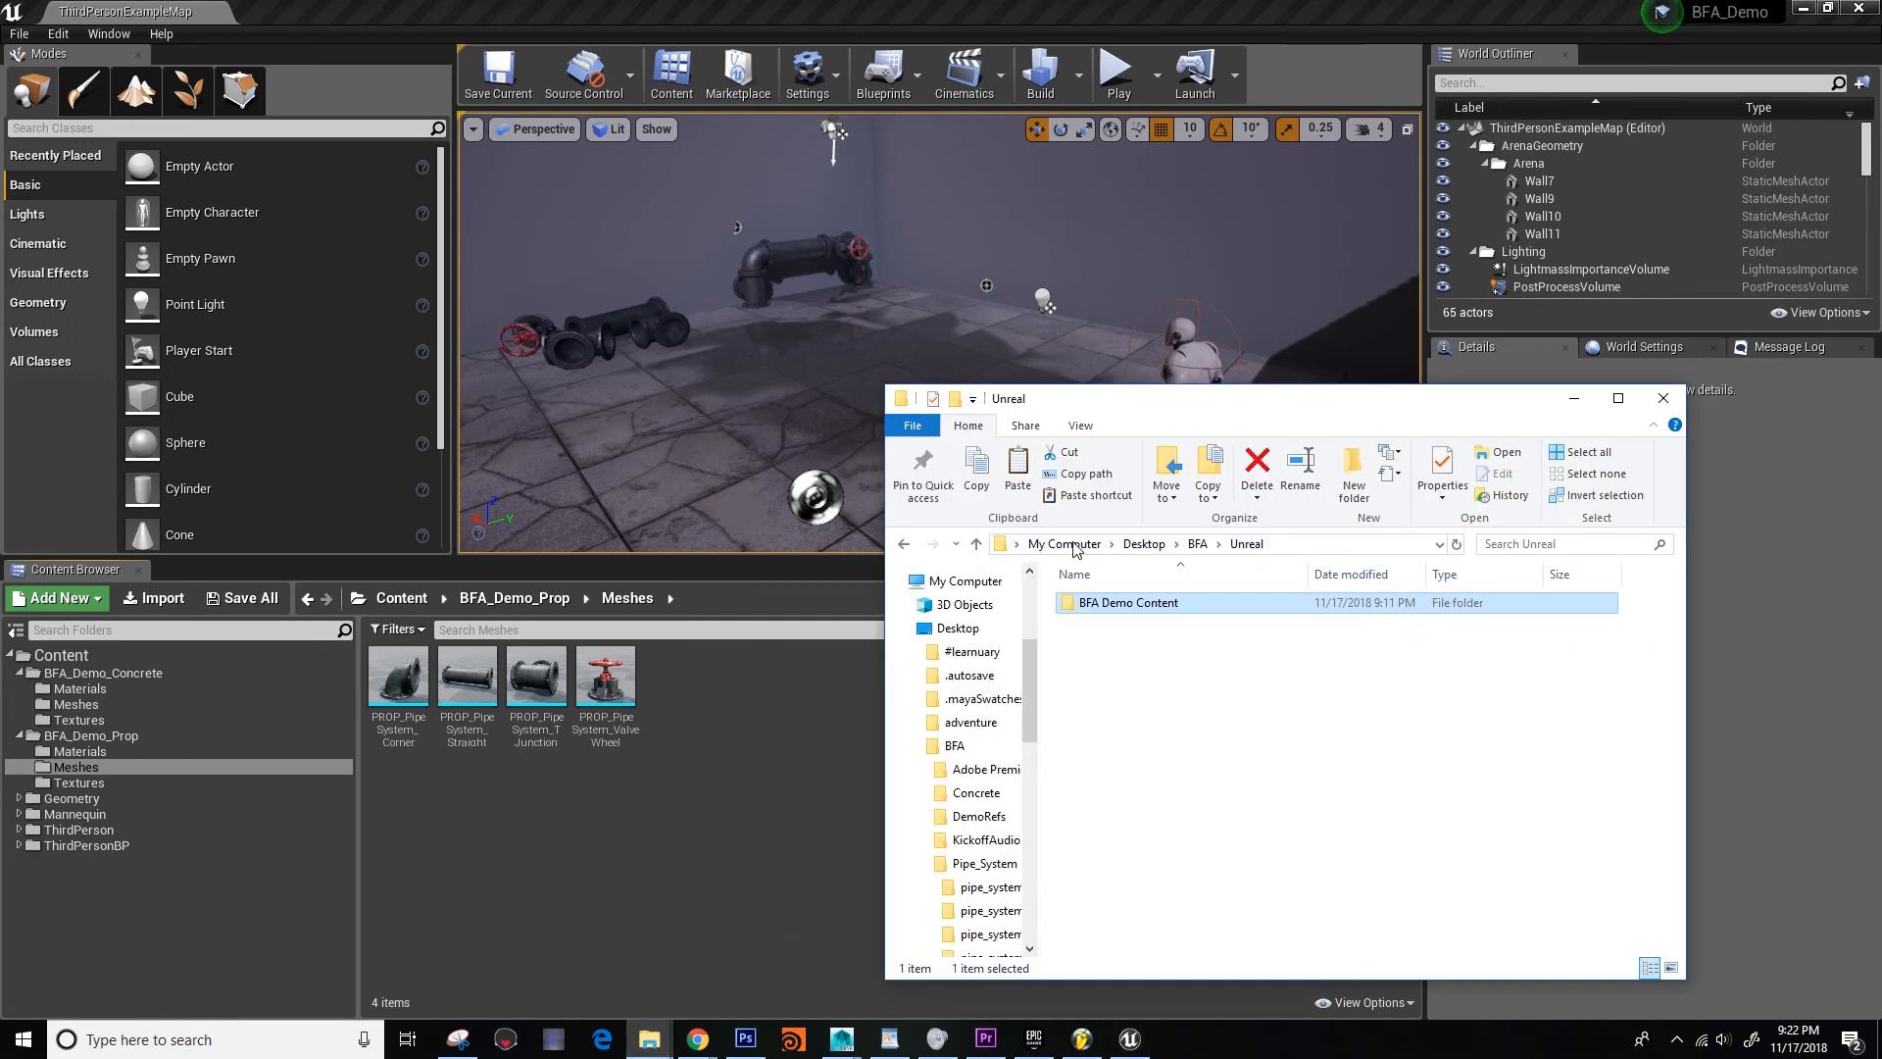
double_click(1120, 603)
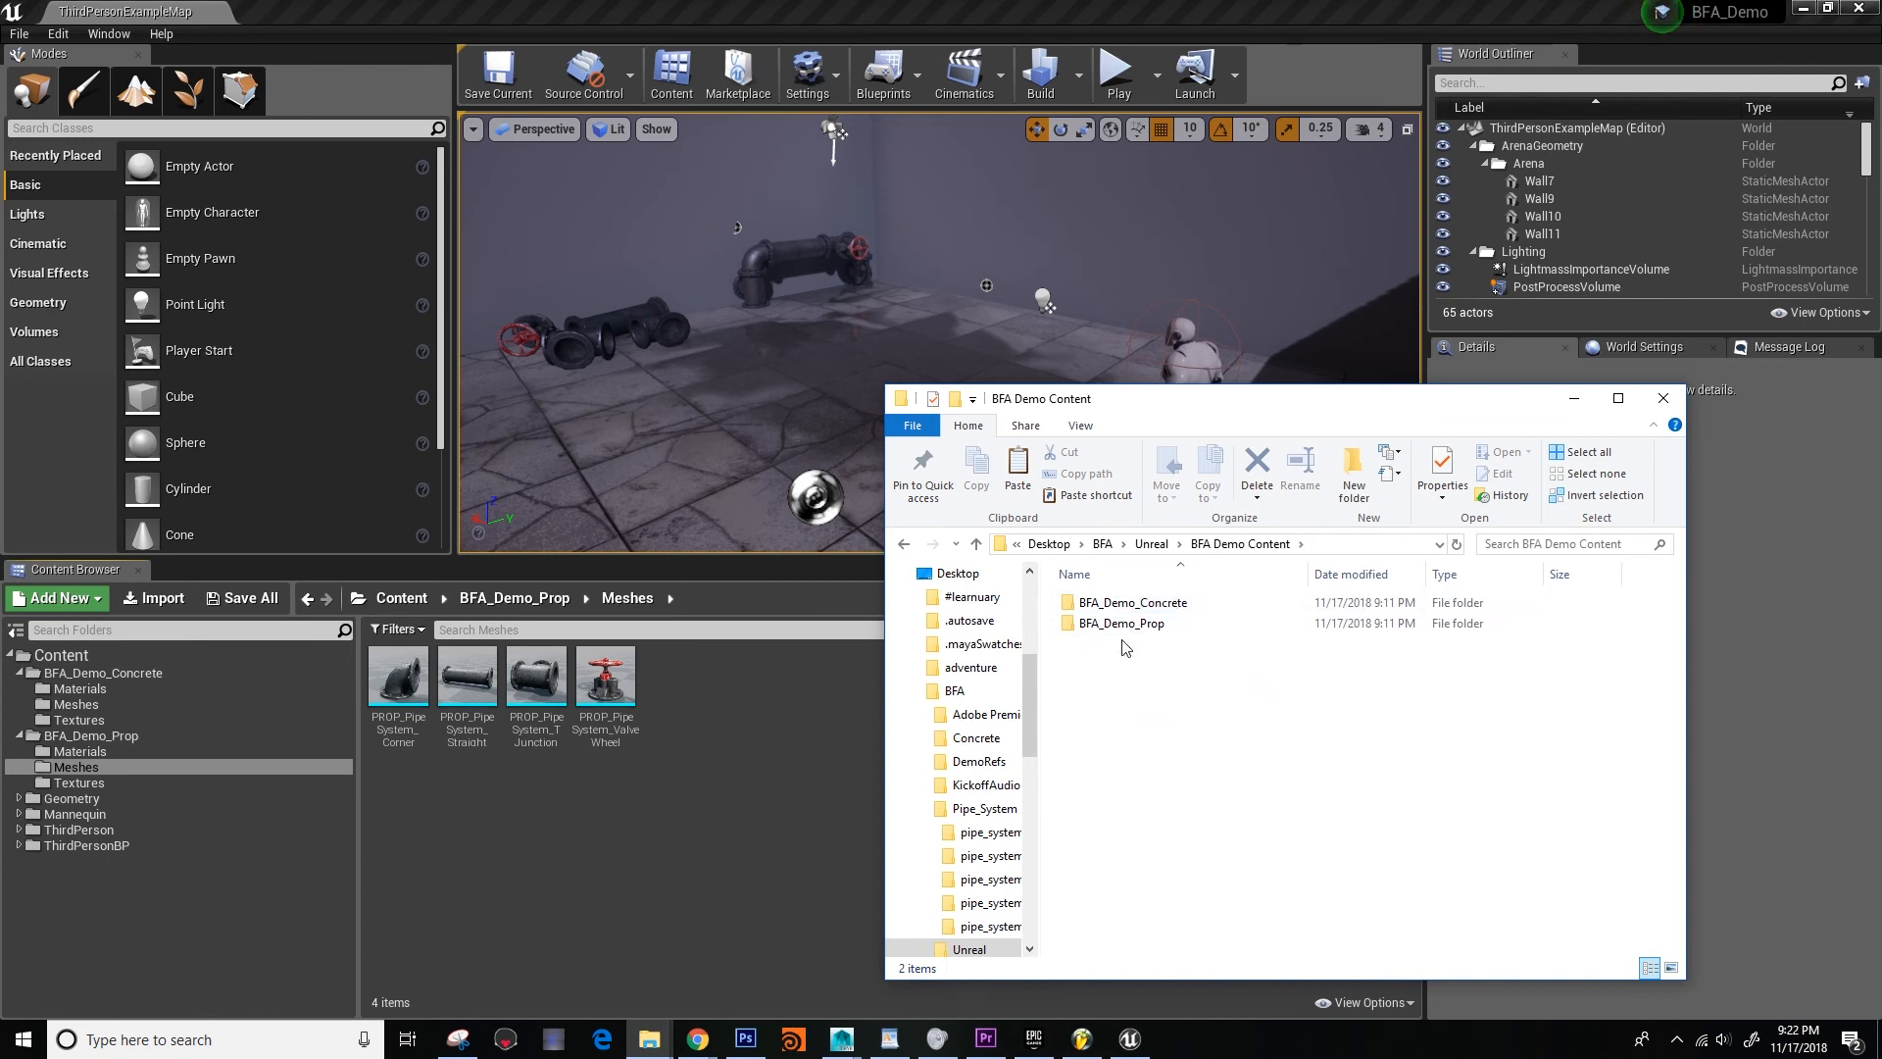
Highlight the valve wheel mesh in Unreal, bring up the File Explorer Meshes window, and go up to BFA Demo Content.
left_click(604, 682)
mouse_move(649, 1037)
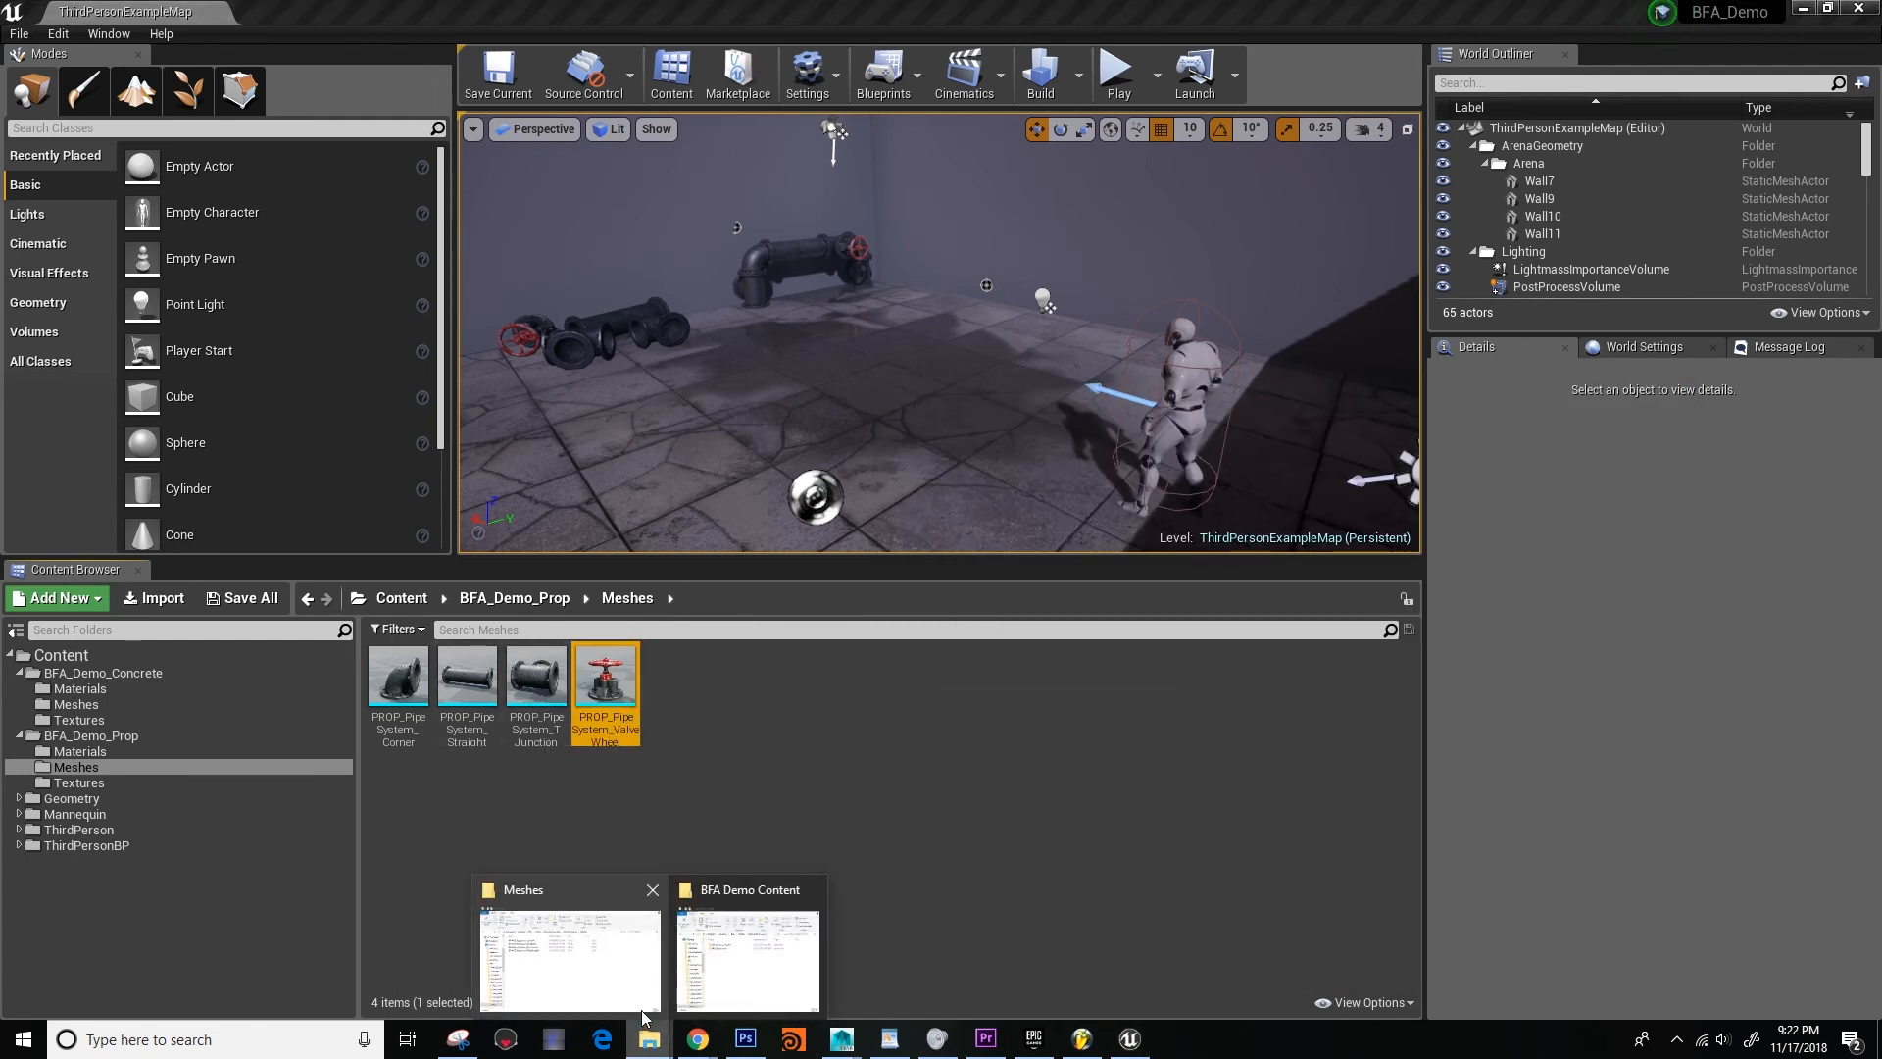
left_click(734, 947)
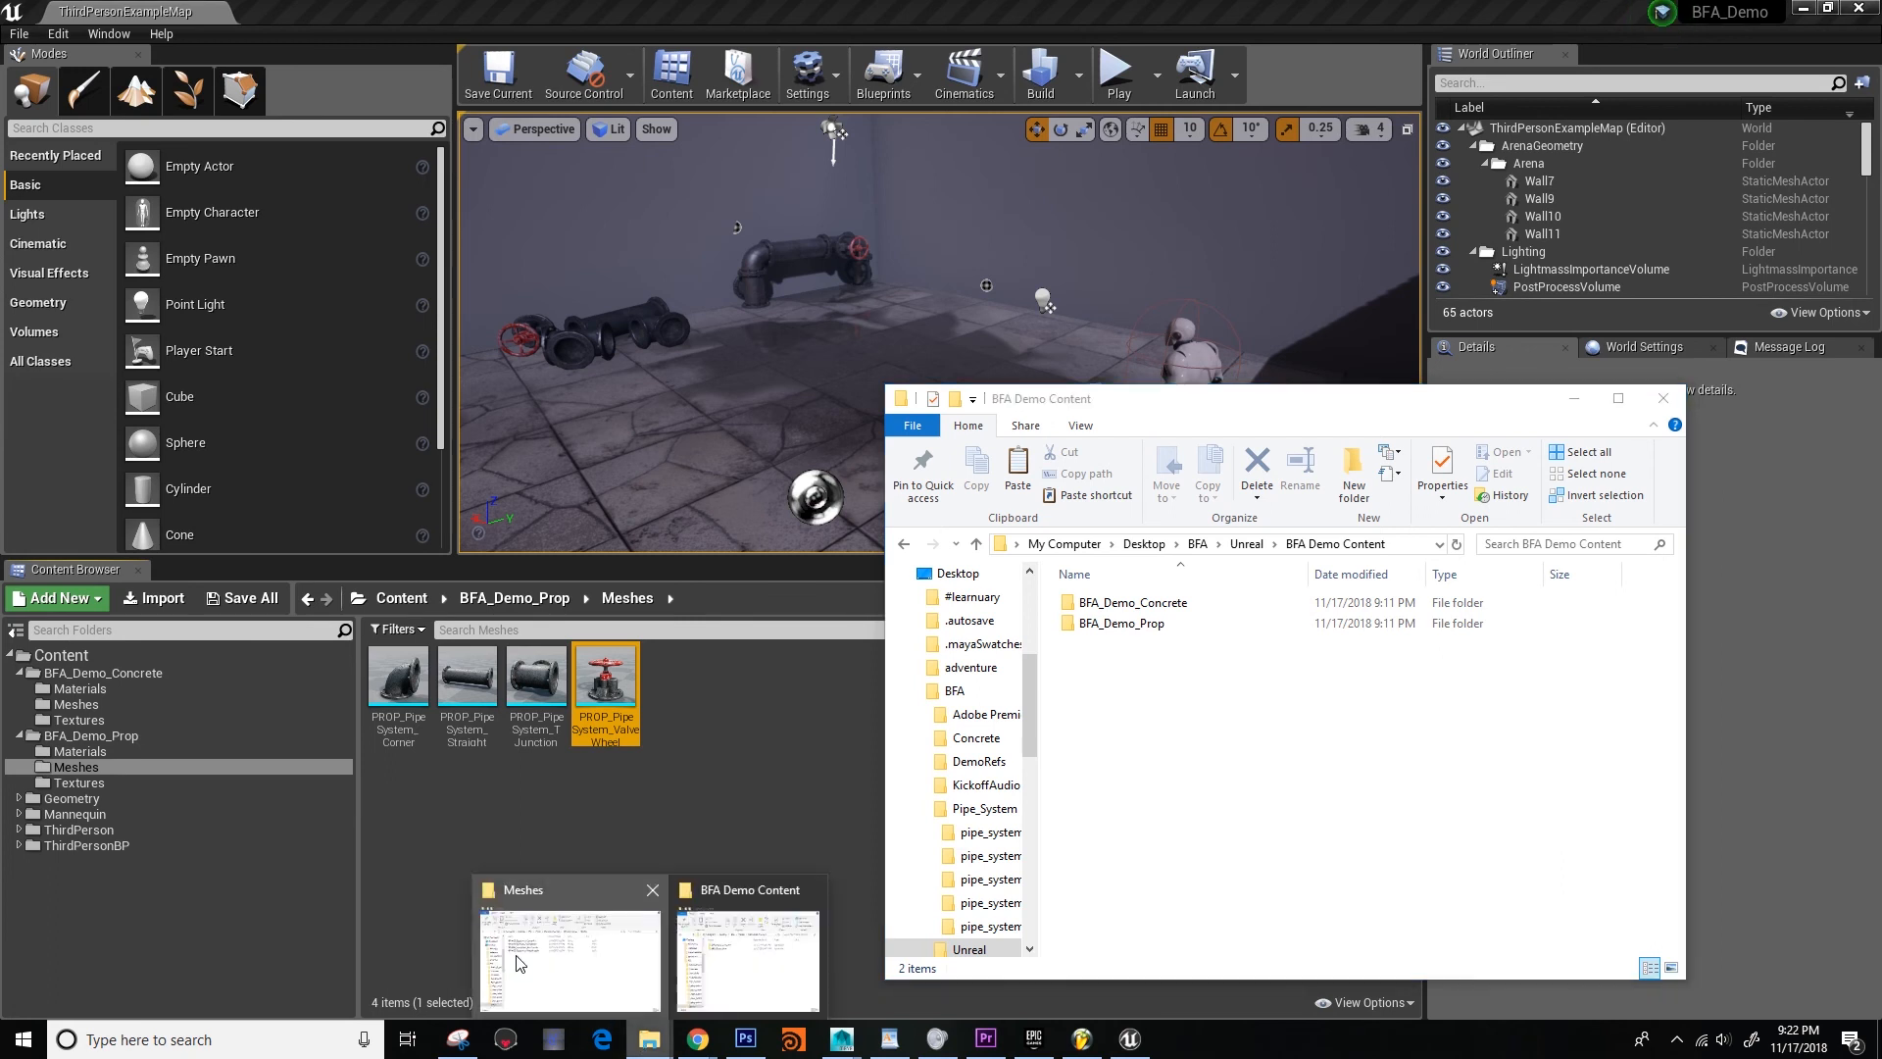
left_click(569, 945)
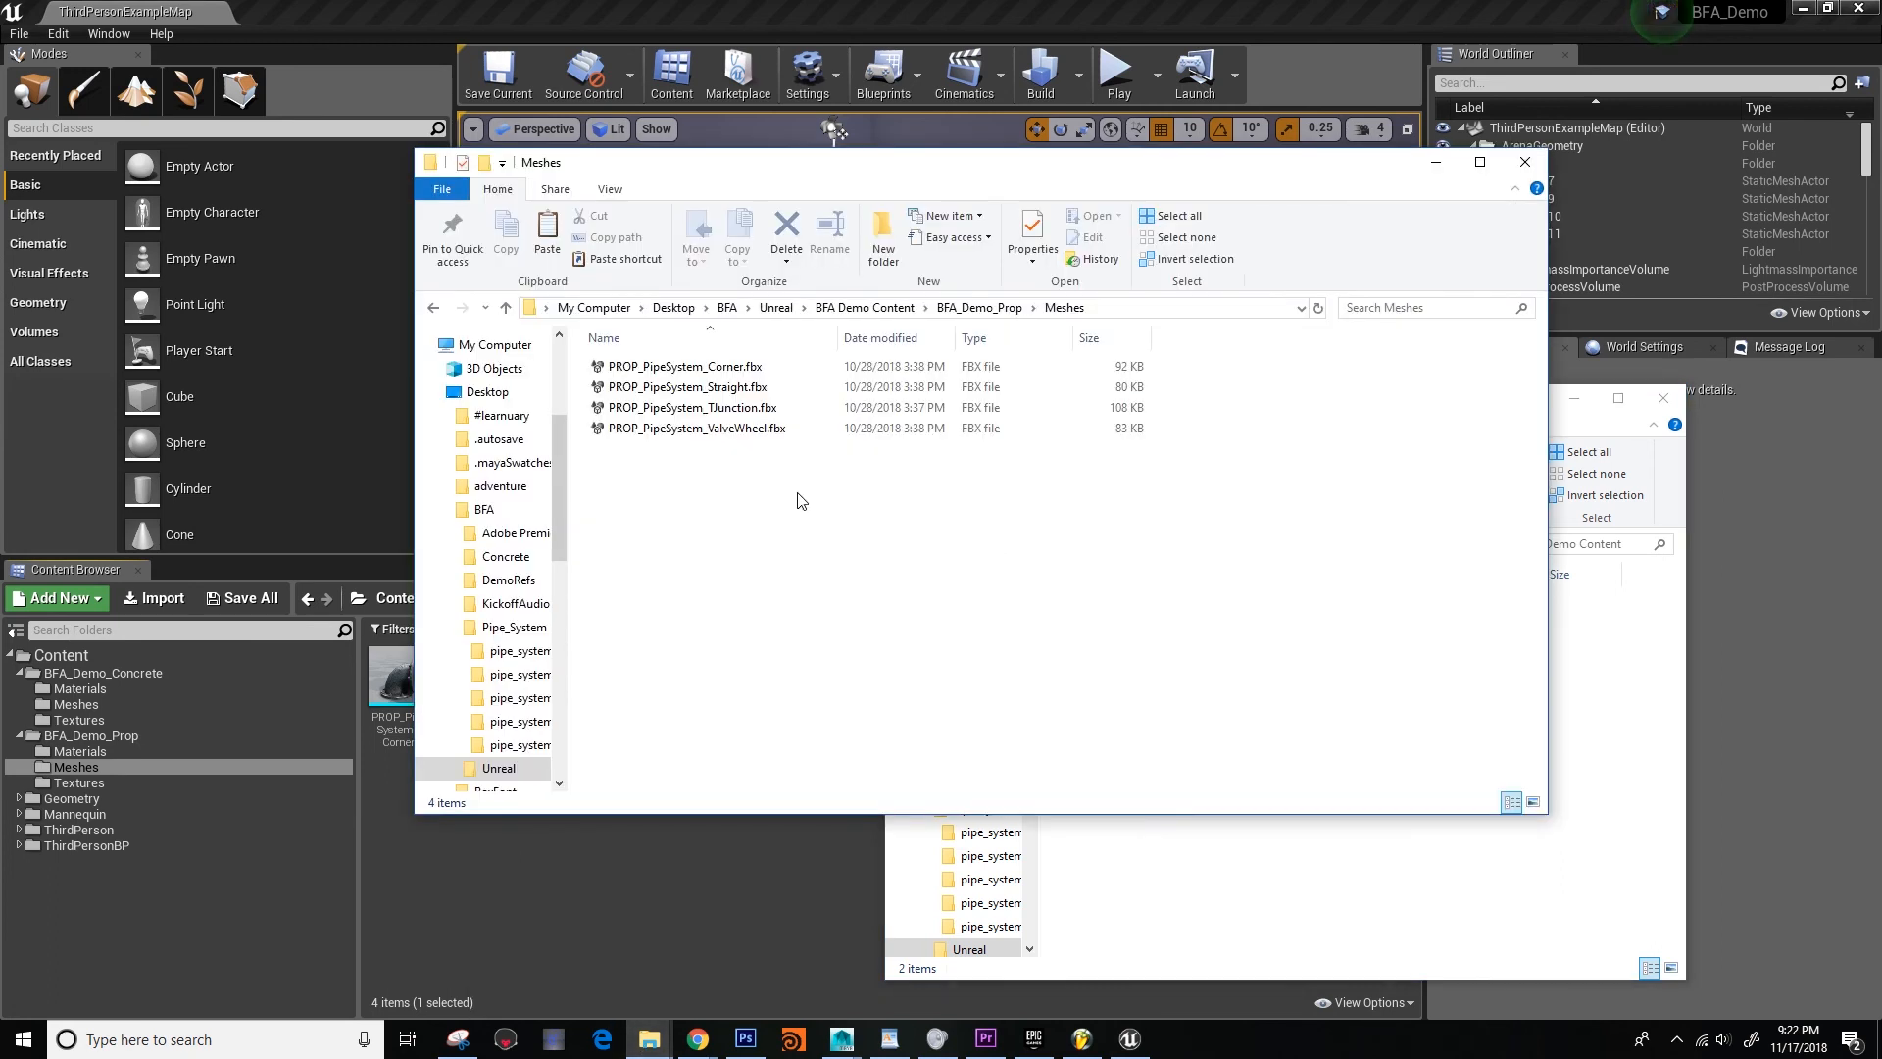
left_click(961, 310)
left_click(872, 310)
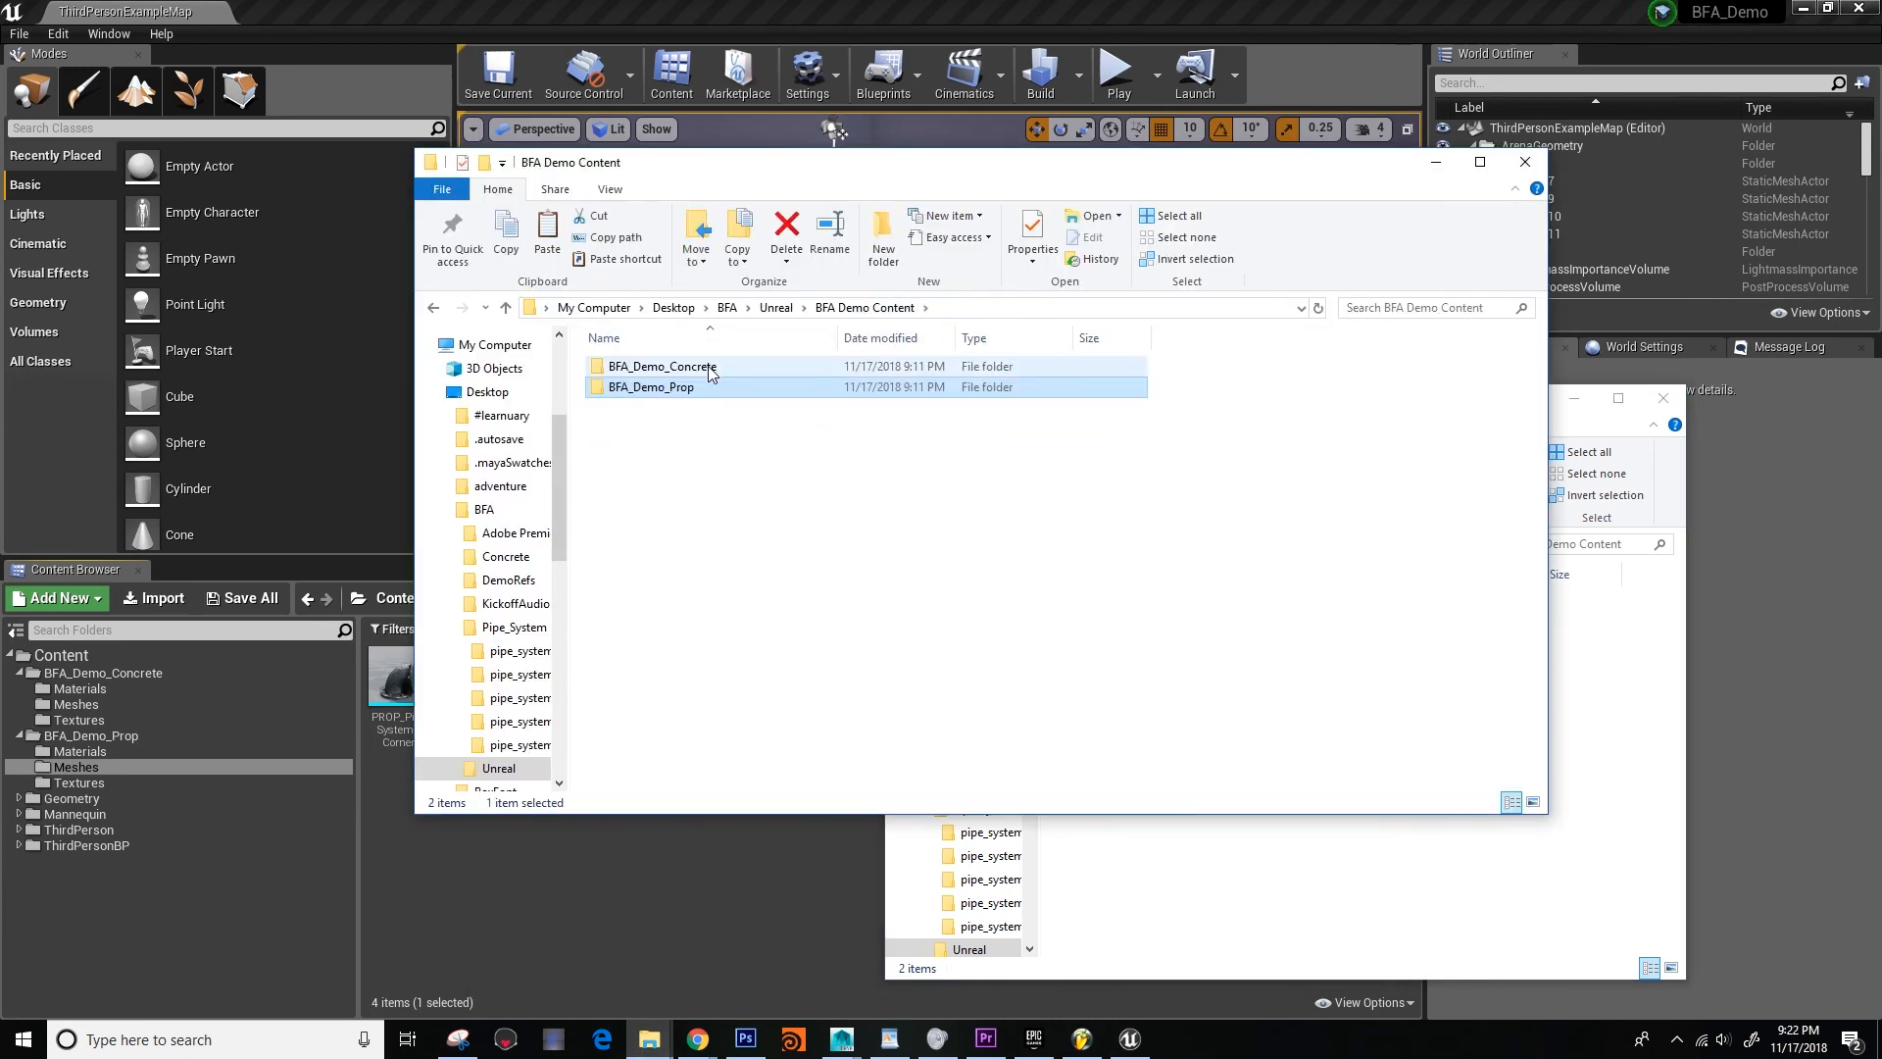
Reopen the BFA_Demo_Prop Meshes source folder, highlight its FBX files, and move the window aside to compare with the imported meshes.
double_click(632, 386)
double_click(636, 373)
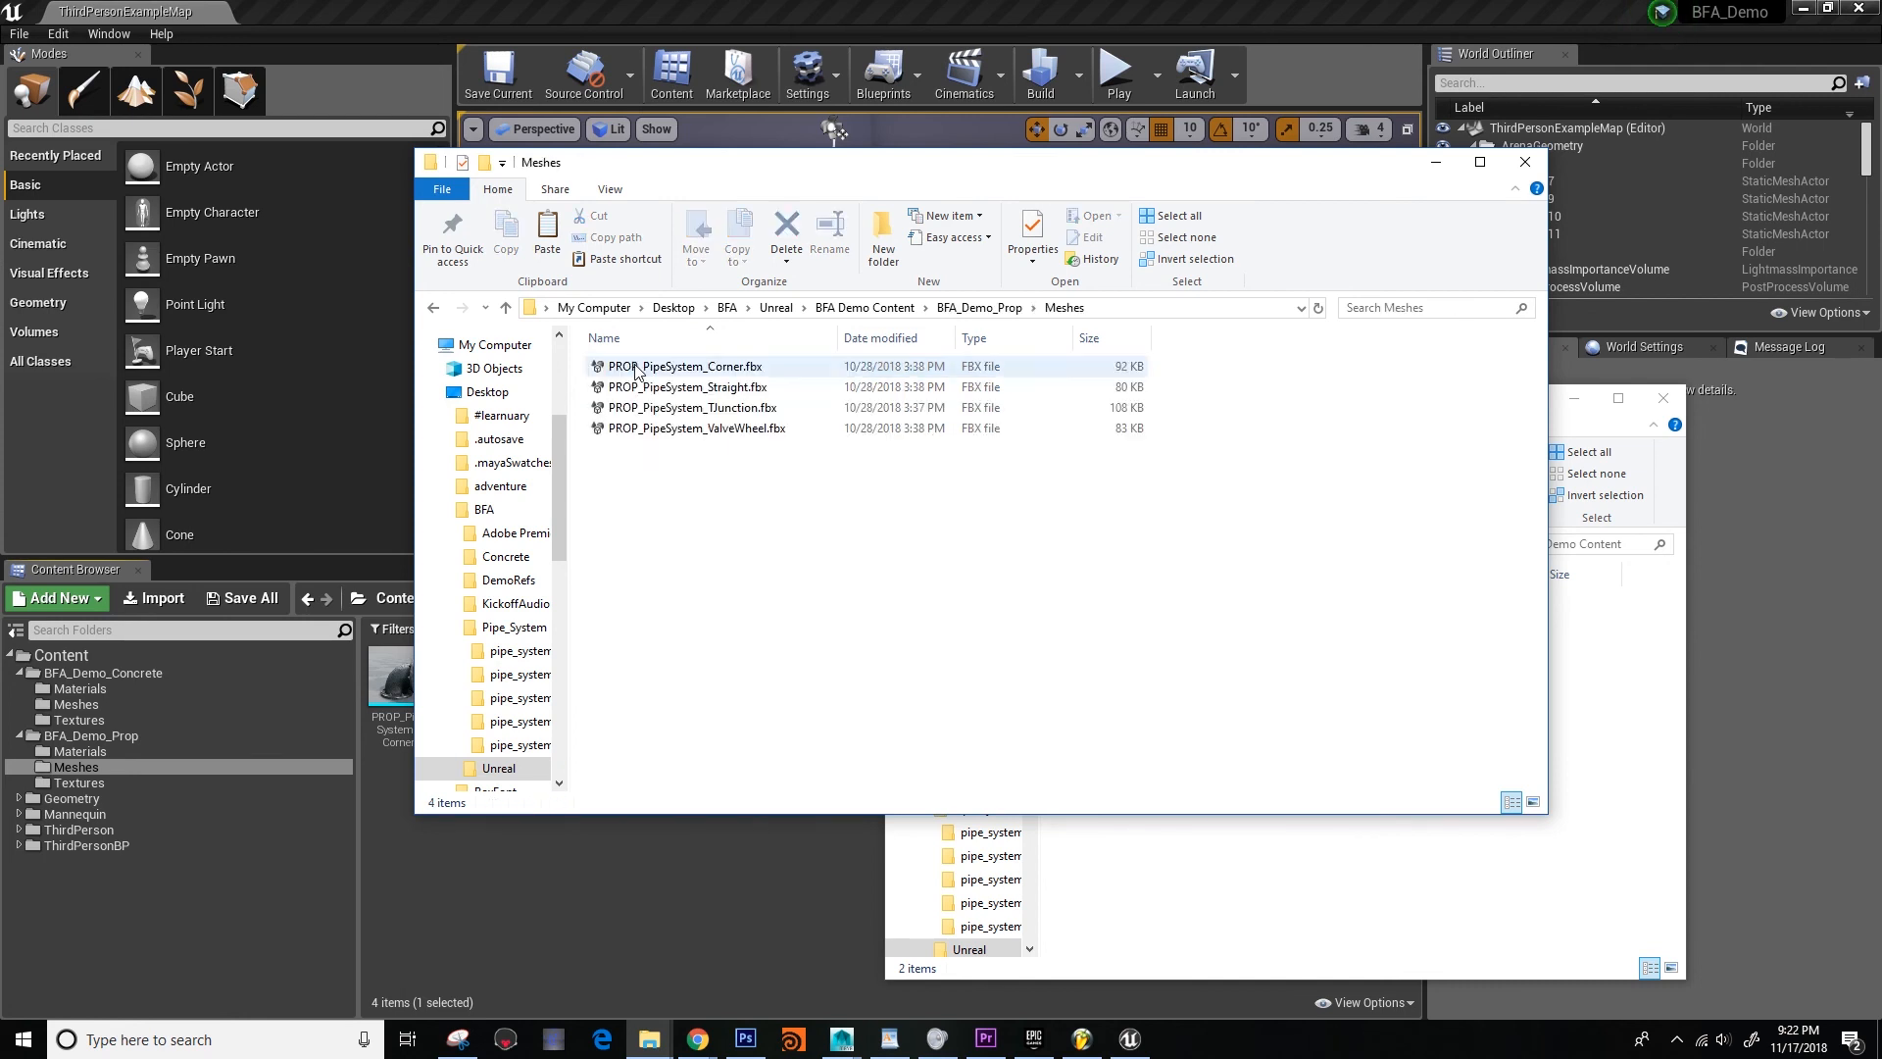
key("ctrl+a")
left_click_drag(686, 178, 1034, 200)
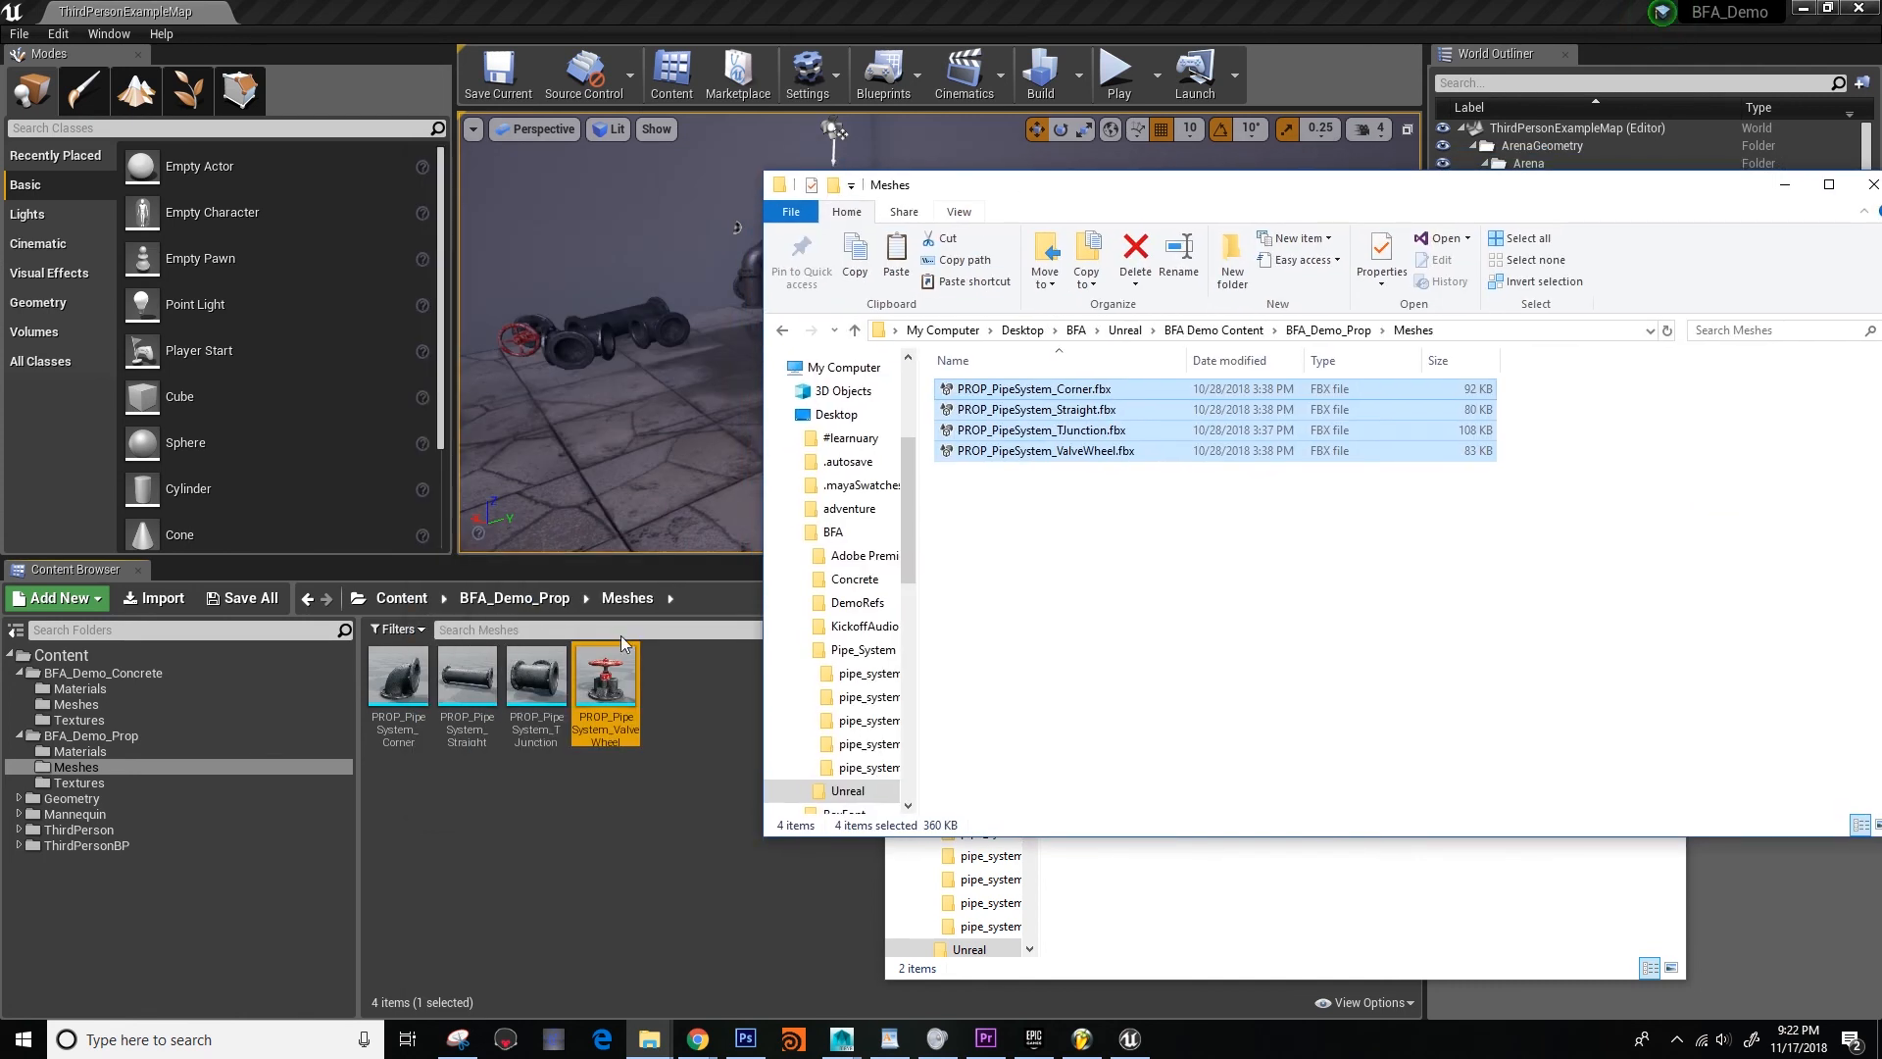
left_click_drag(1076, 542, 1118, 592)
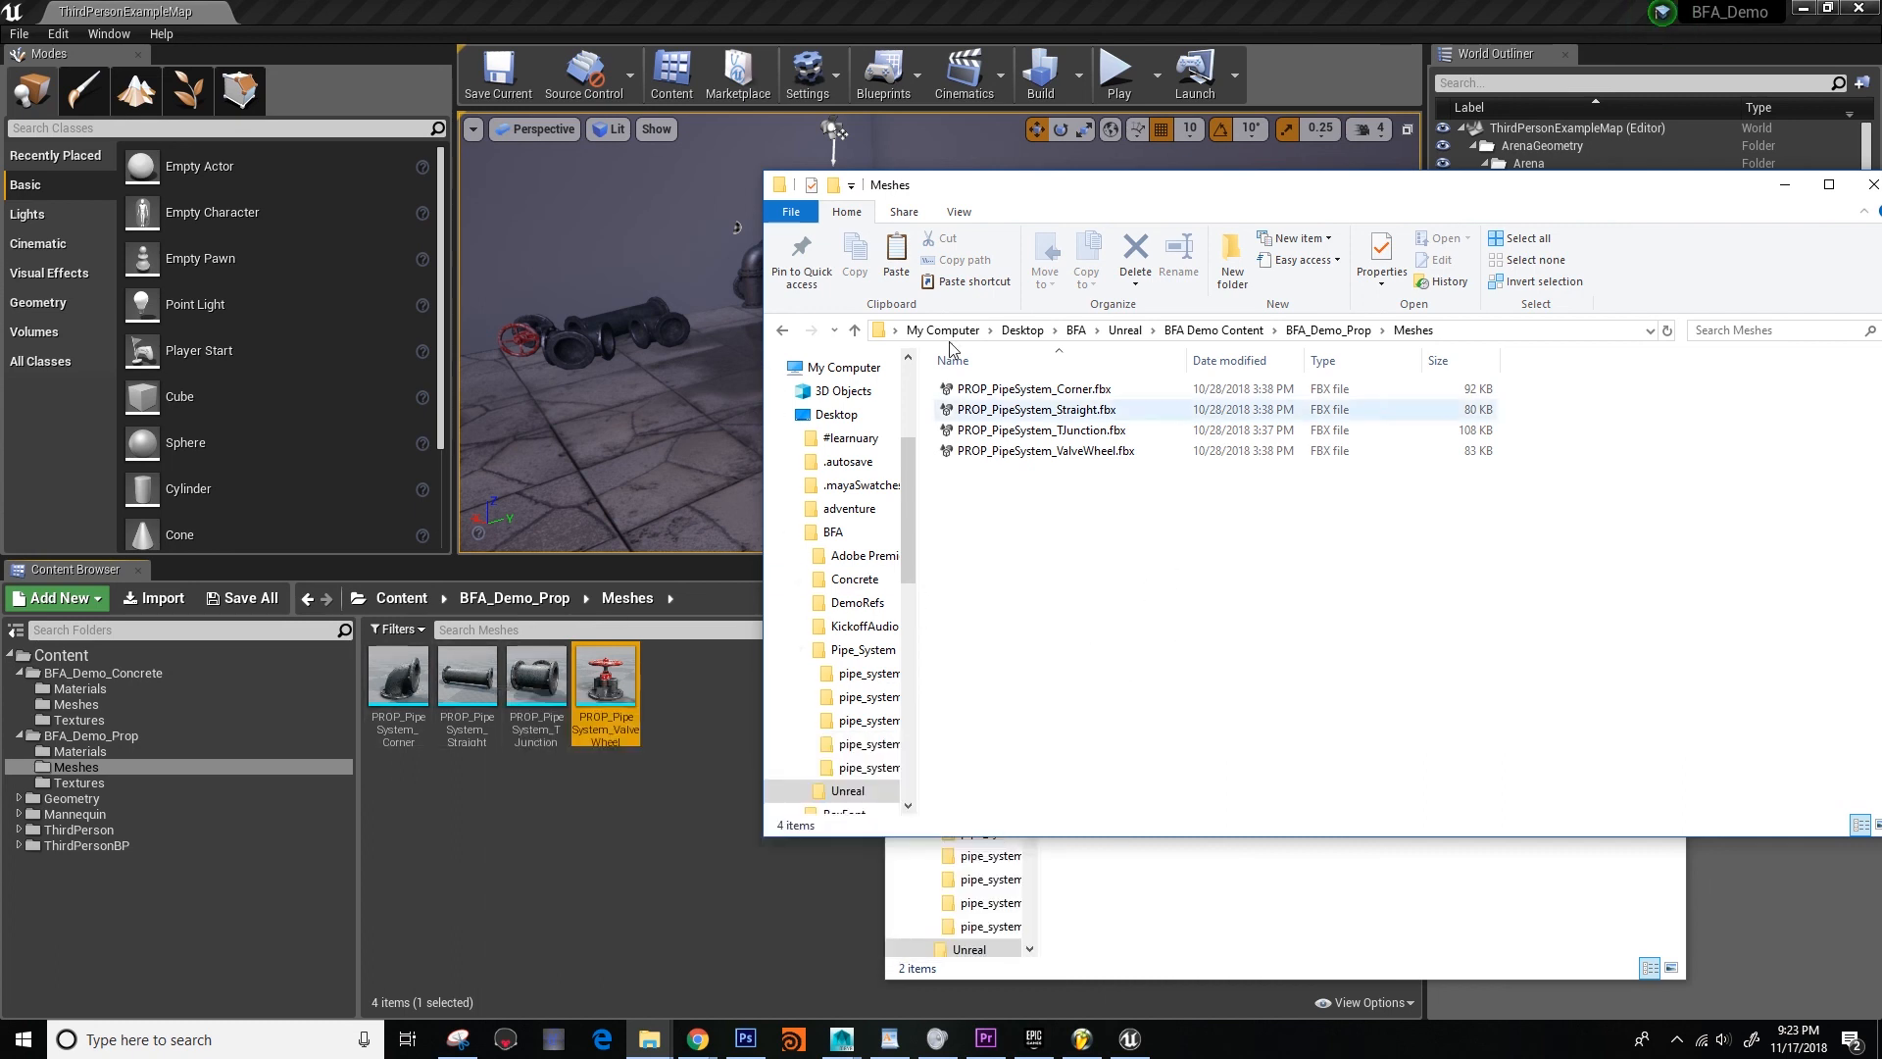
Return to Unreal, view the available actions for the PROP_PipeSystem_Corner static mesh, and dismiss them without applying any.
right_click(412, 666)
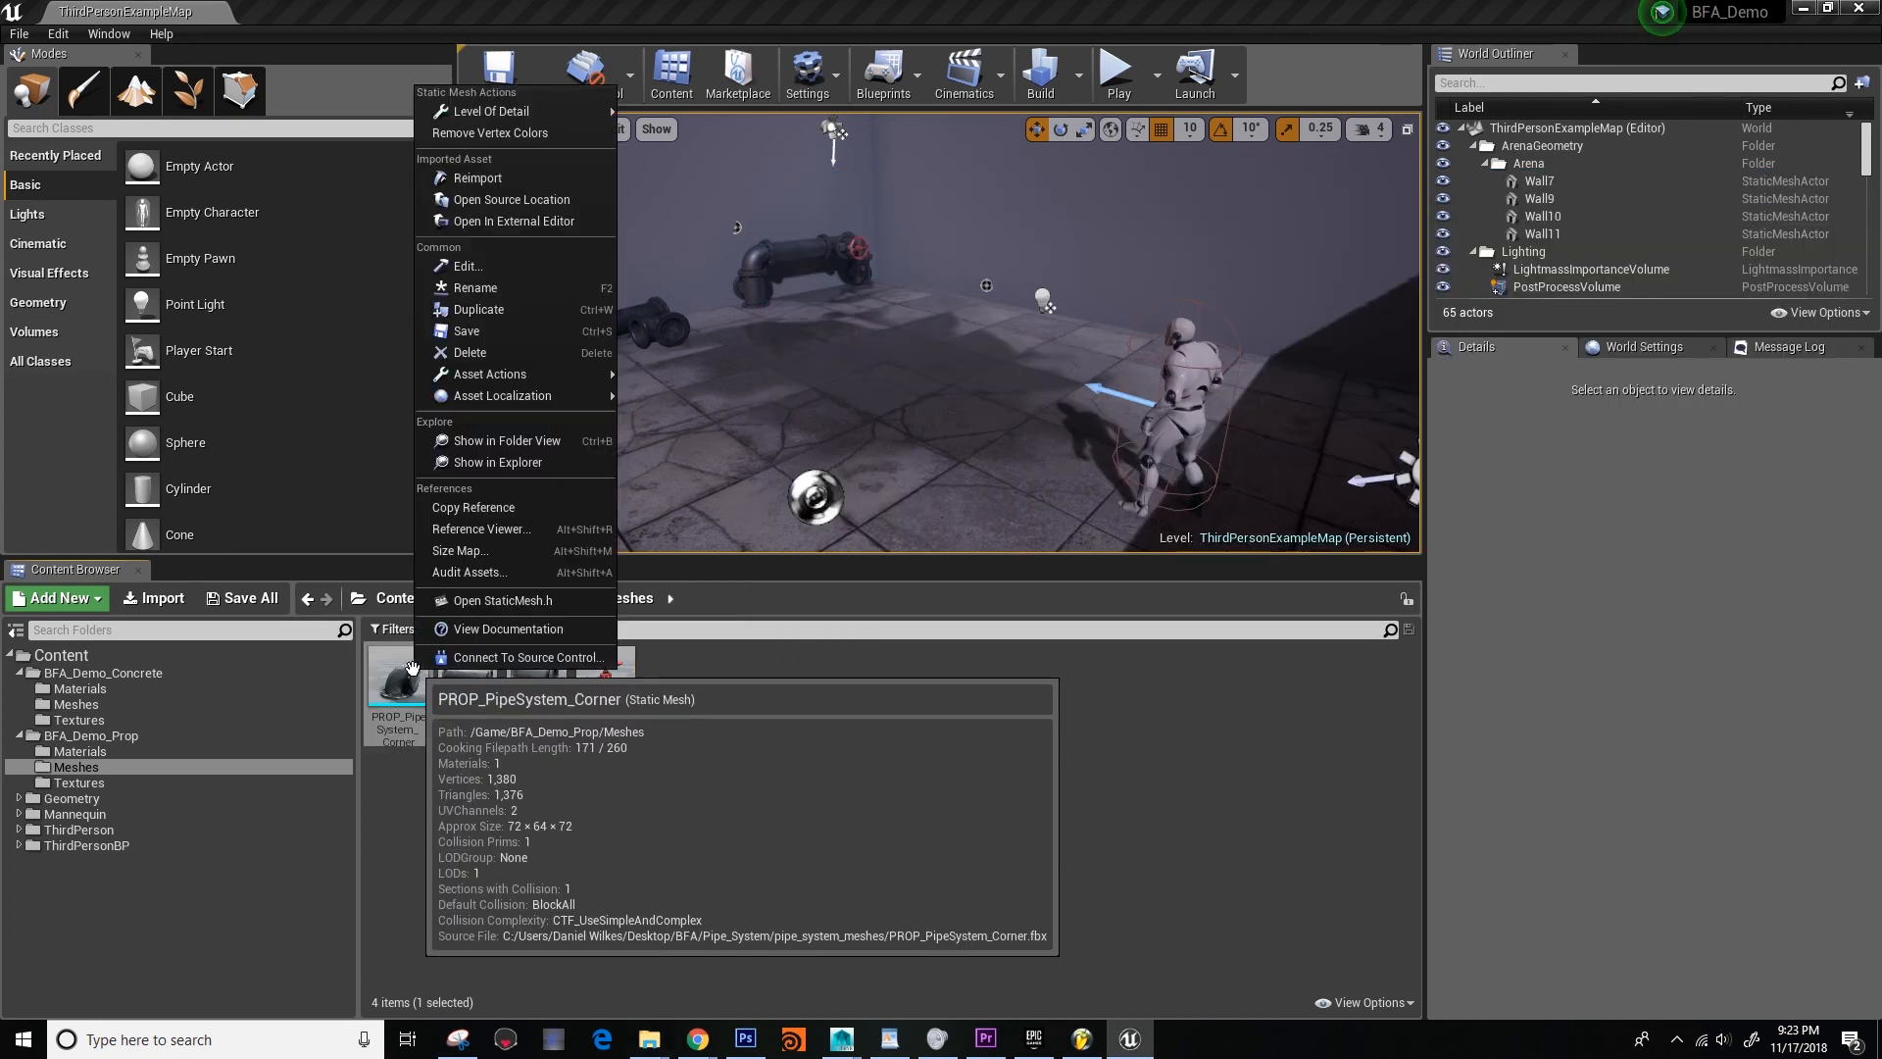
left_click(738, 774)
left_click(738, 782)
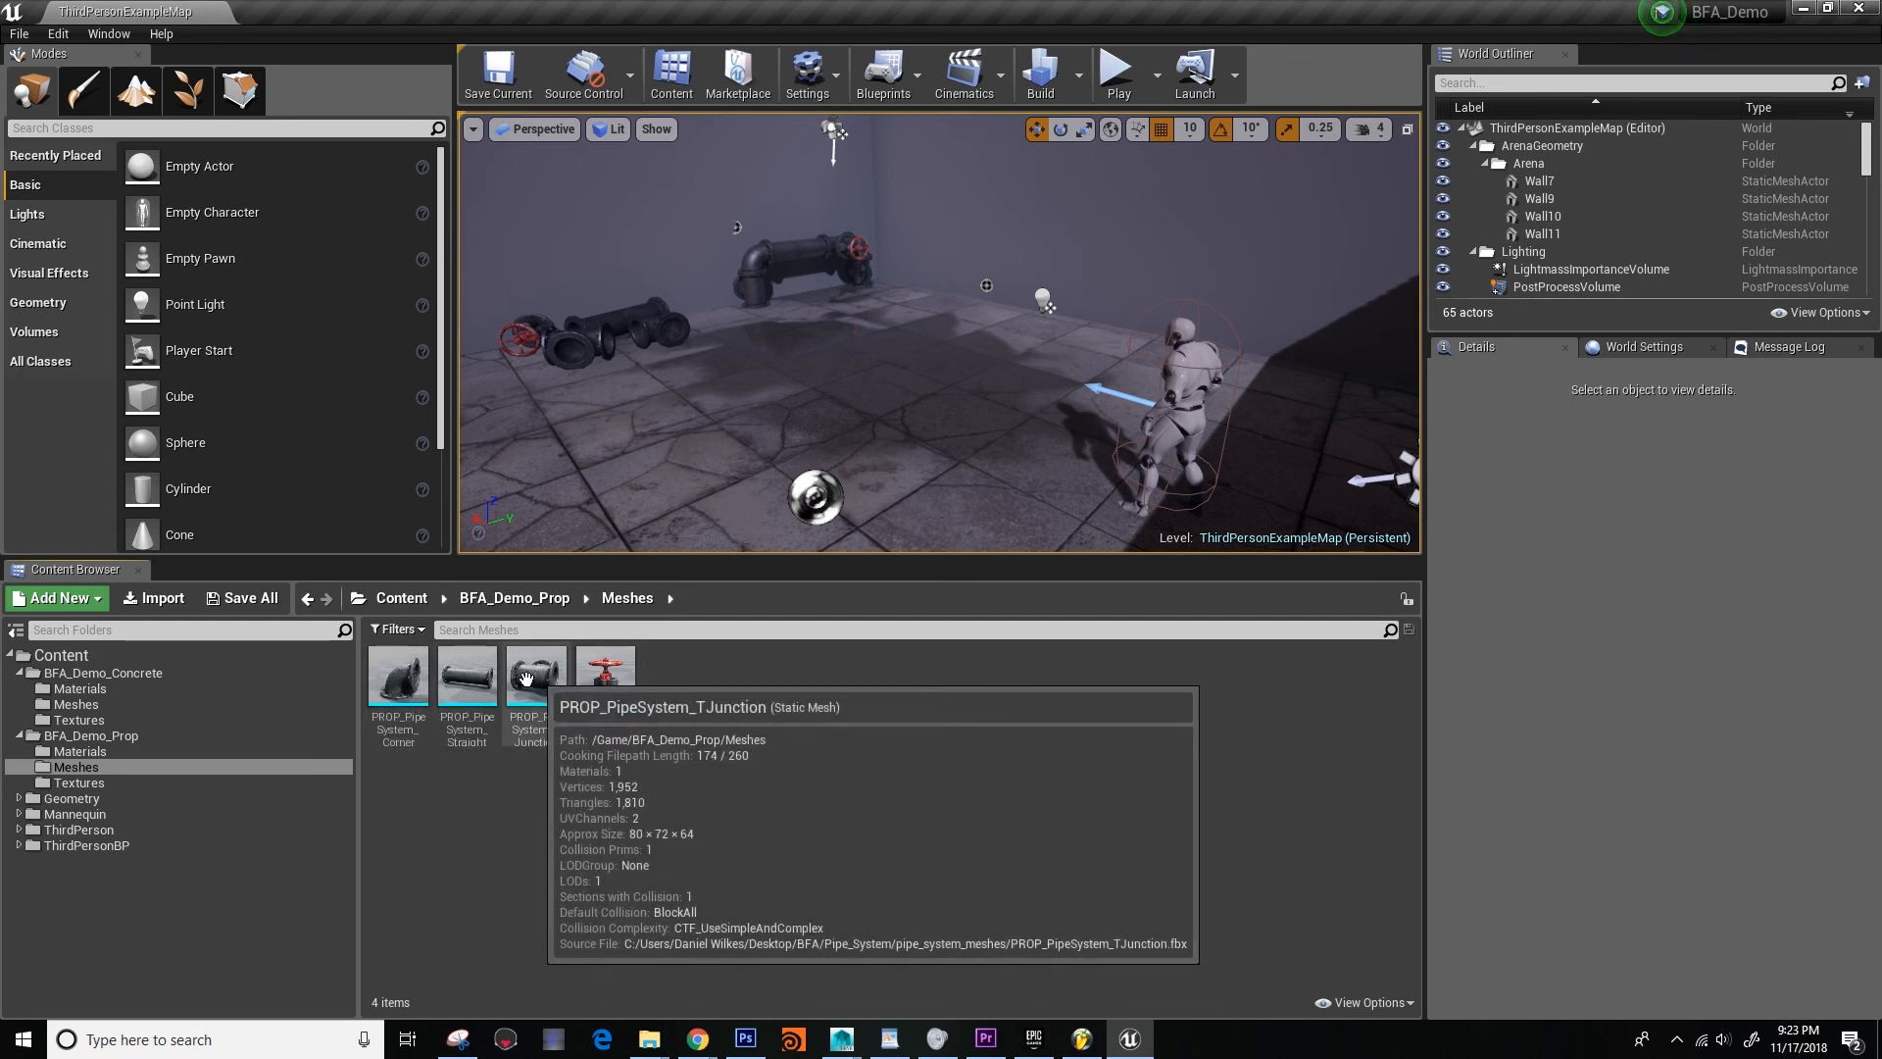
right_click(421, 686)
left_click(736, 791)
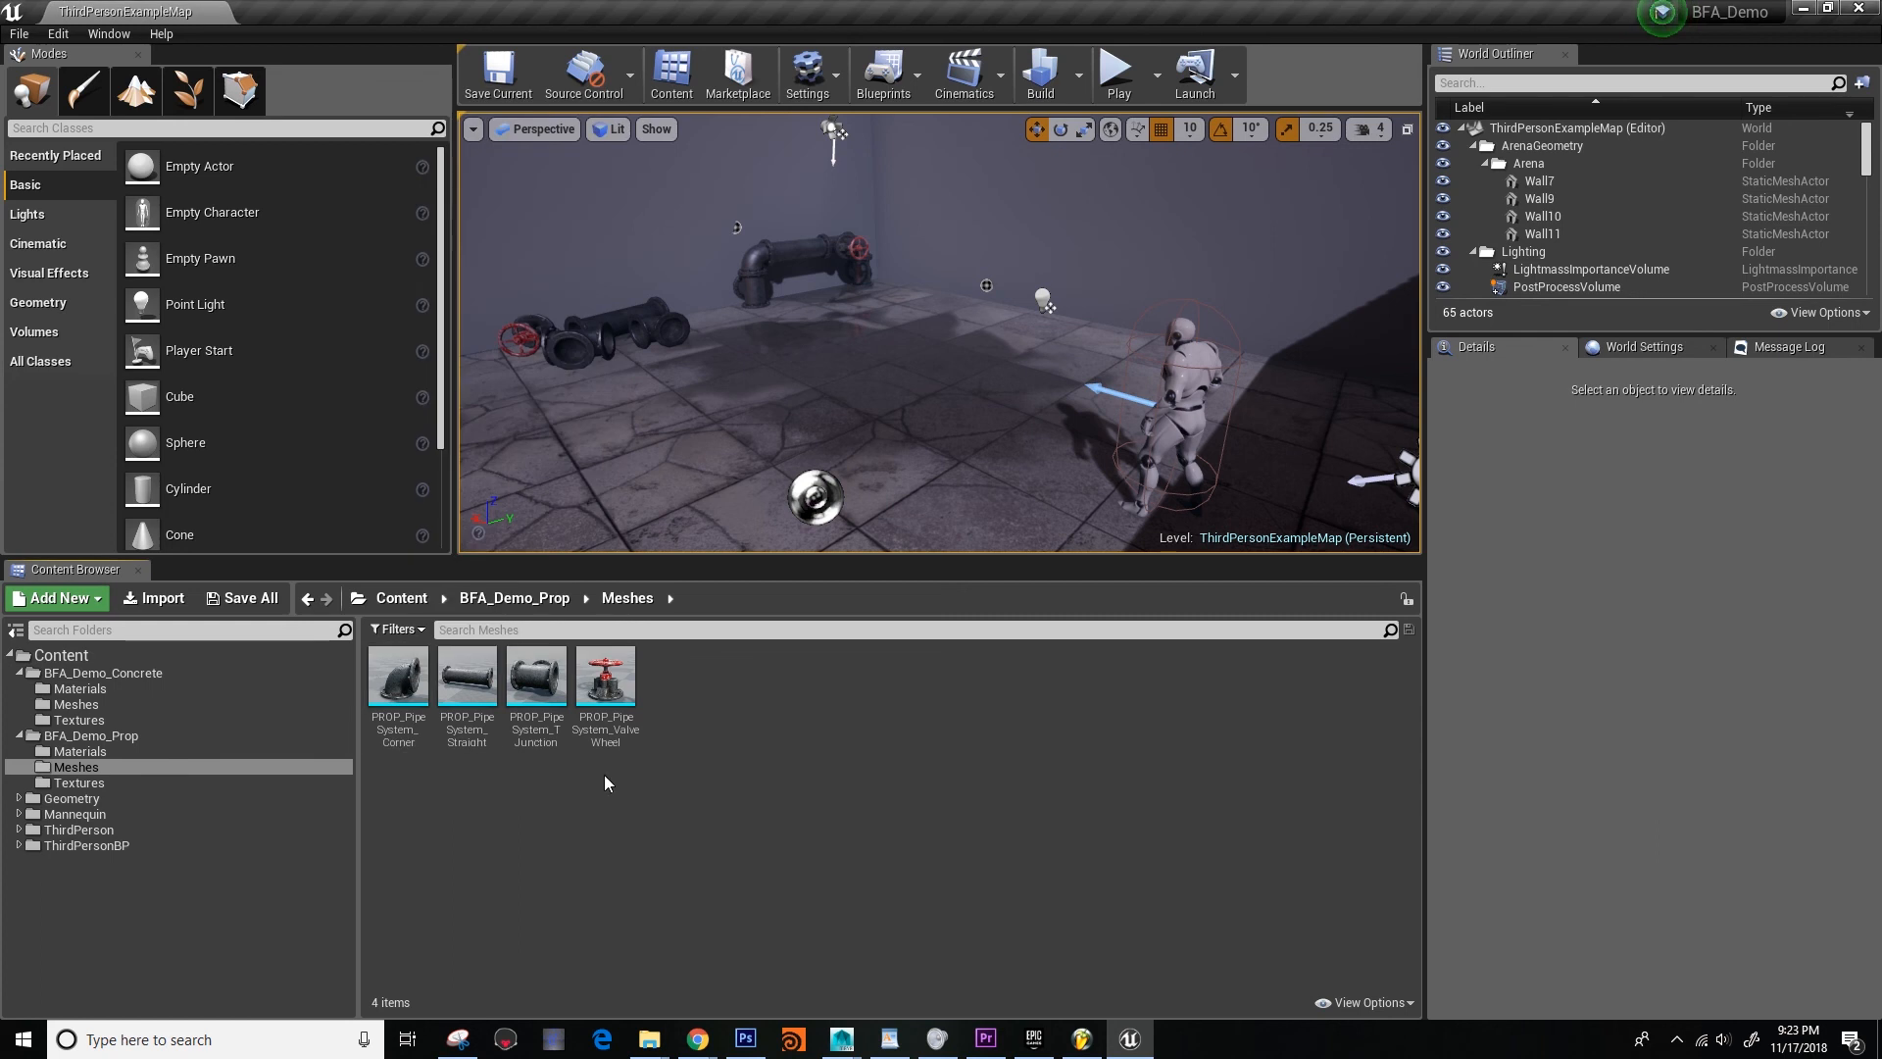
Look around the level from the pipe props across the tiled floor to the mannequin and the dark walls.
right_click_drag(843, 382, 549, 422)
right_click_drag(741, 428, 725, 424)
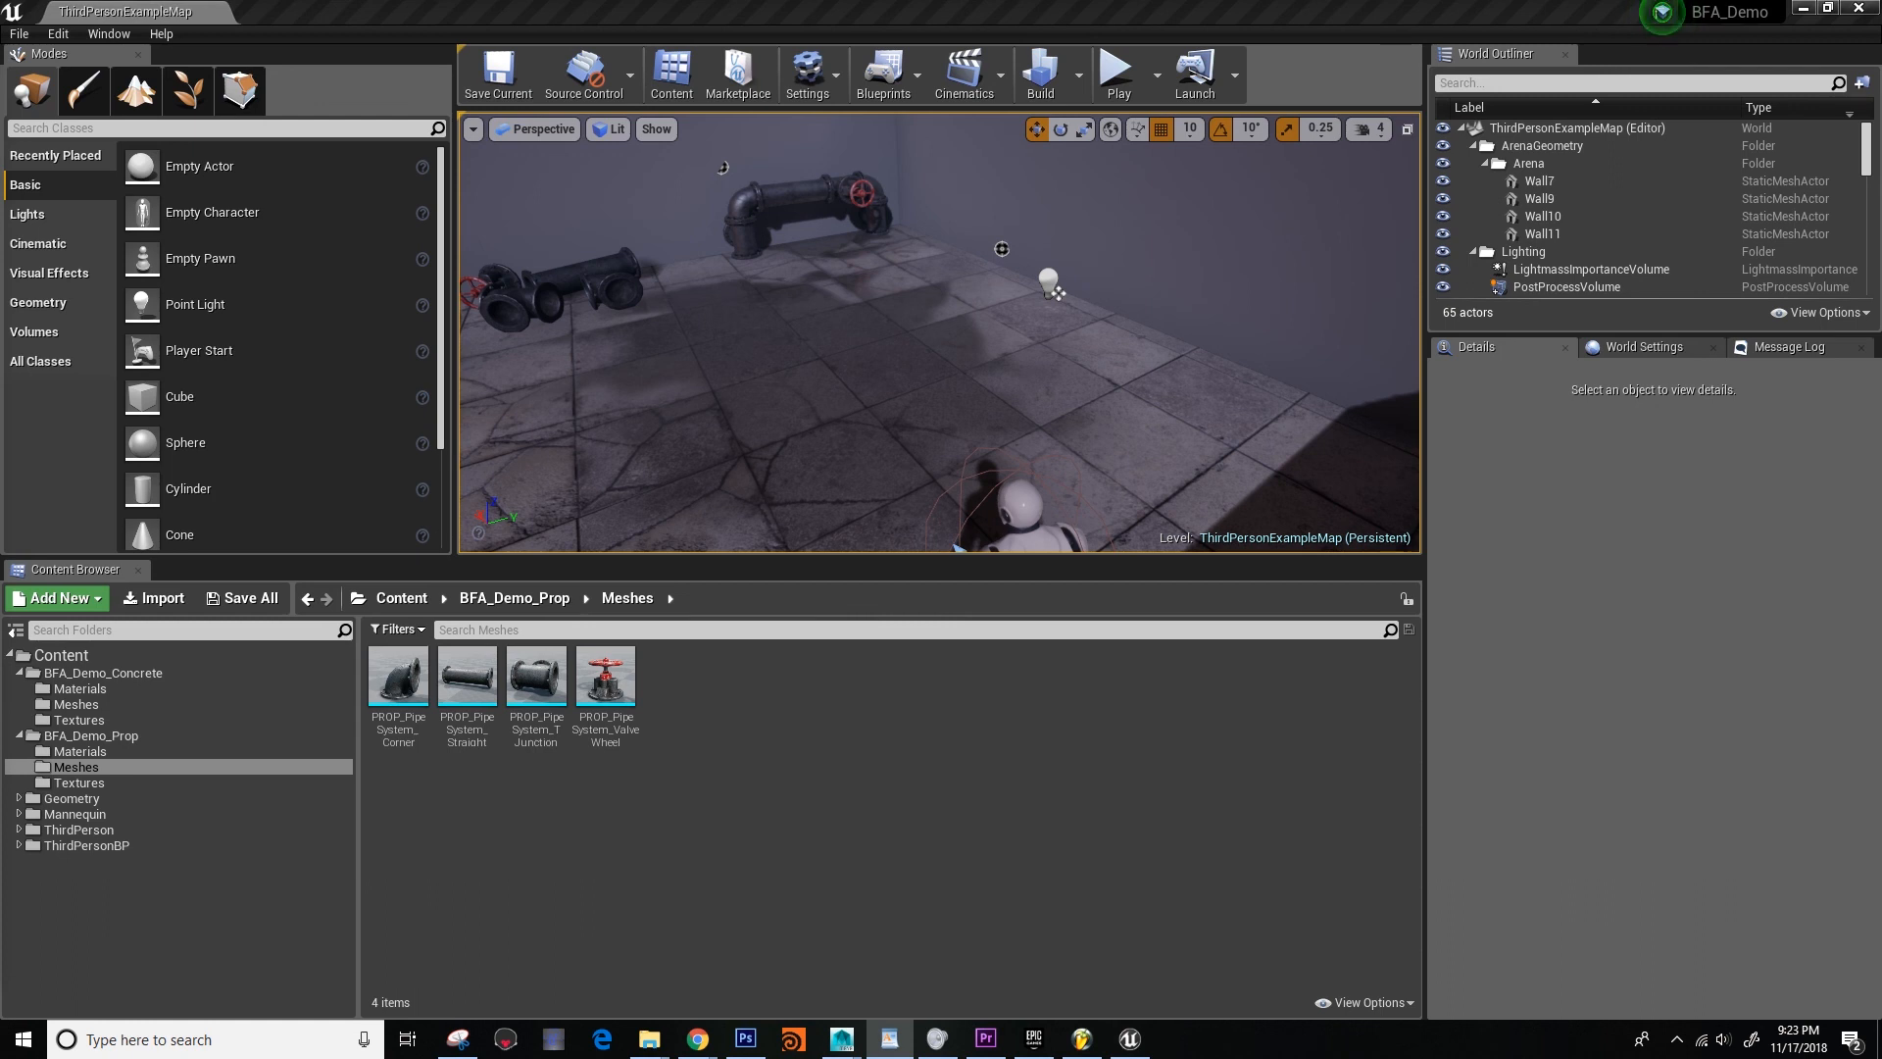
mouse_move(777, 449)
right_mouse_down()
mouse_move(725, 441)
mouse_move(784, 471)
right_mouse_up()
right_click_drag(639, 435, 625, 434)
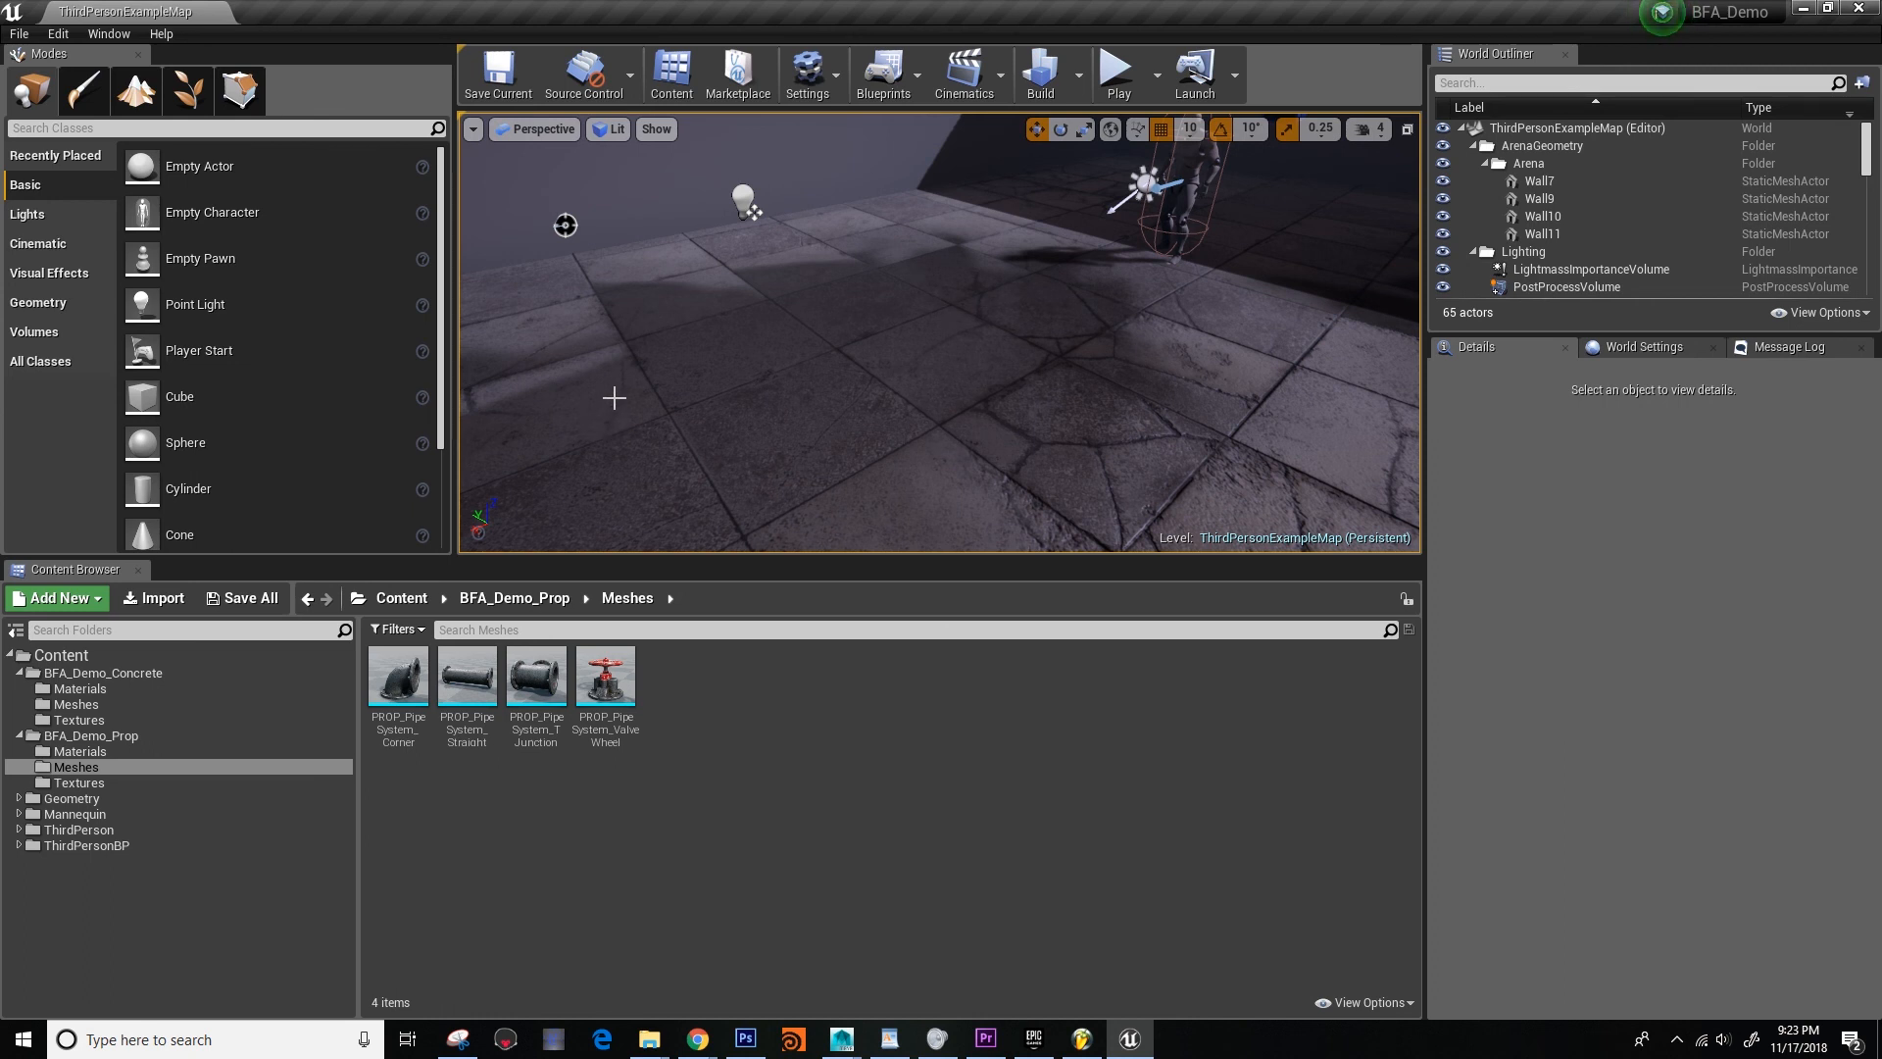
right_click_drag(832, 415, 873, 441)
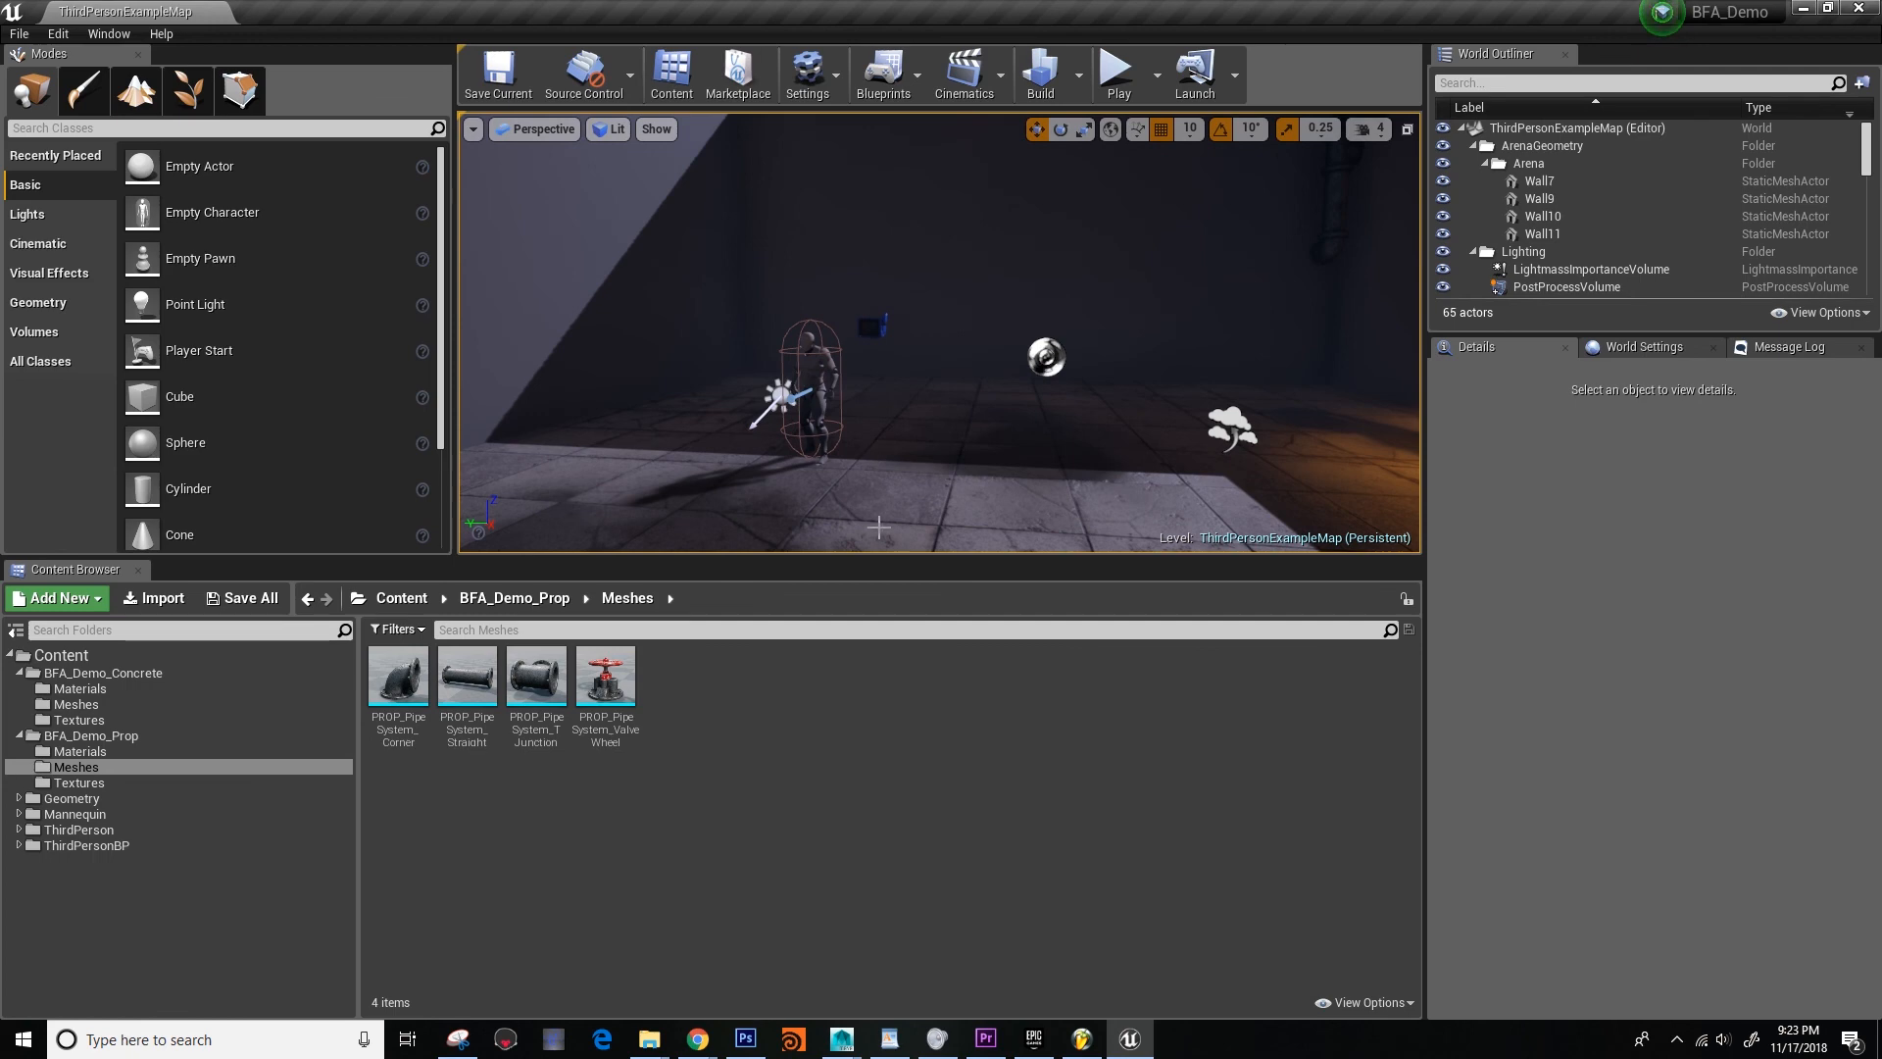
key("alt+z")
left_click(951, 280)
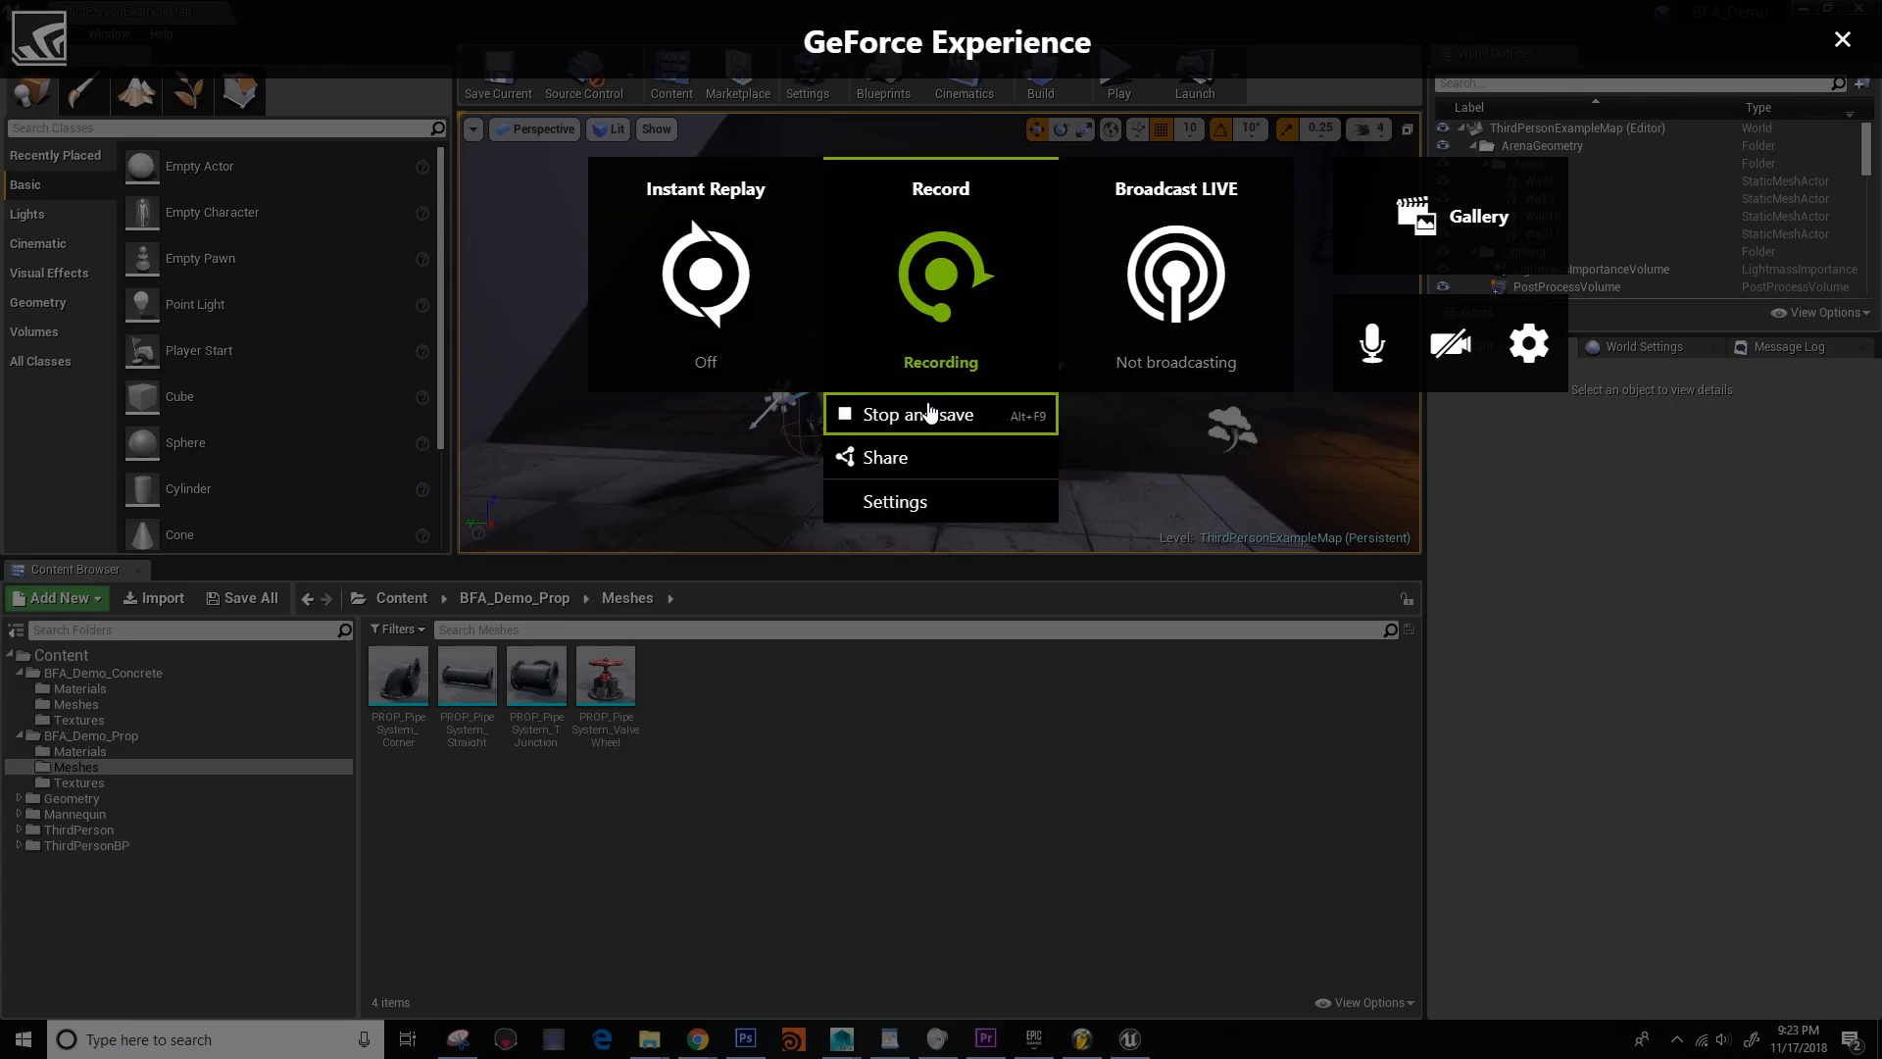